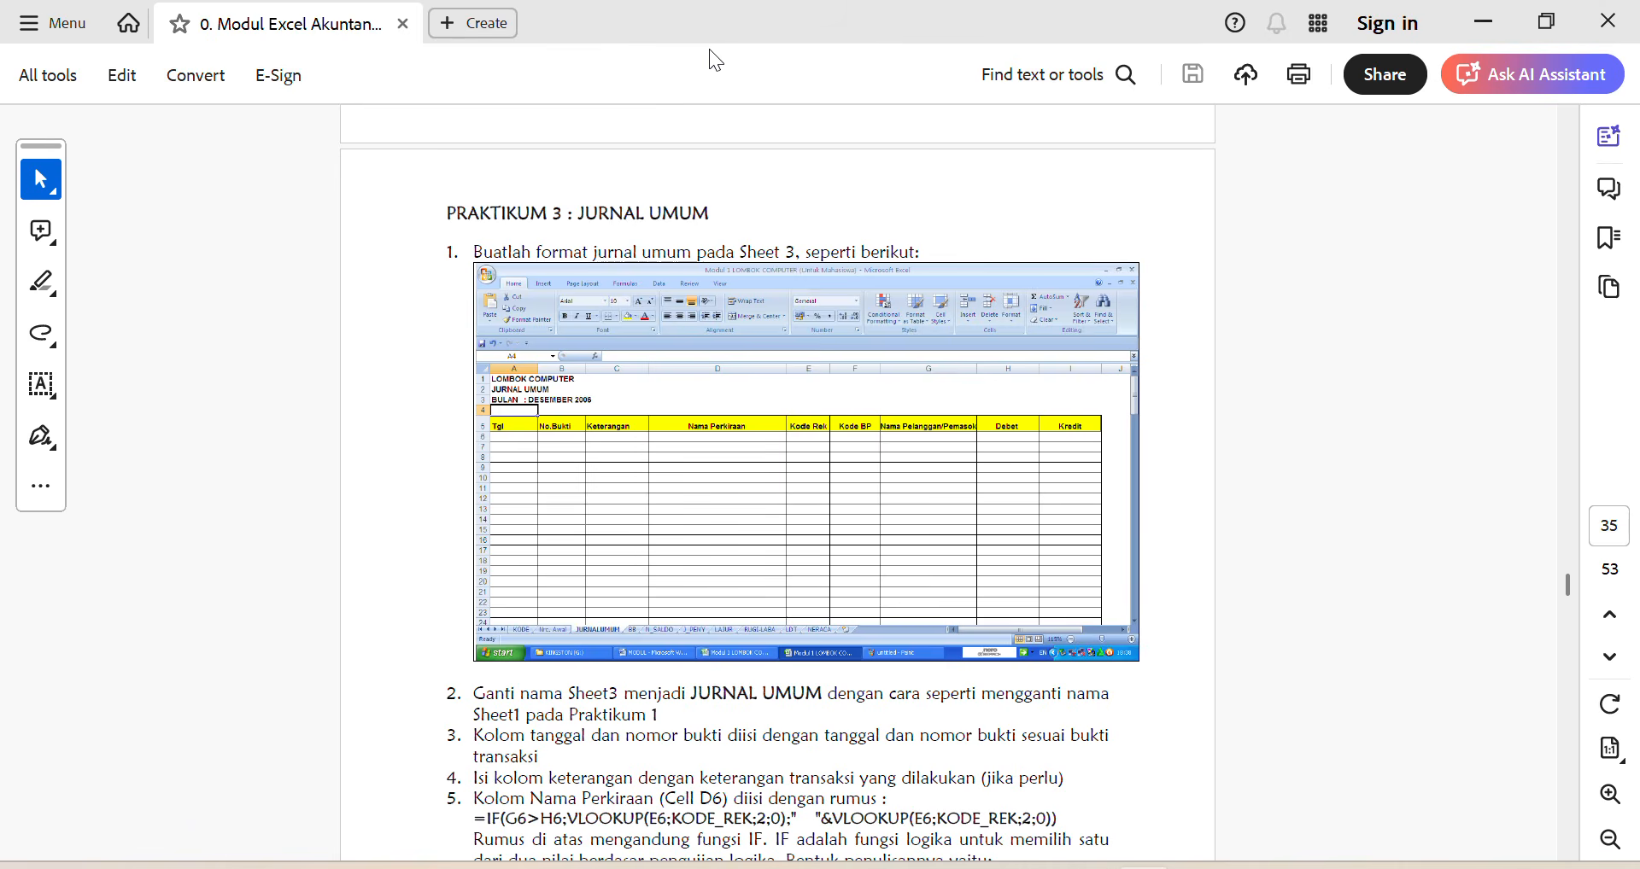
Step: Review the Praktikum 3 general journal format and instructions 1 to 5, including the account name formula for cell D6
{"action": "scroll", "coordinate": [636, 567], "scroll_direction": "down", "scroll_amount": 3}
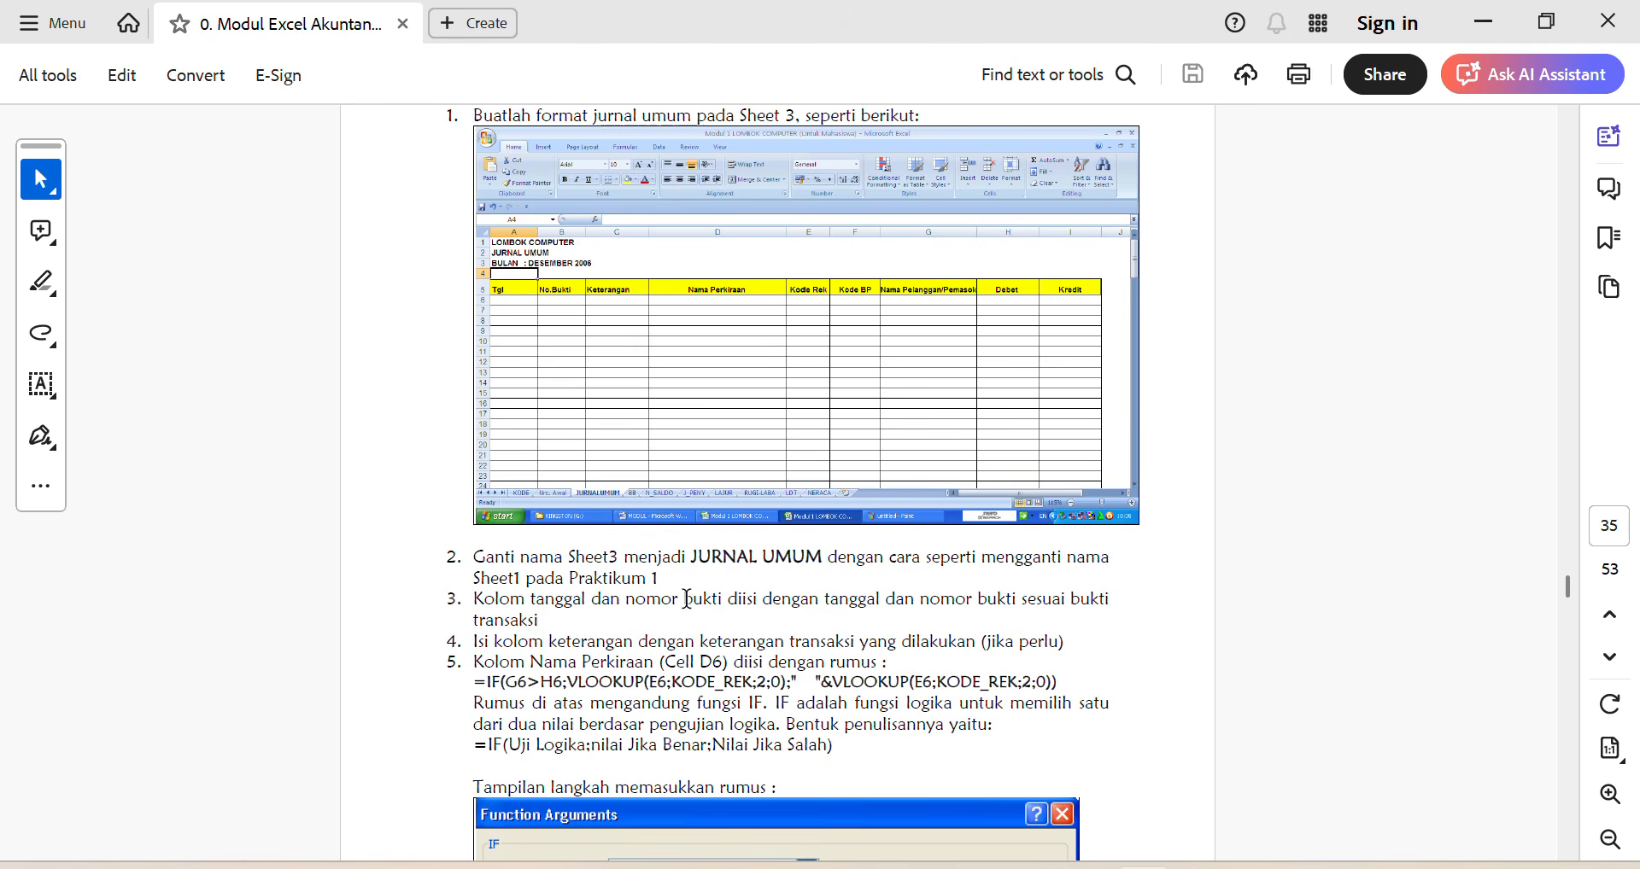
{"action": "scroll", "coordinate": [687, 599], "scroll_direction": "down", "scroll_amount": 3}
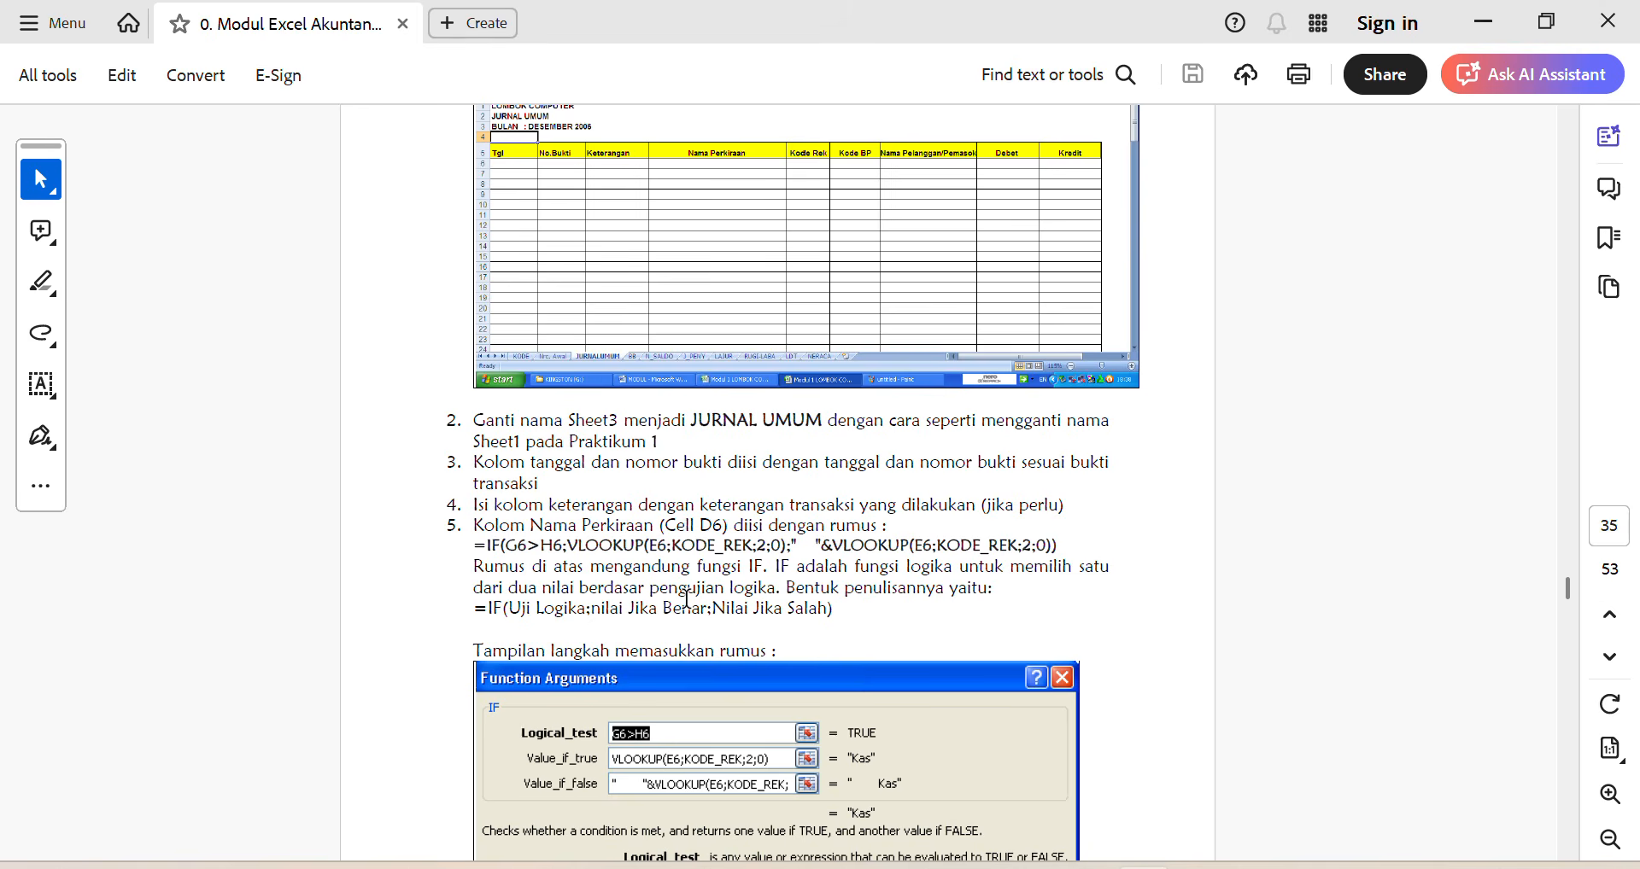
{"action": "scroll", "coordinate": [686, 600], "scroll_direction": "down", "scroll_amount": 3}
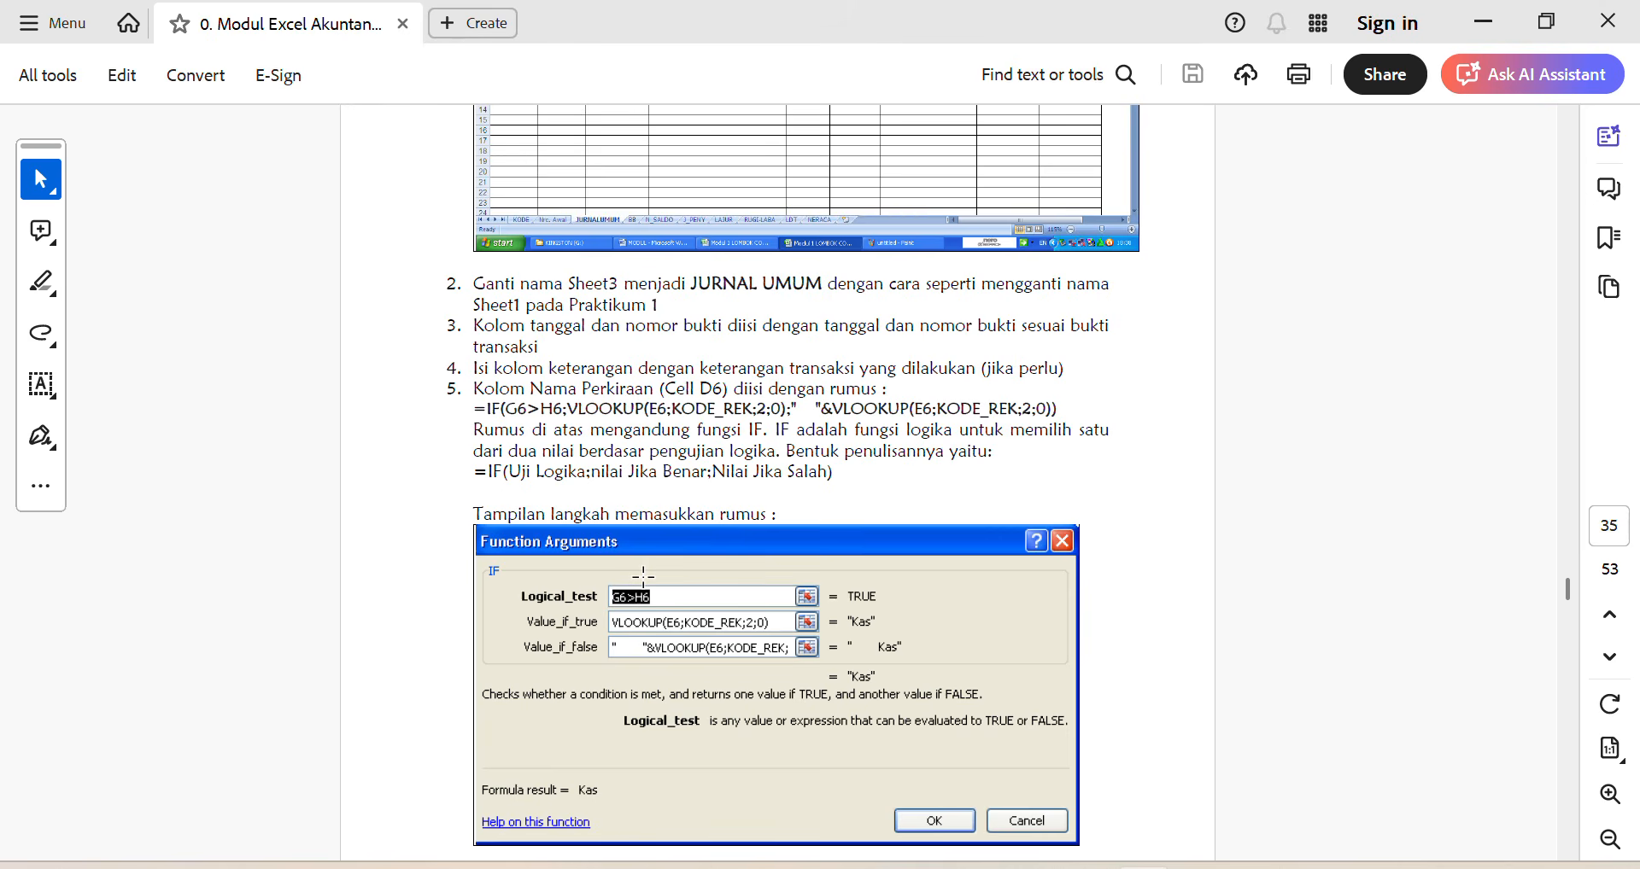
{"action": "scroll", "coordinate": [879, 425], "scroll_direction": "up", "scroll_amount": 3}
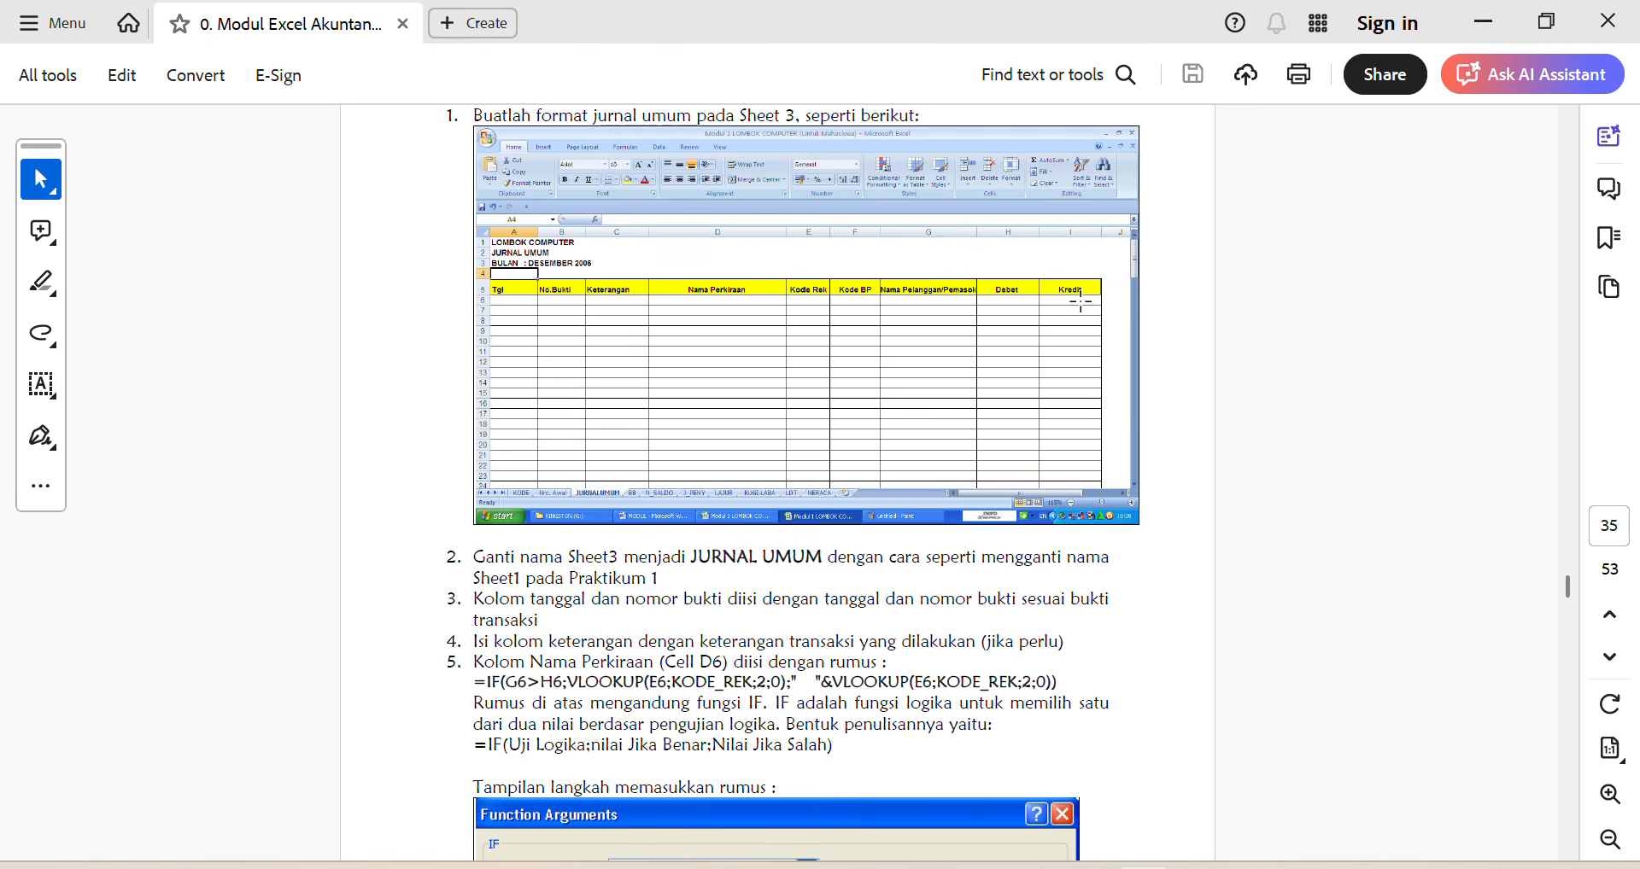
{"action": "scroll", "coordinate": [1080, 300], "scroll_direction": "down", "scroll_amount": 3}
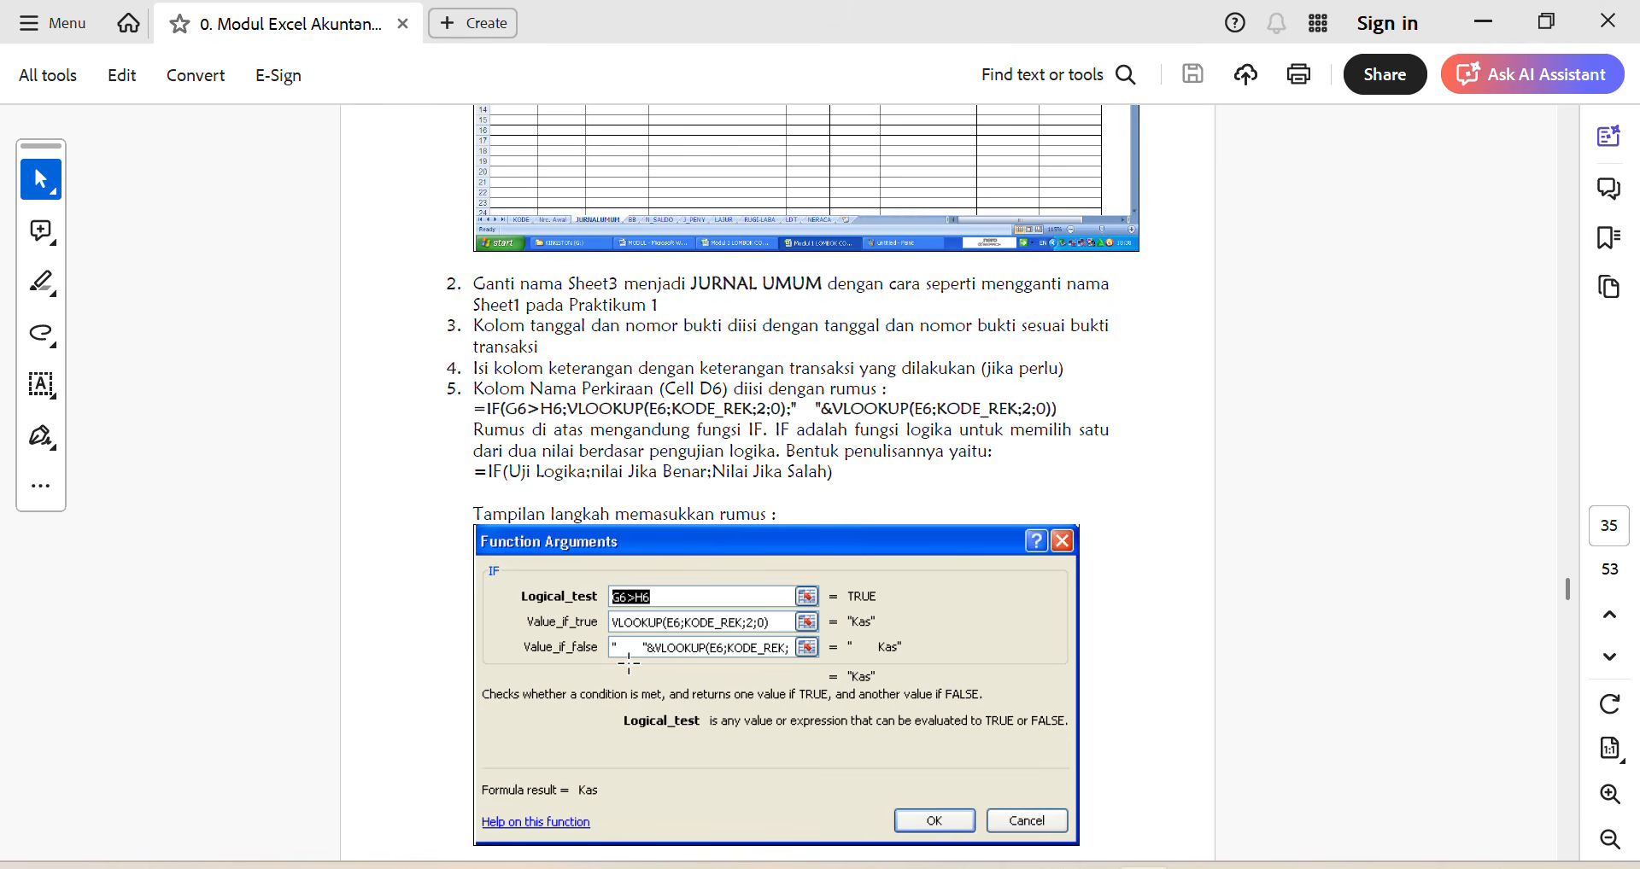
{"action": "scroll", "coordinate": [629, 661], "scroll_direction": "down", "scroll_amount": 3}
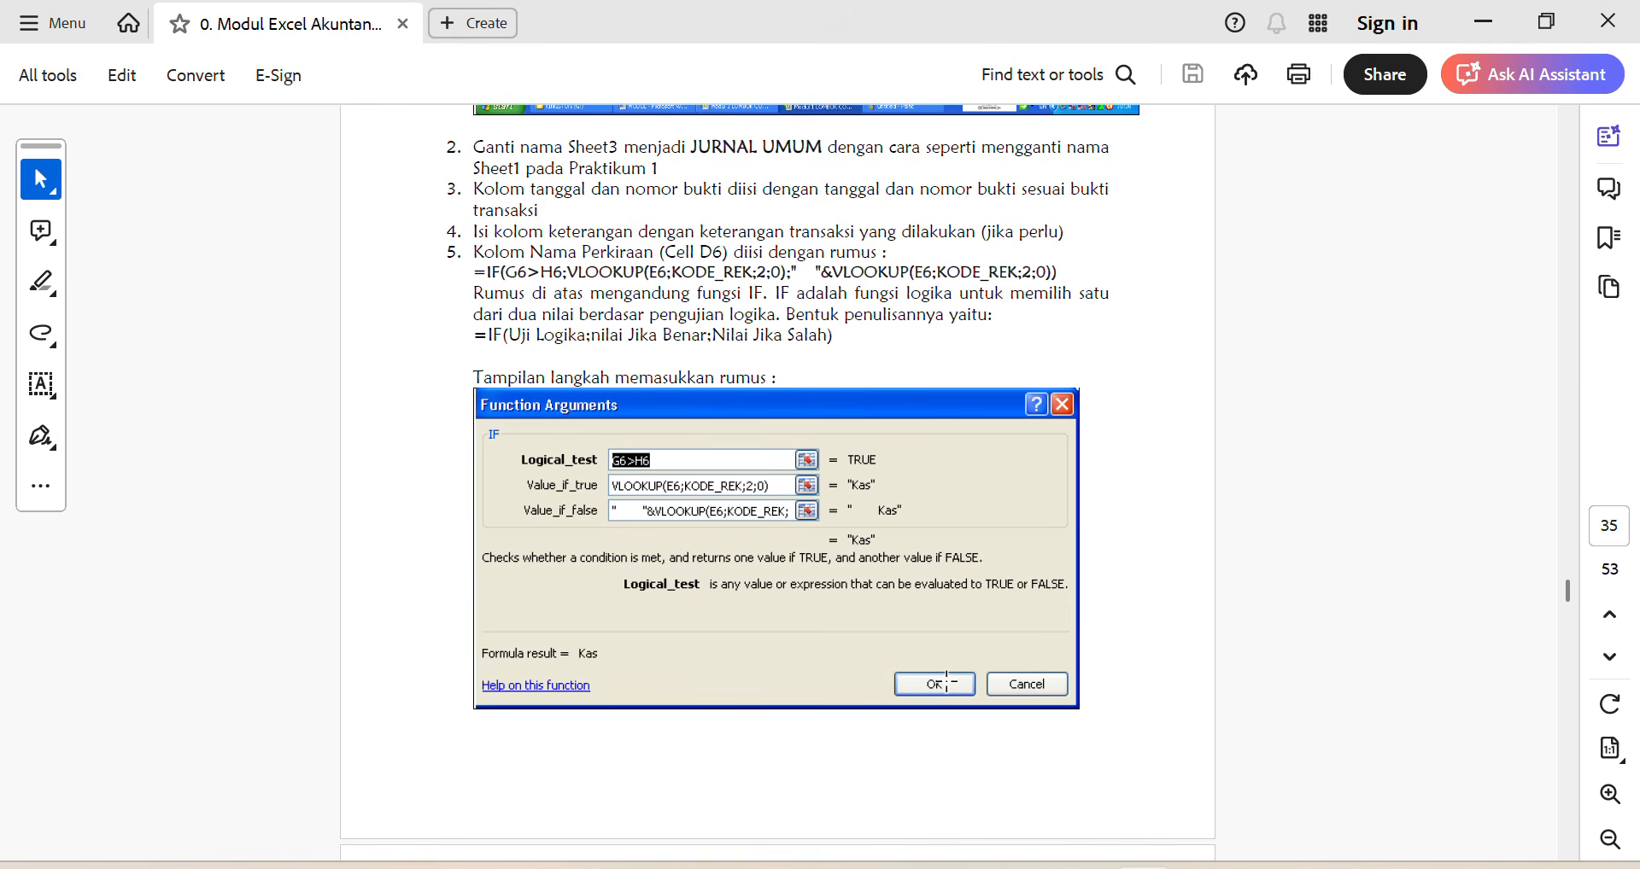
Step: Examine the module's IF and VLOOKUP argument examples for building the account name formula in cell D6
{"action": "scroll", "coordinate": [938, 675], "scroll_direction": "down", "scroll_amount": 12}
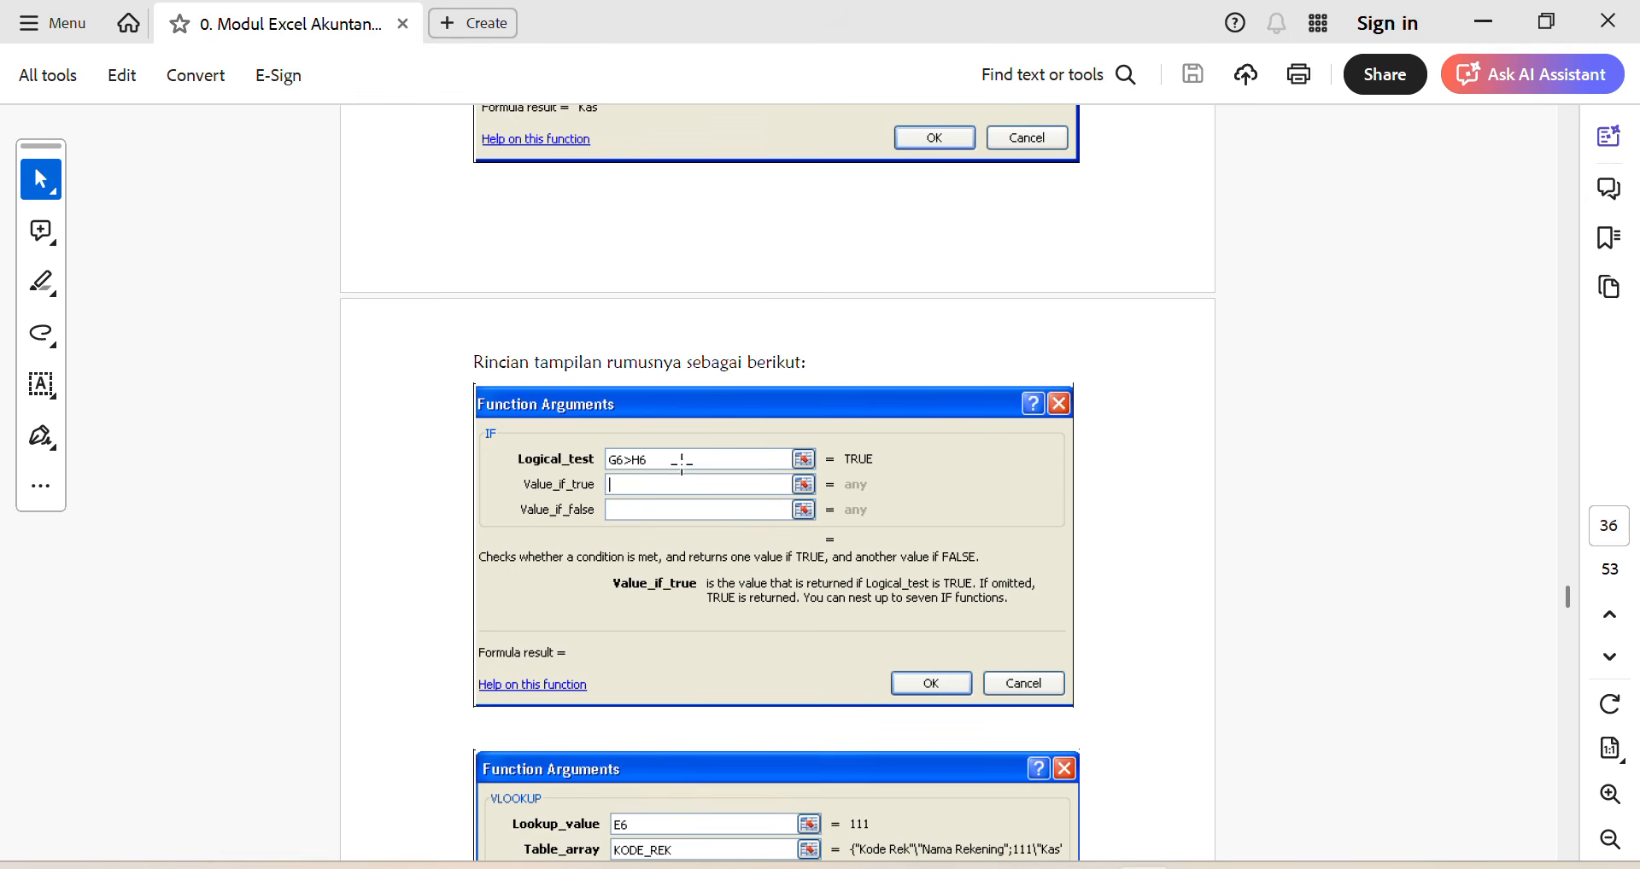
{"action": "scroll", "coordinate": [671, 469], "scroll_direction": "down", "scroll_amount": 3}
{"action": "scroll", "coordinate": [664, 476], "scroll_direction": "down", "scroll_amount": 3}
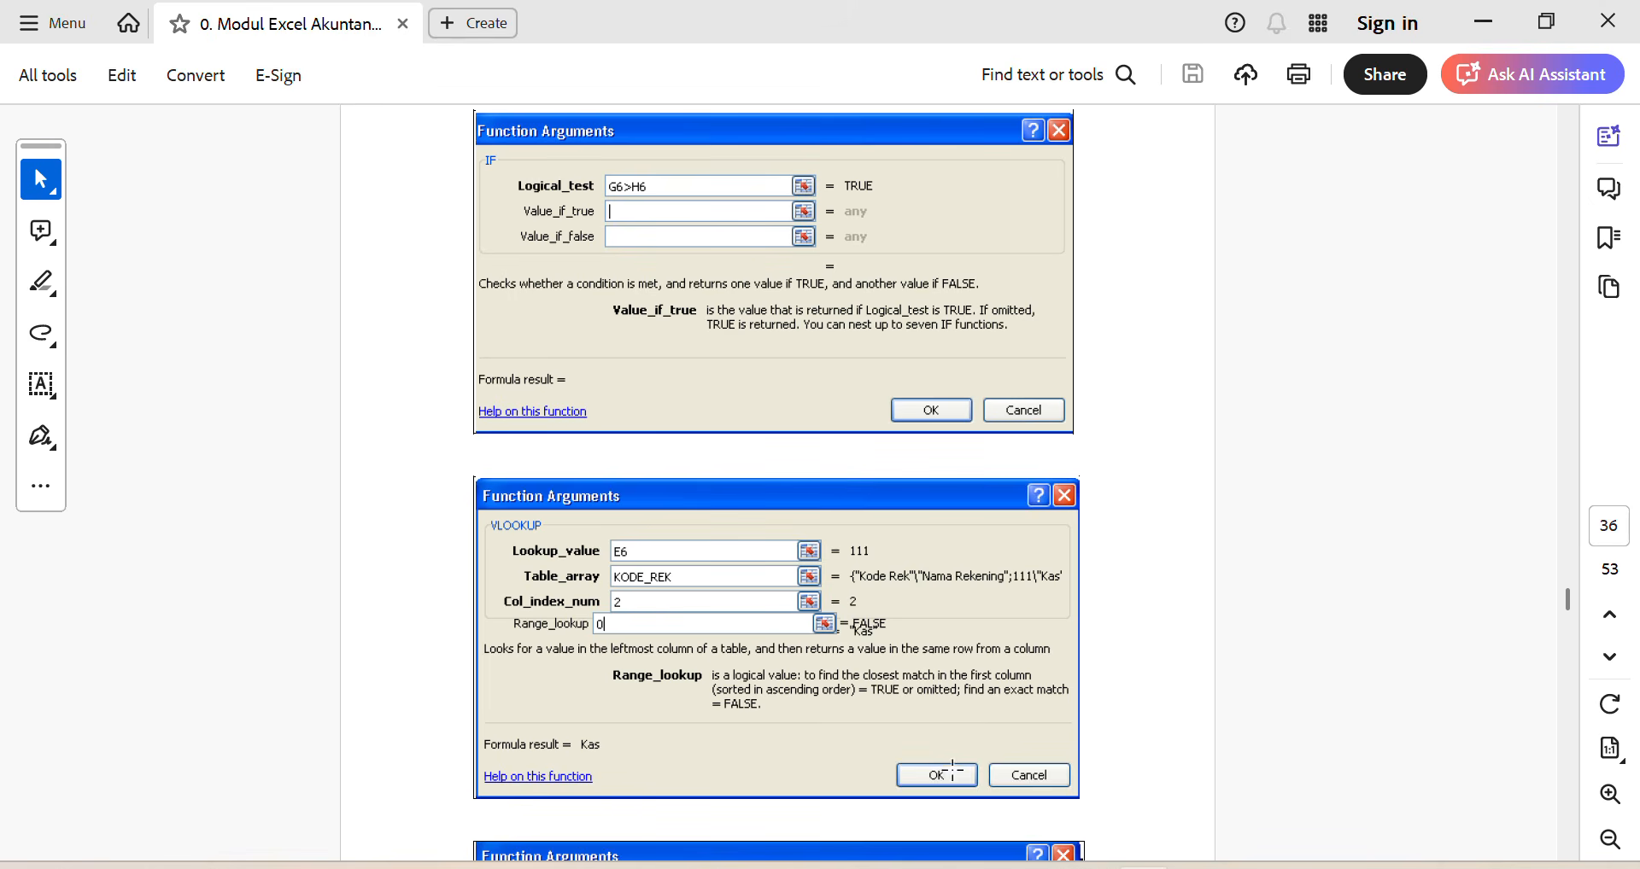
{"action": "scroll", "coordinate": [943, 764], "scroll_direction": "down", "scroll_amount": 3}
{"action": "scroll", "coordinate": [925, 702], "scroll_direction": "down", "scroll_amount": 5}
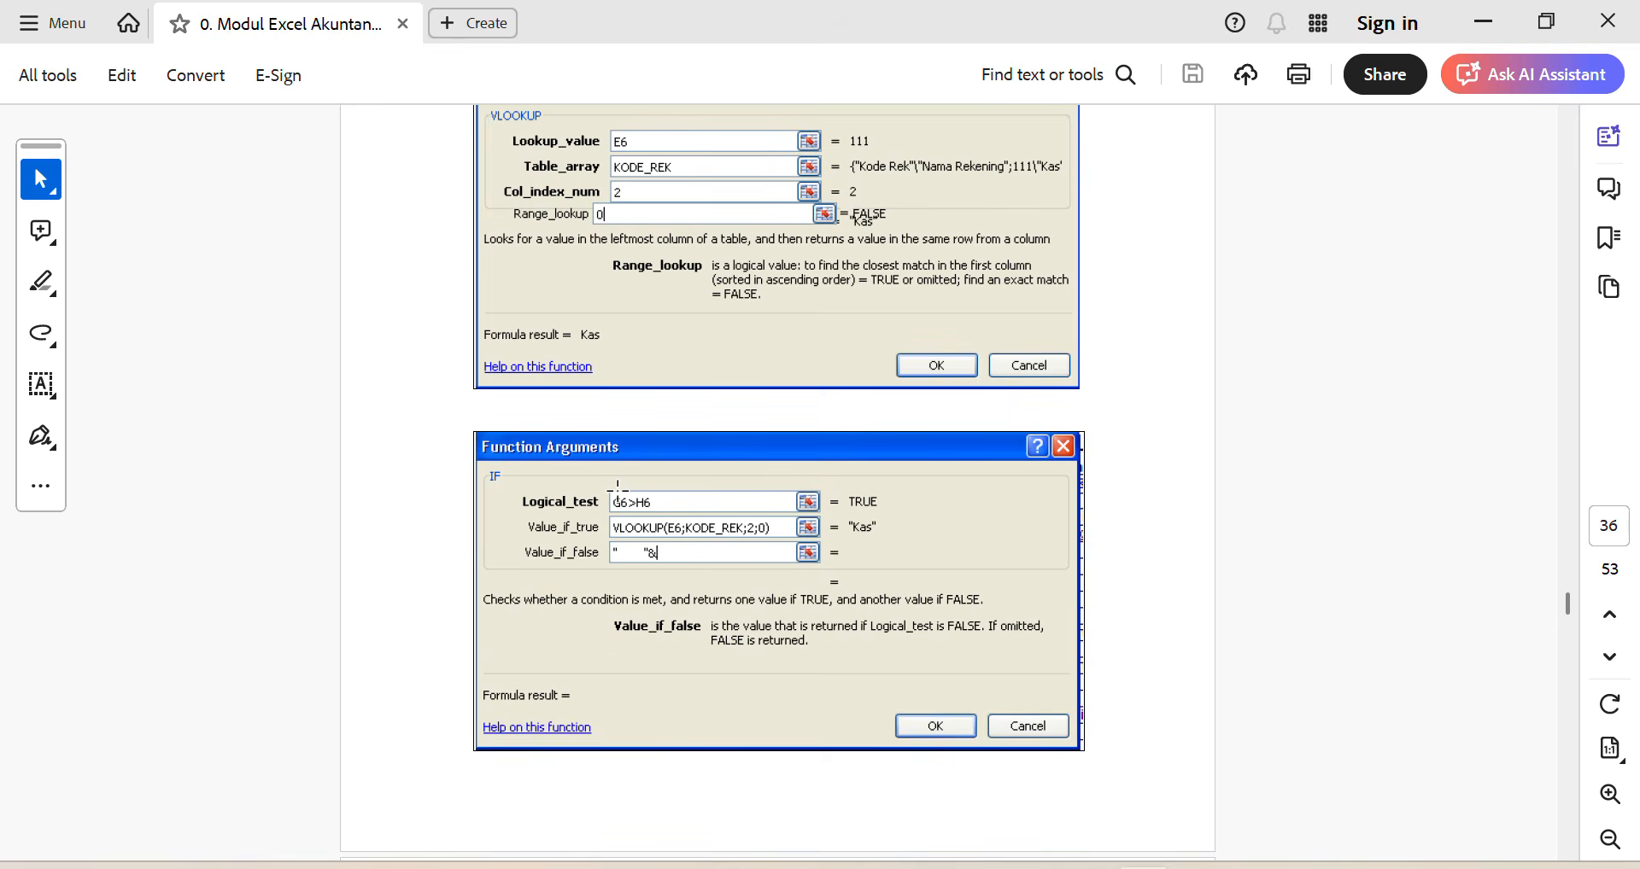
{"action": "scroll", "coordinate": [618, 487], "scroll_direction": "up", "scroll_amount": 3}
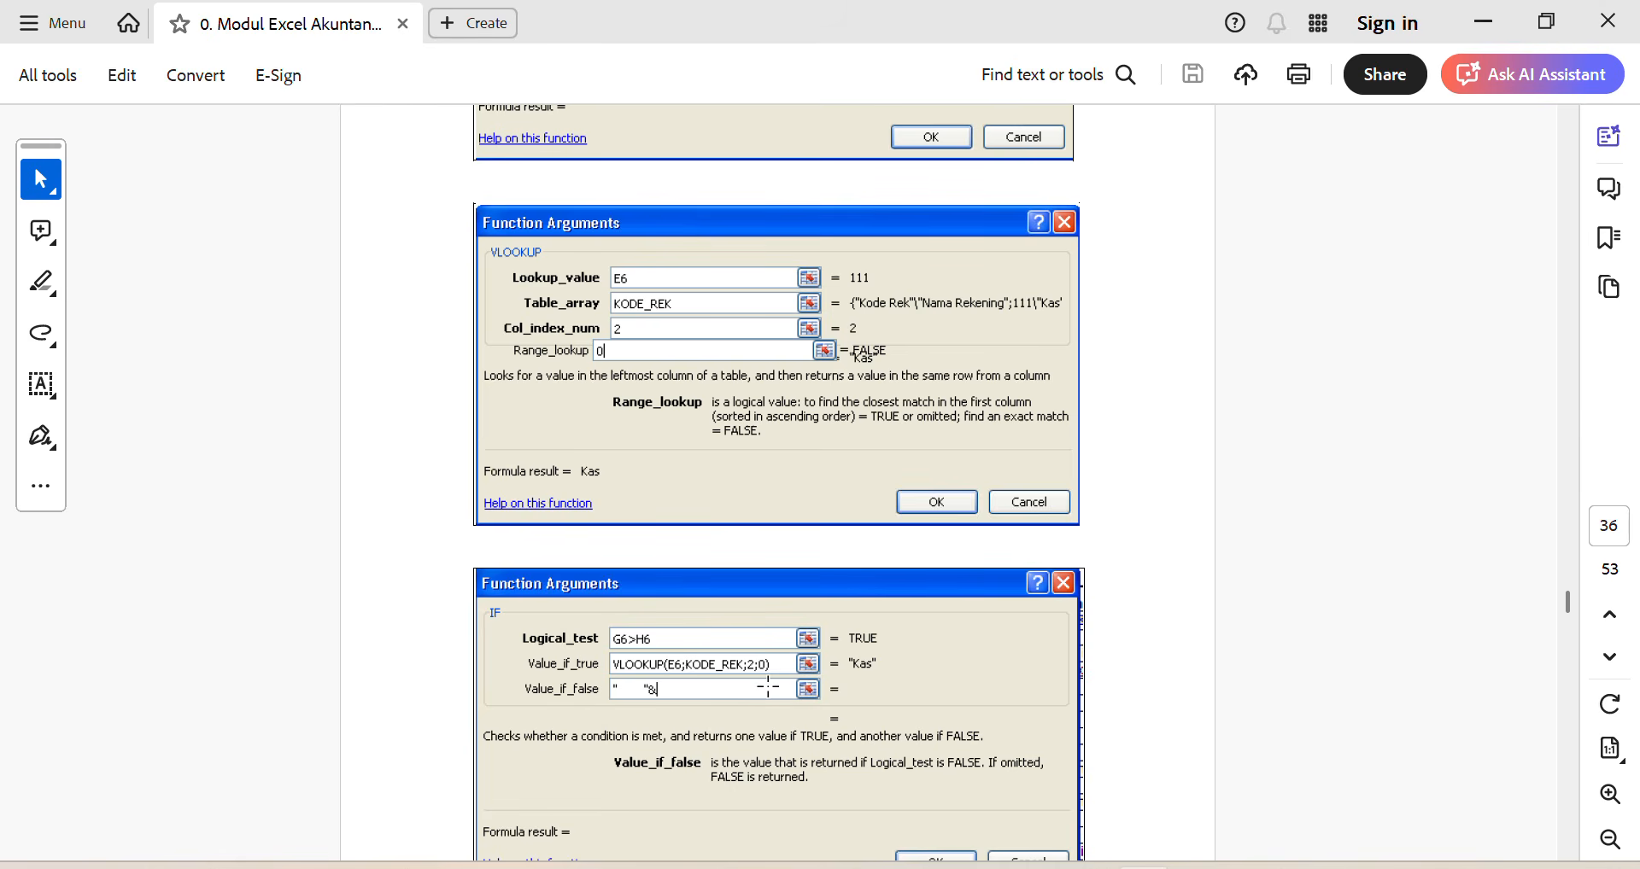
{"action": "scroll", "coordinate": [768, 687], "scroll_direction": "down", "scroll_amount": 3}
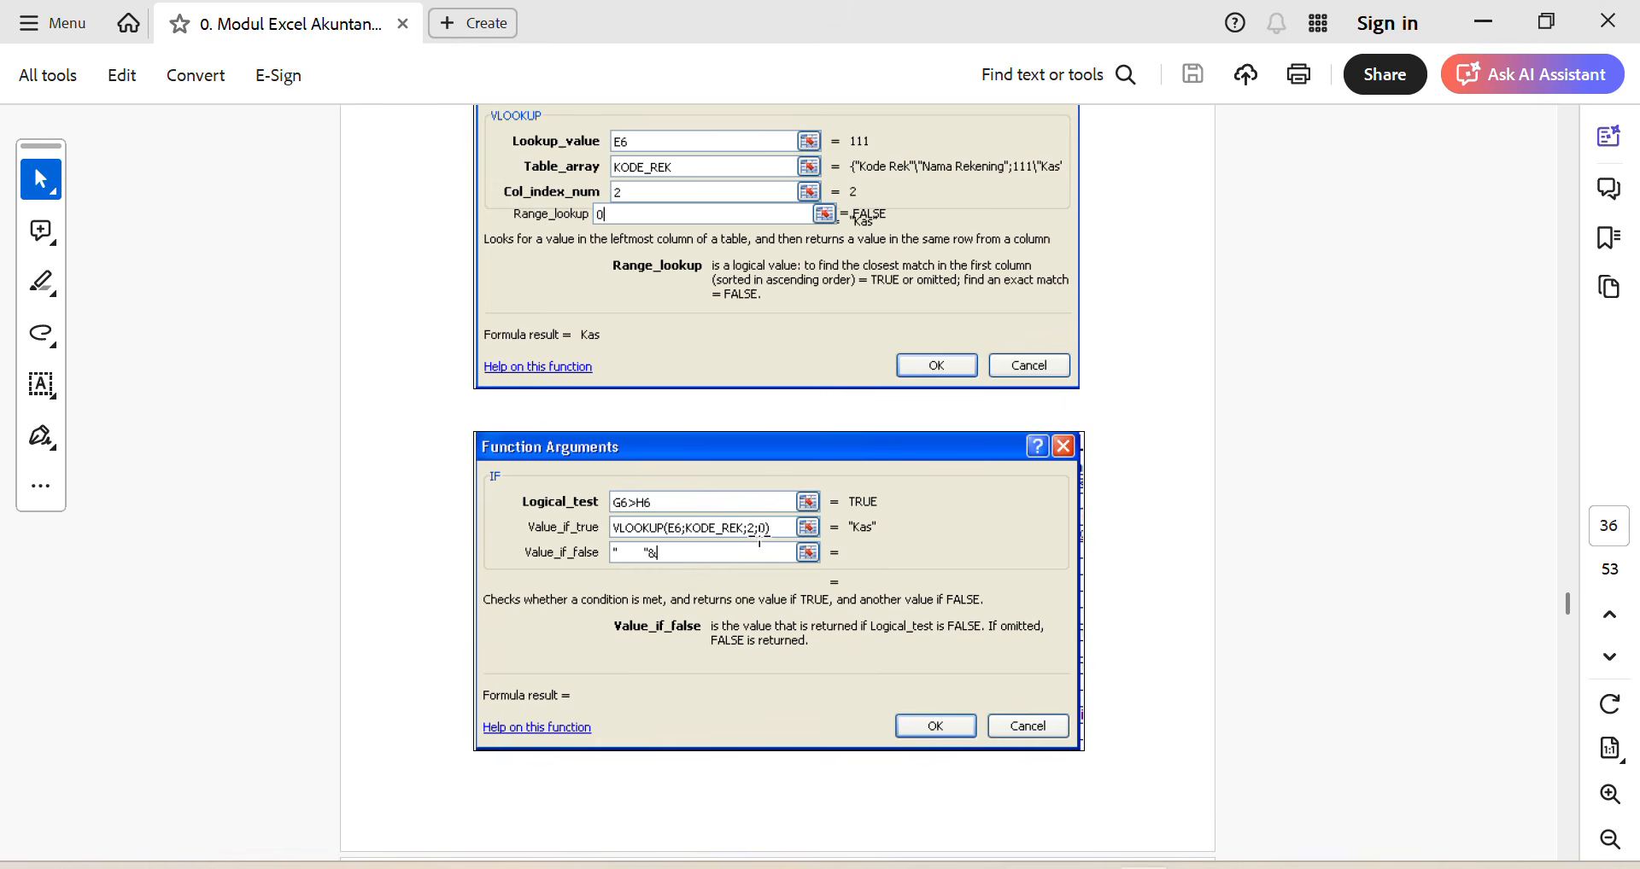
{"action": "scroll", "coordinate": [789, 705], "scroll_direction": "down", "scroll_amount": 10}
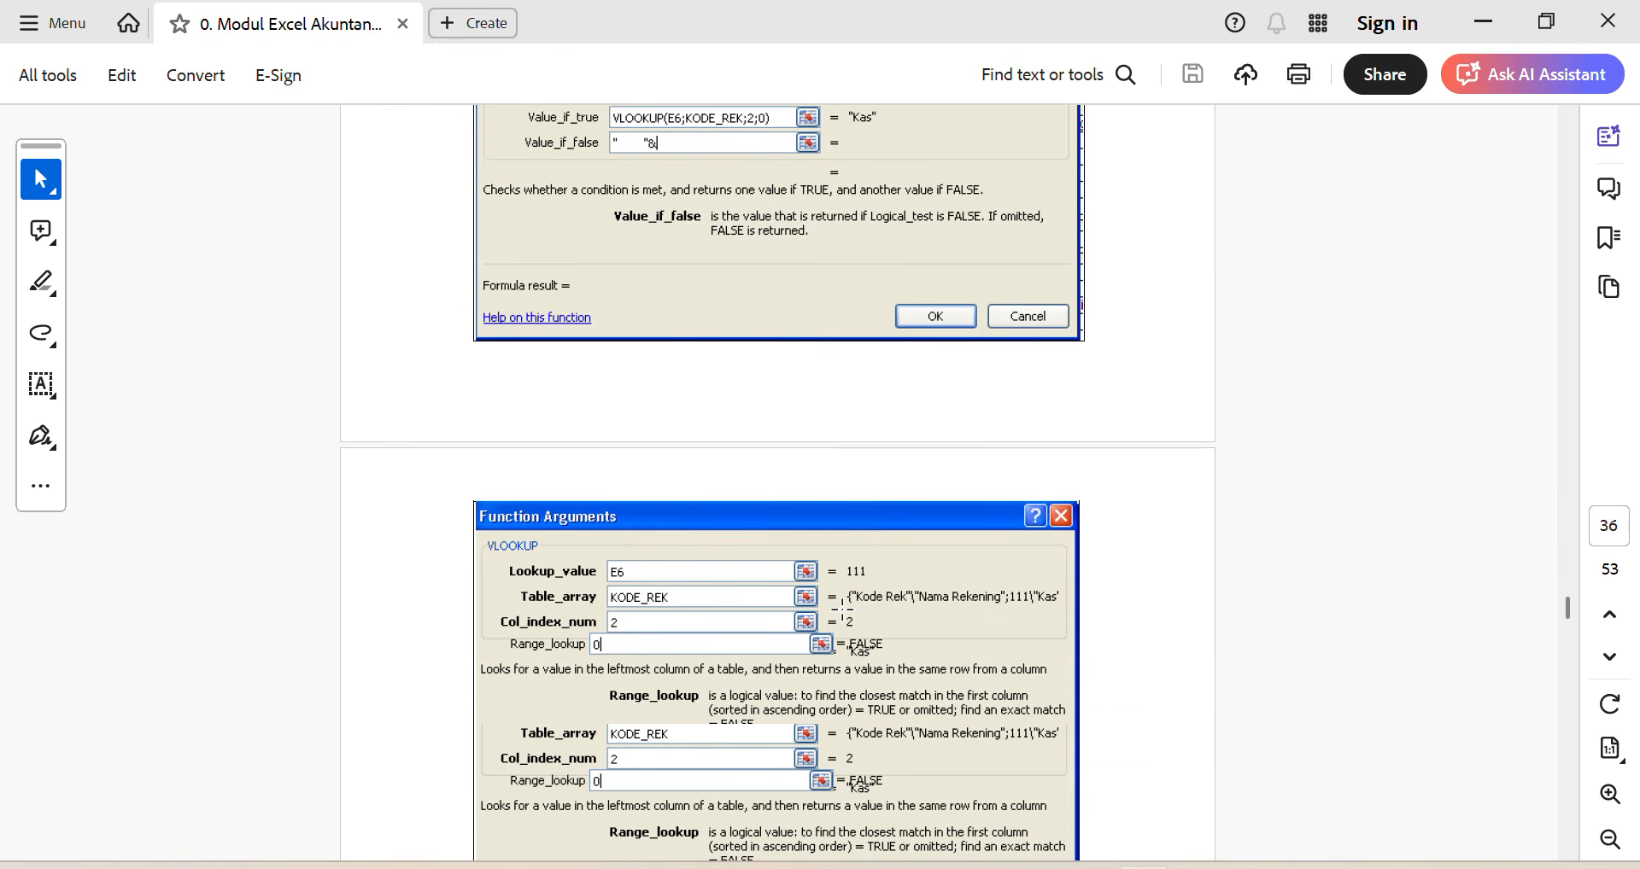
{"action": "scroll", "coordinate": [831, 601], "scroll_direction": "down", "scroll_amount": 3}
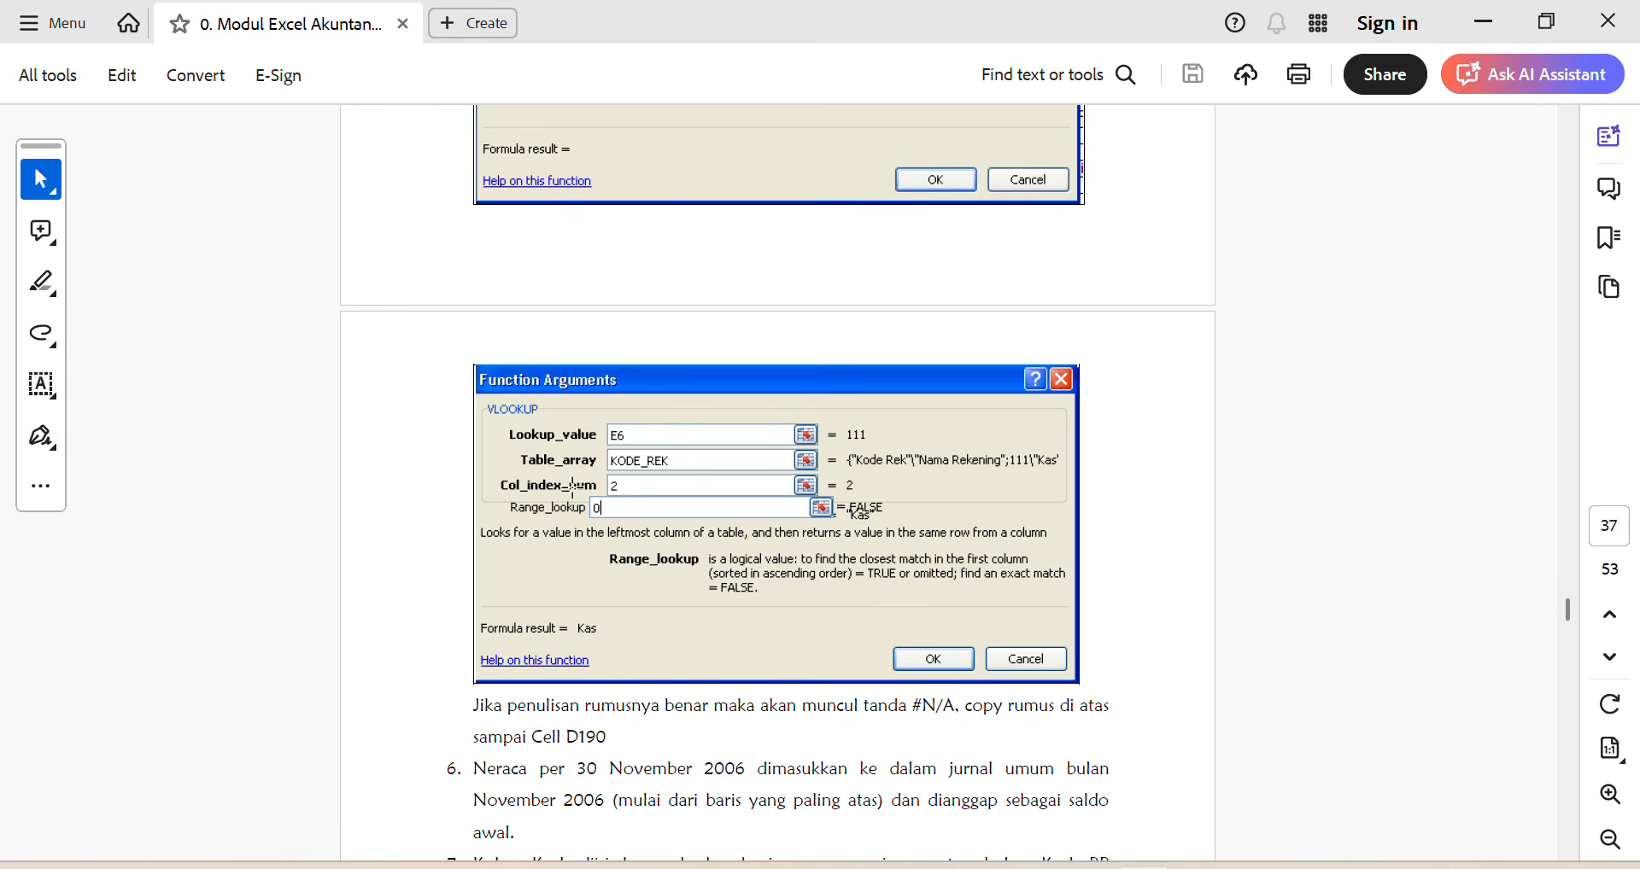
{"action": "scroll", "coordinate": [717, 563], "scroll_direction": "down", "scroll_amount": 3}
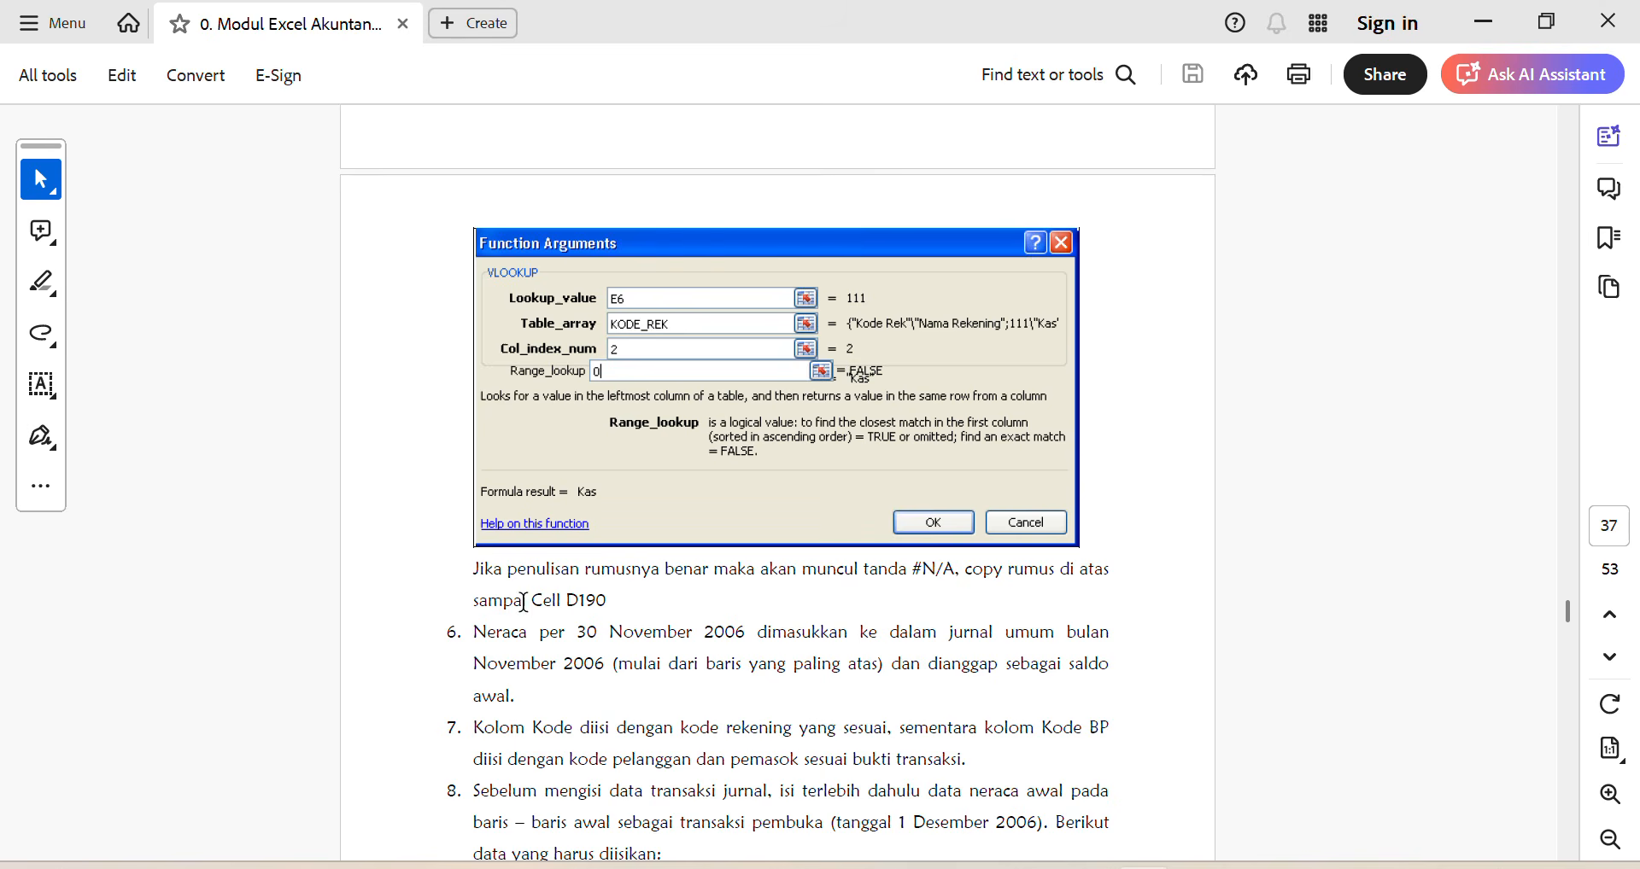
Step: Read the note on copying the formula to cell D190 and instructions 6 to 8 on the opening balances
{"action": "left_click_drag", "start_coordinate": [524, 601], "coordinate": [605, 595]}
{"action": "left_click", "coordinate": [613, 598]}
{"action": "scroll", "coordinate": [544, 688], "scroll_direction": "down", "scroll_amount": 3}
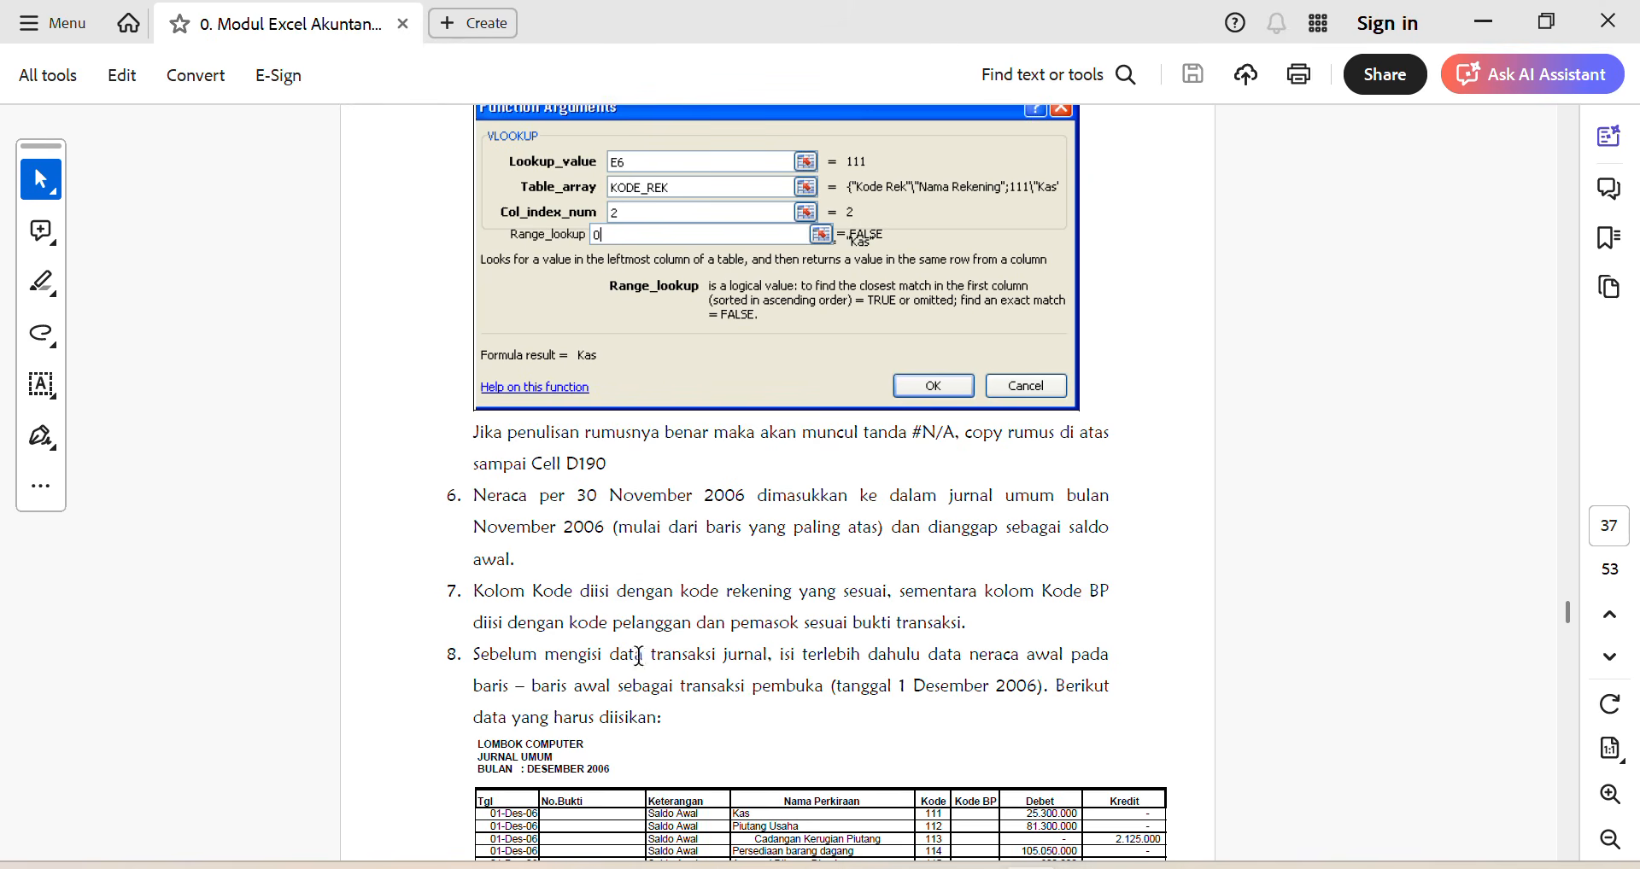
{"action": "scroll", "coordinate": [632, 649], "scroll_direction": "down", "scroll_amount": 3}
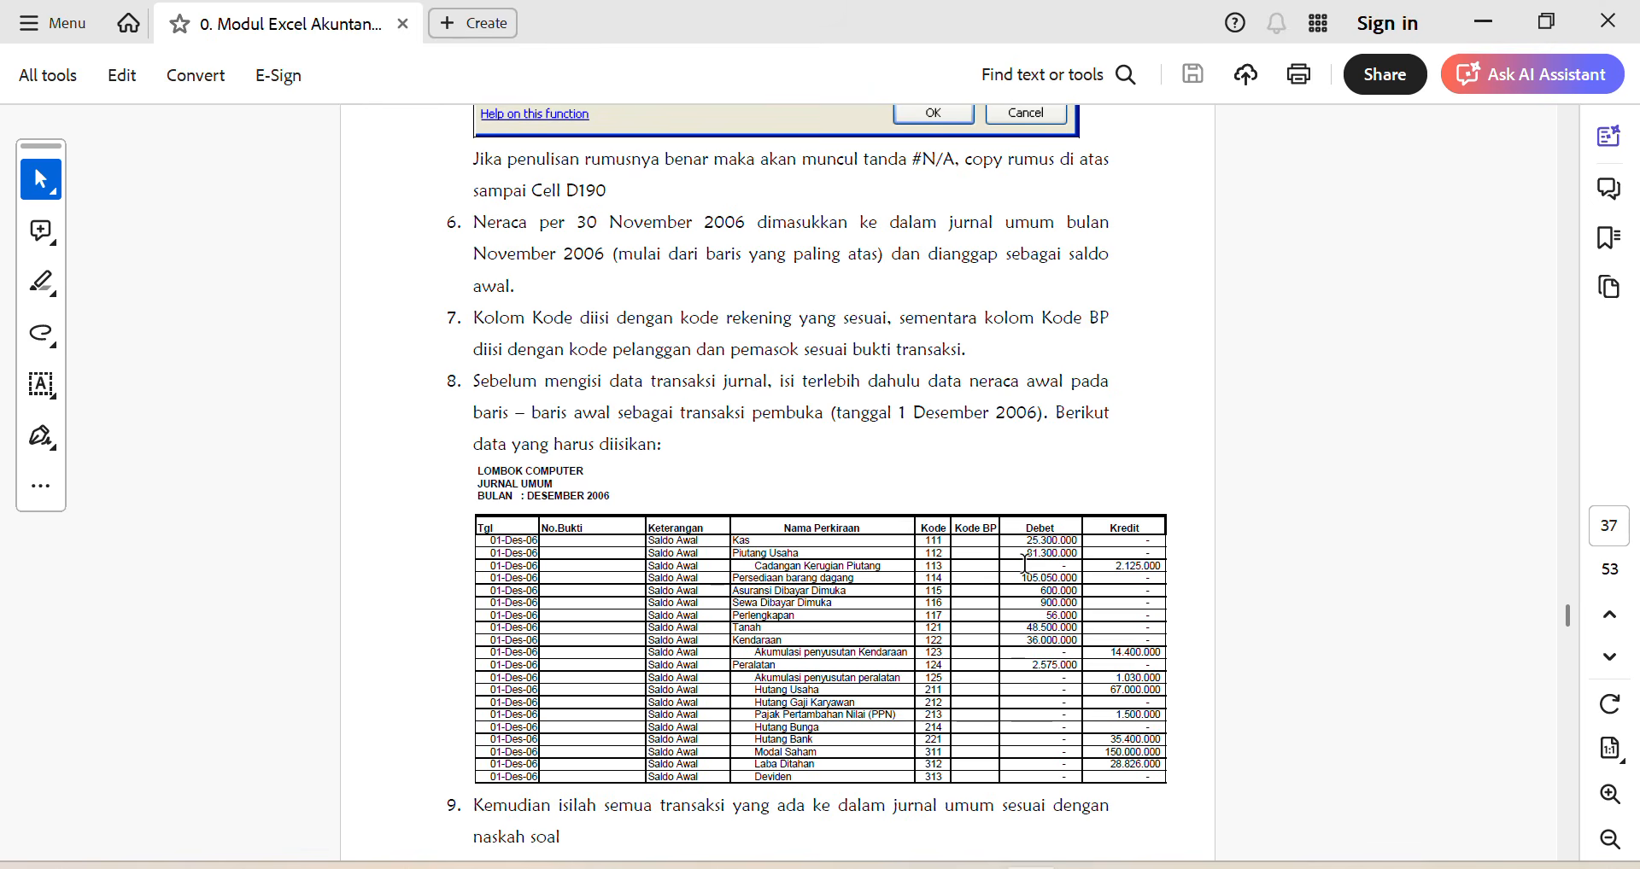
Step: Go back to instruction 5 and select the full IF and VLOOKUP formula for the Nama Perkiraan column
{"action": "scroll", "coordinate": [783, 592], "scroll_direction": "up", "scroll_amount": 15}
{"action": "scroll", "coordinate": [707, 565], "scroll_direction": "up", "scroll_amount": 10}
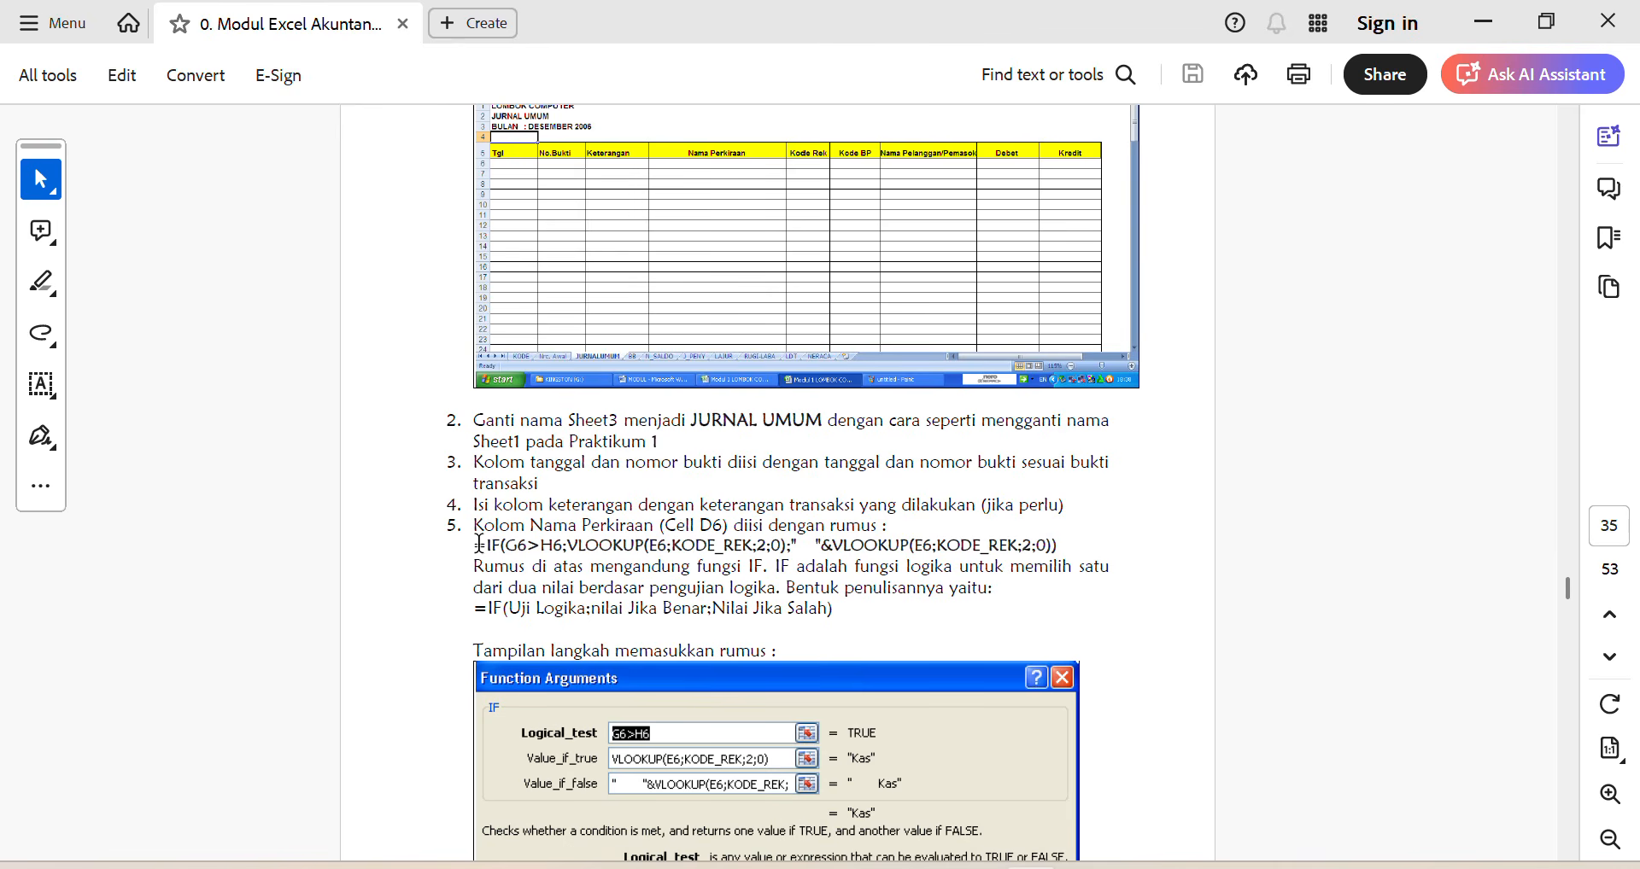
{"action": "mouse_move", "coordinate": [479, 544]}
{"action": "left_mouse_down"}
{"action": "mouse_move", "coordinate": [799, 566]}
{"action": "mouse_move", "coordinate": [1056, 538]}
{"action": "left_mouse_up"}
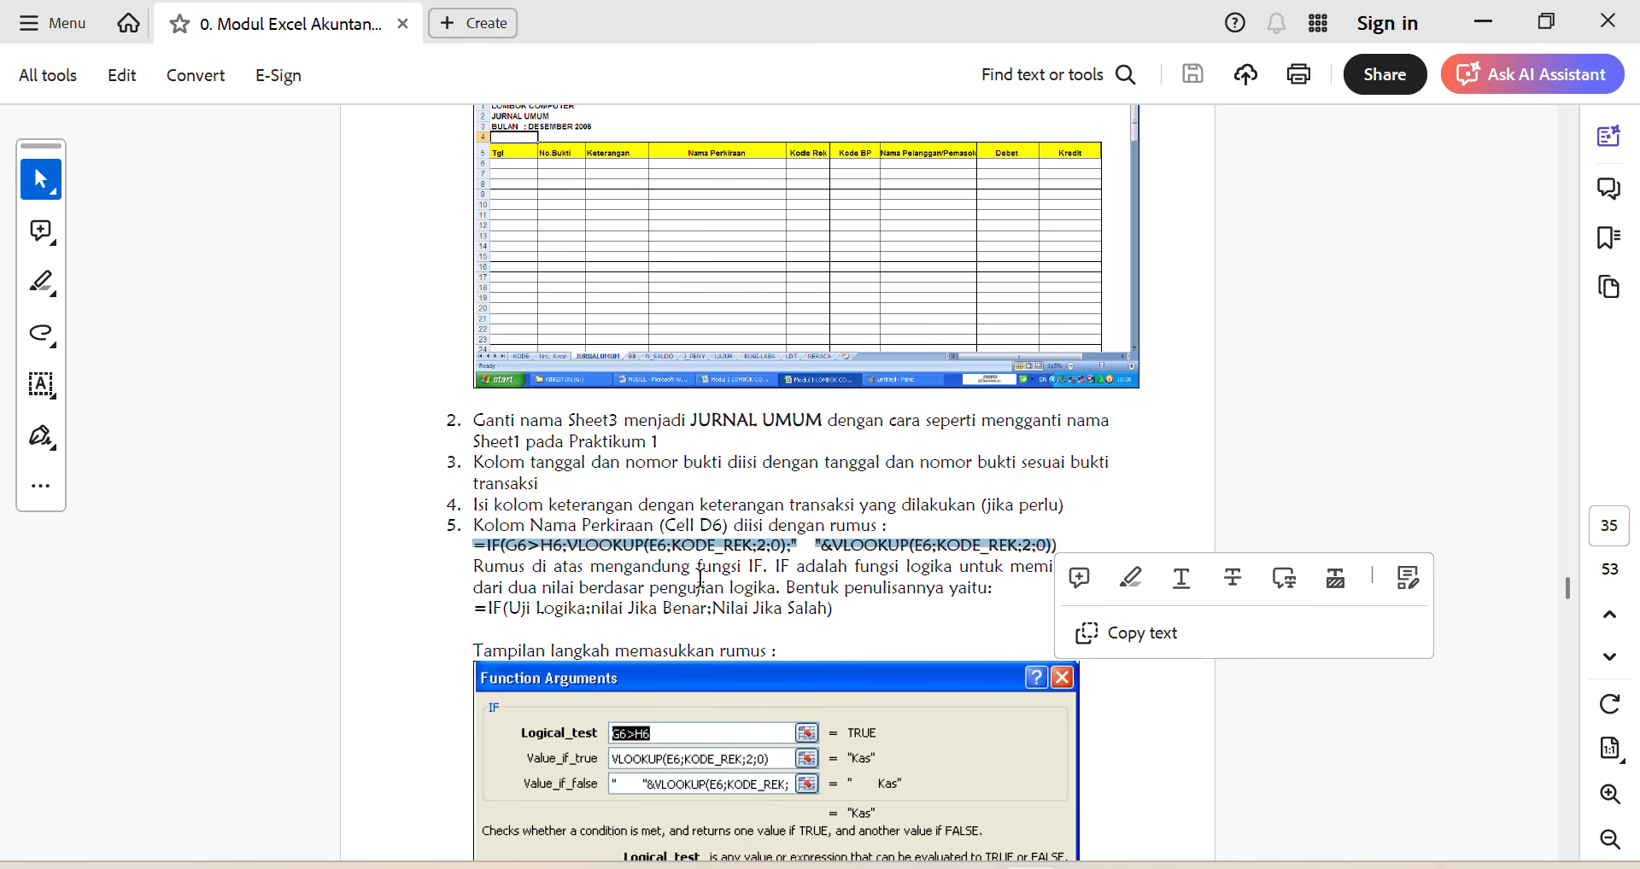
Step: Review the opening balance table, instructions 9 and 10, and the sample Praktikum 3 result
{"action": "scroll", "coordinate": [700, 577], "scroll_direction": "down", "scroll_amount": 20}
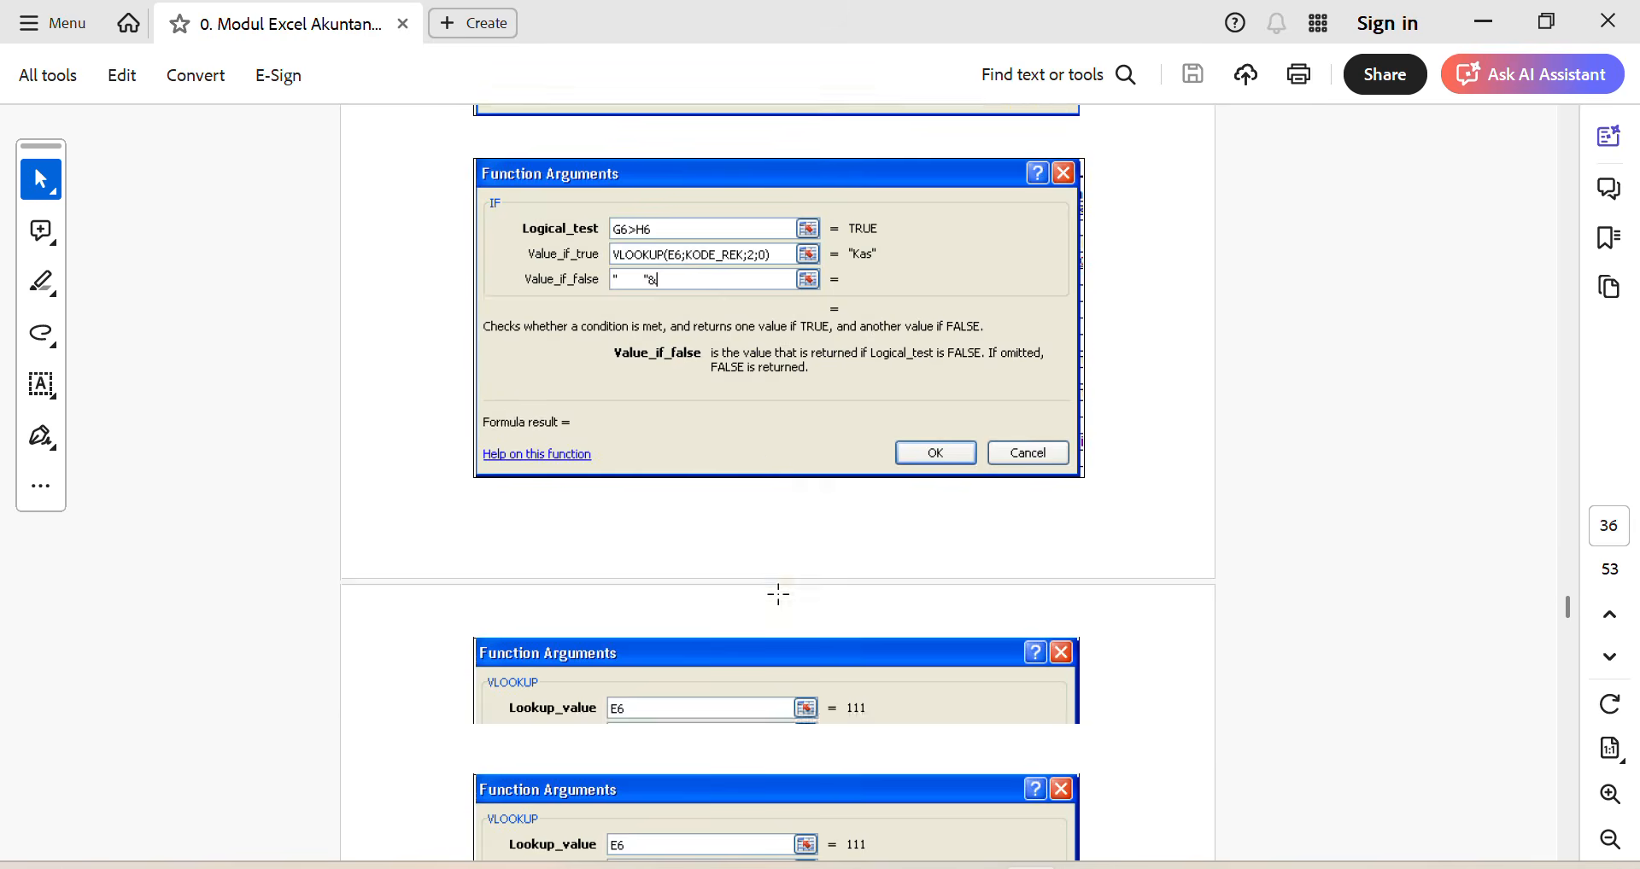
{"action": "scroll", "coordinate": [783, 603], "scroll_direction": "down", "scroll_amount": 5}
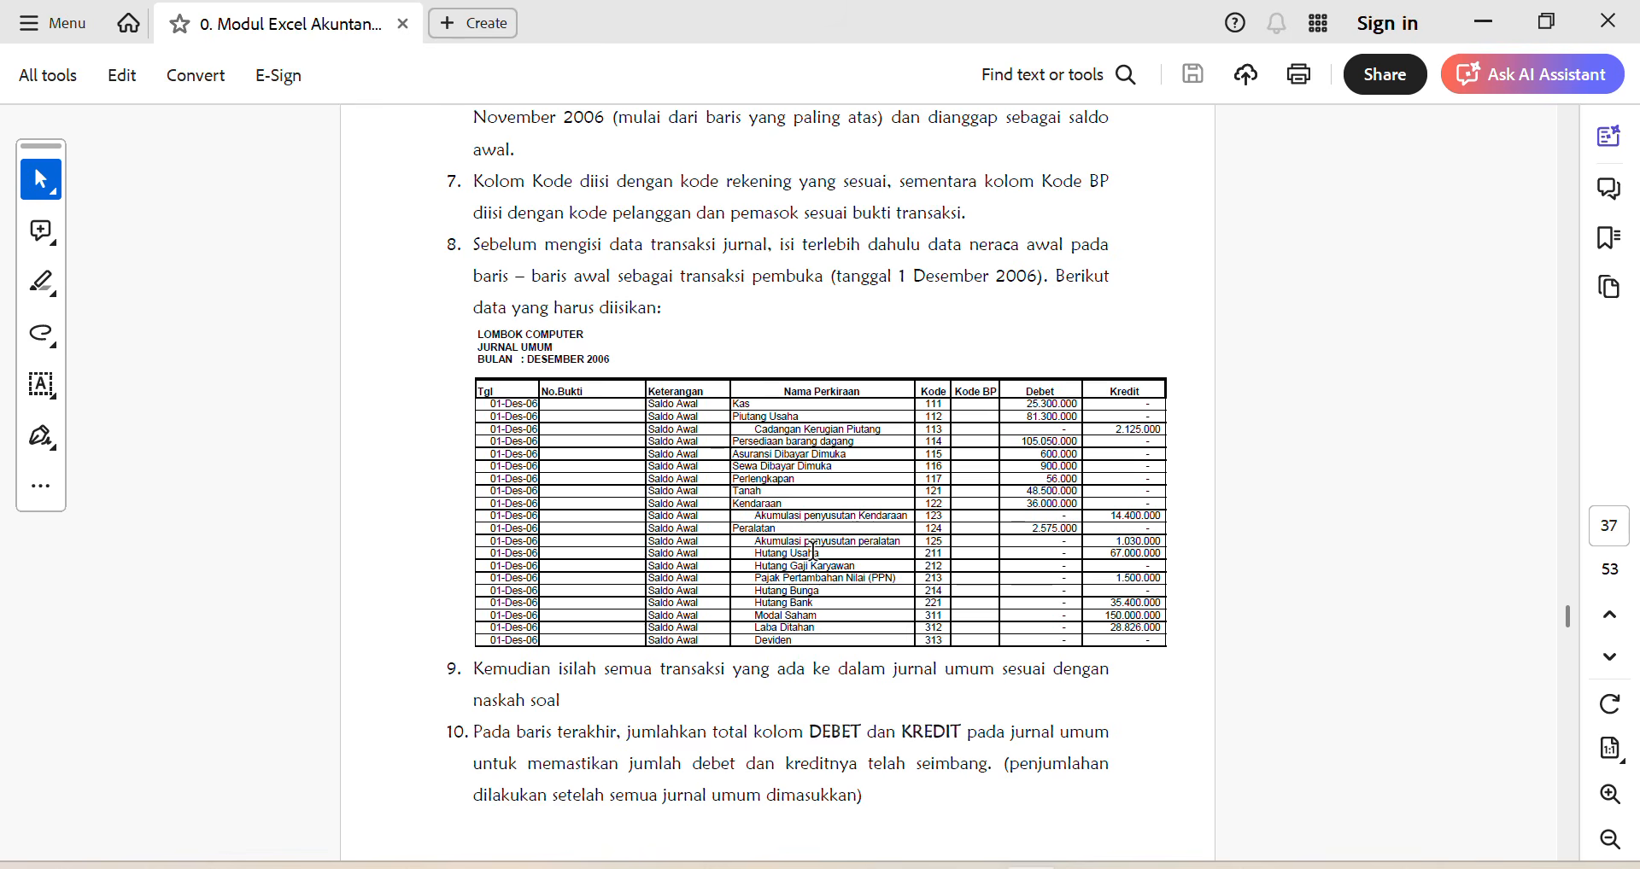
{"action": "scroll", "coordinate": [813, 551], "scroll_direction": "down", "scroll_amount": 3}
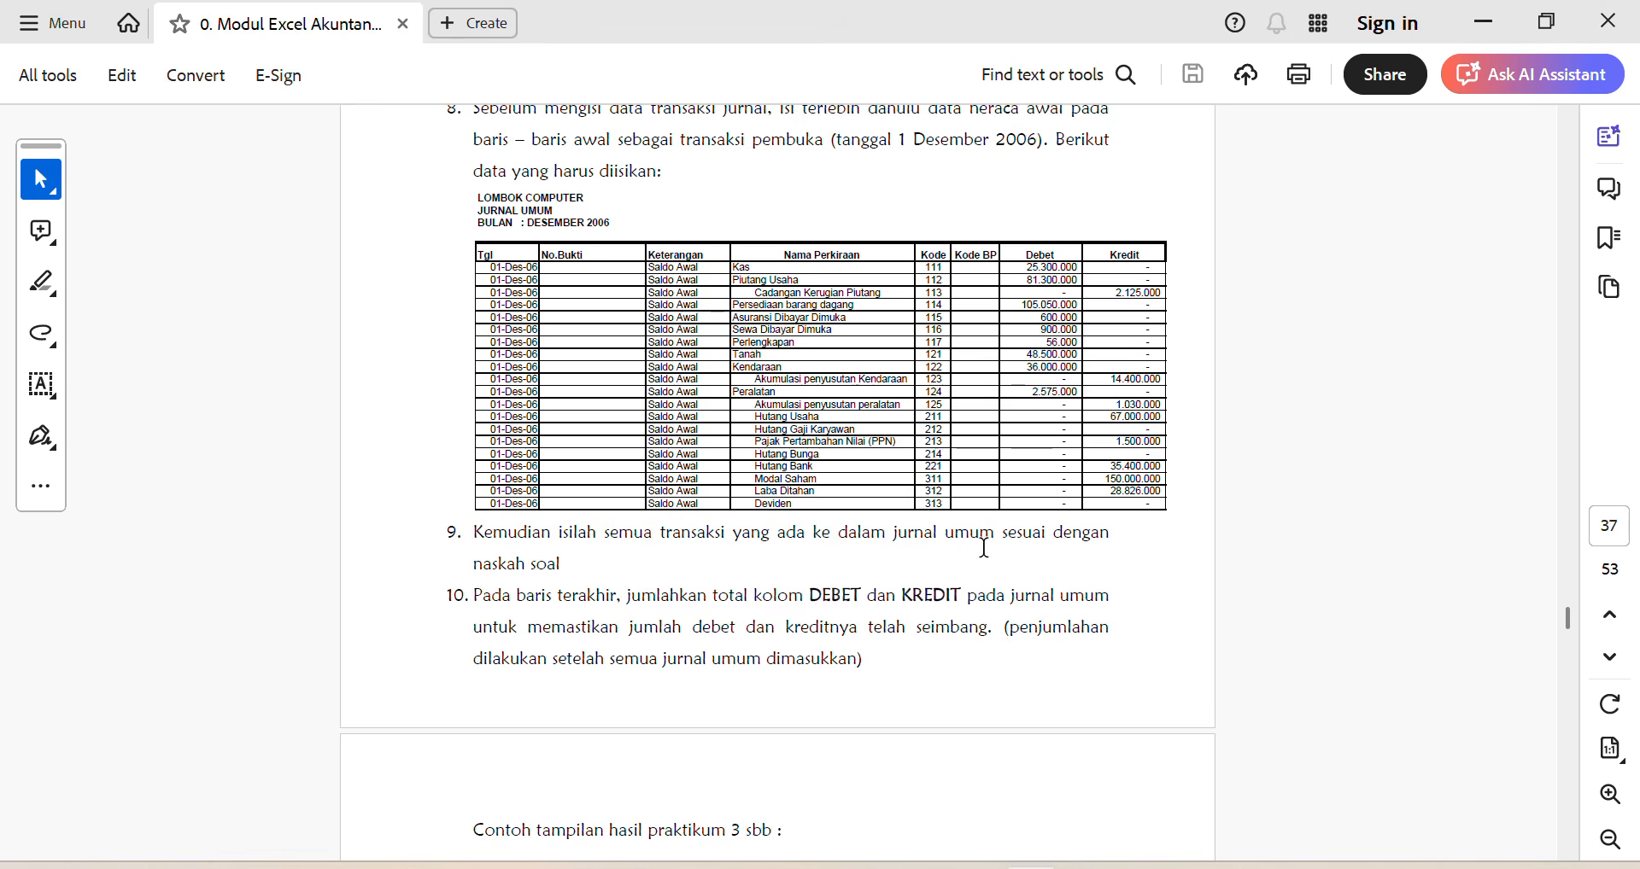
{"action": "scroll", "coordinate": [812, 567], "scroll_direction": "down", "scroll_amount": 3}
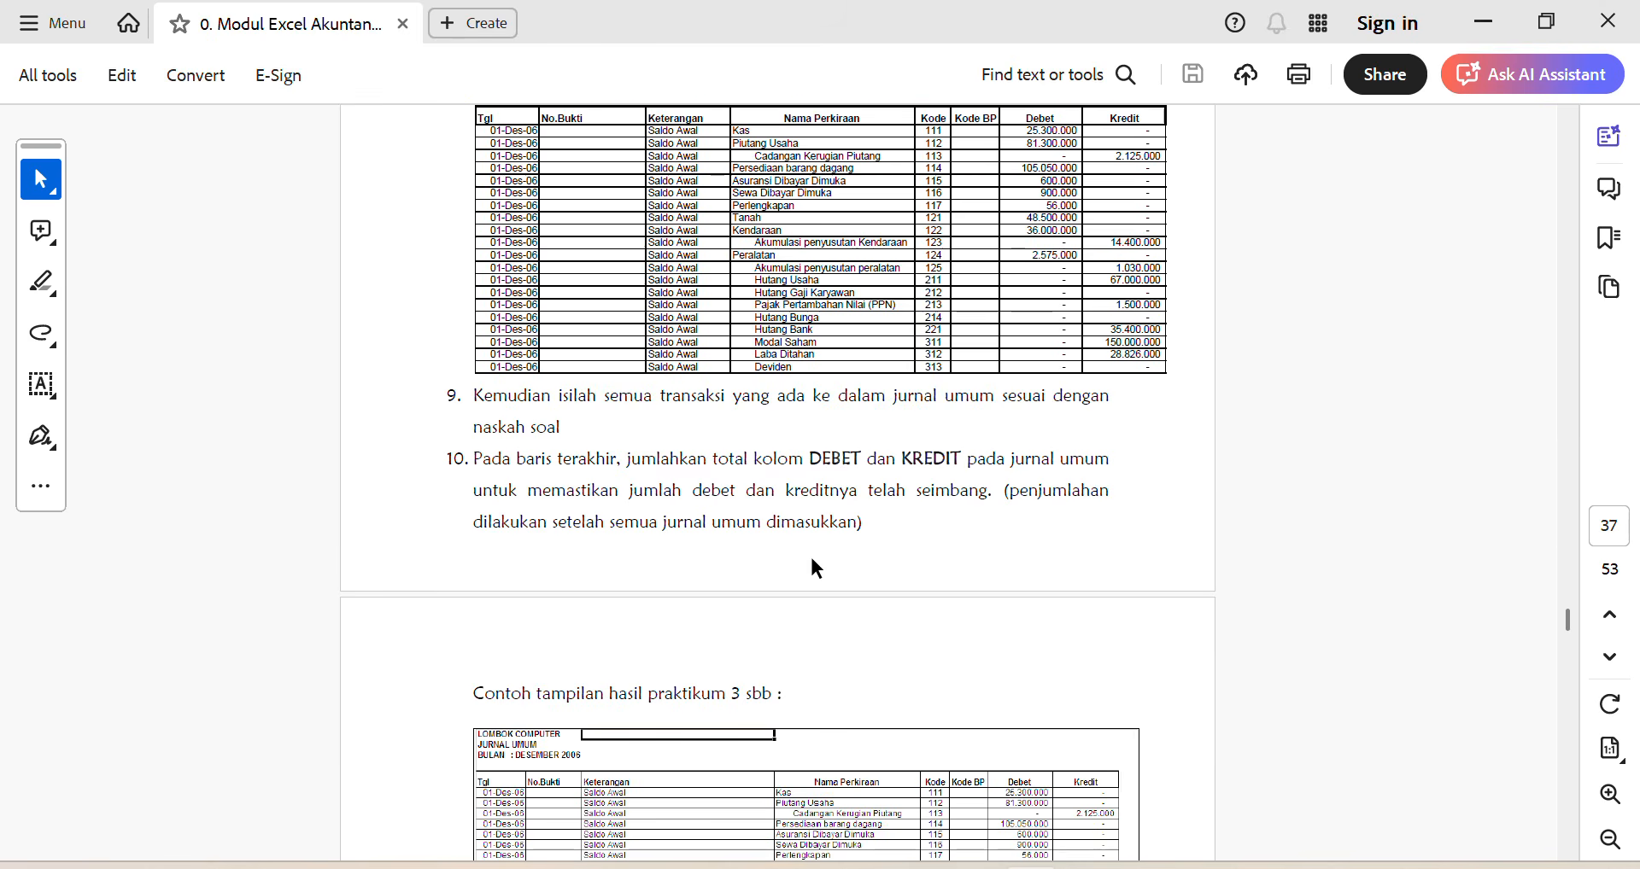
{"action": "scroll", "coordinate": [817, 568], "scroll_direction": "down", "scroll_amount": 3}
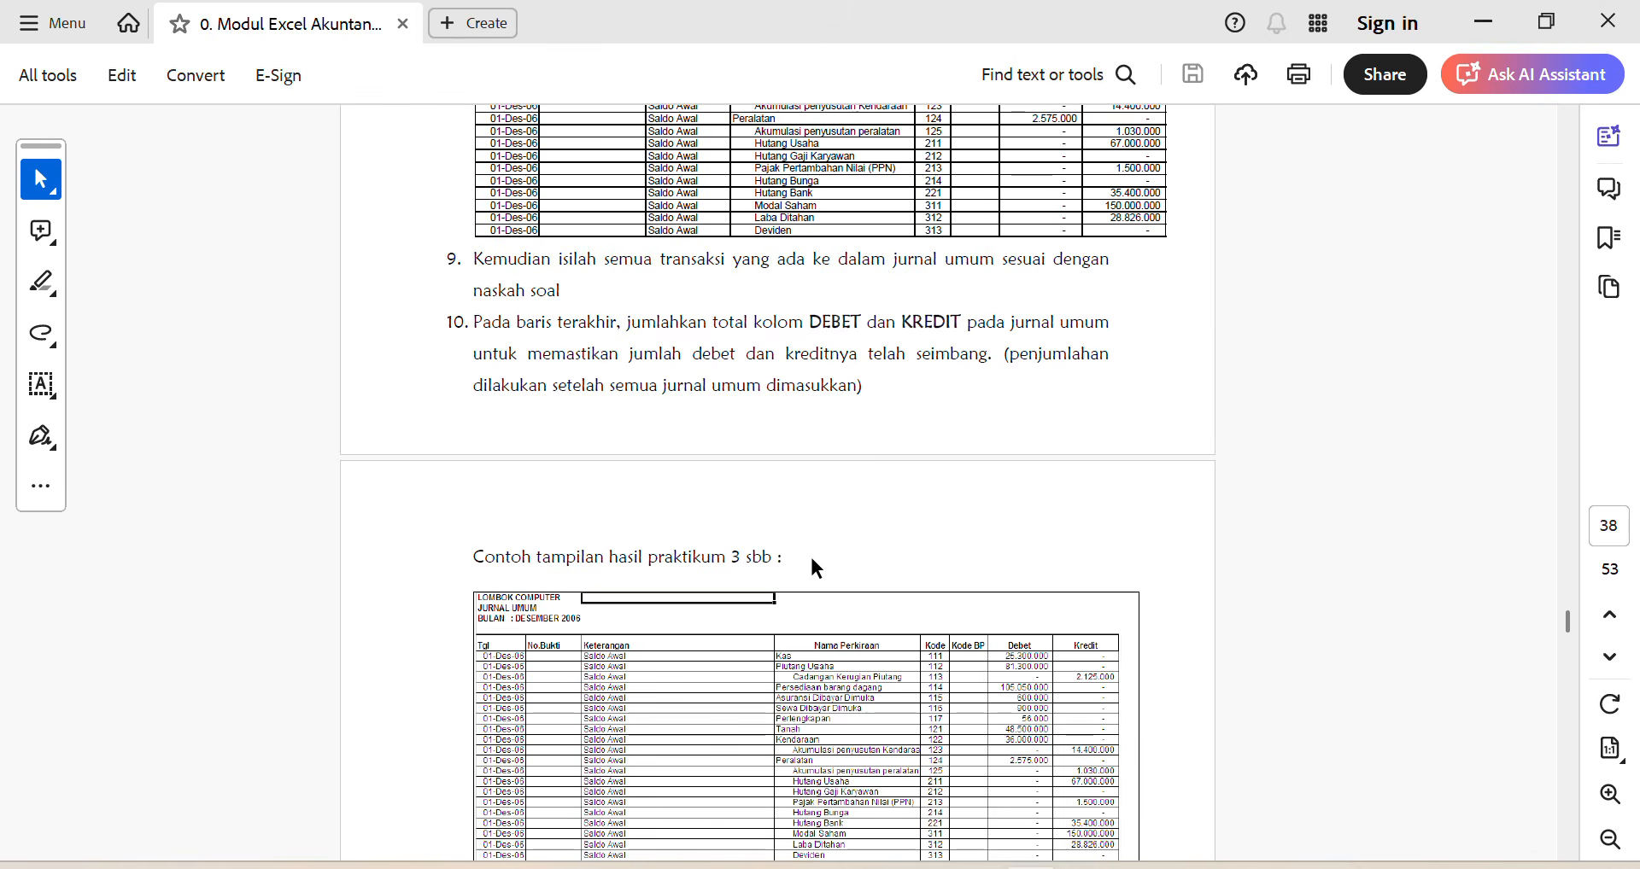
{"action": "scroll", "coordinate": [810, 555], "scroll_direction": "down", "scroll_amount": 3}
{"action": "scroll", "coordinate": [811, 563], "scroll_direction": "down", "scroll_amount": 3}
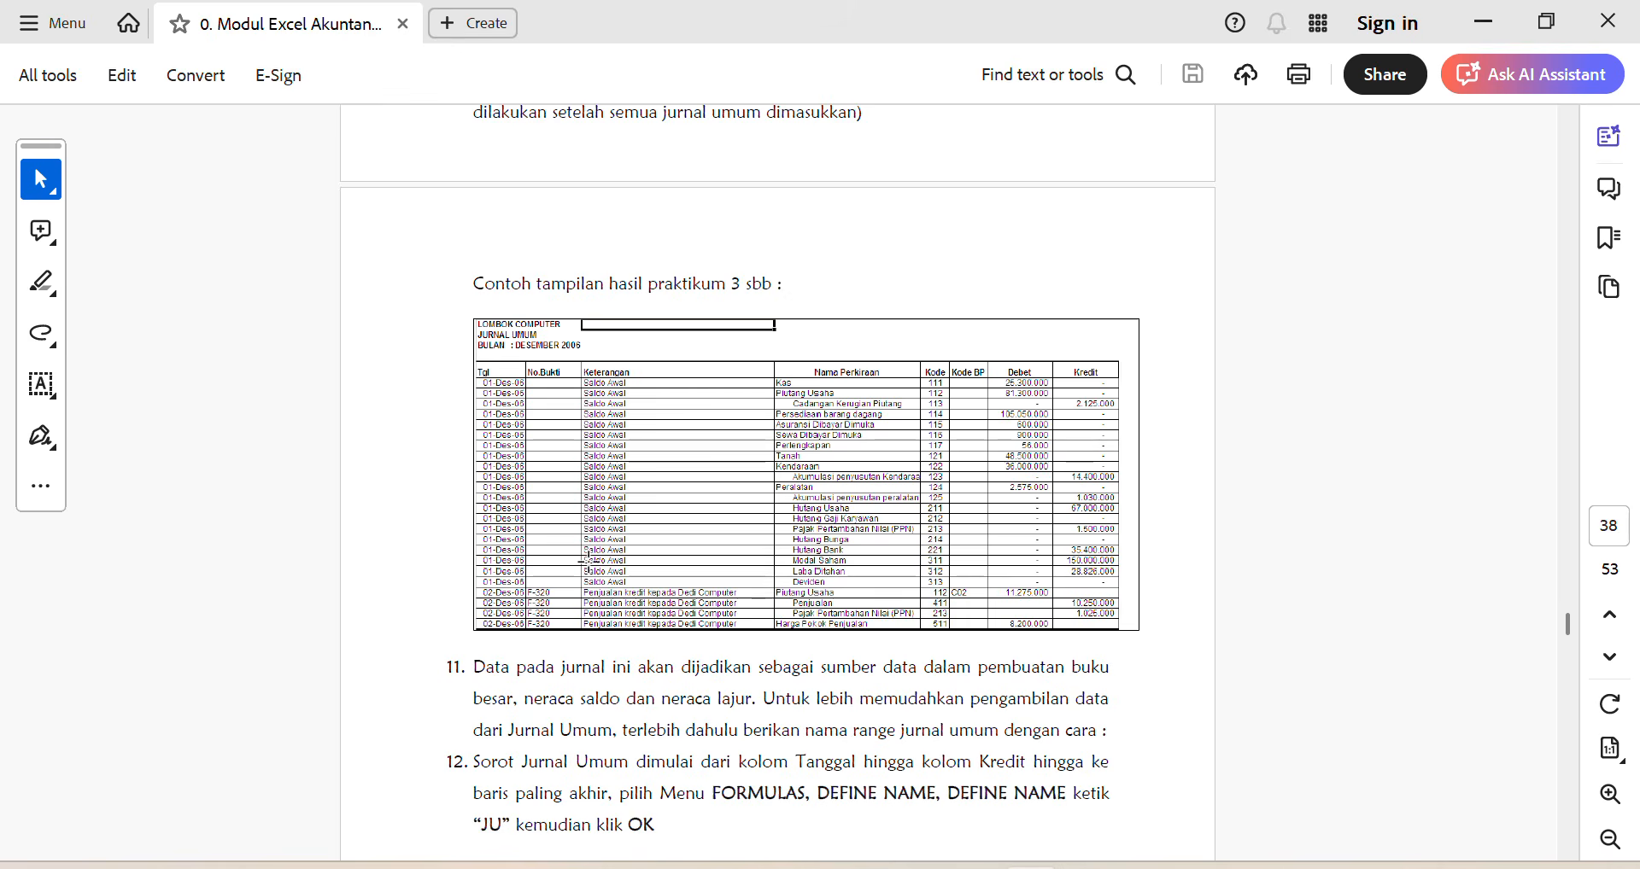
Step: Read instructions 11 and 12 on naming the journal range JU, and return to the opening balance table
{"action": "scroll", "coordinate": [587, 559], "scroll_direction": "down", "scroll_amount": 2}
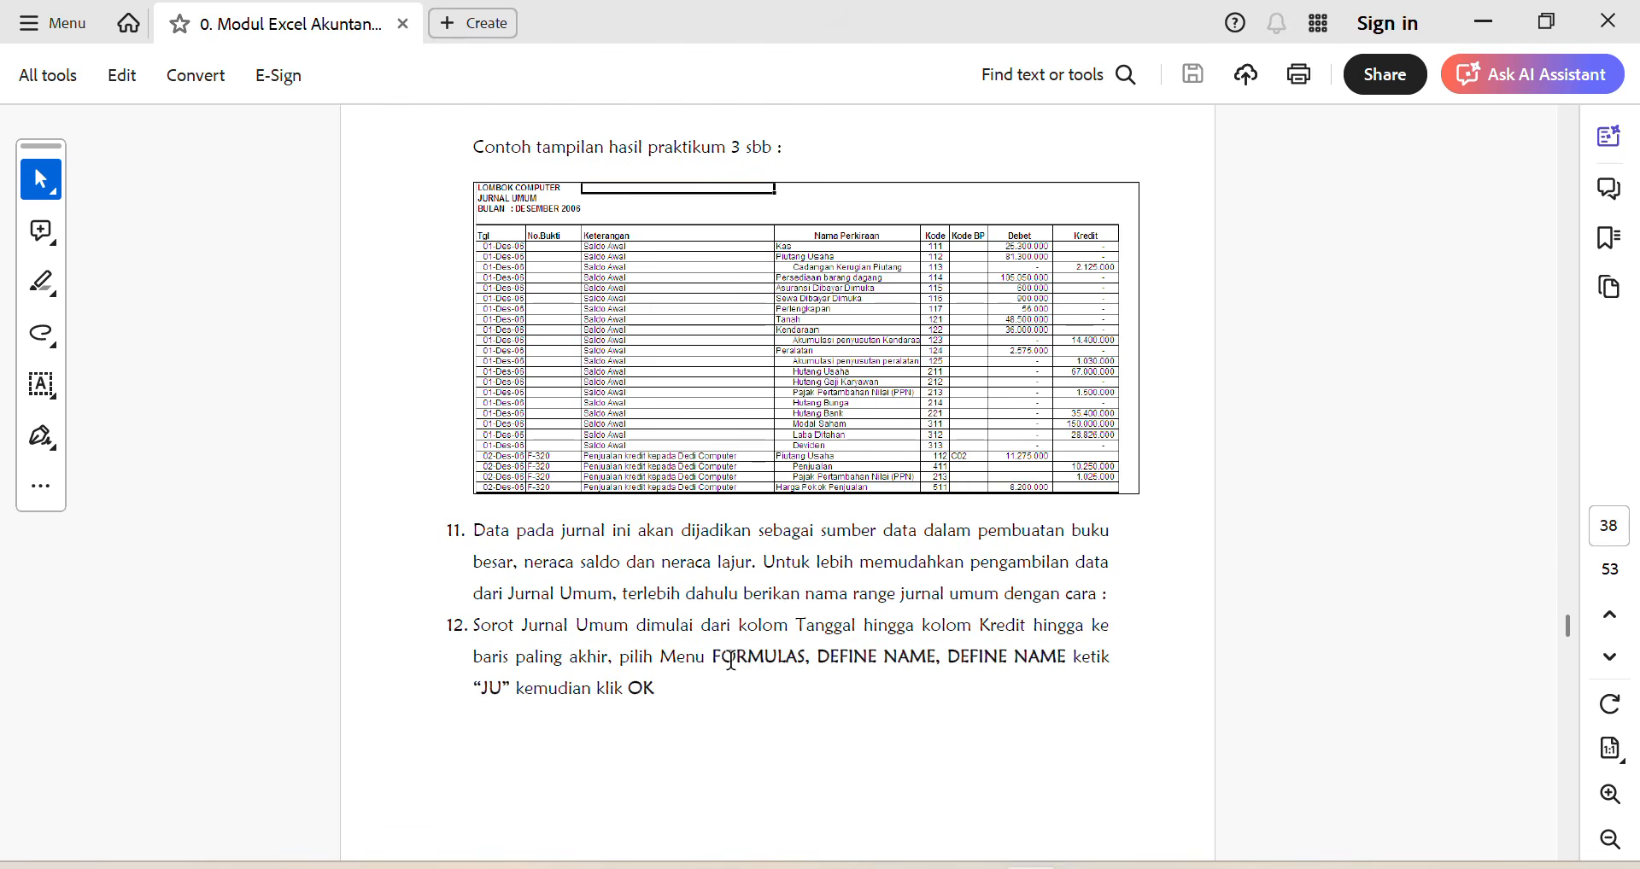
{"action": "scroll", "coordinate": [851, 559], "scroll_direction": "down", "scroll_amount": 3}
{"action": "scroll", "coordinate": [849, 555], "scroll_direction": "down", "scroll_amount": 6}
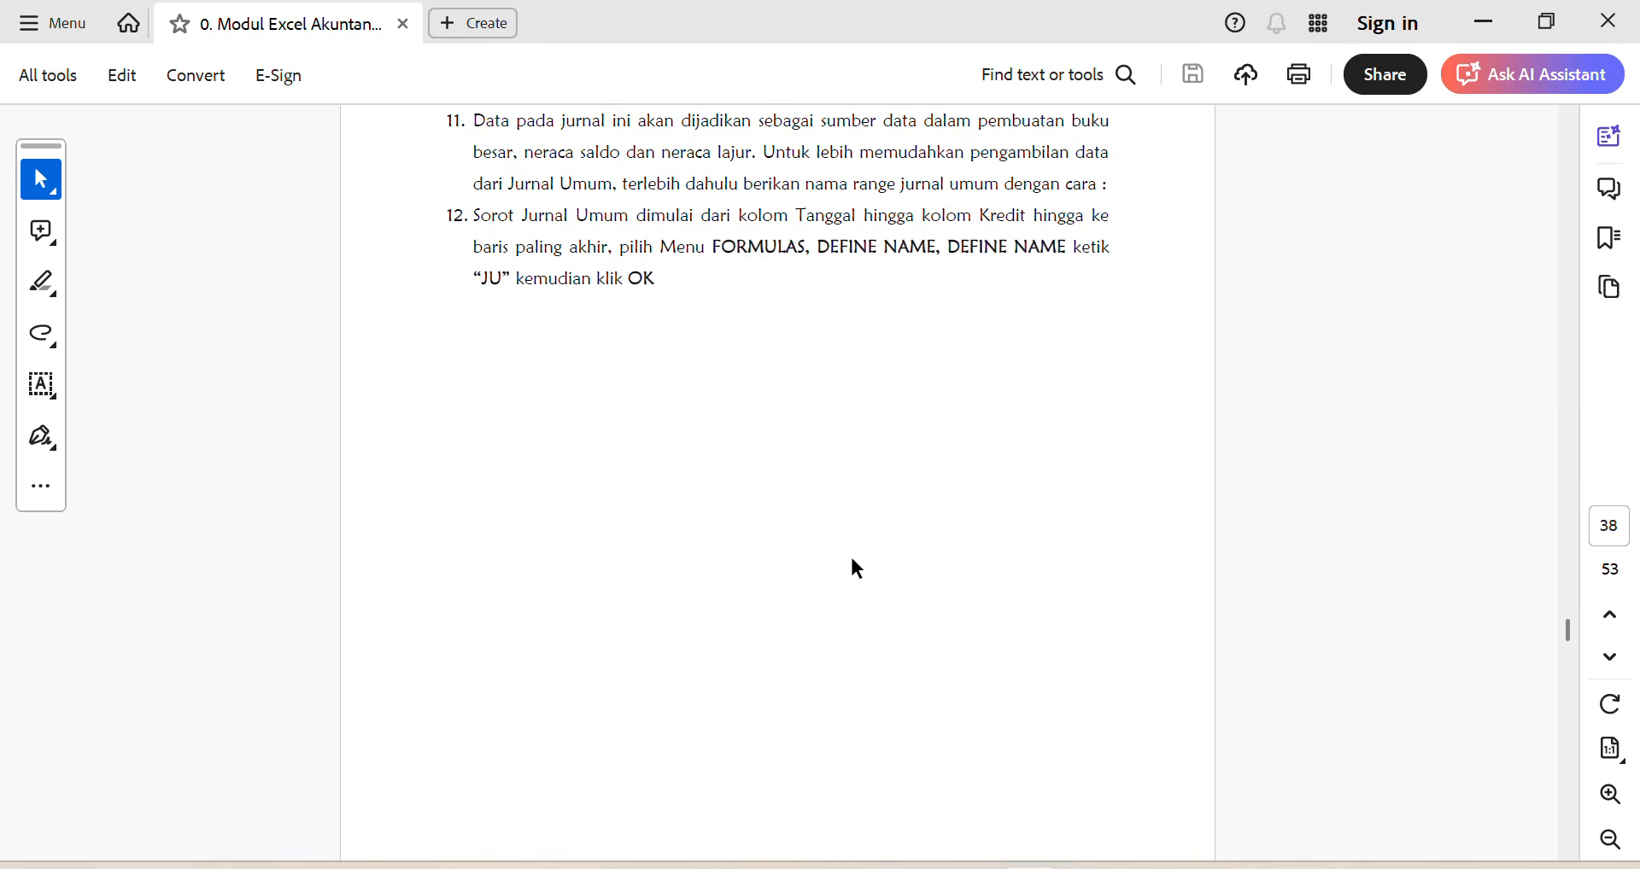
{"action": "scroll", "coordinate": [849, 555], "scroll_direction": "up", "scroll_amount": 9}
{"action": "scroll", "coordinate": [856, 566], "scroll_direction": "up", "scroll_amount": 3}
{"action": "scroll", "coordinate": [851, 557], "scroll_direction": "up", "scroll_amount": 18}
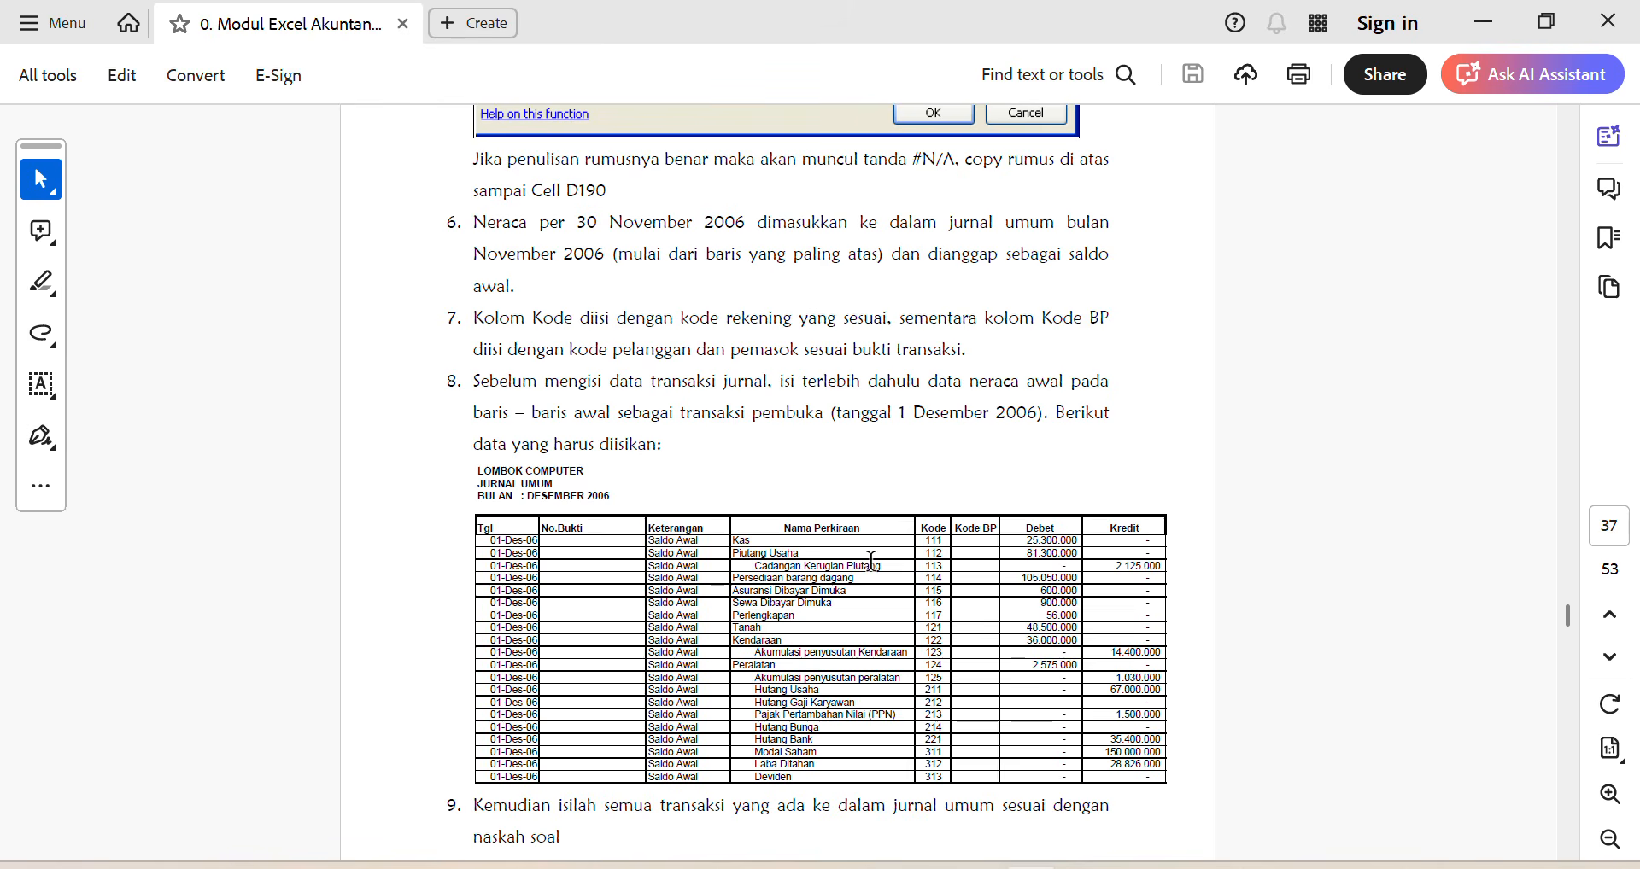
Step: Switch to the Excel workbook and enter the company title LOMBOK COMPUTER in cell A1 of Sheet3
{"action": "mouse_move", "coordinate": [1059, 863]}
{"action": "left_click", "coordinate": [1189, 780]}
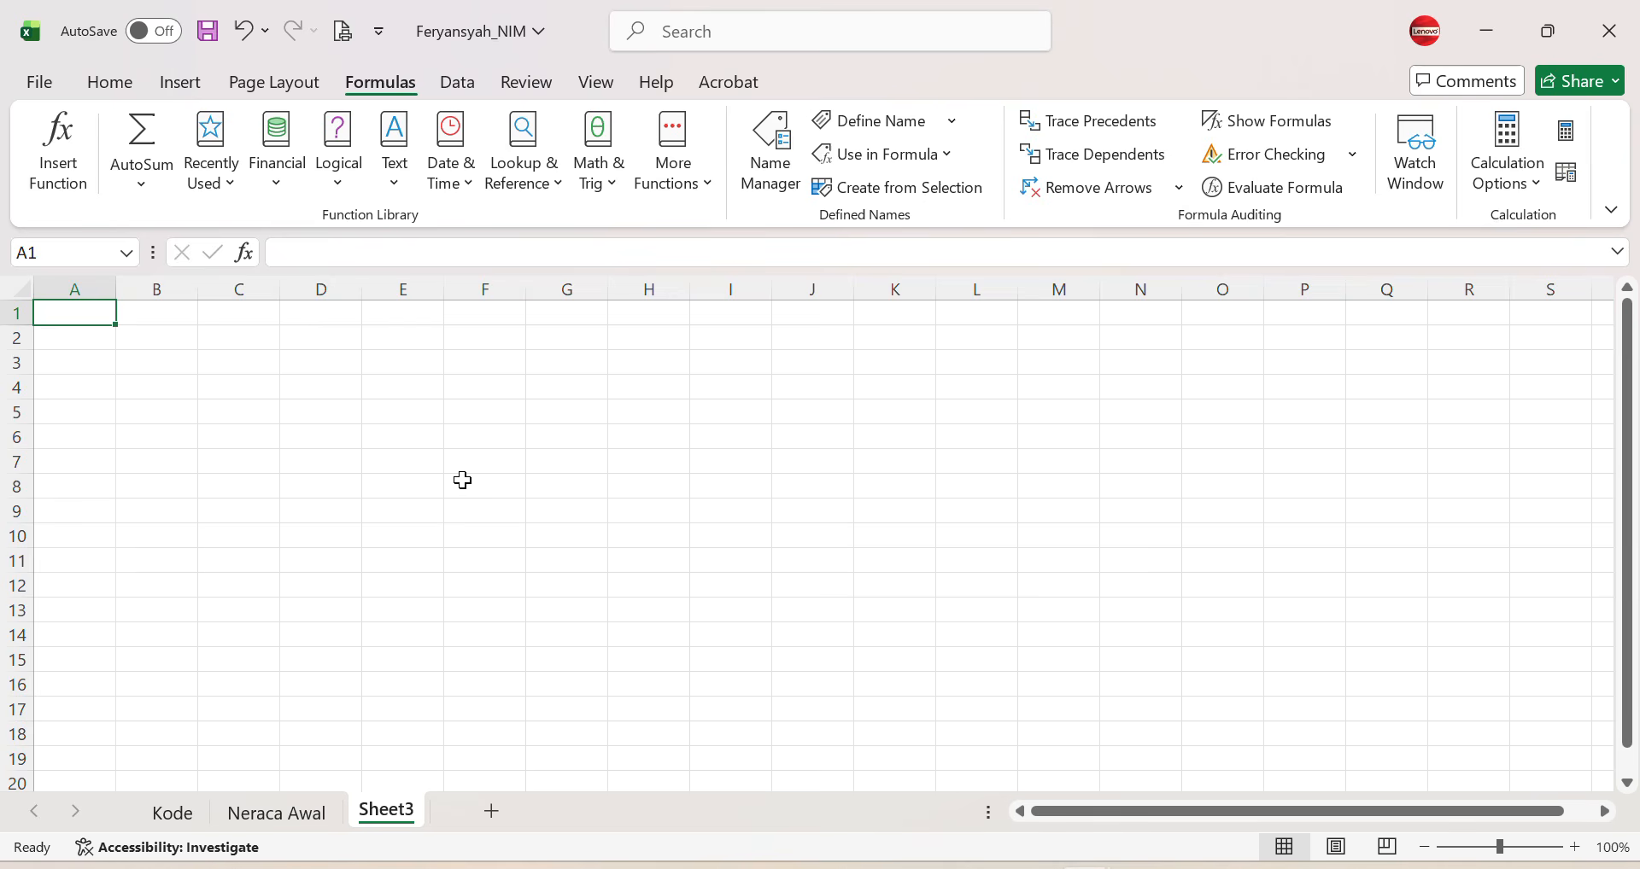
{"action": "key", "text": "Caps_Lock"}
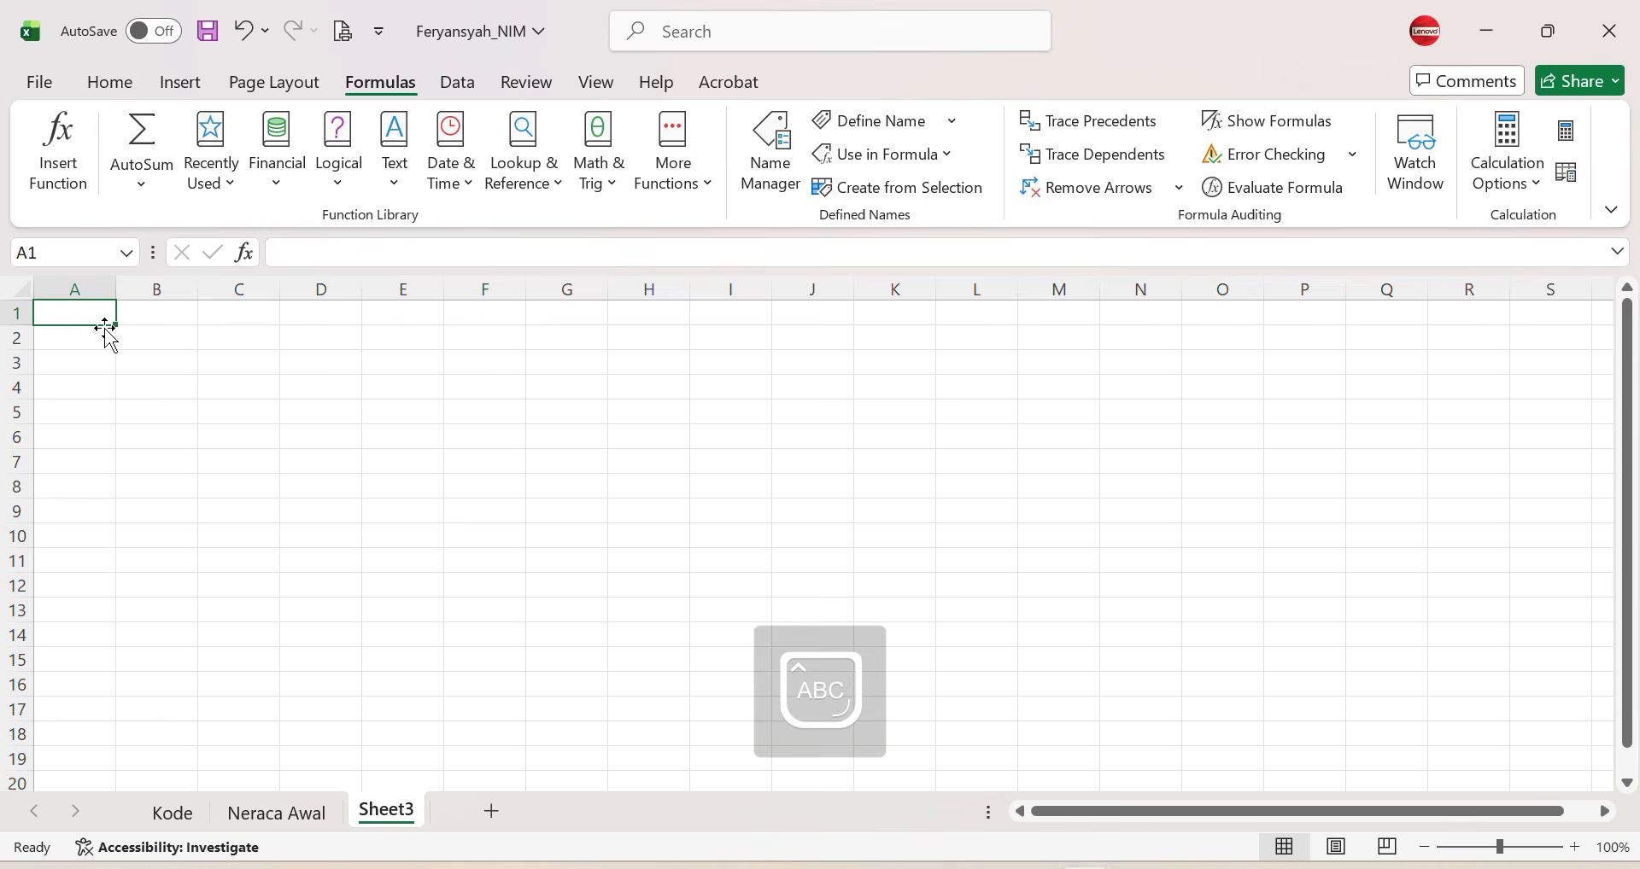
{"action": "type", "text": "LOMB"}
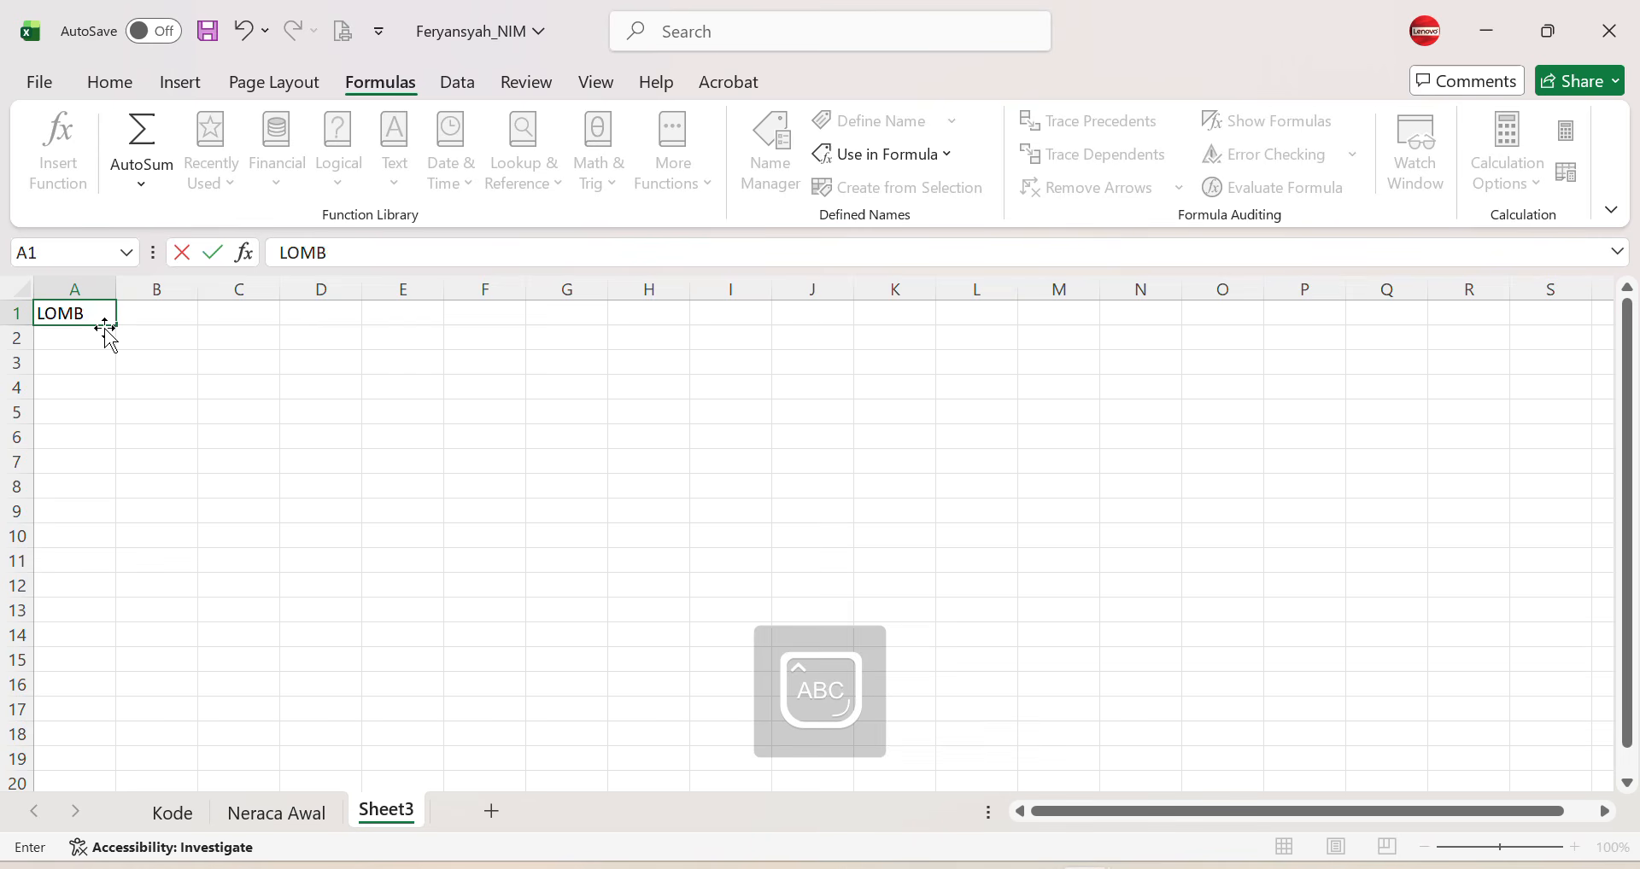
{"action": "type", "text": "OK COMPUTER"}
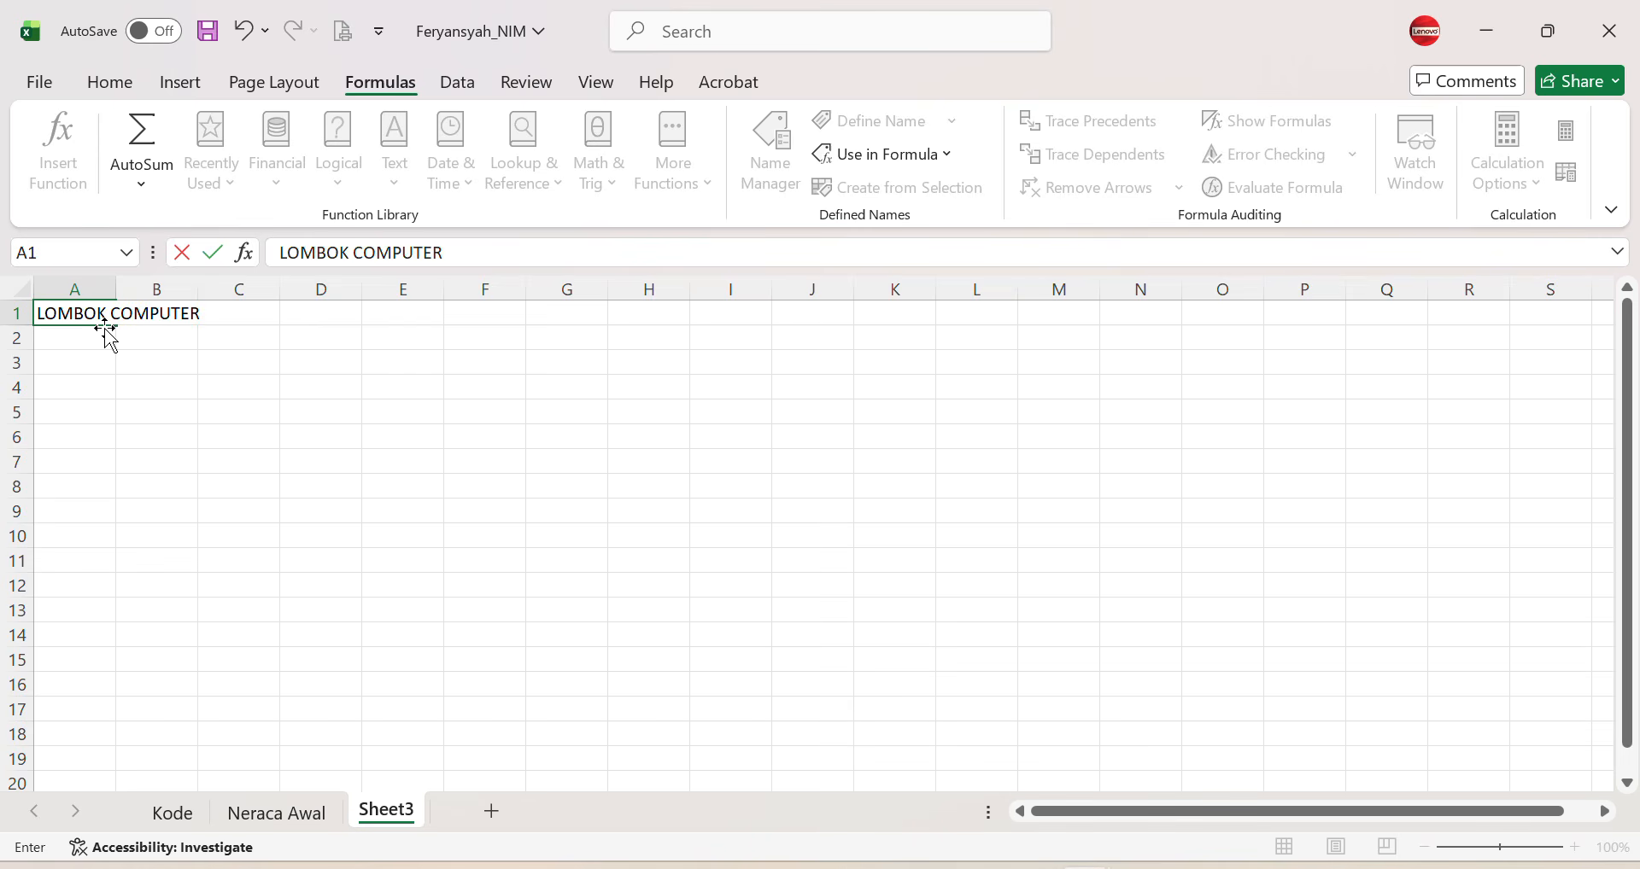
{"action": "key", "text": "Return"}
Step: Enter the title JURNAL UMUM in cell A2 and BULAN DESEMBER 2006 in cell A3
{"action": "type", "text": "JURNA"}
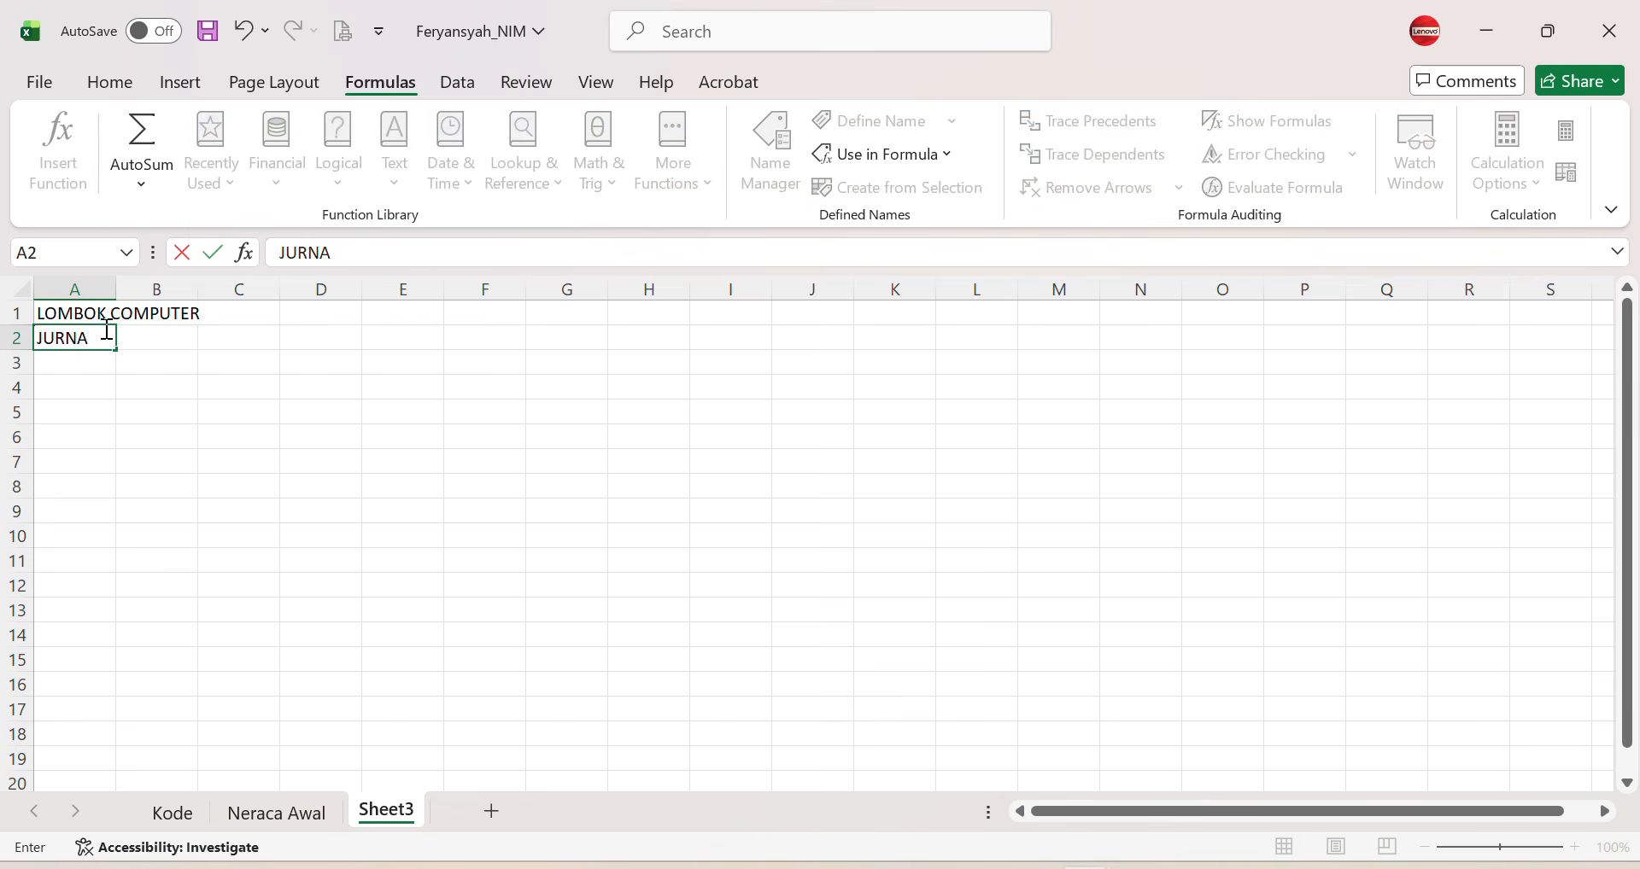
{"action": "type", "text": "L UMUM"}
{"action": "key", "text": "Return"}
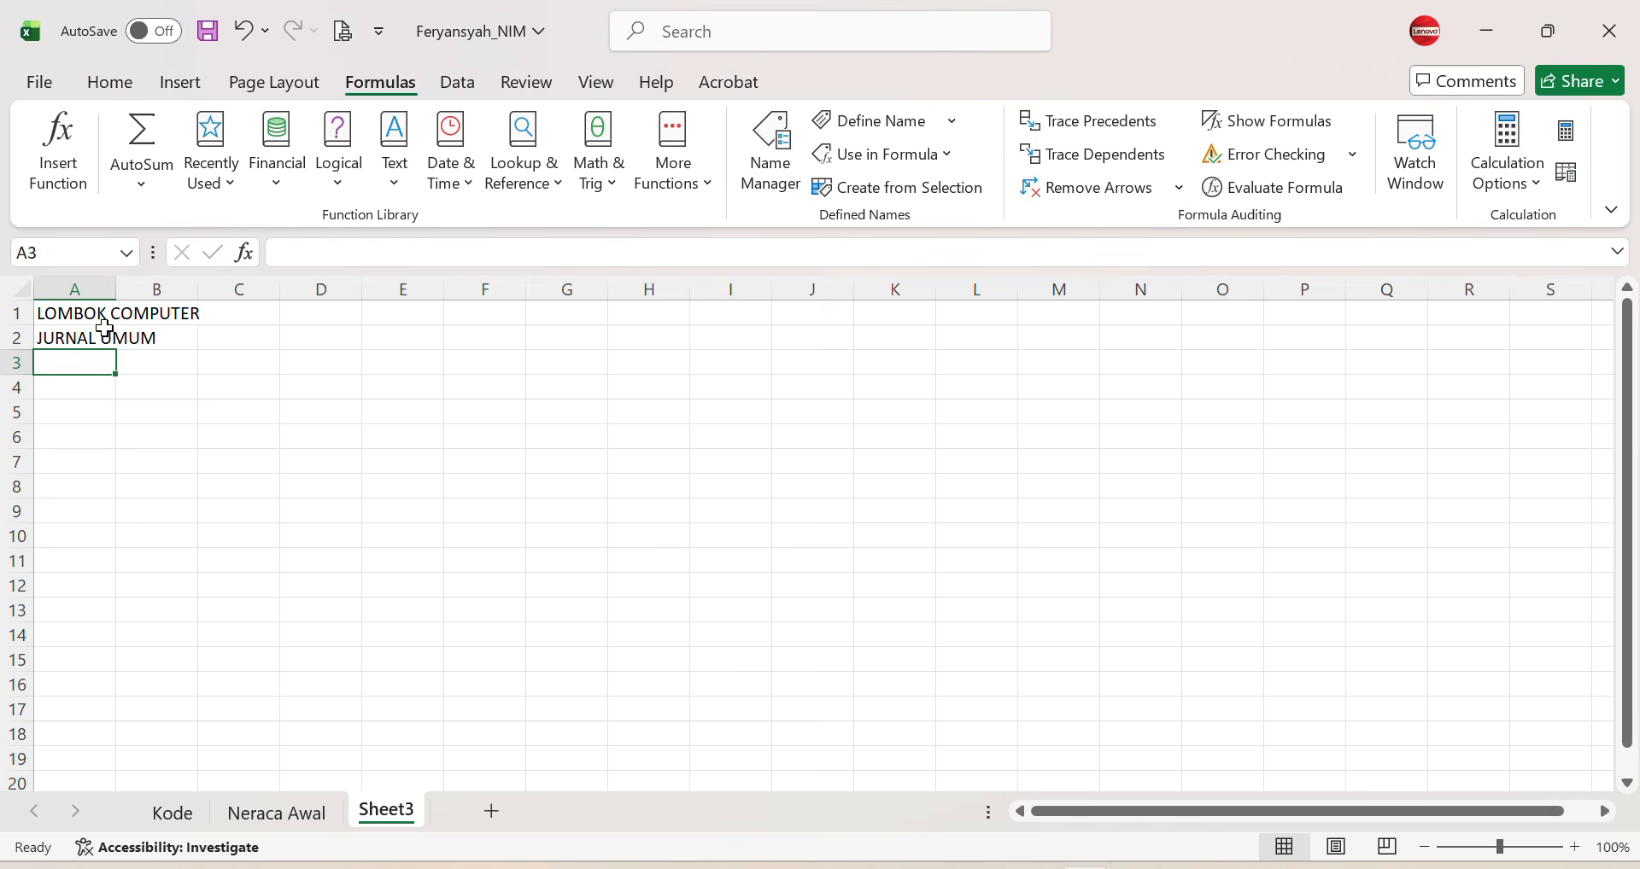
{"action": "type", "text": "BULAN DESEMBER 20"}
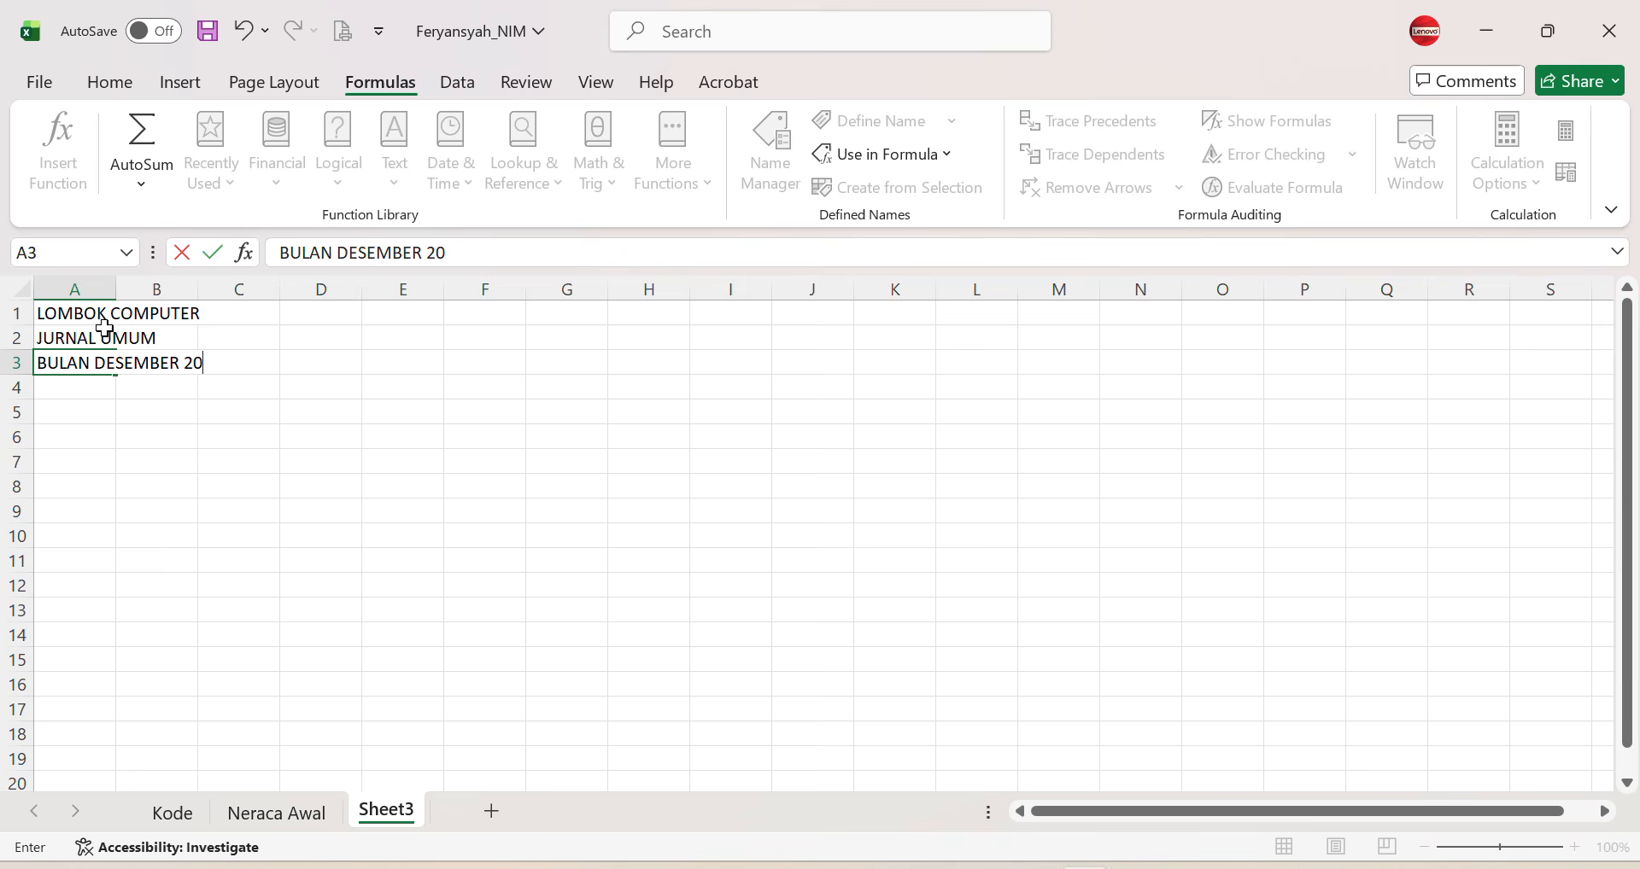
{"action": "type", "text": "06"}
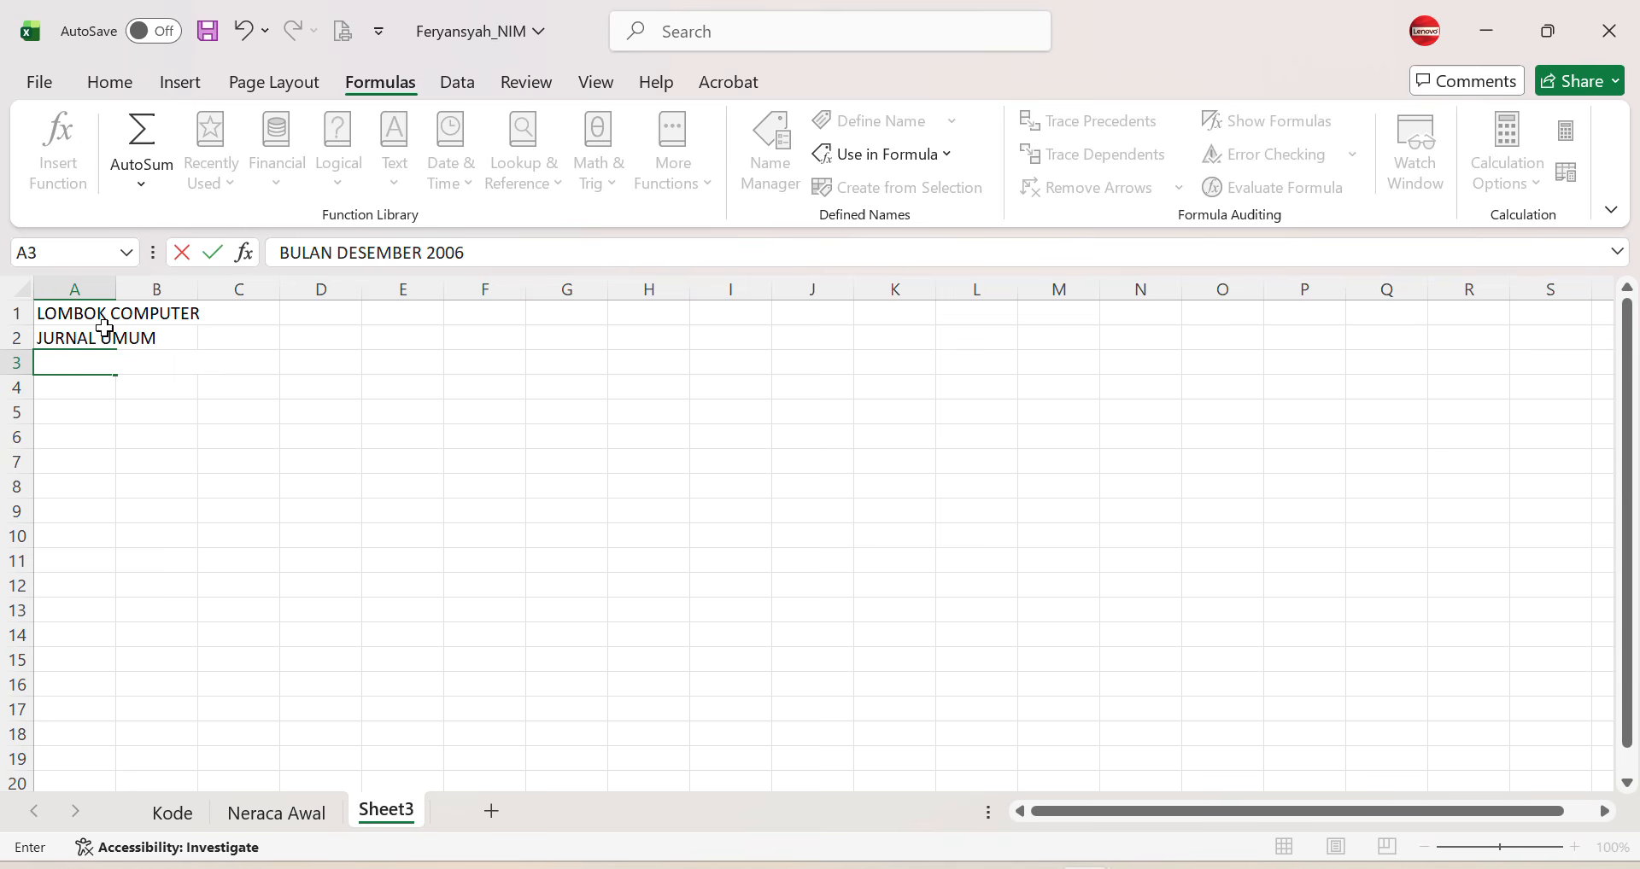
{"action": "key", "text": "Return"}
{"action": "key", "text": "Return"}
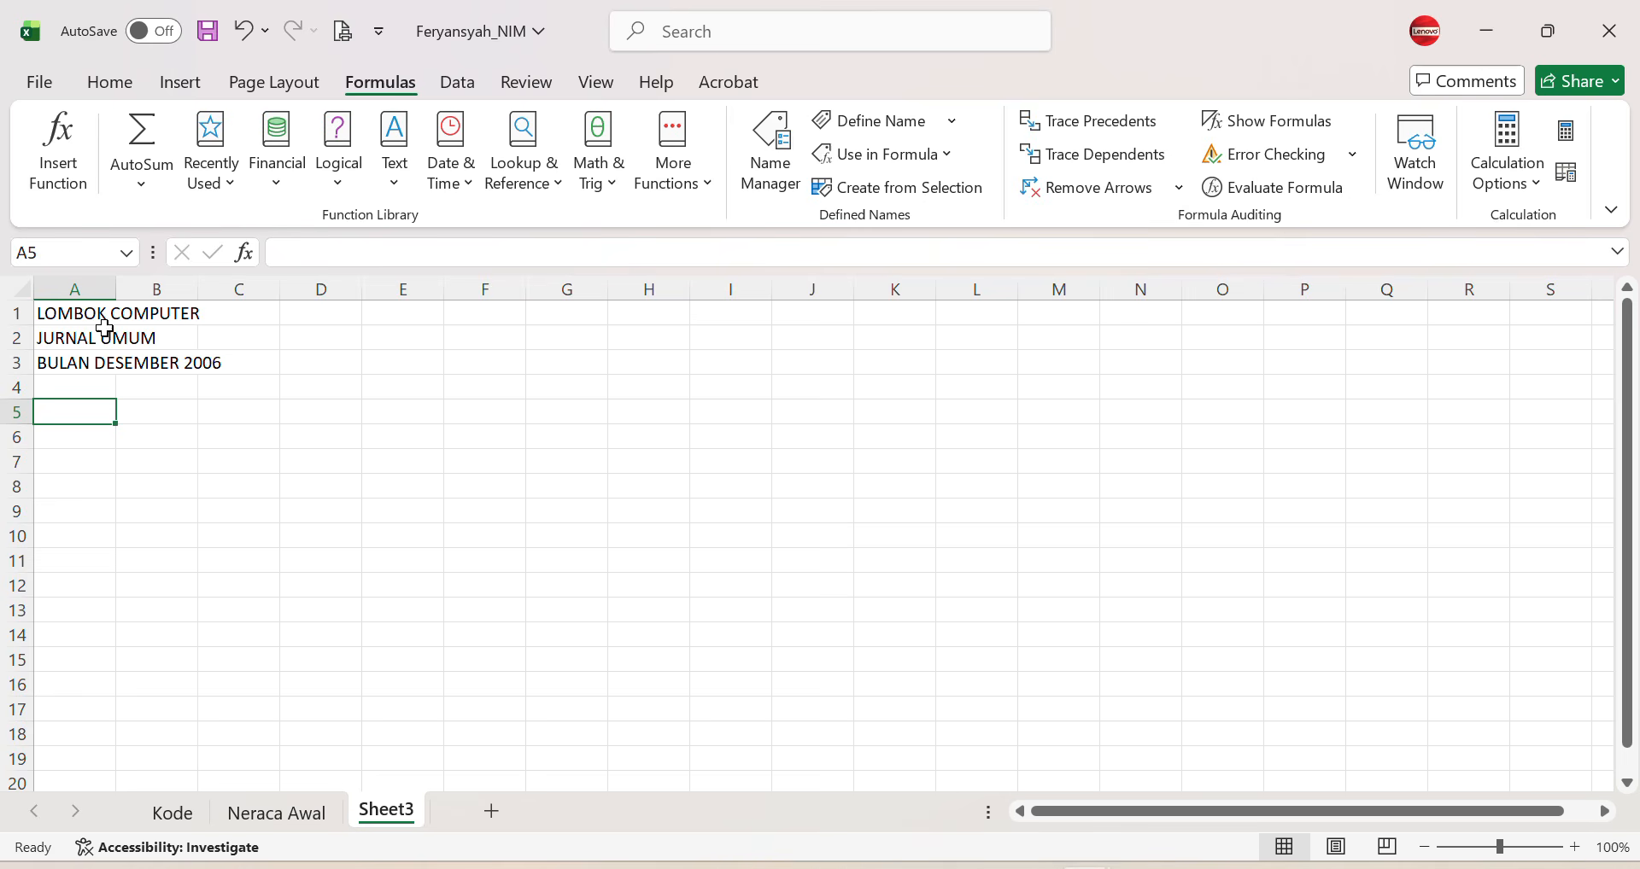
Step: Enter the column headers No, Tanggal, No Bukti and Keterangan in cells A5 to D5
{"action": "key", "text": "Caps_Lock"}
{"action": "type", "text": "No"}
{"action": "key", "text": "Tab"}
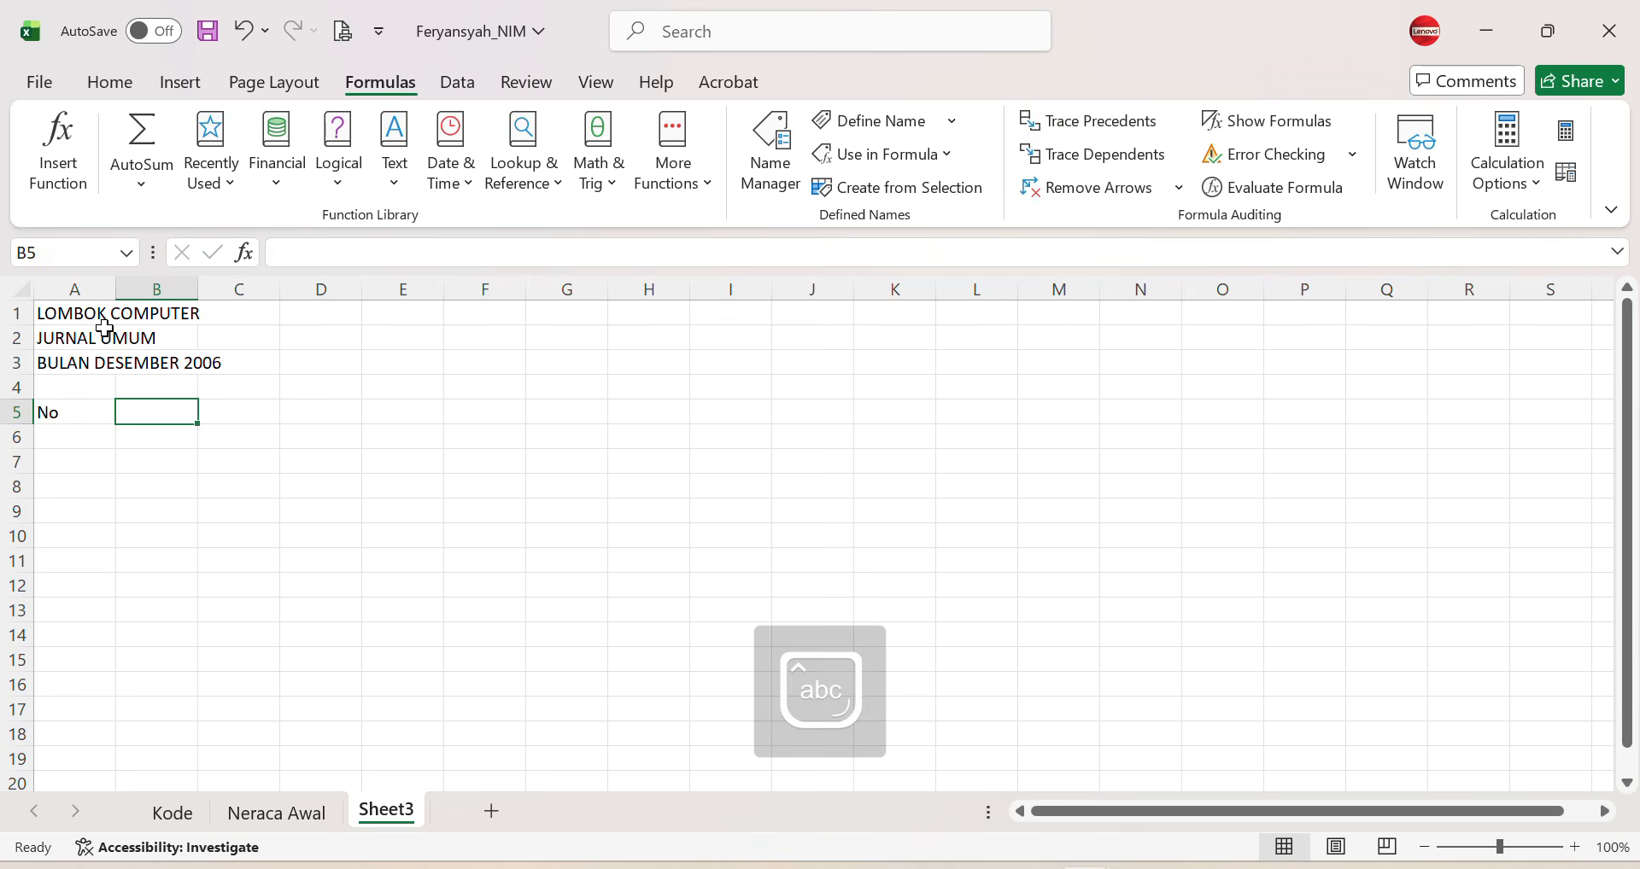
{"action": "type", "text": "Tanggal"}
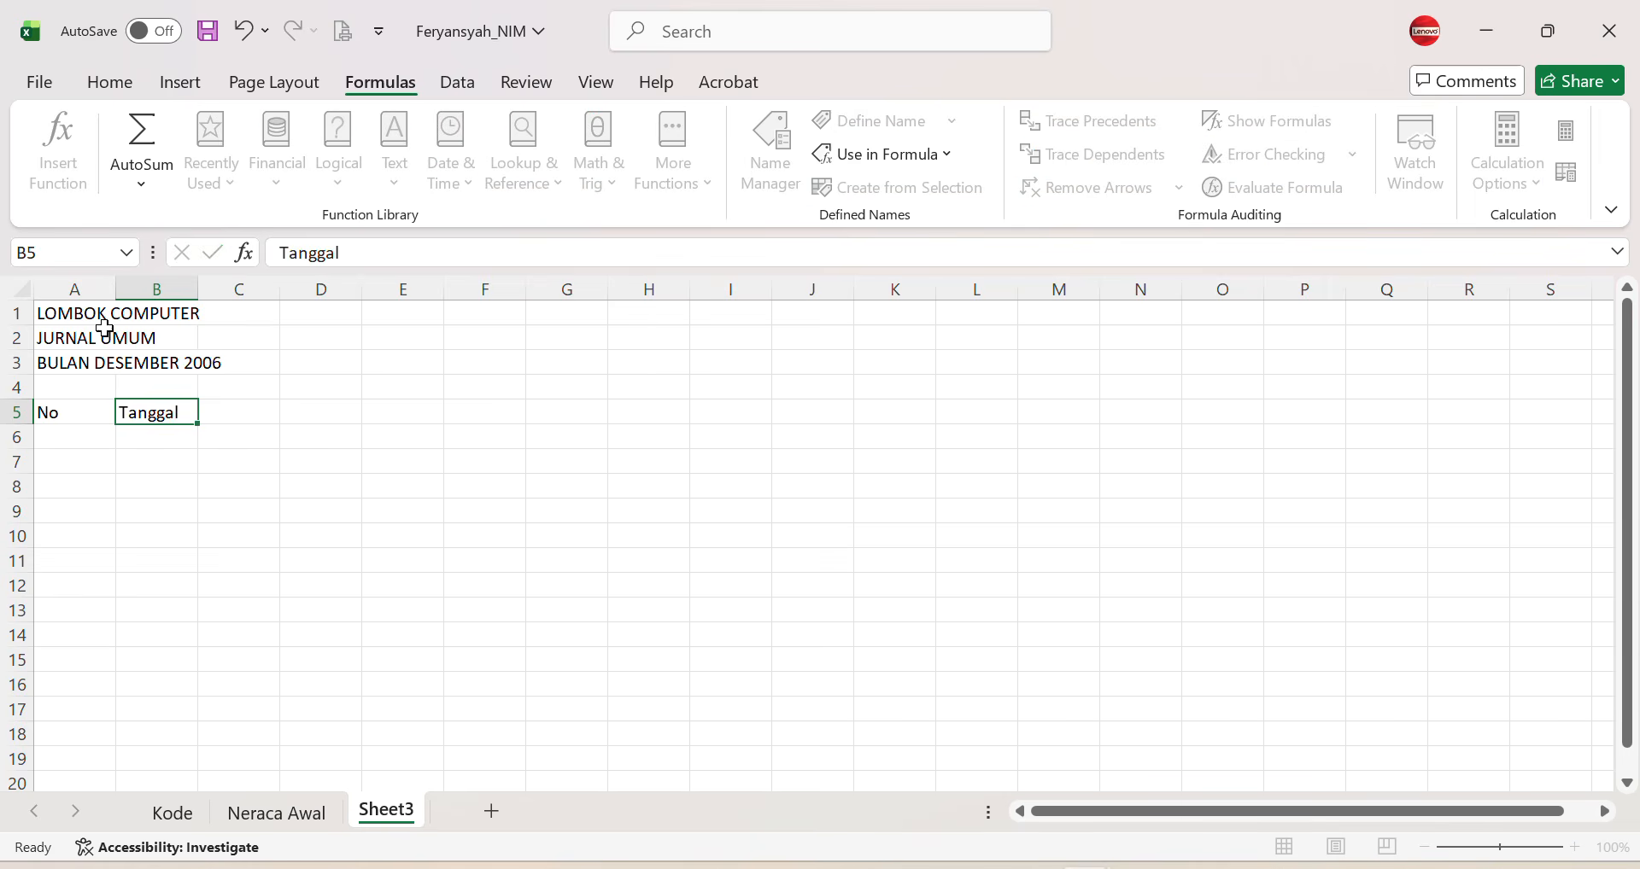
{"action": "key", "text": "Tab"}
{"action": "key", "text": "F2"}
{"action": "type", "text": "No Bukti"}
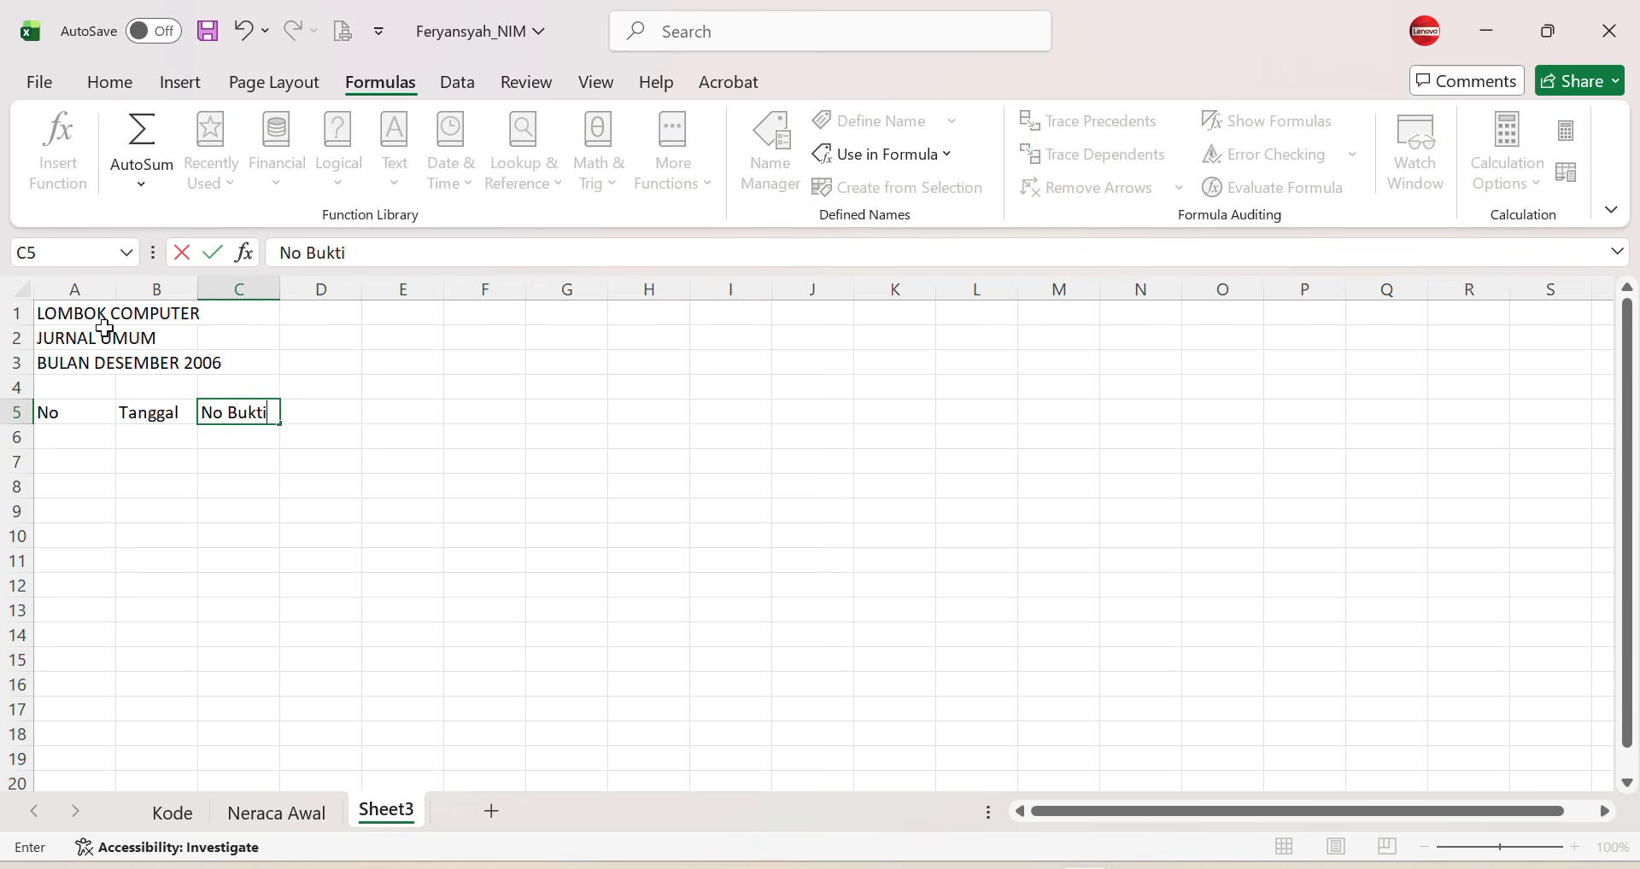
{"action": "key", "text": "Tab"}
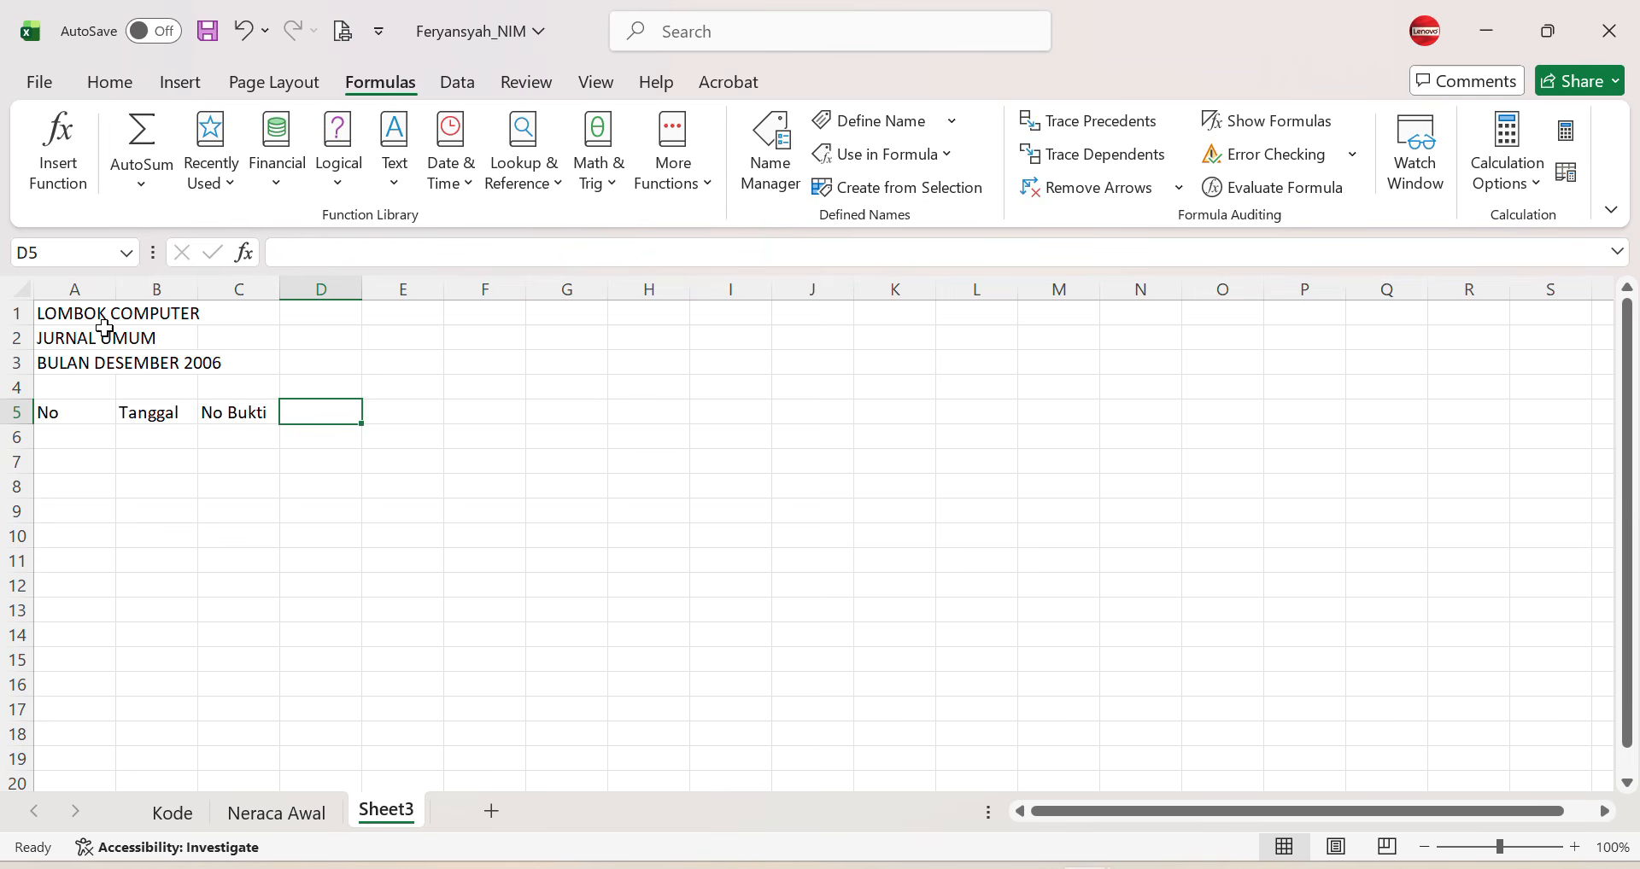
{"action": "type", "text": "Keterangan"}
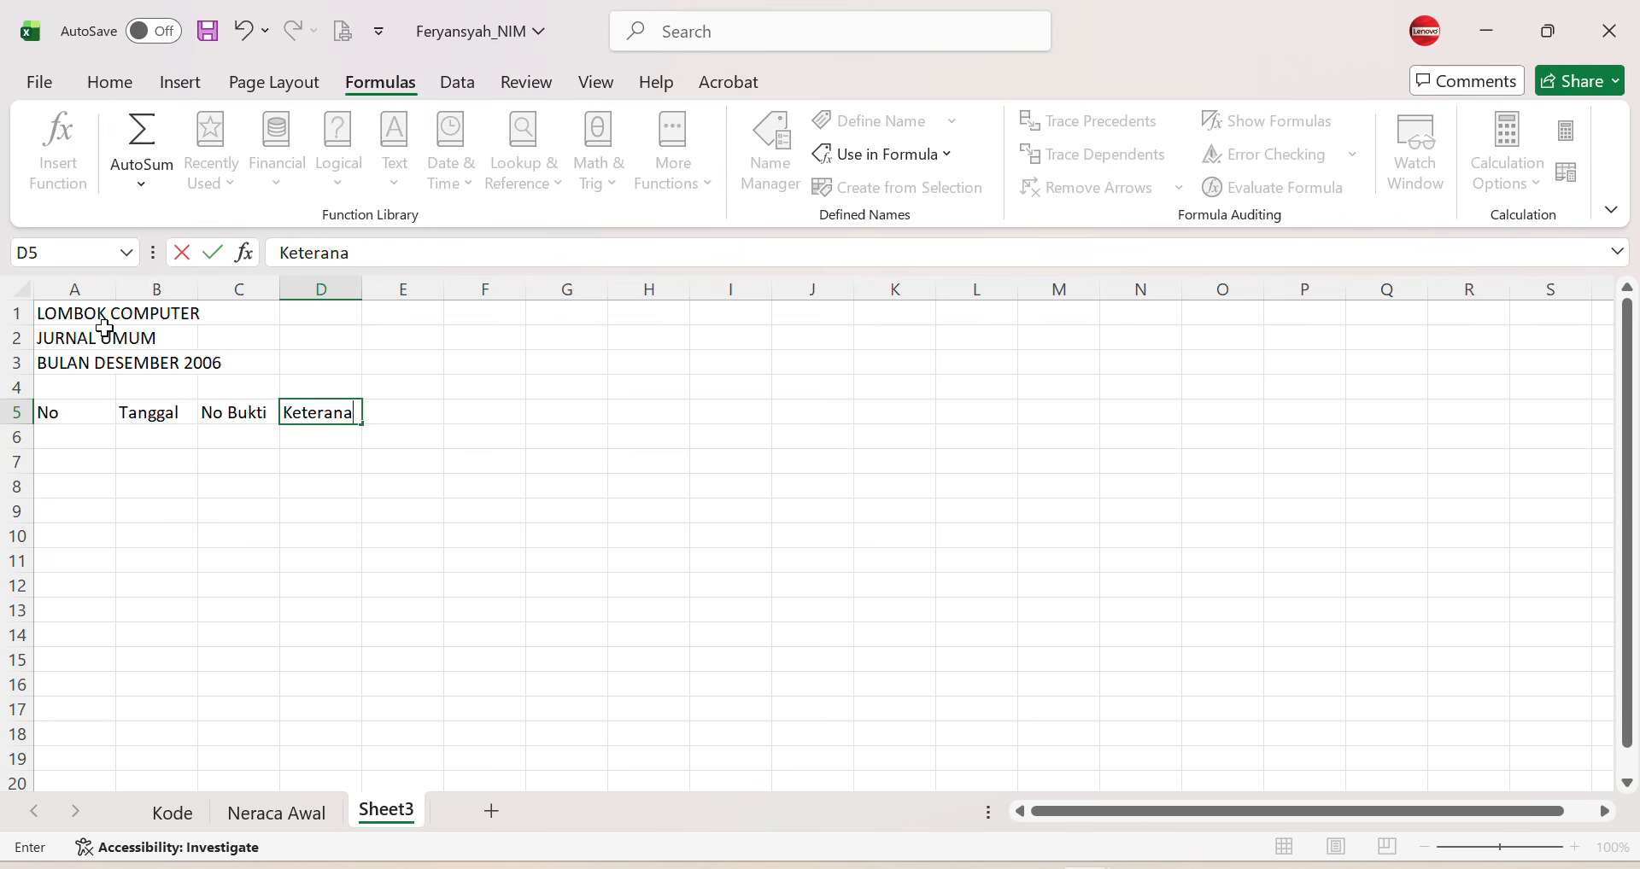
{"action": "key", "text": "Tab"}
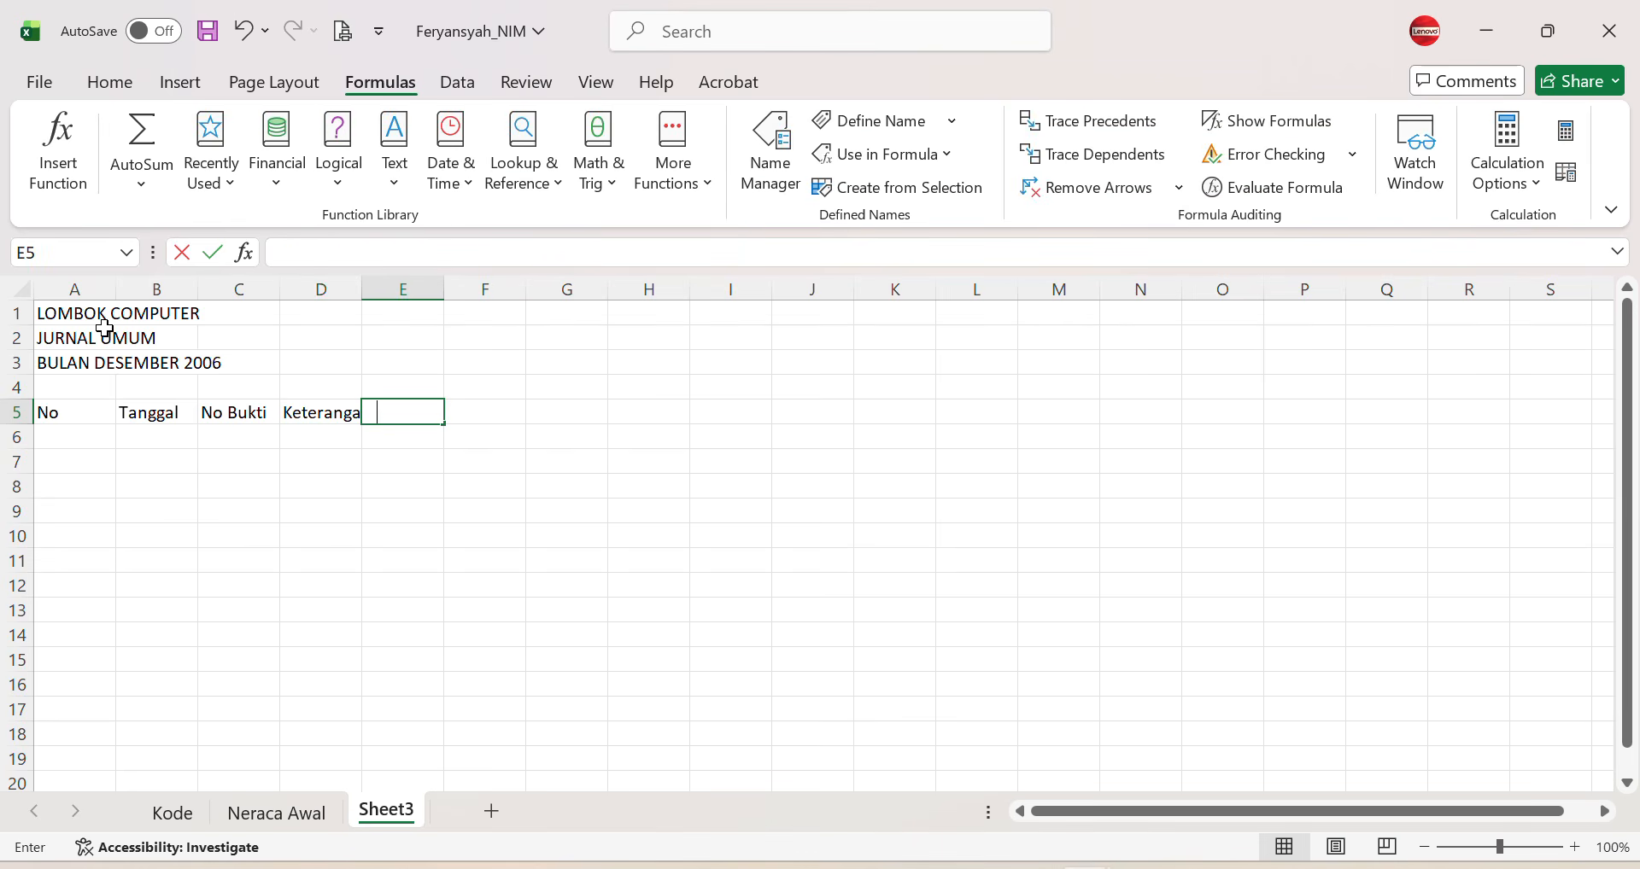
Step: Enter the column headers Nama Perkiraan, Kode Rek and Kode BP in cells E5 to G5
{"action": "type", "text": "Nama Perki"}
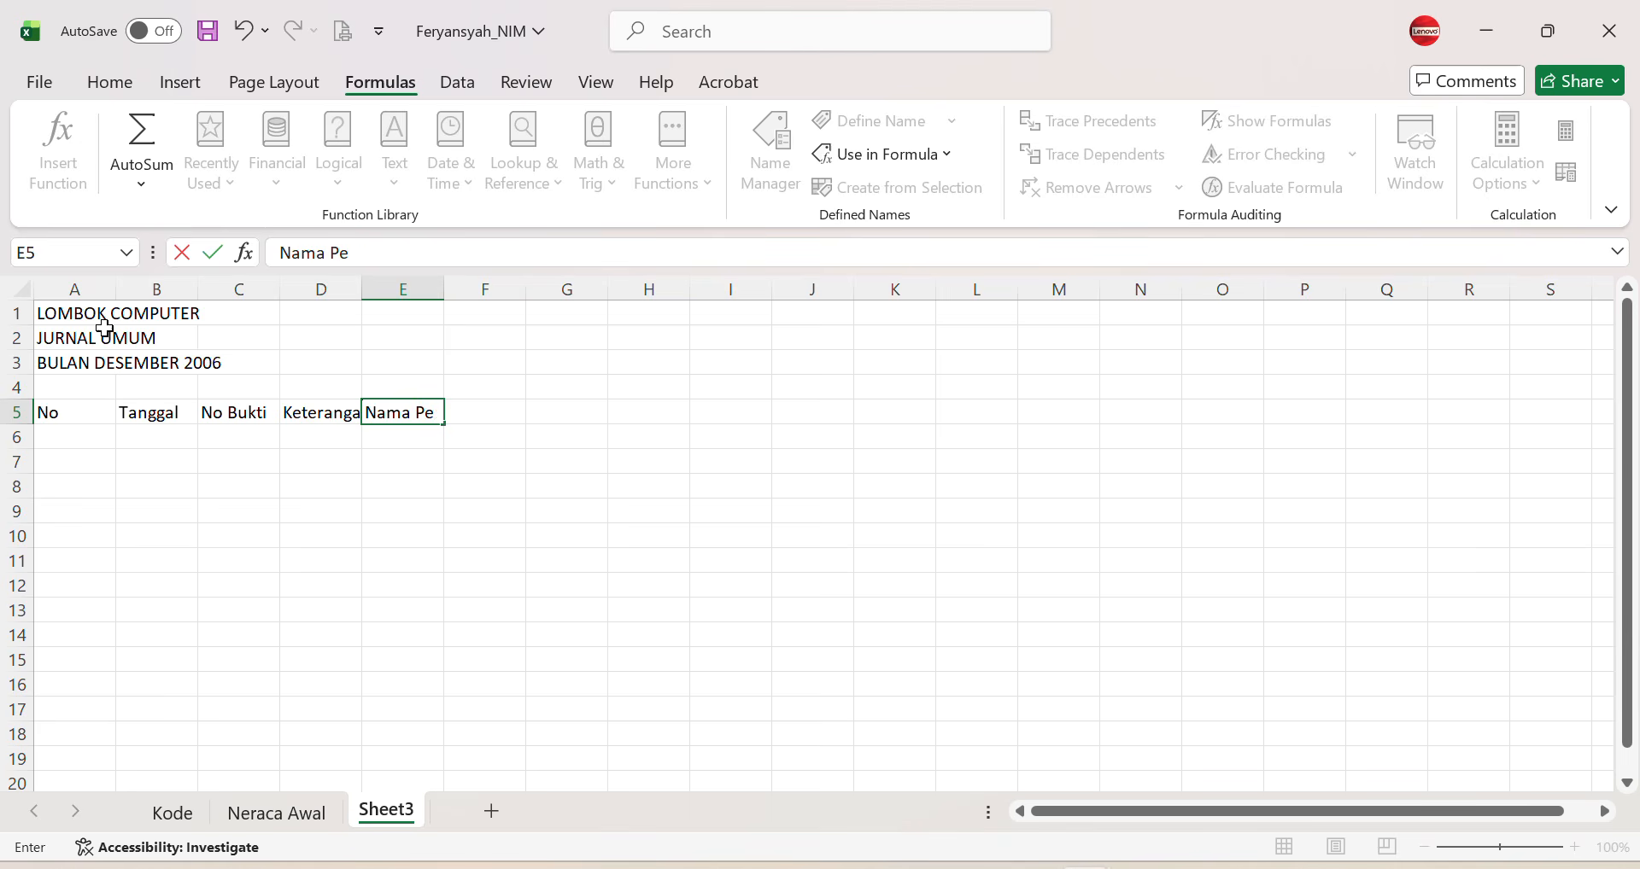
{"action": "key", "text": "BackSpace"}
{"action": "key", "text": "BackSpace"}
{"action": "type", "text": "kiraan"}
{"action": "key", "text": "Tab"}
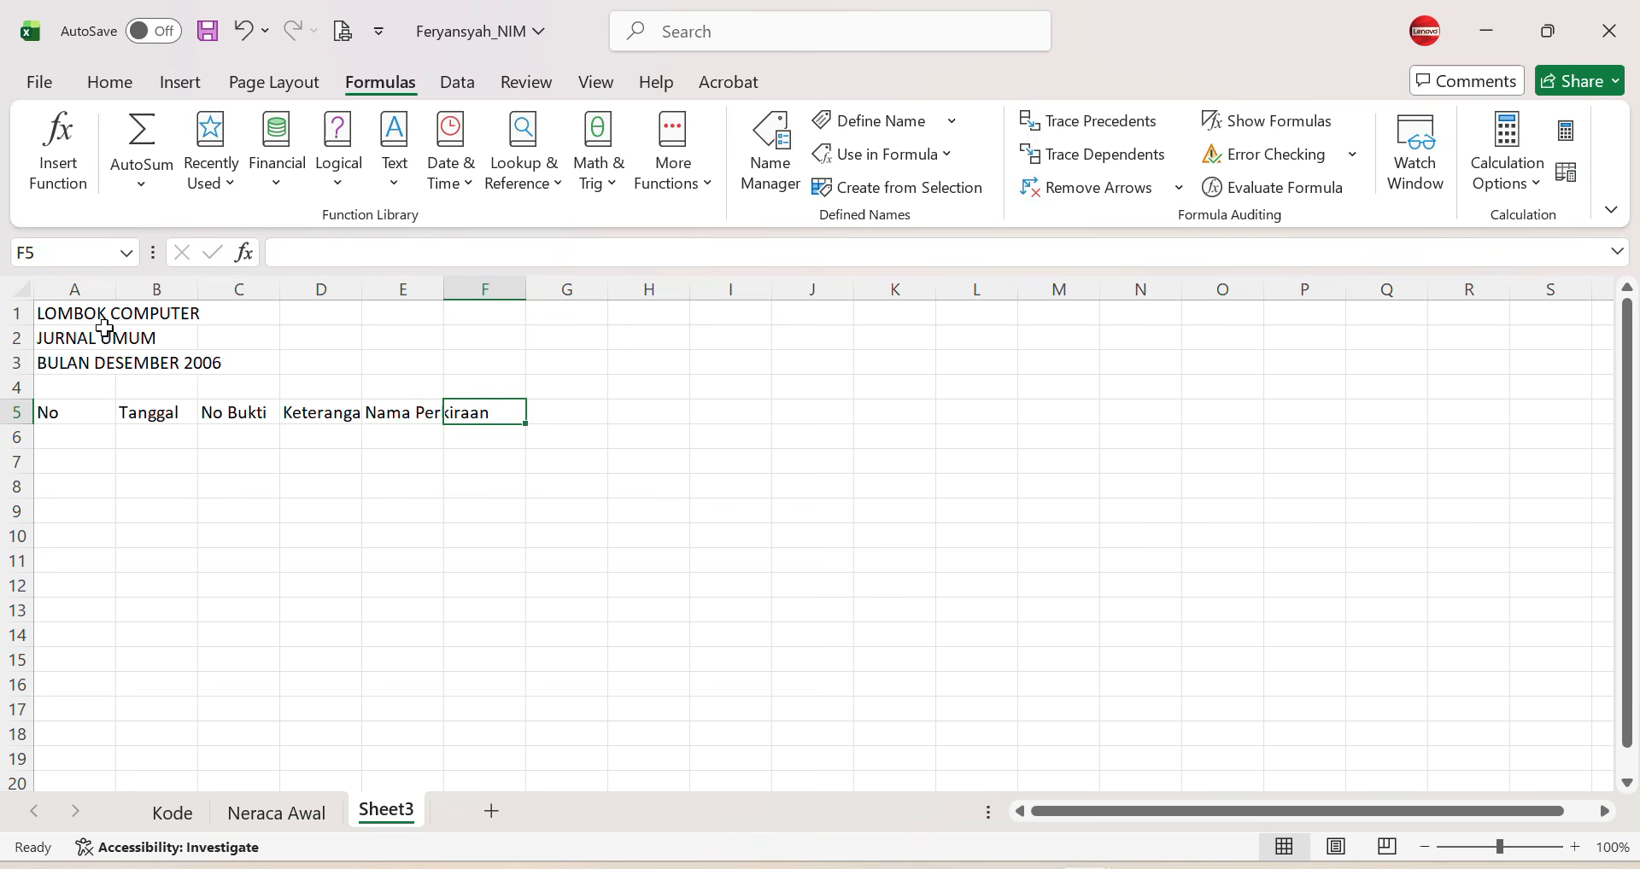
{"action": "type", "text": "Kode Rek"}
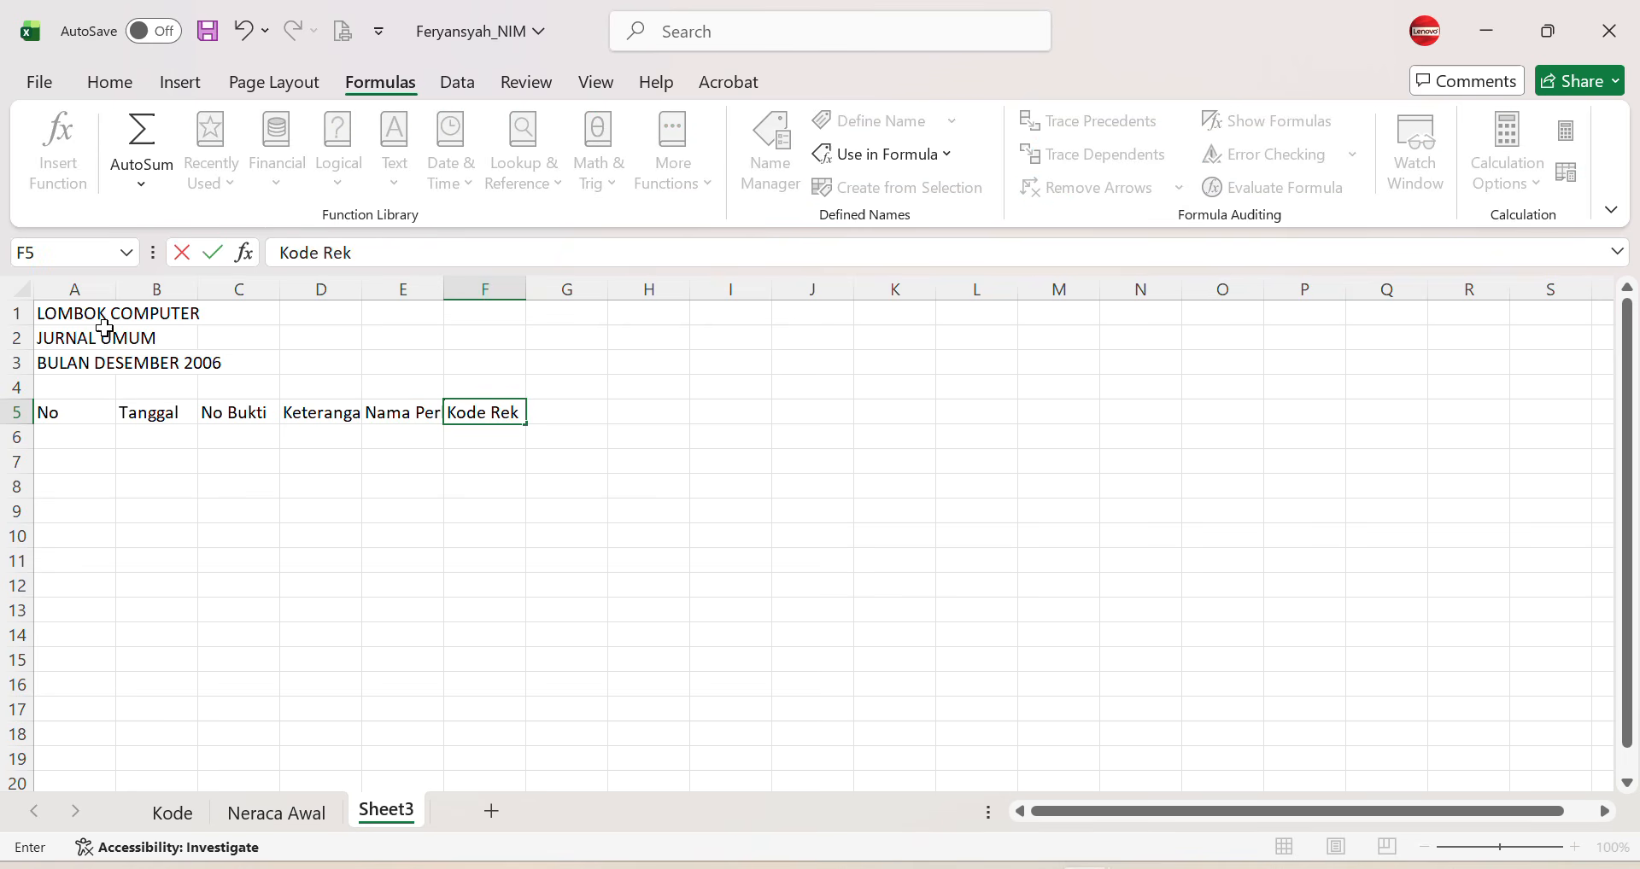
{"action": "key", "text": "Tab"}
{"action": "type", "text": "Kode BP"}
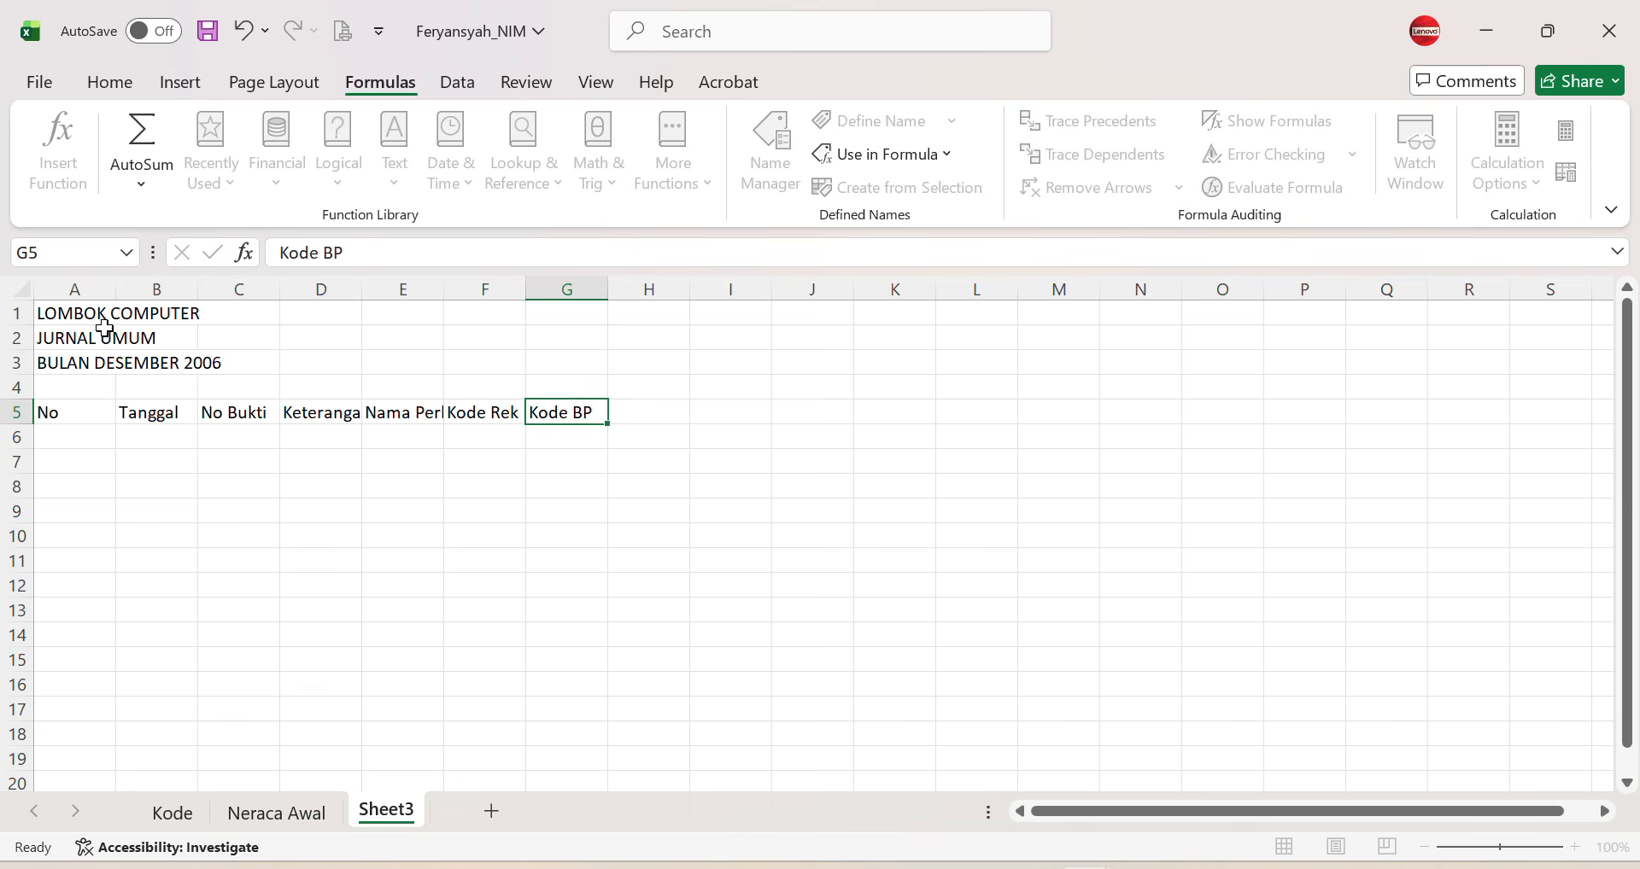
{"action": "key", "text": "Tab"}
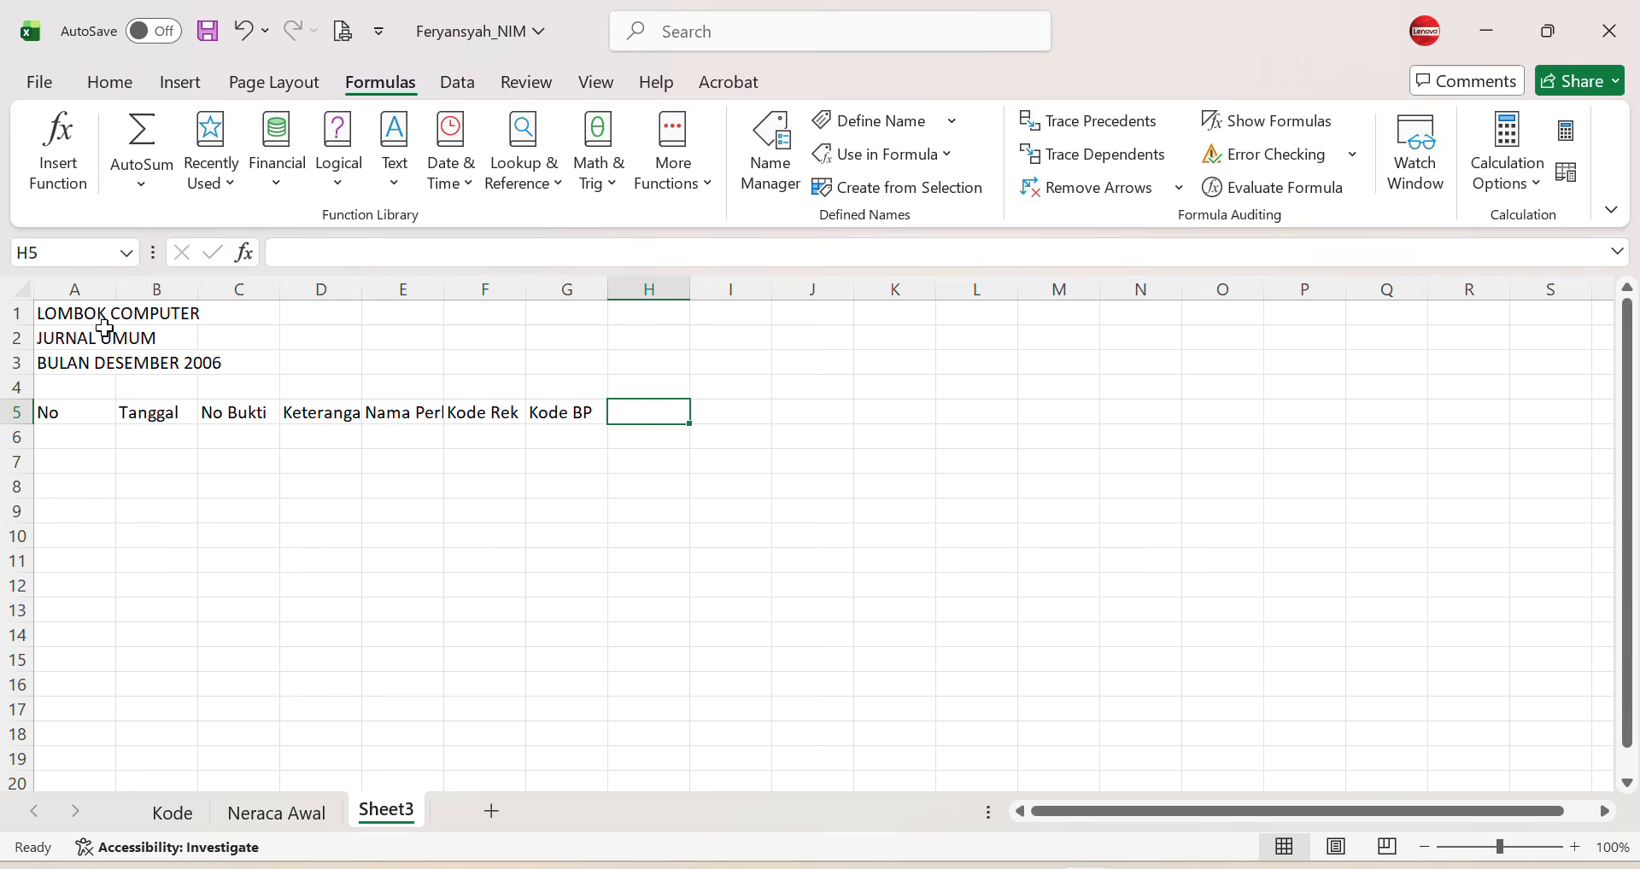
Step: Enter the column headers Nama Pelanggan/Pemasok/Barang, Debet and Kredit in cells H5 to J5
{"action": "type", "text": "Nama Pel"}
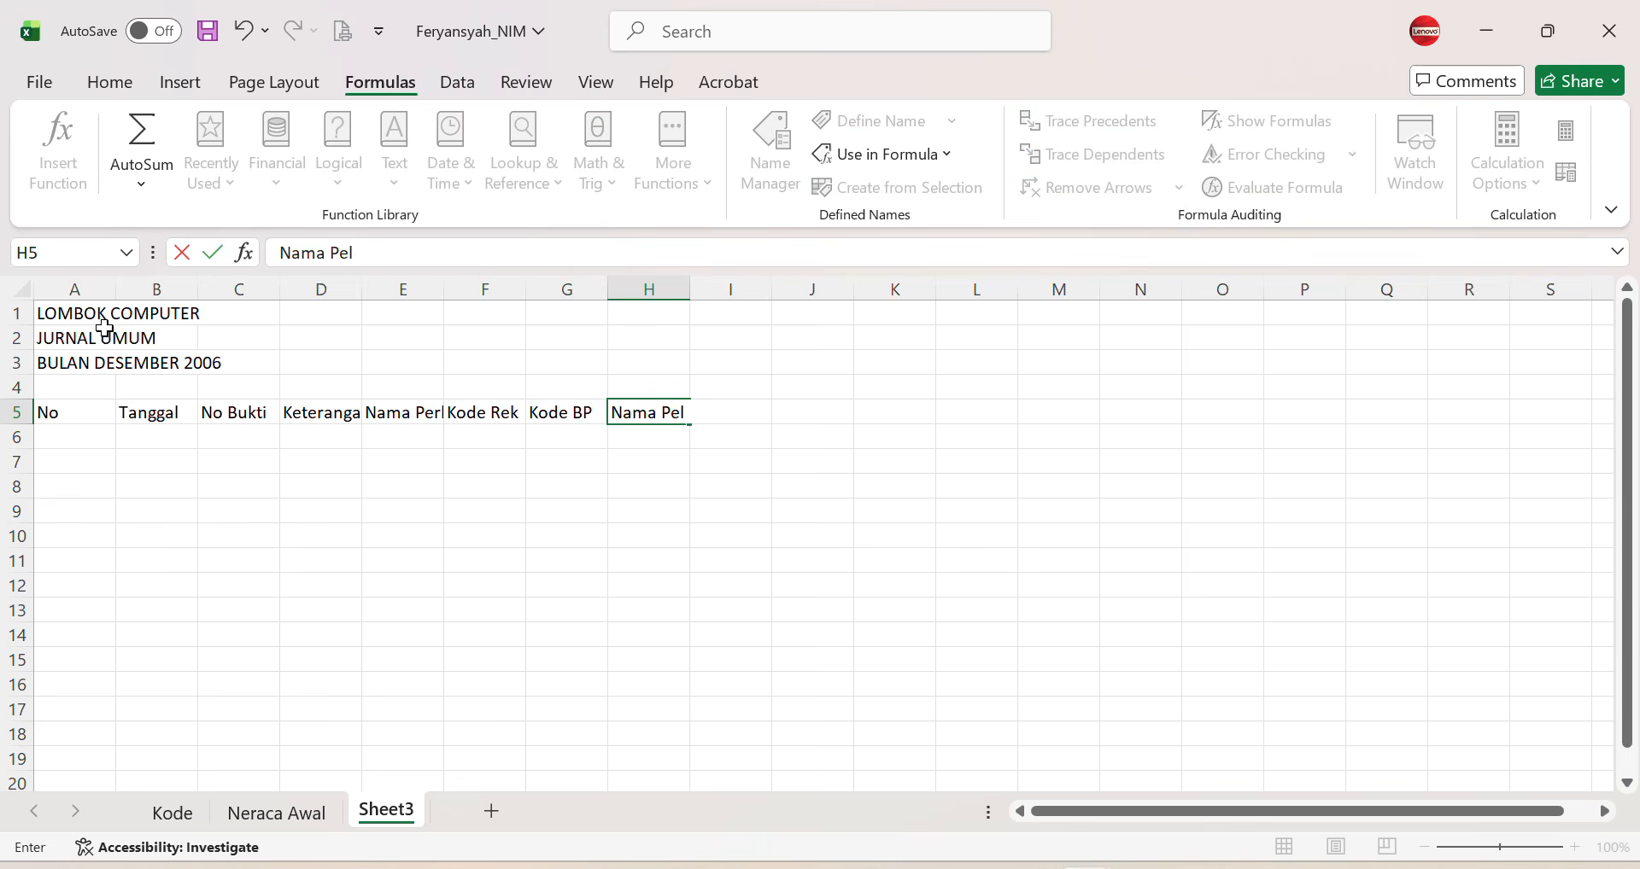
{"action": "type", "text": "anggan/P"}
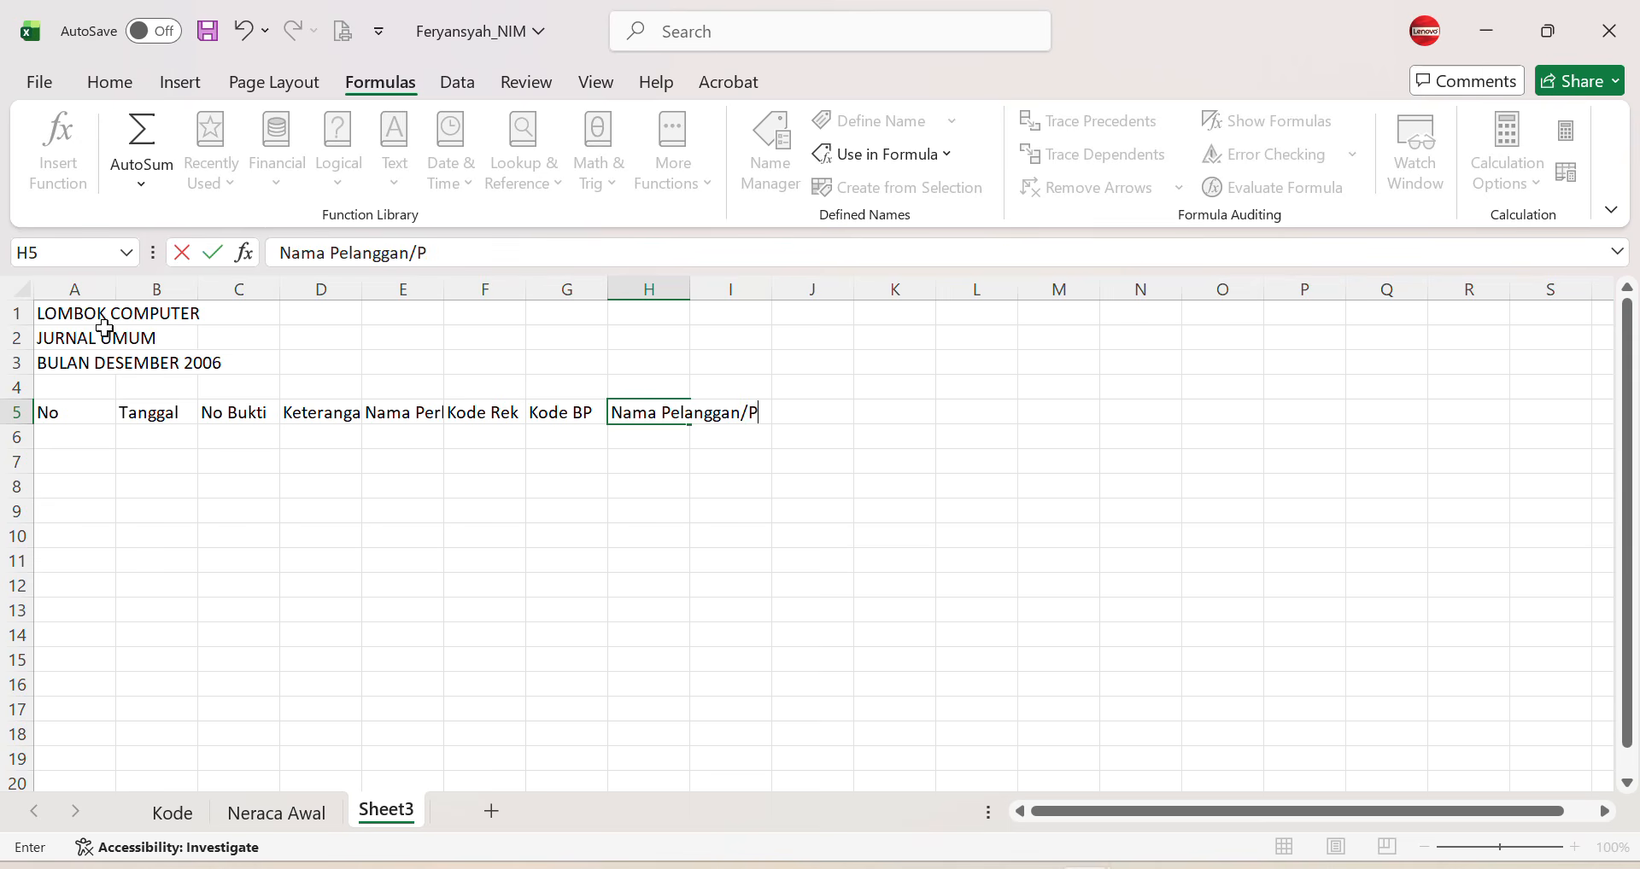
{"action": "type", "text": "emasok/Barang"}
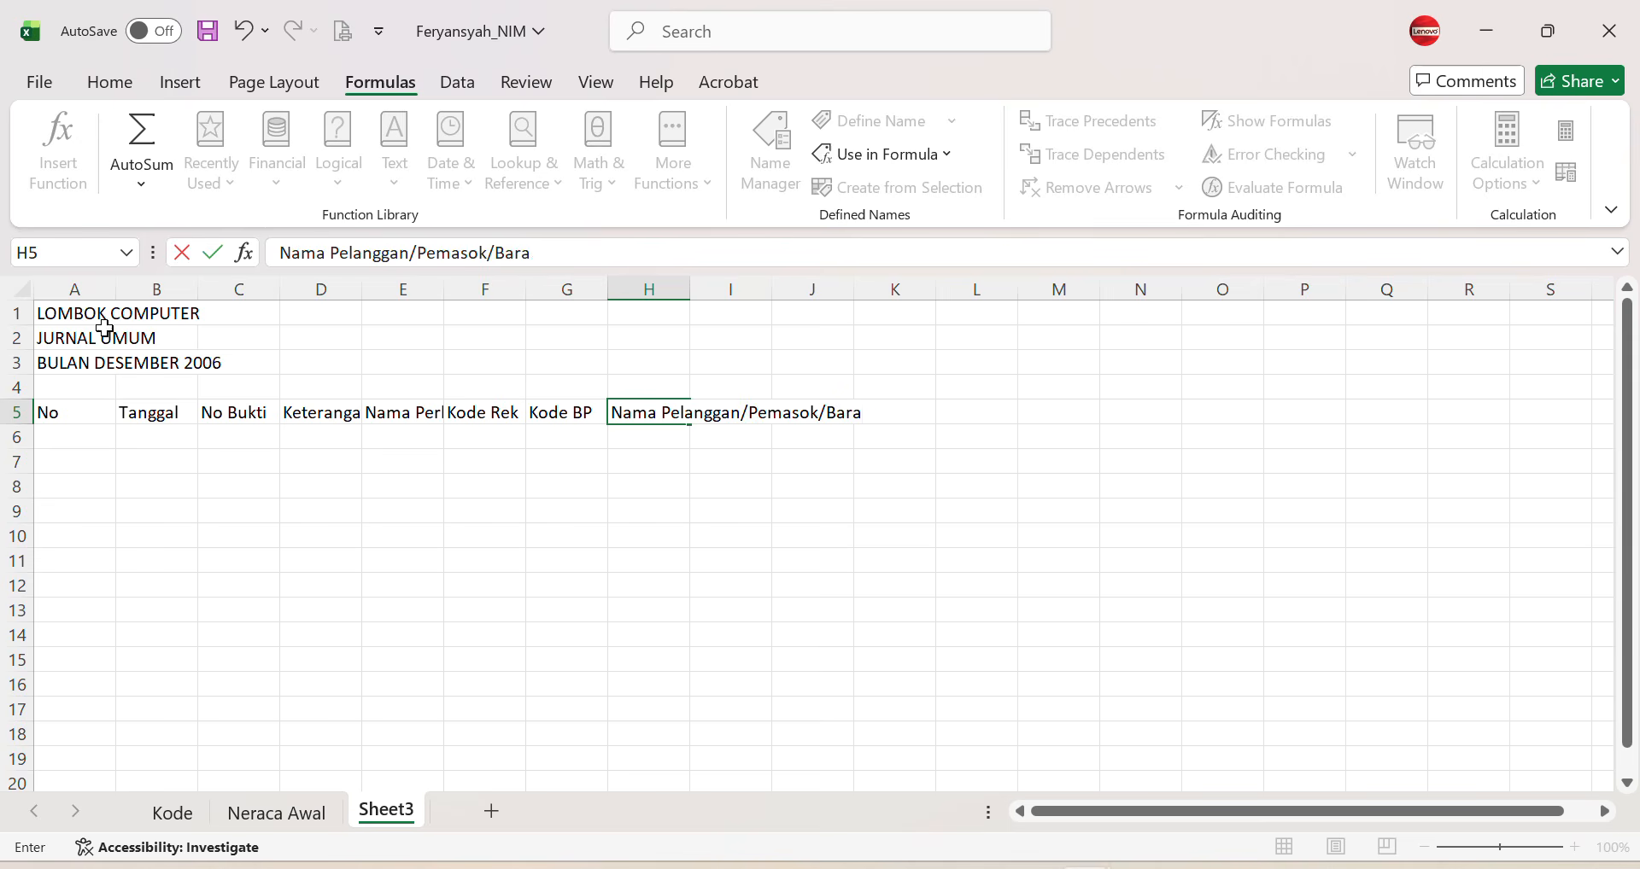
{"action": "key", "text": "Tab"}
{"action": "type", "text": "Debet"}
{"action": "key", "text": "Tab"}
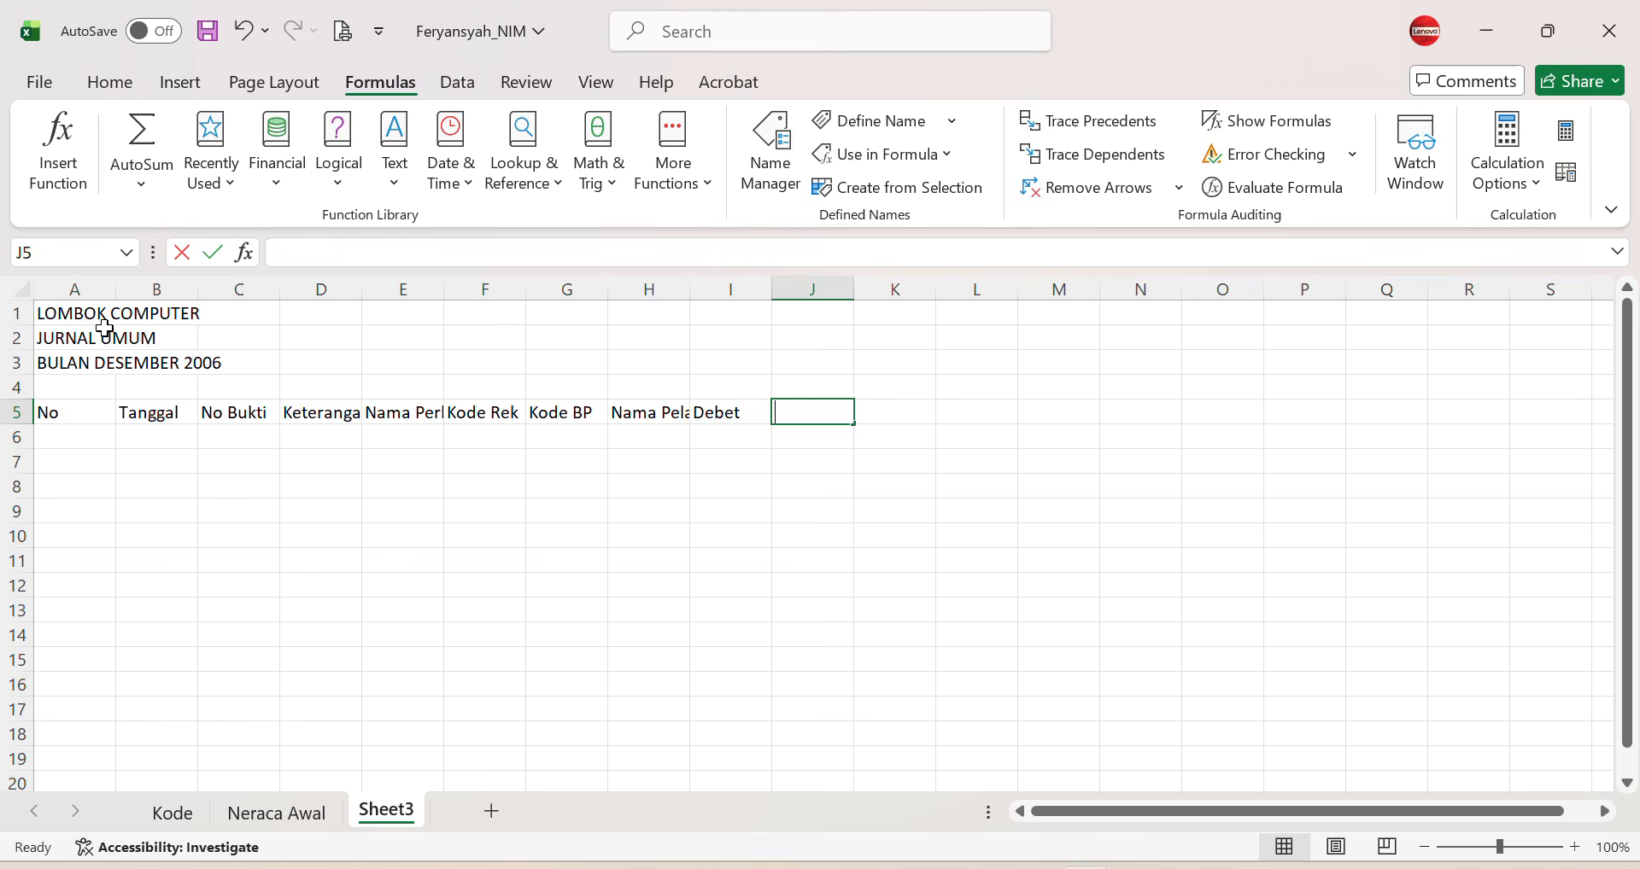
{"action": "type", "text": "Kredit"}
{"action": "key", "text": "Tab"}
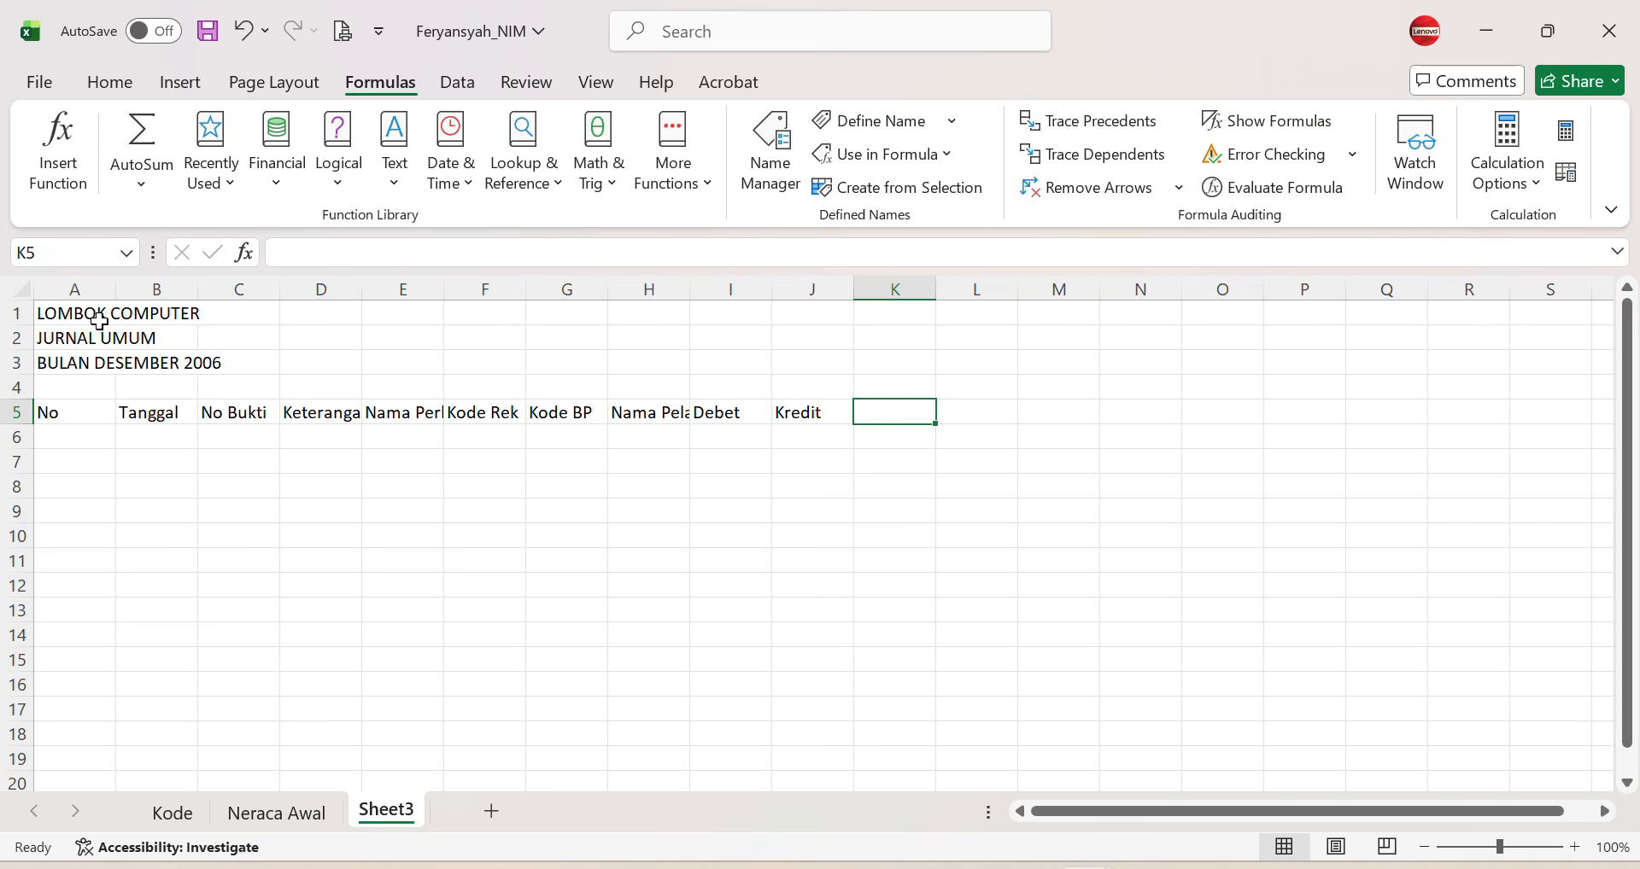
Step: AutoFit the widths of columns C, D, E, F and H to their header text
{"action": "double_click", "coordinate": [280, 291]}
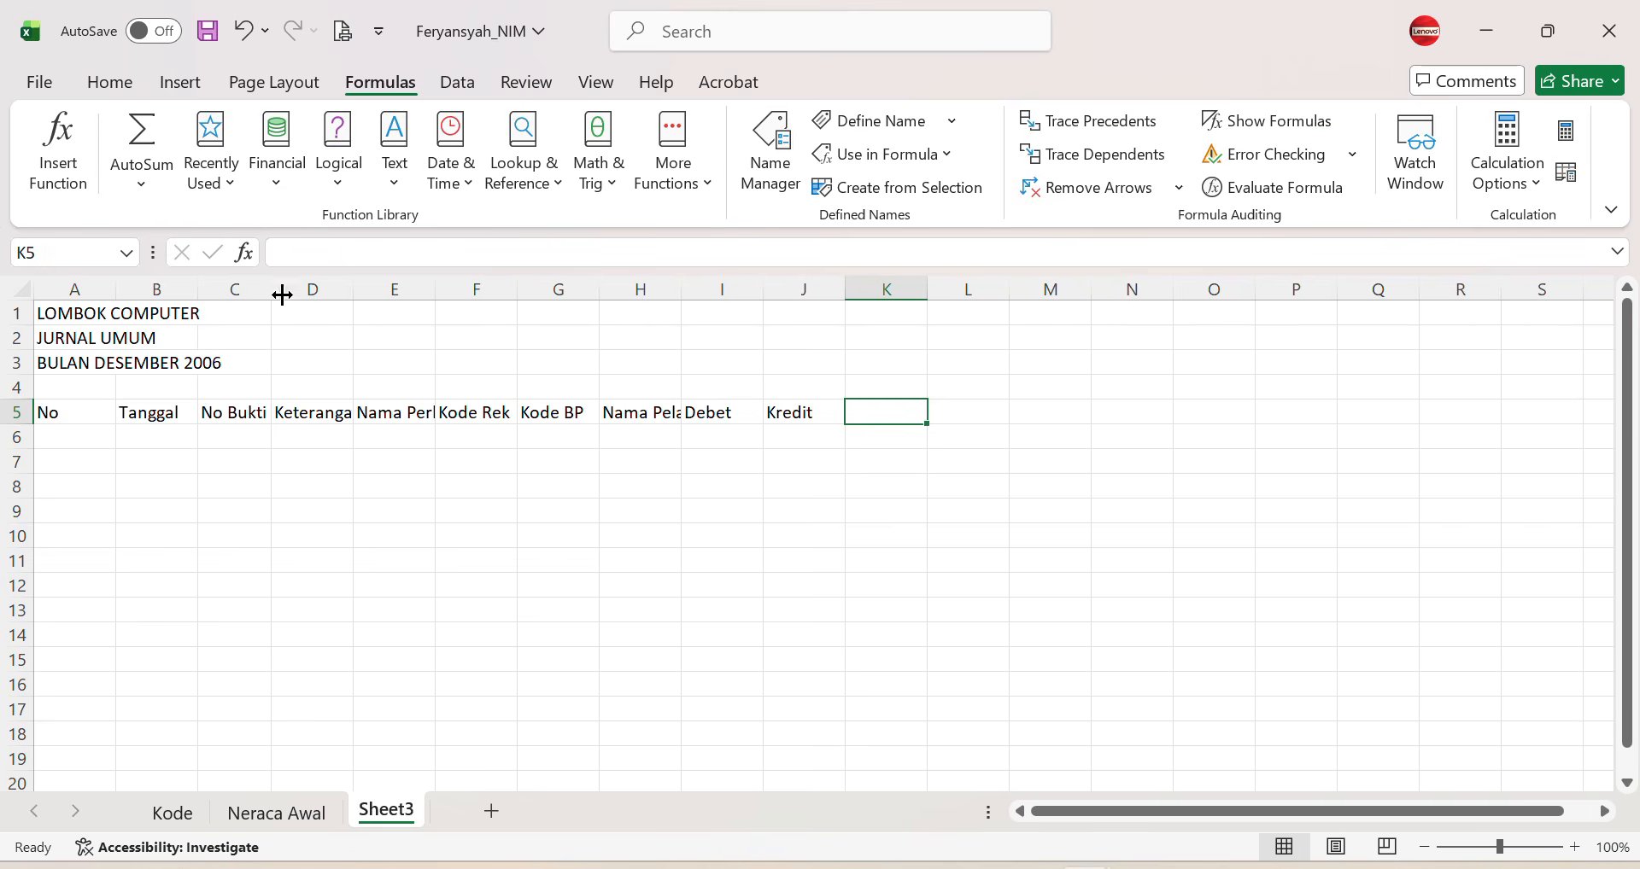
{"action": "double_click", "coordinate": [355, 290]}
{"action": "double_click", "coordinate": [450, 289]}
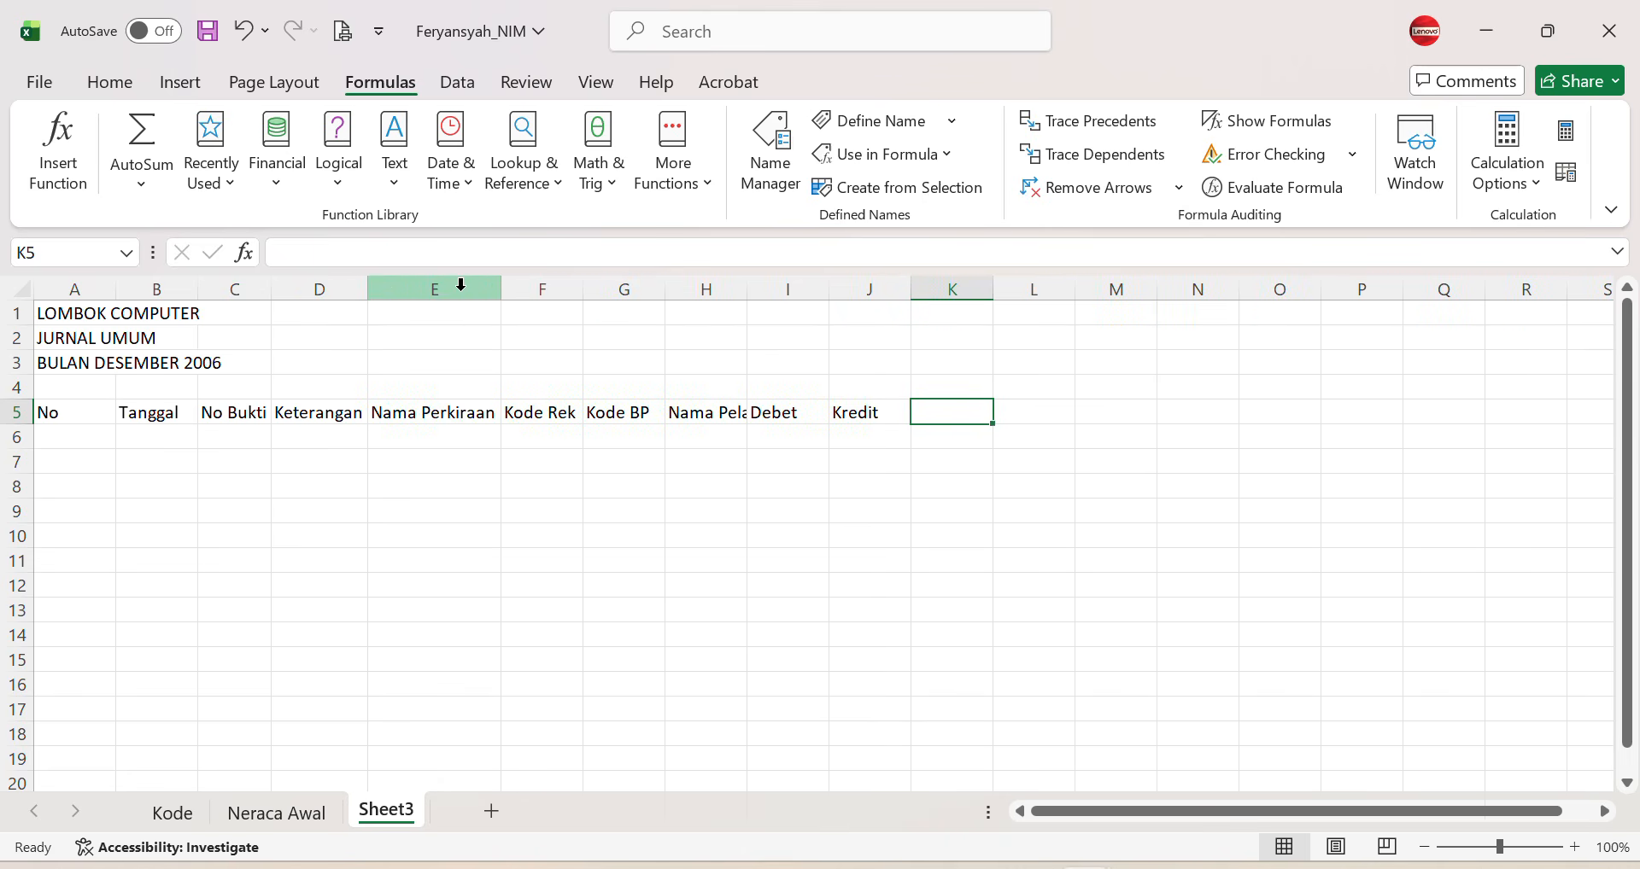
{"action": "double_click", "coordinate": [581, 289]}
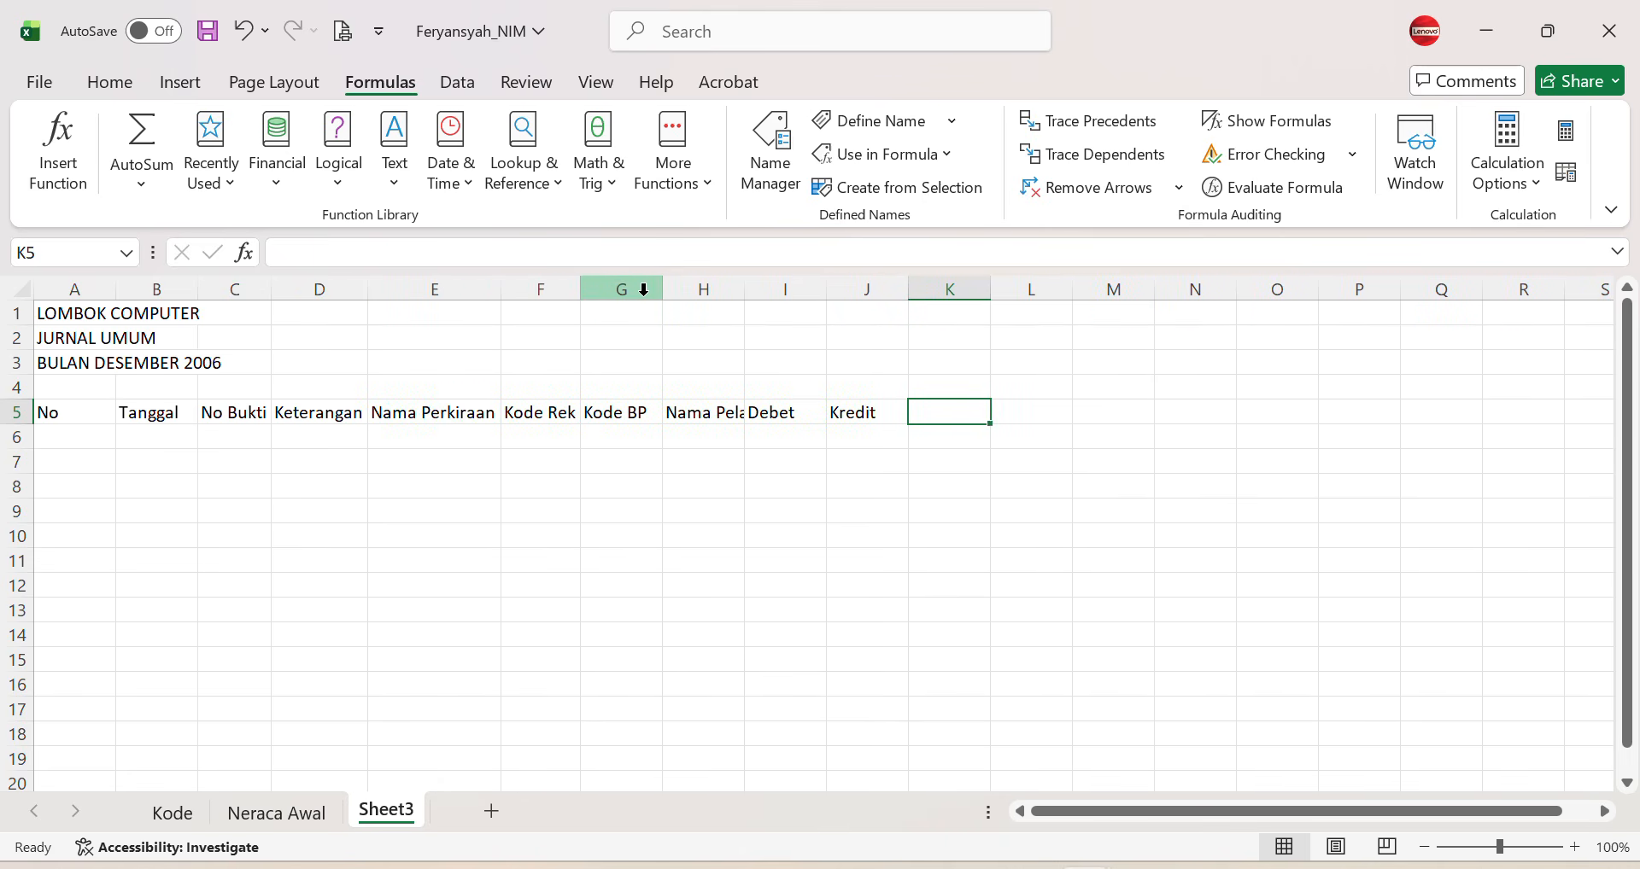
{"action": "double_click", "coordinate": [745, 288]}
Step: Center the header row A5:J5 horizontally and vertically and make it bold
{"action": "left_click_drag", "start_coordinate": [64, 414], "coordinate": [1061, 414]}
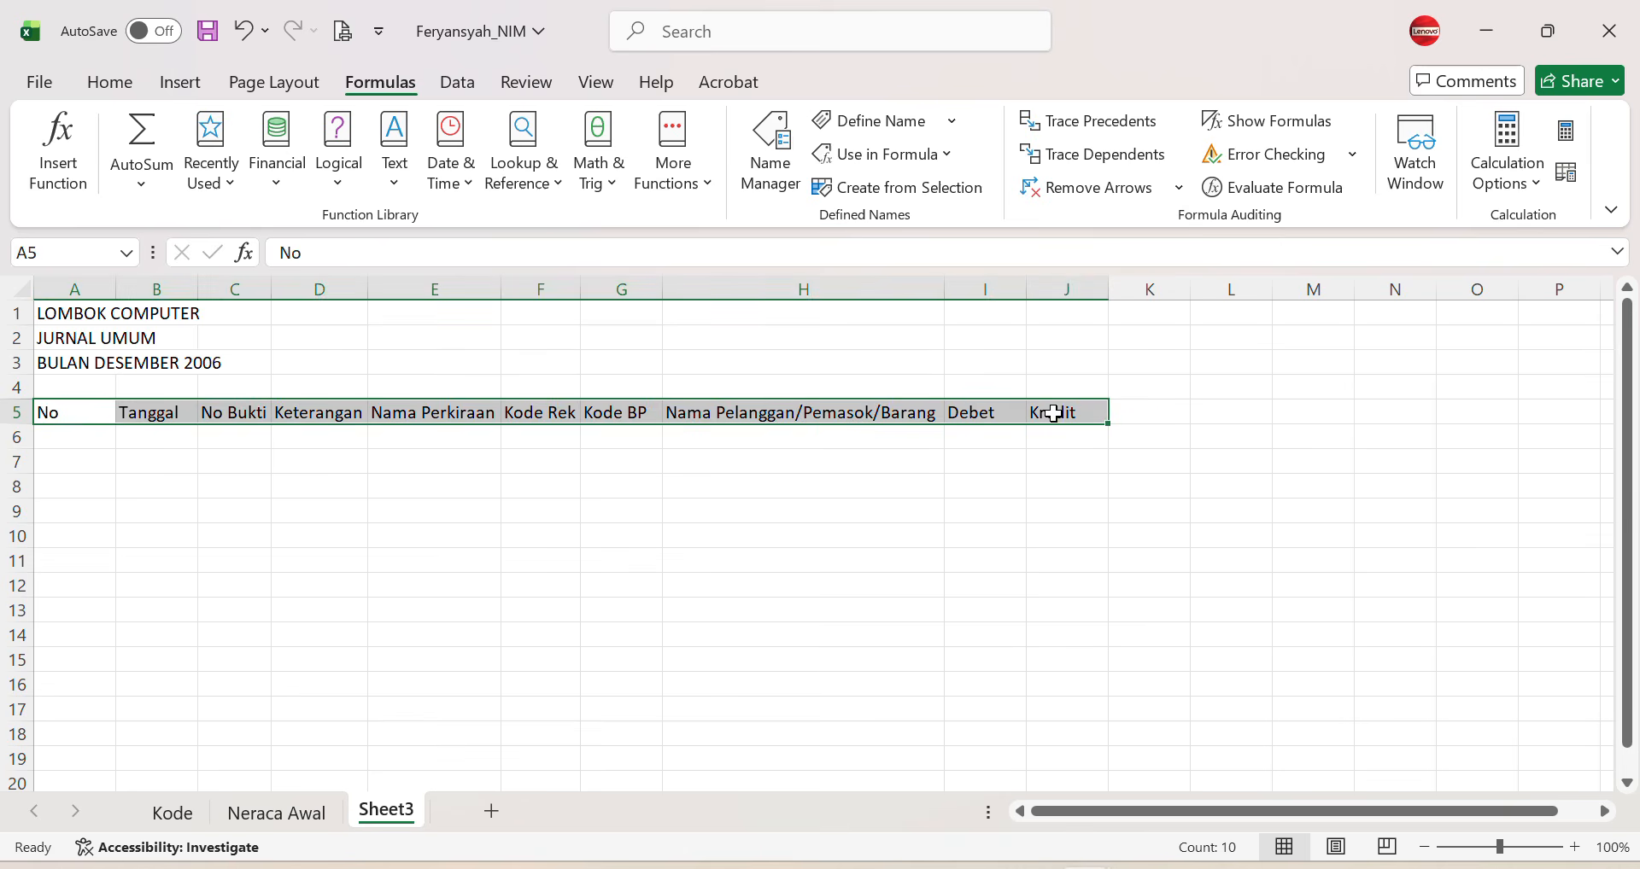
{"action": "left_click", "coordinate": [110, 83]}
{"action": "left_click", "coordinate": [511, 171]}
{"action": "left_click", "coordinate": [513, 132]}
{"action": "left_click", "coordinate": [441, 216]}
{"action": "key", "text": "ctrl+b"}
{"action": "left_click", "coordinate": [319, 487]}
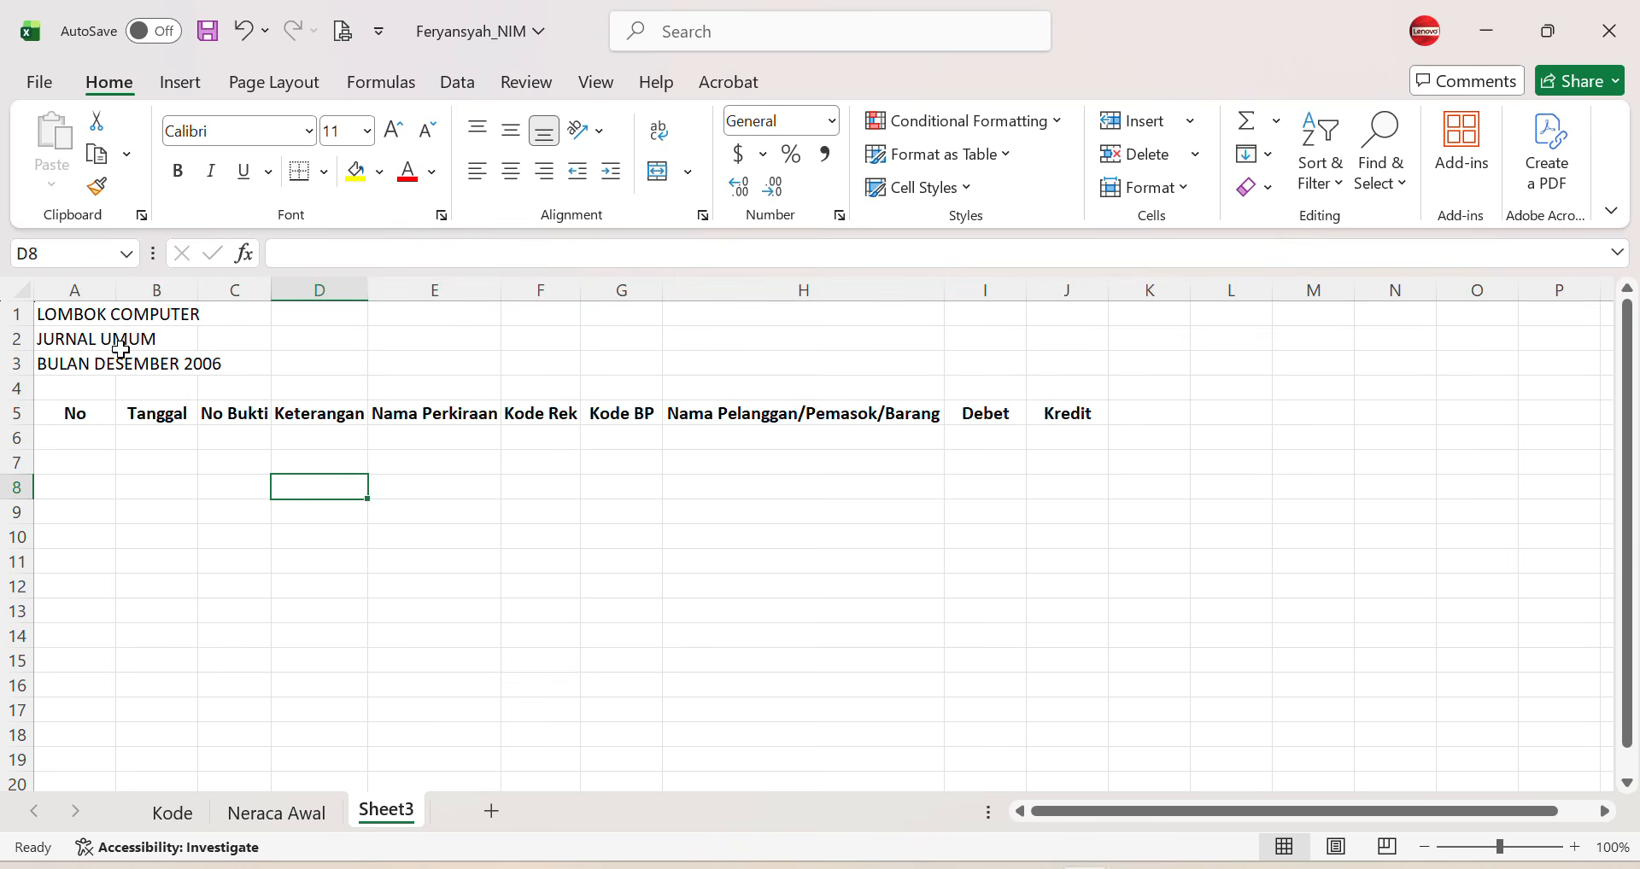
Step: Narrow column A, and merge and center each of the three title rows across columns A to J
{"action": "left_click_drag", "start_coordinate": [114, 291], "coordinate": [1048, 329]}
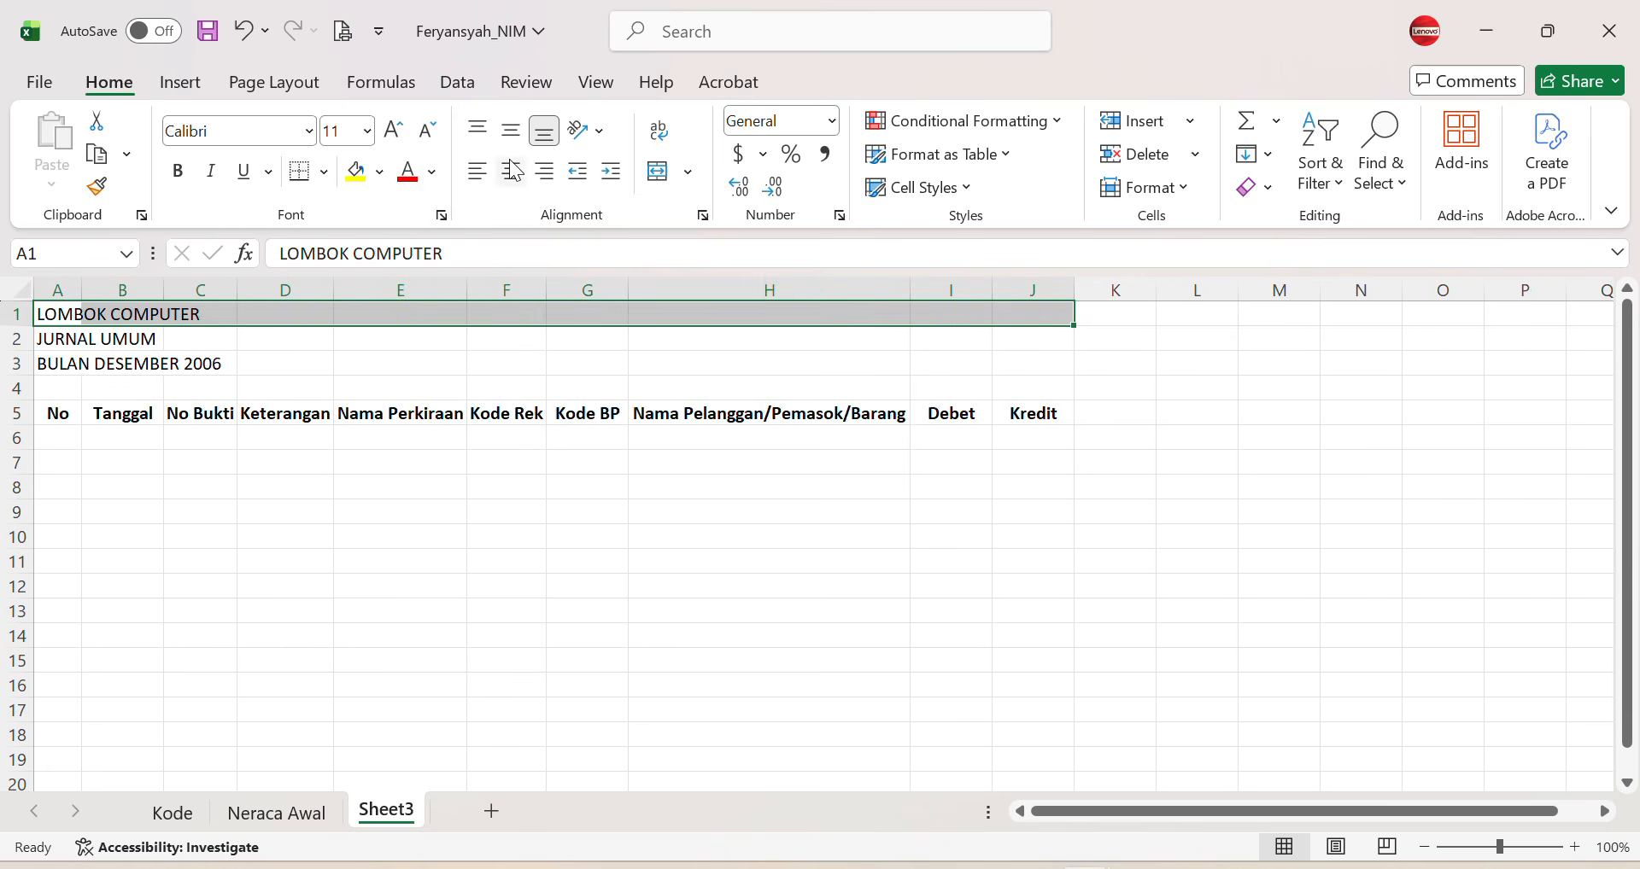
{"action": "left_click", "coordinate": [657, 173]}
{"action": "left_click_drag", "start_coordinate": [69, 343], "coordinate": [1013, 336]}
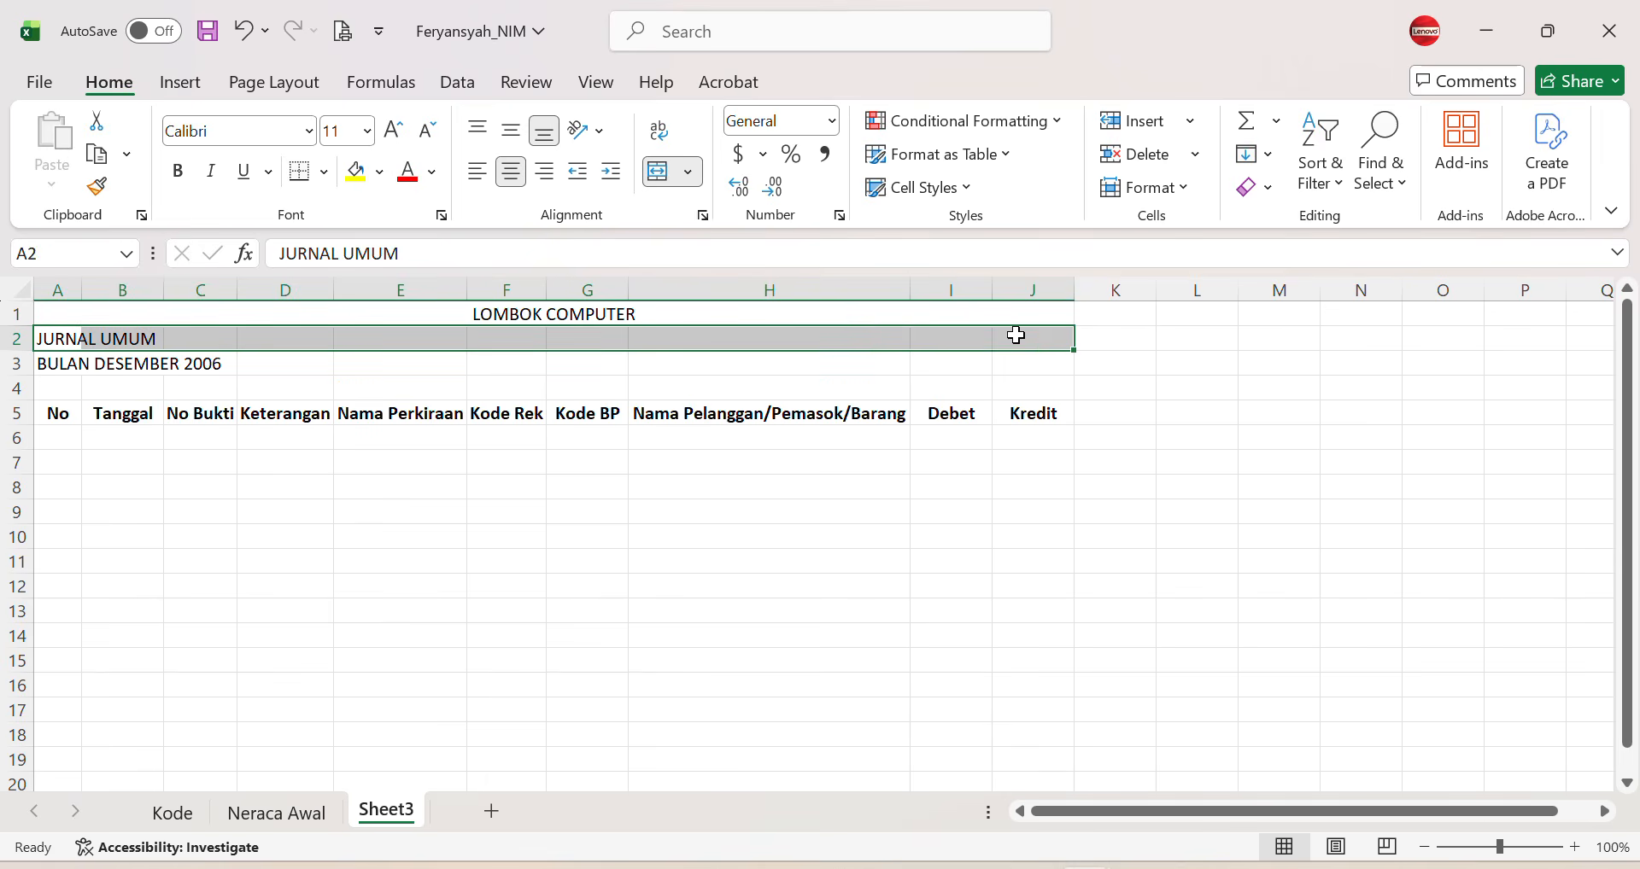
{"action": "left_click", "coordinate": [658, 172]}
{"action": "left_click_drag", "start_coordinate": [63, 358], "coordinate": [1060, 370]}
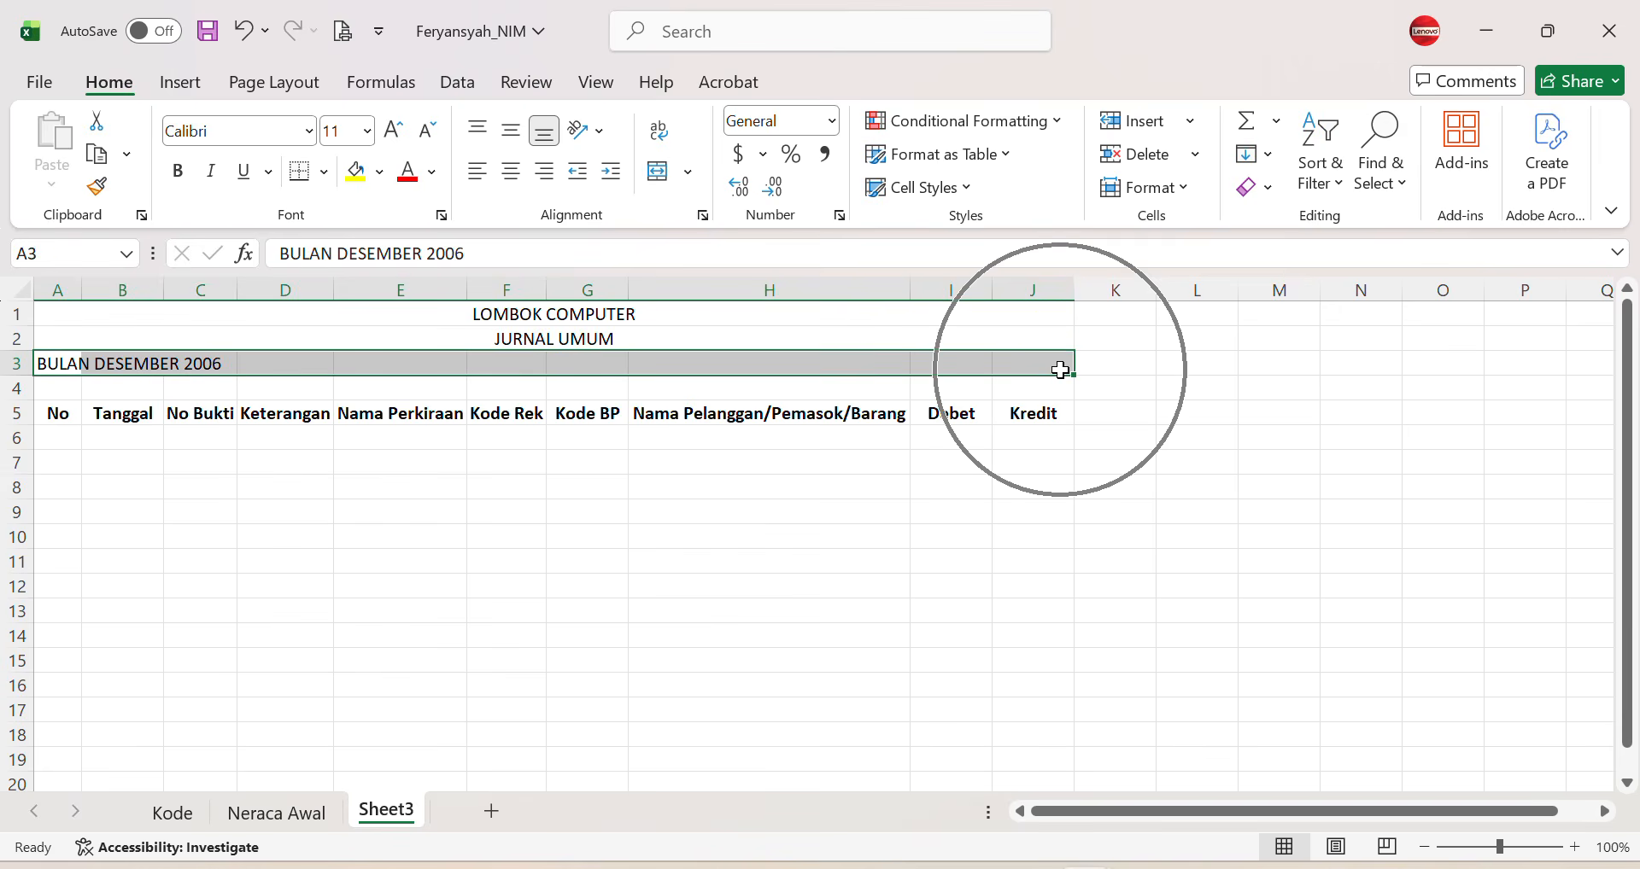
{"action": "left_click", "coordinate": [658, 173]}
Step: Make the three merged title rows at the top of the journal bold
{"action": "left_click_drag", "start_coordinate": [595, 314], "coordinate": [595, 361]}
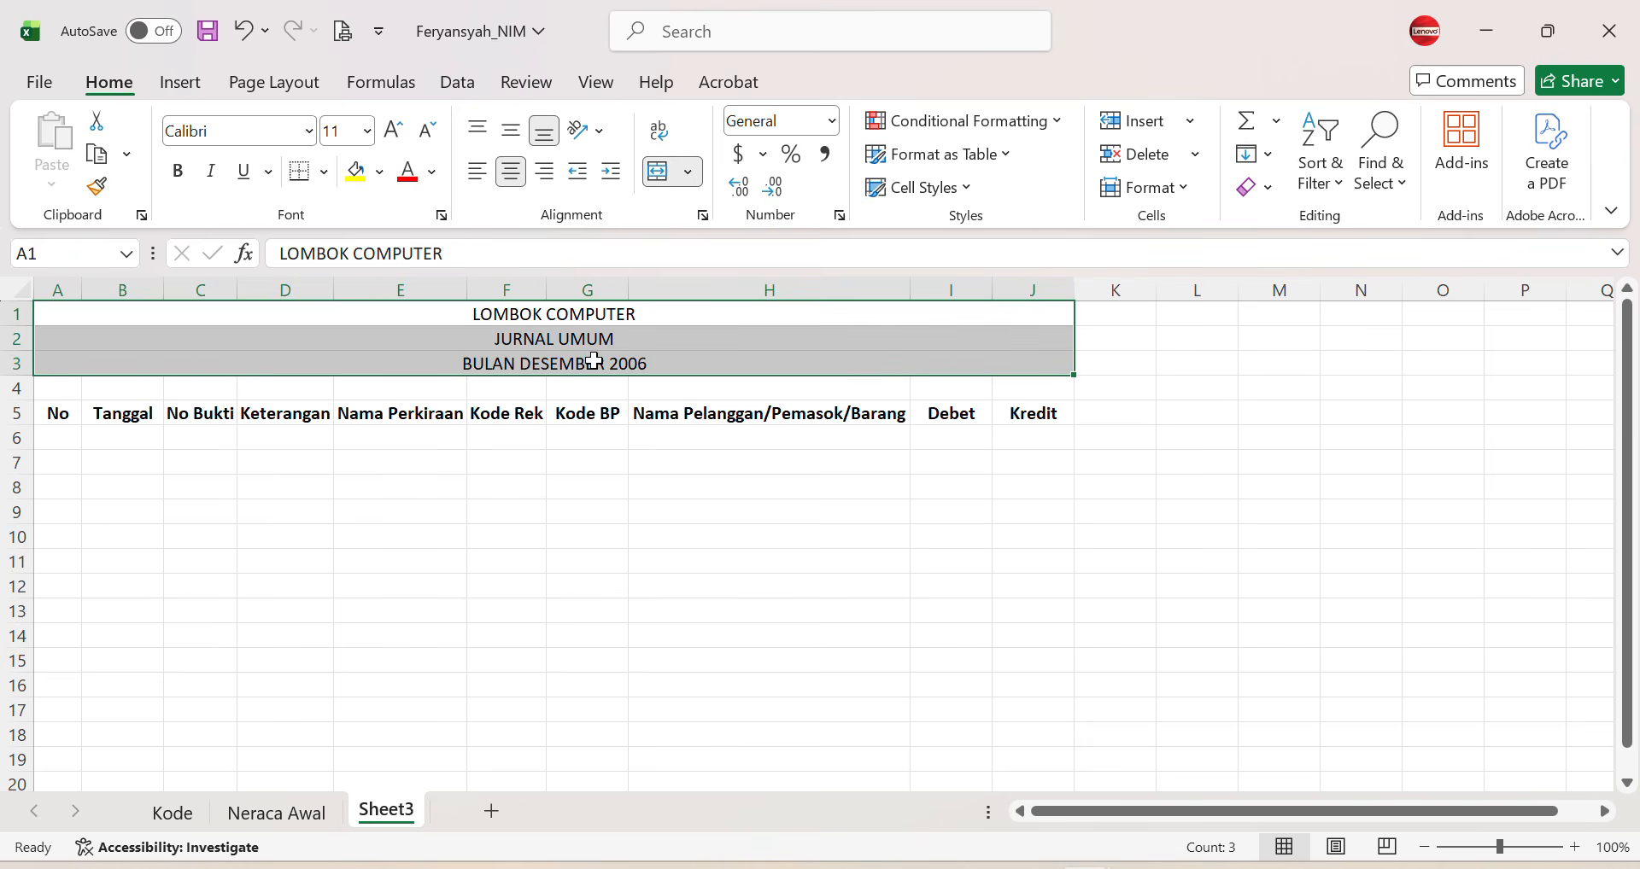
{"action": "key", "text": "ctrl+b"}
{"action": "left_click", "coordinate": [517, 437]}
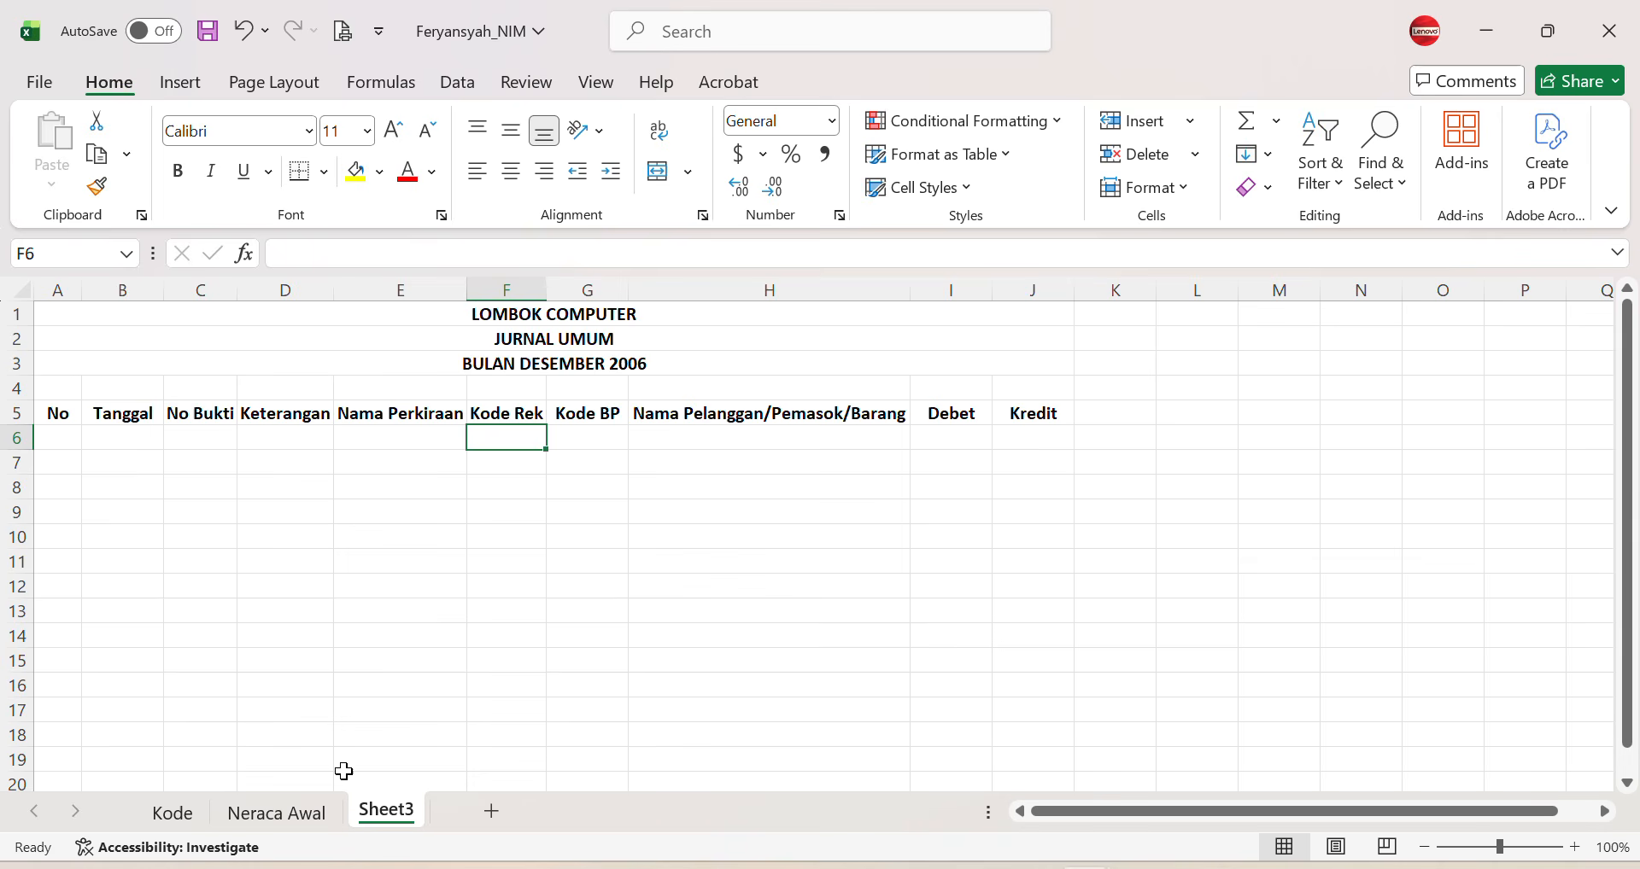
Step: Copy all the account codes from the Kode Rek column of Neraca Awal into Sheet3 from F6 down, as values only
{"action": "left_click", "coordinate": [282, 815]}
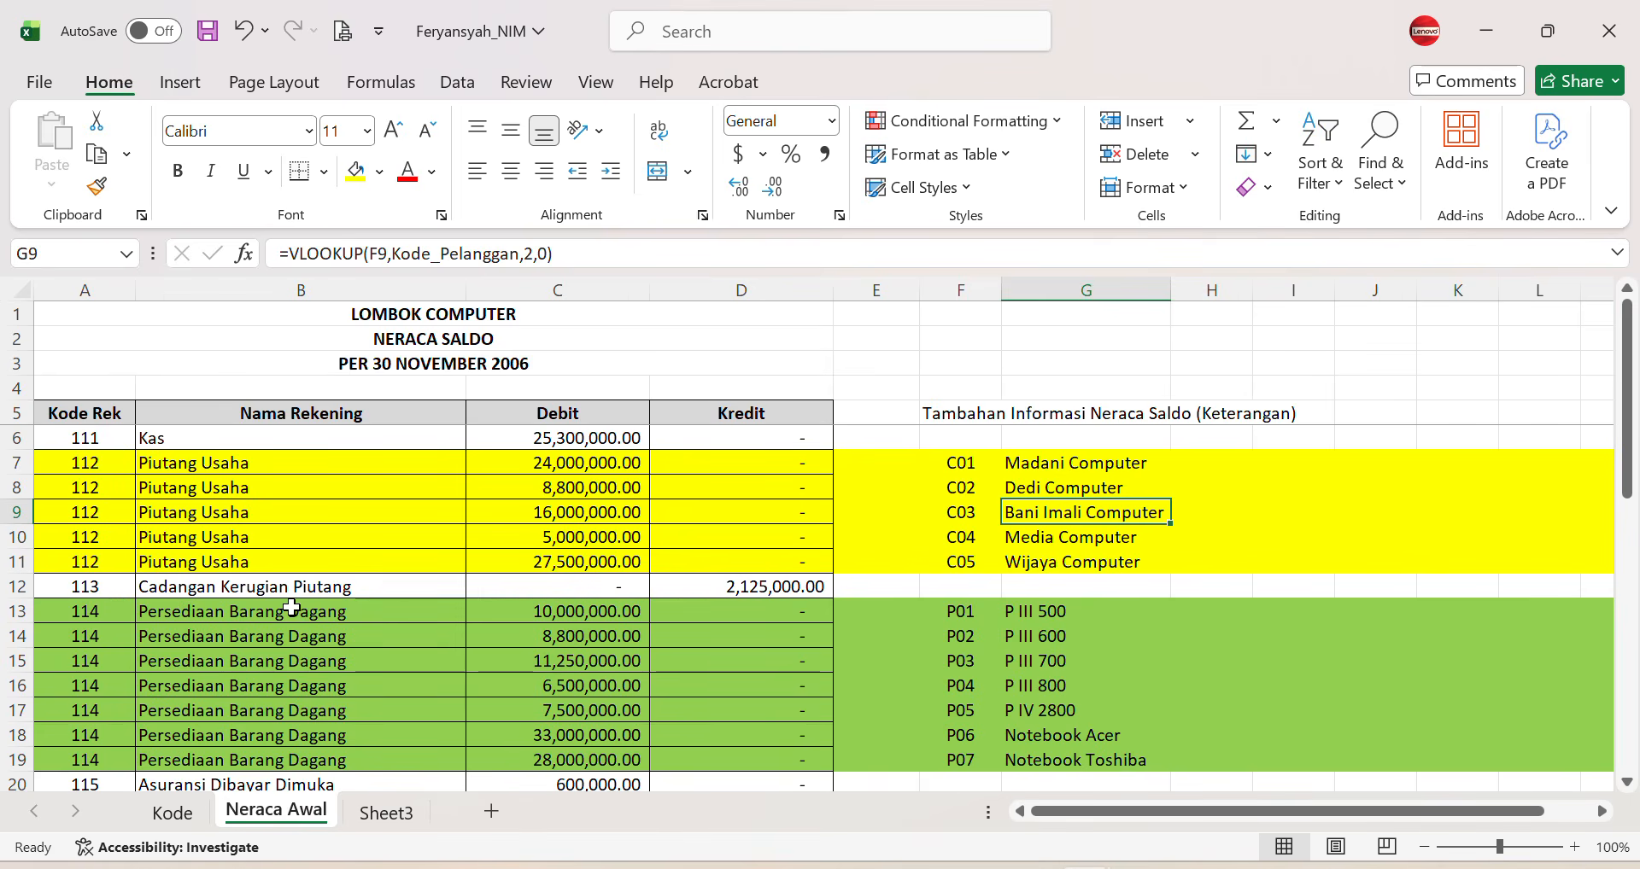
{"action": "left_click", "coordinate": [84, 436]}
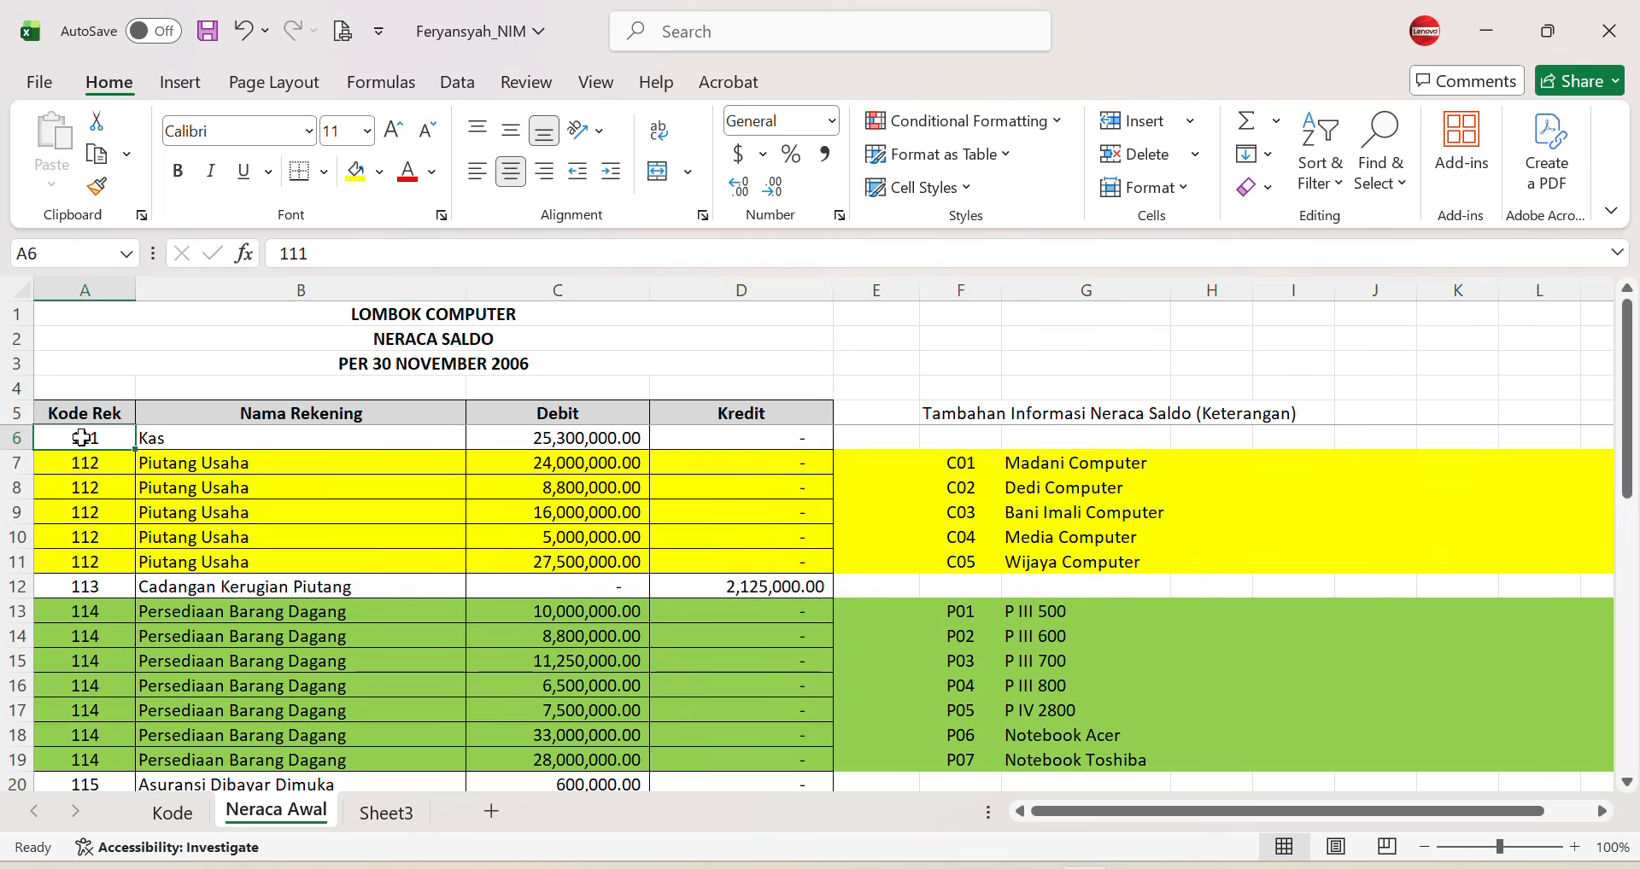
{"action": "left_click_drag", "start_coordinate": [83, 433], "coordinate": [95, 708]}
{"action": "key", "text": "ctrl+c"}
{"action": "left_click", "coordinate": [376, 814]}
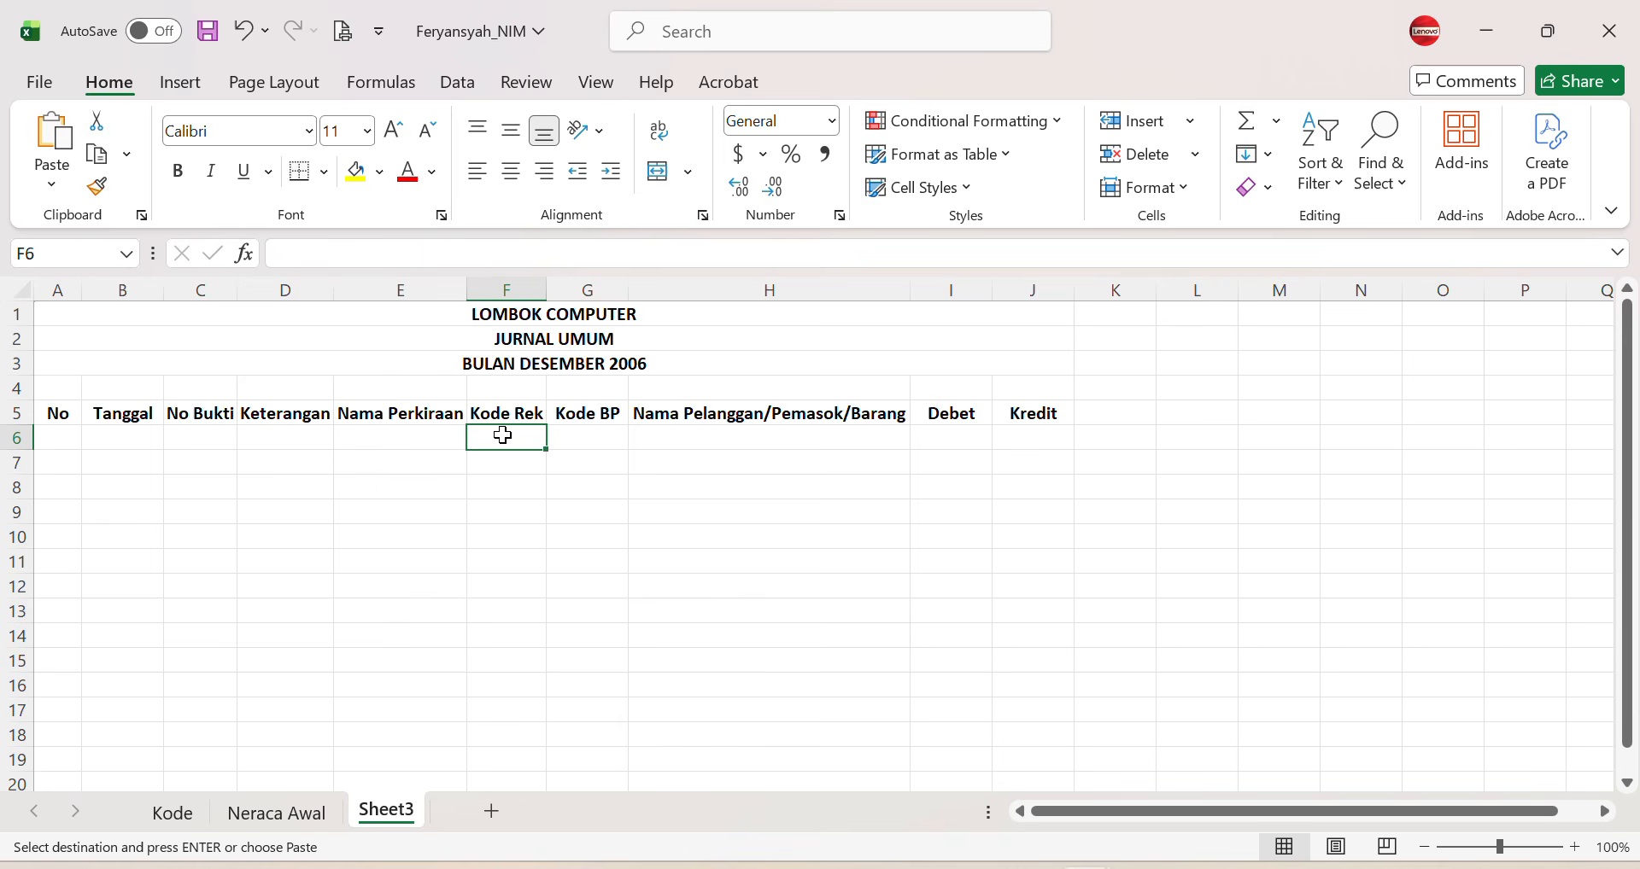
{"action": "left_click", "coordinate": [51, 175]}
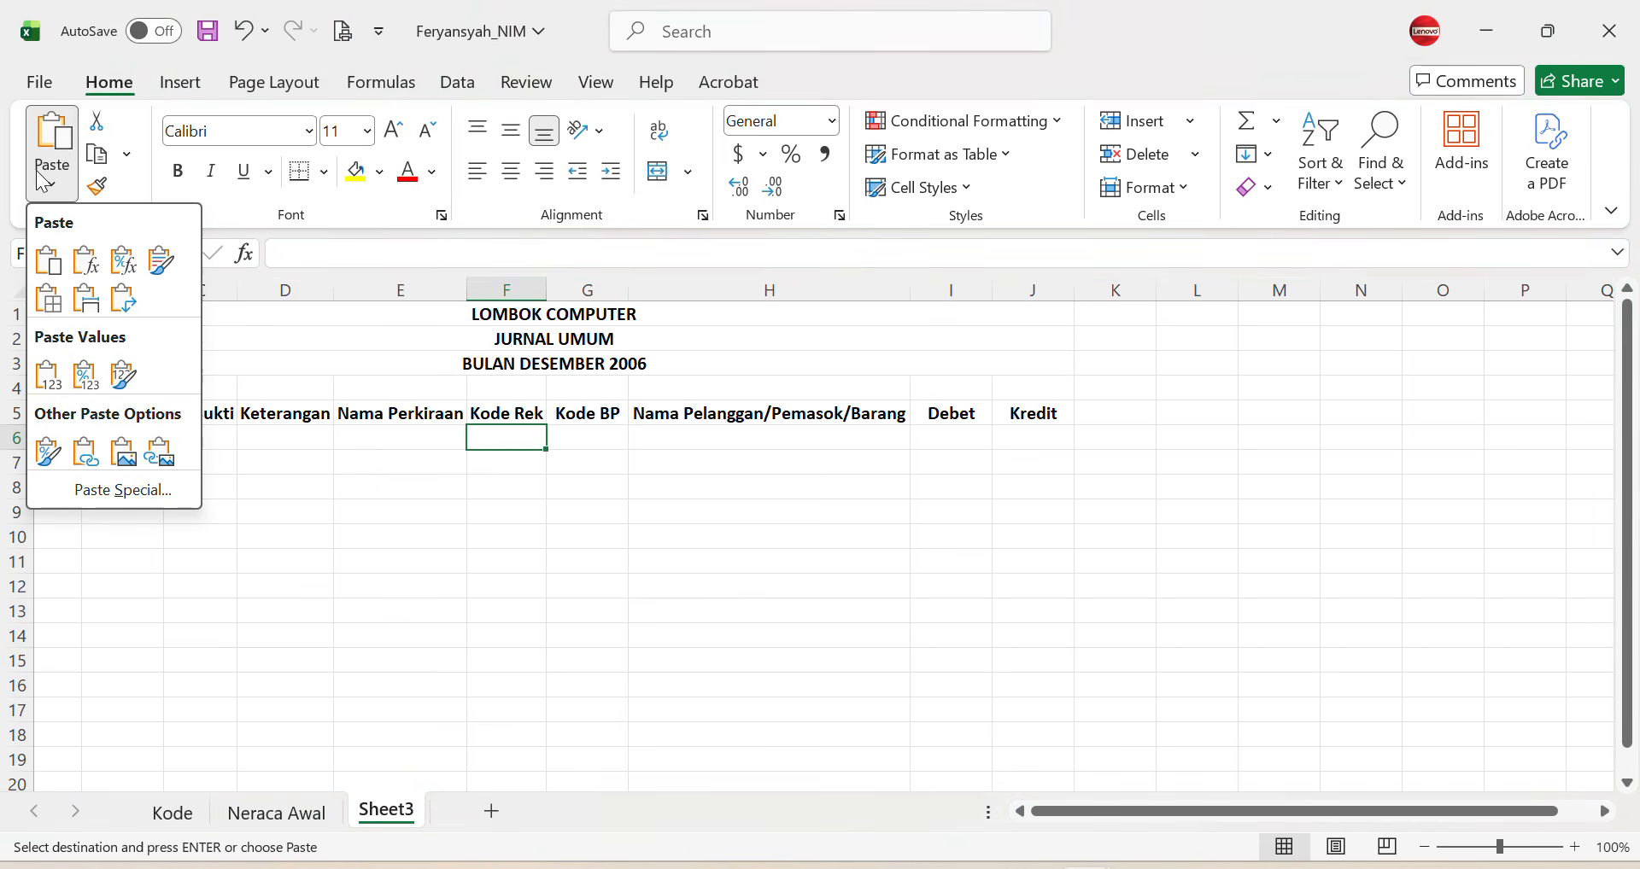
{"action": "left_click", "coordinate": [47, 376]}
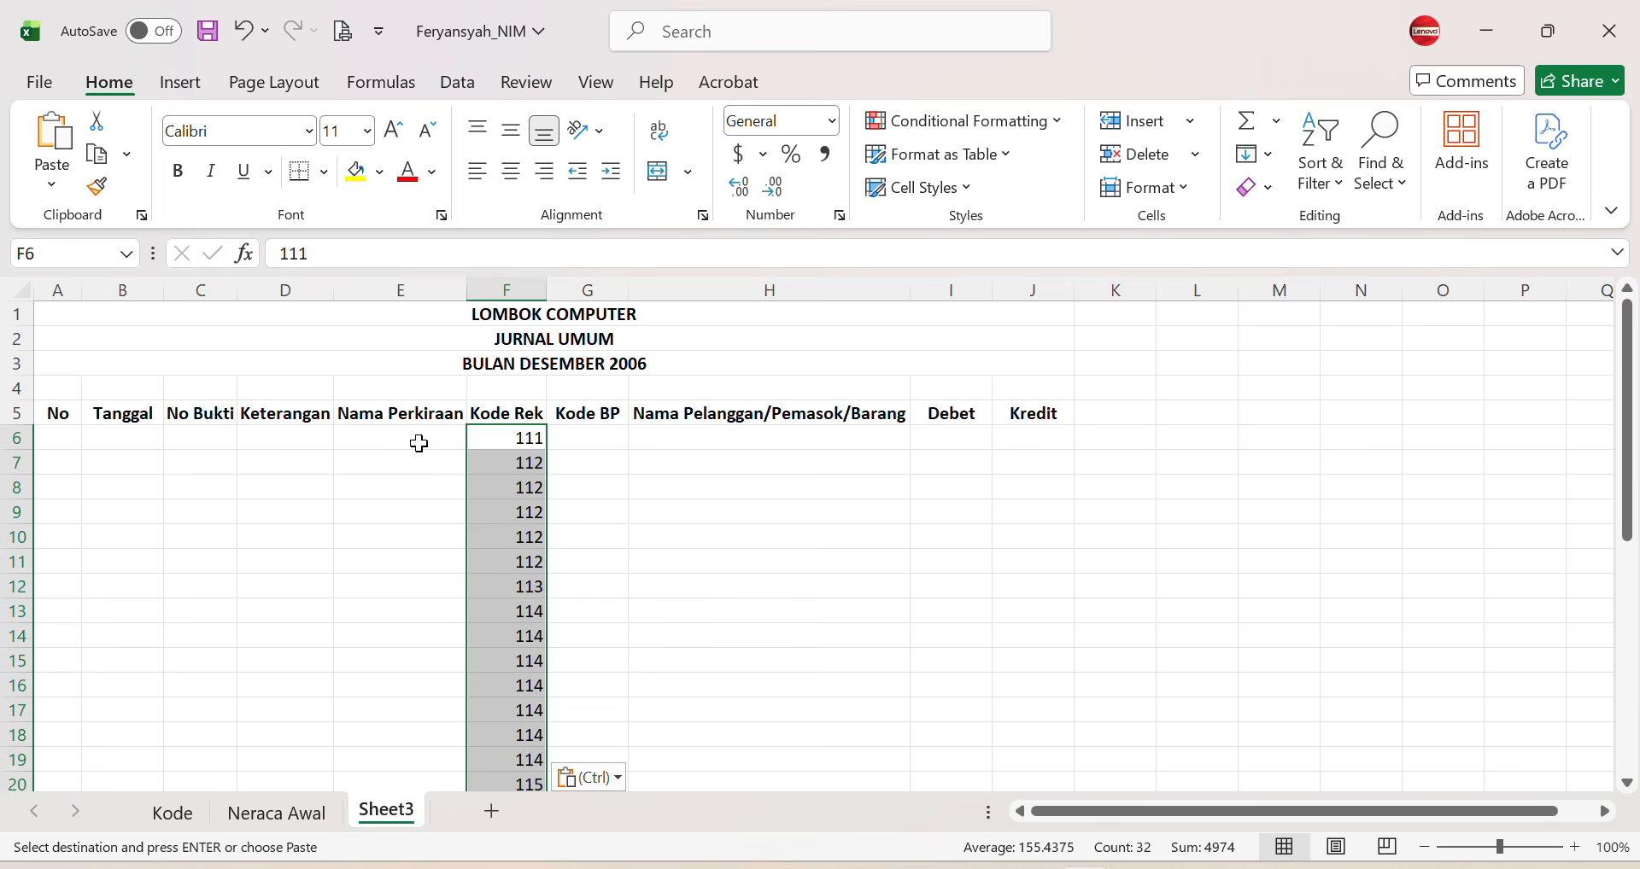
Step: Enter the date 12/01/2006 in B6, the first Tanggal cell
{"action": "key", "text": "alt+Tab"}
{"action": "key", "text": "alt+Tab"}
{"action": "left_click", "coordinate": [117, 439]}
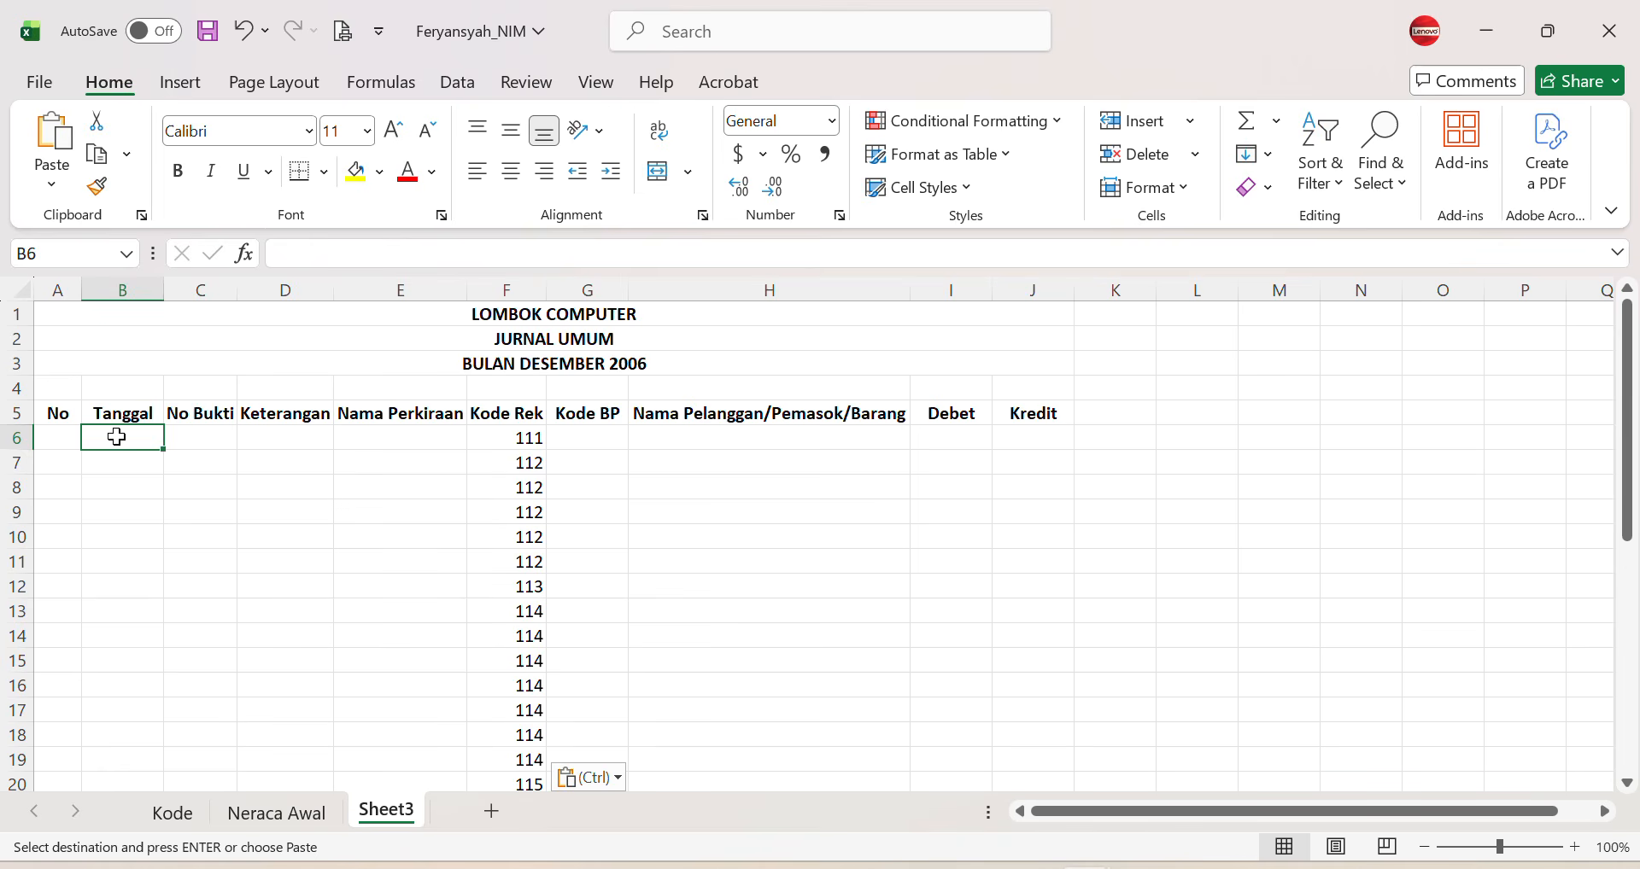
{"action": "type", "text": "12/0"}
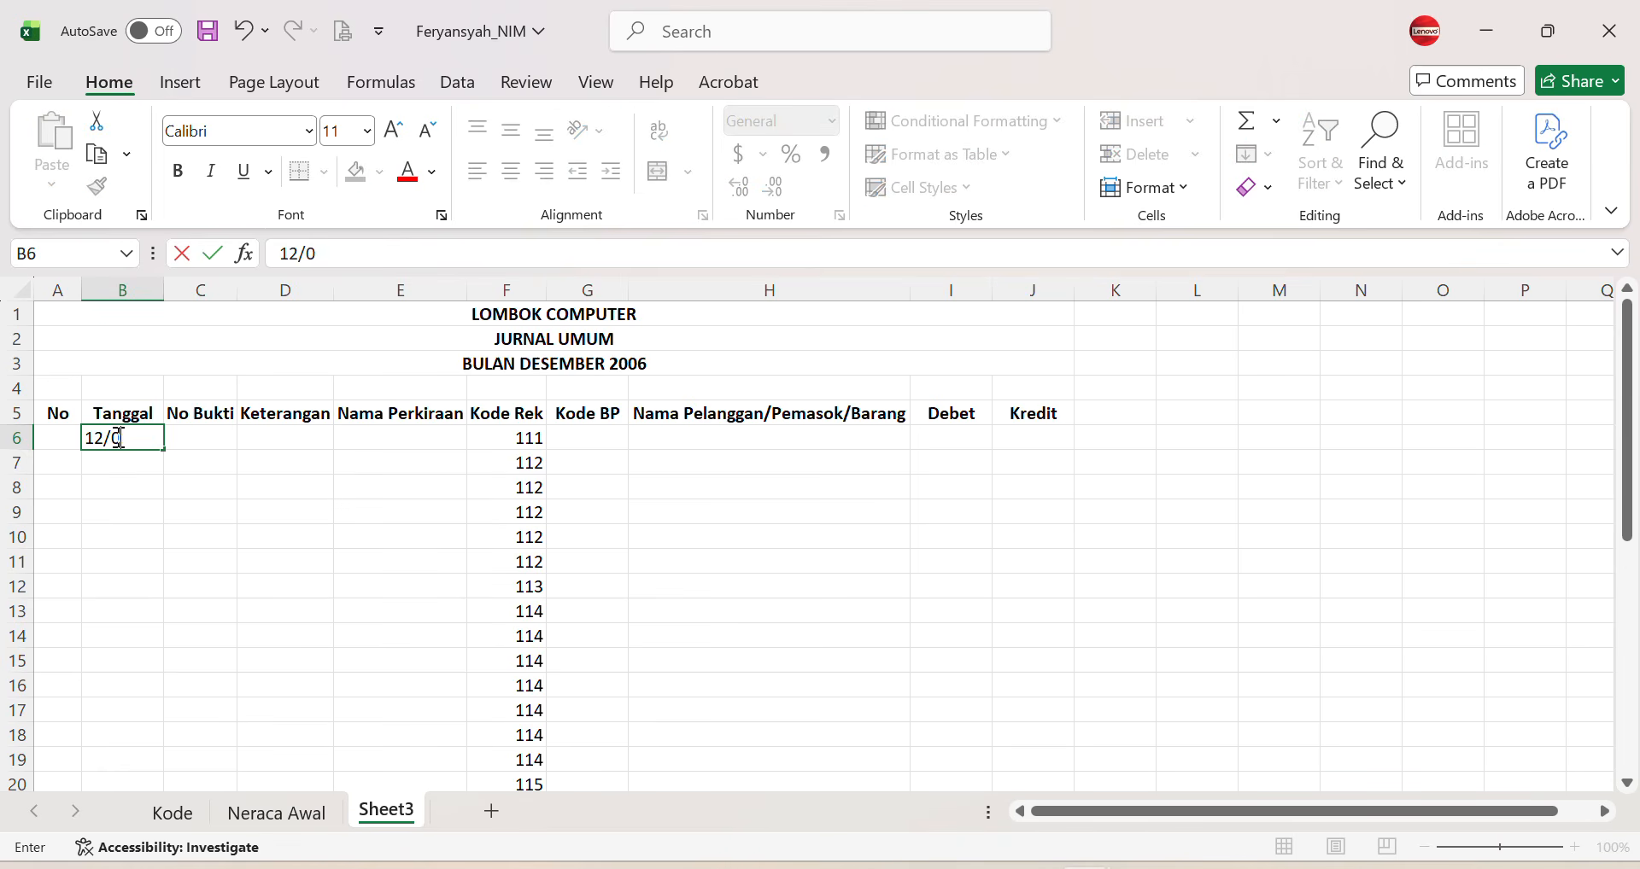
{"action": "type", "text": "1/2006"}
{"action": "key", "text": "Tab"}
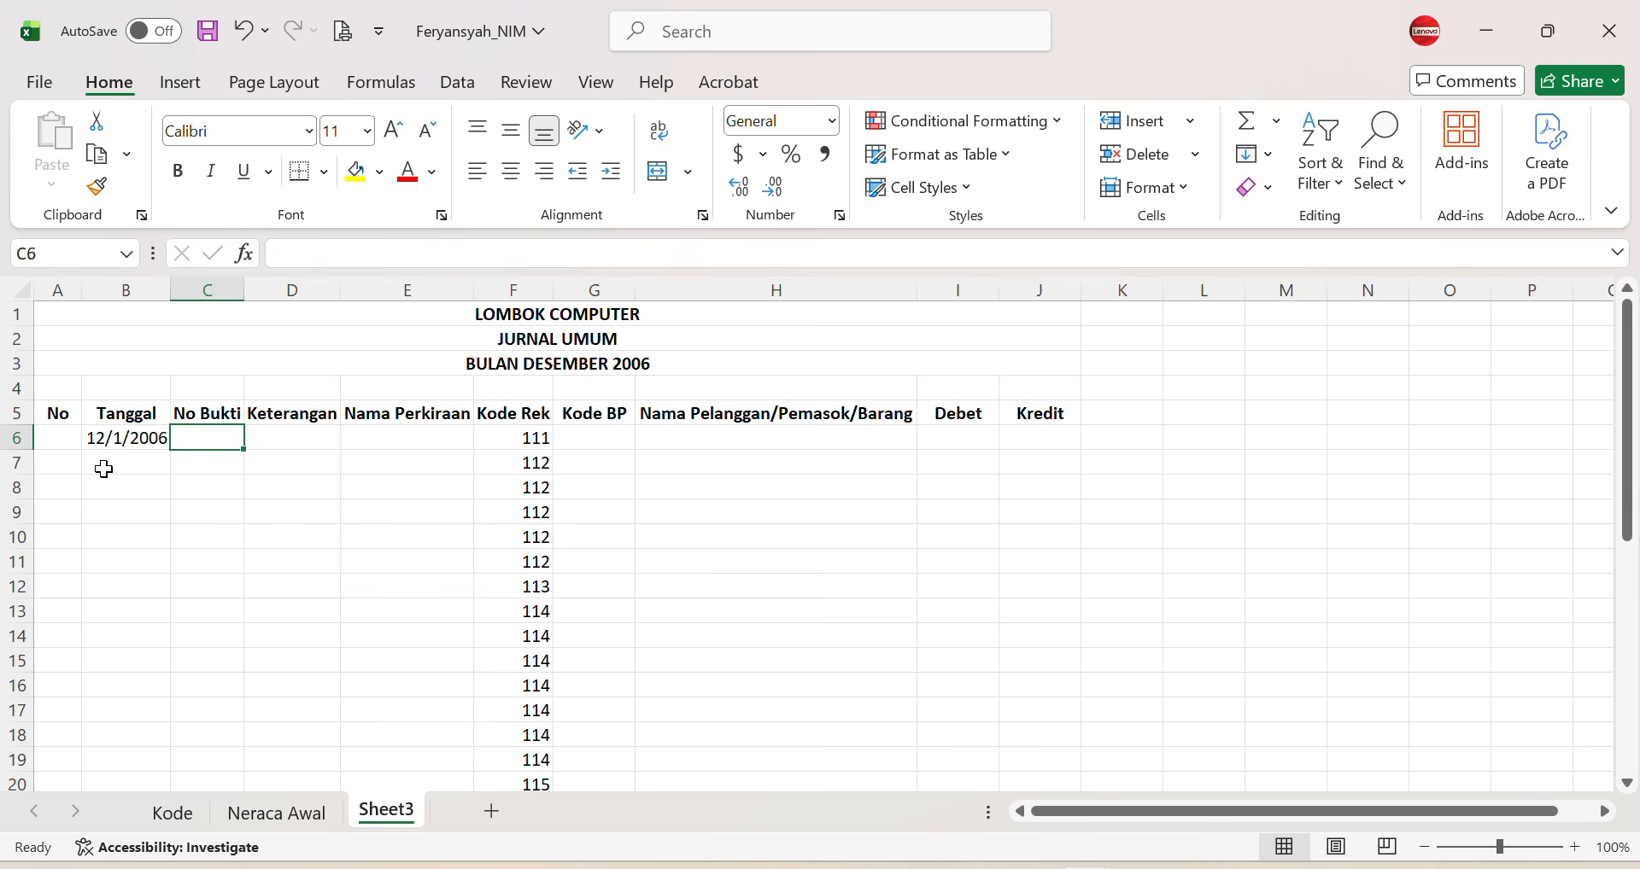
Step: Copy the date in B6 down the Tanggal column for every row that has an account code
{"action": "left_click", "coordinate": [102, 435]}
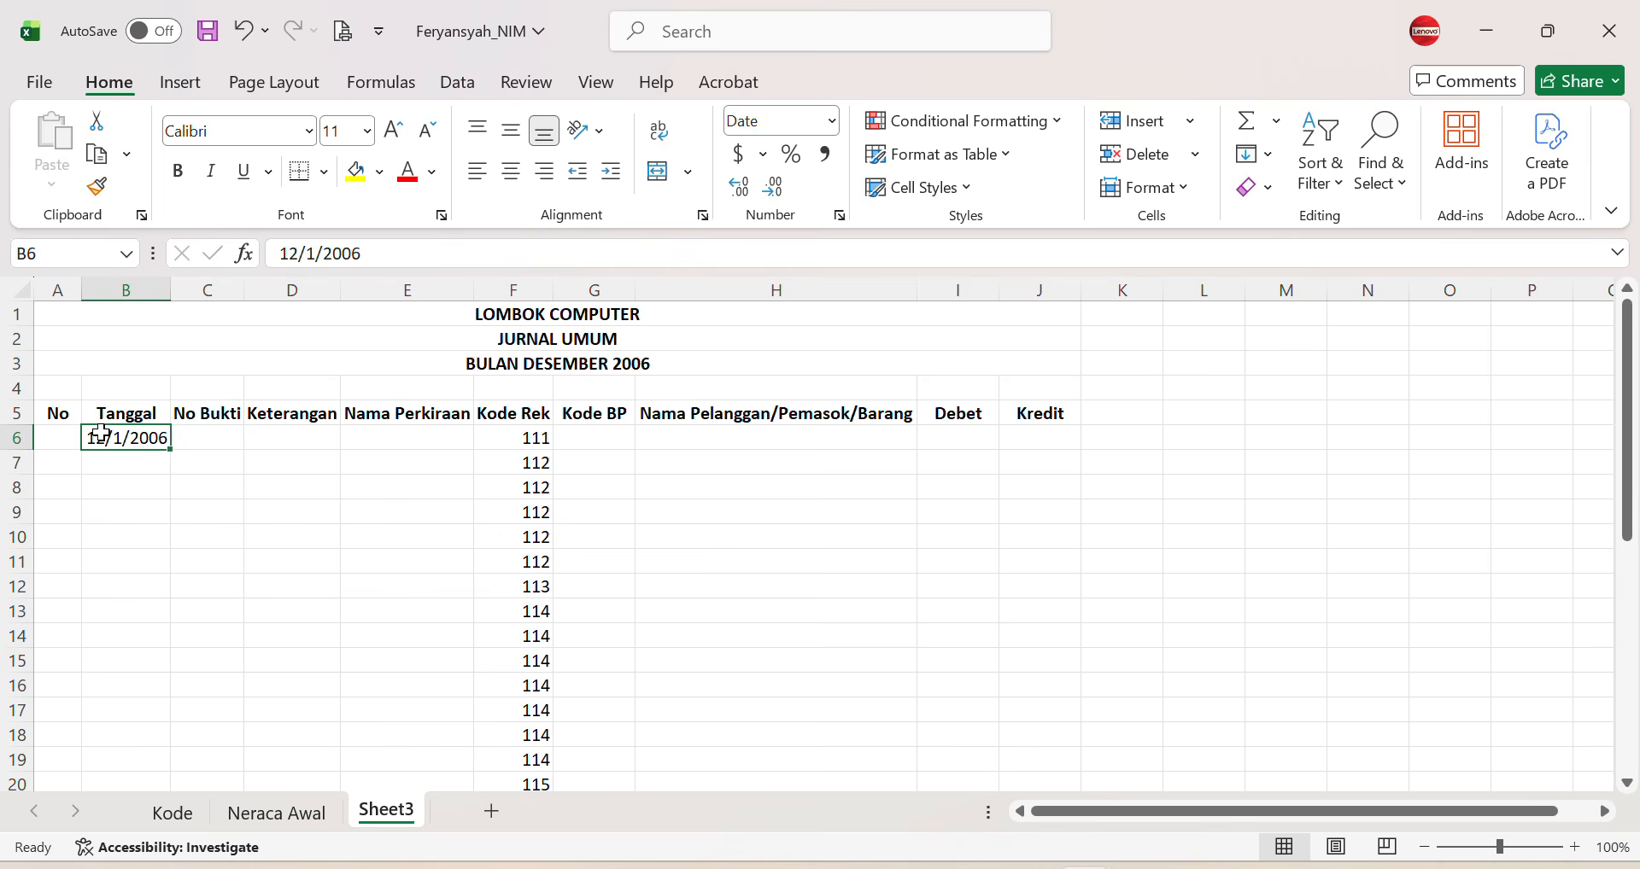
{"action": "key", "text": "ctrl+c"}
{"action": "left_click_drag", "start_coordinate": [120, 464], "coordinate": [150, 733]}
{"action": "key", "text": "Return"}
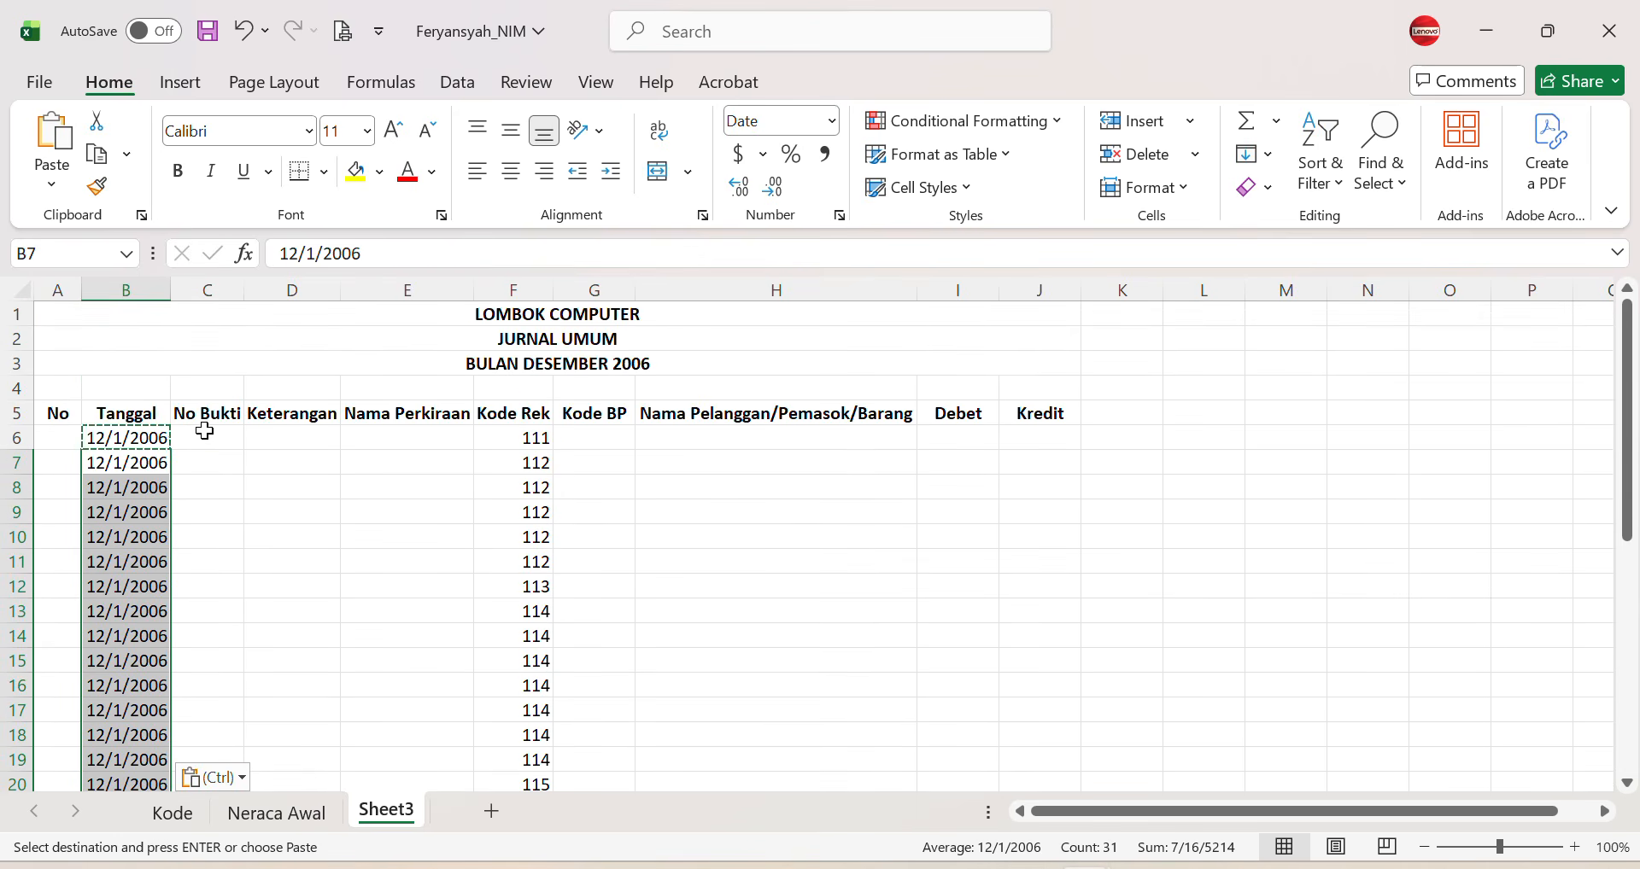
Step: Enter "Saldo Awal" in D6, the first Keterangan cell
{"action": "left_click", "coordinate": [209, 435]}
{"action": "left_click", "coordinate": [275, 439]}
{"action": "type", "text": "Sal"}
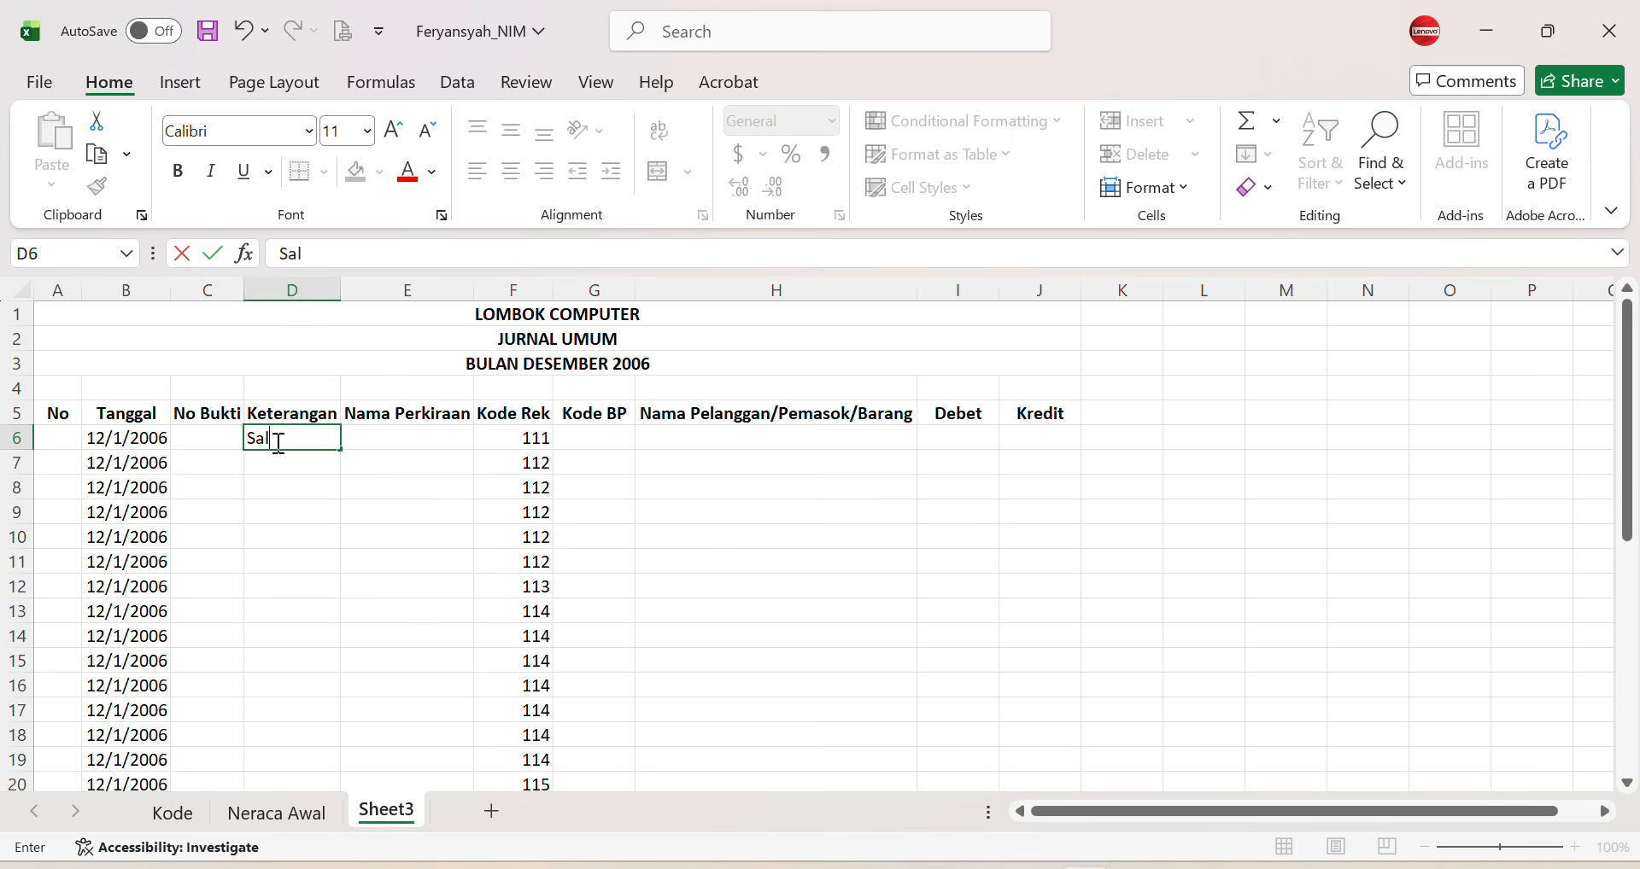
{"action": "type", "text": "do Awal"}
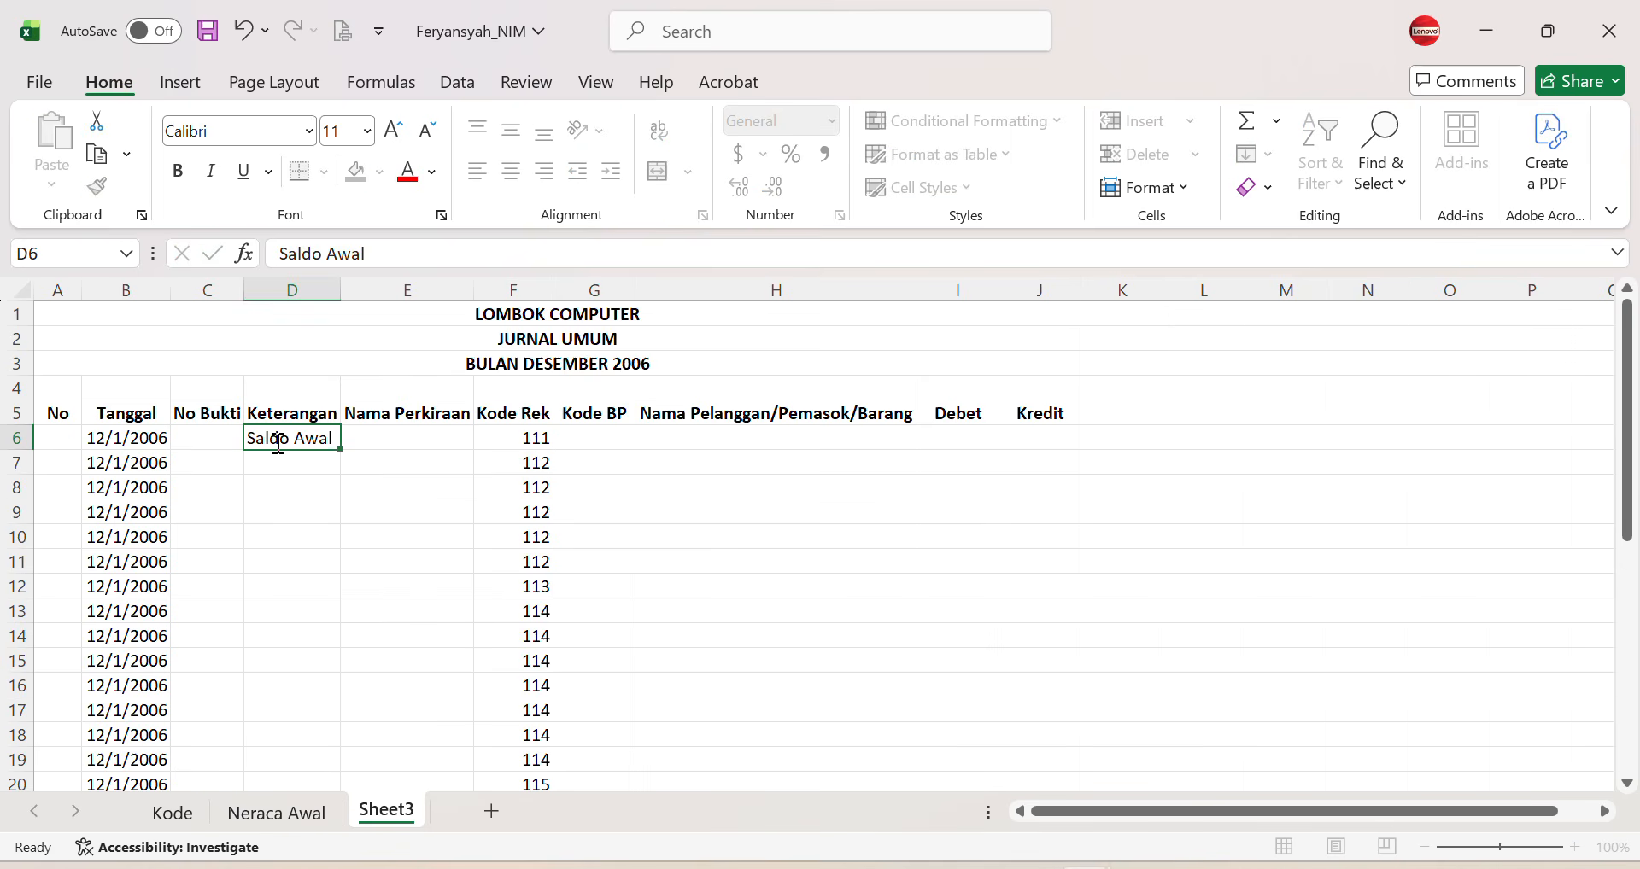
{"action": "key", "text": "Return"}
Step: Copy "Saldo Awal" from D6 down the Keterangan column for every row that has an account code
{"action": "left_click", "coordinate": [277, 442]}
{"action": "key", "text": "ctrl+c"}
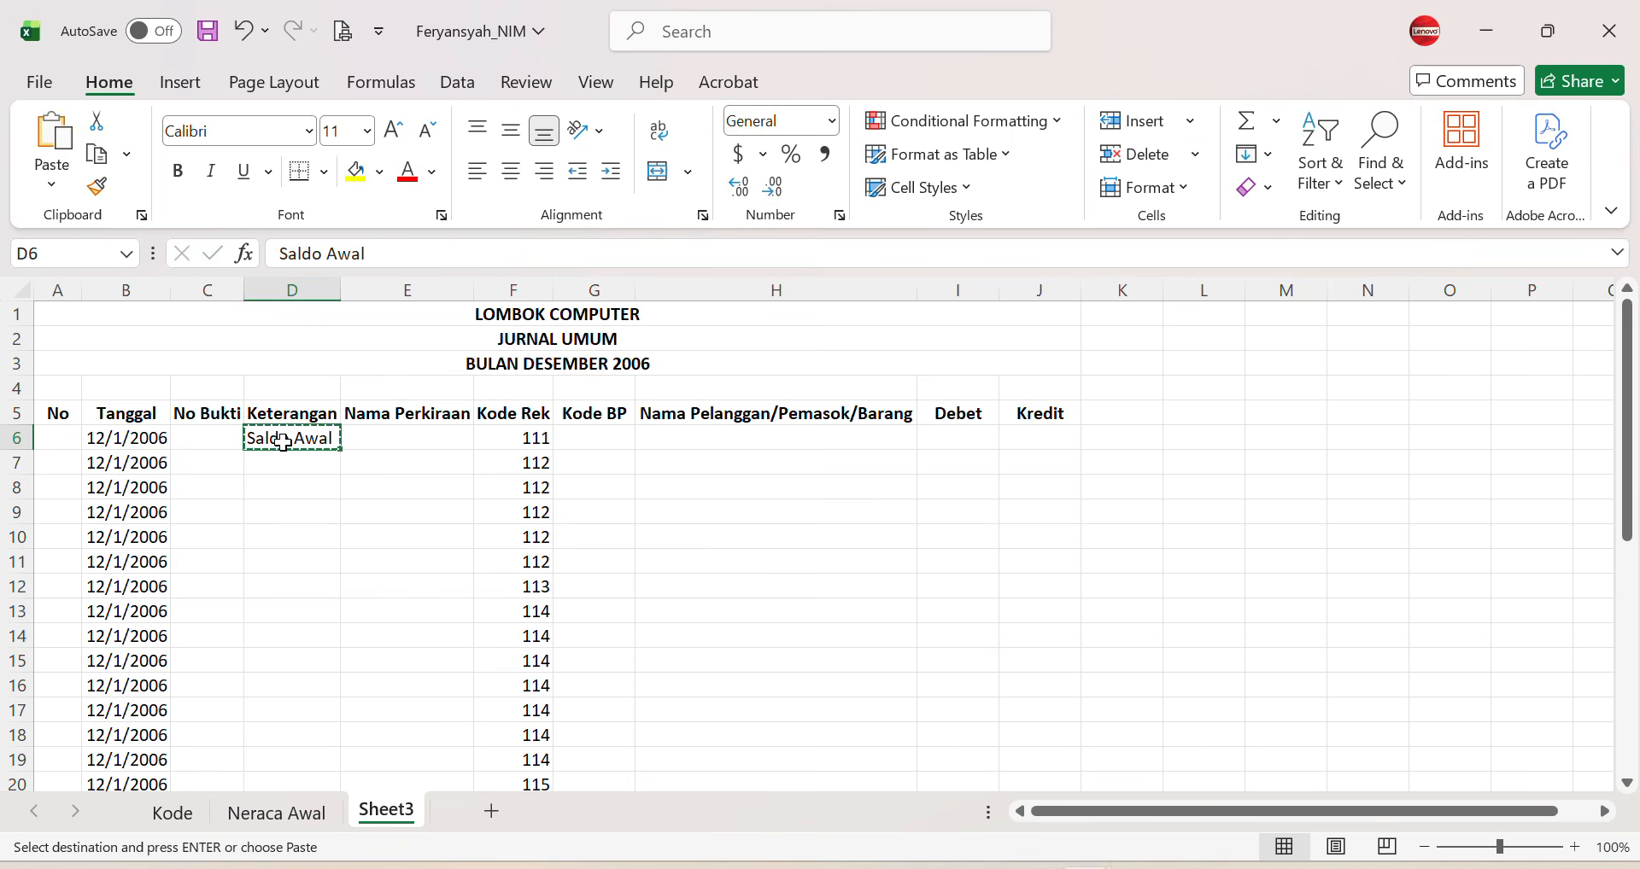
{"action": "left_click_drag", "start_coordinate": [304, 462], "coordinate": [300, 737]}
{"action": "key", "text": "ctrl+v"}
{"action": "scroll", "coordinate": [341, 555], "scroll_direction": "up", "scroll_amount": 6}
Step: Start an IF formula in E6 under Nama Perkiraan with the condition I6>J6
{"action": "left_click", "coordinate": [373, 436]}
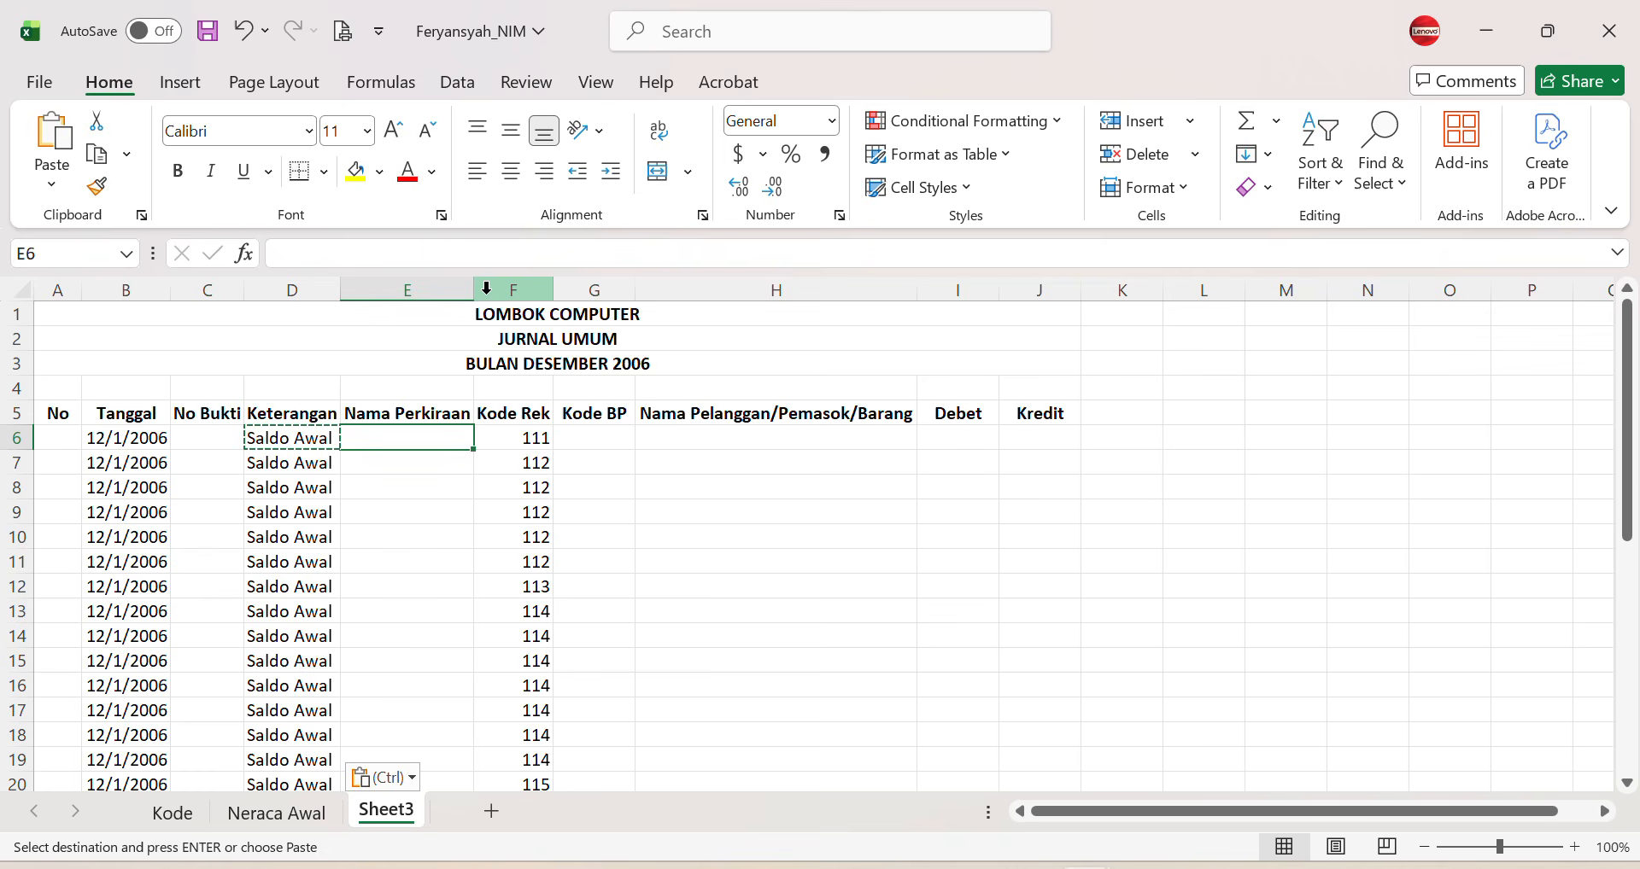
{"action": "type", "text": "=If"}
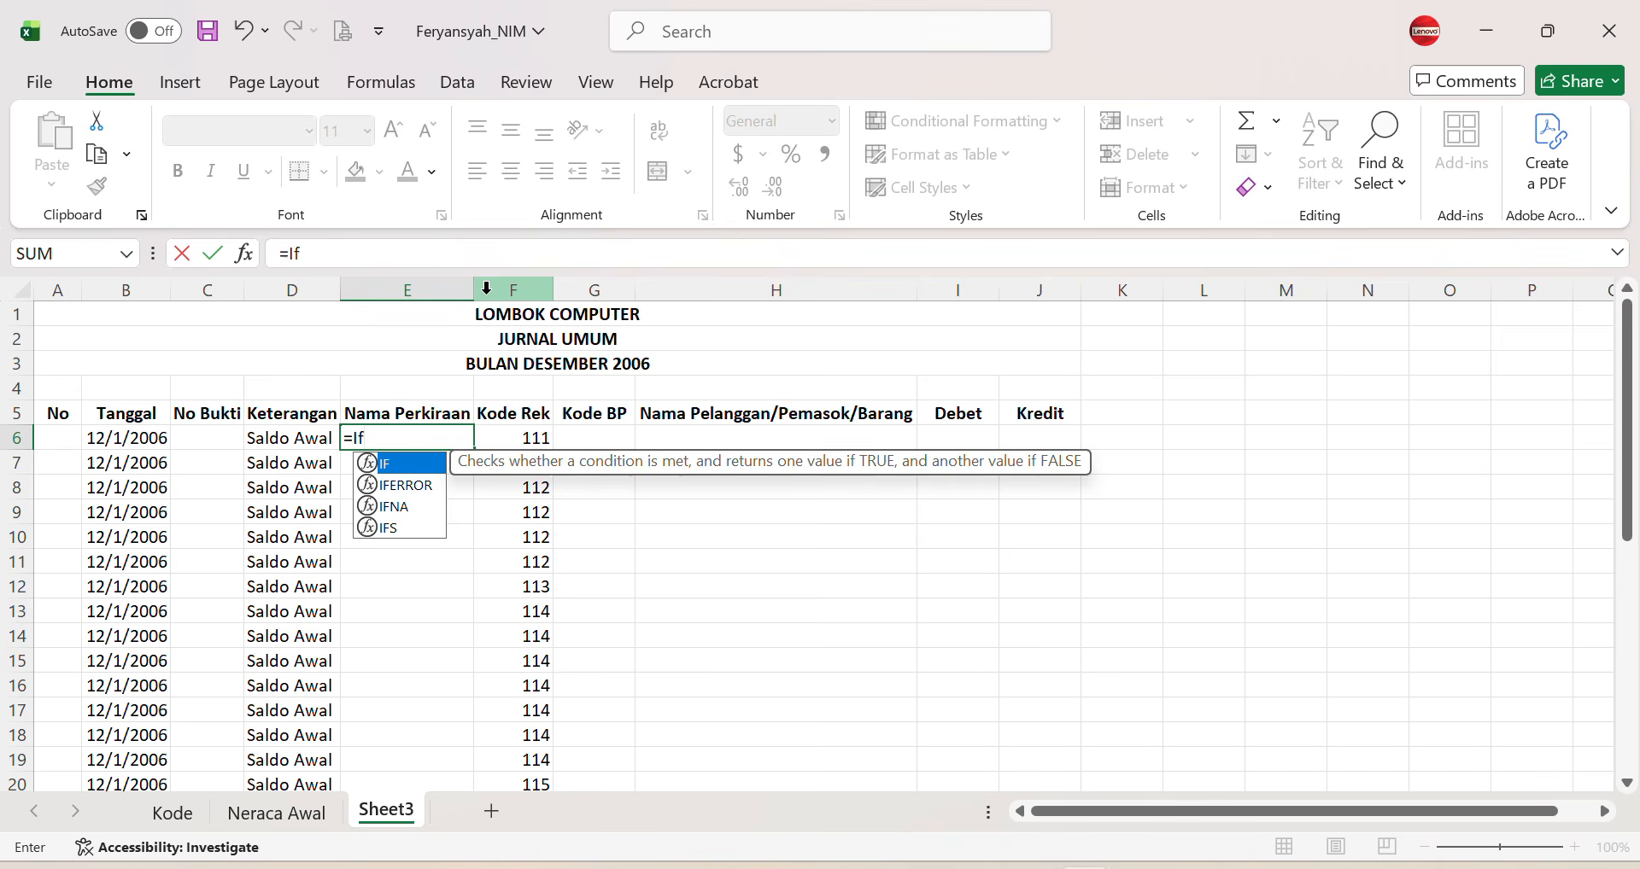
{"action": "type", "text": "("}
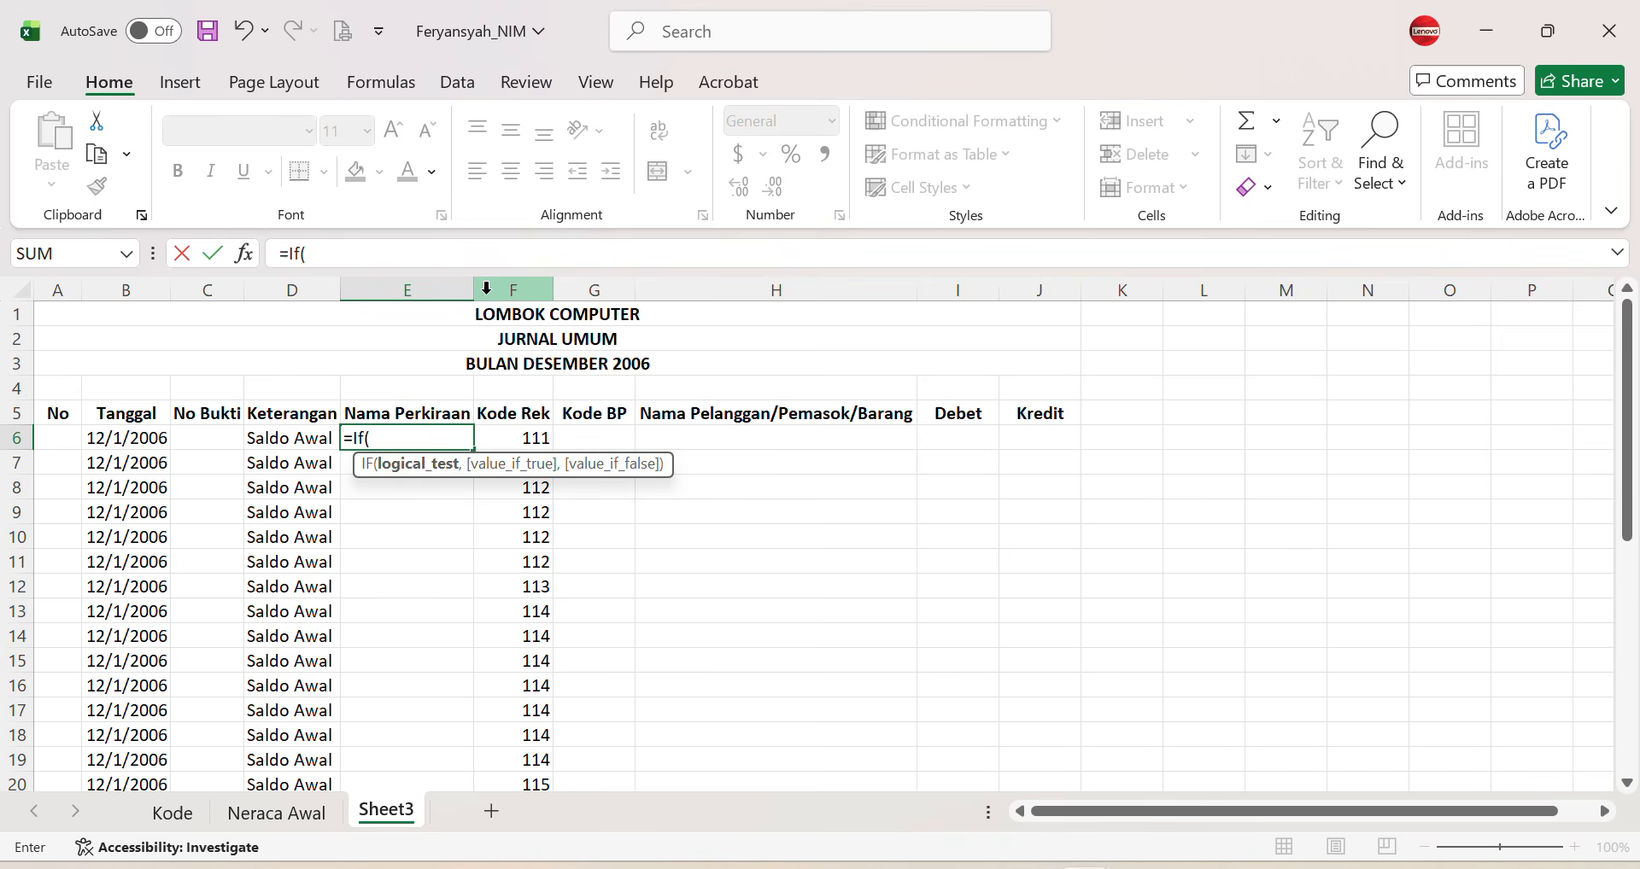
{"action": "left_click", "coordinate": [948, 440]}
{"action": "type", "text": ">"}
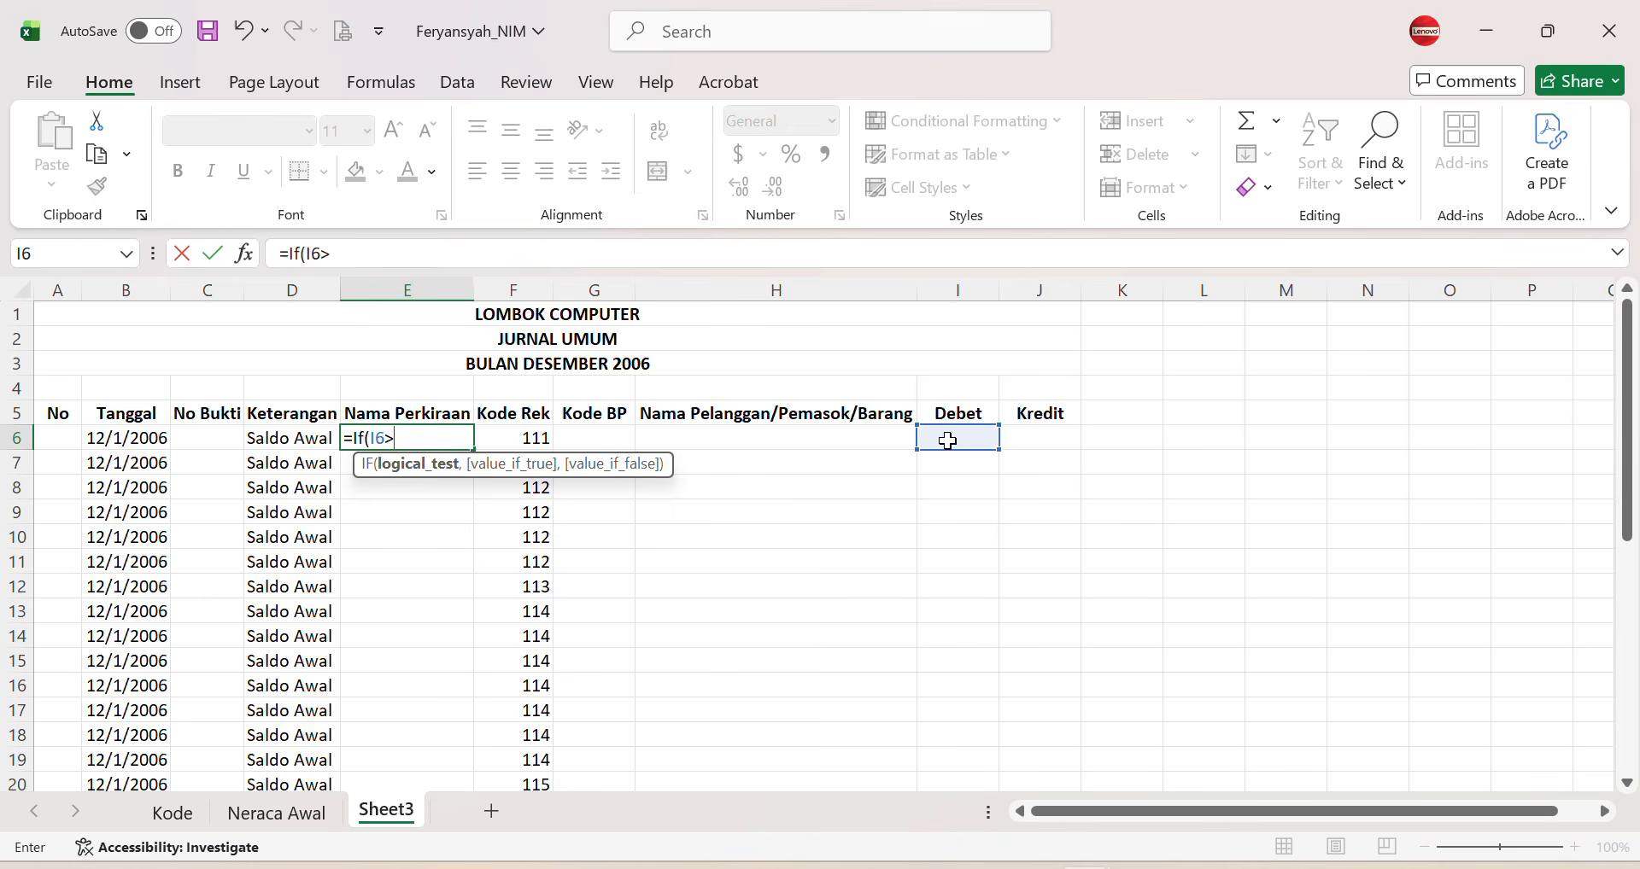
{"action": "left_click", "coordinate": [1043, 436]}
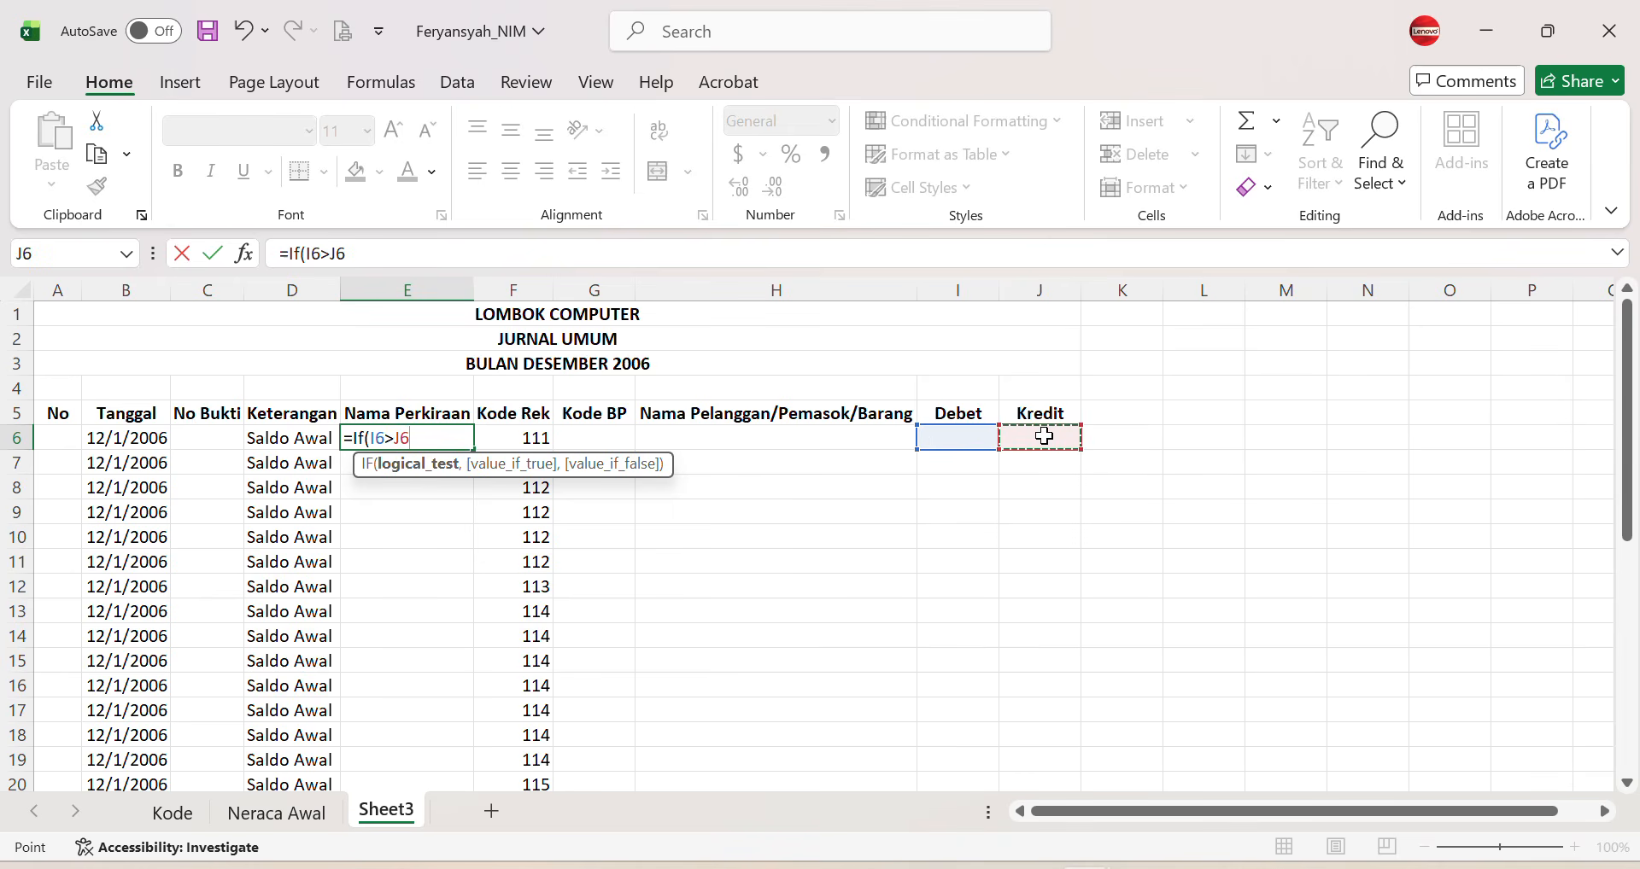
Step: Begin a VLOOKUP on F6 as the IF formula's true result, using a comma instead of a semicolon after J6
{"action": "type", "text": ";Vl"}
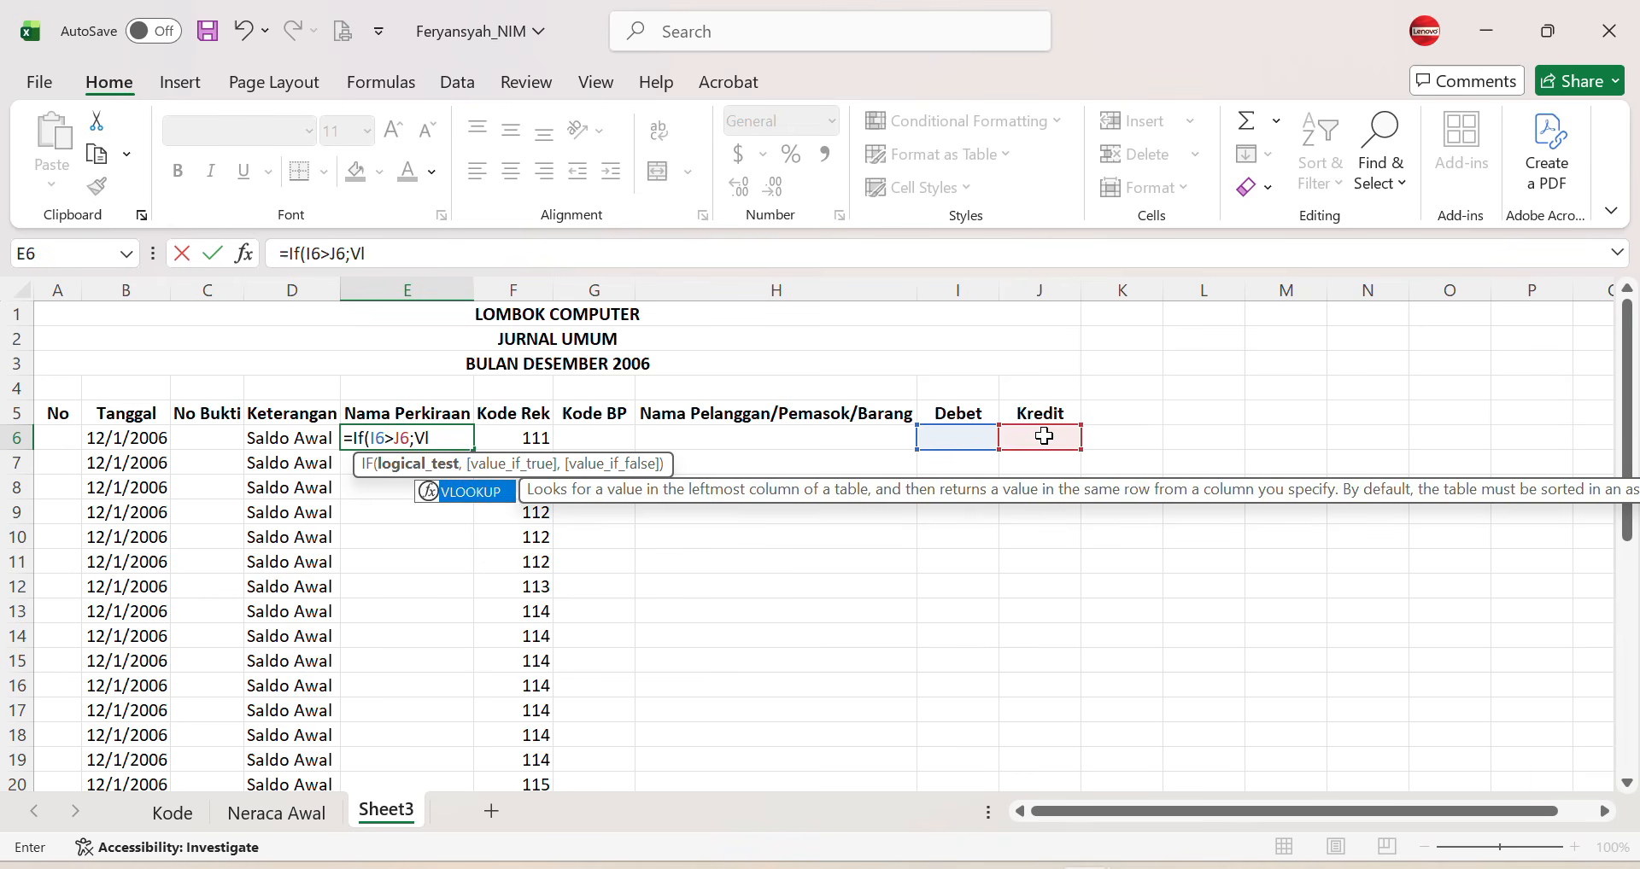
{"action": "type", "text": "ookup"}
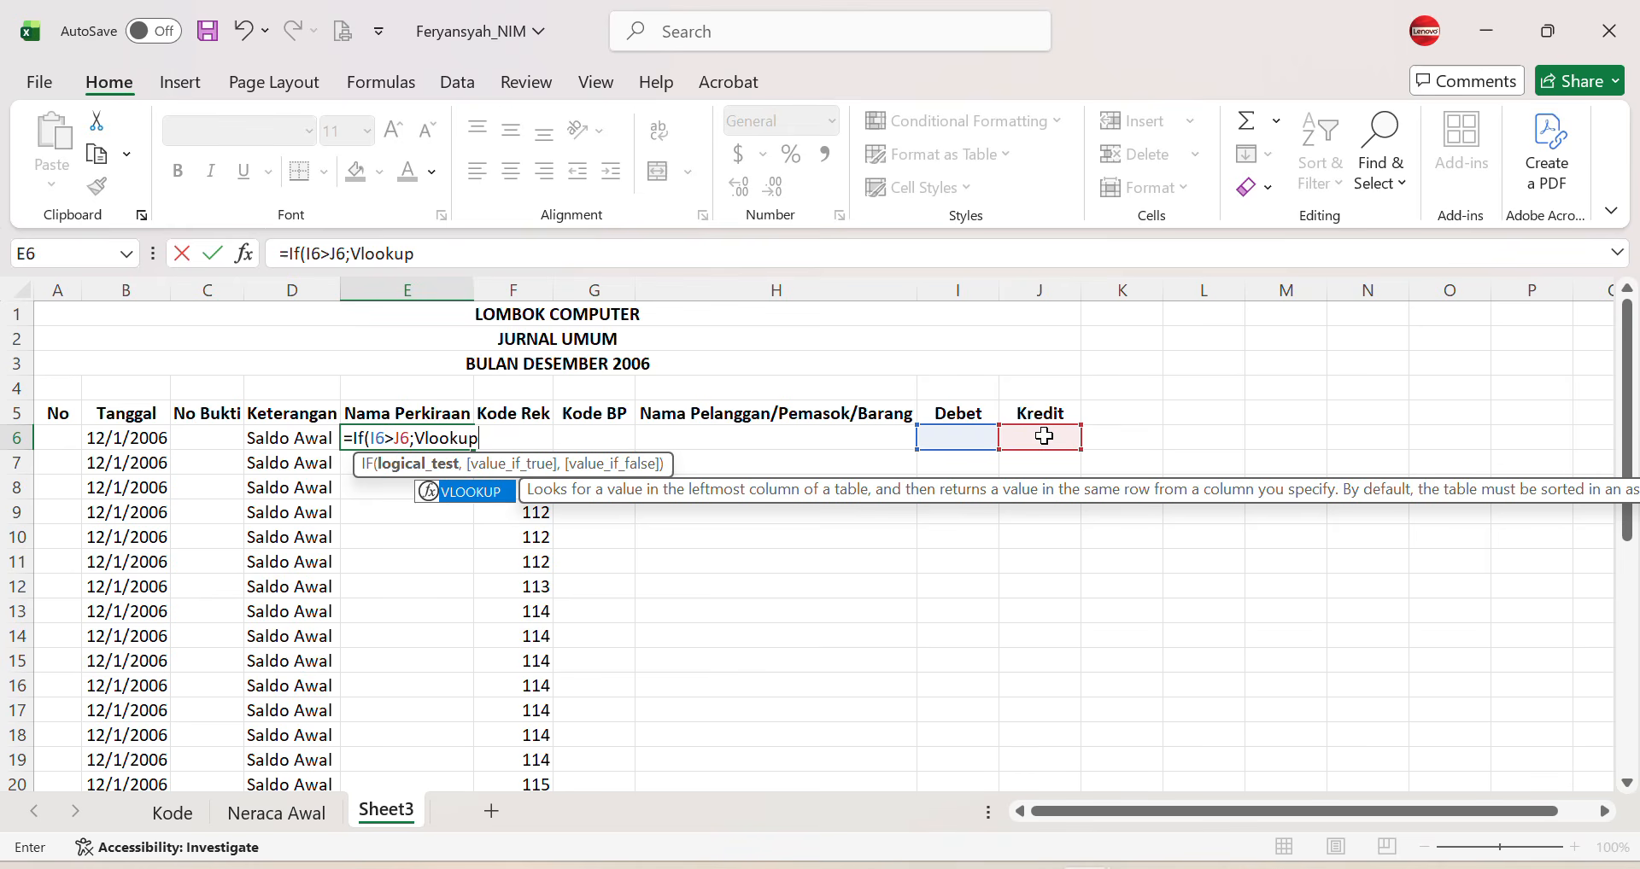
{"action": "type", "text": "("}
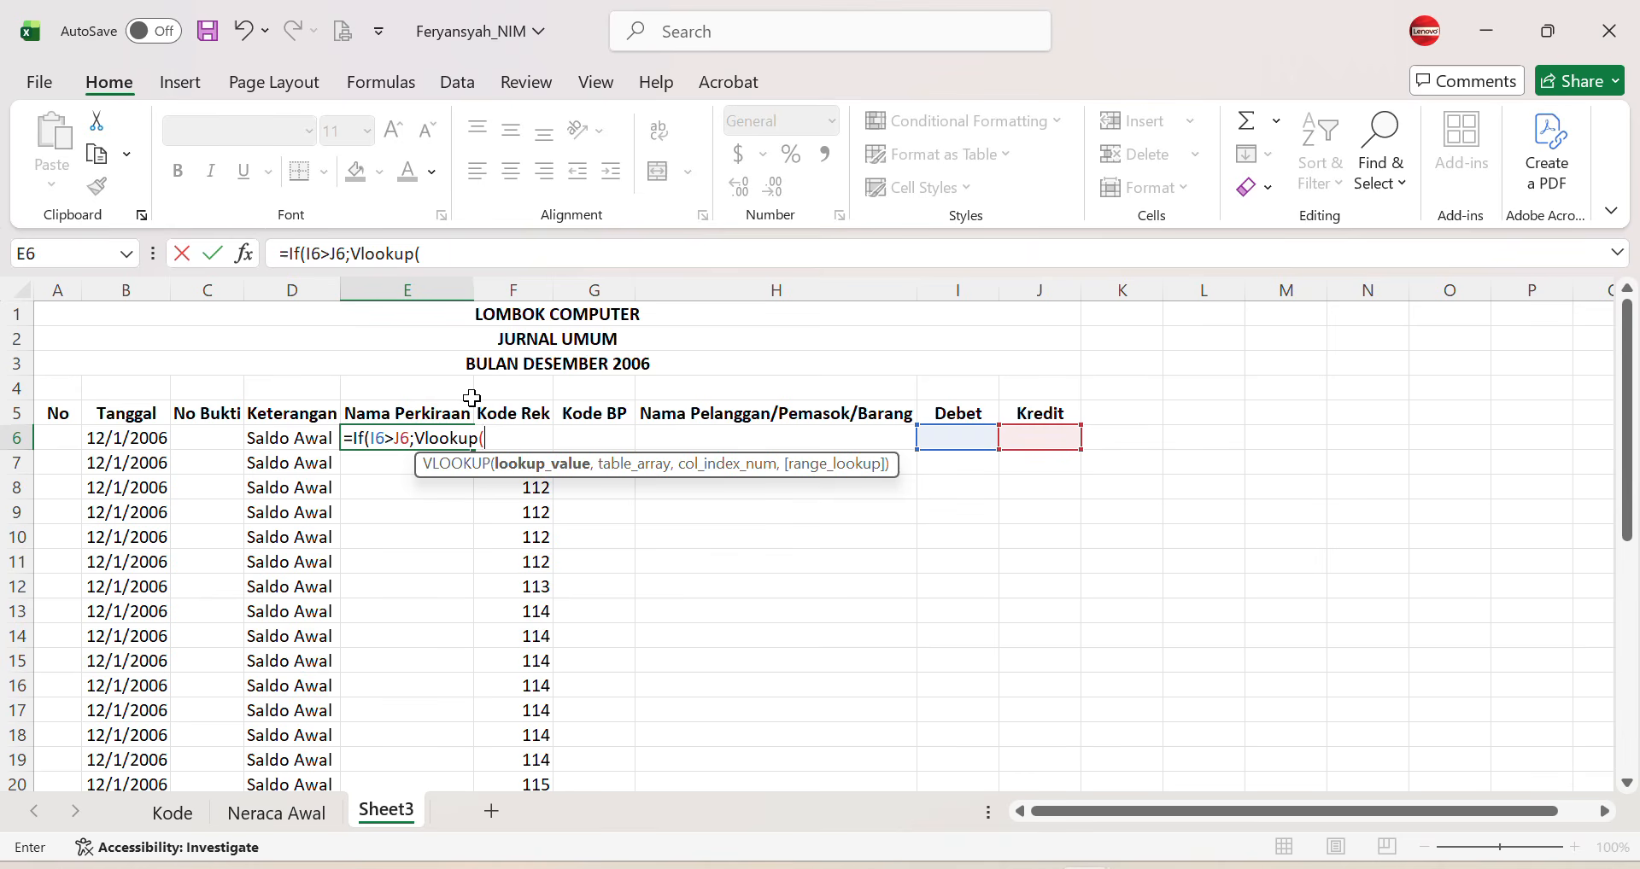
{"action": "type", "text": "f6,"}
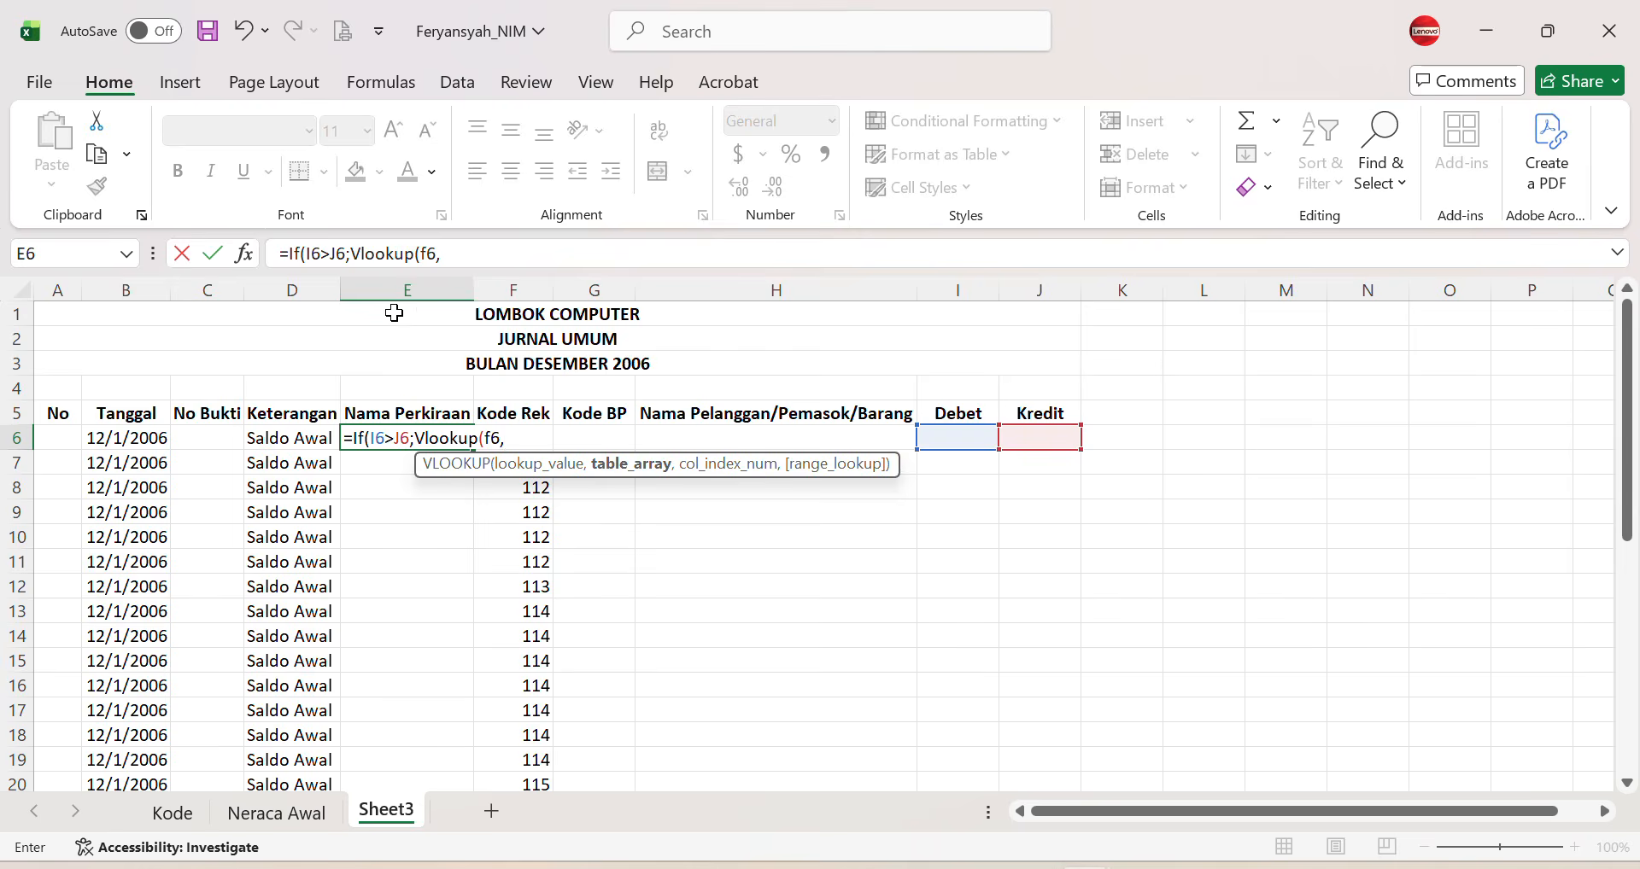
{"action": "left_click", "coordinate": [354, 254]}
{"action": "key", "text": "BackSpace"}
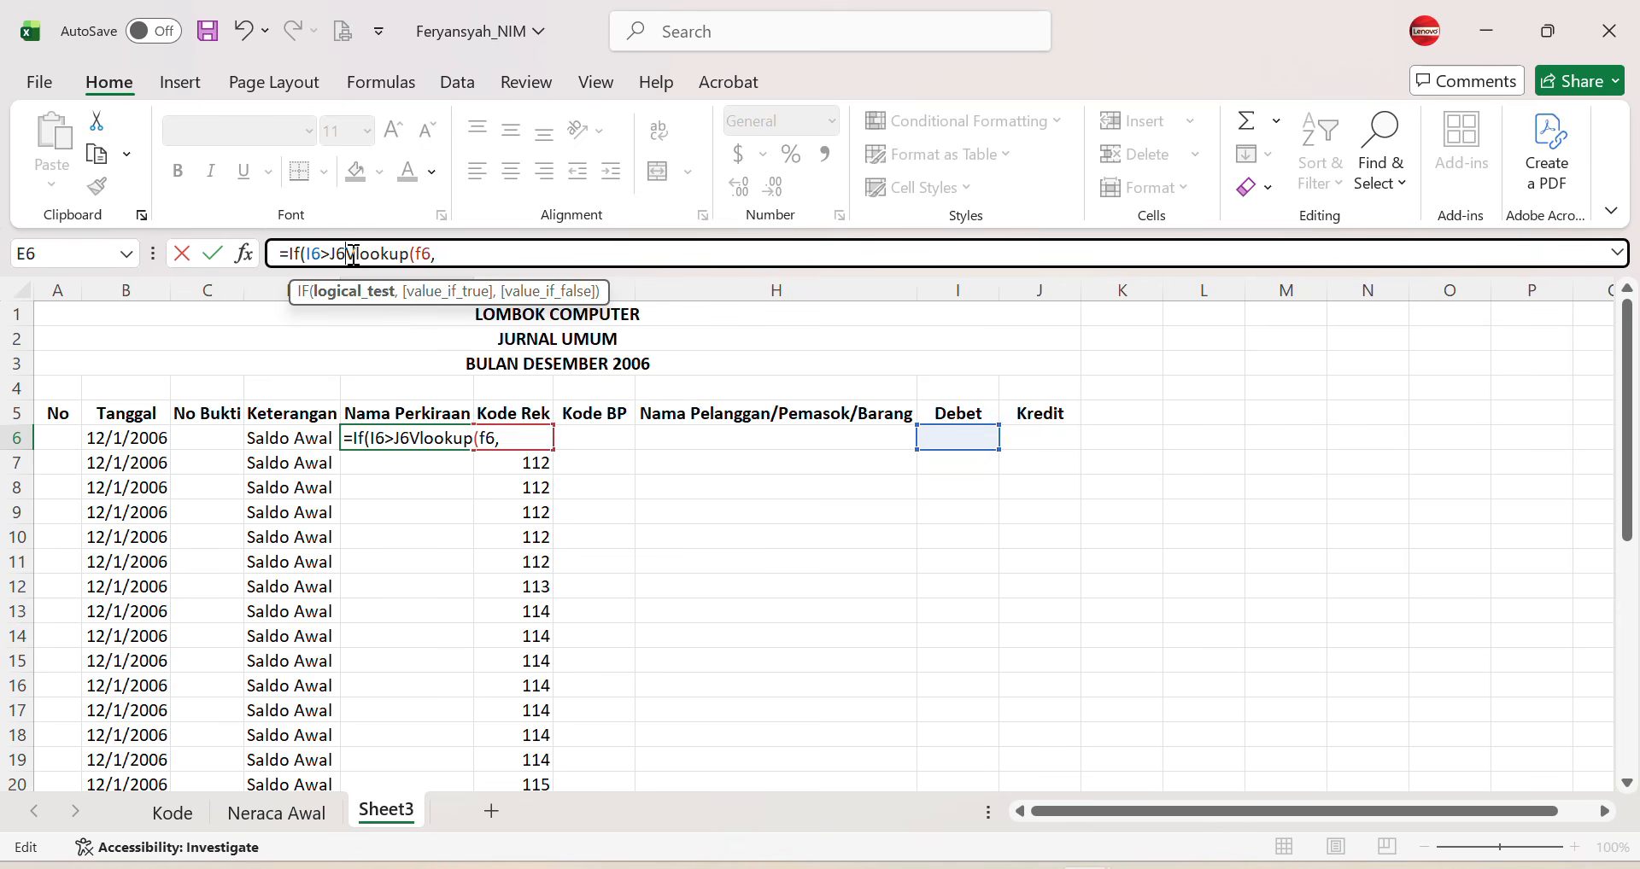
{"action": "type", "text": ","}
Step: Complete the true-result VLOOKUP with the Kode_Rek range, column index 2 and match type 0
{"action": "left_click", "coordinate": [457, 248]}
{"action": "type", "text": "kode"}
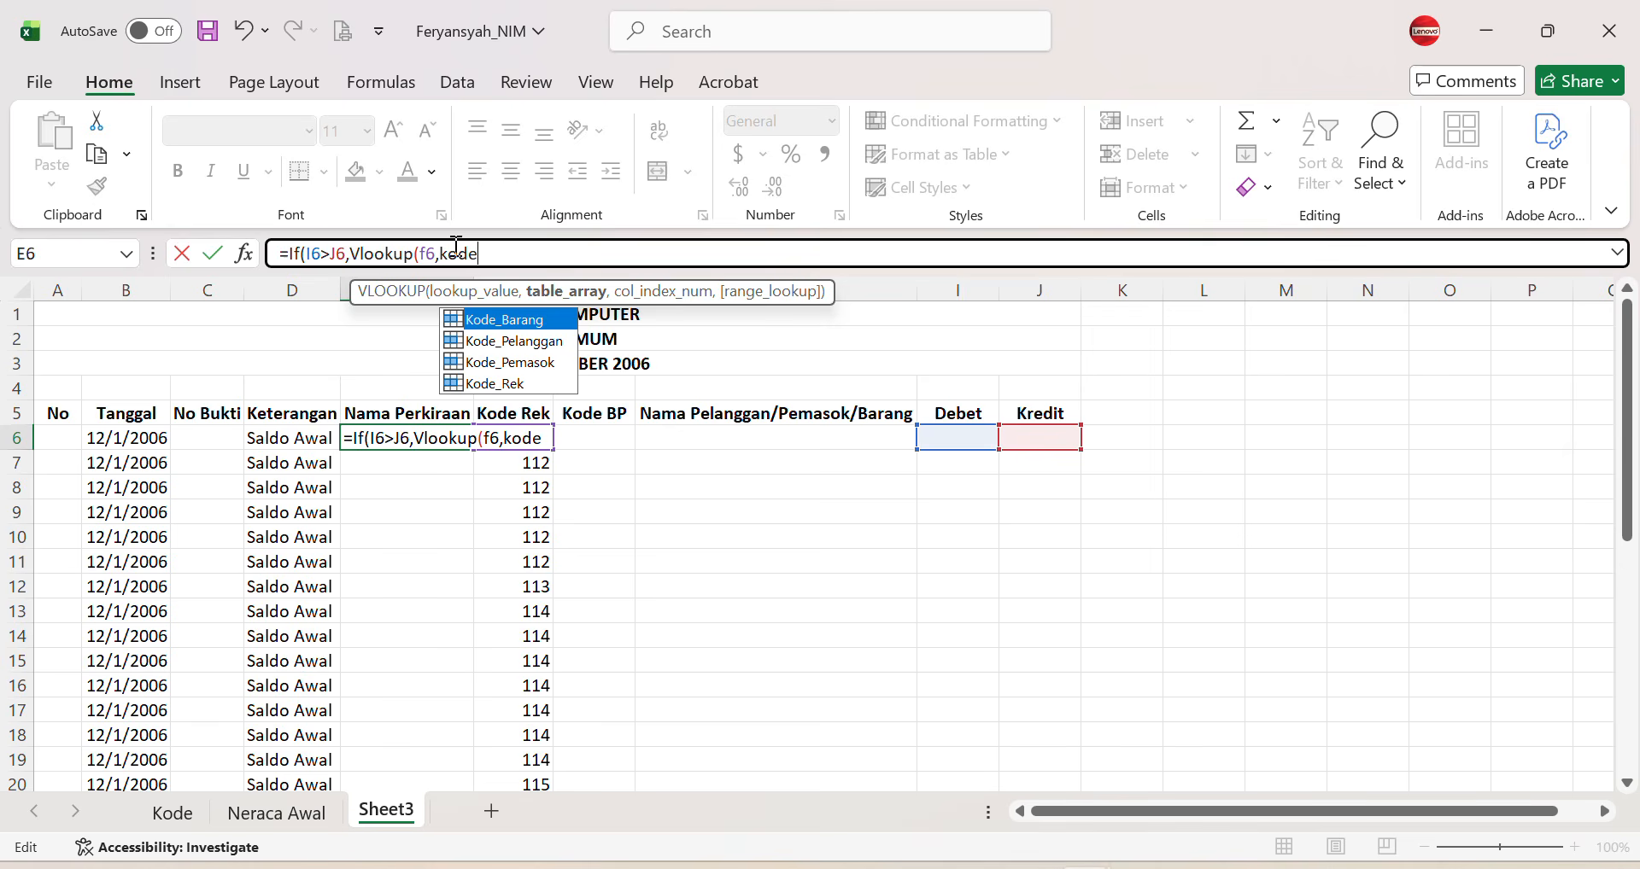
{"action": "double_click", "coordinate": [506, 386]}
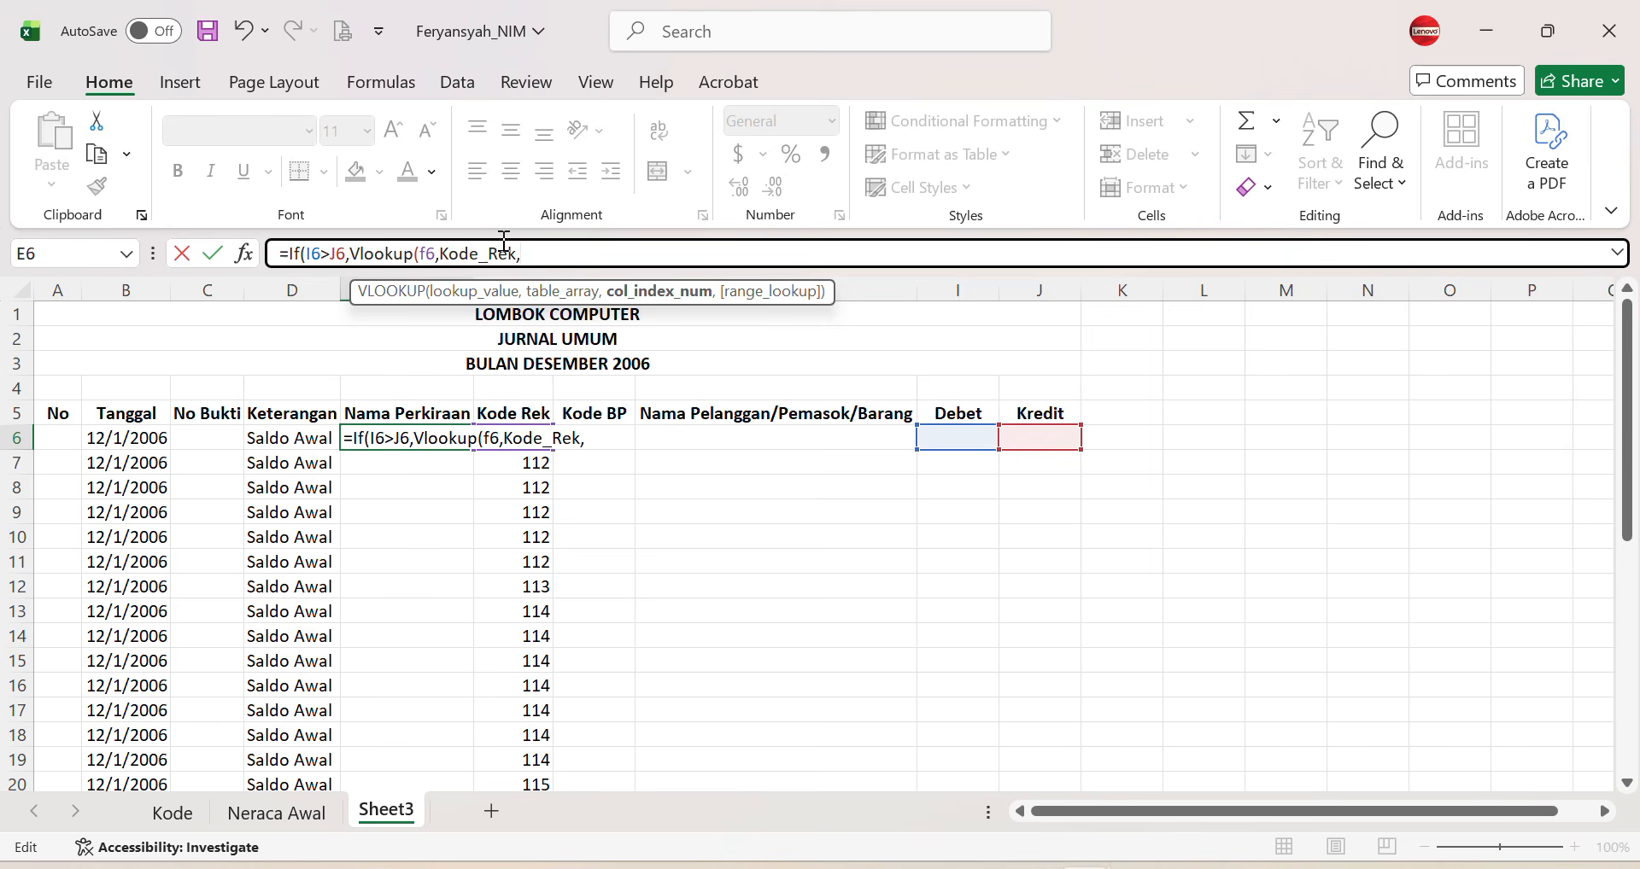
{"action": "type", "text": "2,"}
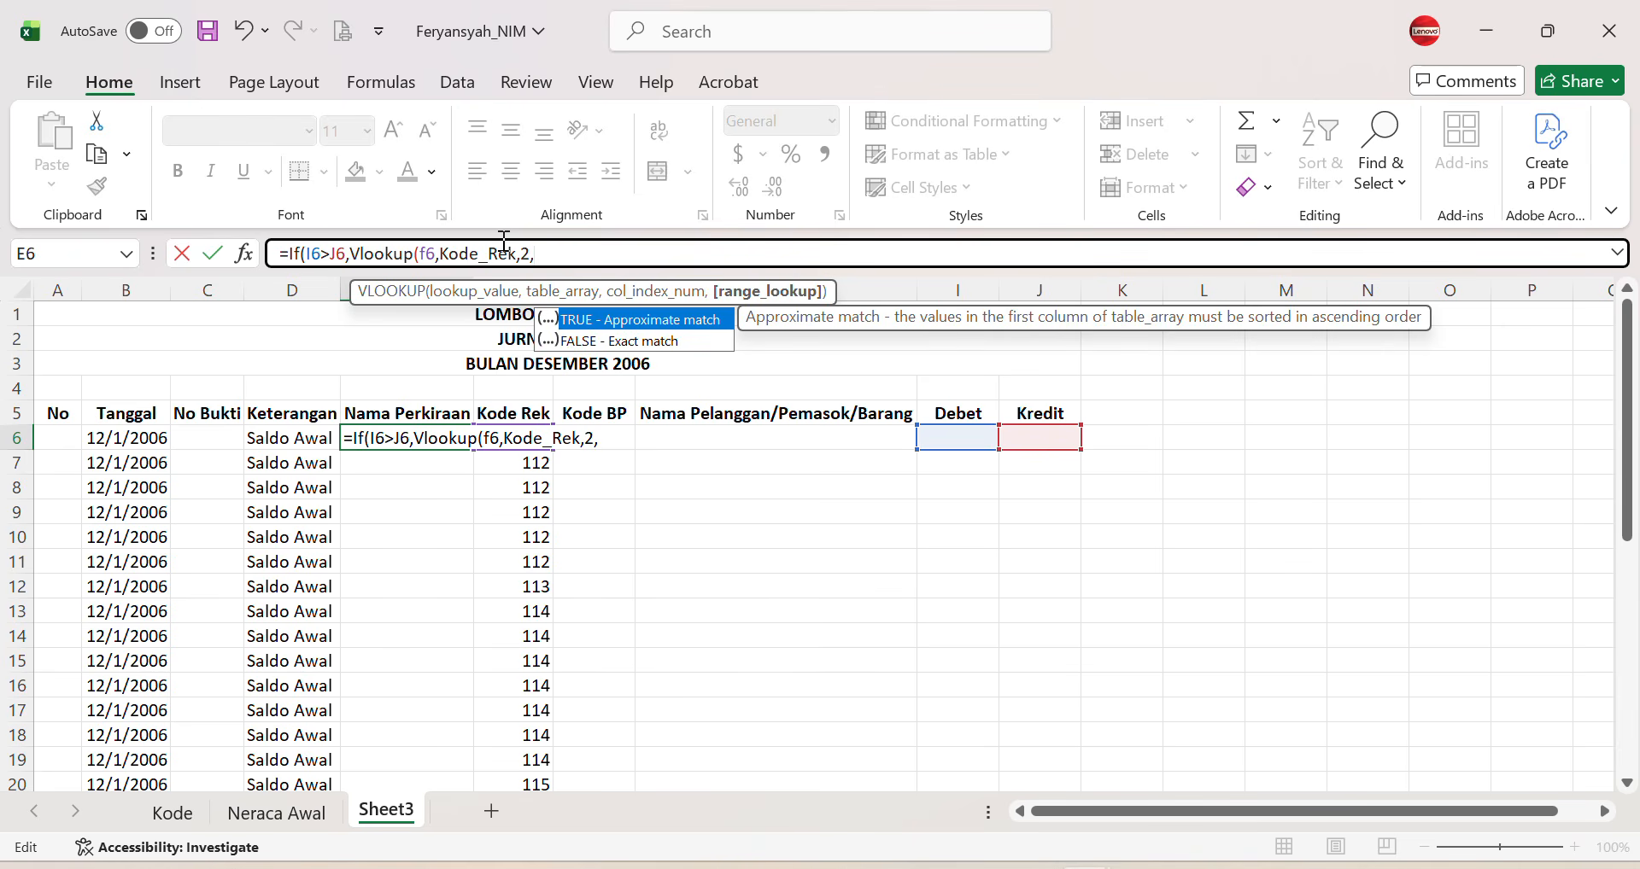
{"action": "type", "text": "0)"}
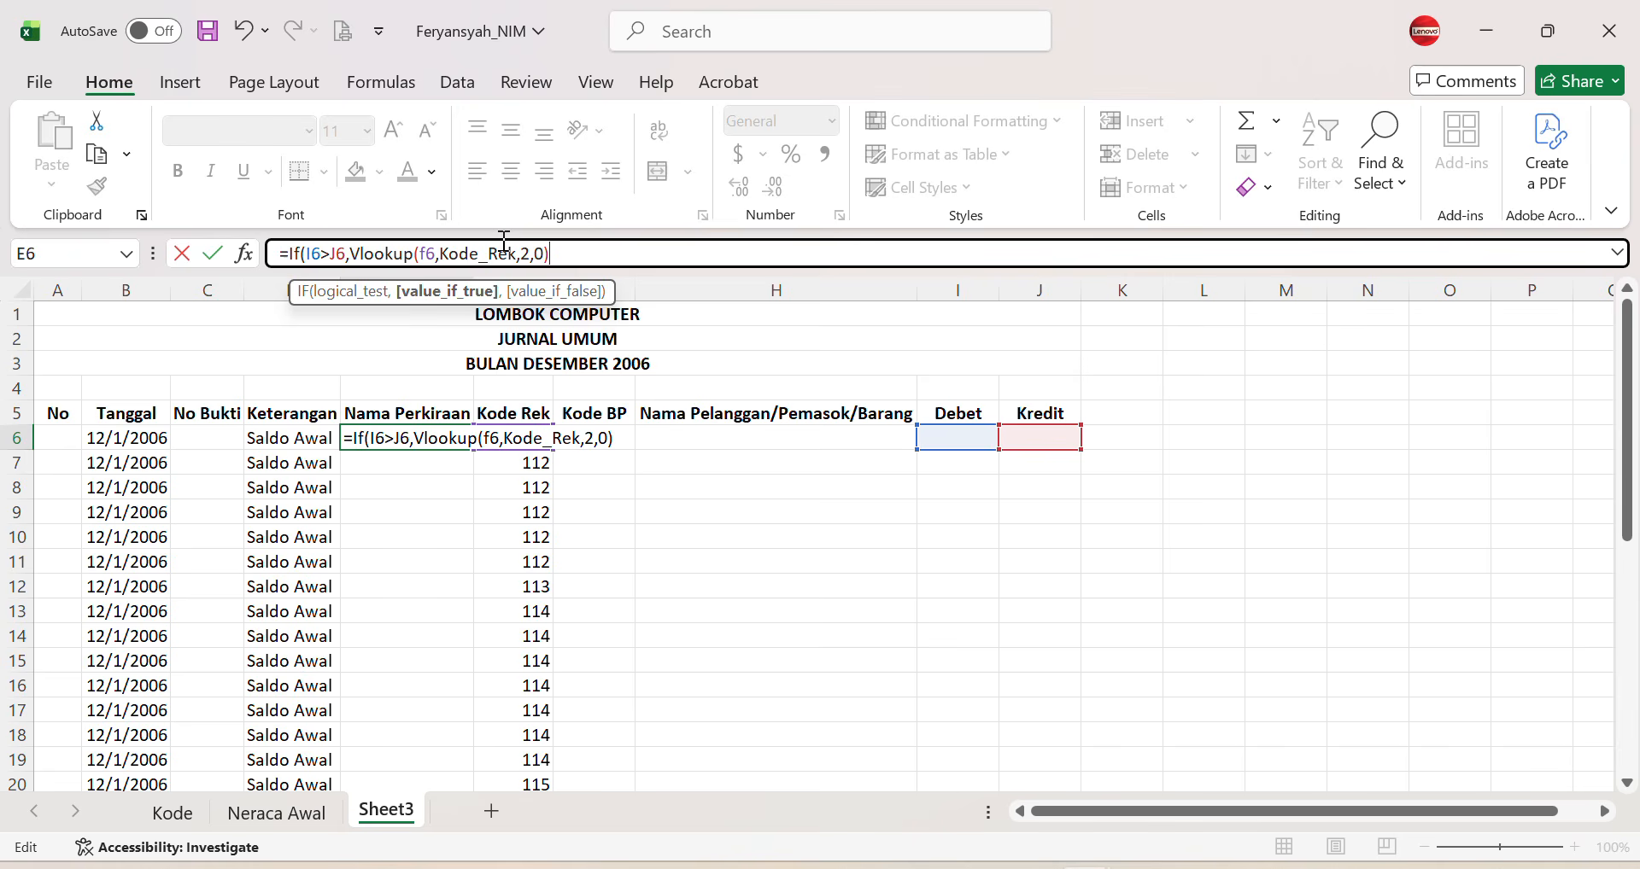
Step: Set the IF formula's false result to quoted indent spaces joined by & to VLOOKUP(F6,Kode_Barang,2,0), and enter the formula
{"action": "type", "text": ","}
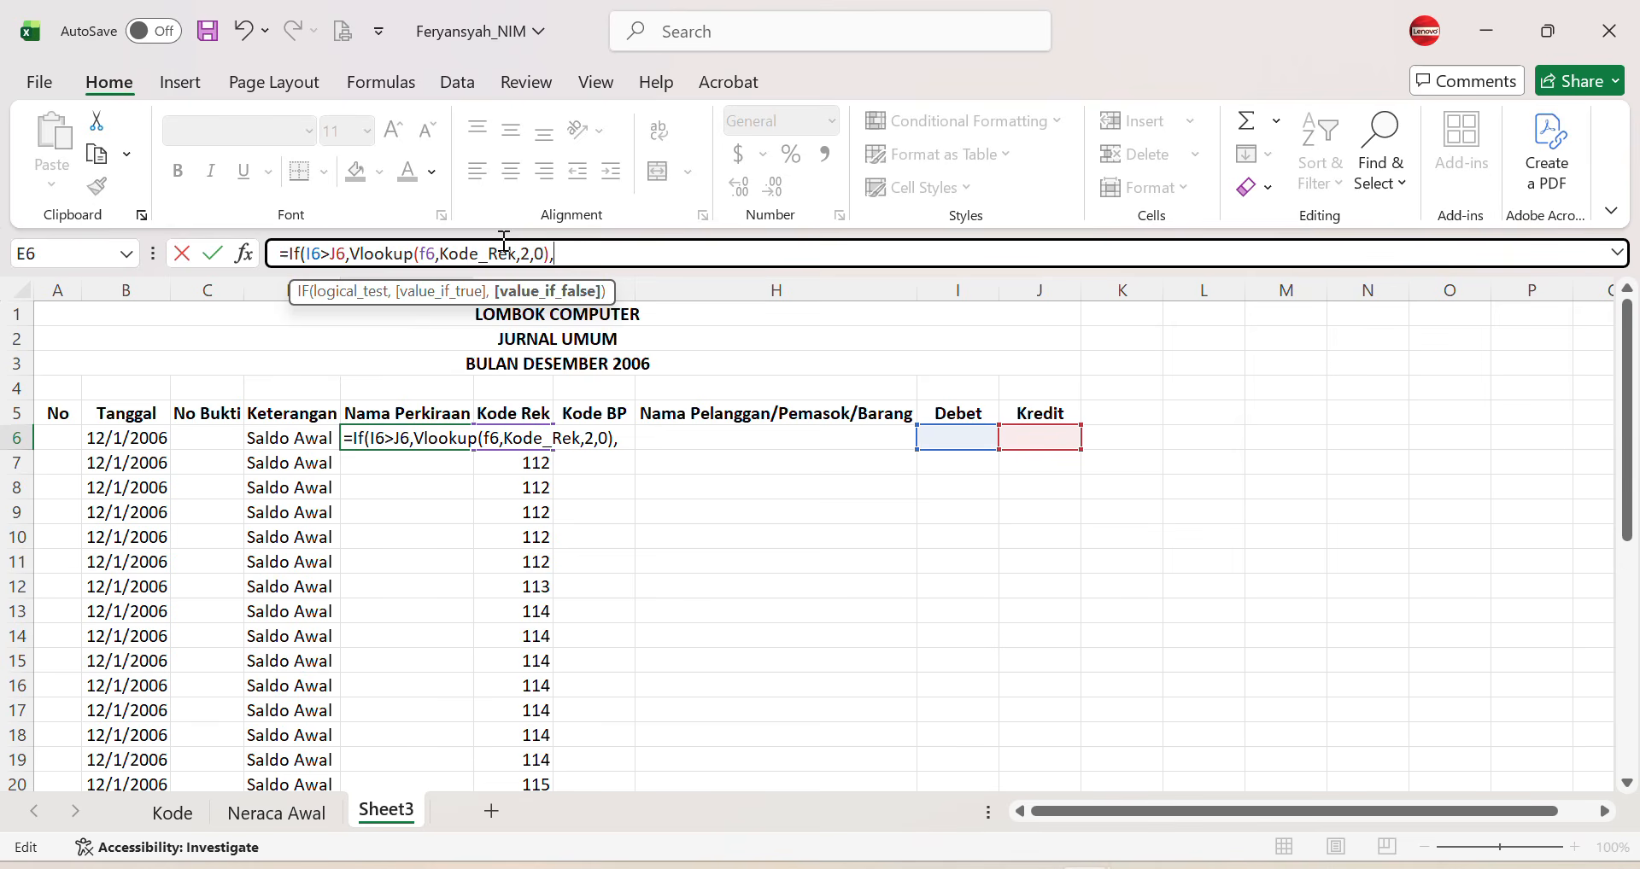
{"action": "type", "text": "\""}
{"action": "type", "text": "\"&vlookup(f6,ko"}
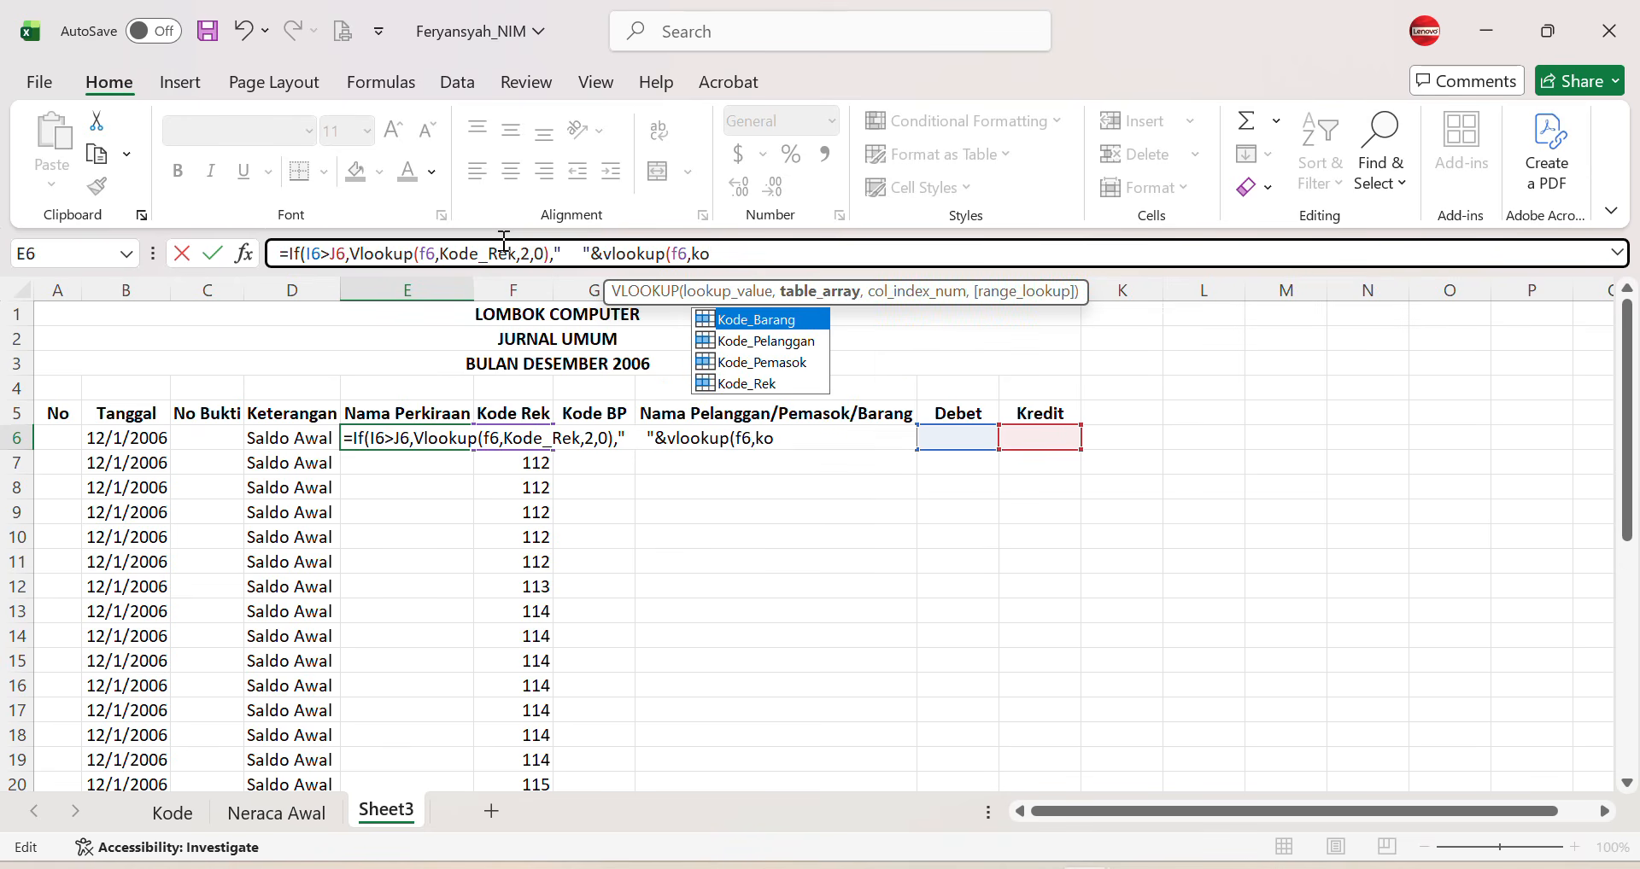
{"action": "double_click", "coordinate": [786, 318]}
{"action": "type", "text": ","}
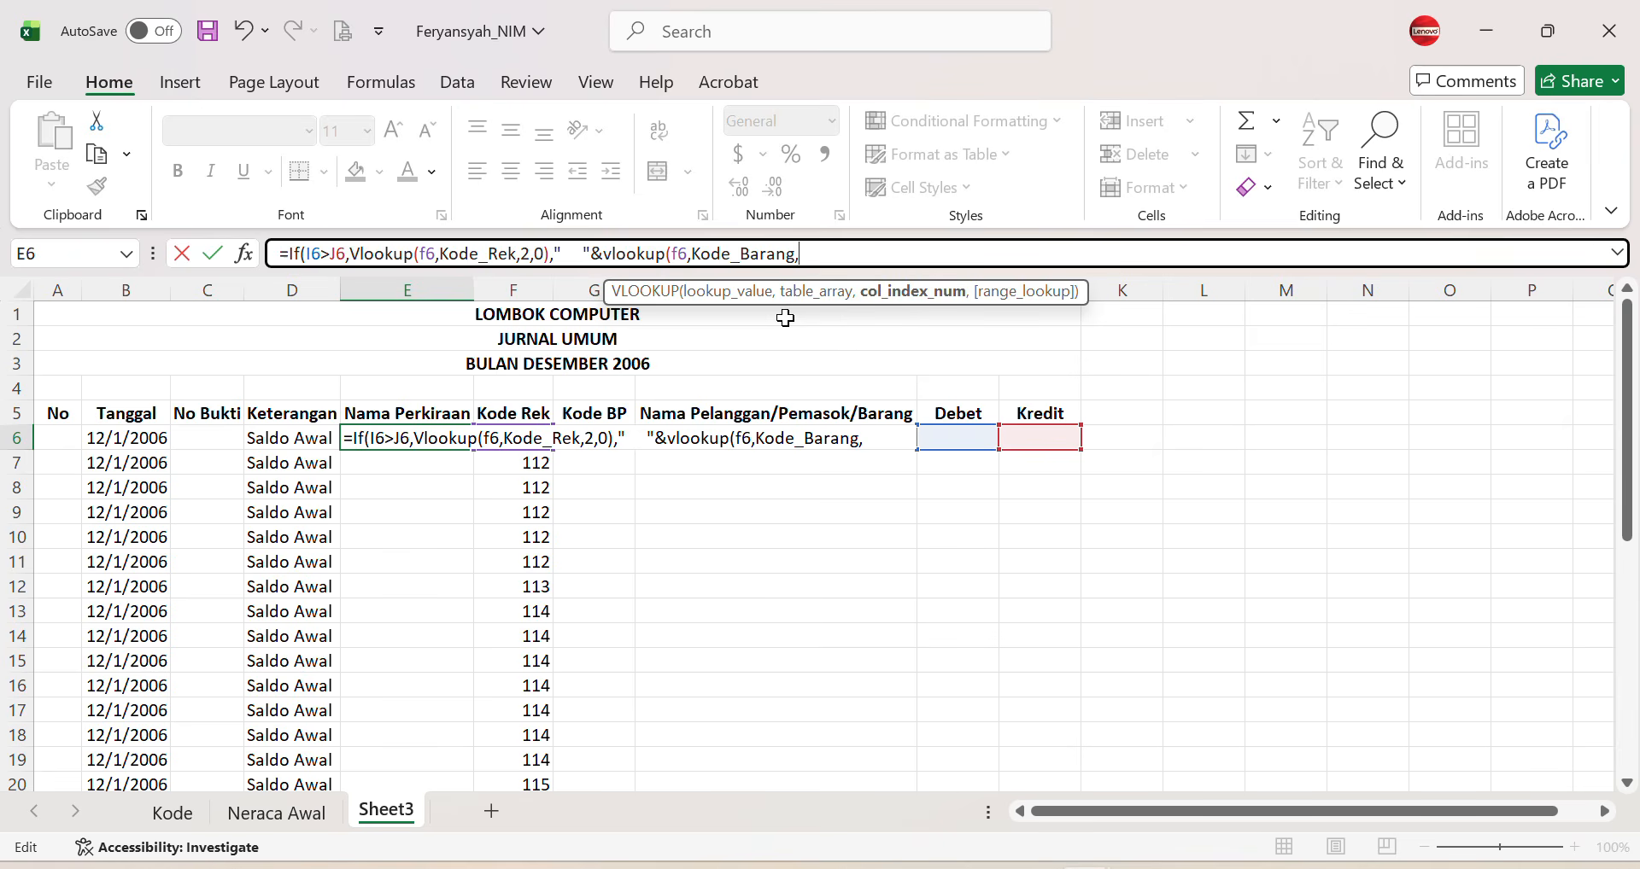
{"action": "type", "text": "2,0))"}
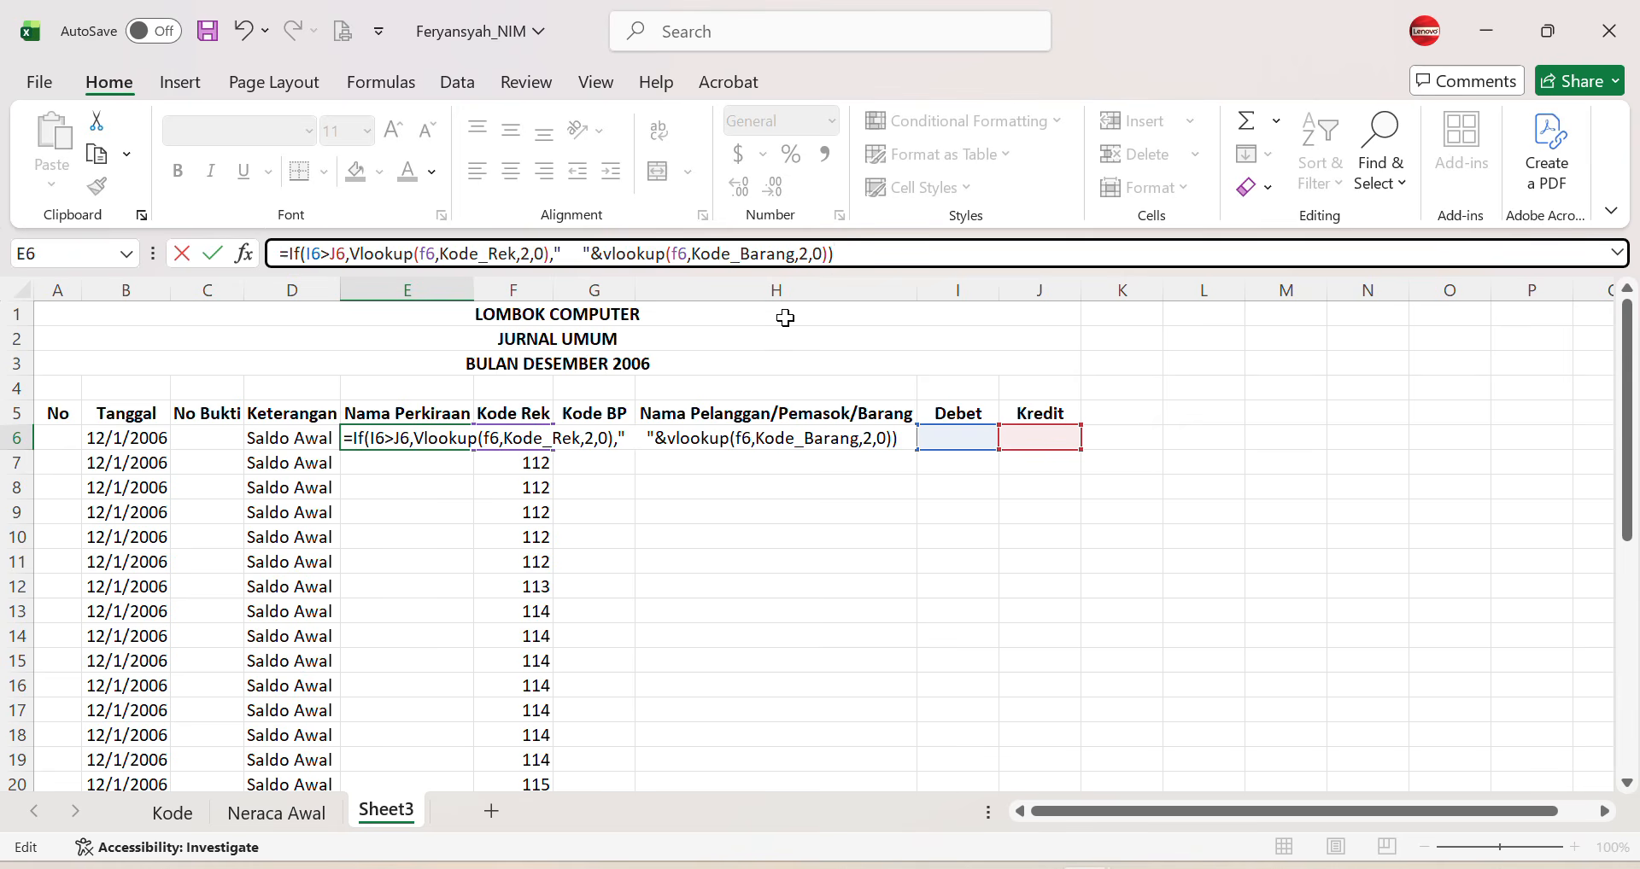
{"action": "key", "text": "Return"}
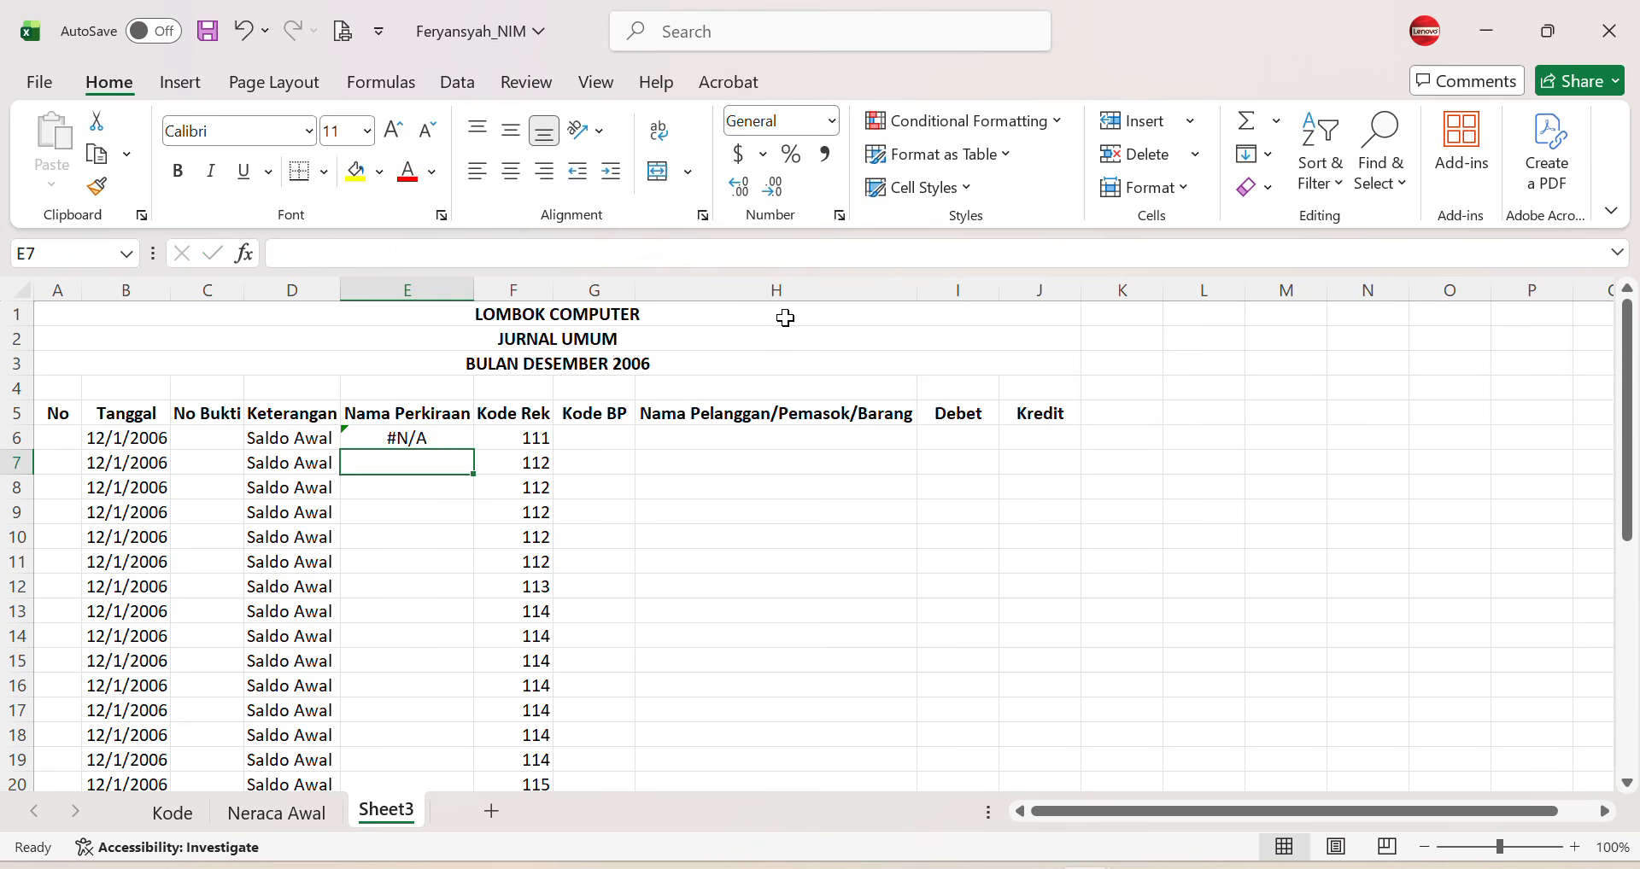
{"action": "left_click", "coordinate": [422, 439]}
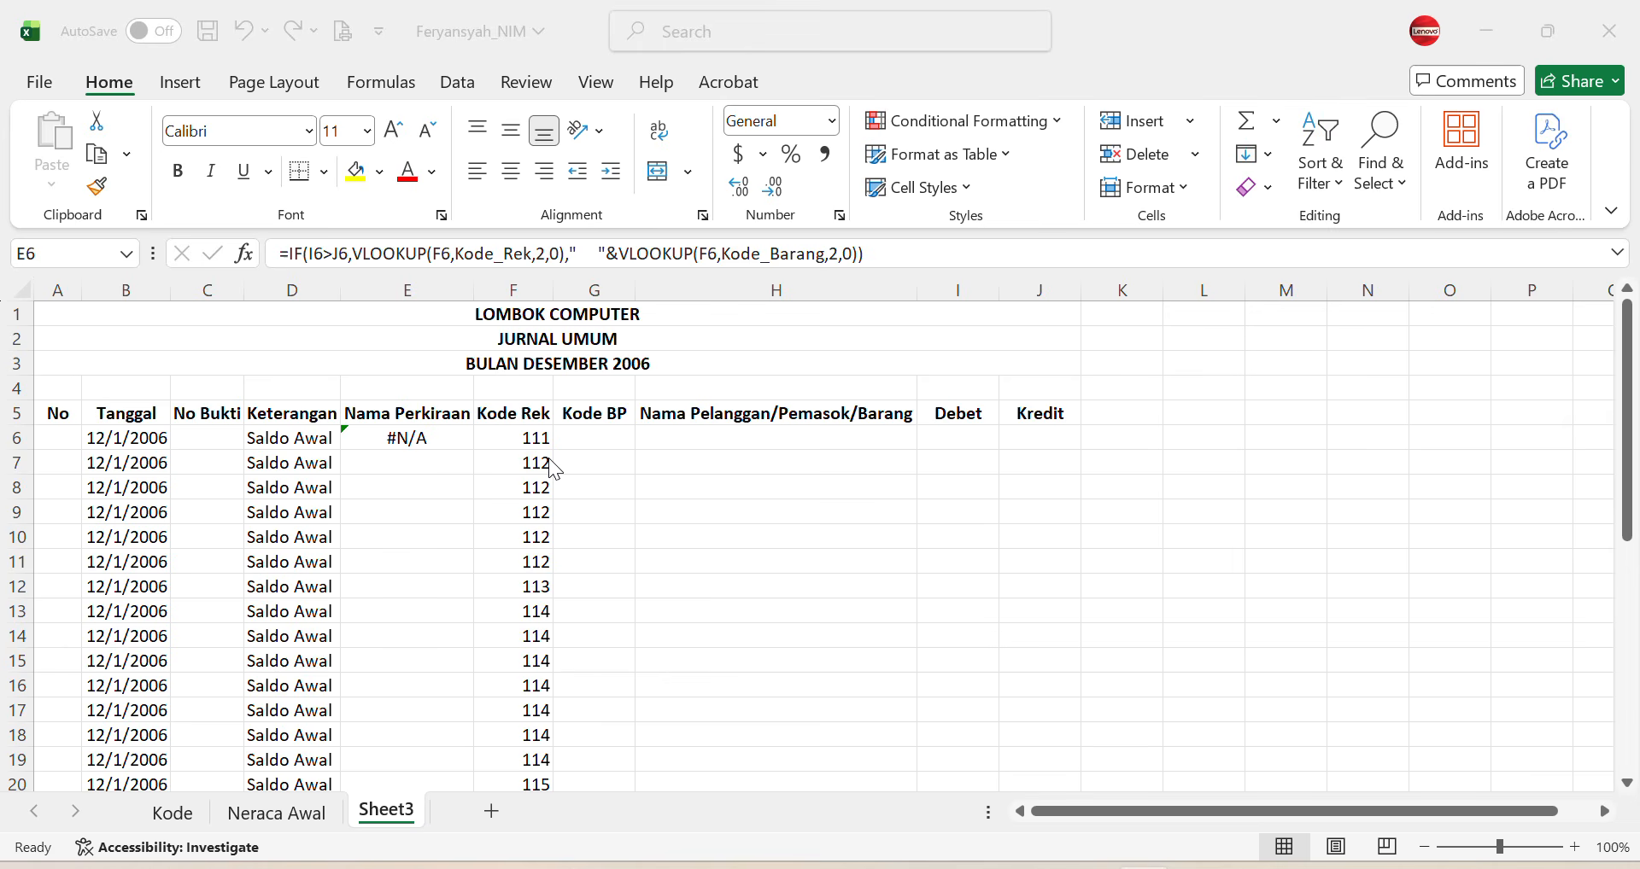
{"action": "left_click", "coordinate": [423, 439]}
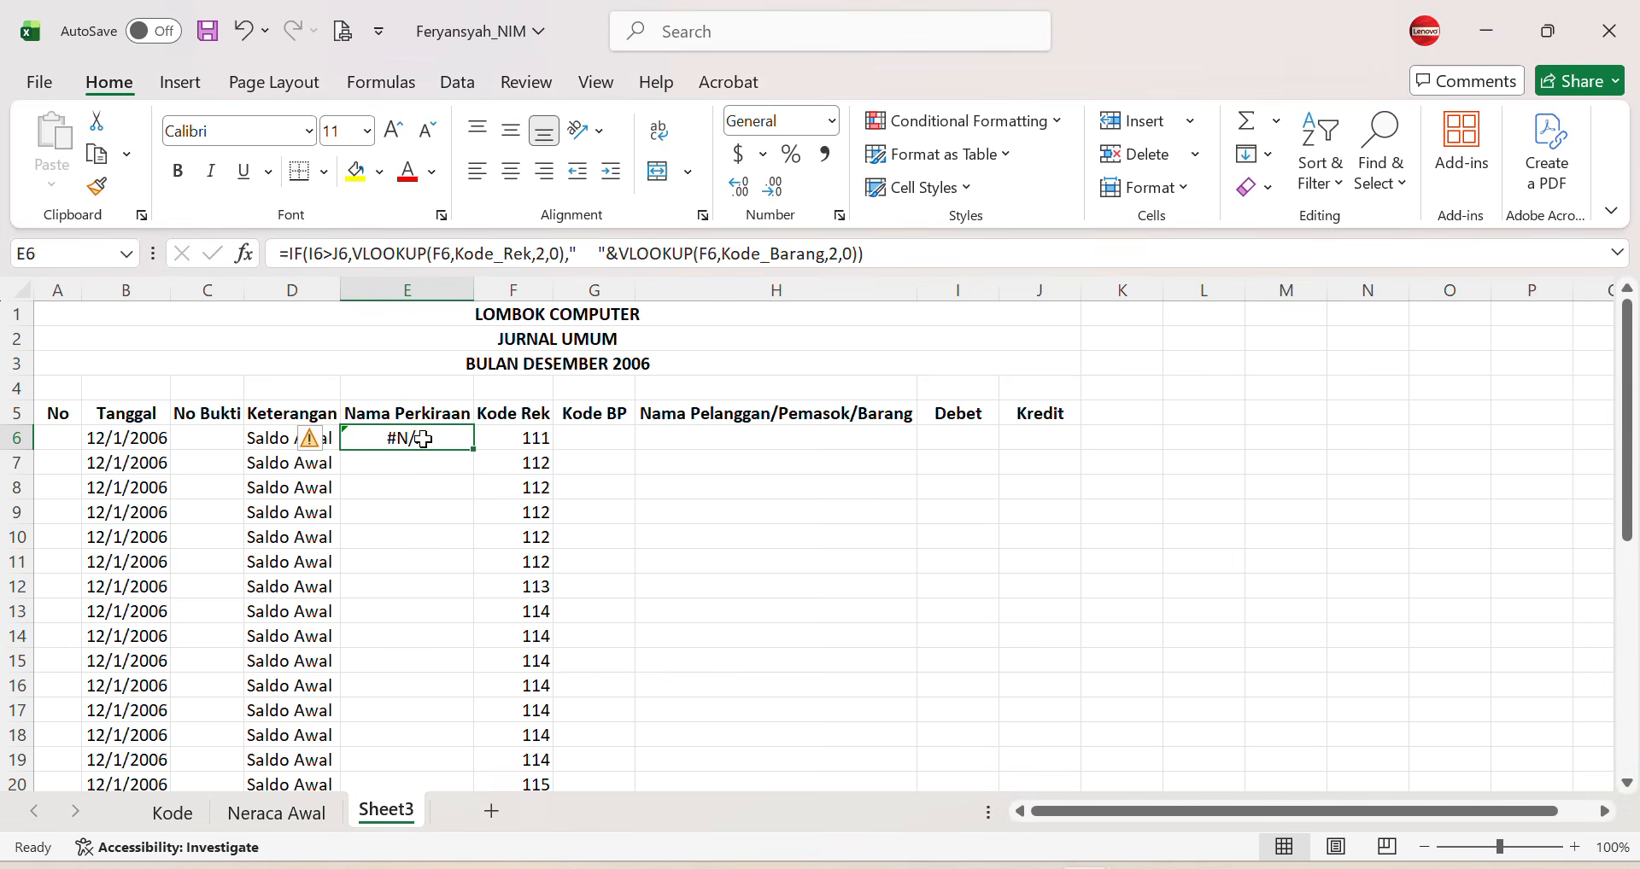
{"action": "left_click", "coordinate": [966, 441]}
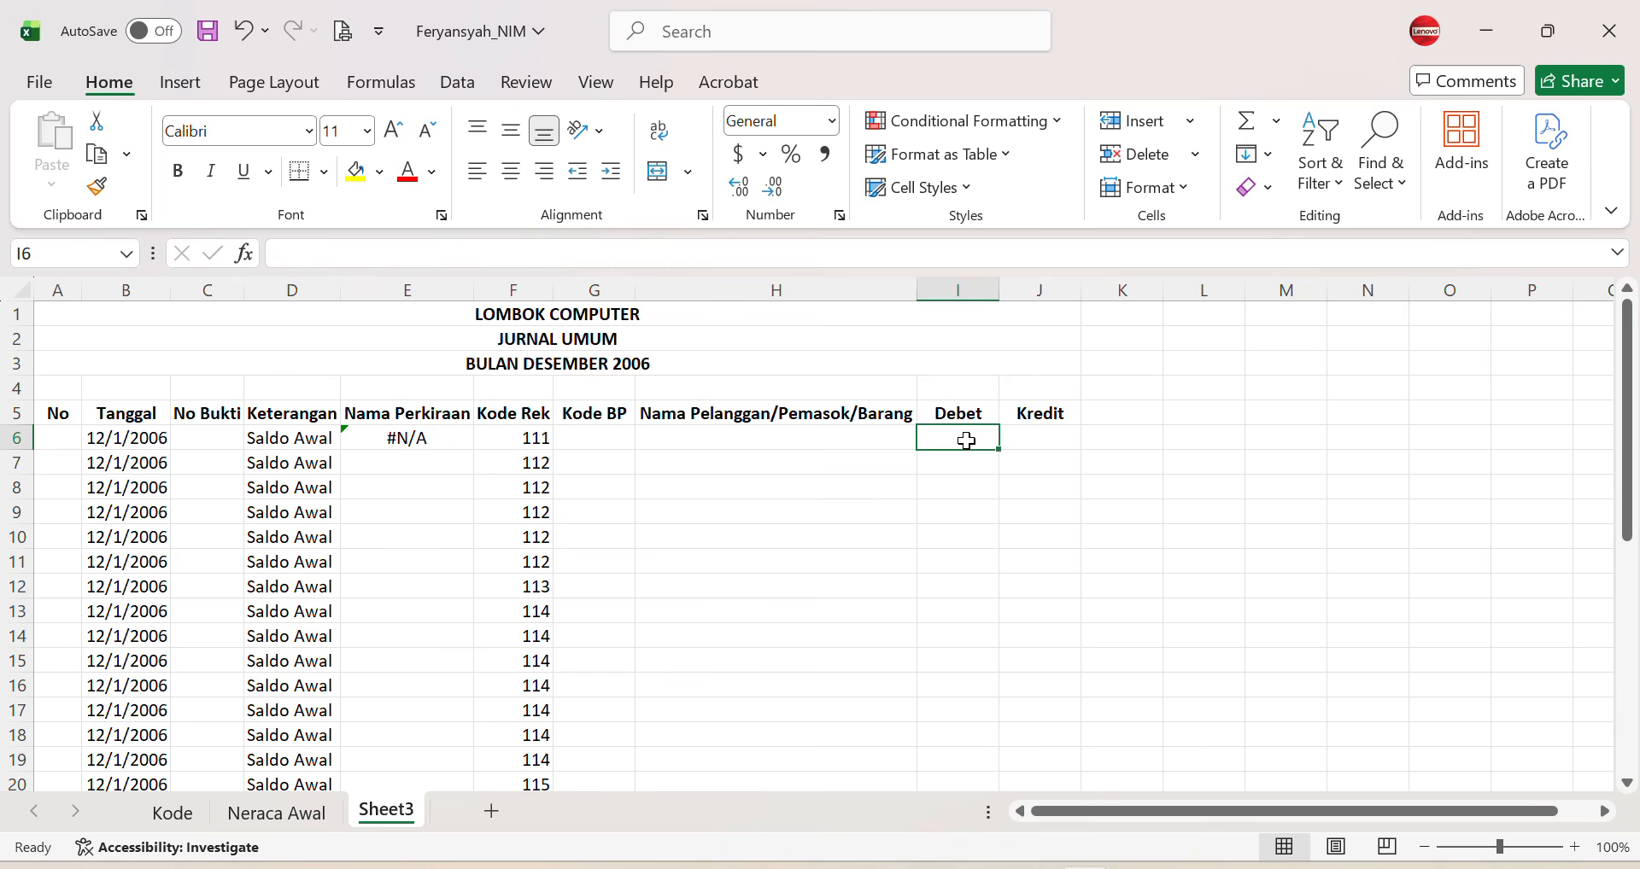
Step: Enter 0 under both Debet and Kredit in row 6
{"action": "type", "text": "0"}
{"action": "key", "text": "Right"}
{"action": "type", "text": "0"}
{"action": "key", "text": "Right"}
{"action": "key", "text": "Down"}
{"action": "key", "text": "Up"}
Step: Copy the zeros in I6:J6 down both columns through row 111
{"action": "key", "text": "Left"}
{"action": "key", "text": "Left"}
{"action": "key", "text": "shift+Right"}
{"action": "key", "text": "ctrl+c"}
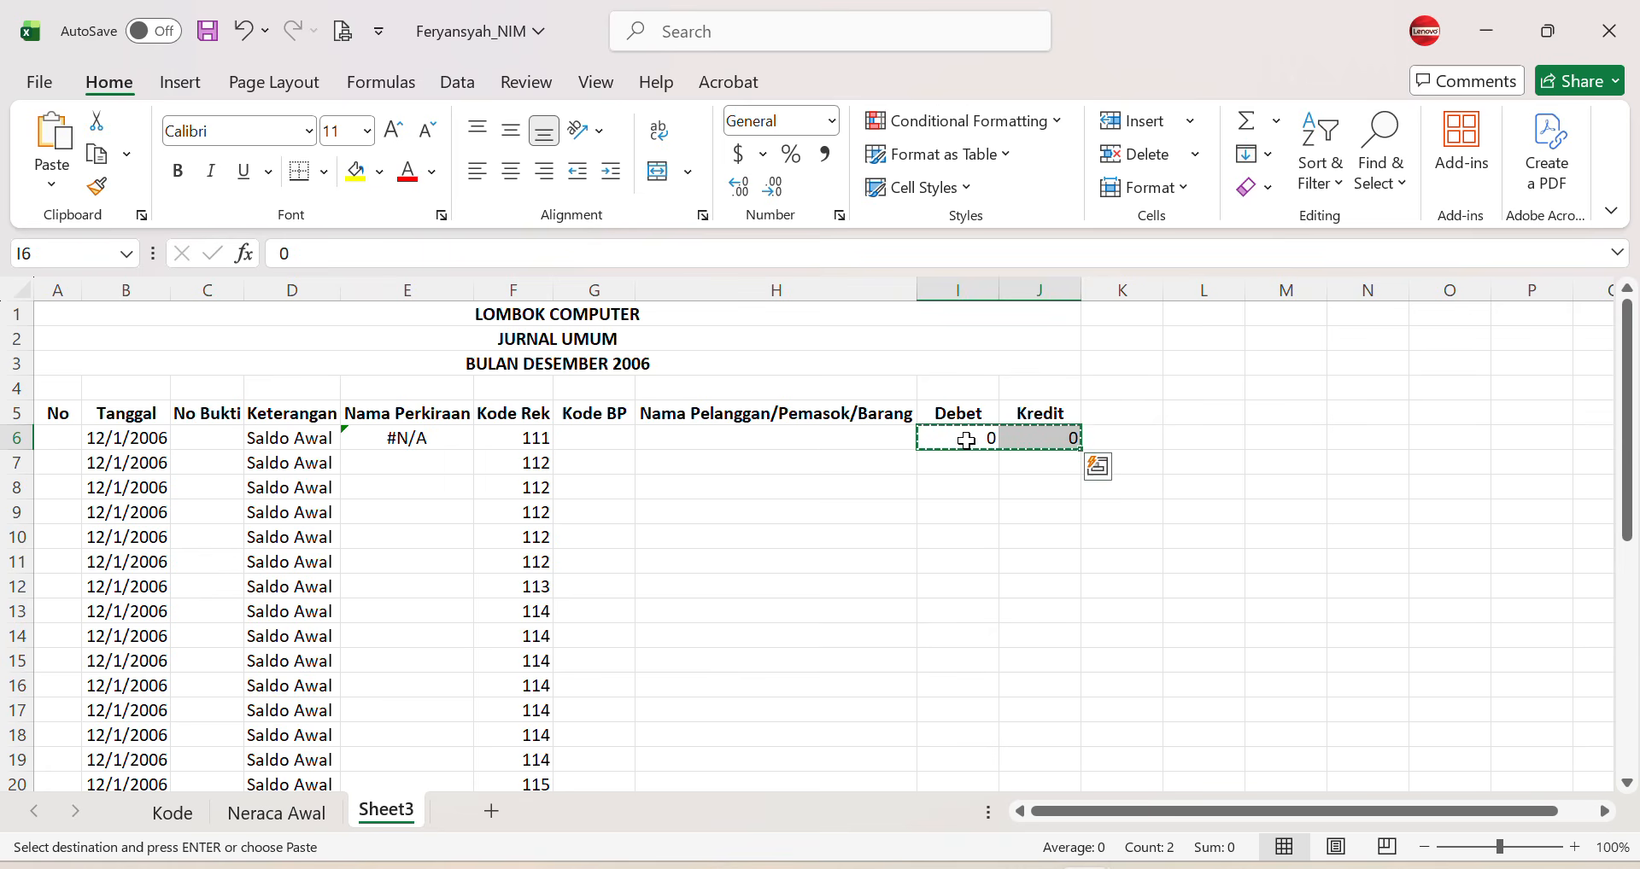
{"action": "mouse_move", "coordinate": [940, 469]}
{"action": "left_mouse_down"}
{"action": "mouse_move", "coordinate": [944, 680]}
{"action": "mouse_move", "coordinate": [1003, 761]}
{"action": "mouse_move", "coordinate": [1000, 799]}
{"action": "mouse_move", "coordinate": [983, 798]}
{"action": "mouse_move", "coordinate": [957, 656]}
{"action": "mouse_move", "coordinate": [955, 854]}
{"action": "mouse_move", "coordinate": [964, 701]}
{"action": "mouse_move", "coordinate": [977, 818]}
{"action": "mouse_move", "coordinate": [969, 716]}
{"action": "left_mouse_up"}
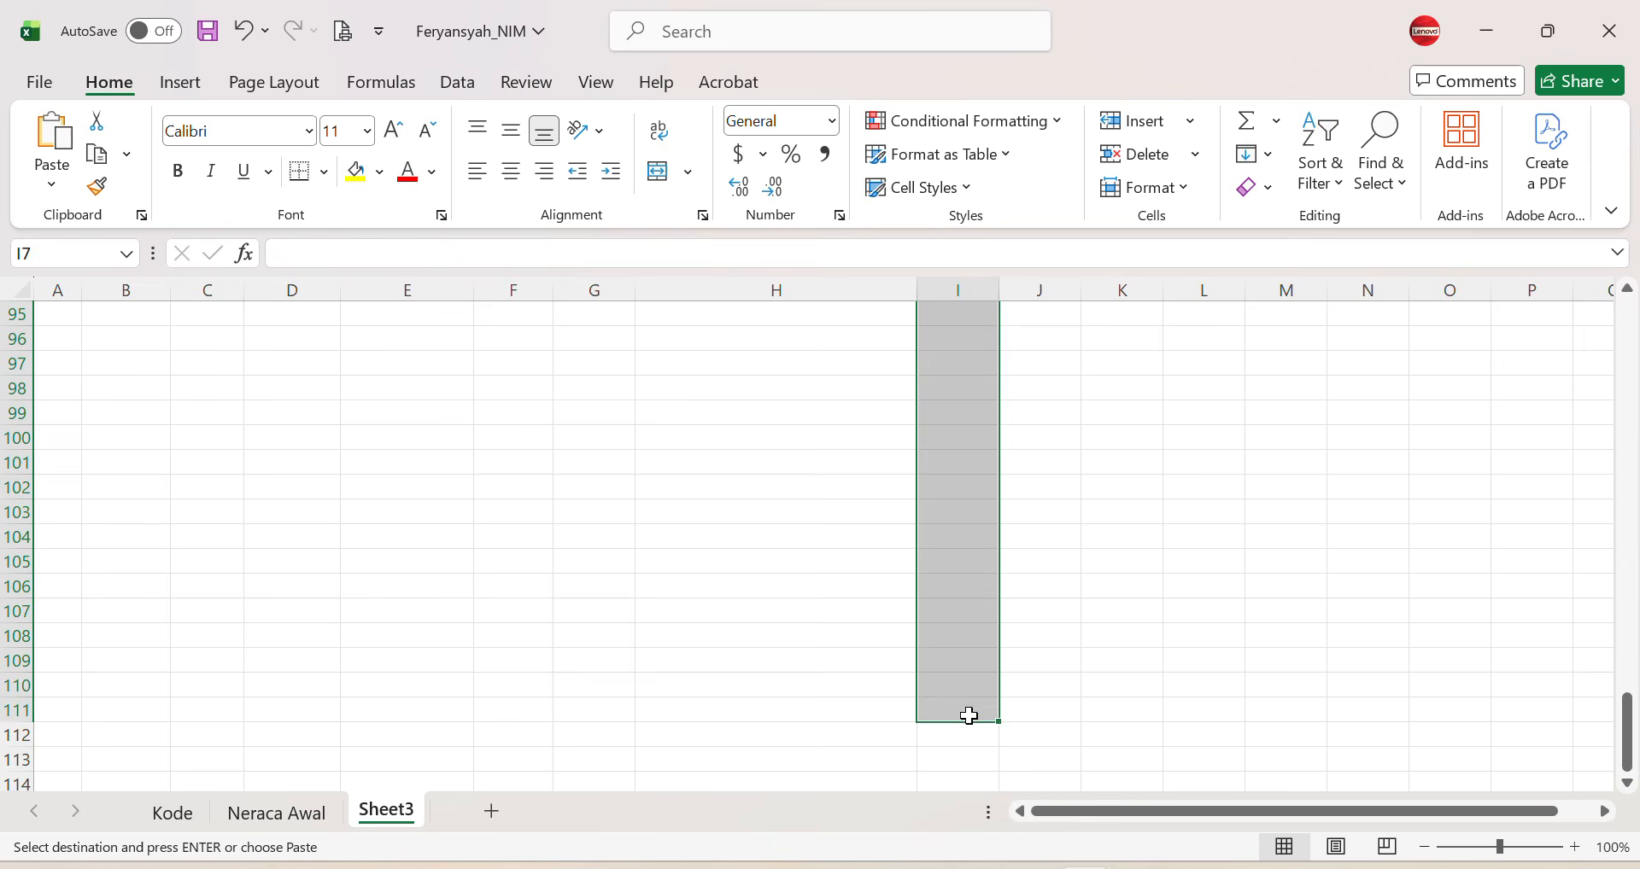
{"action": "key", "text": "Return"}
{"action": "scroll", "coordinate": [1037, 588], "scroll_direction": "down", "scroll_amount": 20}
{"action": "scroll", "coordinate": [1039, 590], "scroll_direction": "down", "scroll_amount": 10}
{"action": "scroll", "coordinate": [1039, 590], "scroll_direction": "up", "scroll_amount": 20}
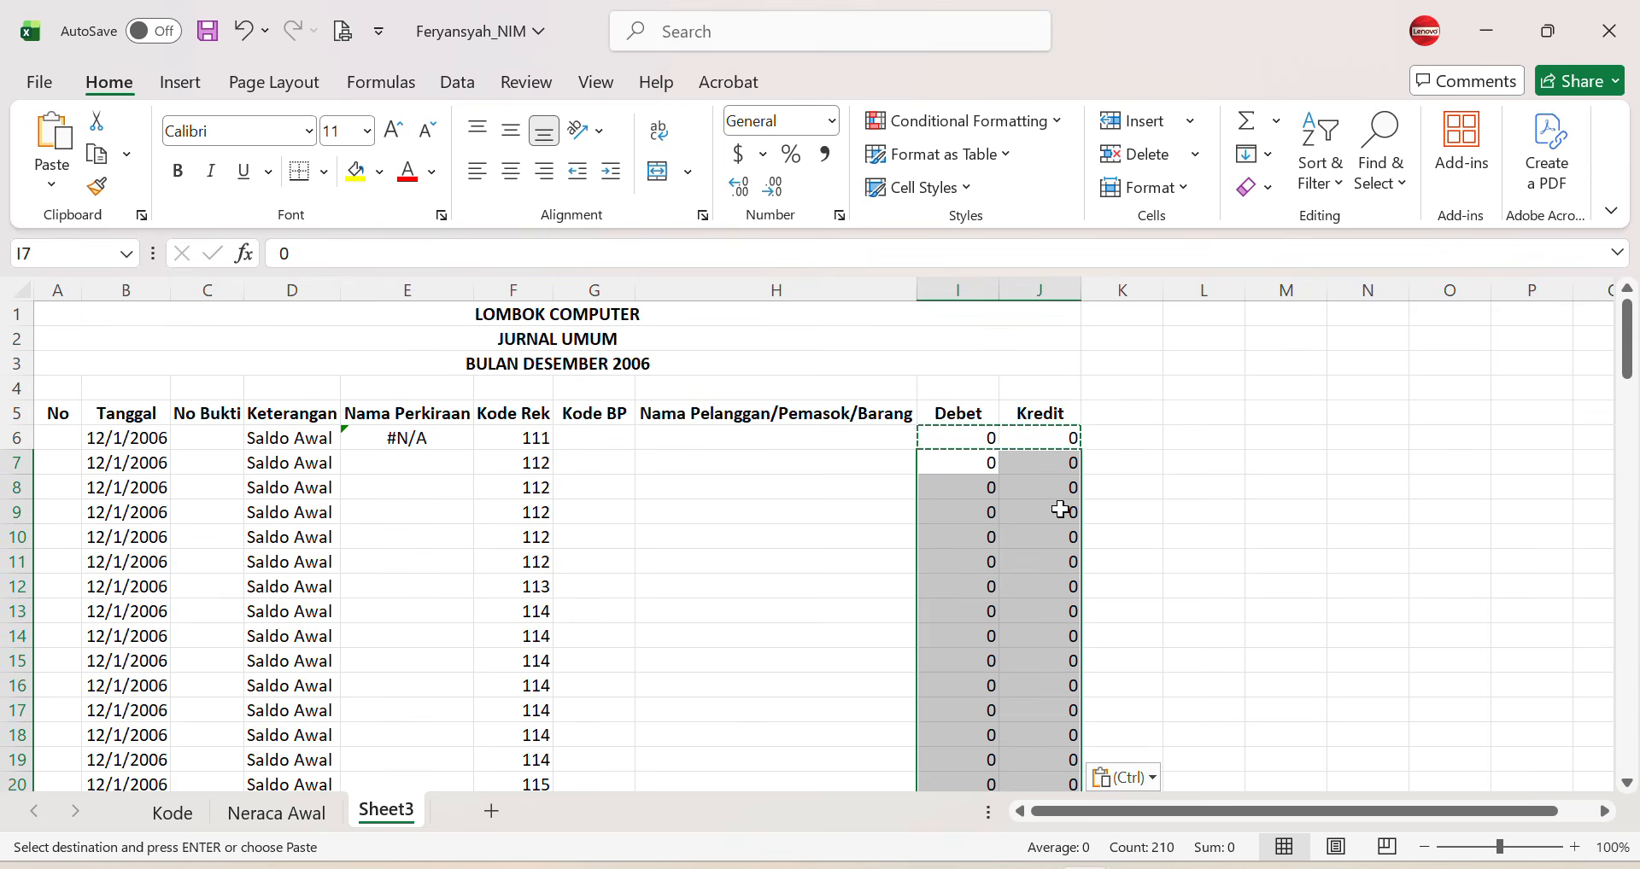
Step: Apply the comma number style to the Debet and Kredit cells in rows 6 to 111
{"action": "left_click", "coordinate": [827, 158]}
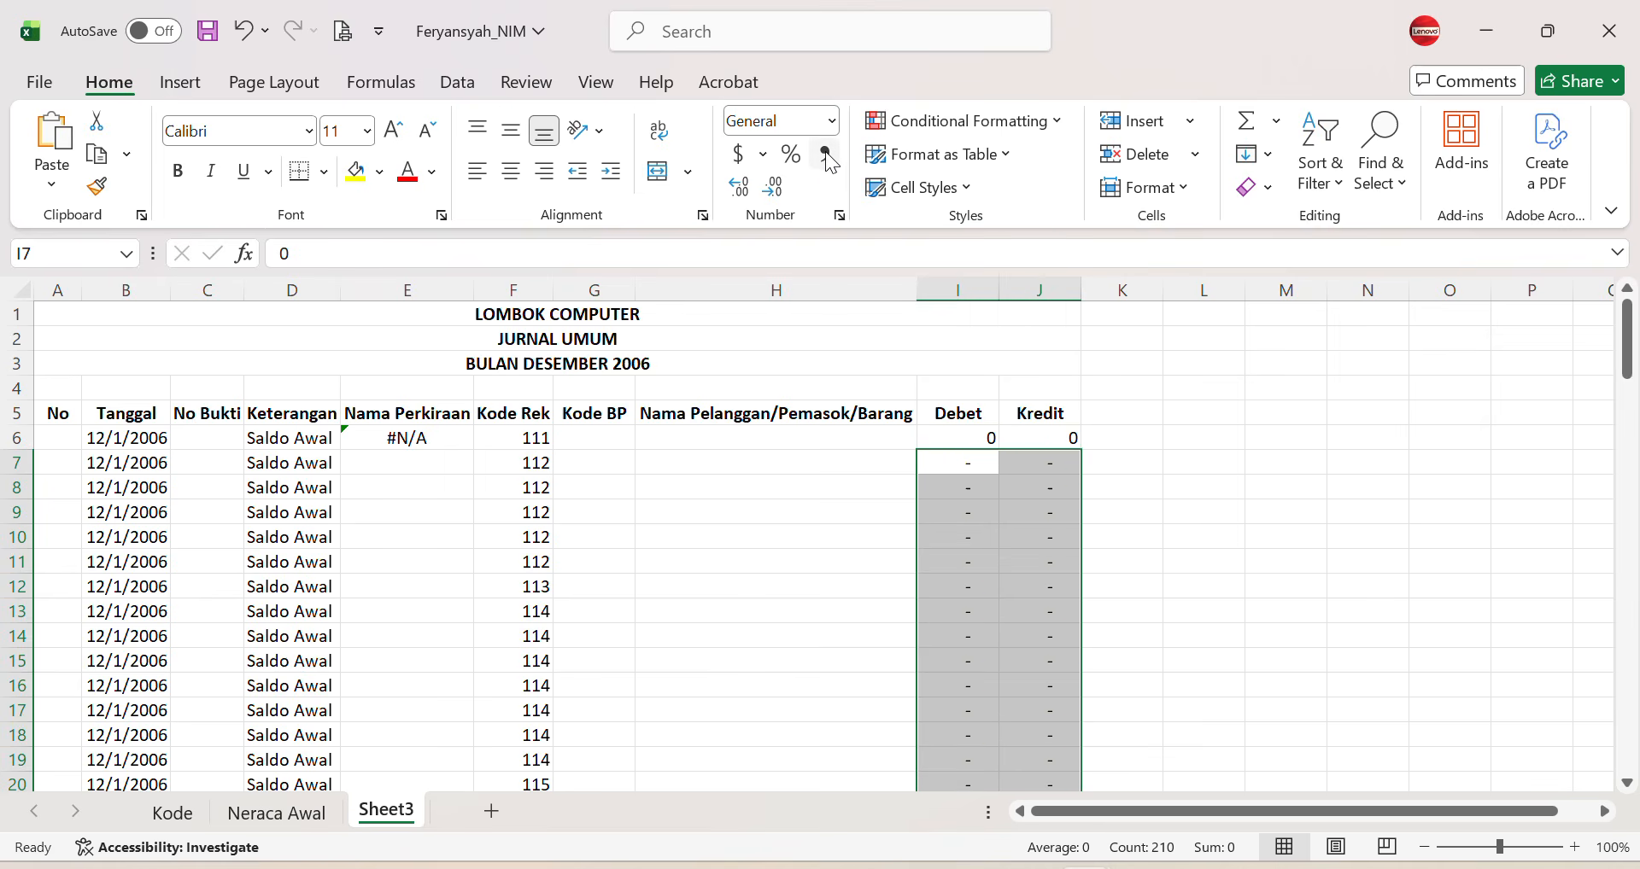
{"action": "left_click", "coordinate": [978, 500]}
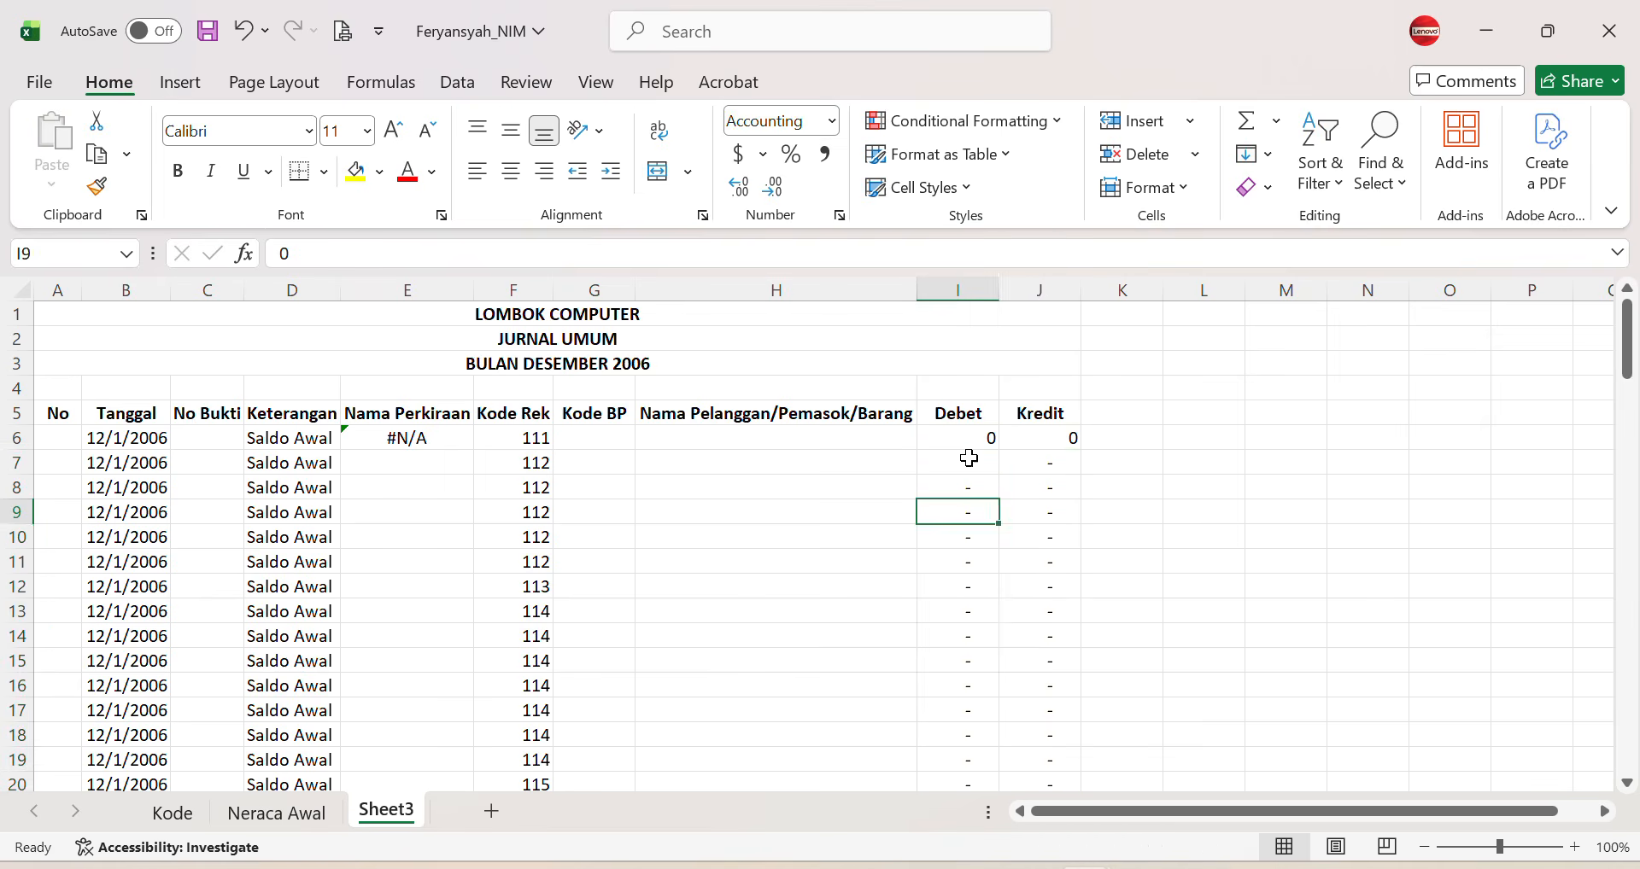
{"action": "left_click_drag", "start_coordinate": [957, 439], "coordinate": [1040, 442]}
{"action": "left_click", "coordinate": [828, 156]}
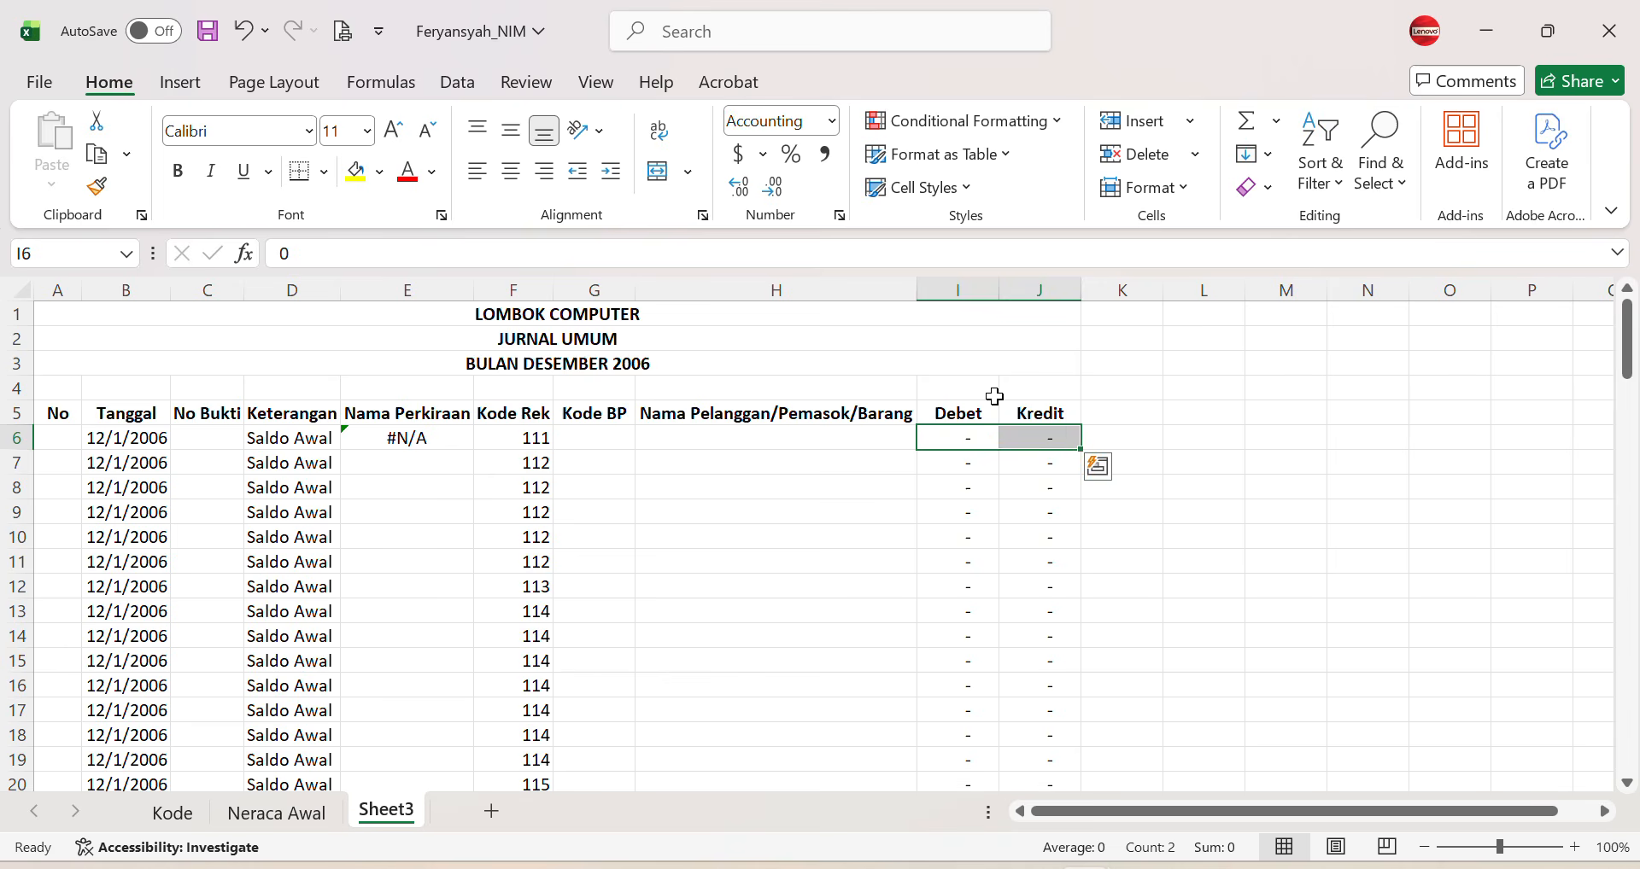
{"action": "left_click", "coordinate": [965, 457]}
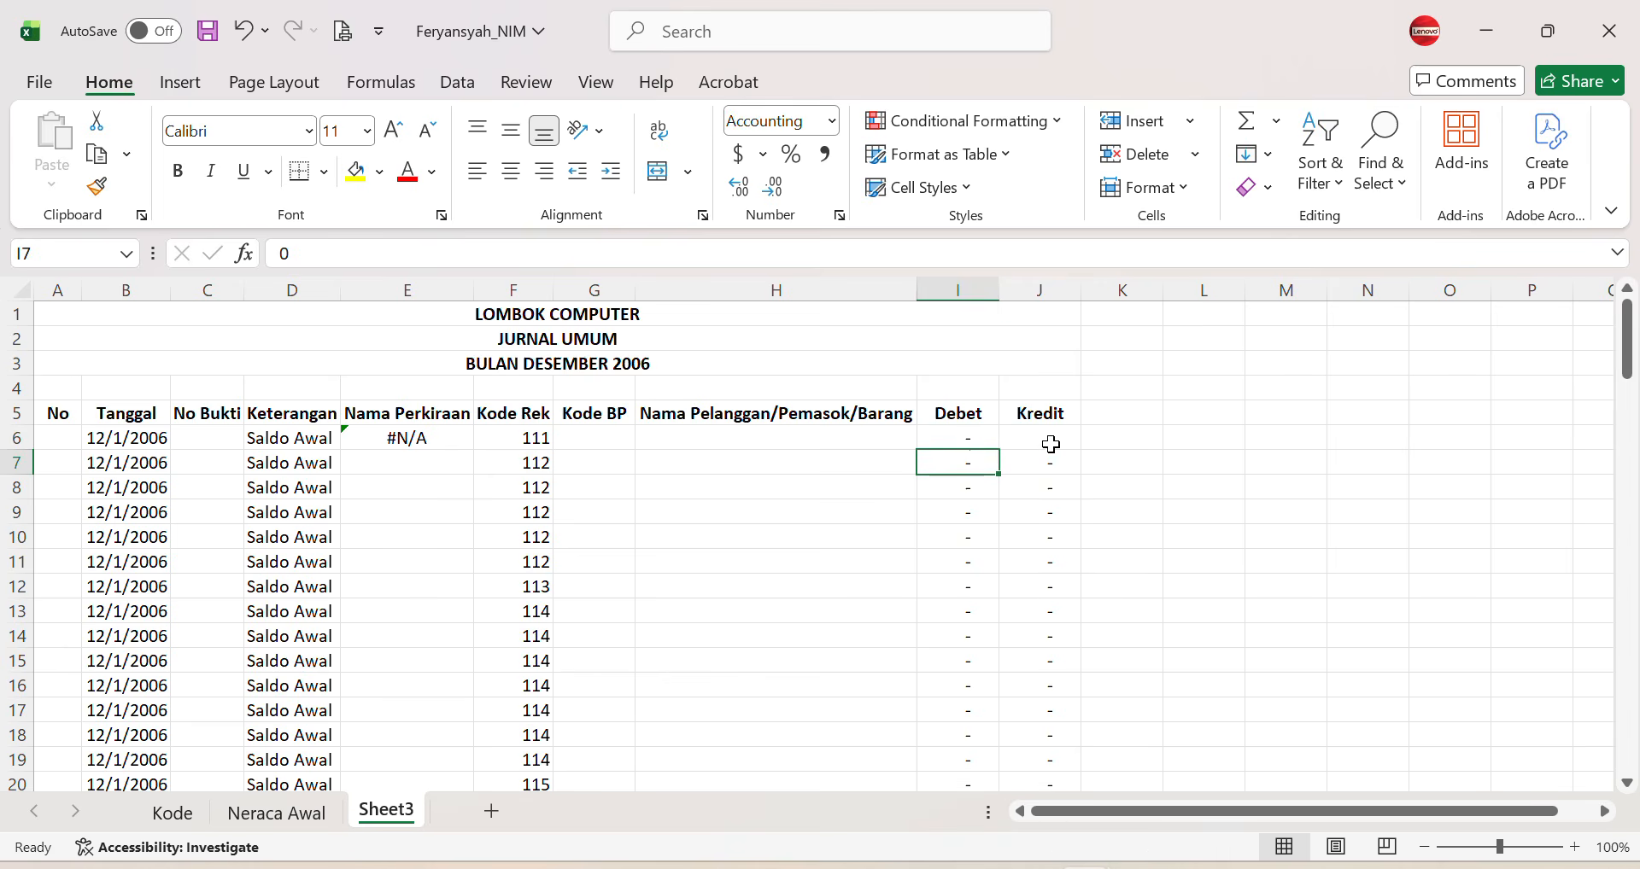
{"action": "left_click", "coordinate": [968, 437]}
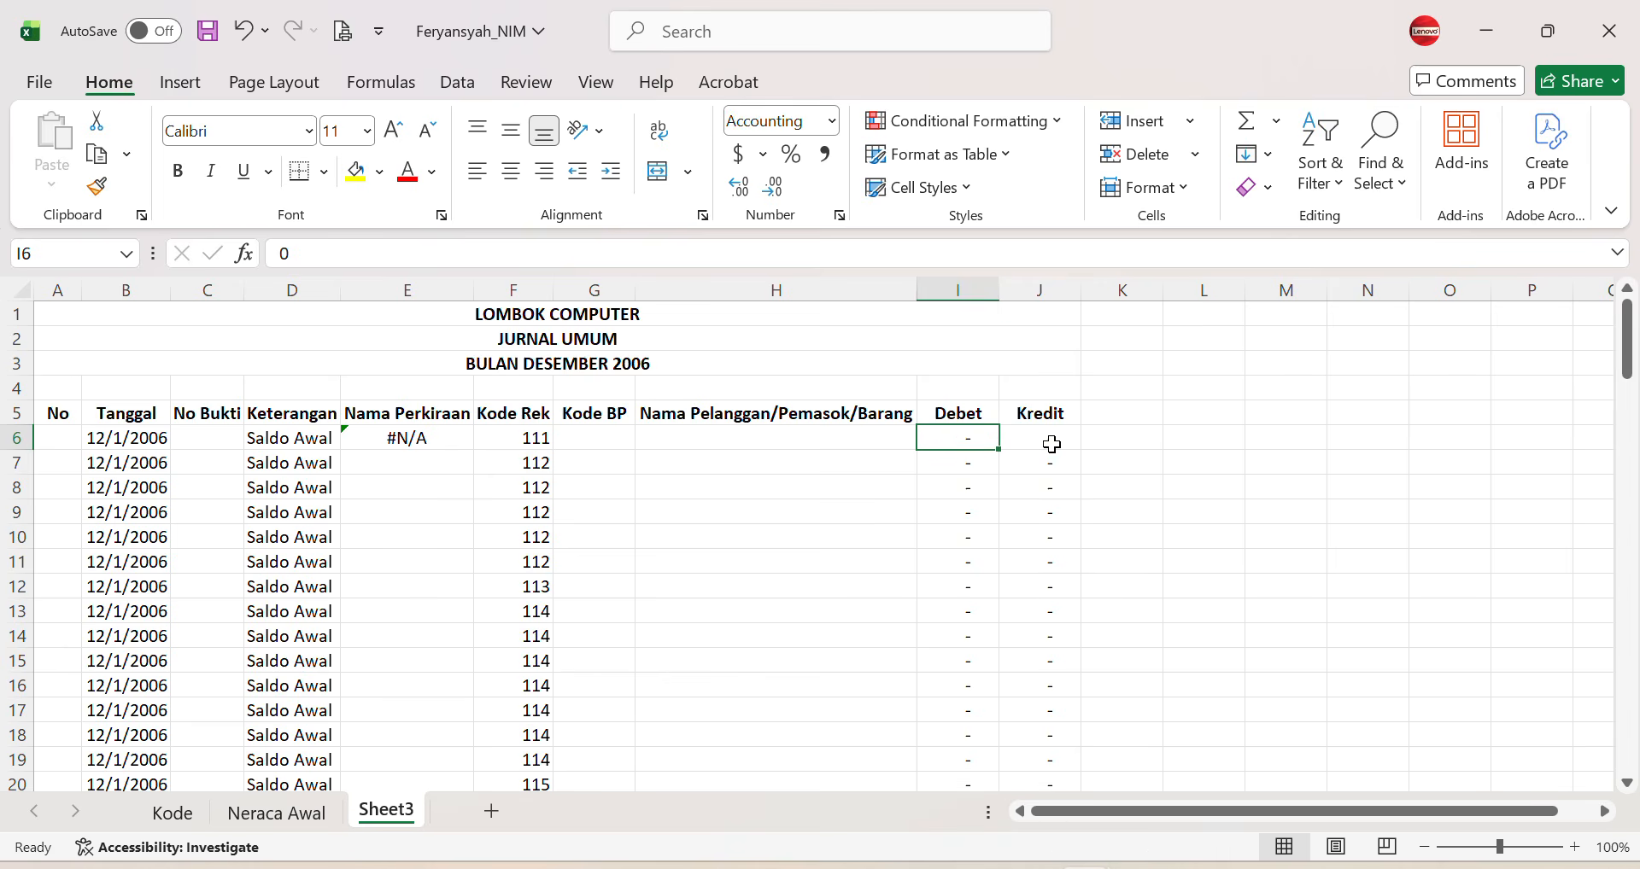
Step: Fill the E6 formula down the Nama Perkiraan column to row 37
{"action": "left_click", "coordinate": [410, 434]}
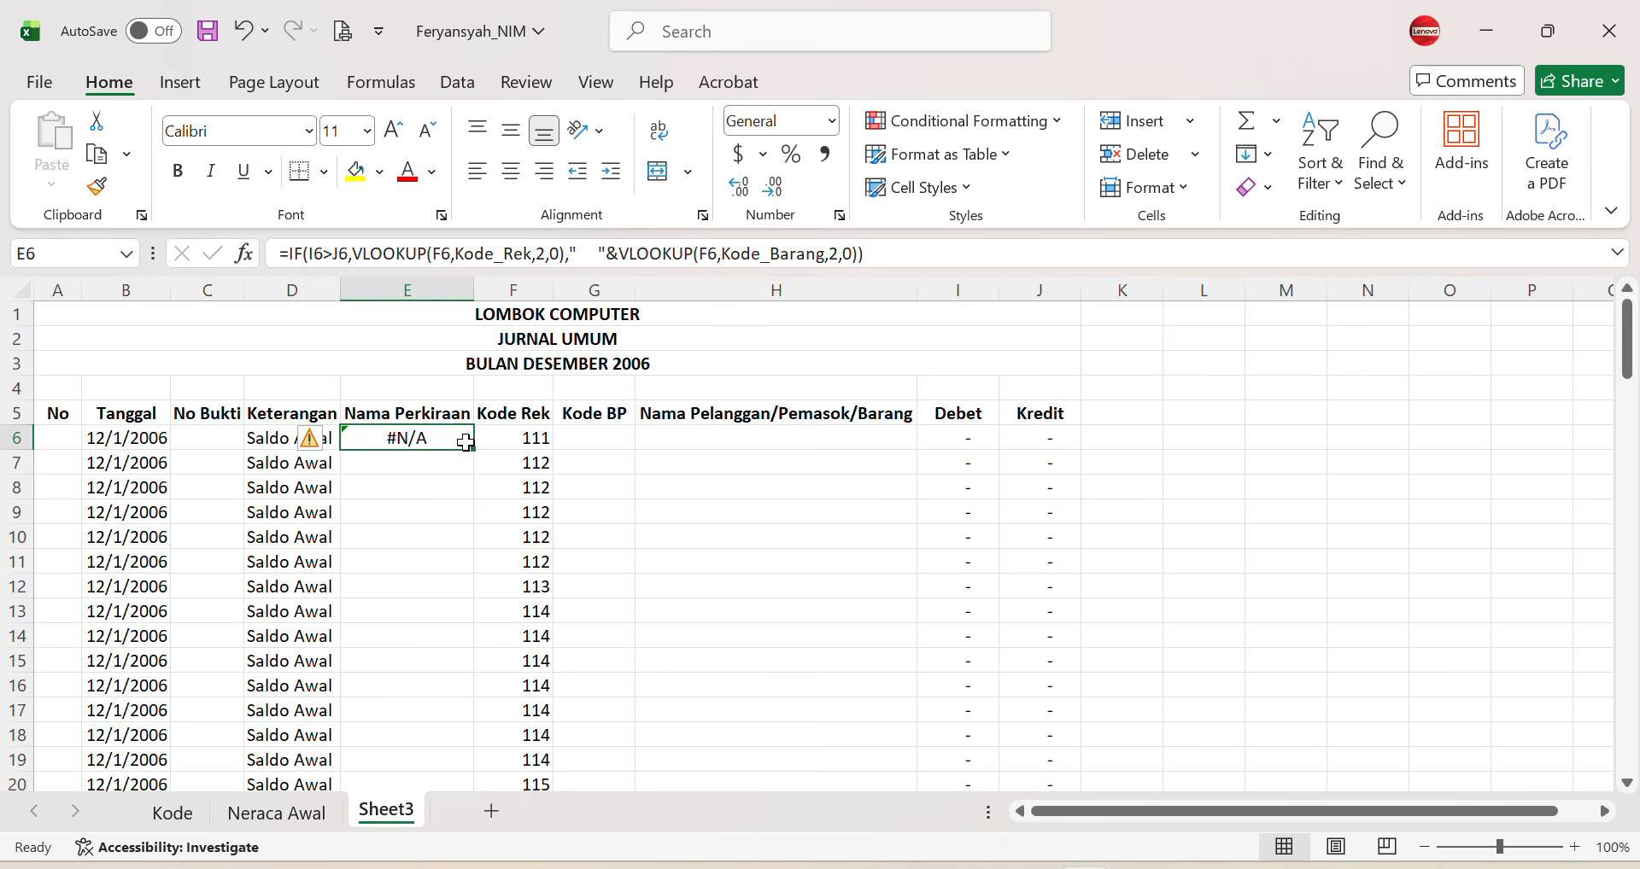
{"action": "left_click_drag", "start_coordinate": [473, 449], "coordinate": [479, 675]}
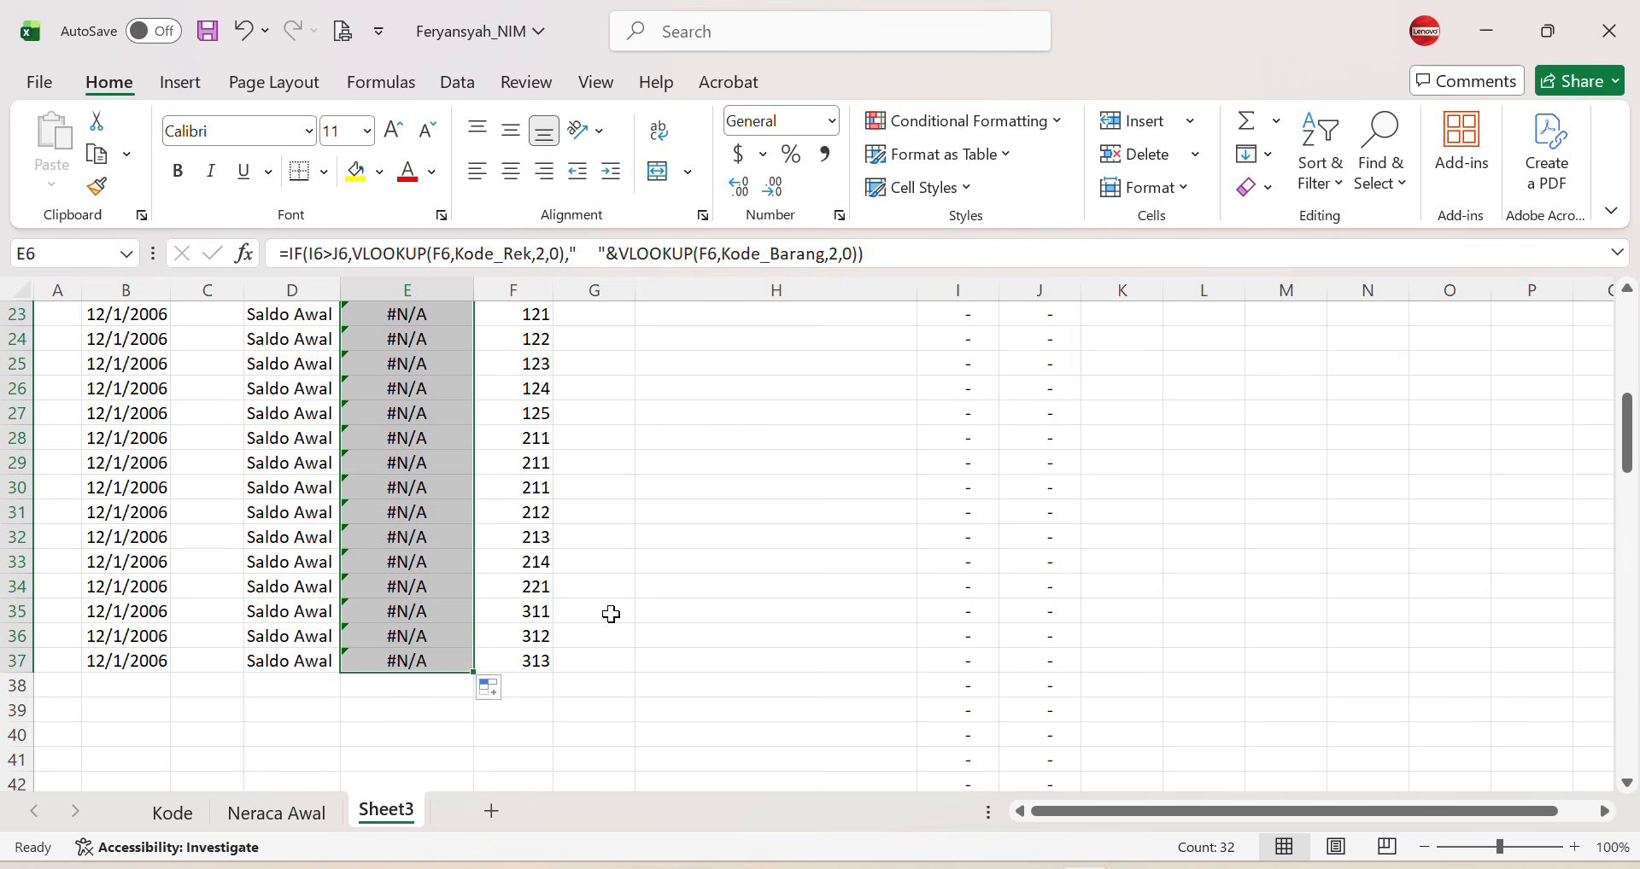
{"action": "scroll", "coordinate": [592, 644], "scroll_direction": "up", "scroll_amount": 7}
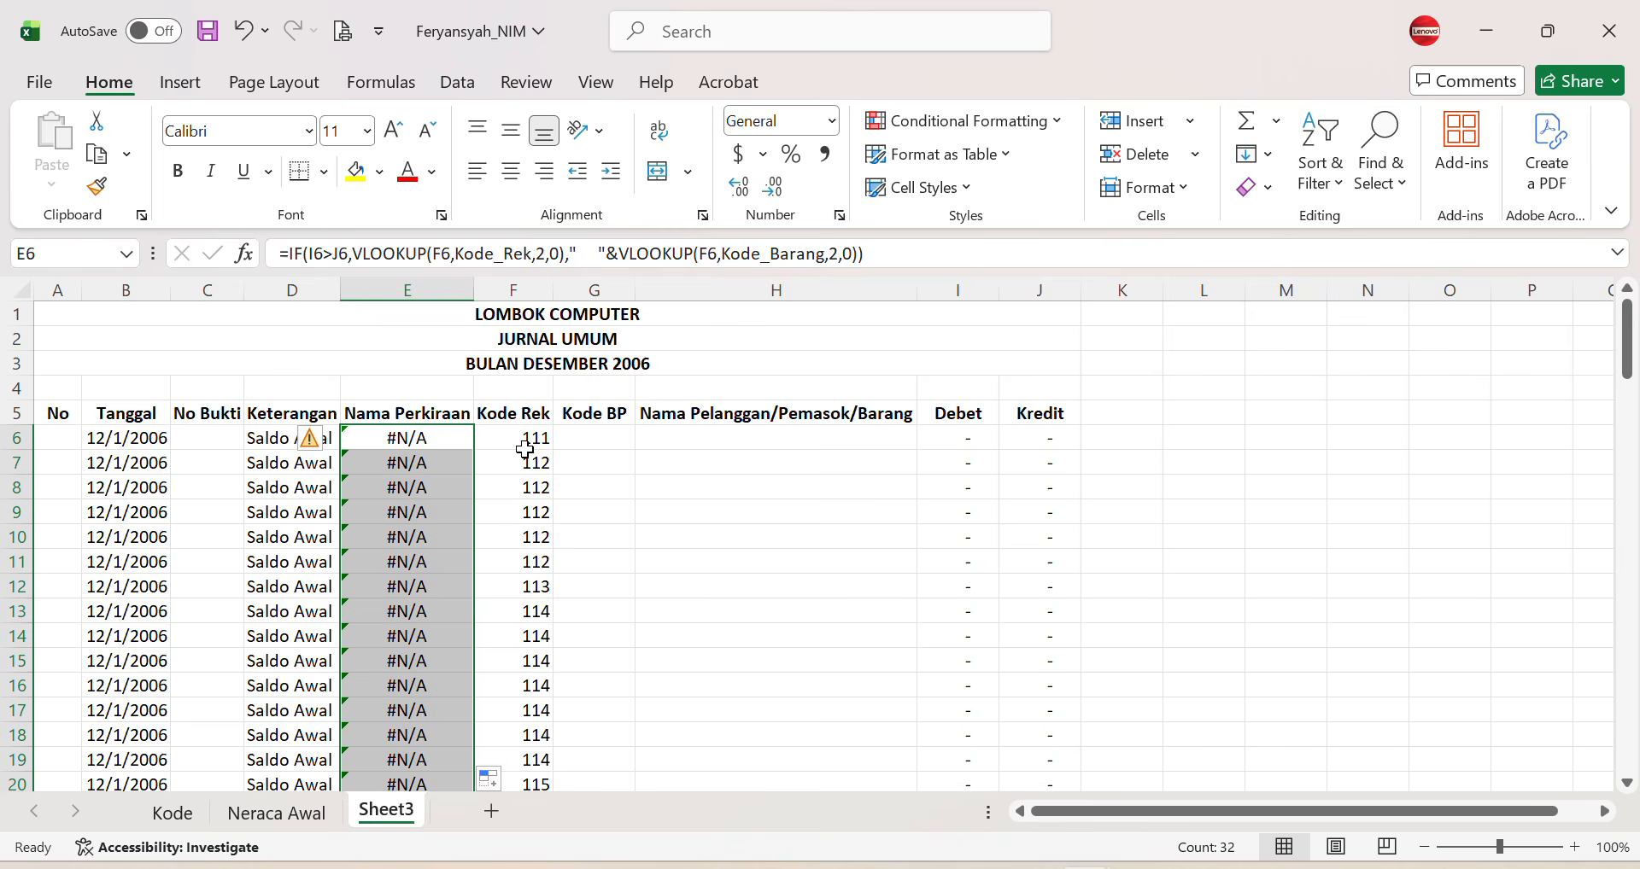
Step: Copy the Debit and Kredit balances C6:D37 from the Neraca Awal sheet and paste them as values at I6 on Sheet3
{"action": "left_click", "coordinate": [991, 444]}
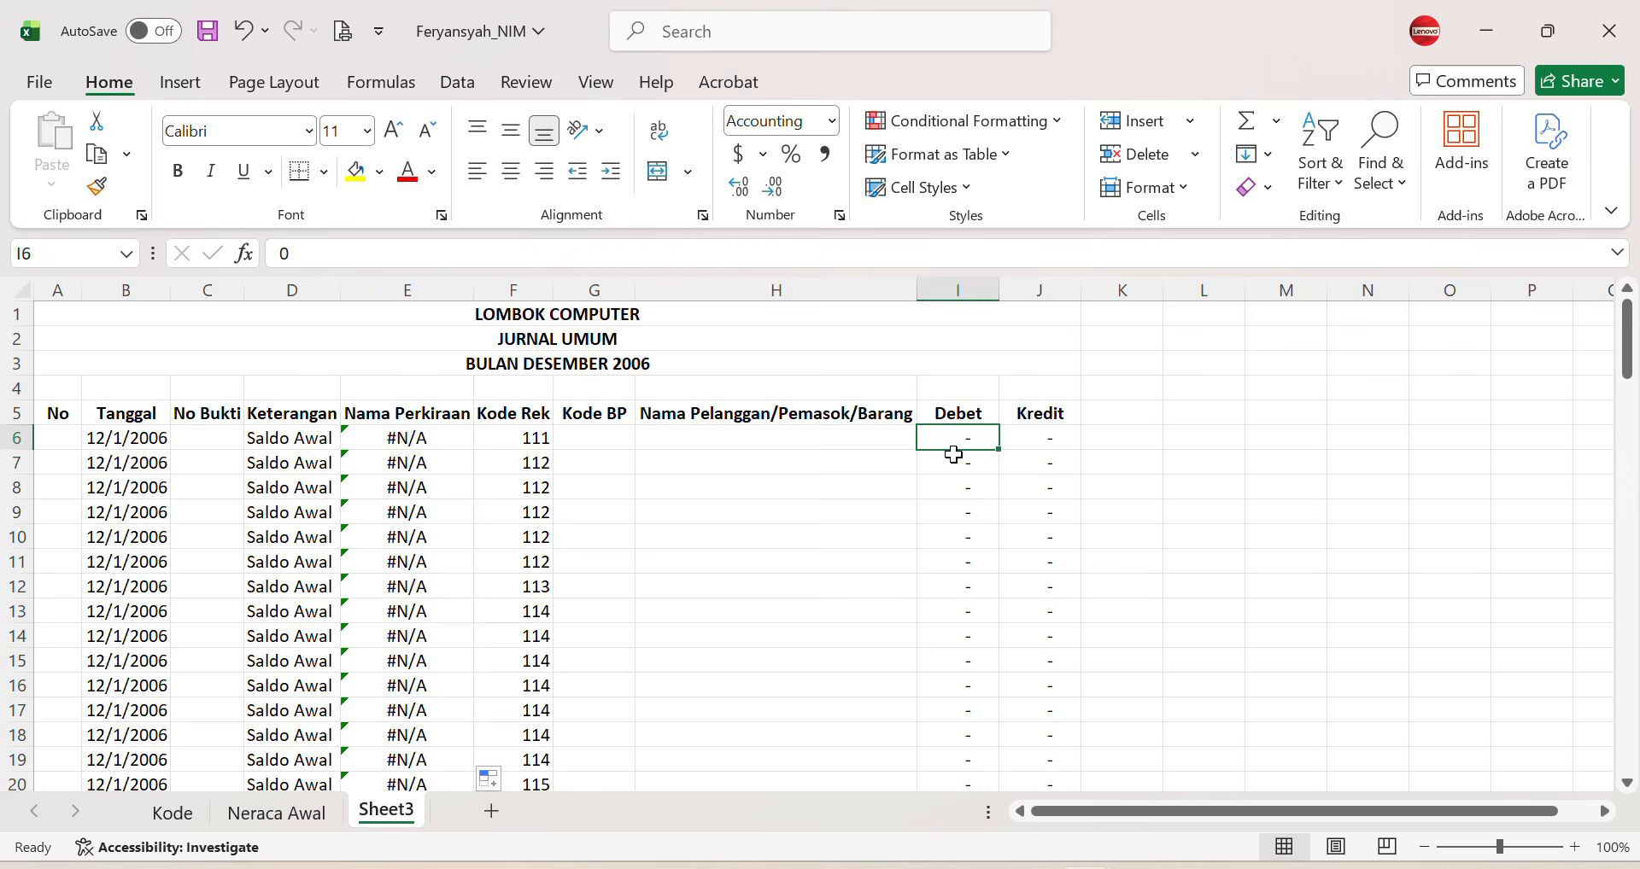
{"action": "left_click", "coordinate": [310, 818]}
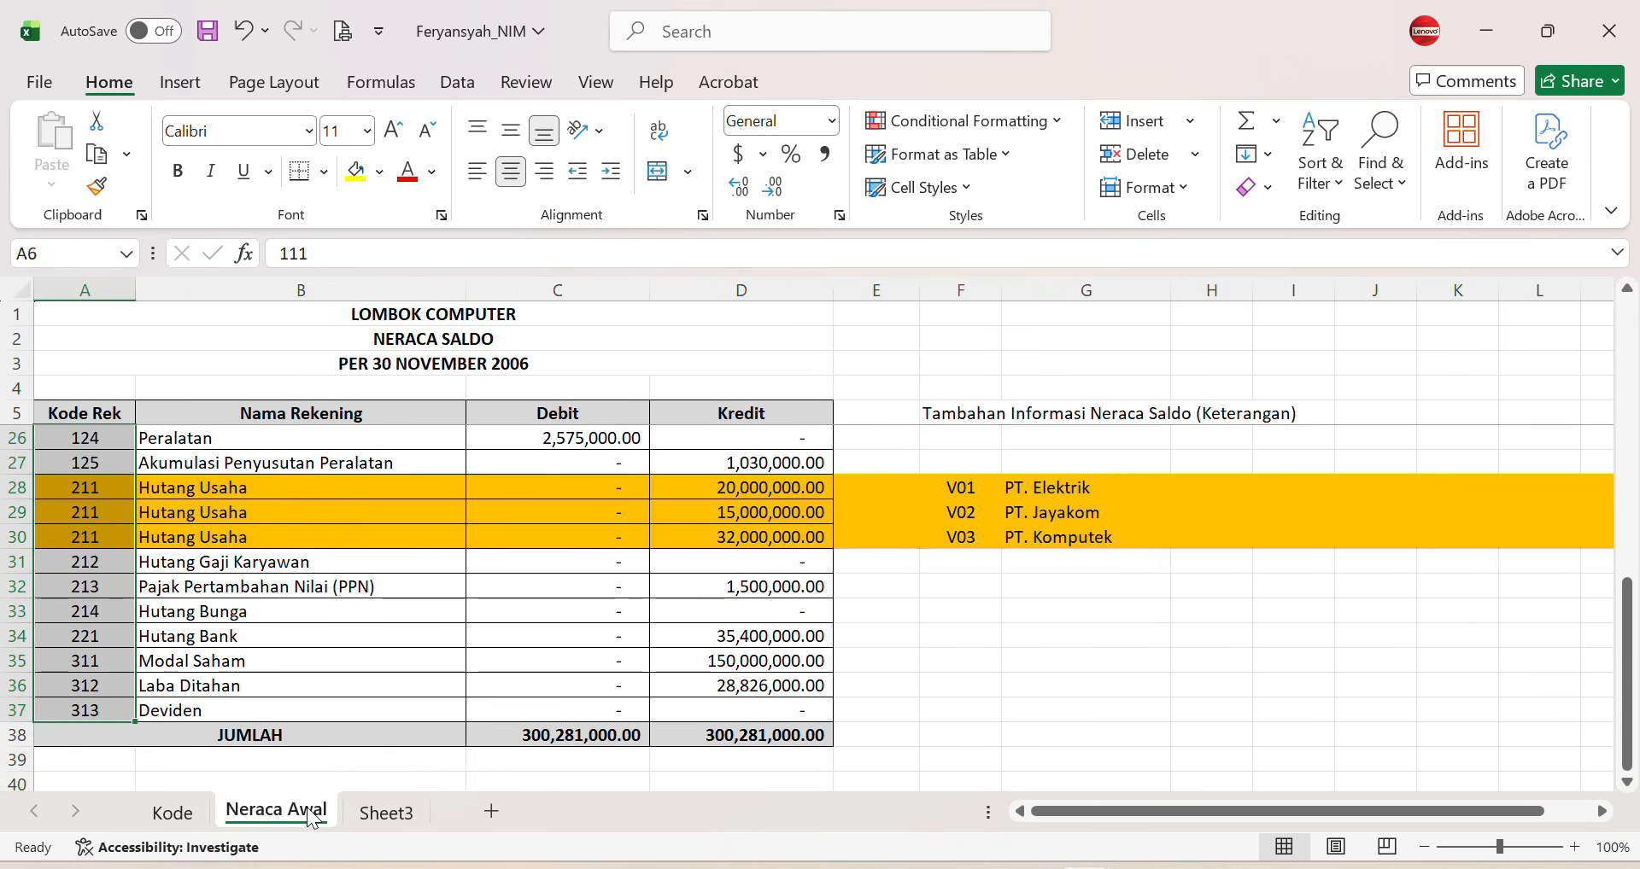
{"action": "scroll", "coordinate": [695, 613], "scroll_direction": "up", "scroll_amount": 7}
{"action": "left_click_drag", "start_coordinate": [547, 431], "coordinate": [718, 759]}
{"action": "key", "text": "ctrl+c"}
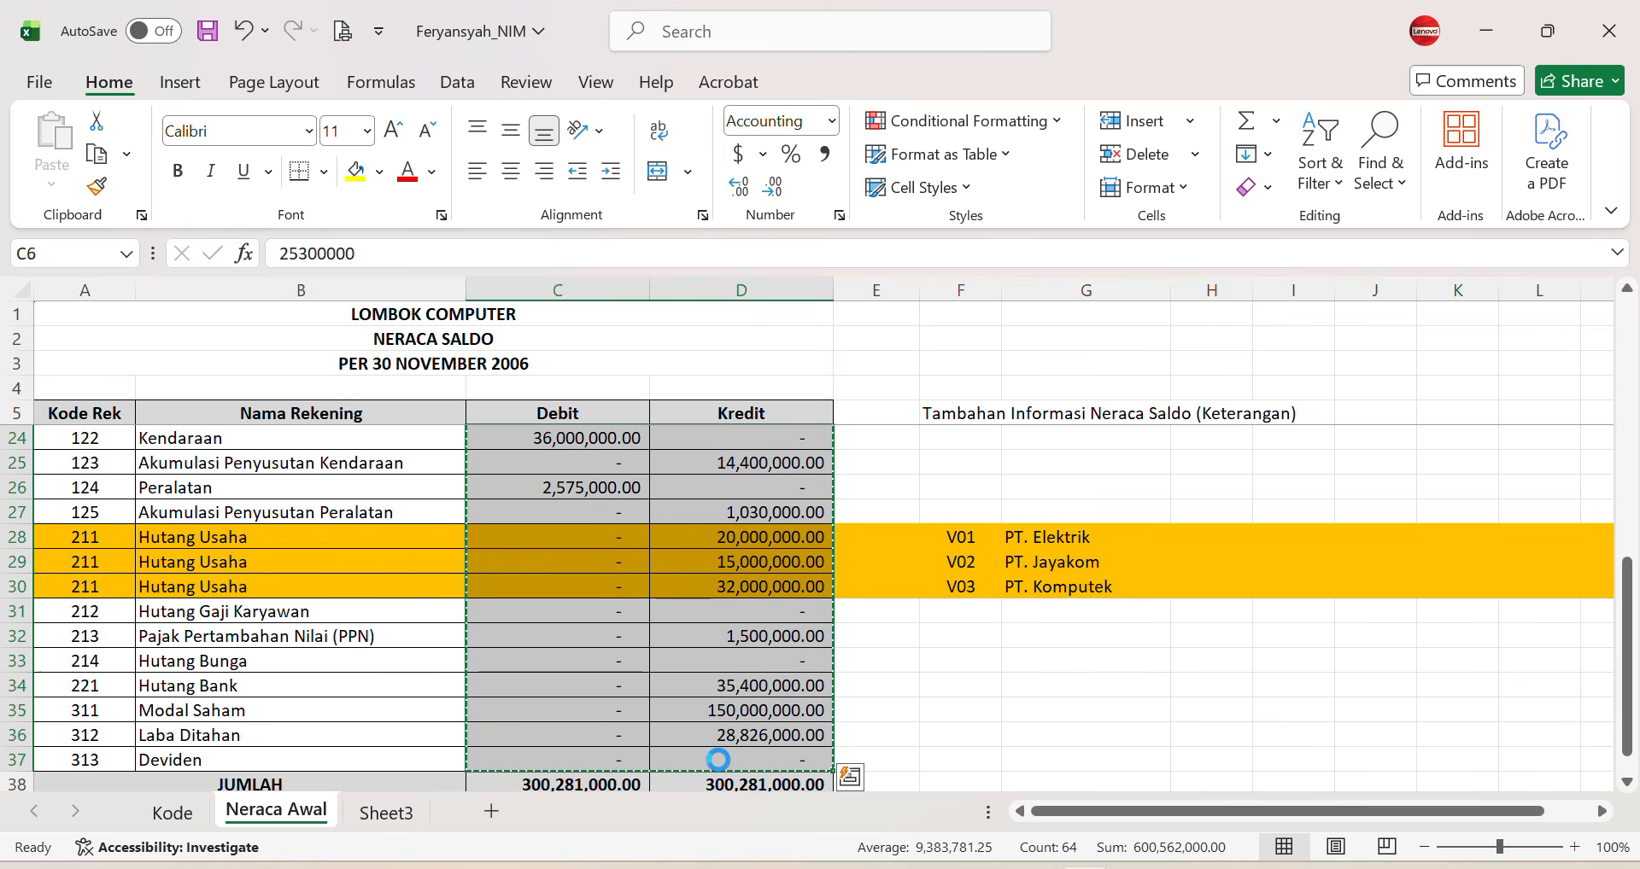
{"action": "key", "text": "ctrl+Page_Down"}
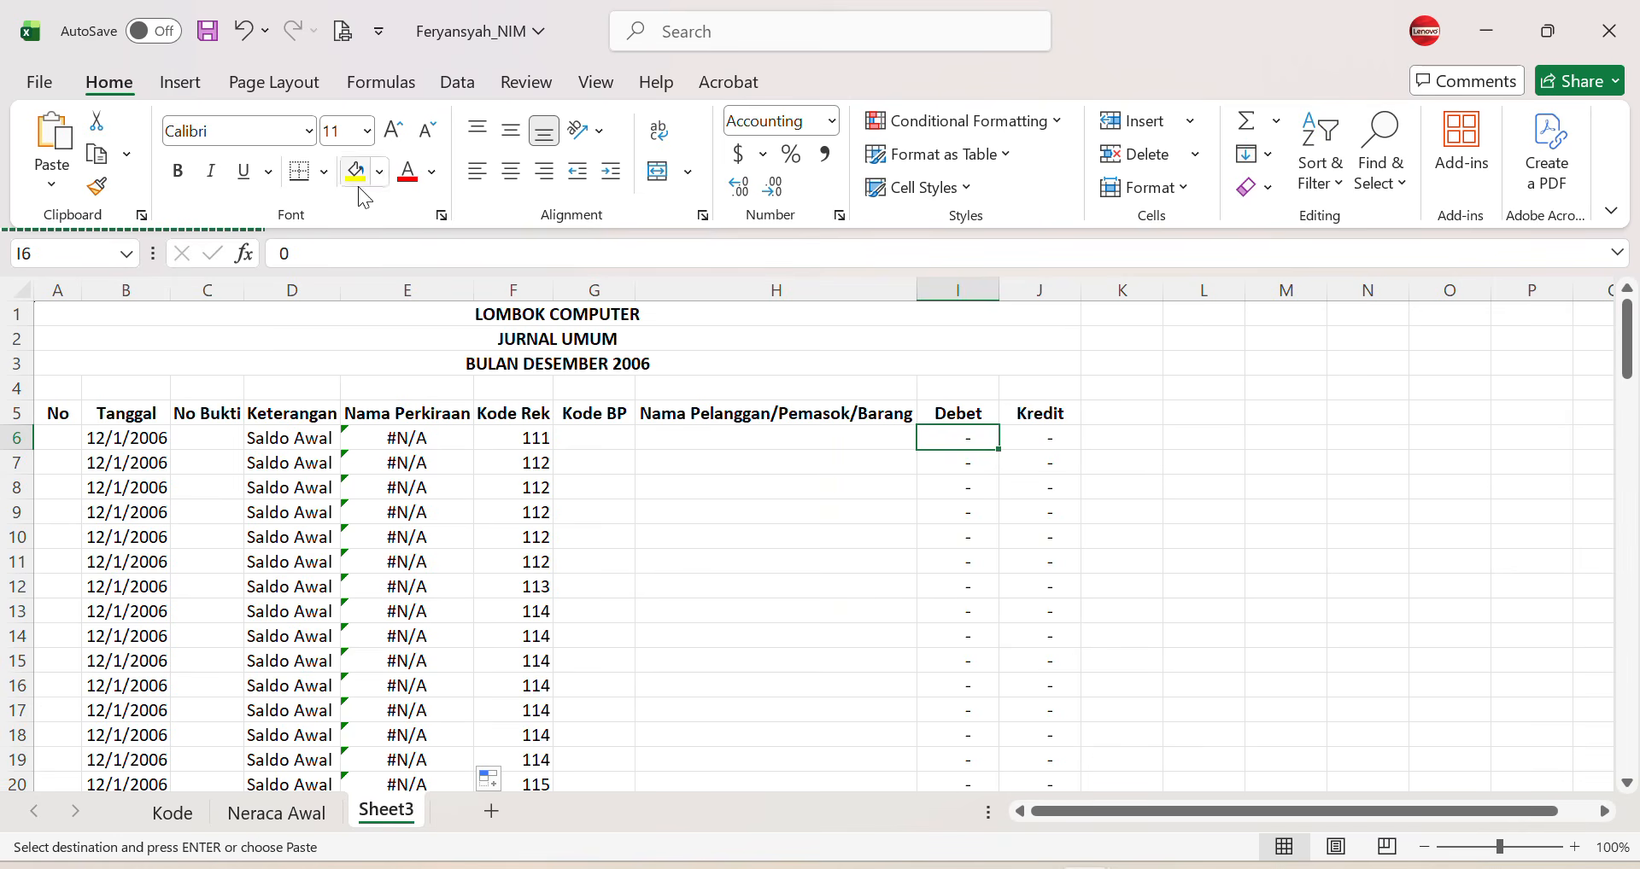
{"action": "left_click", "coordinate": [52, 184]}
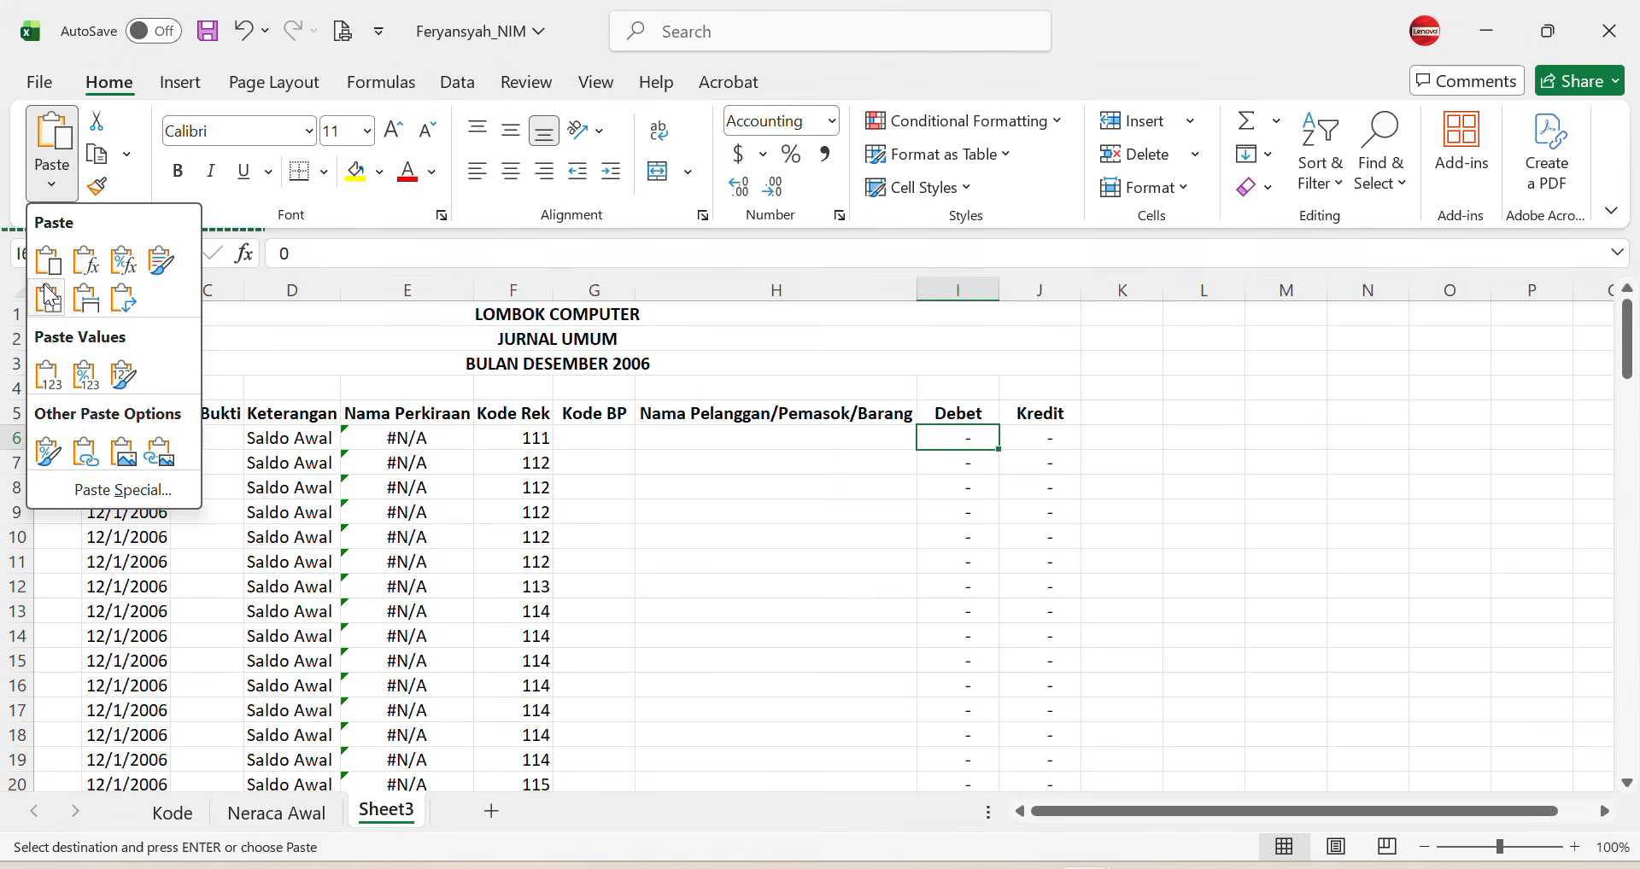
{"action": "left_click", "coordinate": [49, 374]}
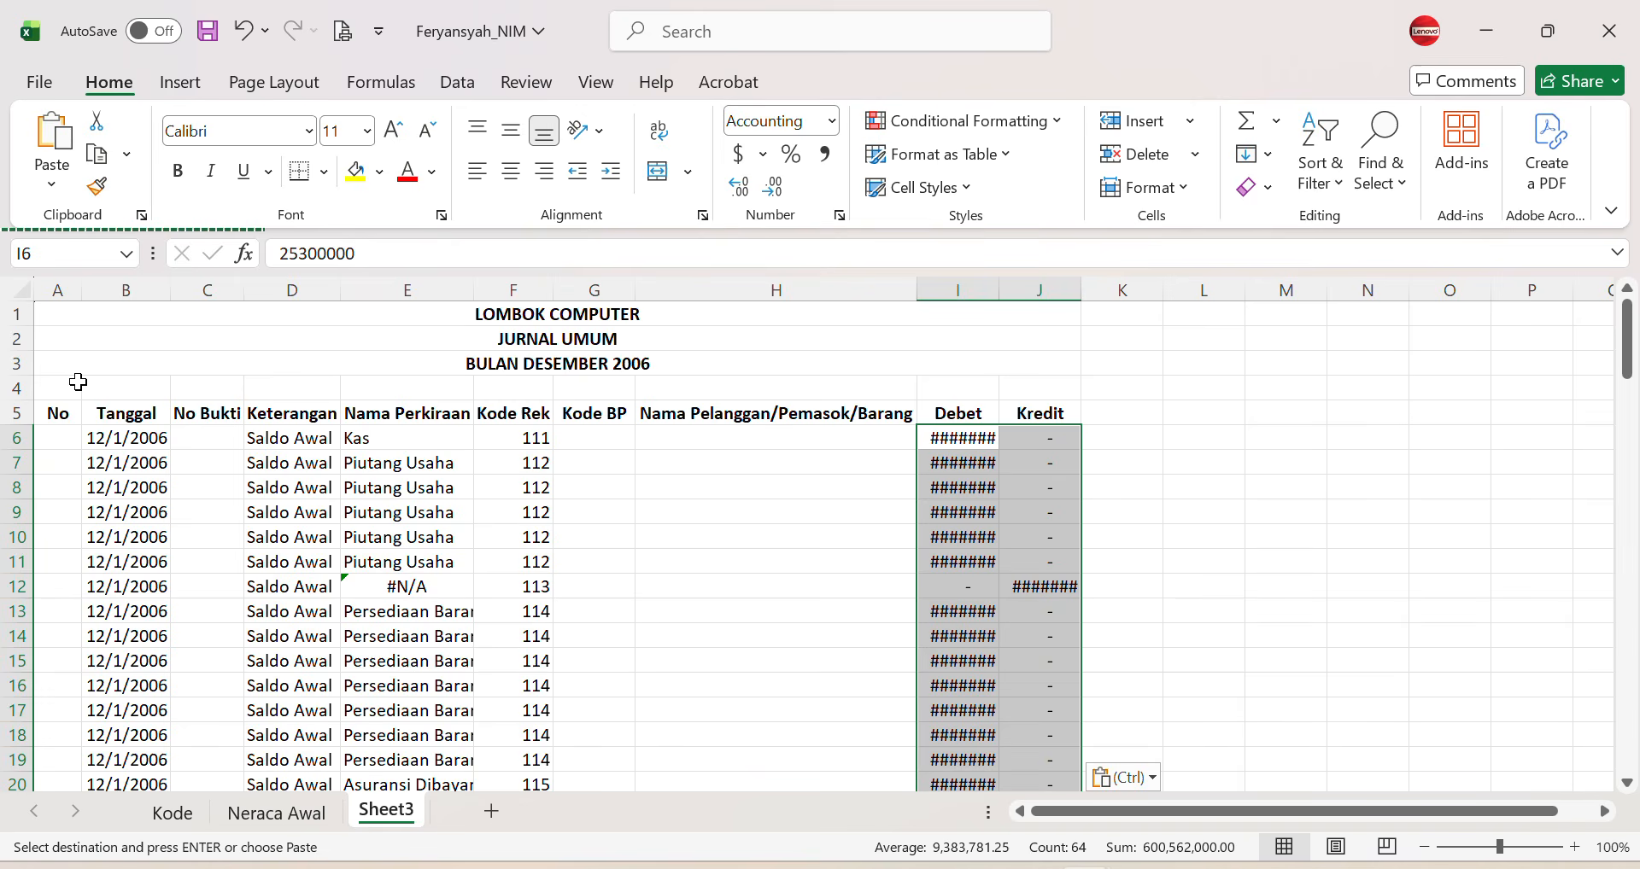
Step: Autofit the widths of the Debet, Kredit and Nama Perkiraan columns
{"action": "double_click", "coordinate": [999, 290]}
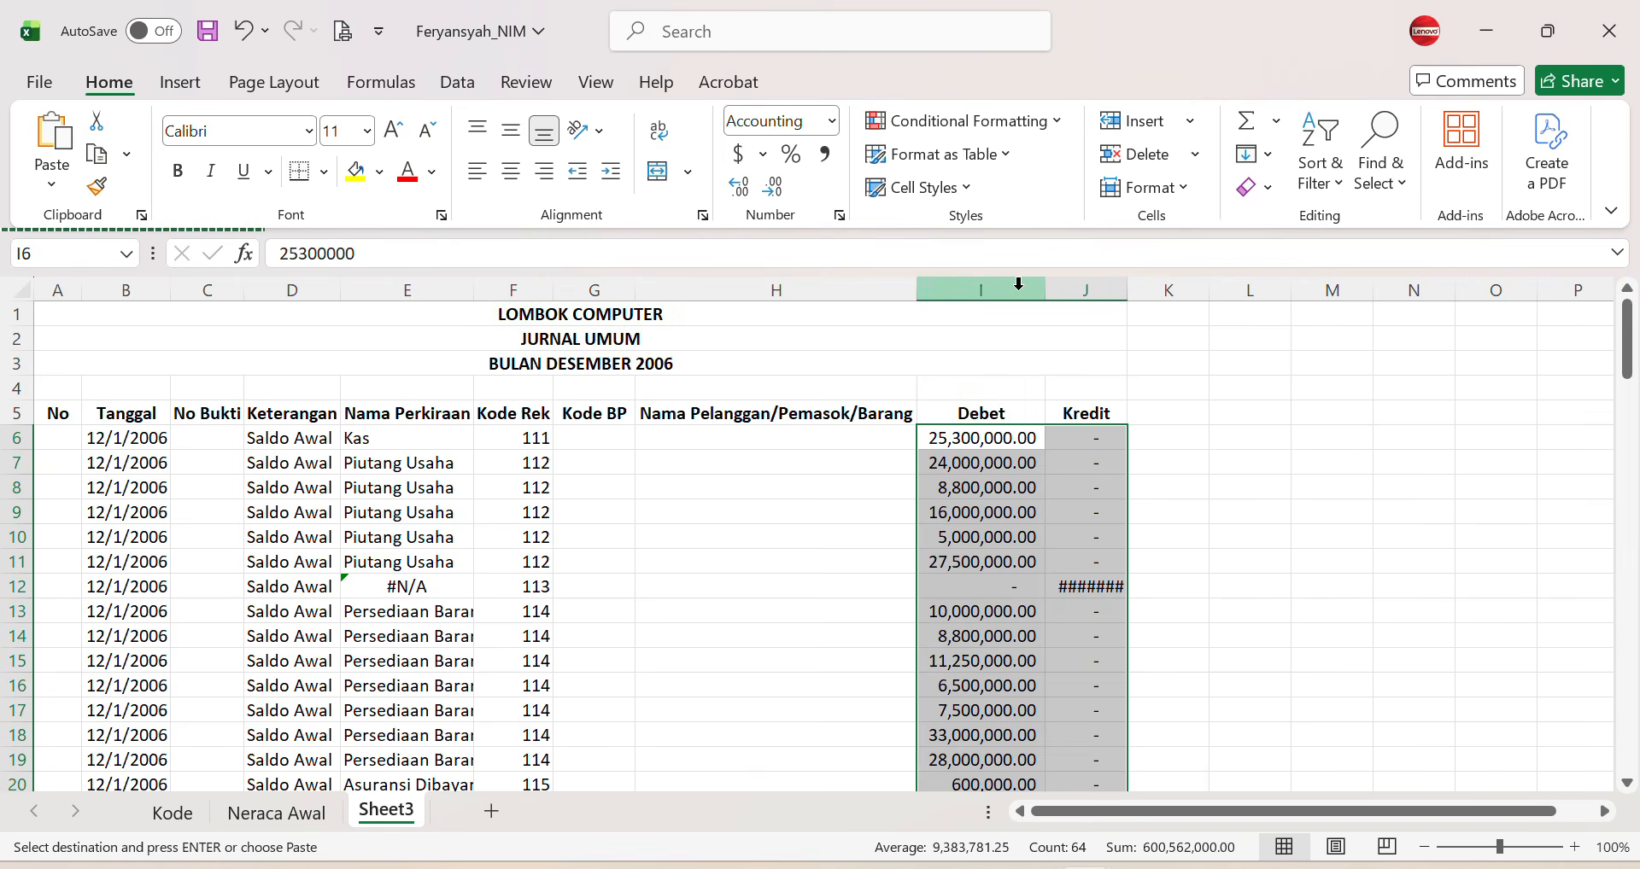
{"action": "double_click", "coordinate": [1127, 290]}
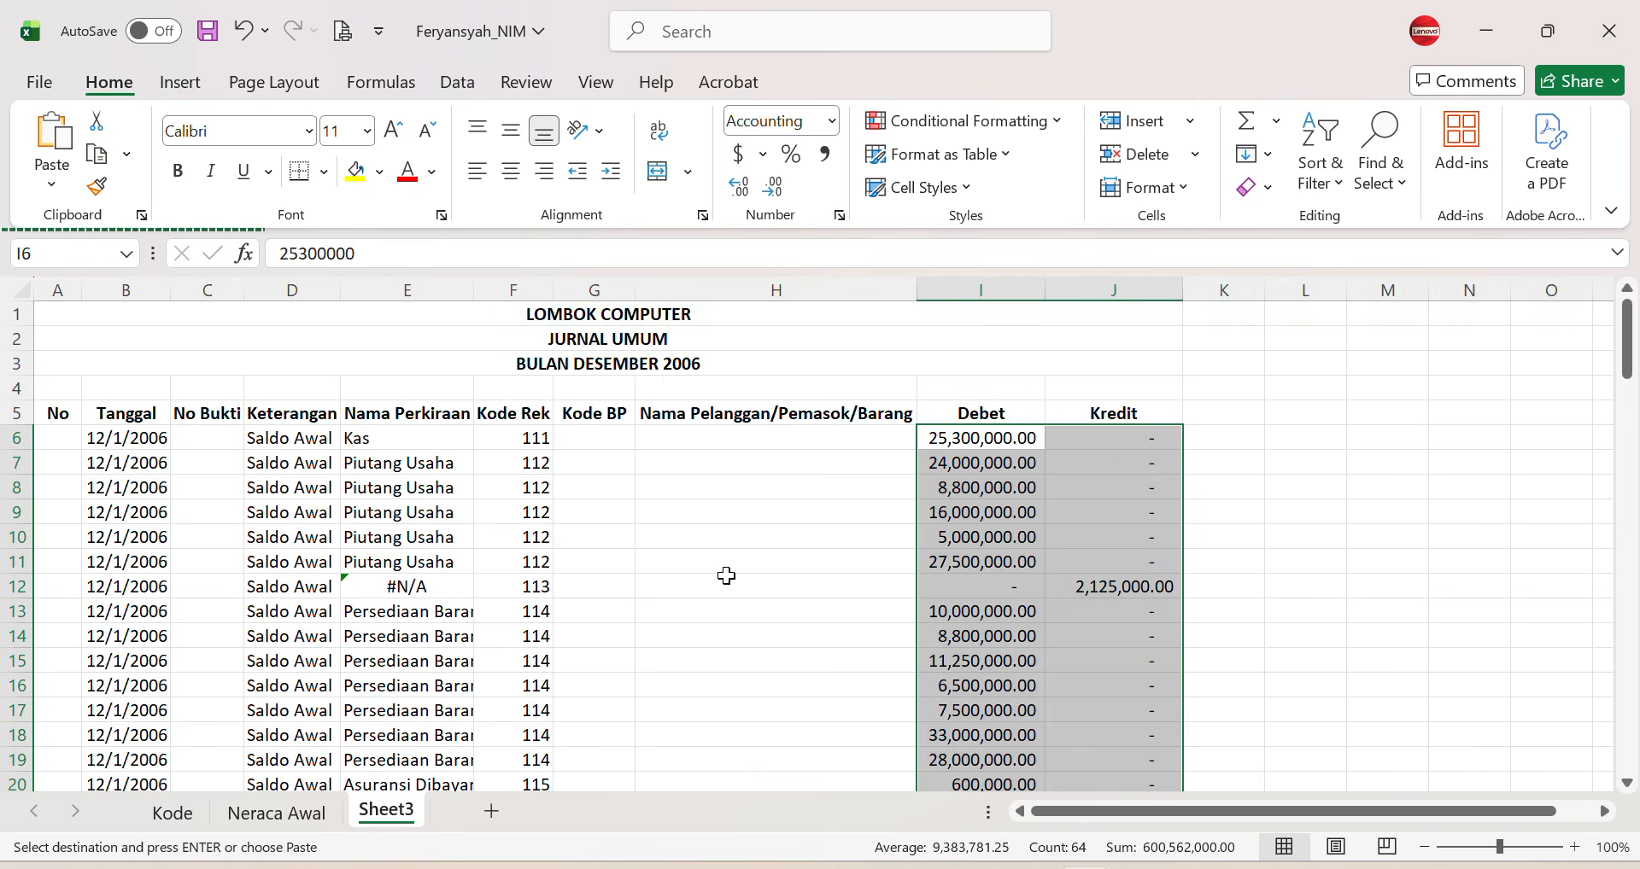
{"action": "double_click", "coordinate": [475, 289]}
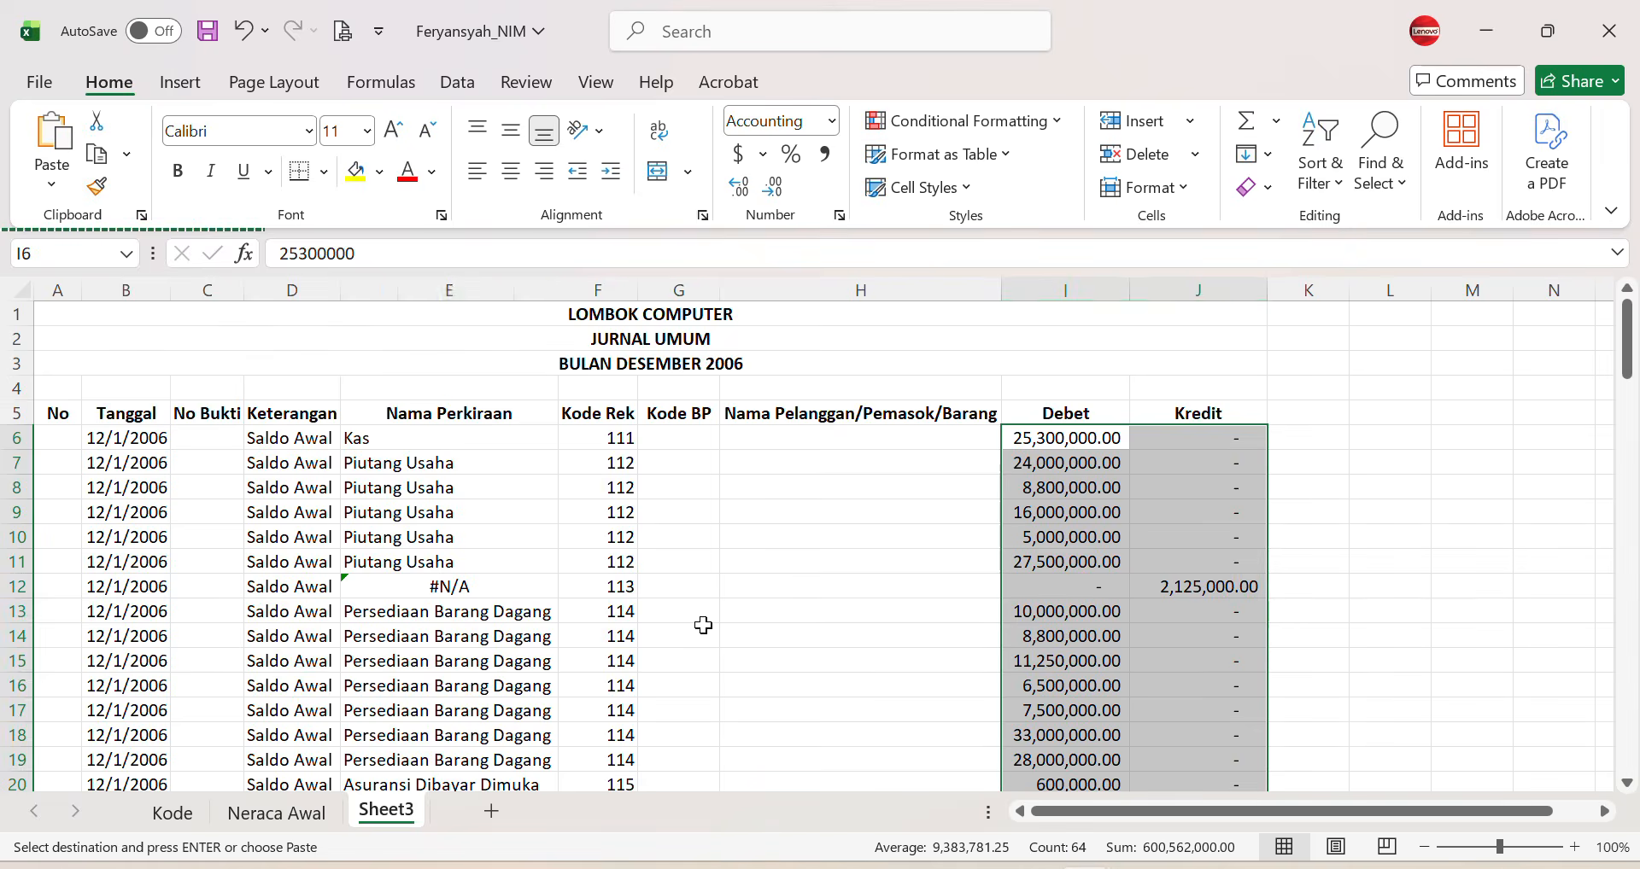
Step: Inspect the formulas giving #N/A and replace Kode_Barang with Kode_Rek in the false-result VLOOKUP of E6
{"action": "scroll", "coordinate": [684, 606], "scroll_direction": "down", "scroll_amount": 7}
{"action": "left_click", "coordinate": [475, 459]}
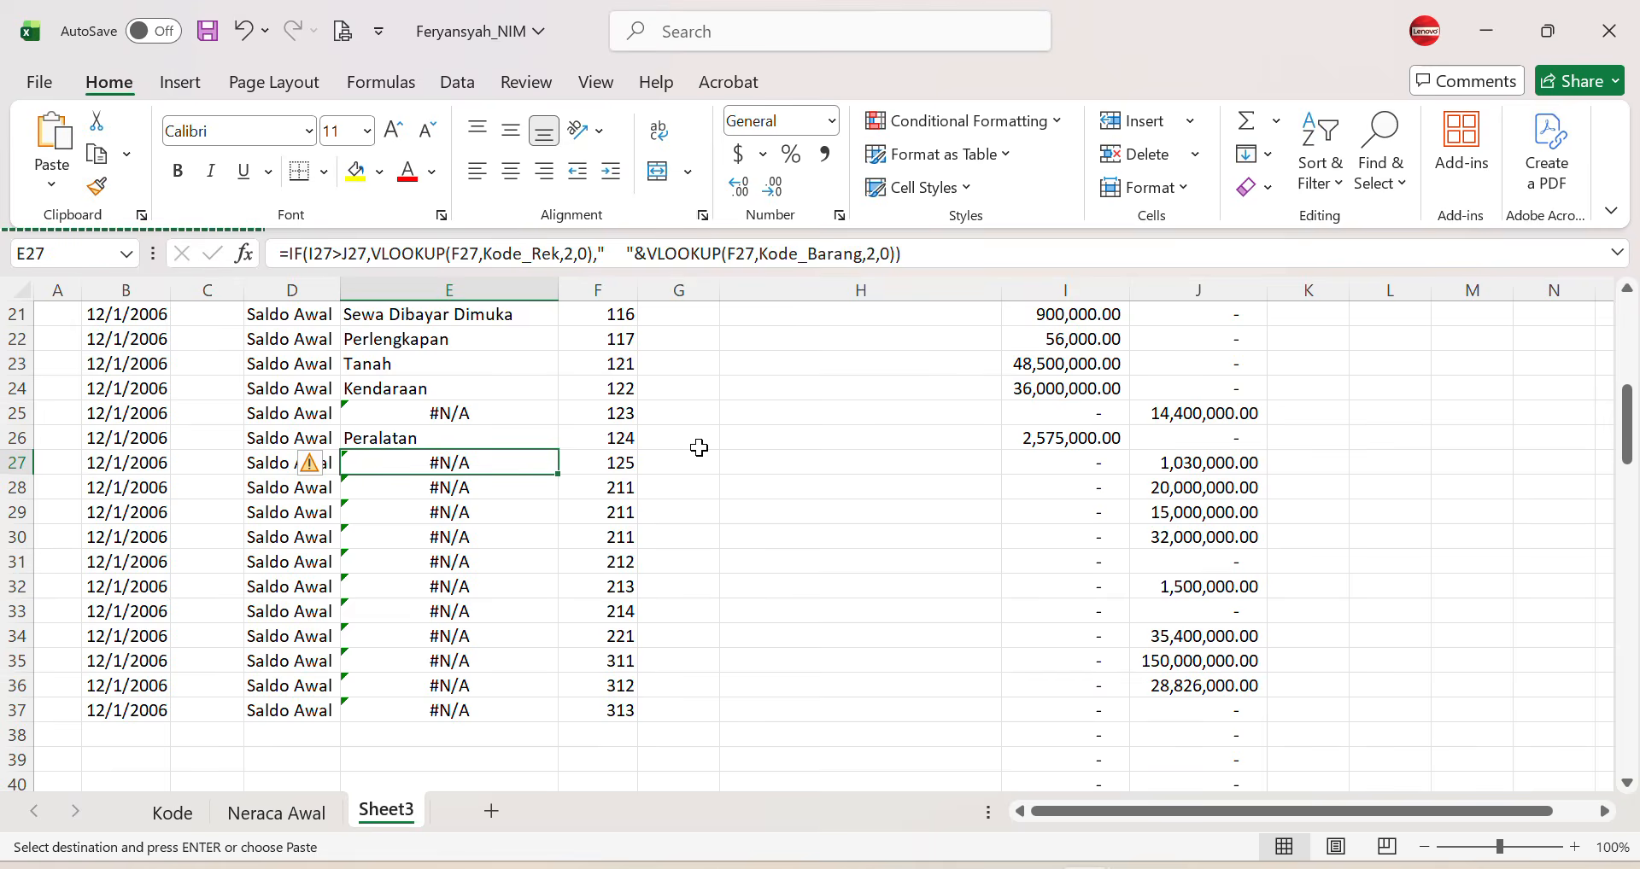
{"action": "key", "text": "alt+m"}
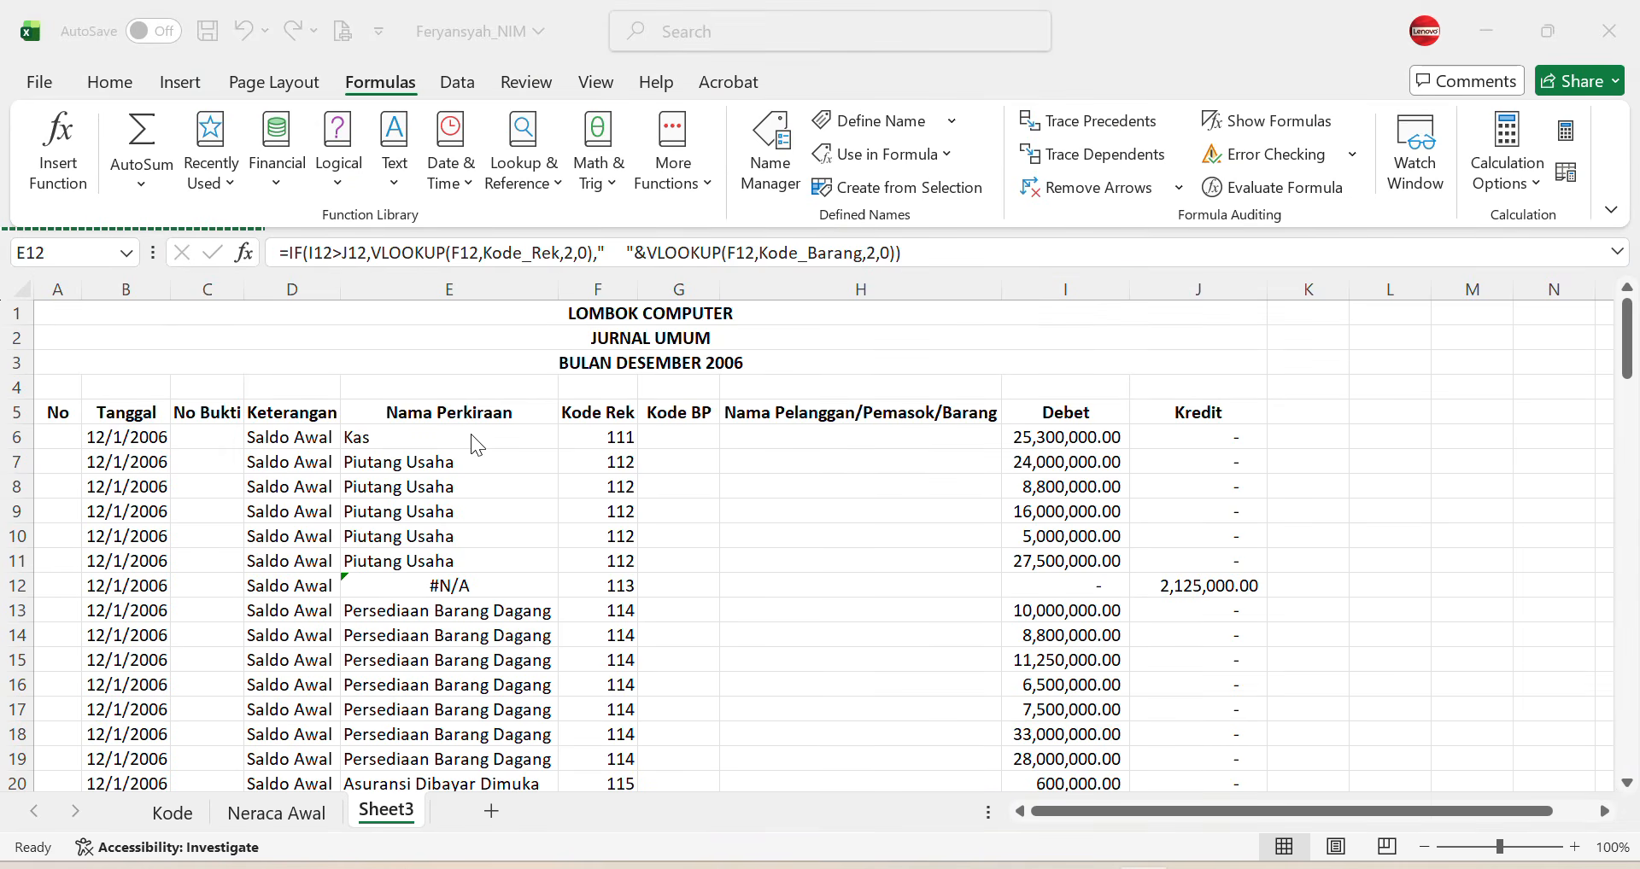
{"action": "key", "text": "F2"}
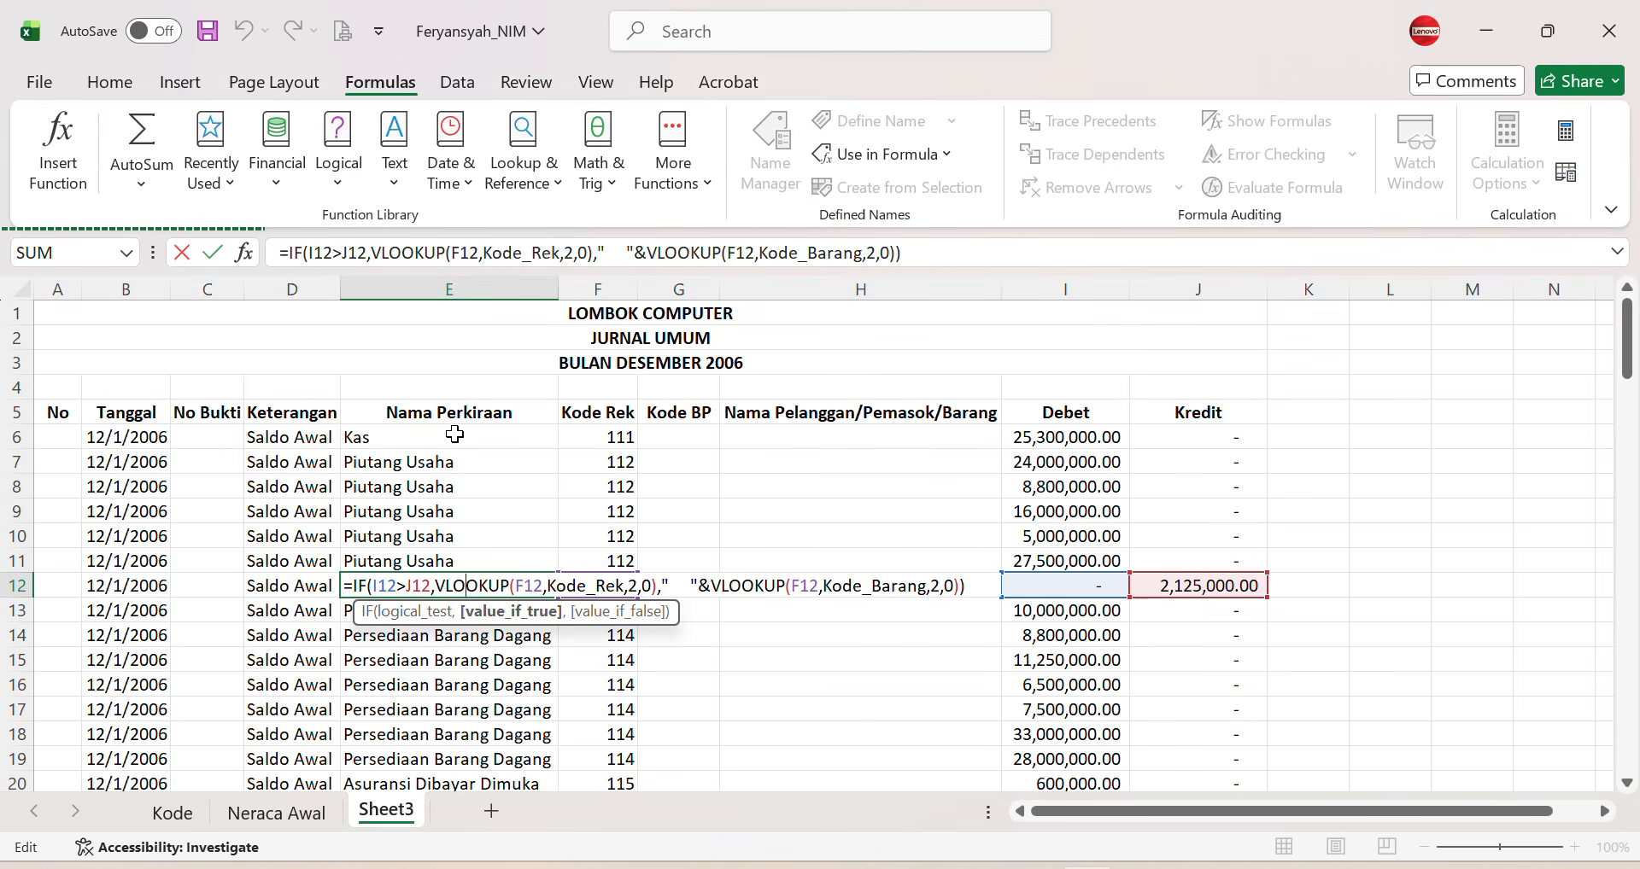
{"action": "key", "text": "Return"}
{"action": "left_click", "coordinate": [456, 433]}
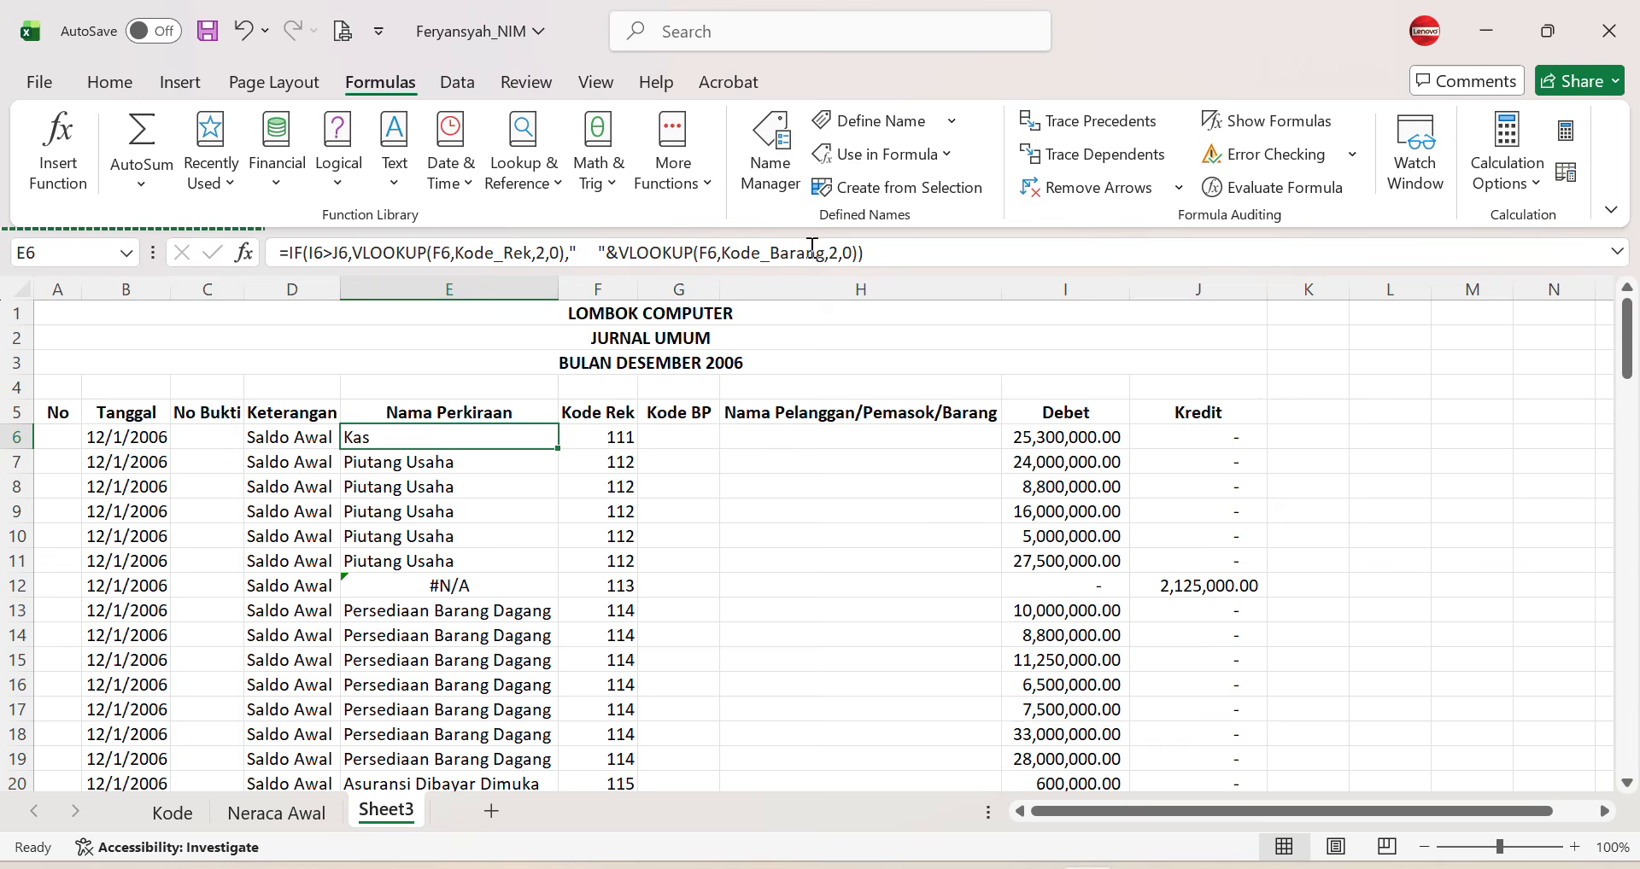
{"action": "left_click_drag", "start_coordinate": [825, 252], "coordinate": [779, 252]}
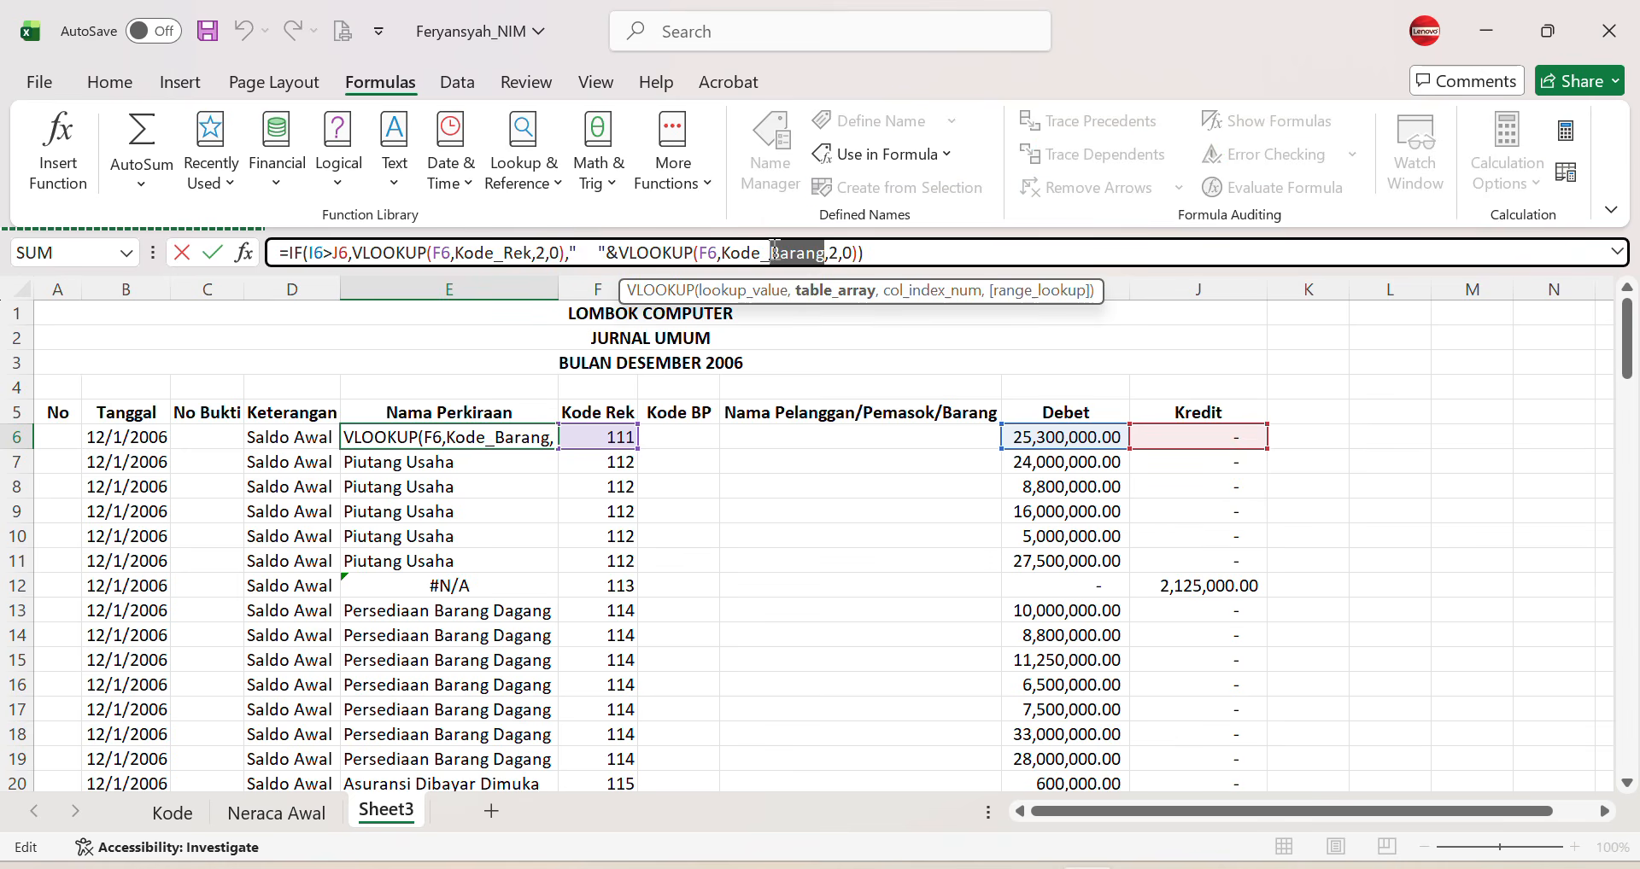
{"action": "key", "text": "BackSpace"}
{"action": "key", "text": "BackSpace"}
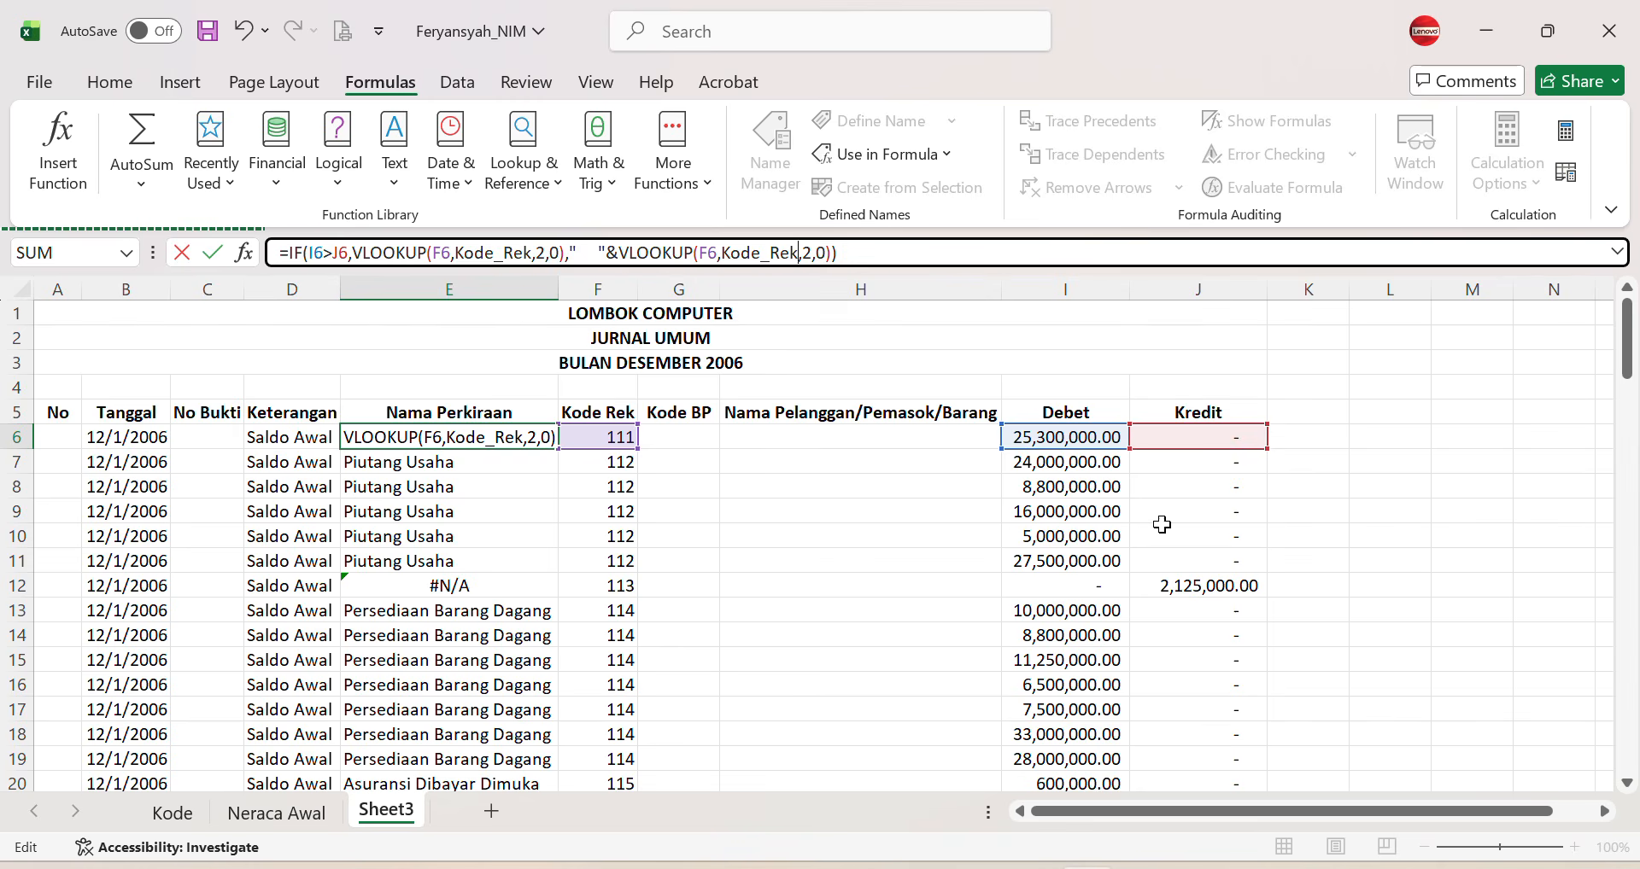
{"action": "key", "text": "Return"}
Step: Fill the corrected E6 formula down to E37 and widen the Nama Perkiraan column to fit the indented names
{"action": "left_click", "coordinate": [514, 427]}
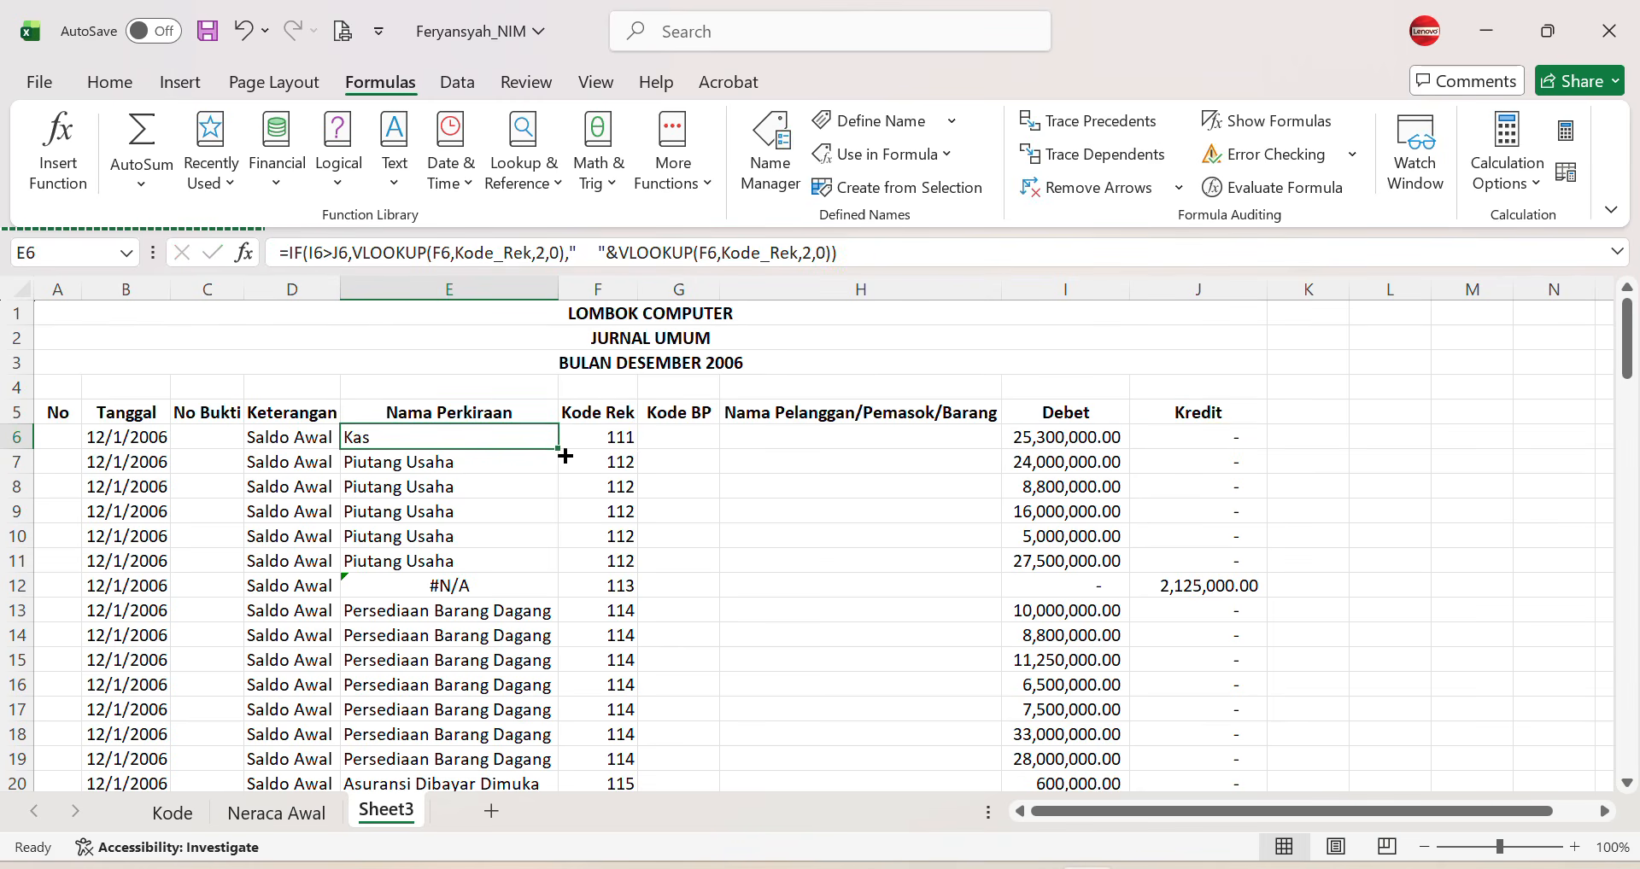
{"action": "left_click_drag", "start_coordinate": [556, 450], "coordinate": [548, 621]}
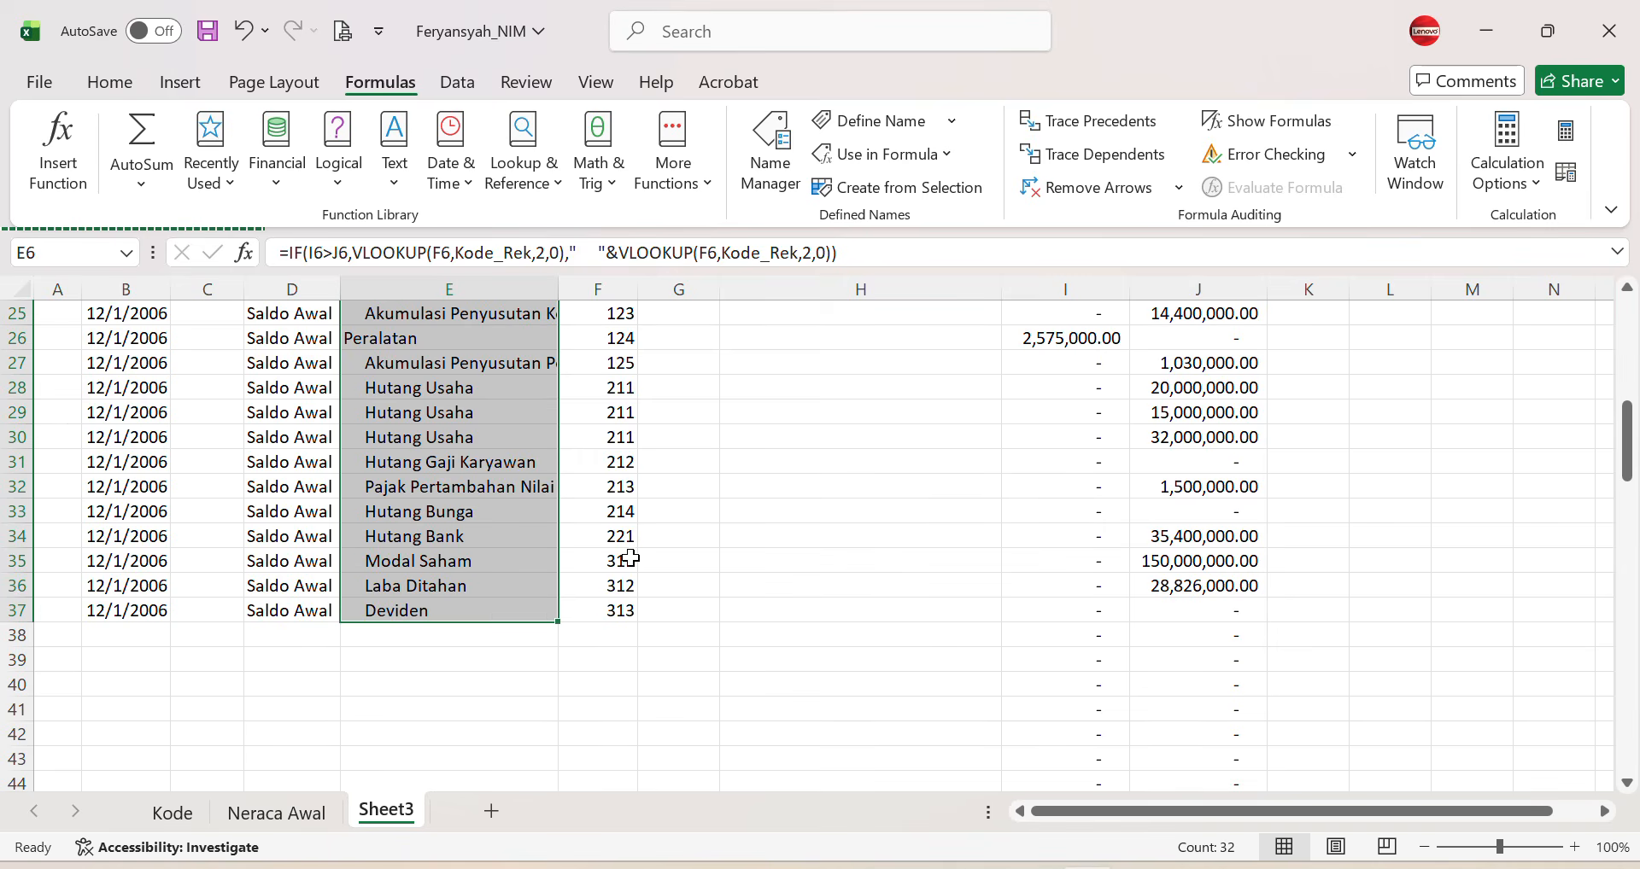
{"action": "scroll", "coordinate": [615, 555], "scroll_direction": "up", "scroll_amount": 8}
{"action": "left_click", "coordinate": [482, 609]}
{"action": "left_click_drag", "start_coordinate": [560, 289], "coordinate": [640, 288]}
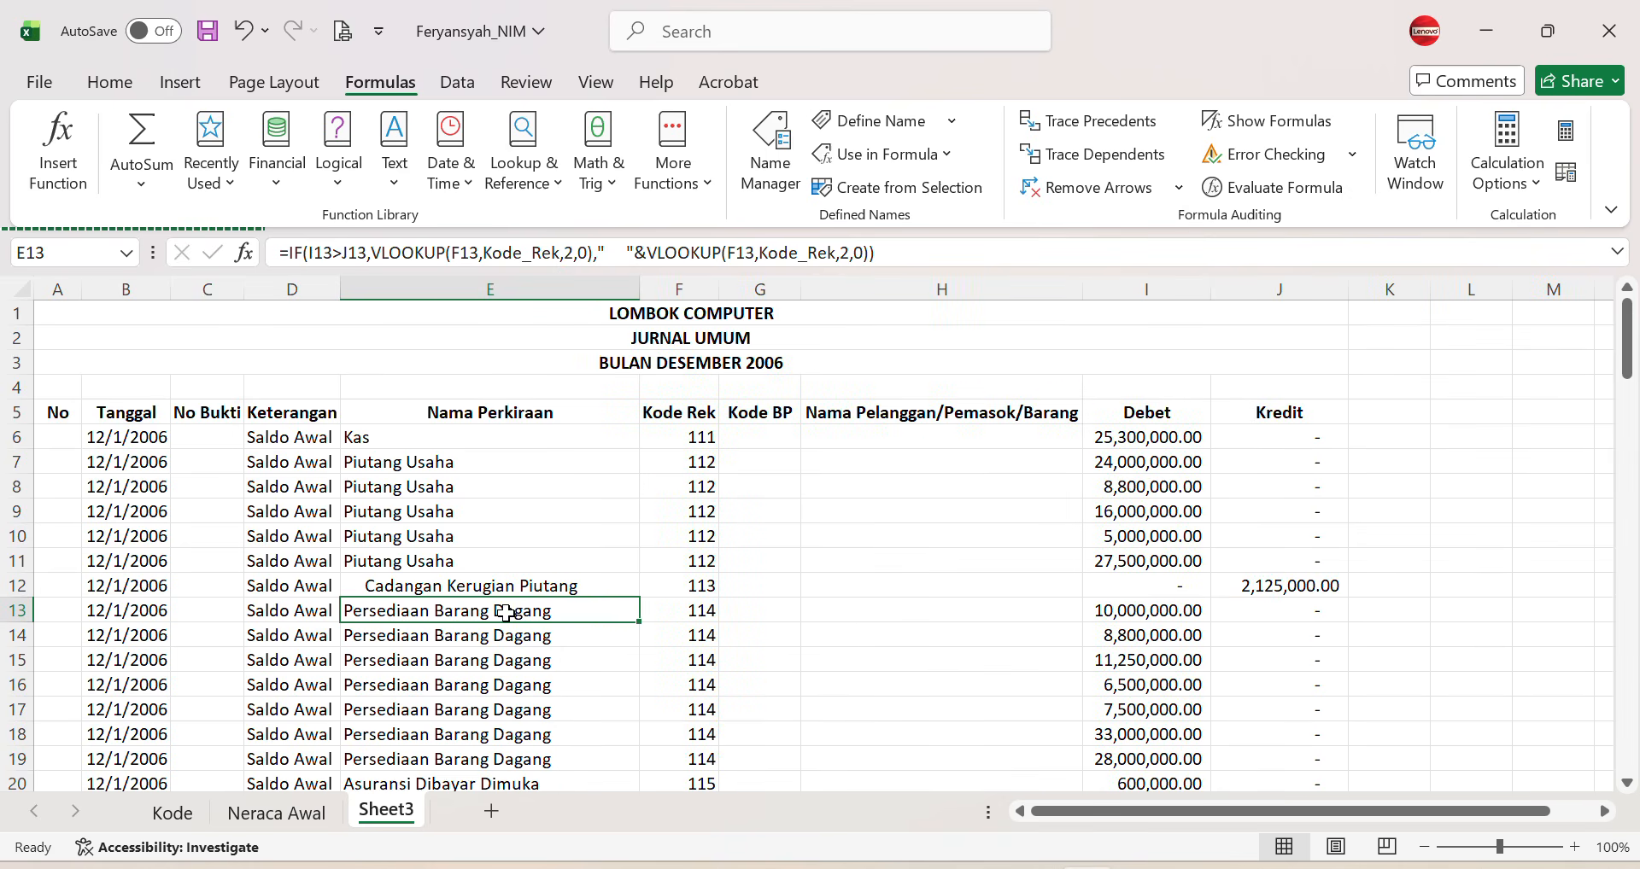
Step: Check the indentation of the Nama Perkiraan entries against their Debet and Kredit amounts
{"action": "left_click", "coordinate": [466, 591]}
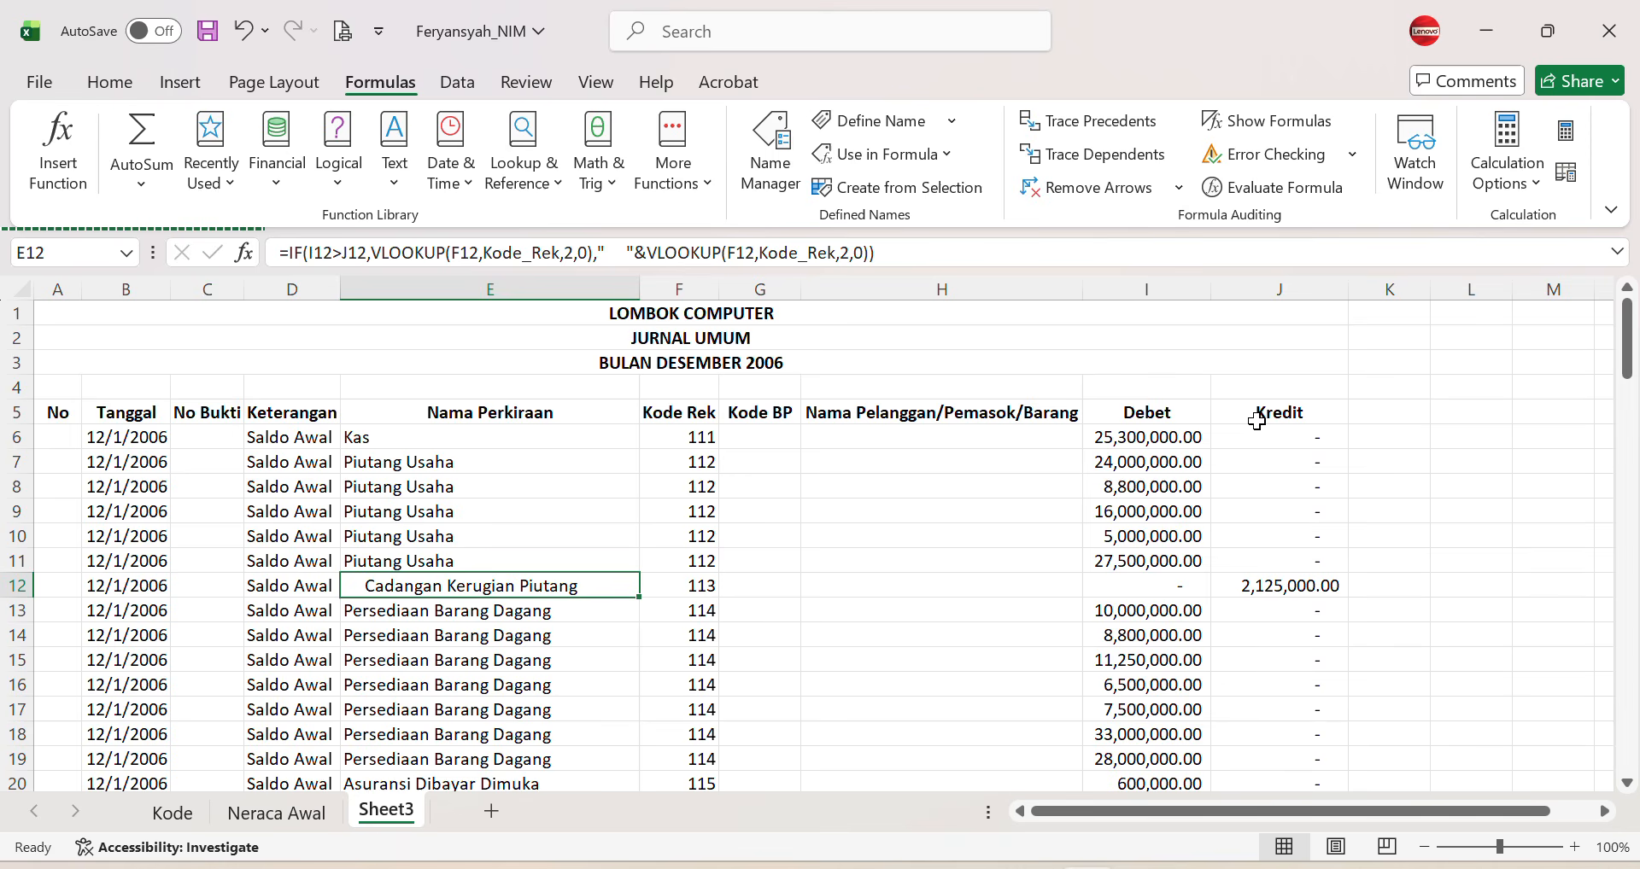
{"action": "left_click", "coordinate": [1285, 589]}
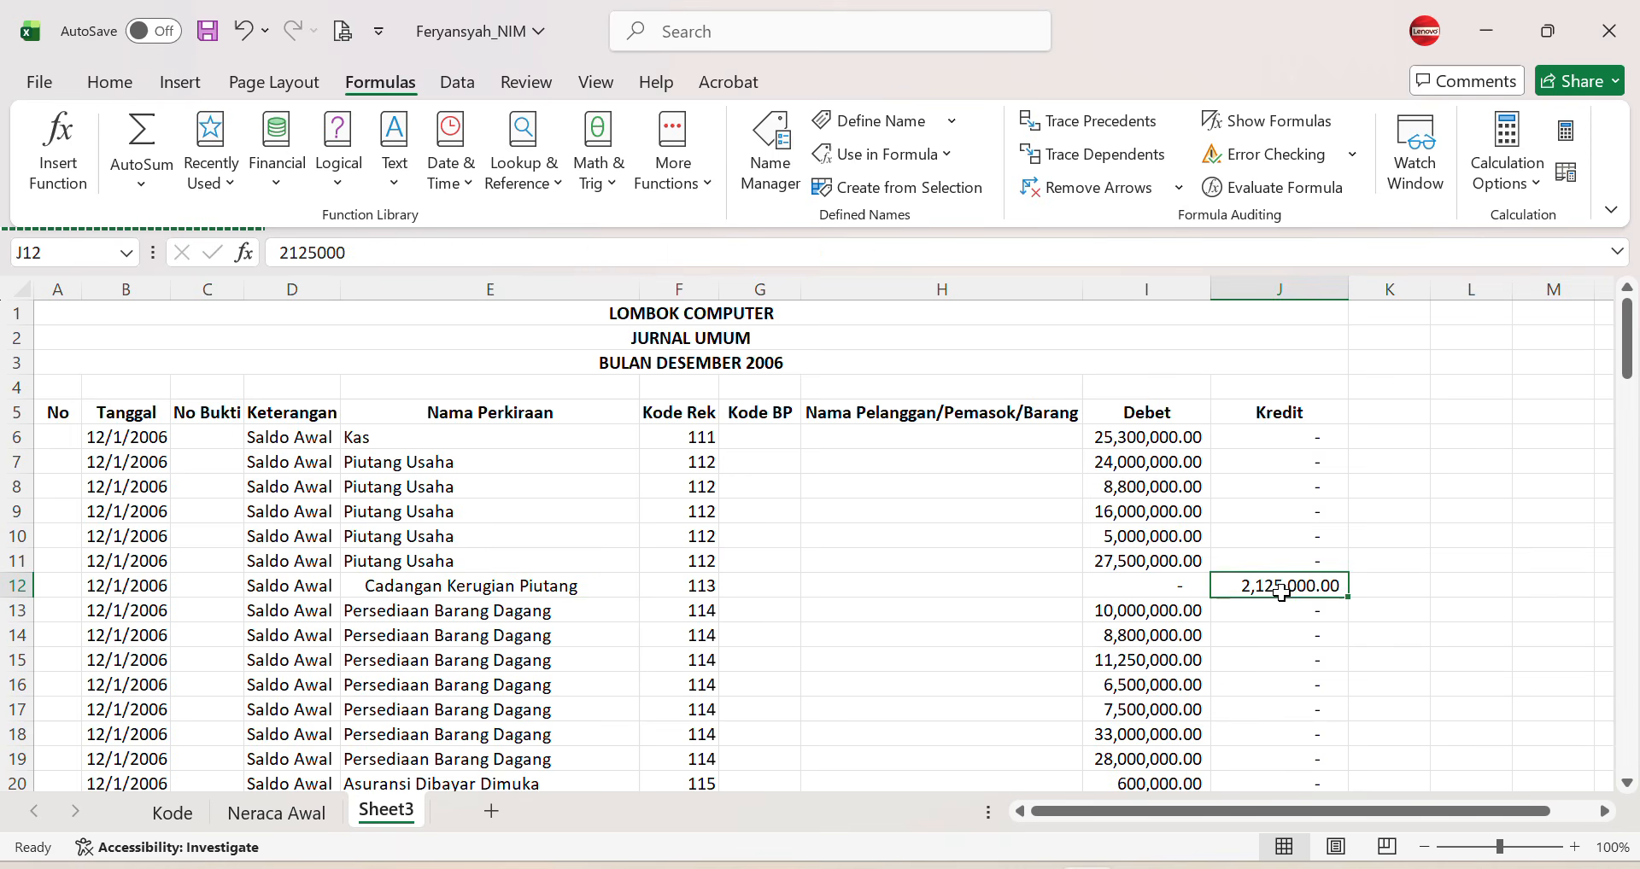
{"action": "left_click", "coordinate": [382, 588]}
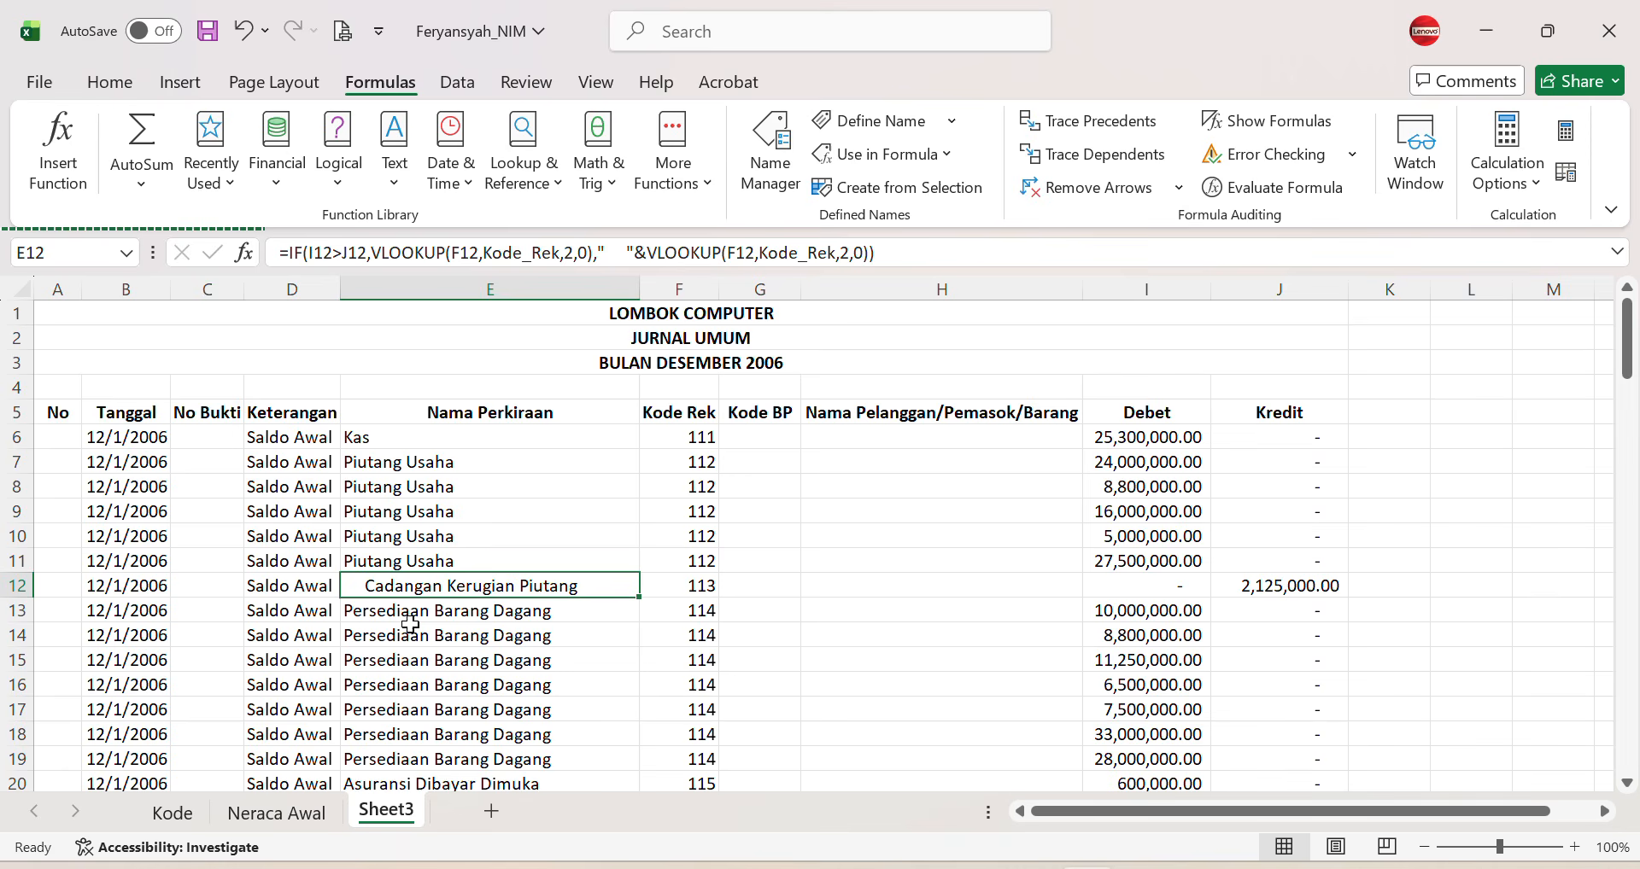
{"action": "scroll", "coordinate": [410, 624], "scroll_direction": "down", "scroll_amount": 3}
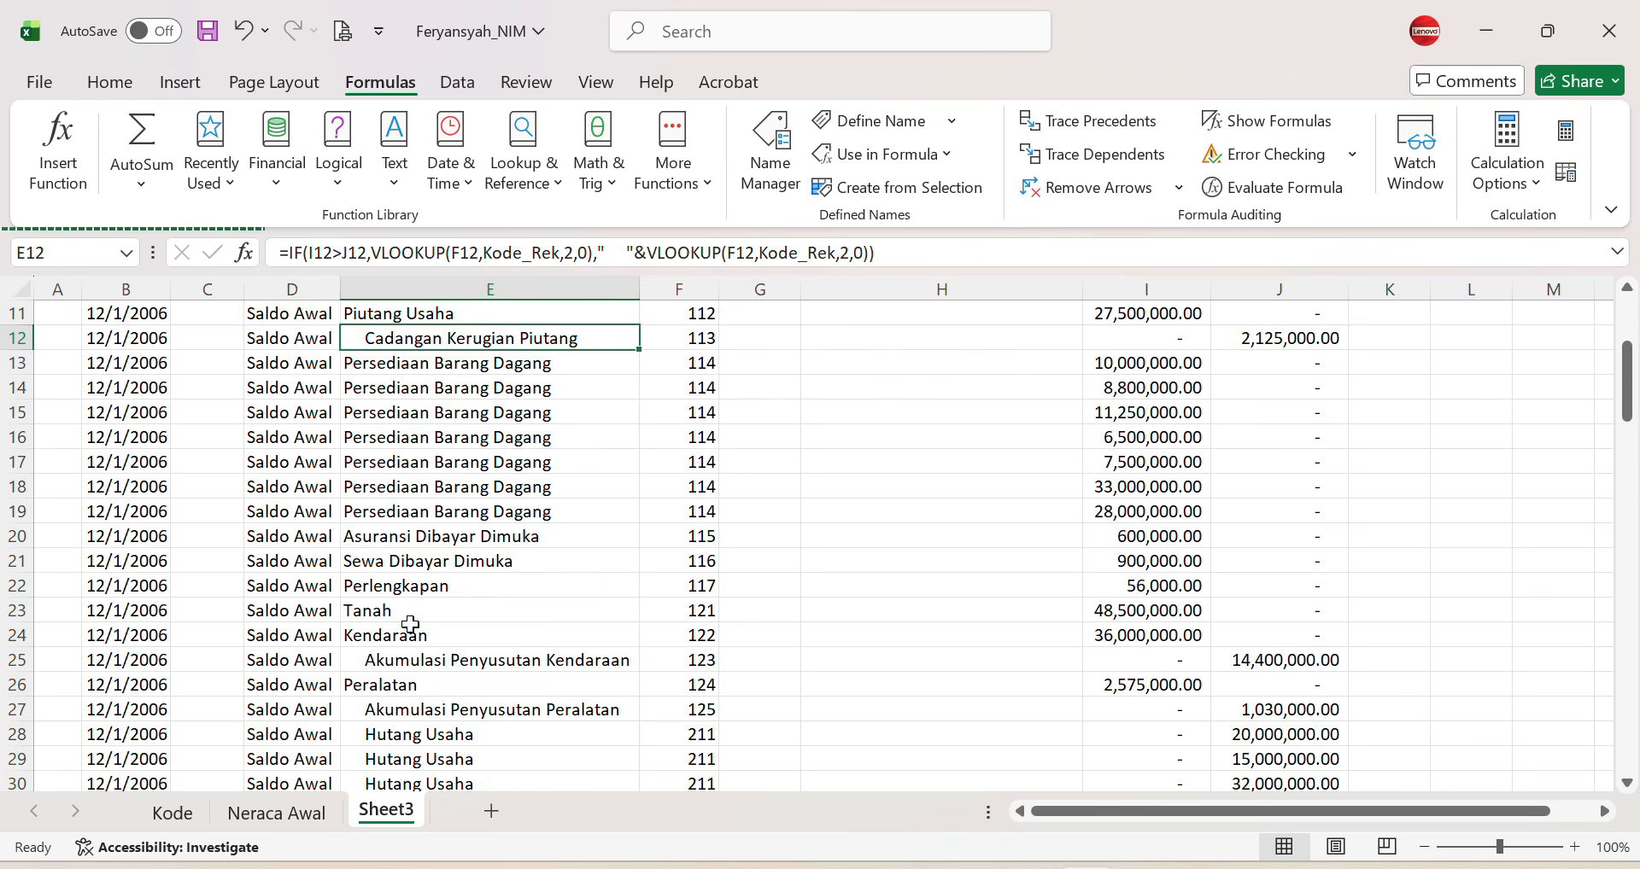
{"action": "scroll", "coordinate": [410, 624], "scroll_direction": "down", "scroll_amount": 3}
{"action": "scroll", "coordinate": [410, 624], "scroll_direction": "up", "scroll_amount": 7}
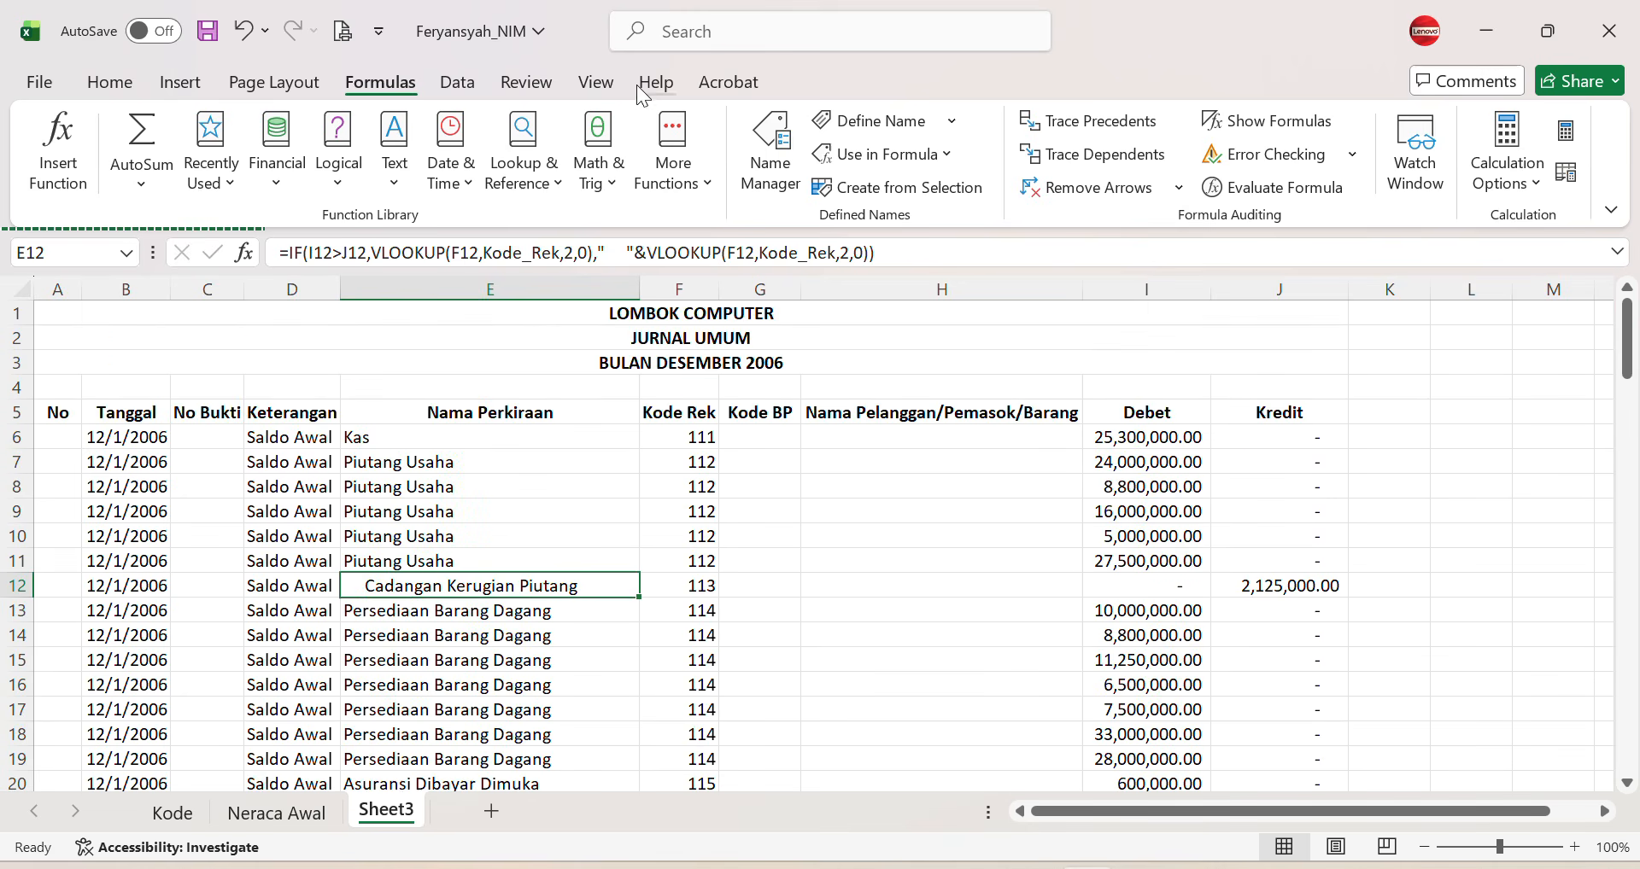
{"action": "left_click", "coordinate": [695, 42]}
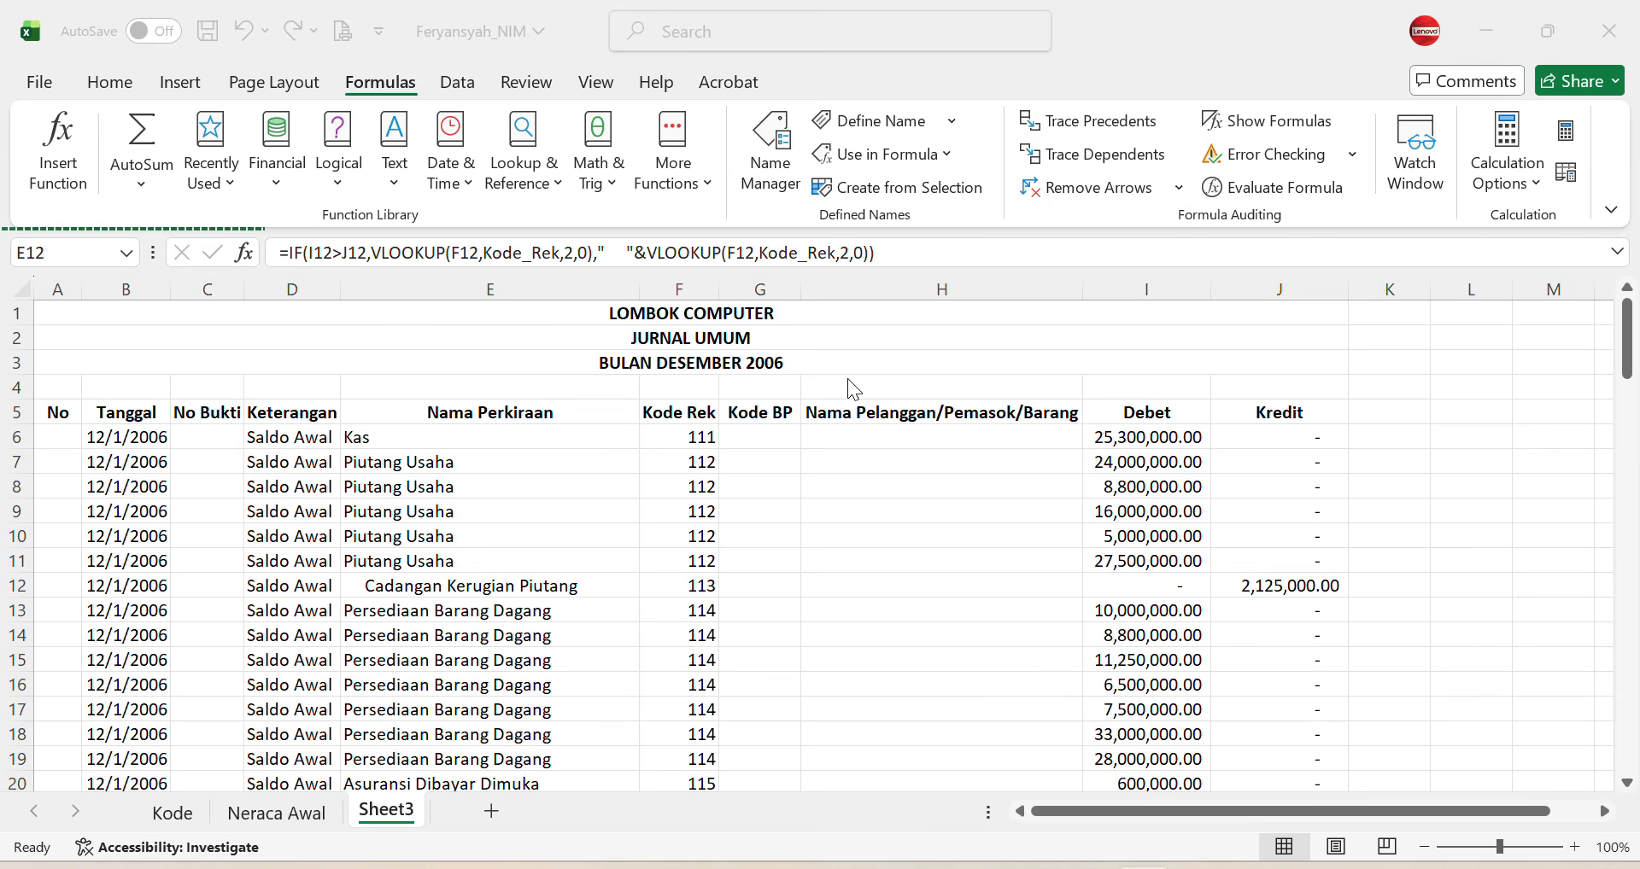
Step: Copy customer codes C01 to C05 from F7:F11 on Neraca Awal and paste them as values into G7:G11 of Sheet3's Kode BP column
{"action": "left_click", "coordinate": [299, 820]}
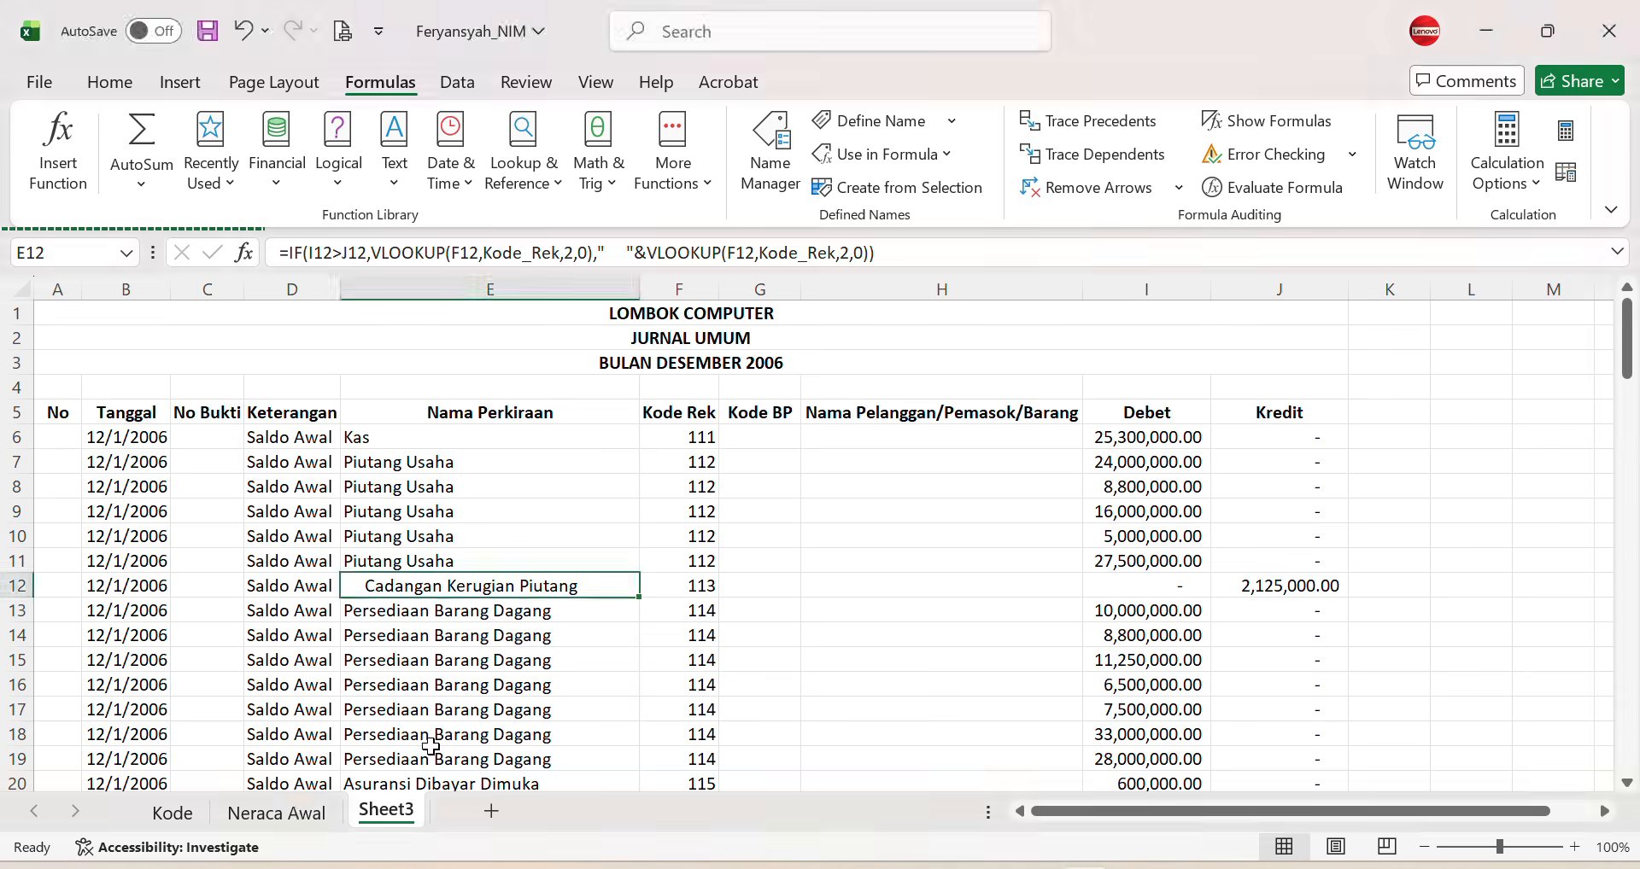
{"action": "left_click", "coordinate": [280, 816]}
{"action": "scroll", "coordinate": [867, 650], "scroll_direction": "up", "scroll_amount": 6}
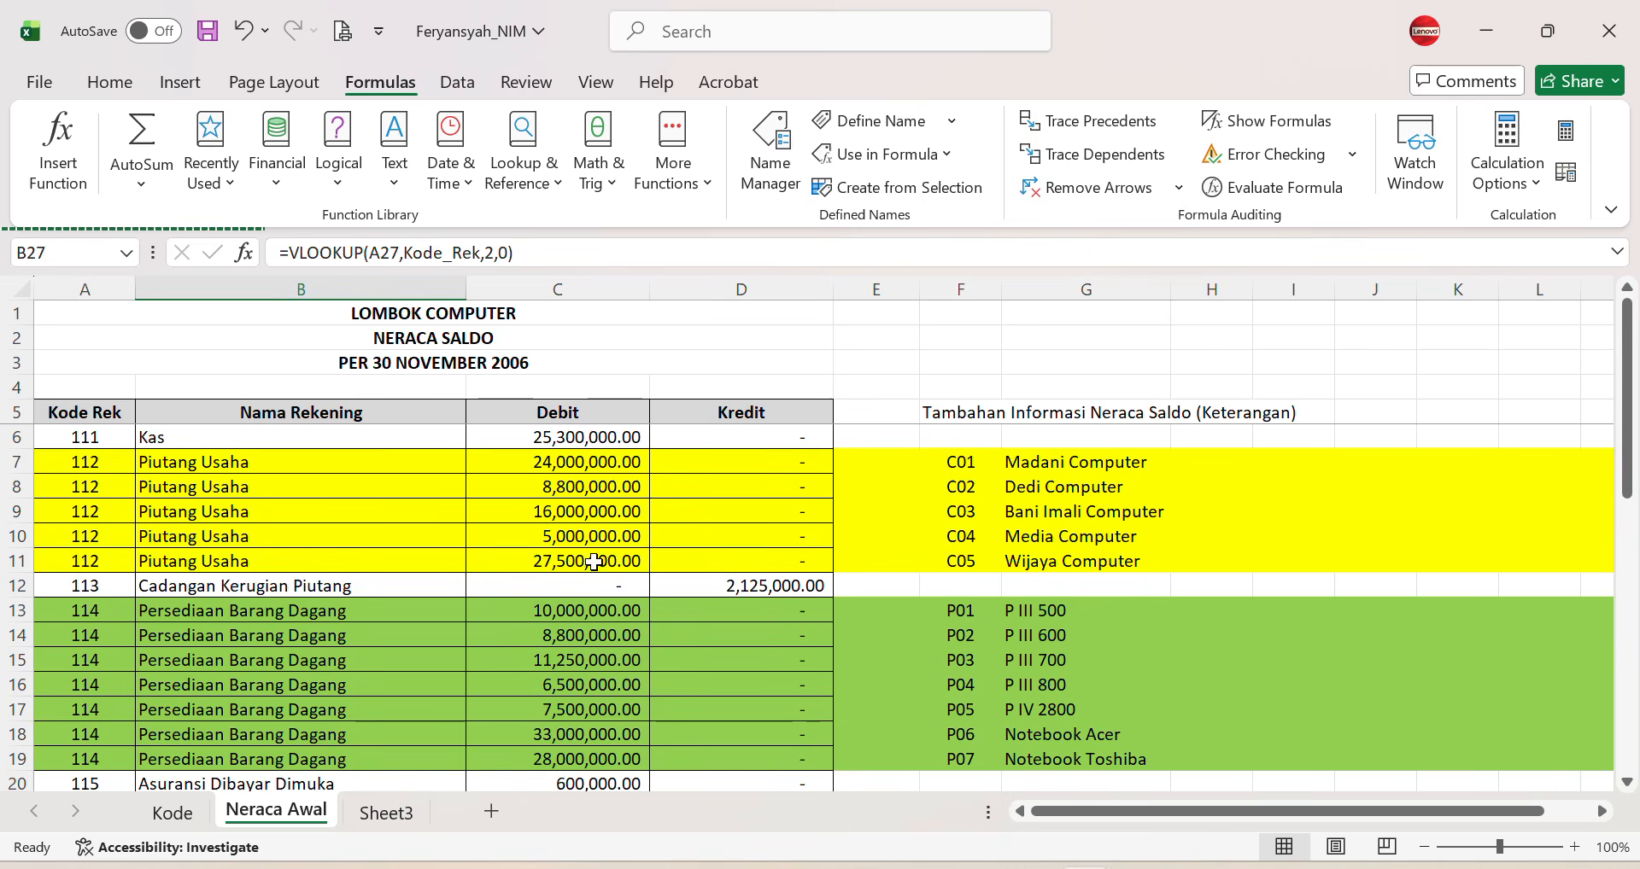
{"action": "left_click_drag", "start_coordinate": [959, 465], "coordinate": [972, 561]}
{"action": "key", "text": "ctrl+c"}
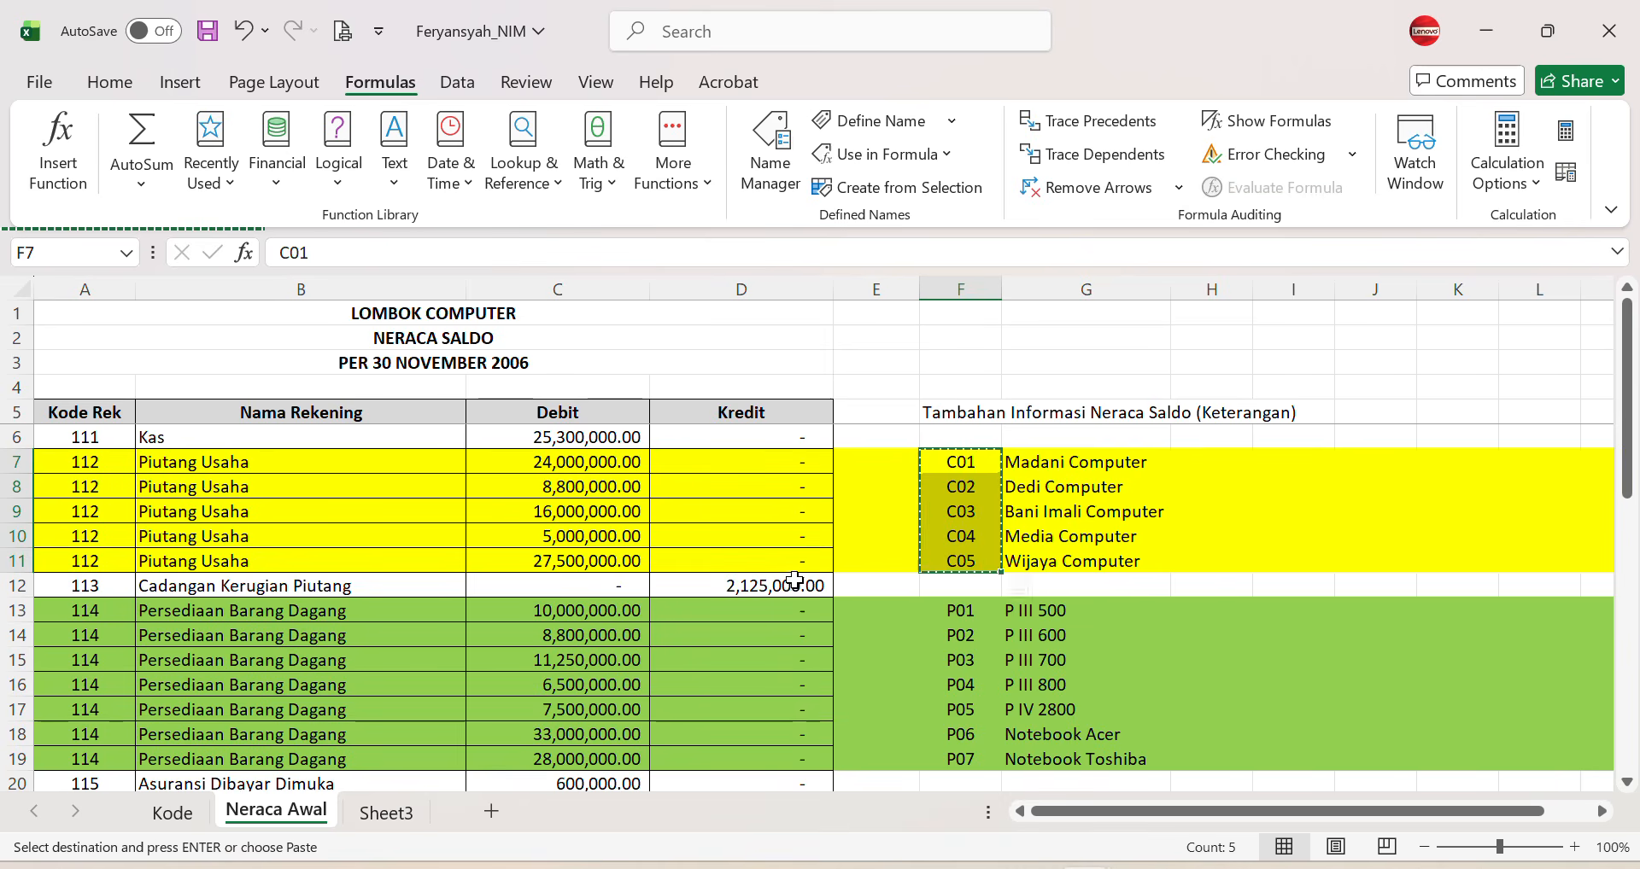
{"action": "left_click", "coordinate": [386, 812]}
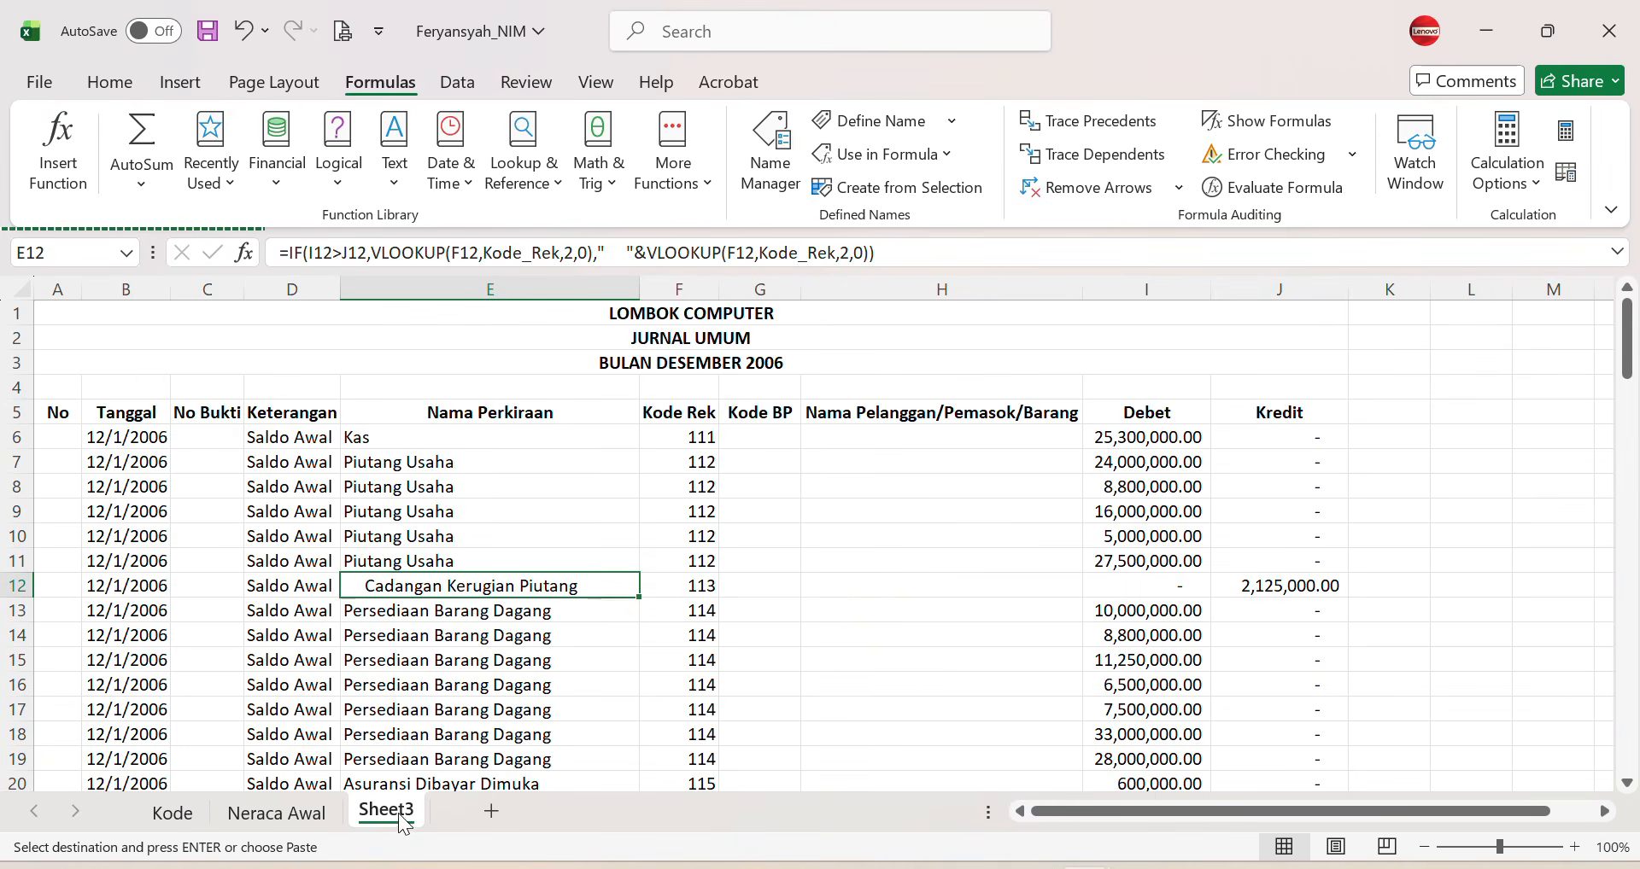
{"action": "left_click", "coordinate": [773, 462]}
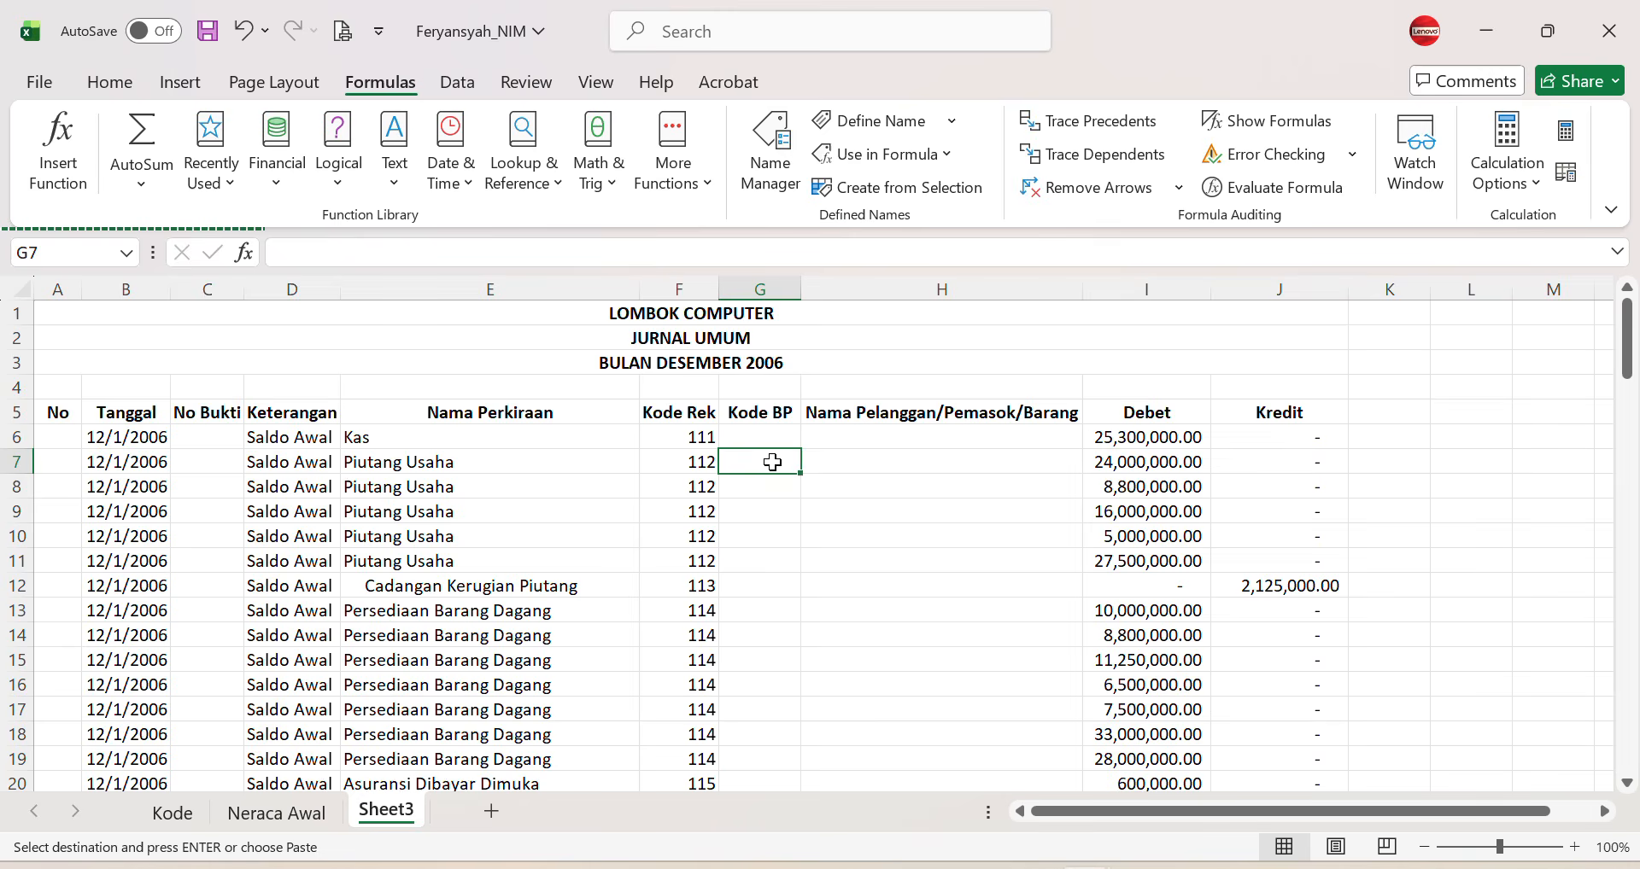
{"action": "left_click", "coordinate": [39, 82]}
{"action": "left_click", "coordinate": [29, 92]}
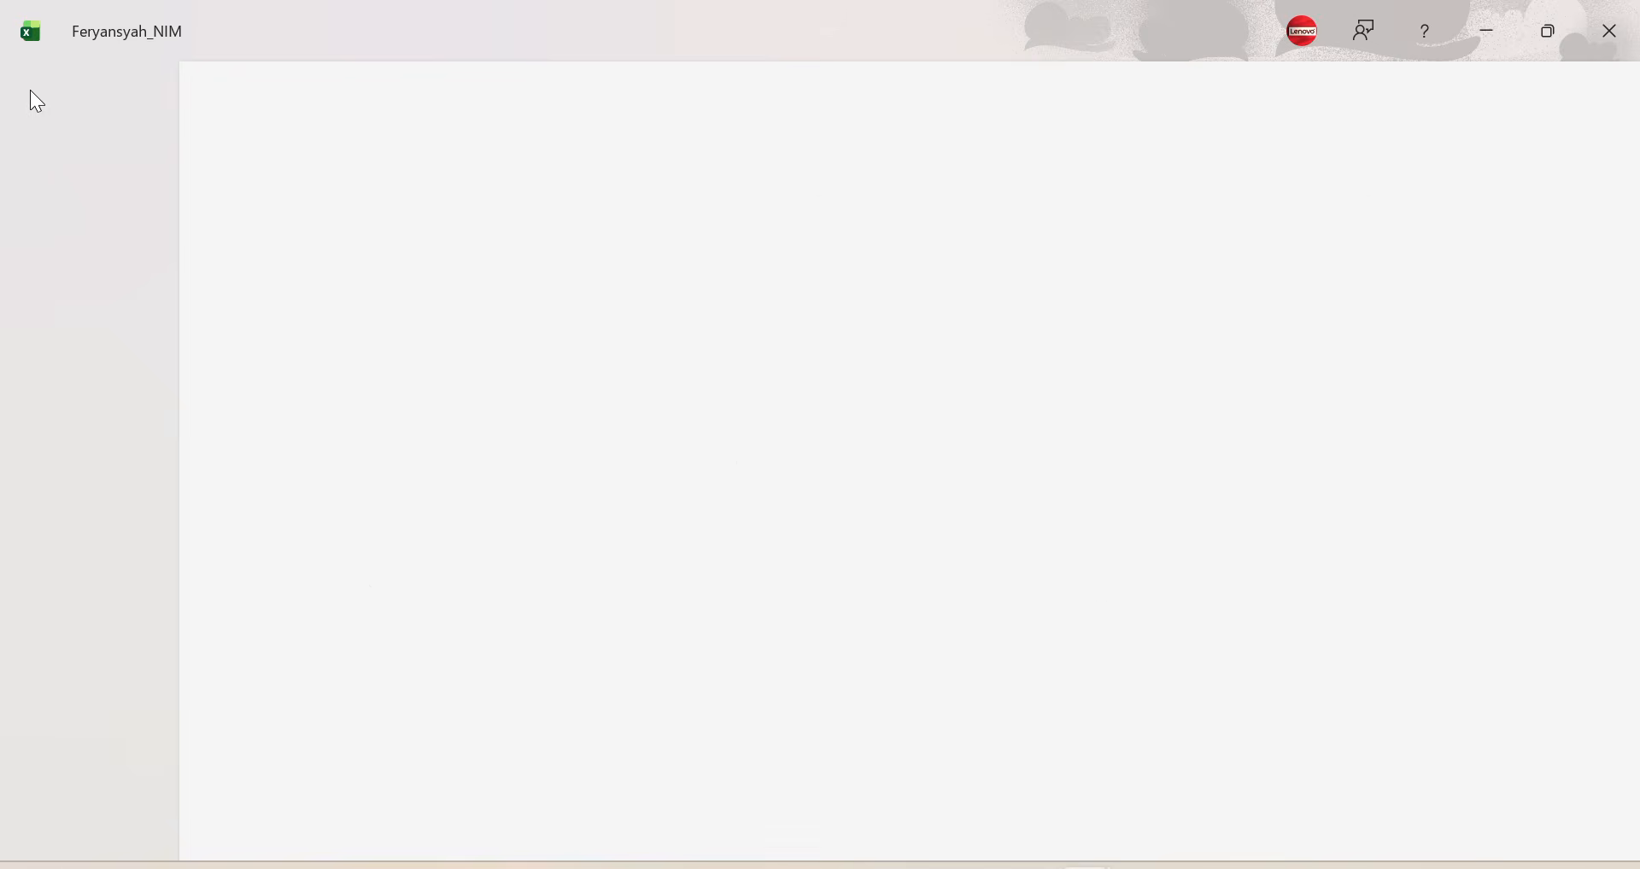
{"action": "left_click", "coordinate": [99, 88]}
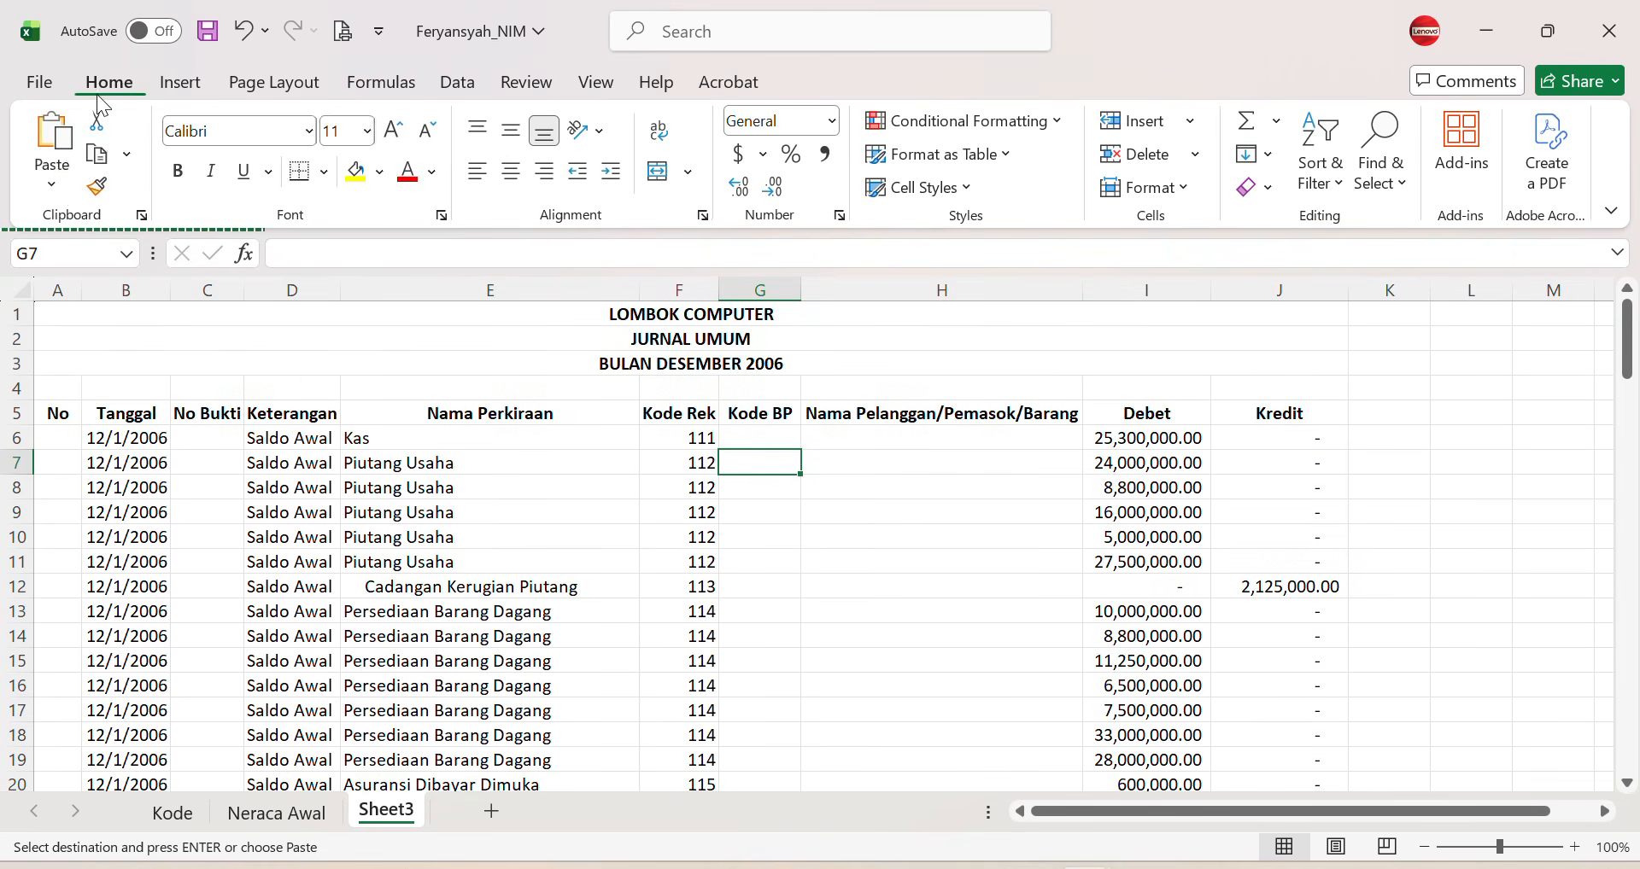
{"action": "left_click", "coordinate": [51, 175]}
{"action": "left_click", "coordinate": [48, 374]}
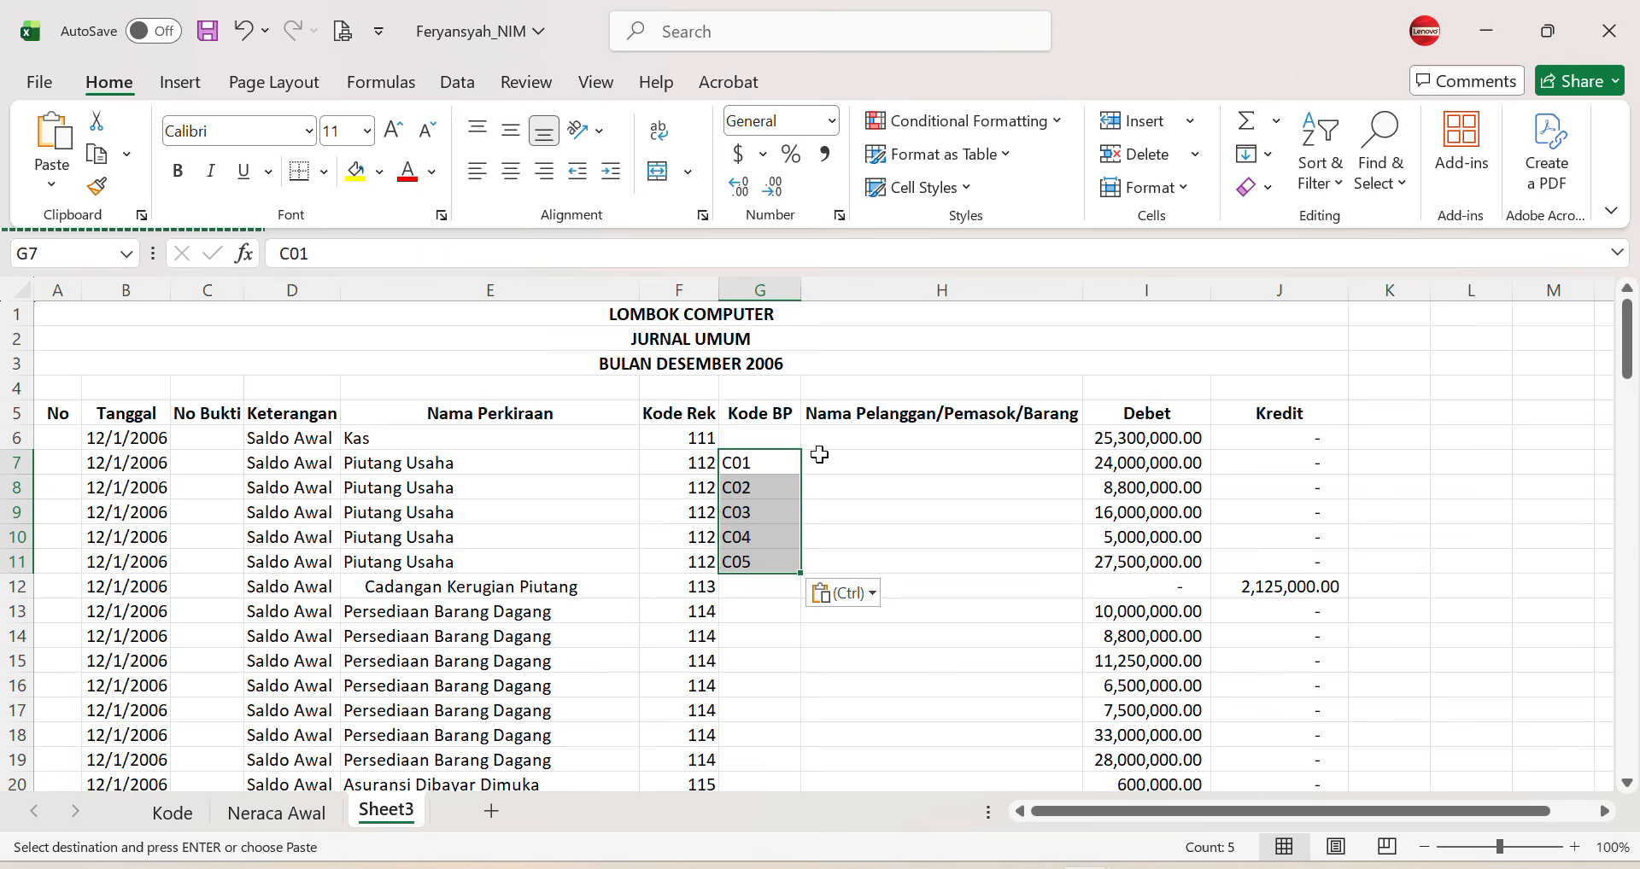
{"action": "left_click", "coordinate": [848, 470]}
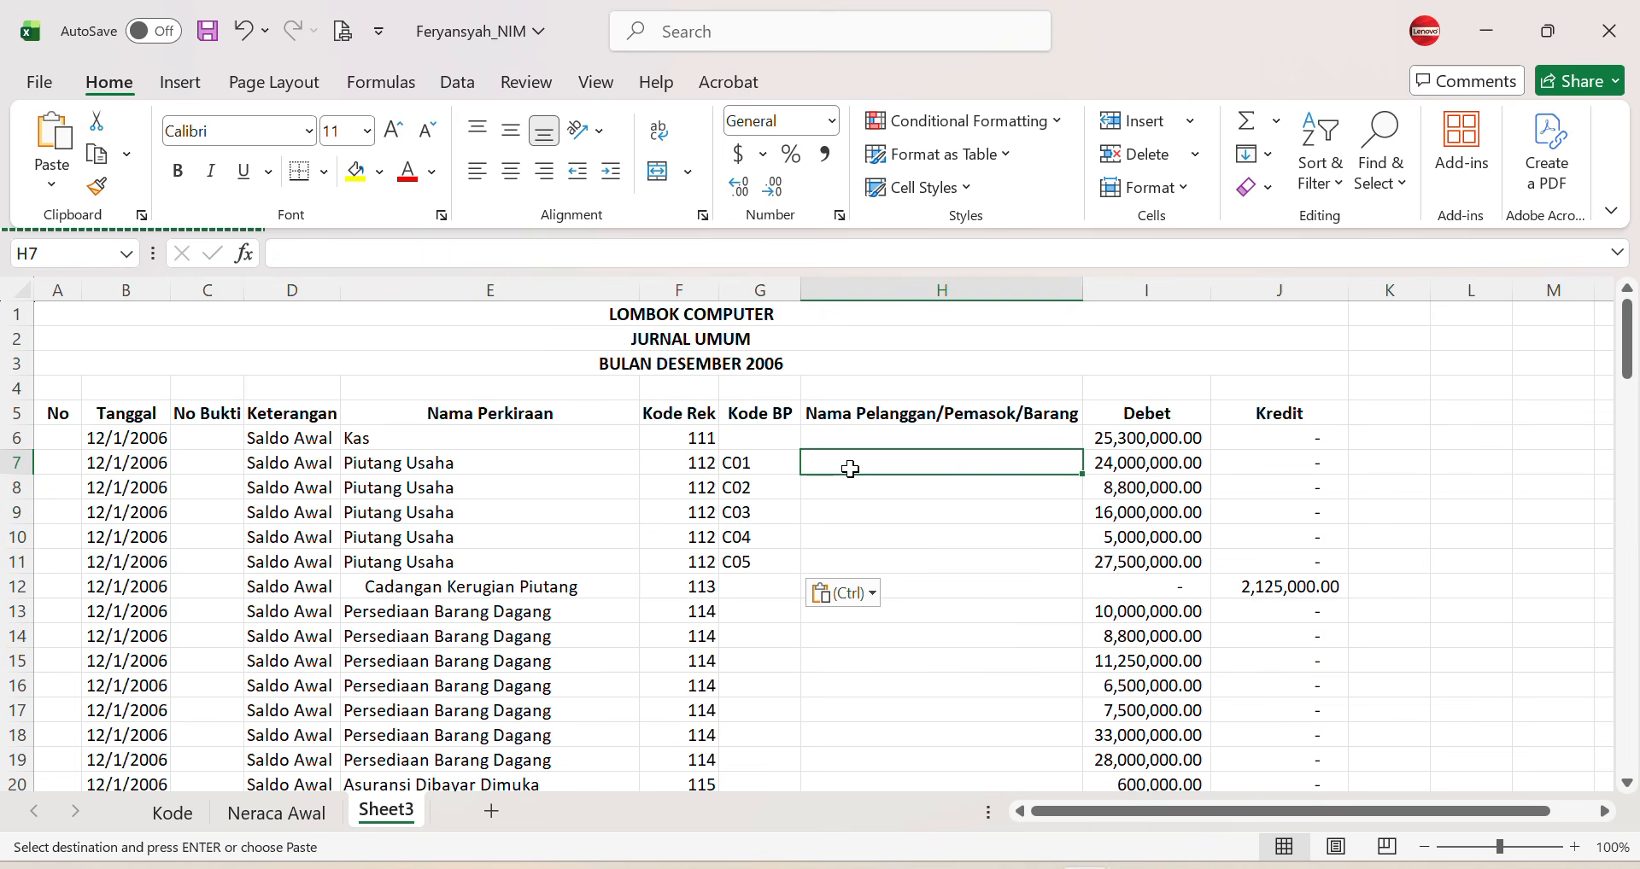
{"action": "key", "text": "ctrl+Page_Up"}
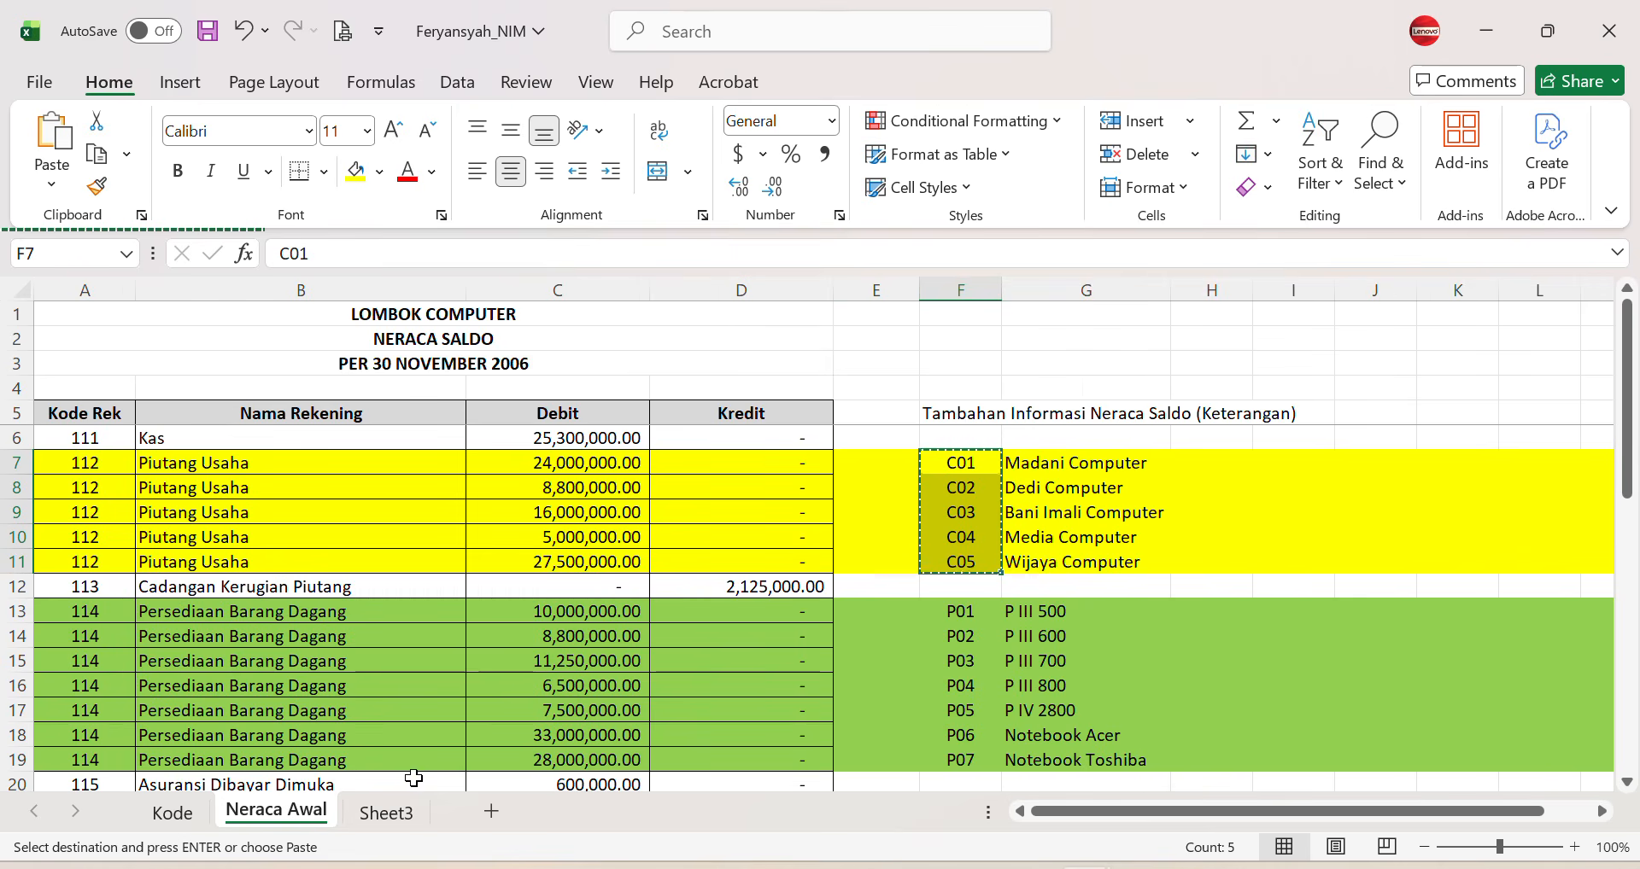
{"action": "left_click", "coordinate": [384, 812]}
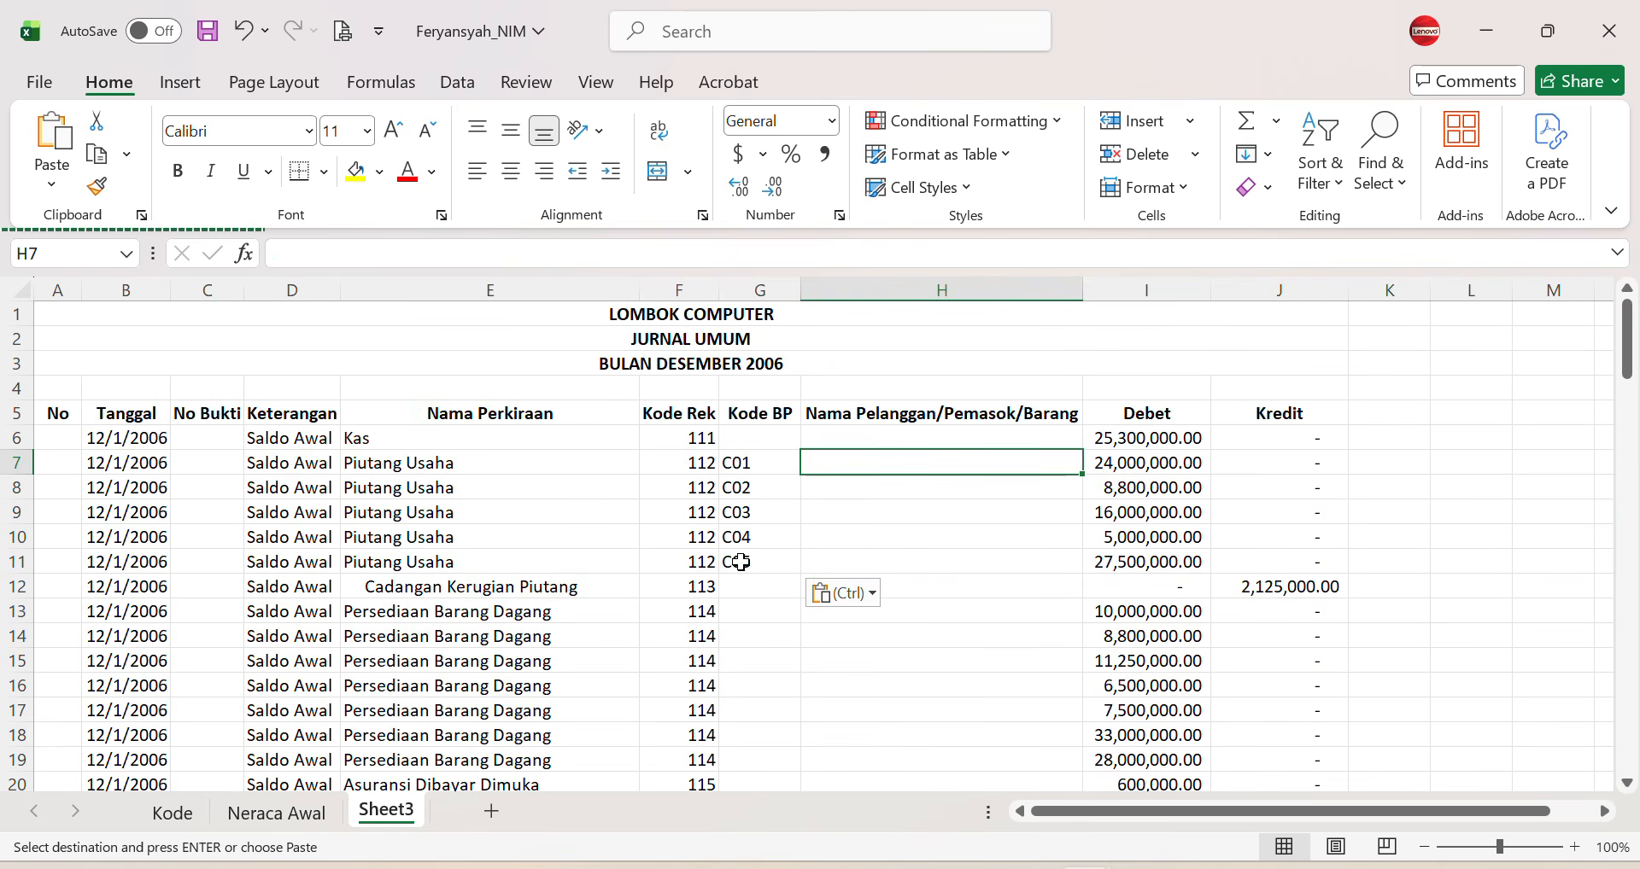
{"action": "left_click", "coordinate": [865, 492]}
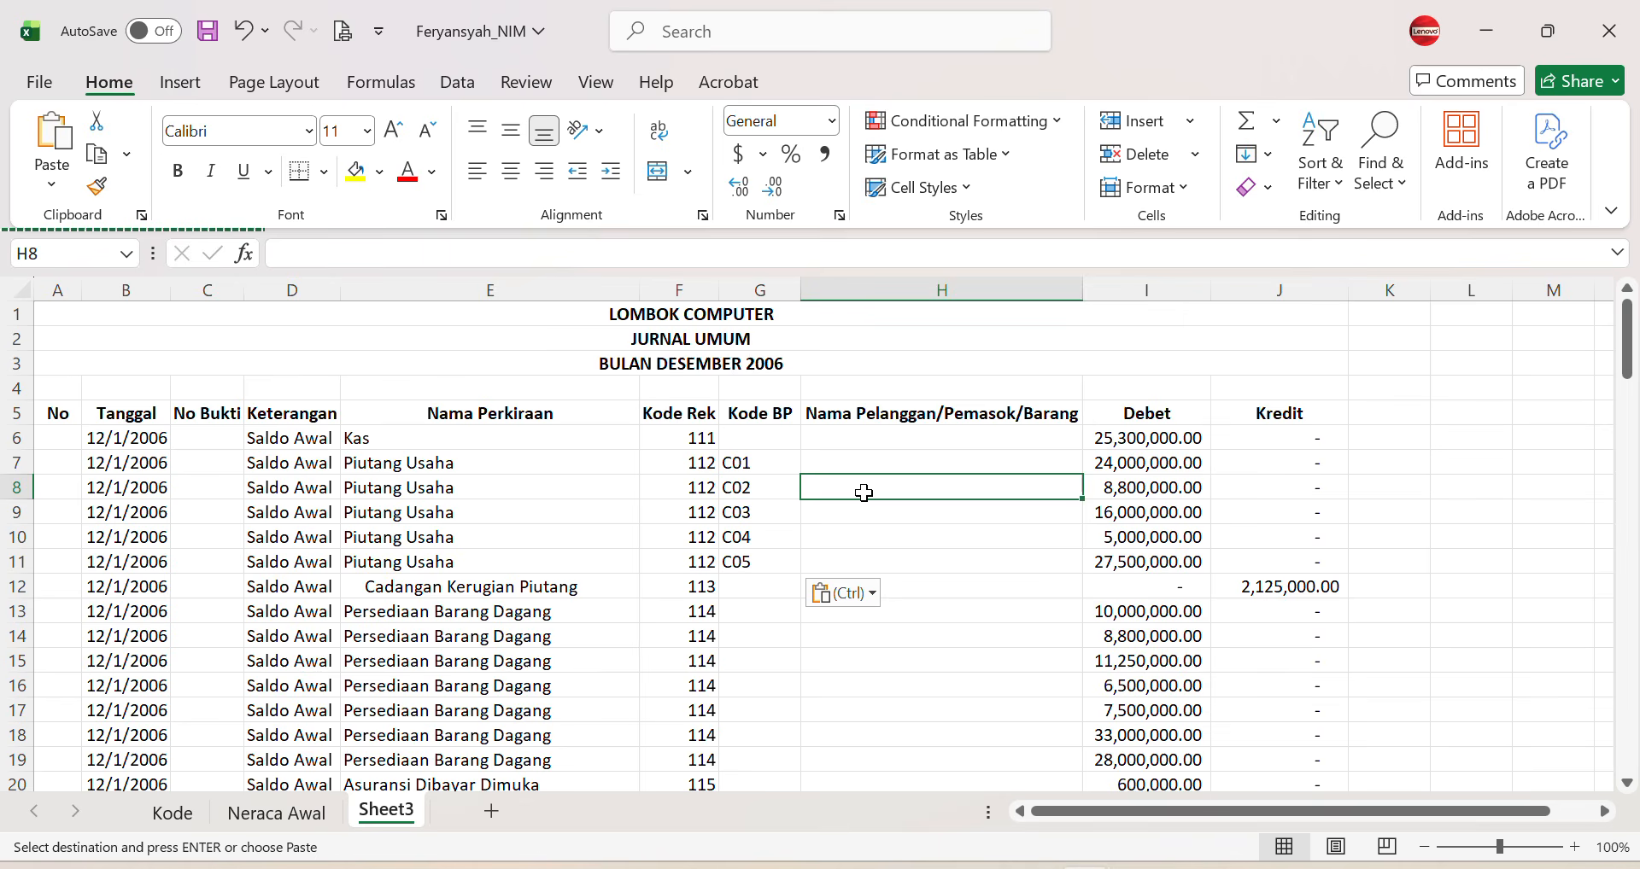
{"action": "left_click", "coordinate": [775, 459]}
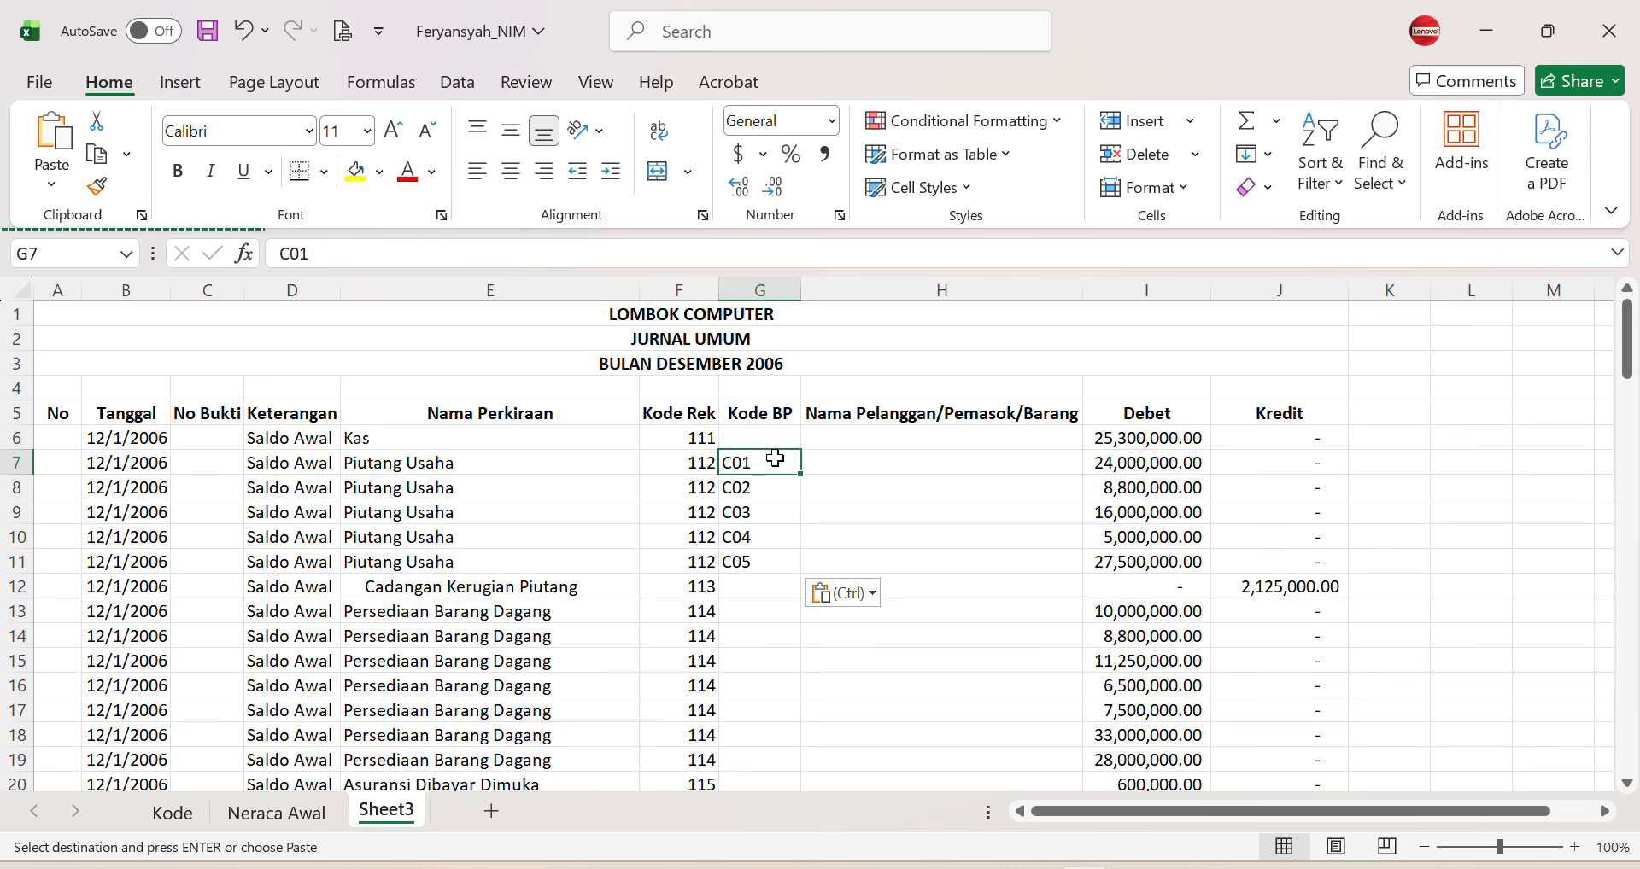
Step: Start an IF formula in H7 that tests whether the first character of G7 equals "C" using LEFT(G7,1)
{"action": "left_click", "coordinate": [885, 466]}
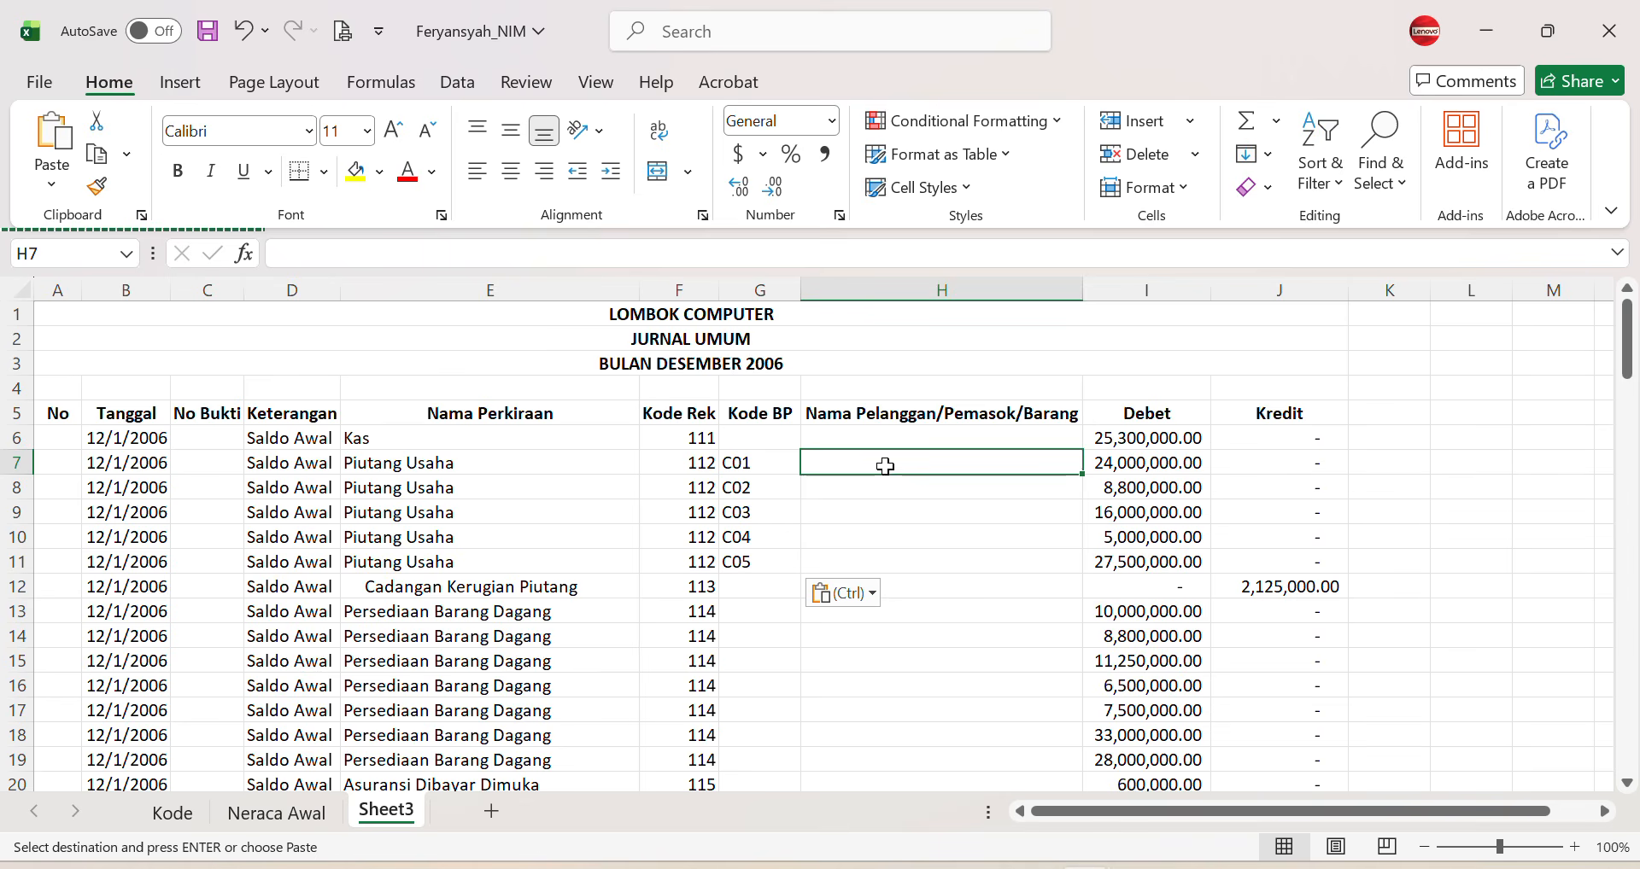
{"action": "type", "text": "=if("}
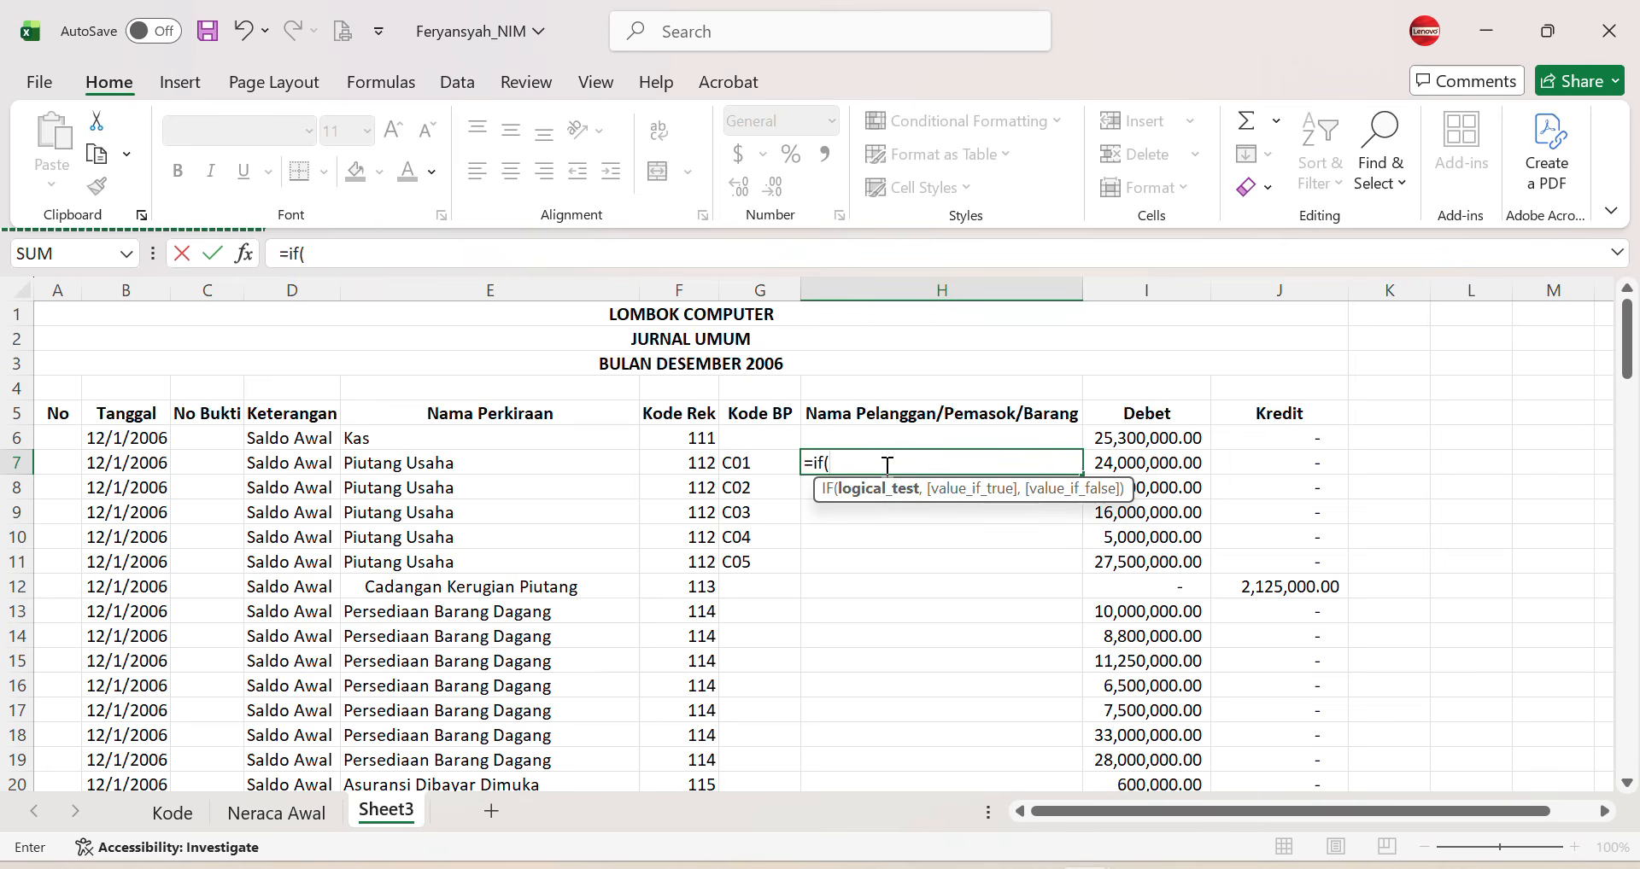
{"action": "type", "text": "left"}
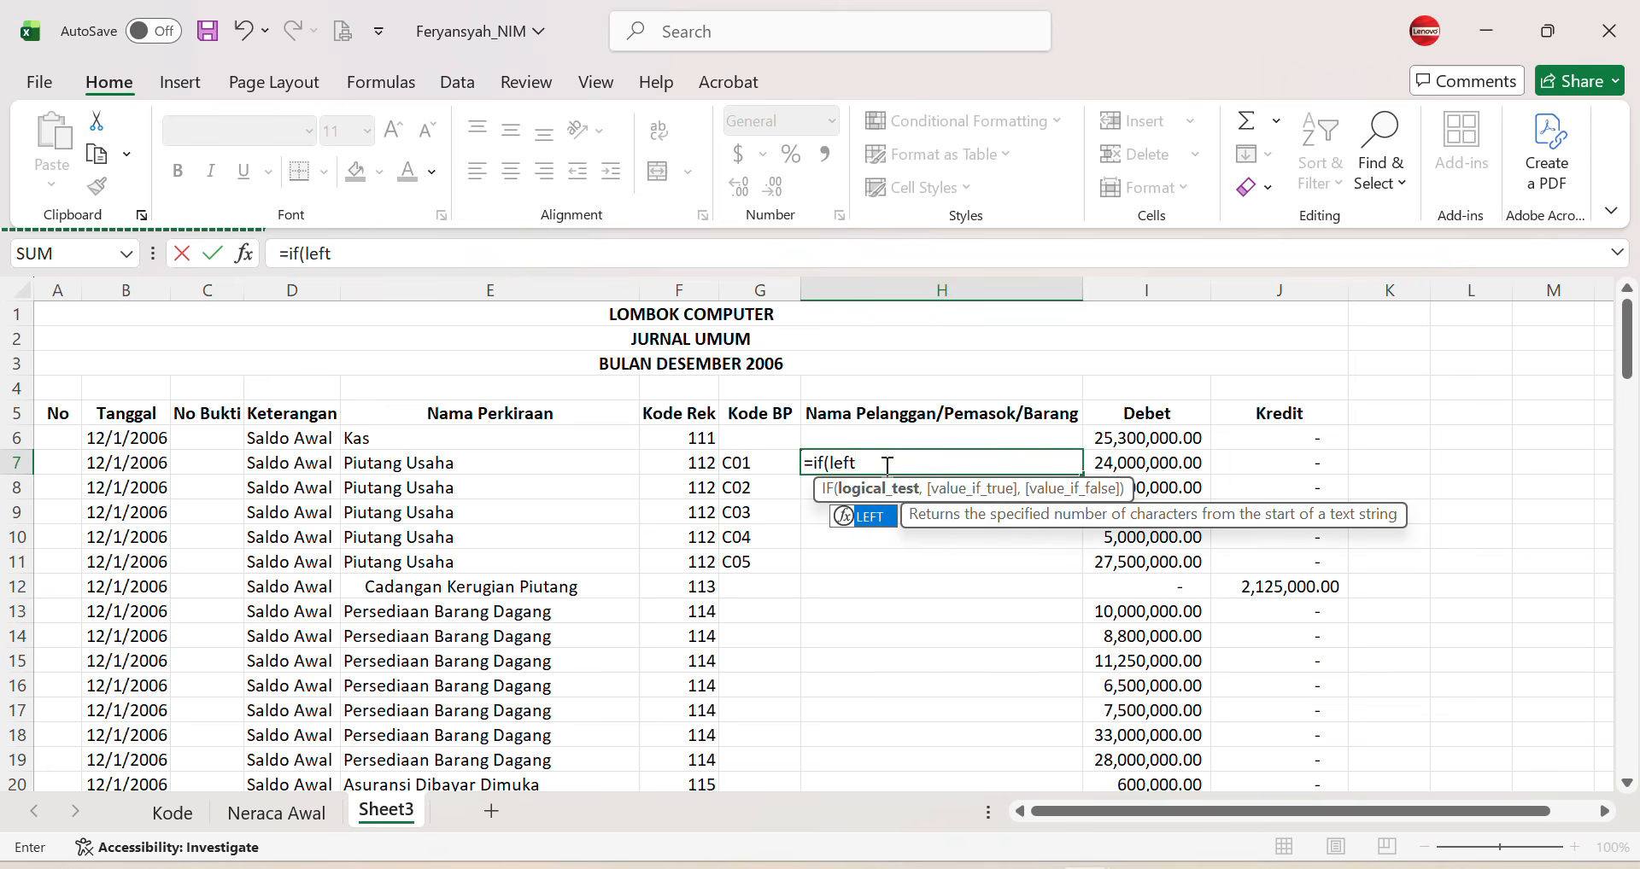
{"action": "type", "text": "("}
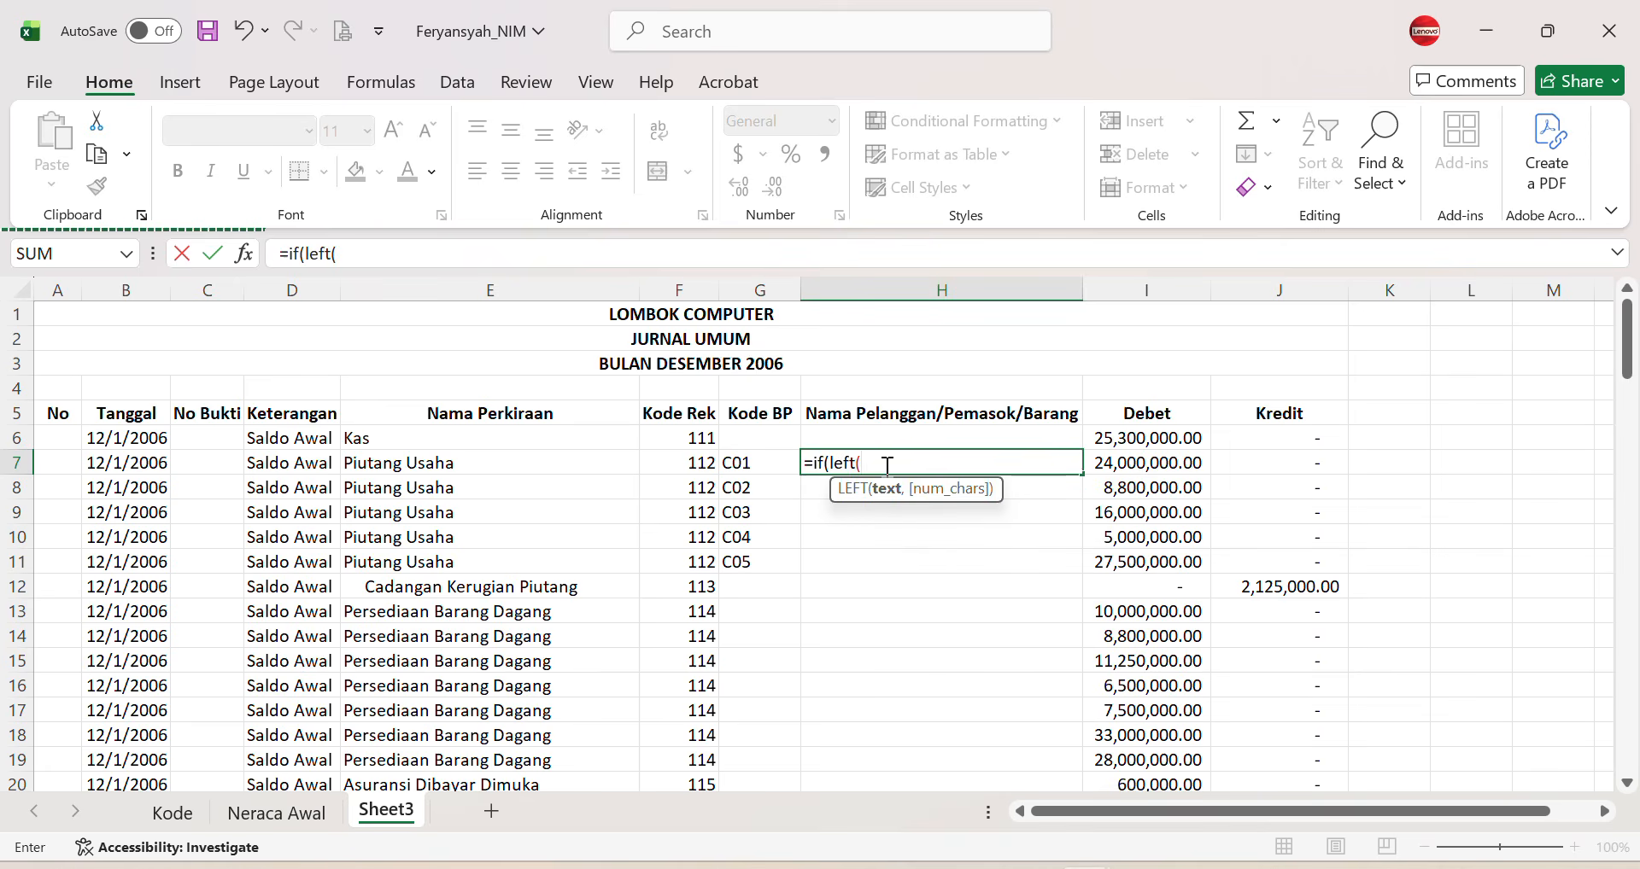
{"action": "left_click", "coordinate": [740, 460]}
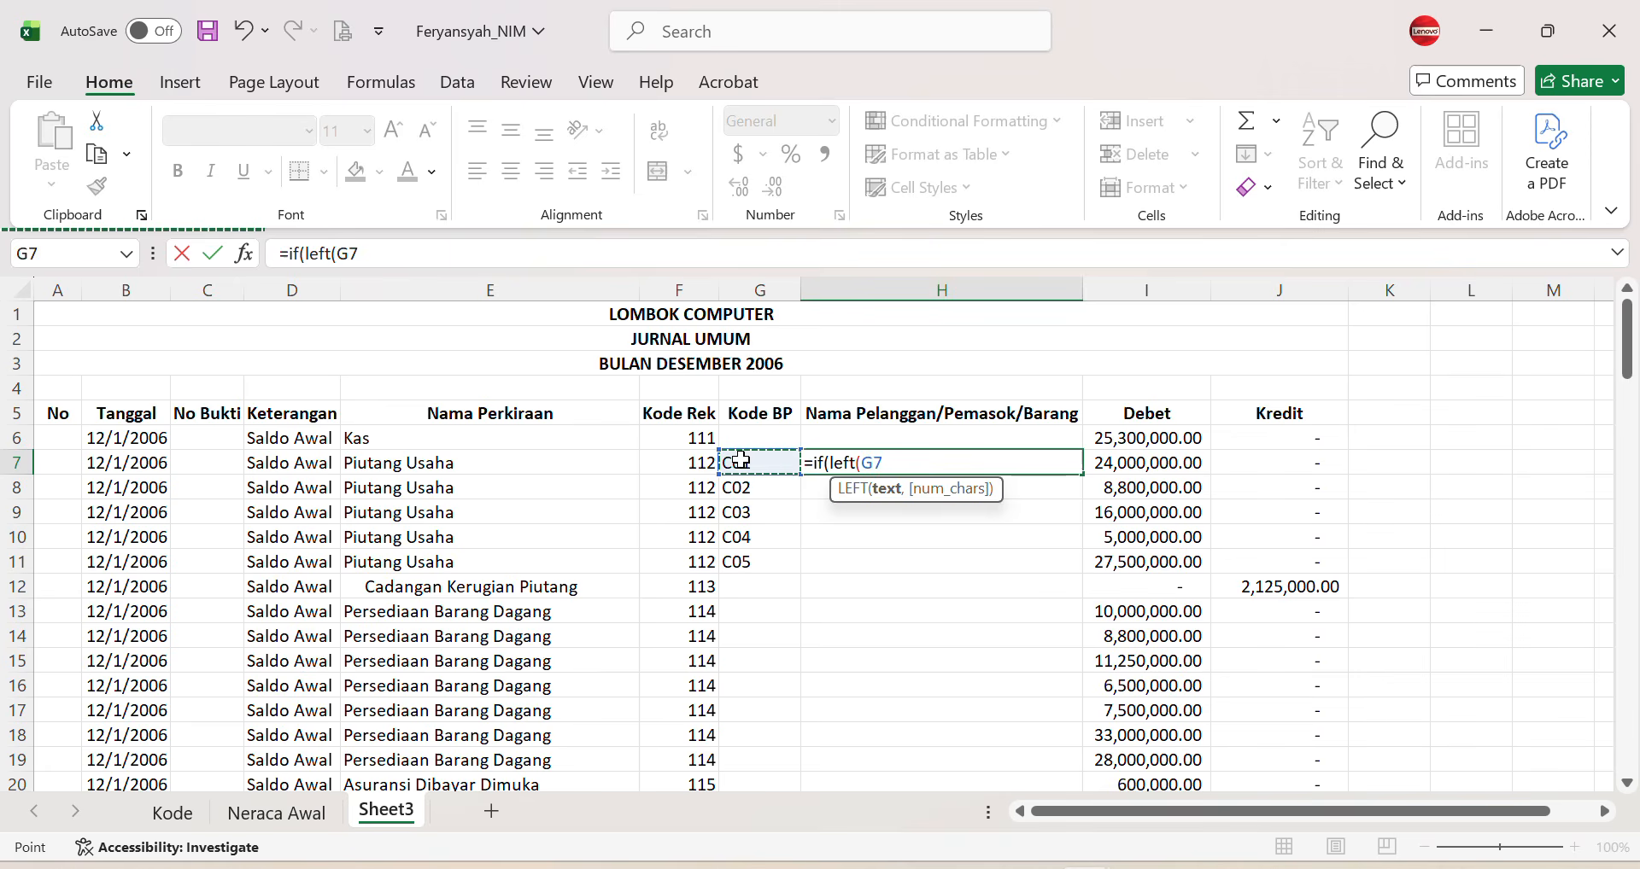
{"action": "type", "text": ","}
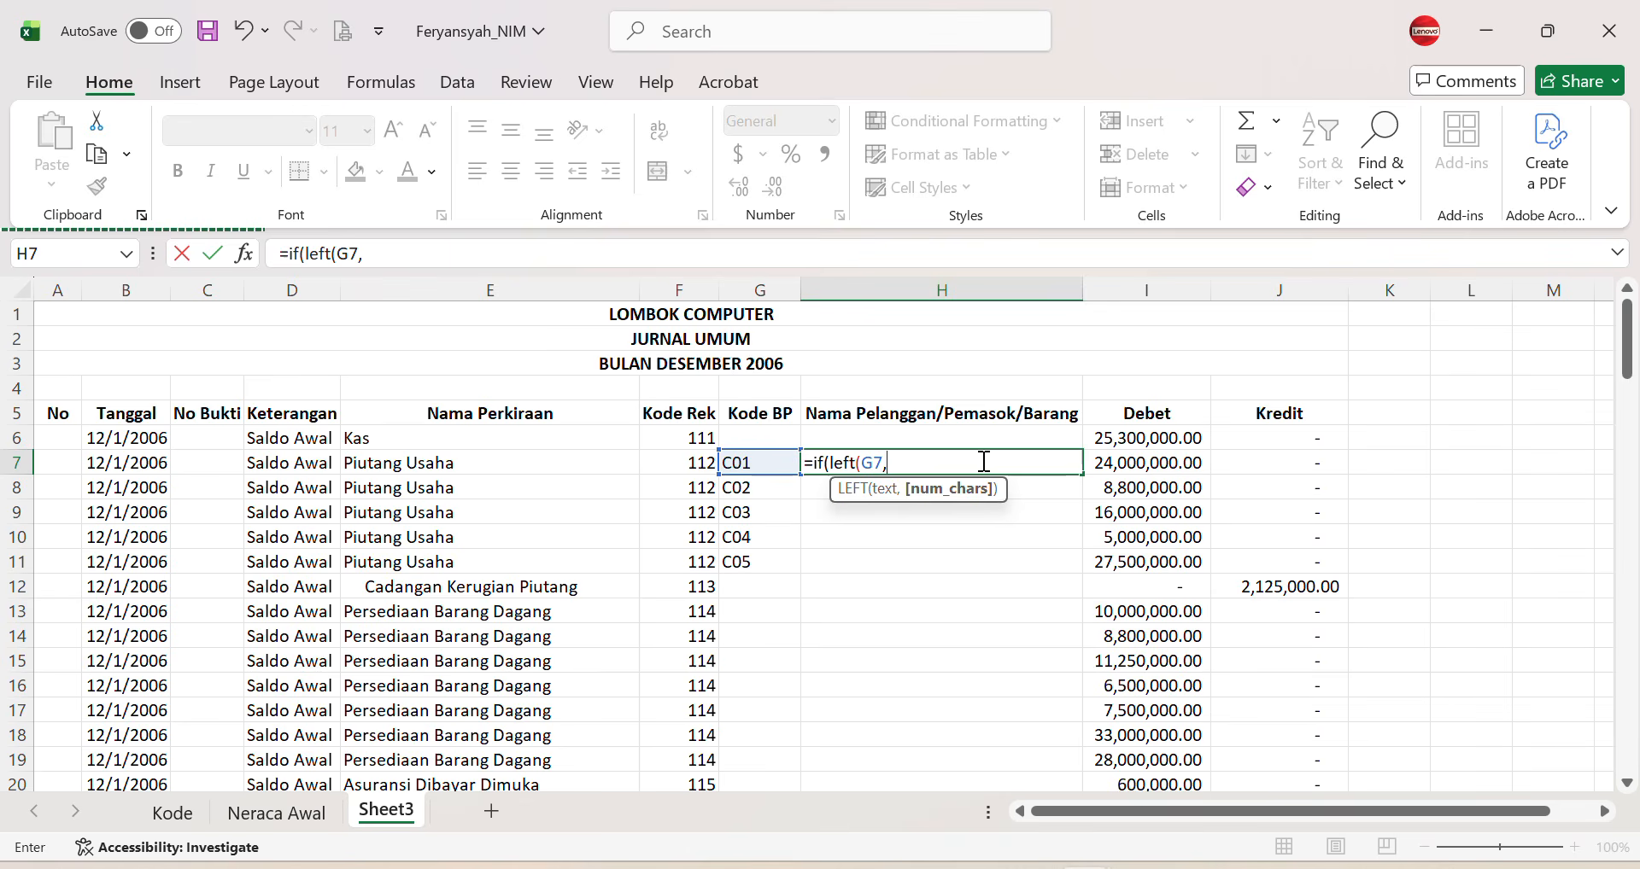
{"action": "type", "text": "1)"}
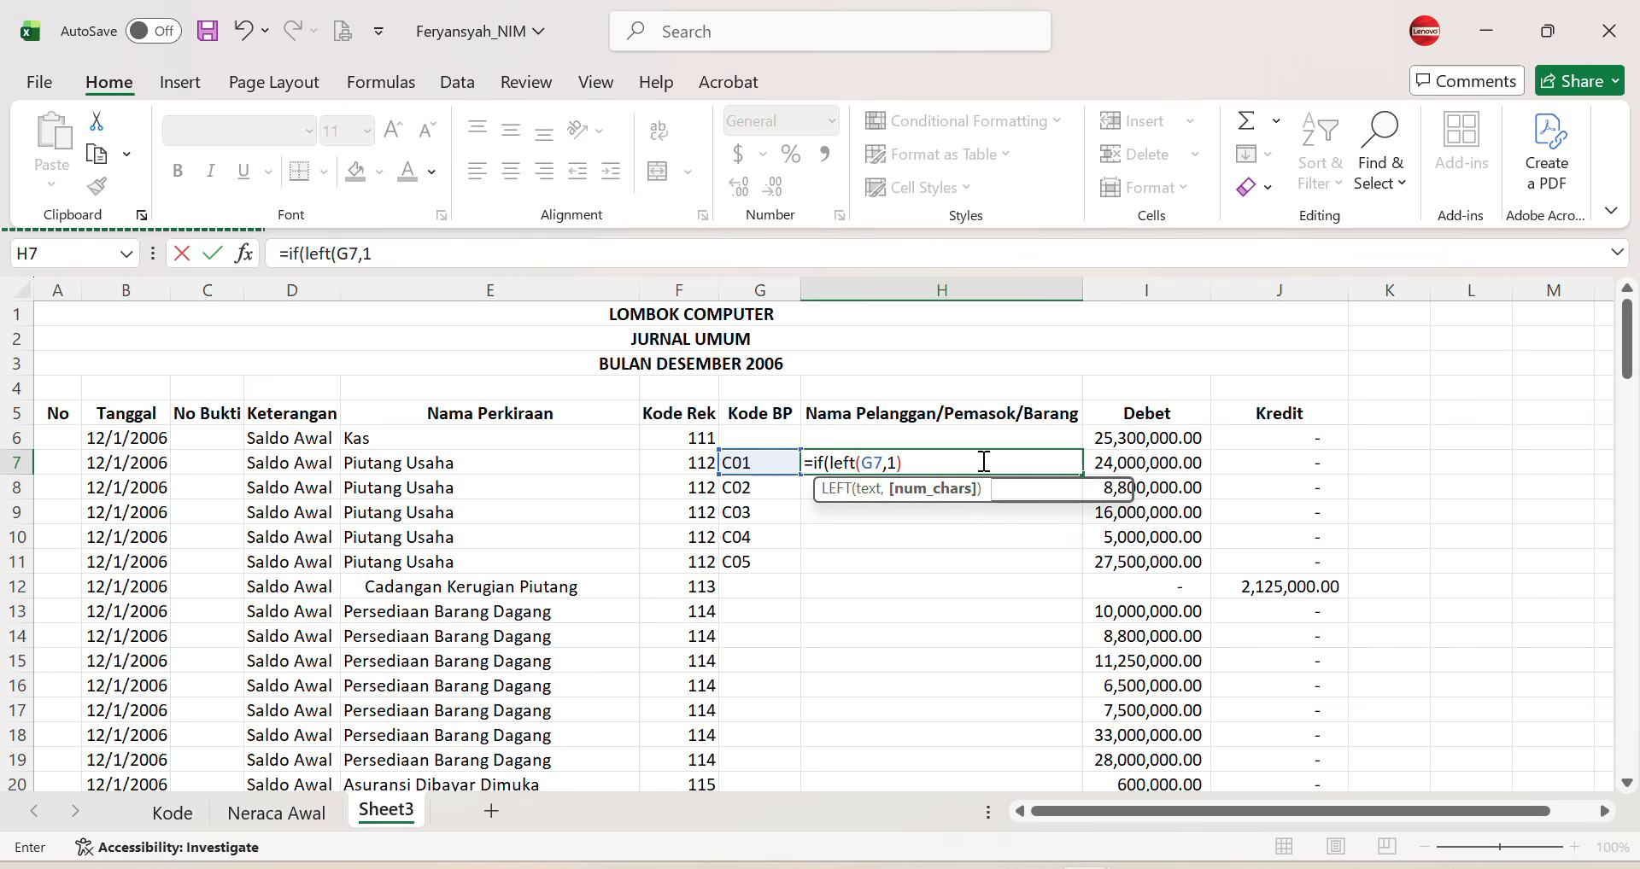
{"action": "type", "text": "="}
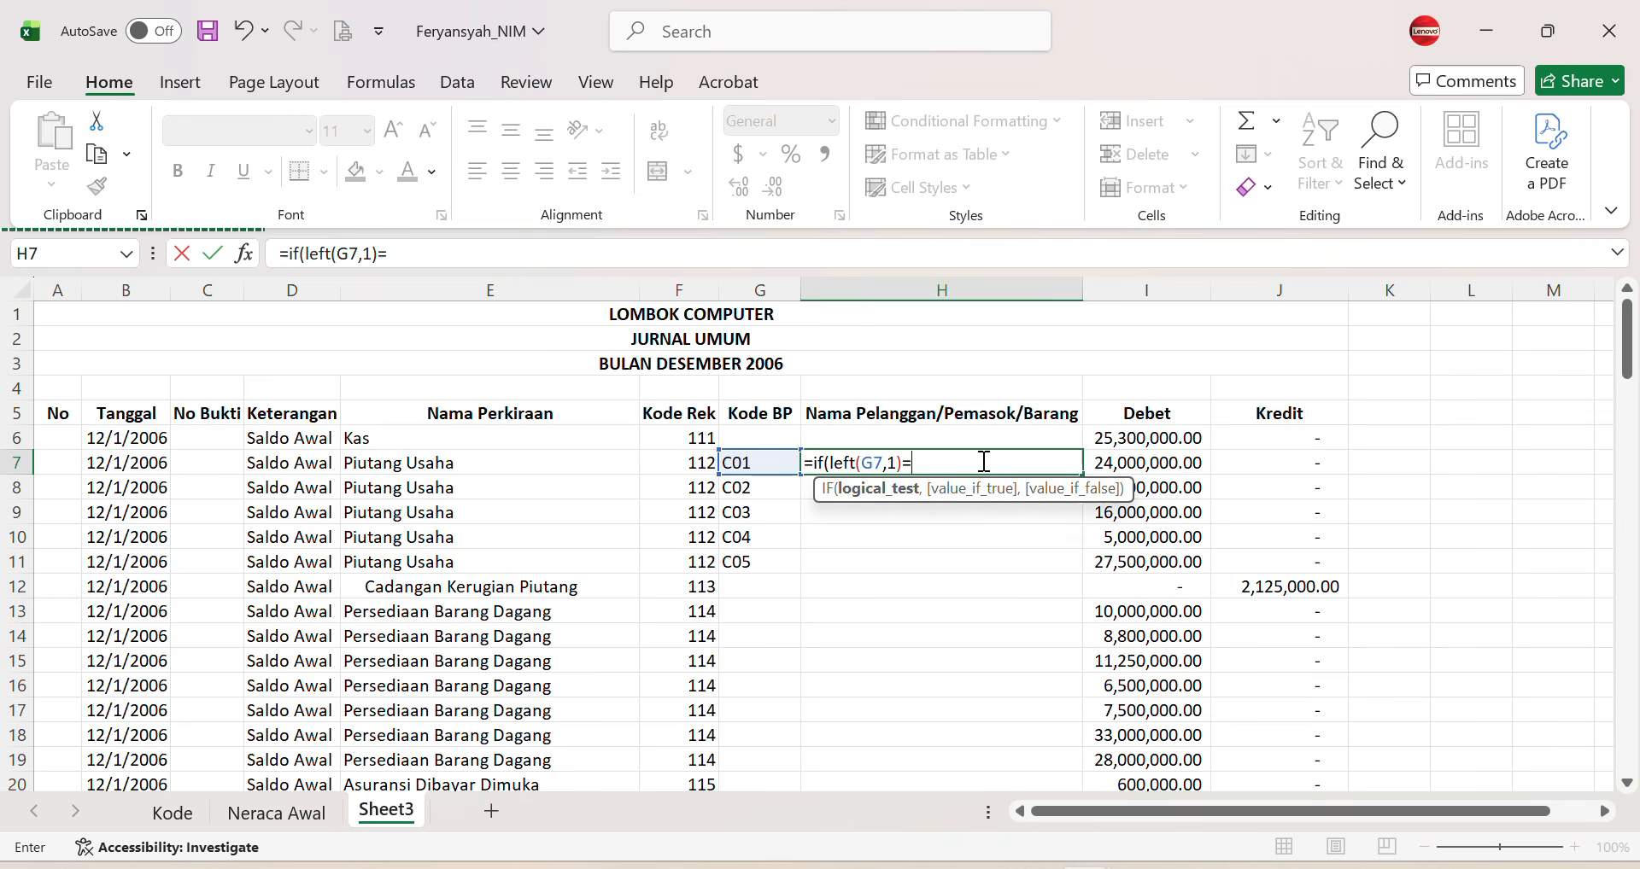
{"action": "type", "text": "\"C\""}
Step: Add VLOOKUP(G7,Kode_Pelanggan,2,0) as the true result of the IF formula in H7
{"action": "left_click", "coordinate": [949, 461]}
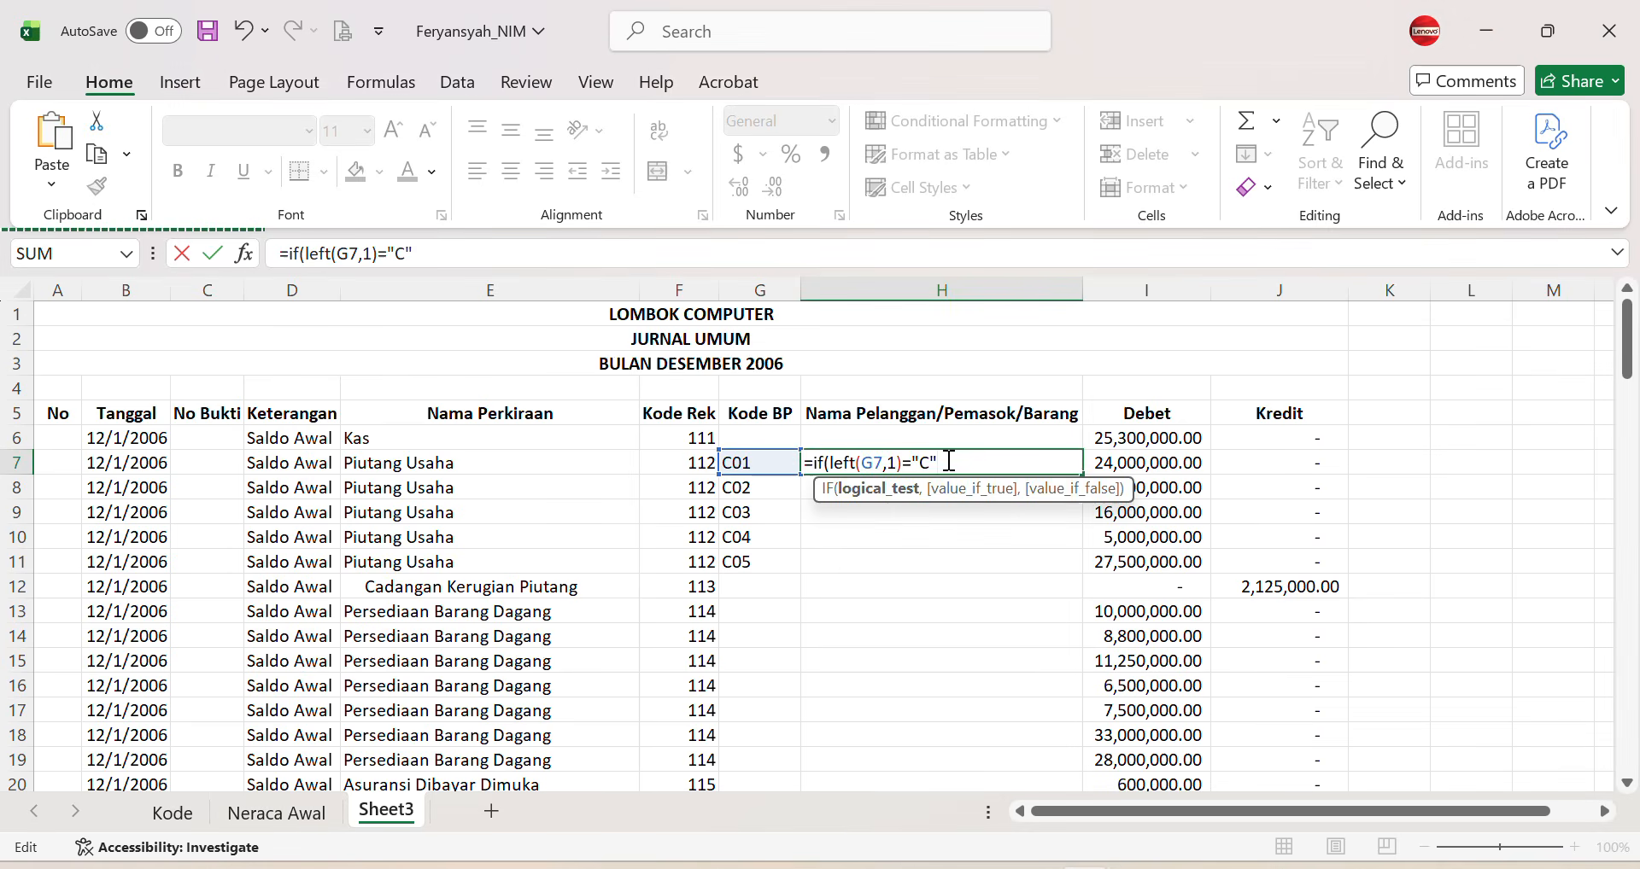
{"action": "type", "text": ","}
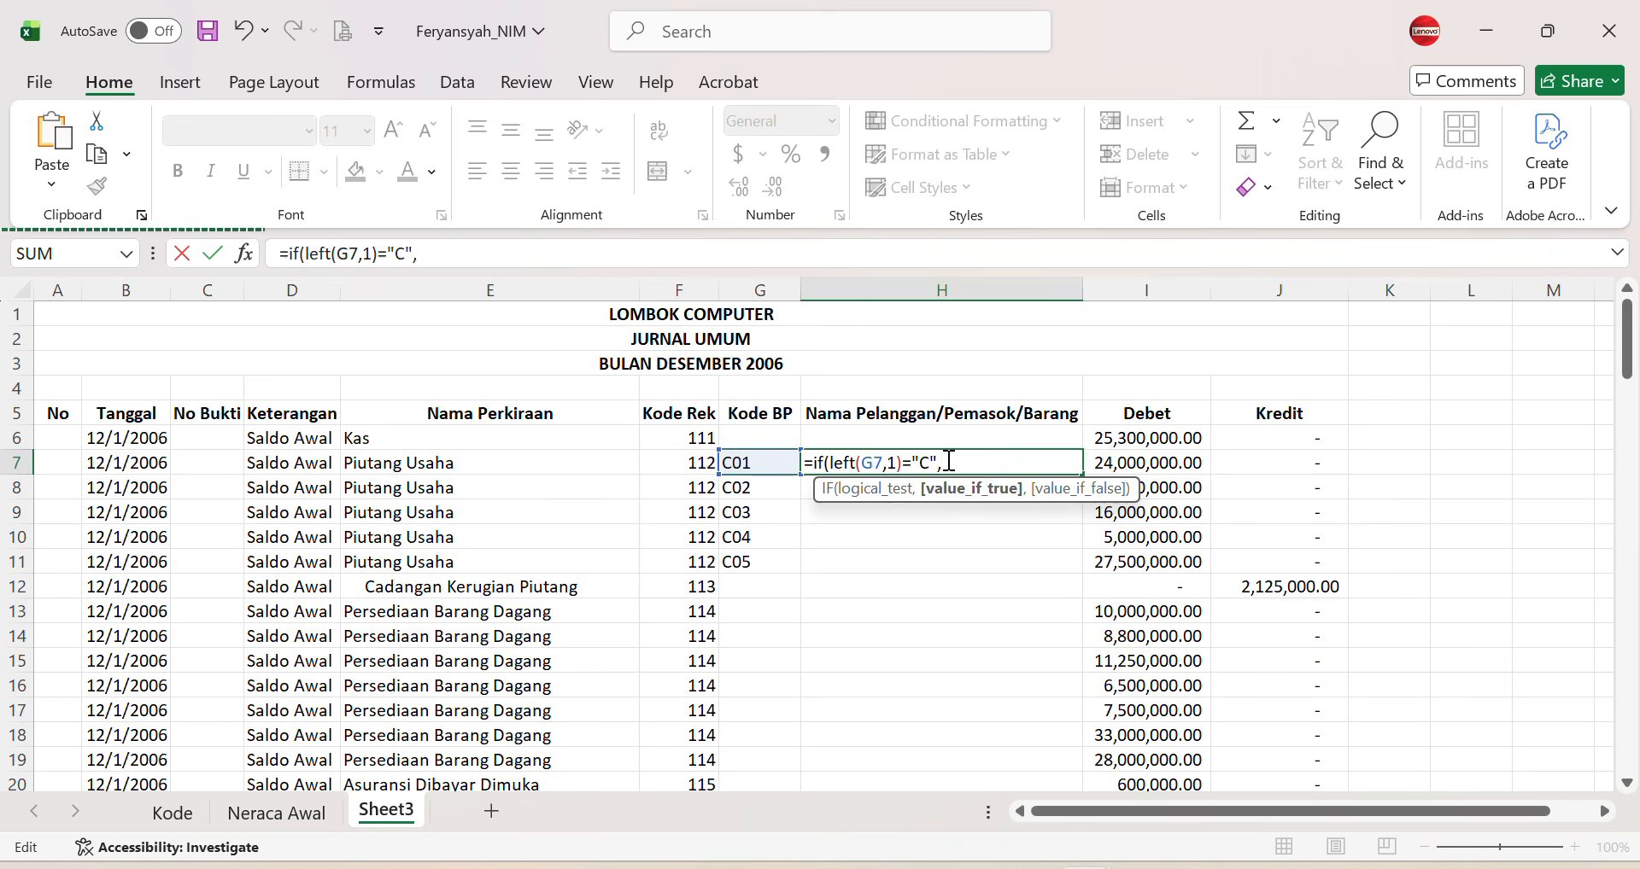
{"action": "type", "text": "vl"}
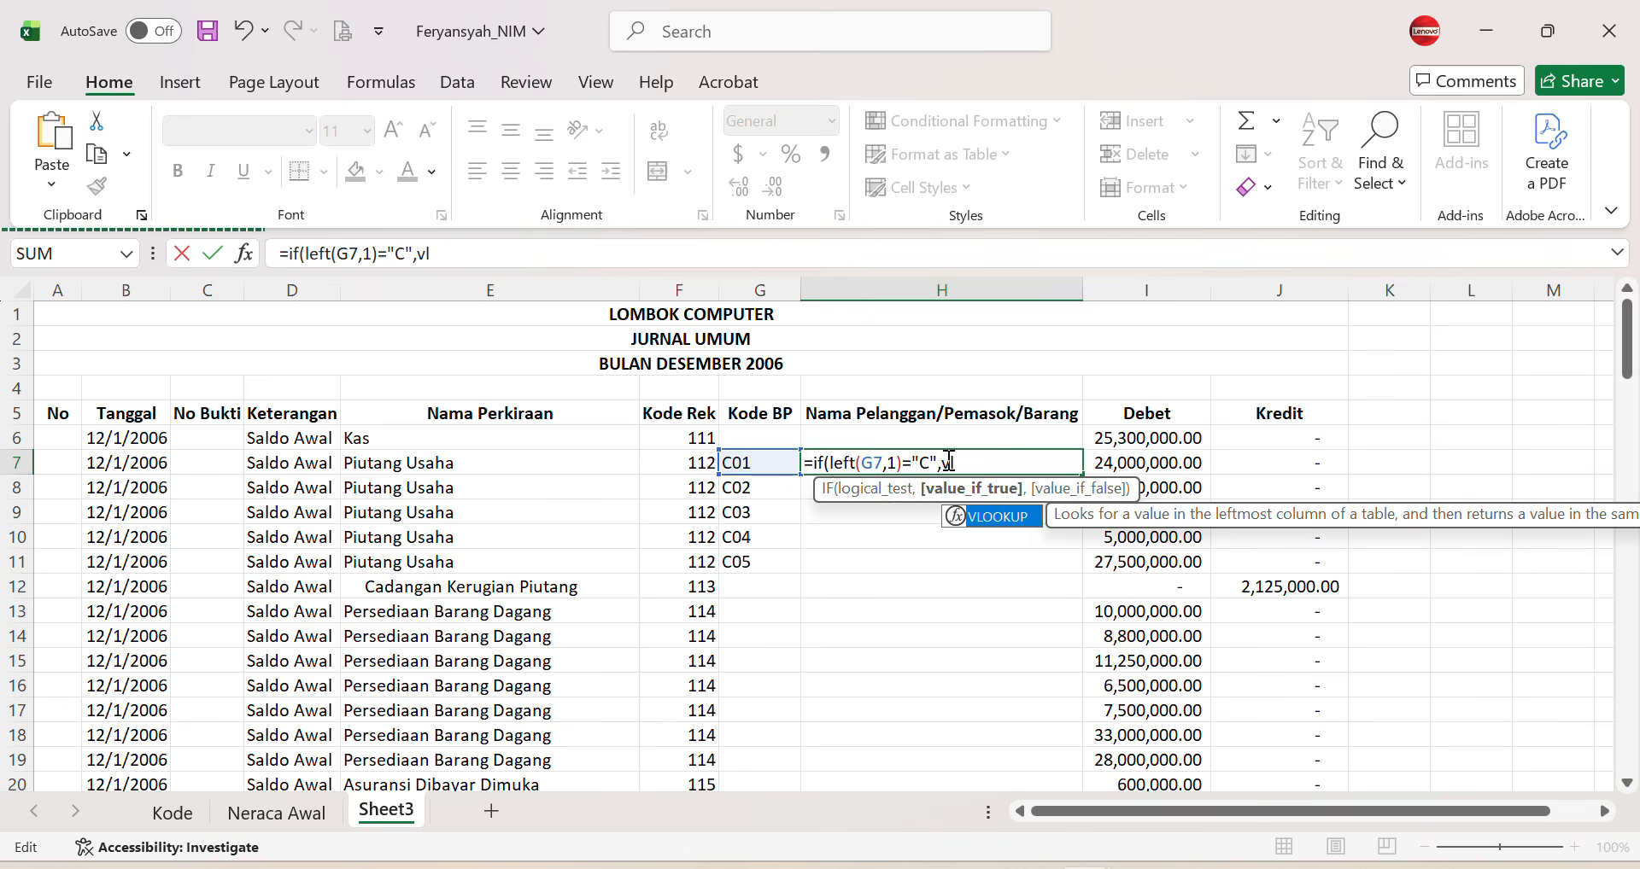
{"action": "type", "text": "ookup("}
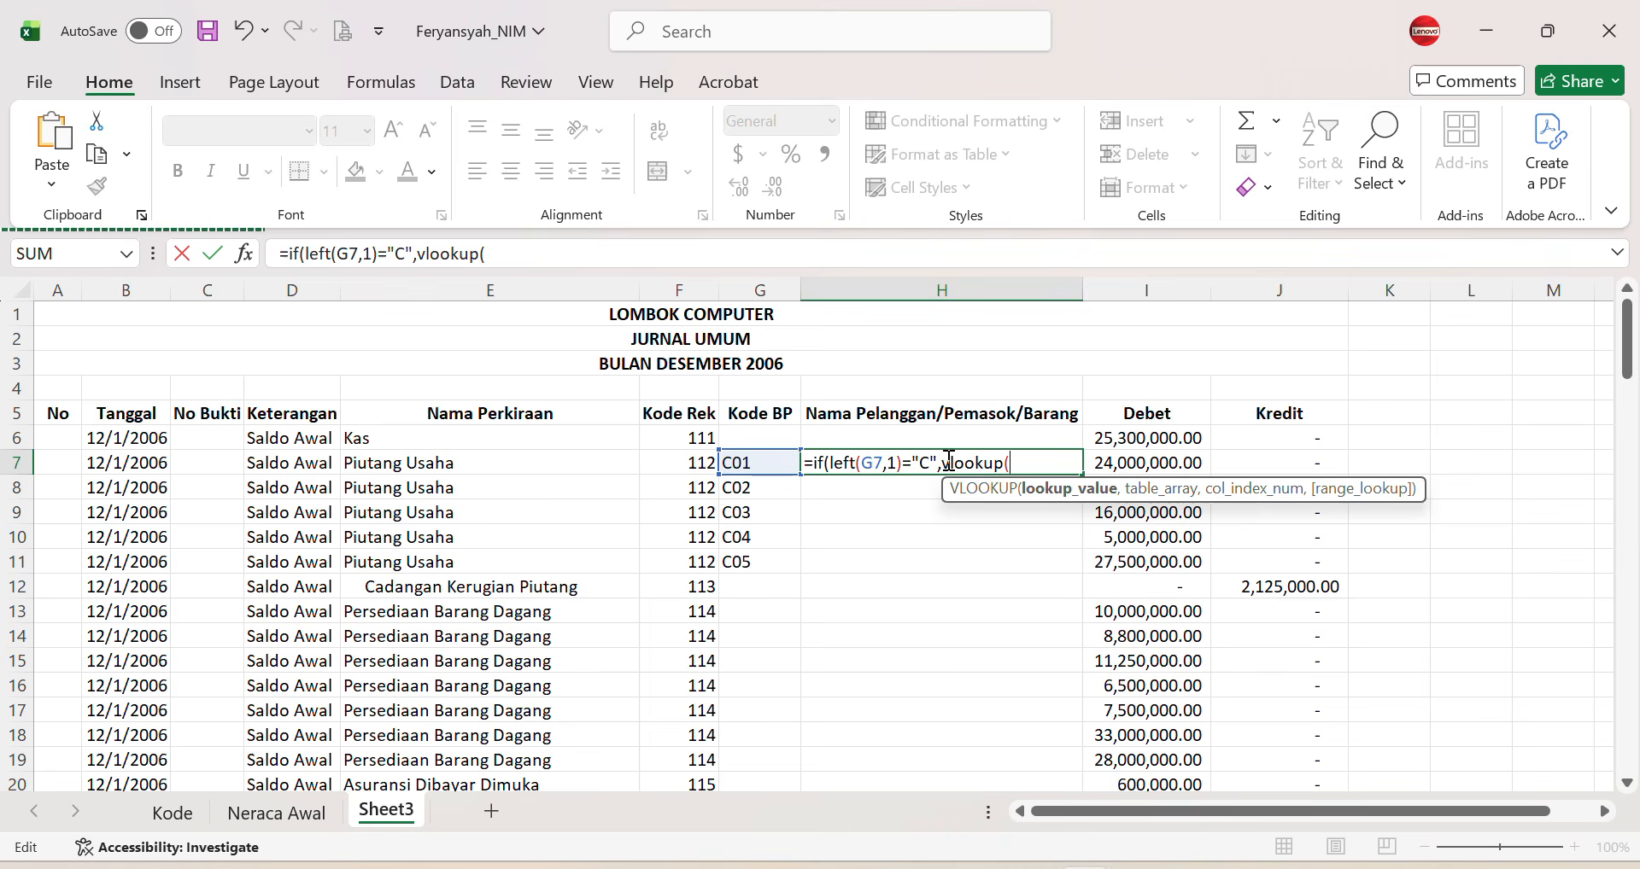
{"action": "type", "text": "G"}
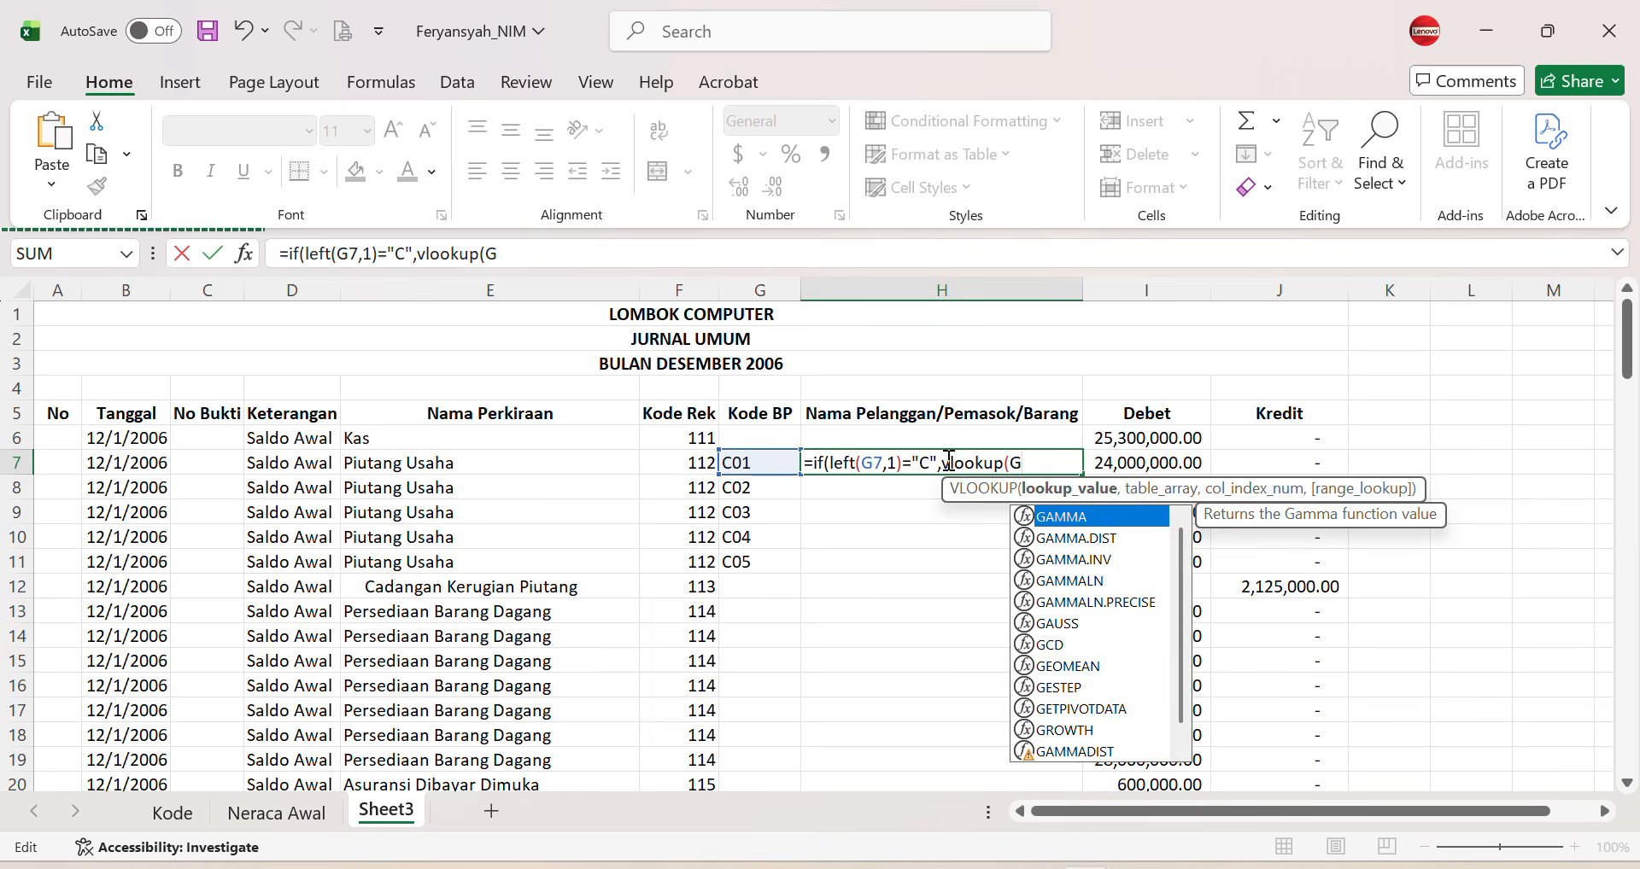
{"action": "type", "text": "7,"}
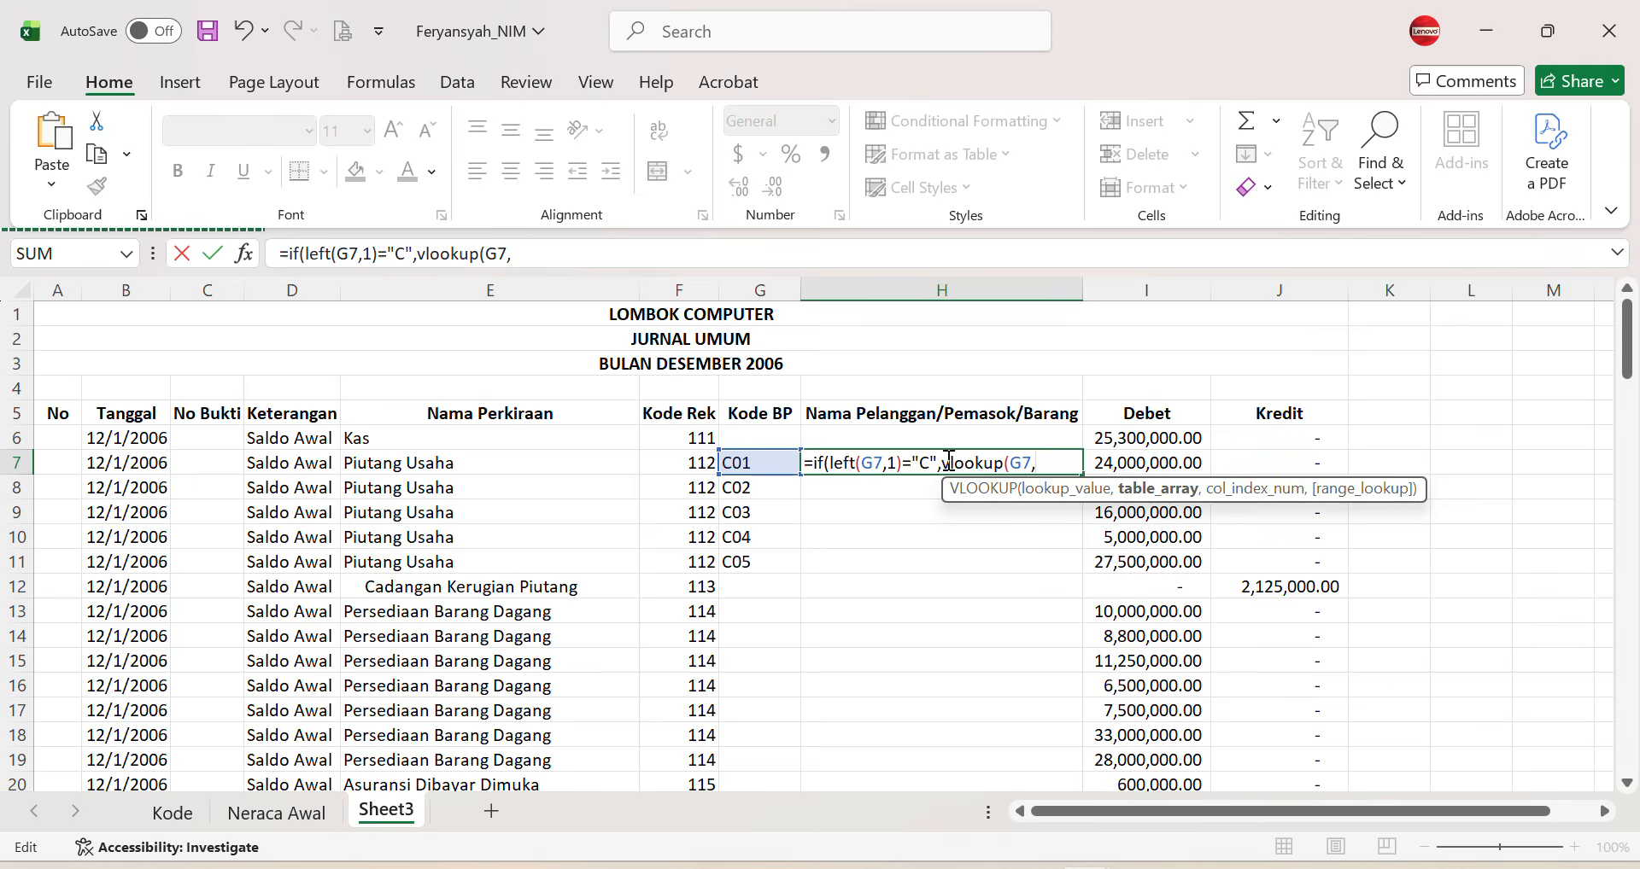
{"action": "type", "text": "kode"}
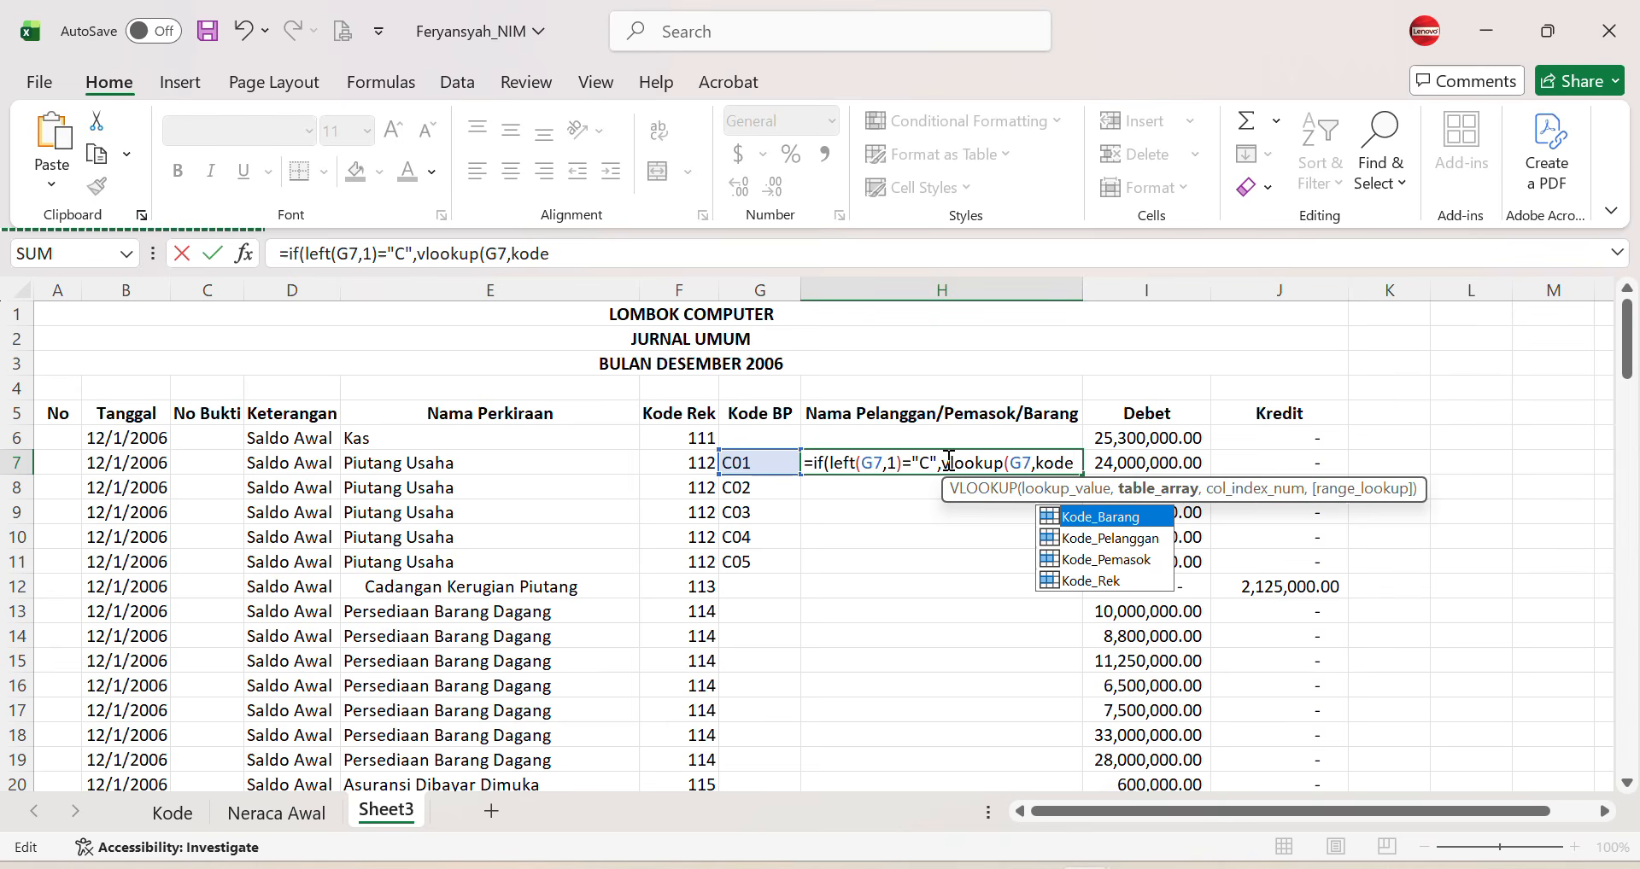
{"action": "double_click", "coordinate": [1109, 538]}
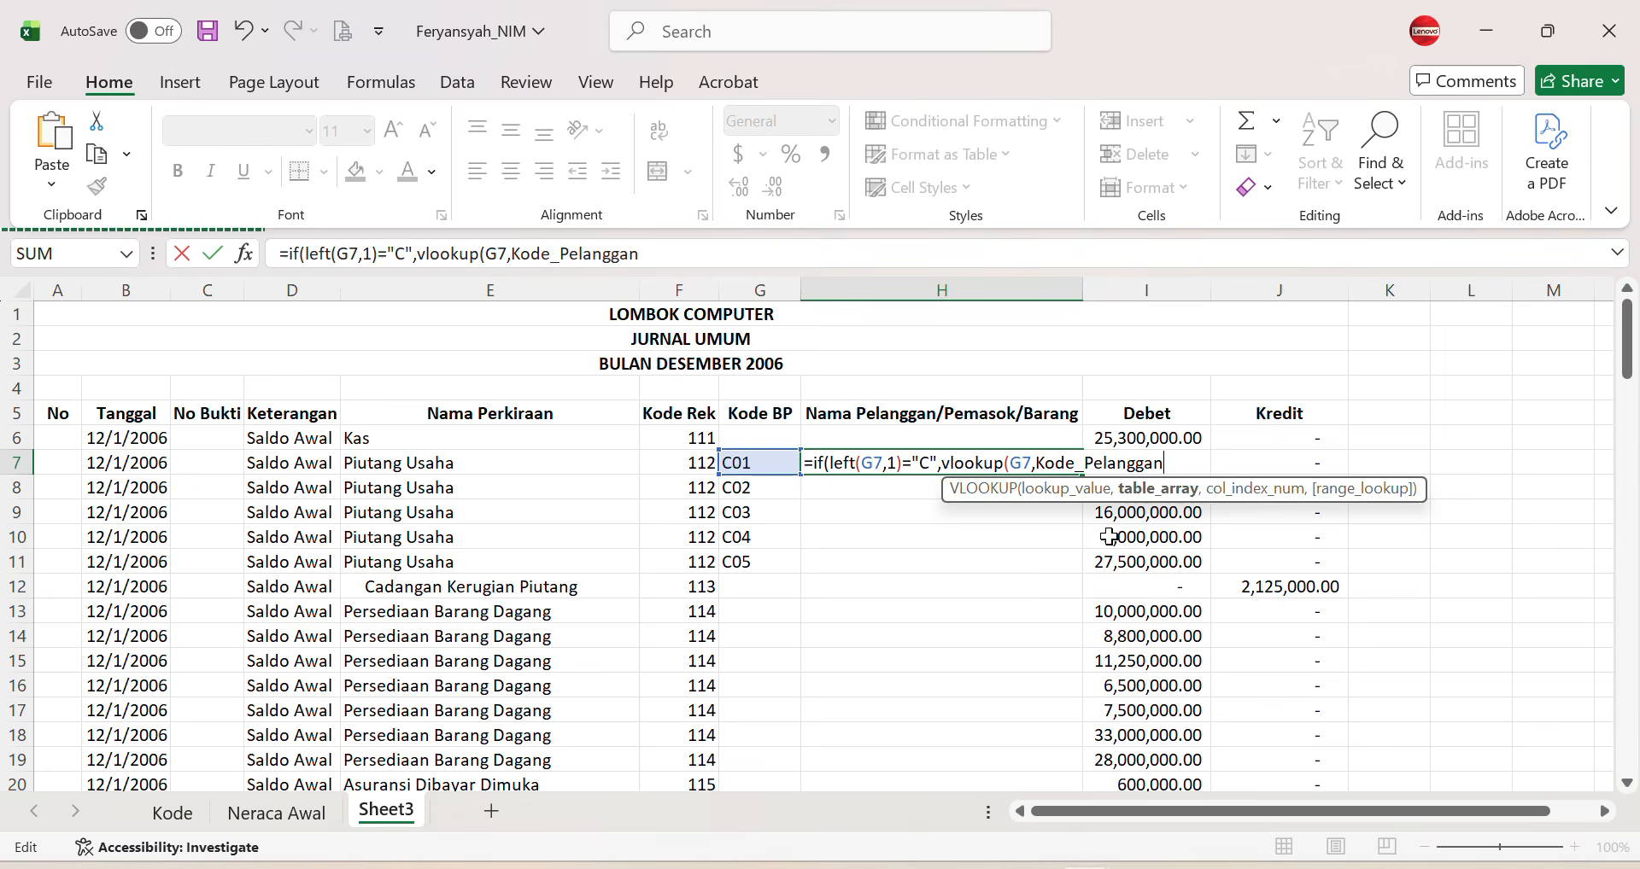
{"action": "type", "text": ","}
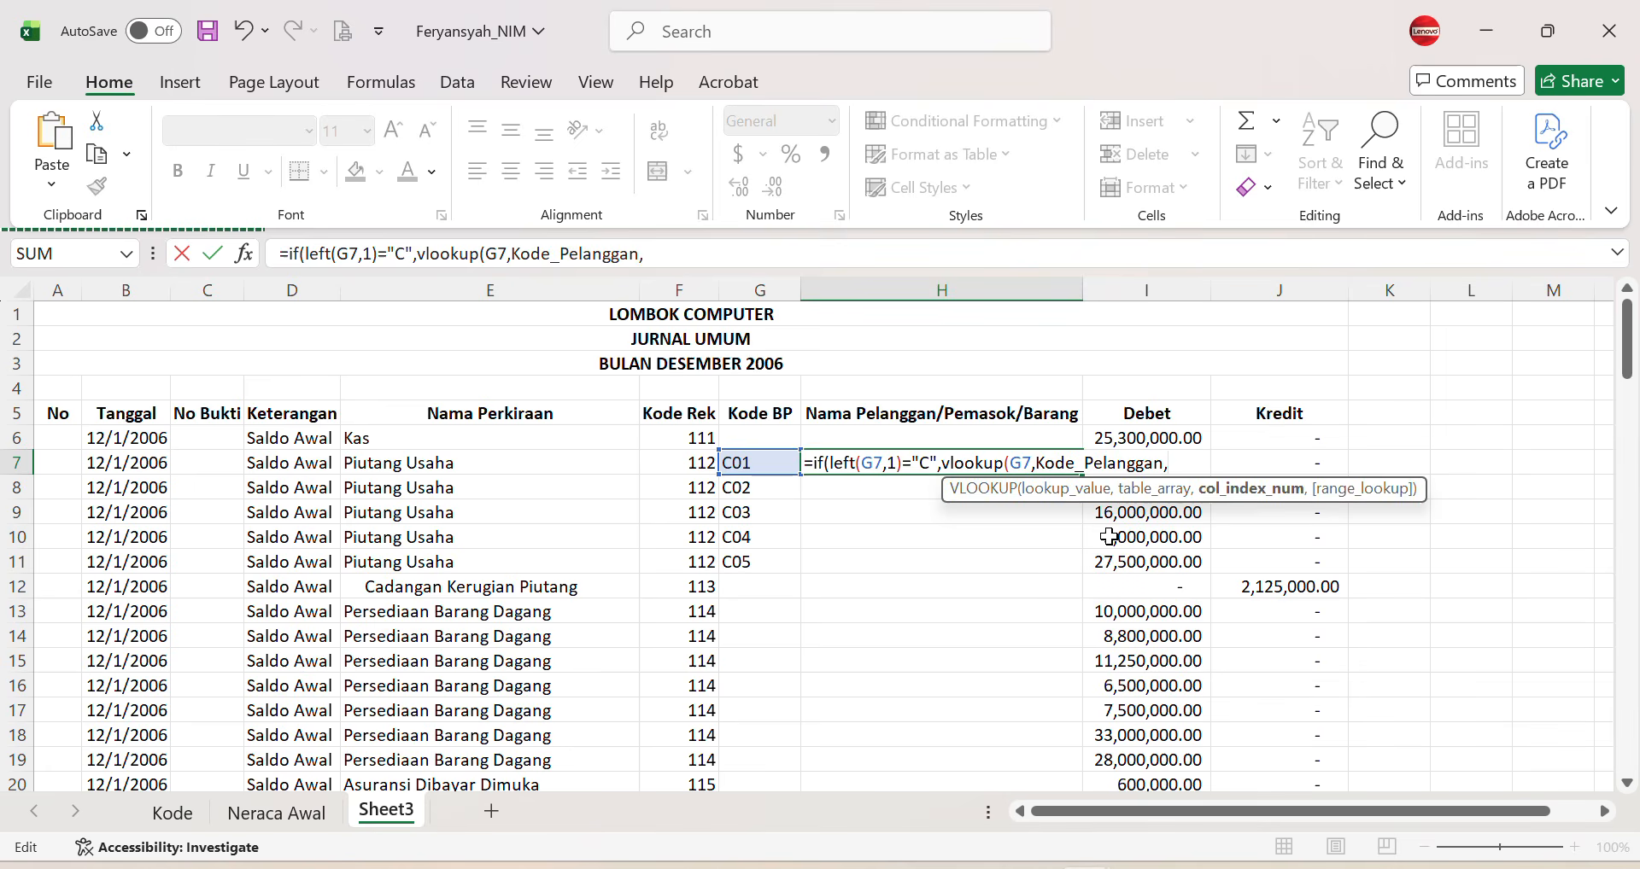
{"action": "type", "text": "2"}
{"action": "type", "text": ",0)"}
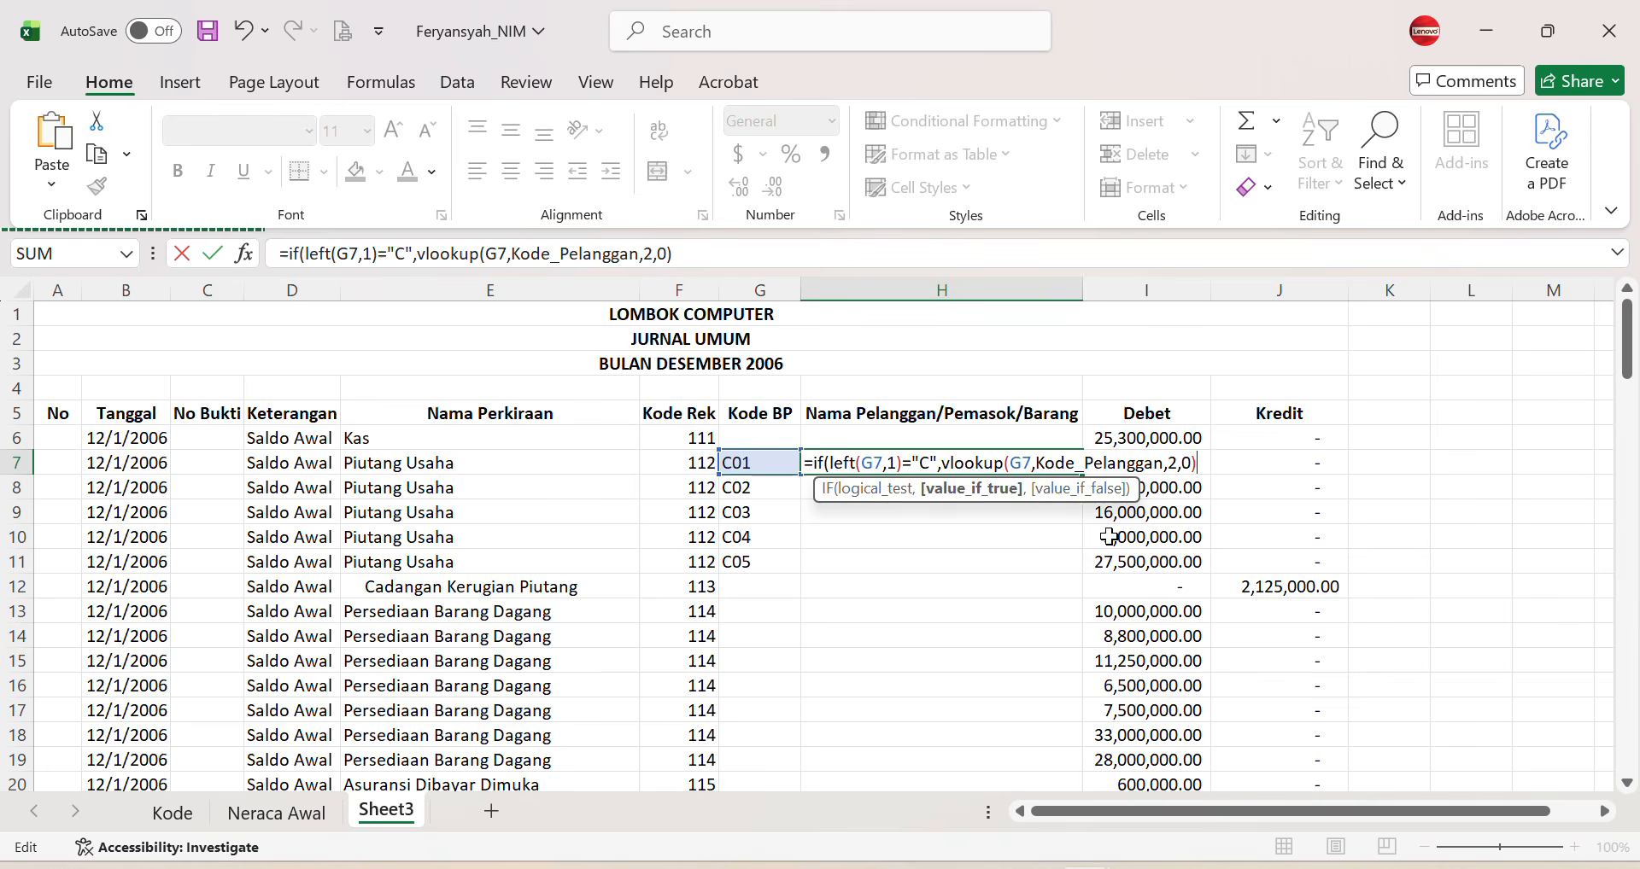
Step: Add a nested IF as the false result in H7's formula, testing whether LEFT(G7,1) equals "V"
{"action": "type", "text": ","}
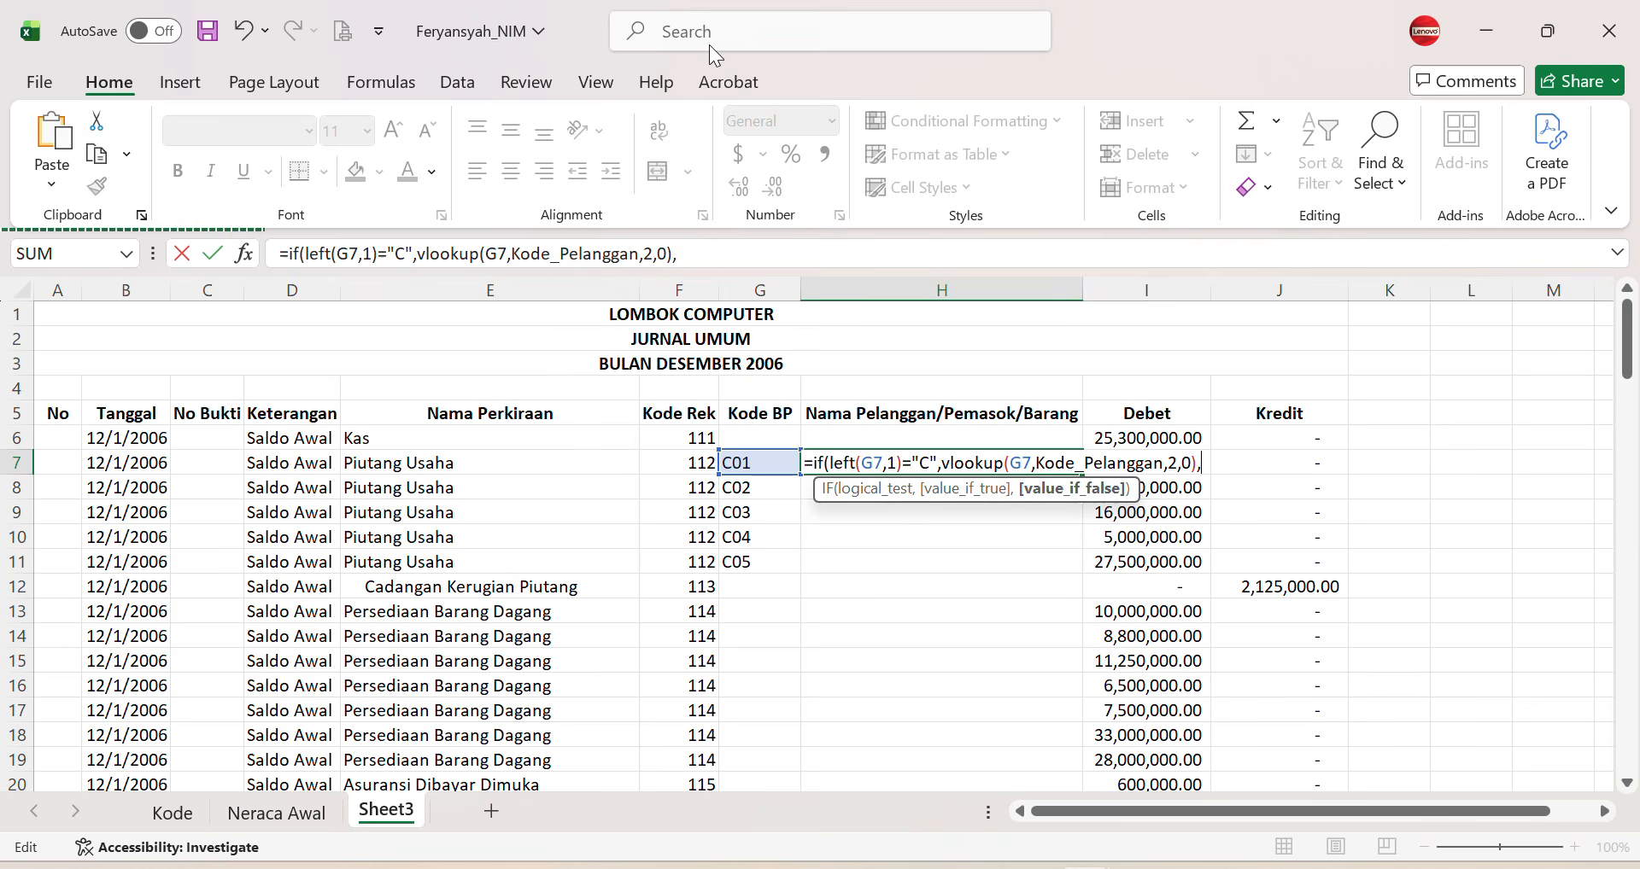
{"action": "left_click", "coordinate": [684, 41]}
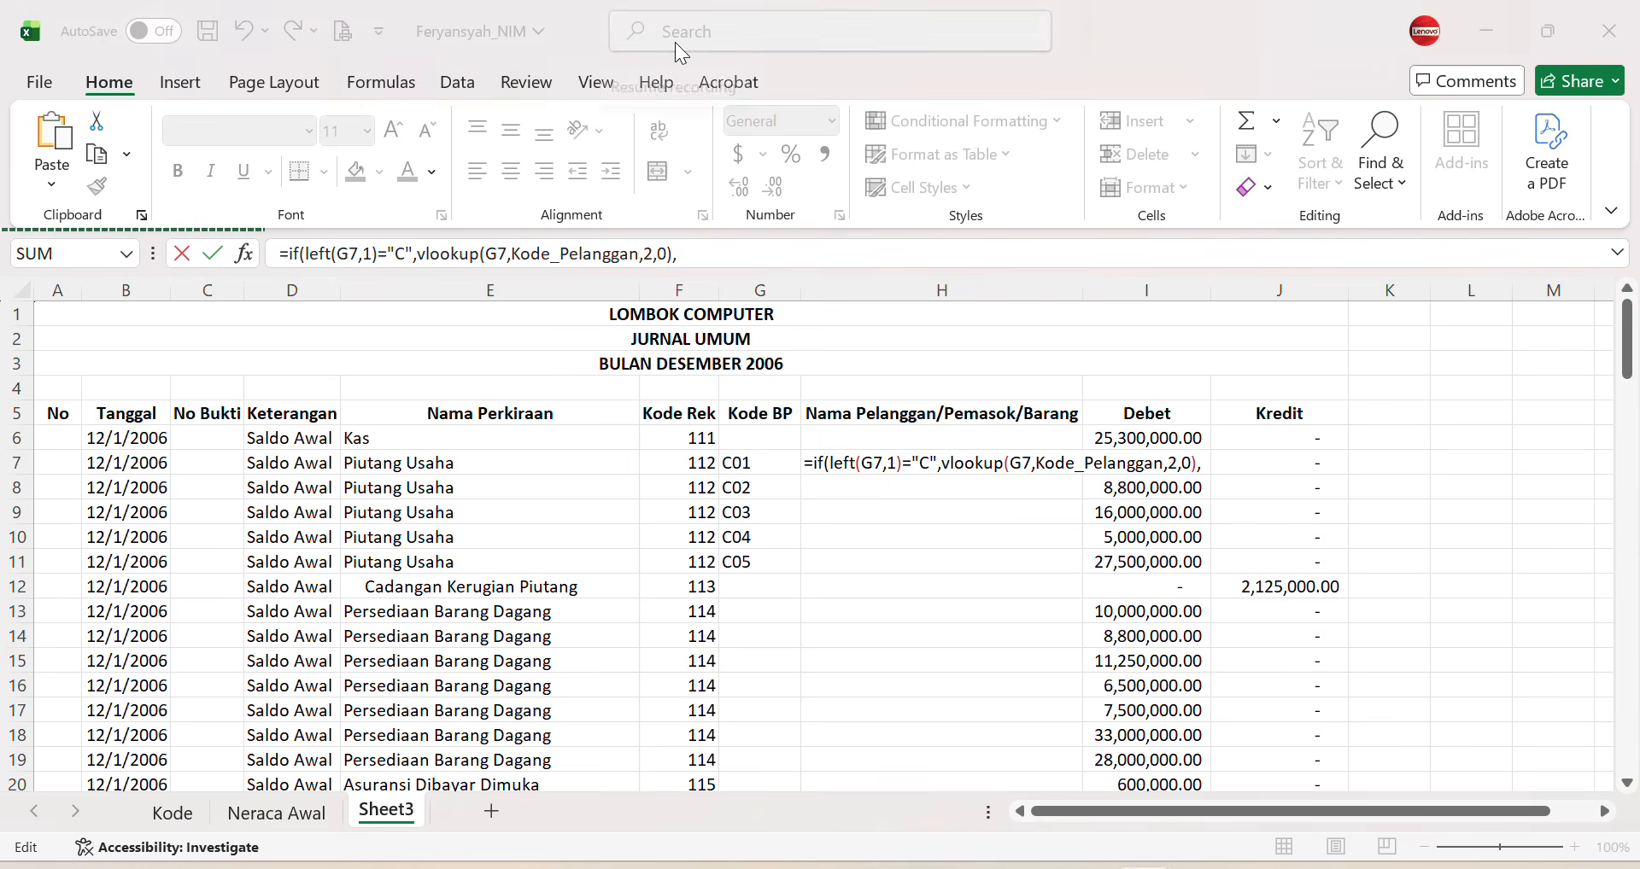
{"action": "left_click", "coordinate": [1209, 464]}
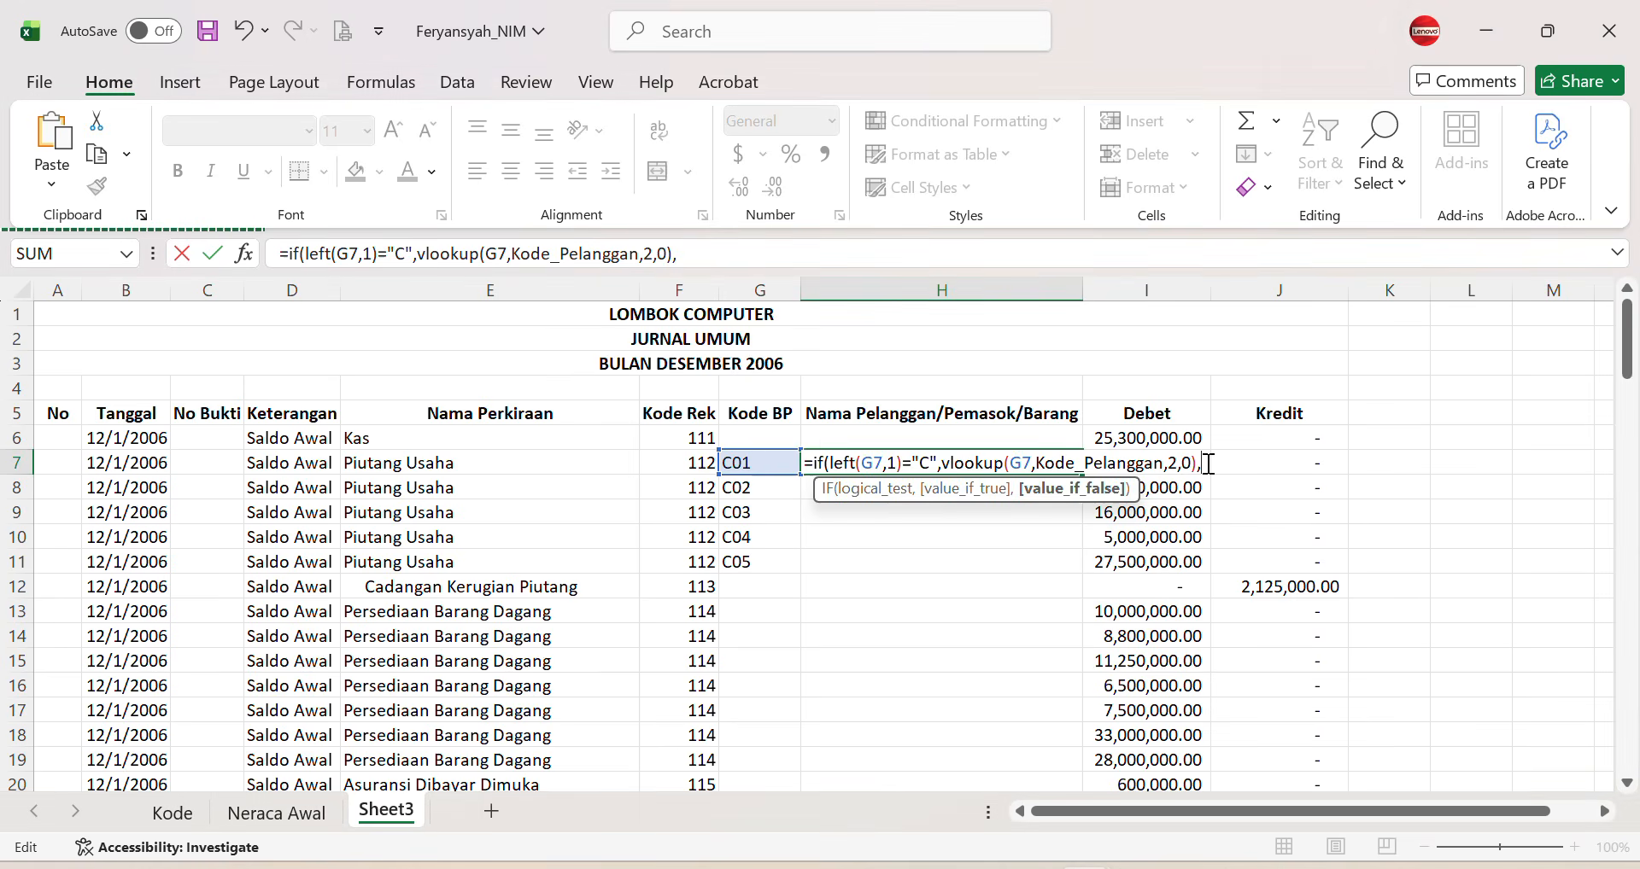
{"action": "type", "text": "if"}
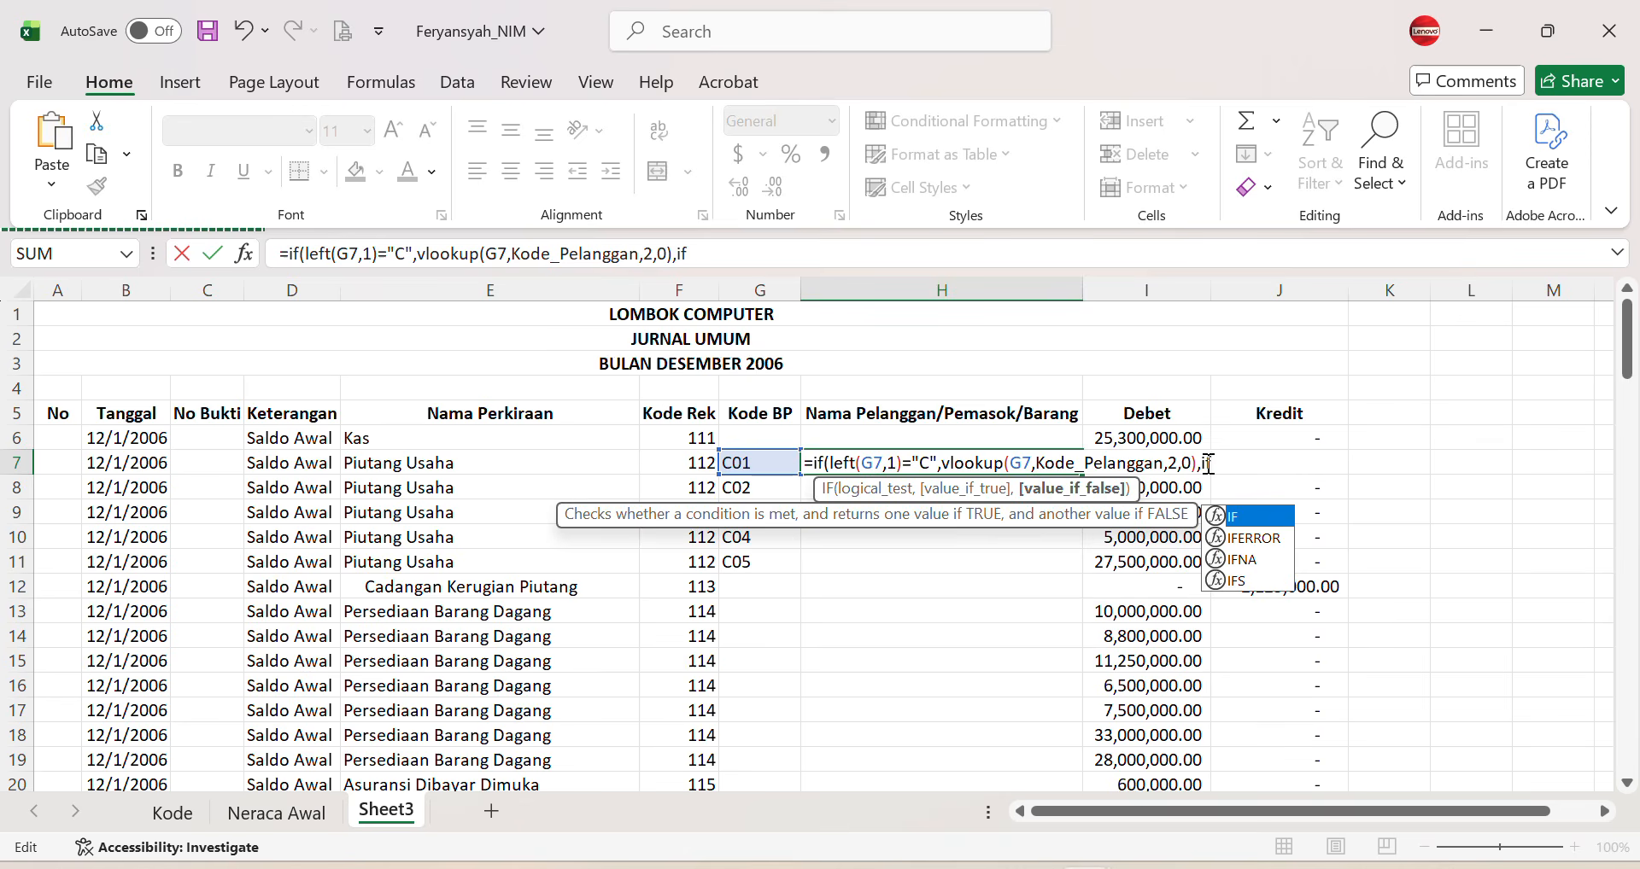
{"action": "type", "text": "(left("}
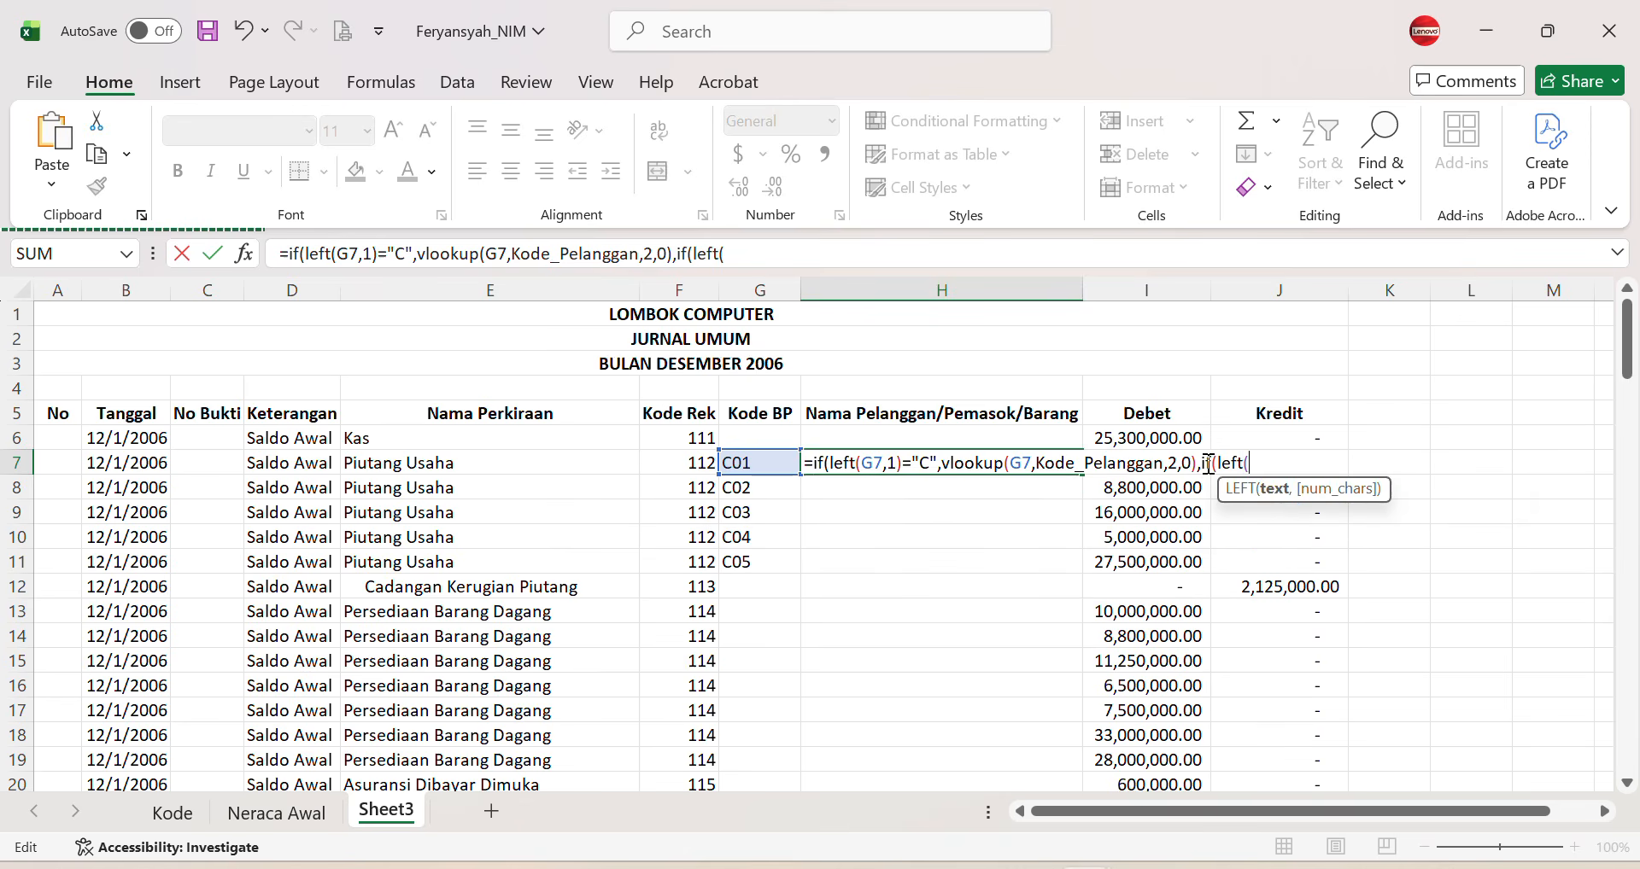
{"action": "type", "text": "G7,1)"}
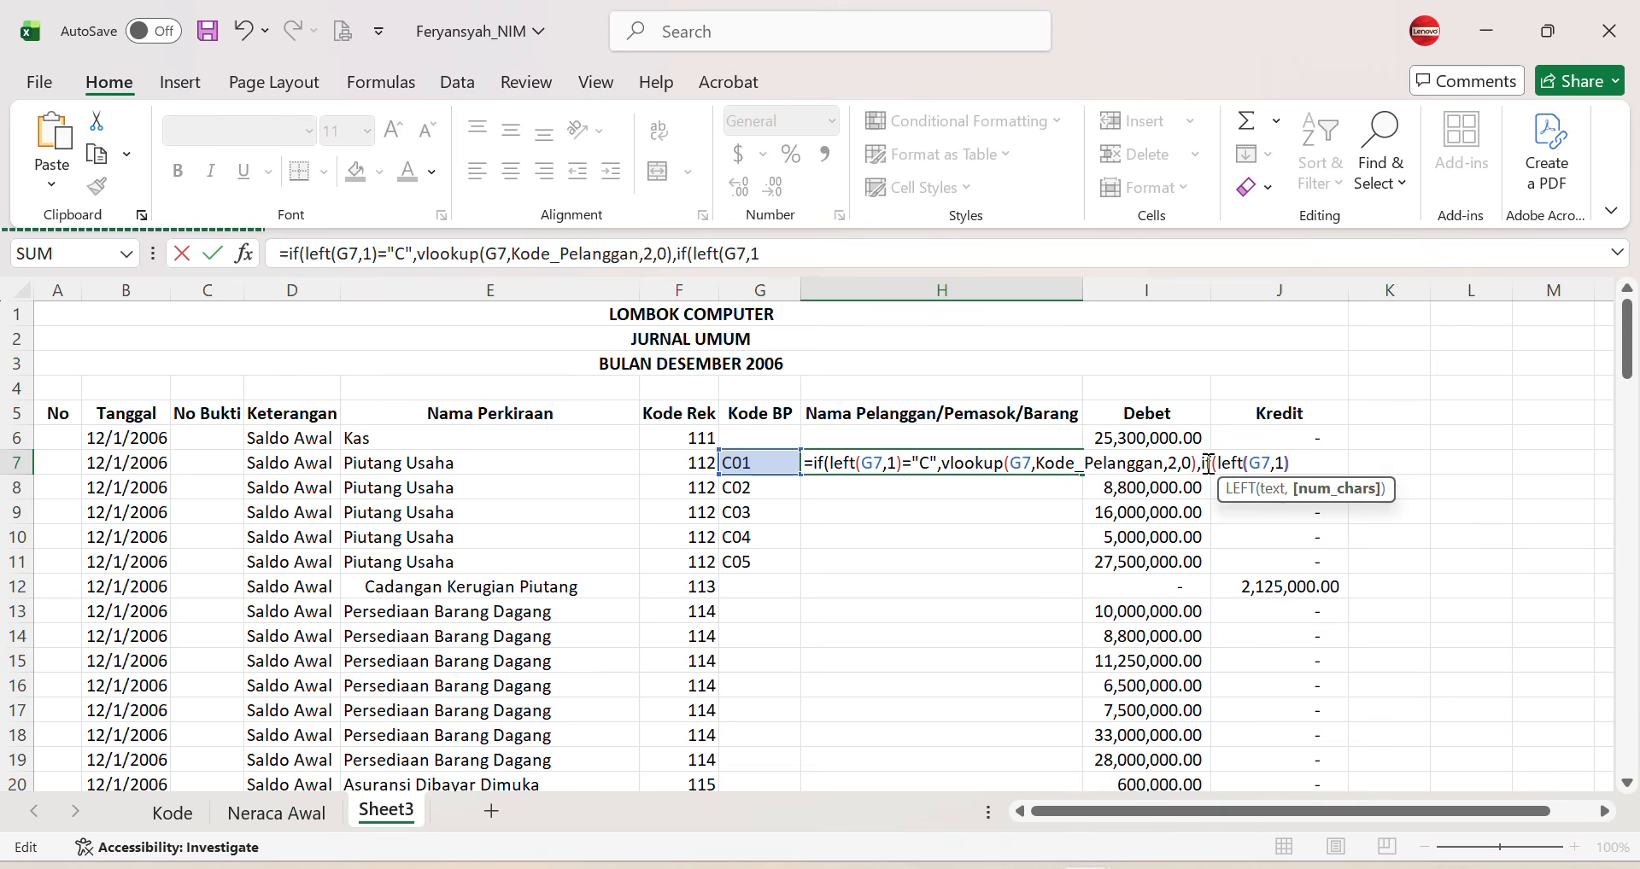
{"action": "type", "text": "="}
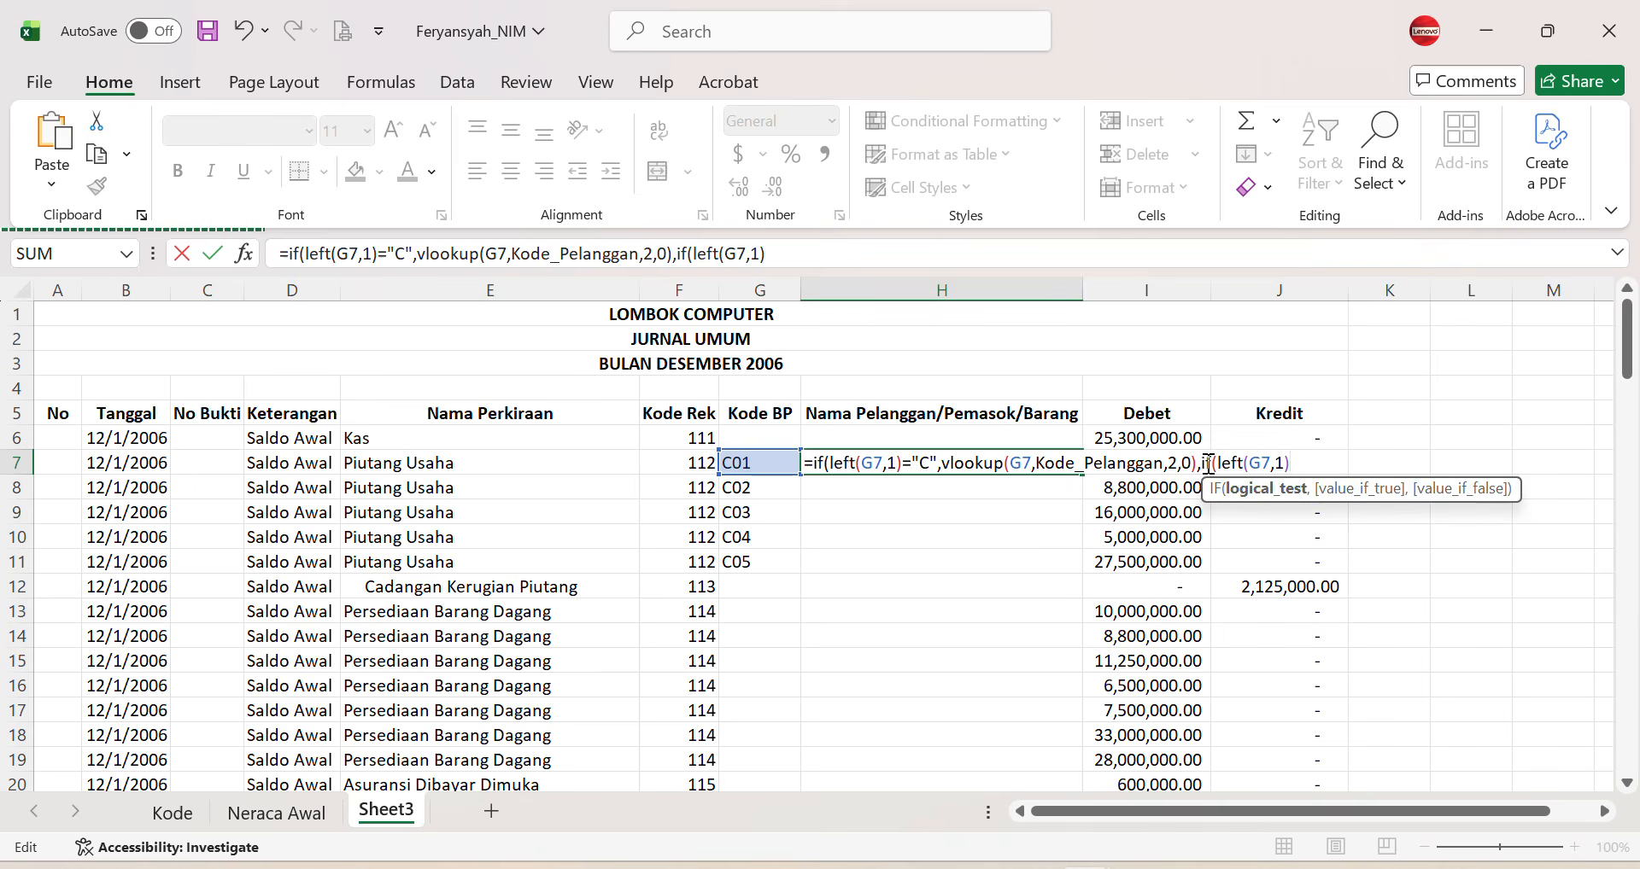
{"action": "type", "text": "\""}
{"action": "type", "text": "V\",vl"}
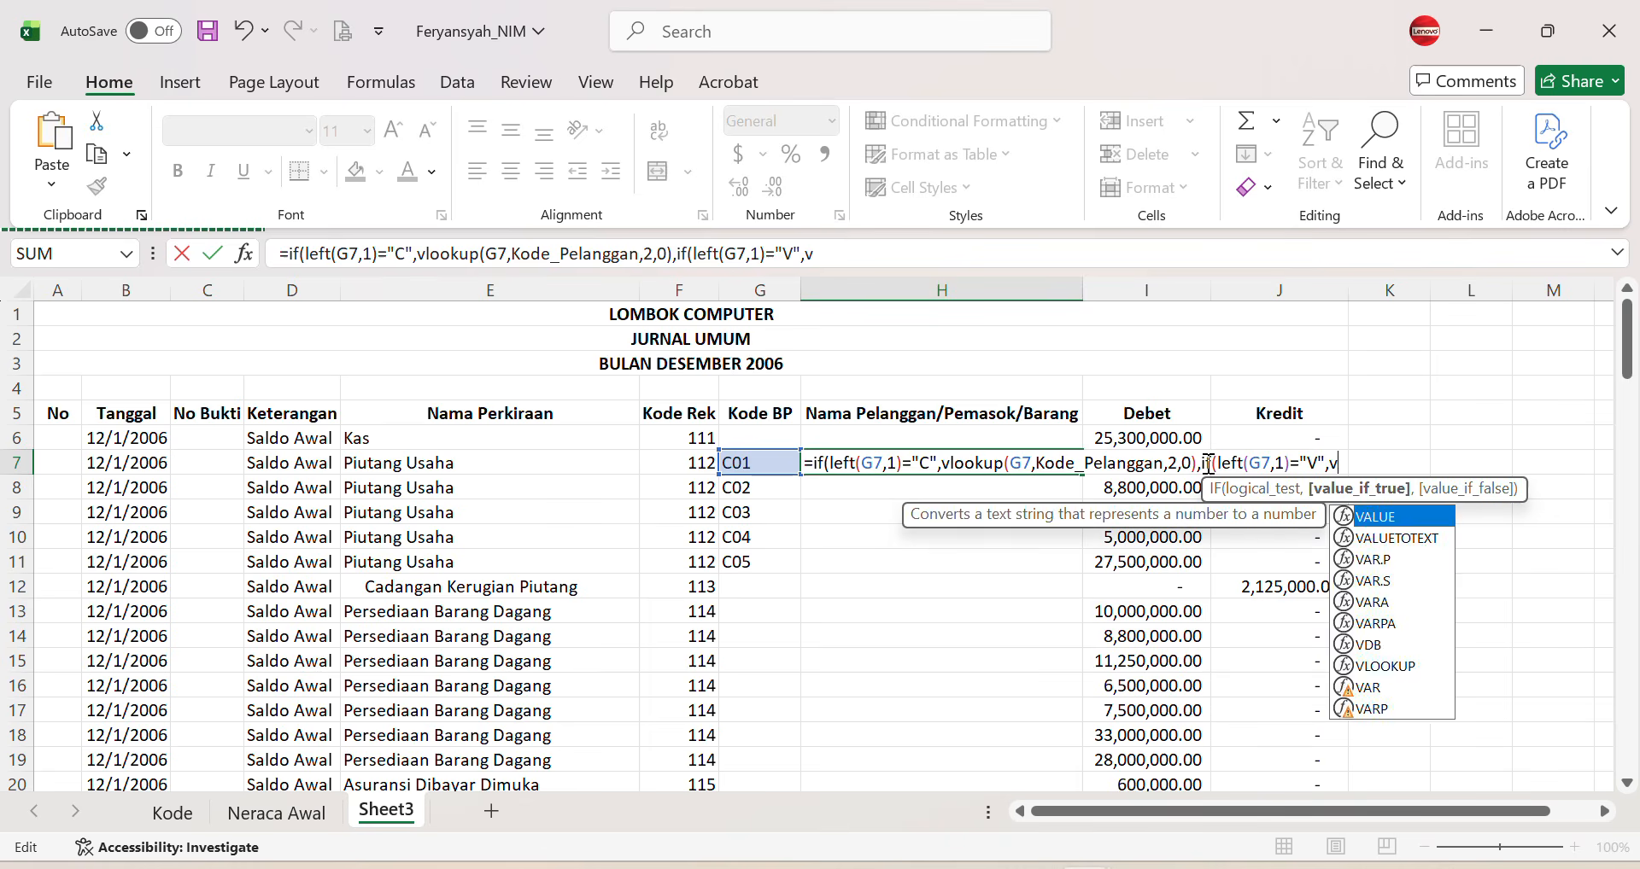
Step: Enter VLOOKUP(G7,Kode_Pemasok,2,0) as the true result of the "V" test in H7
{"action": "type", "text": "ook"}
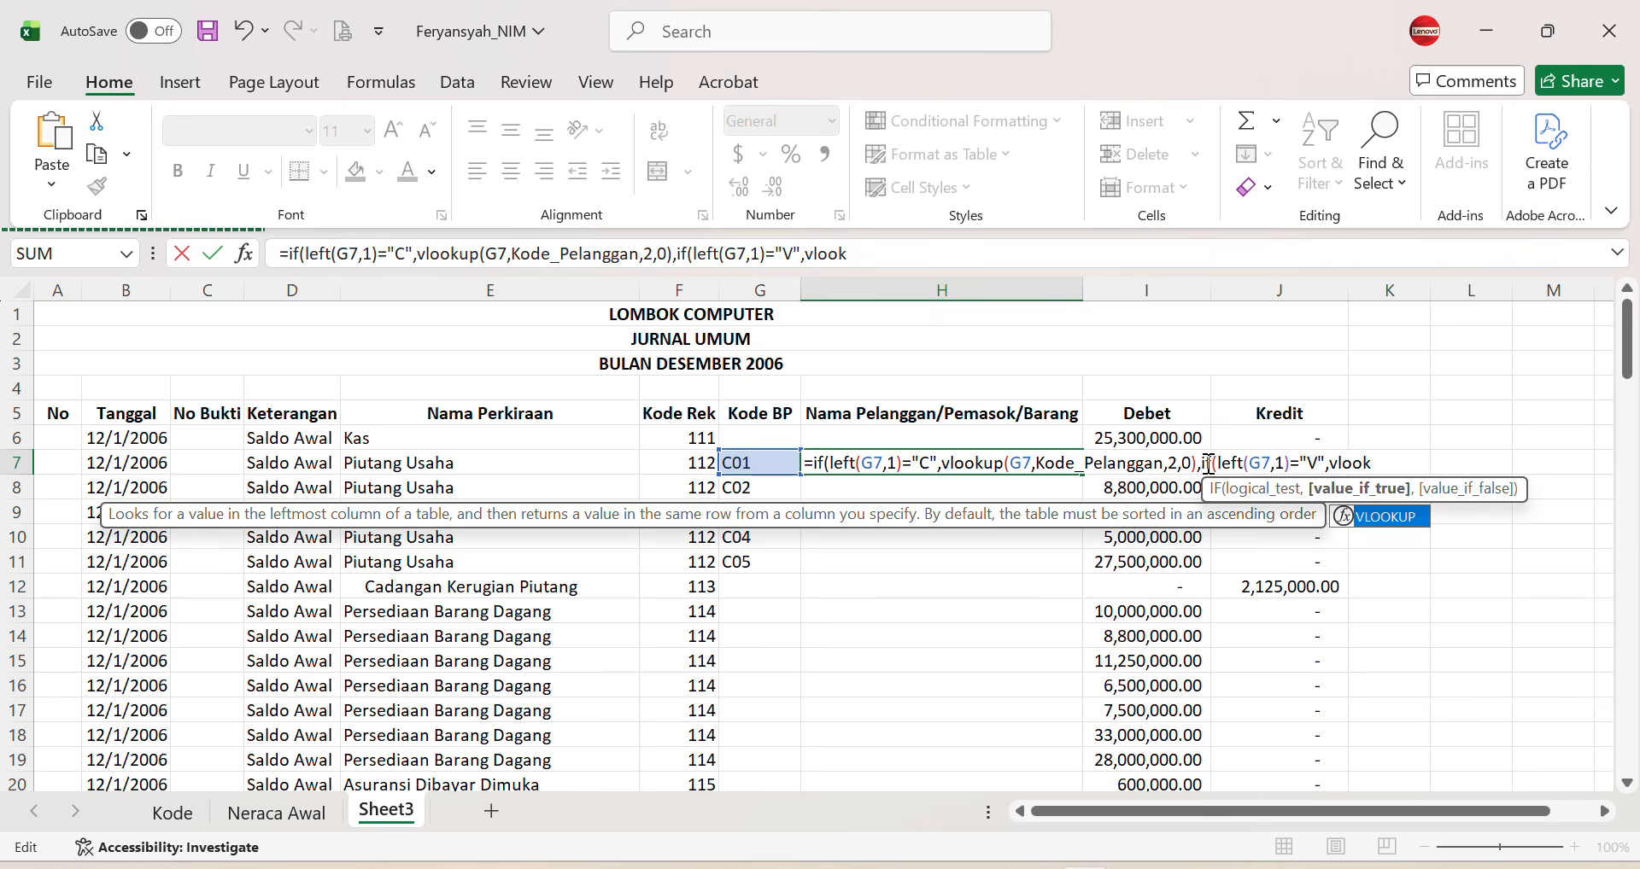
{"action": "type", "text": "up("}
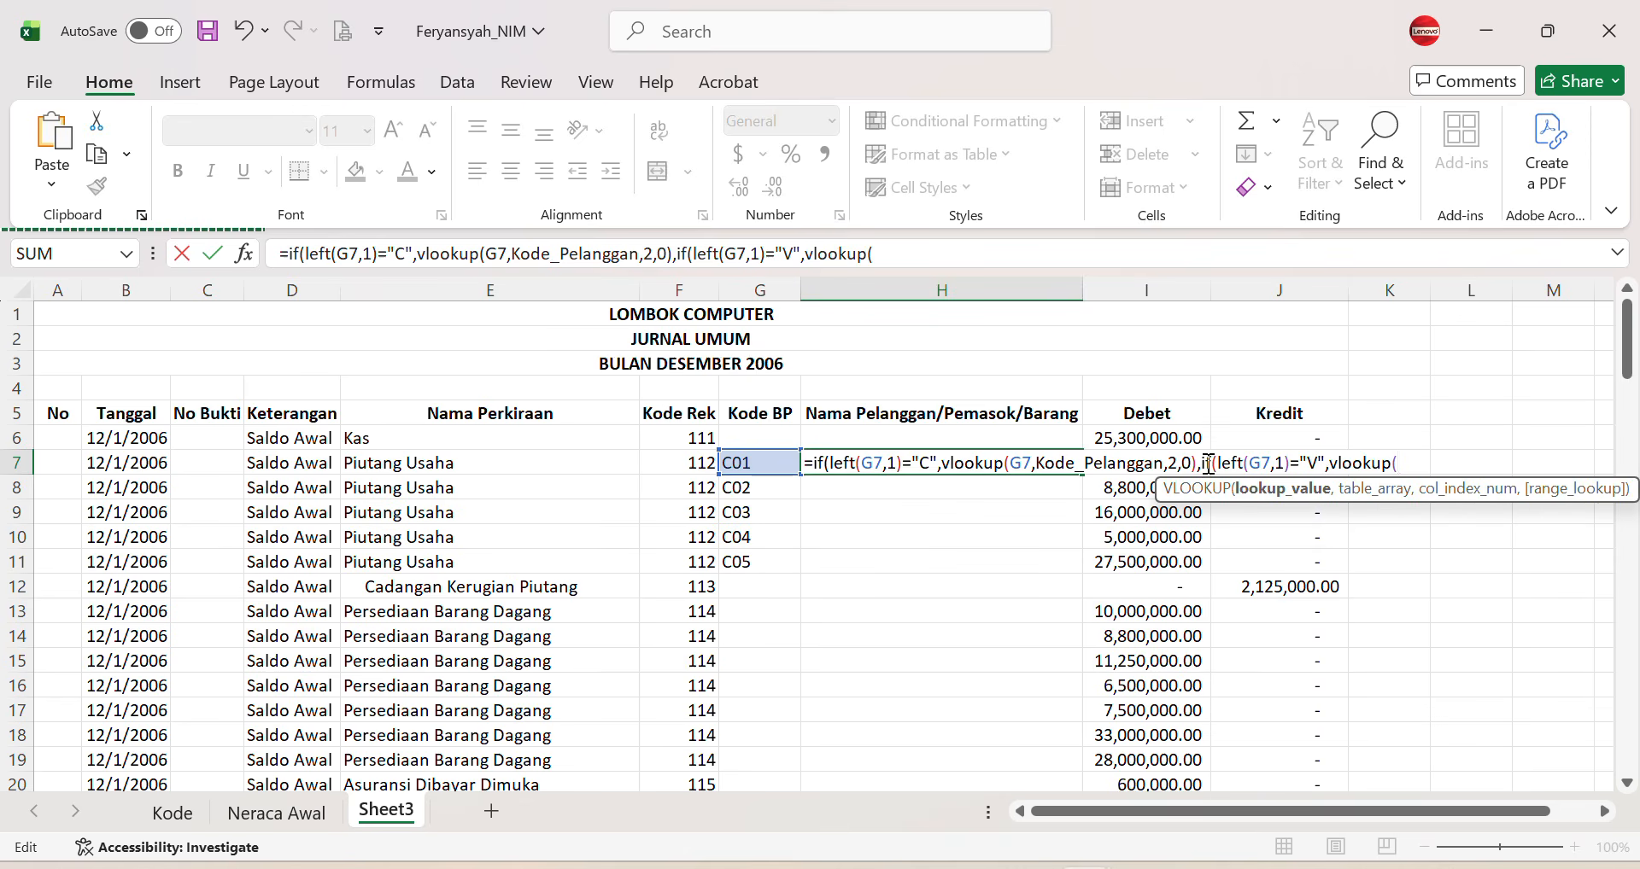
{"action": "type", "text": "G7,kode"}
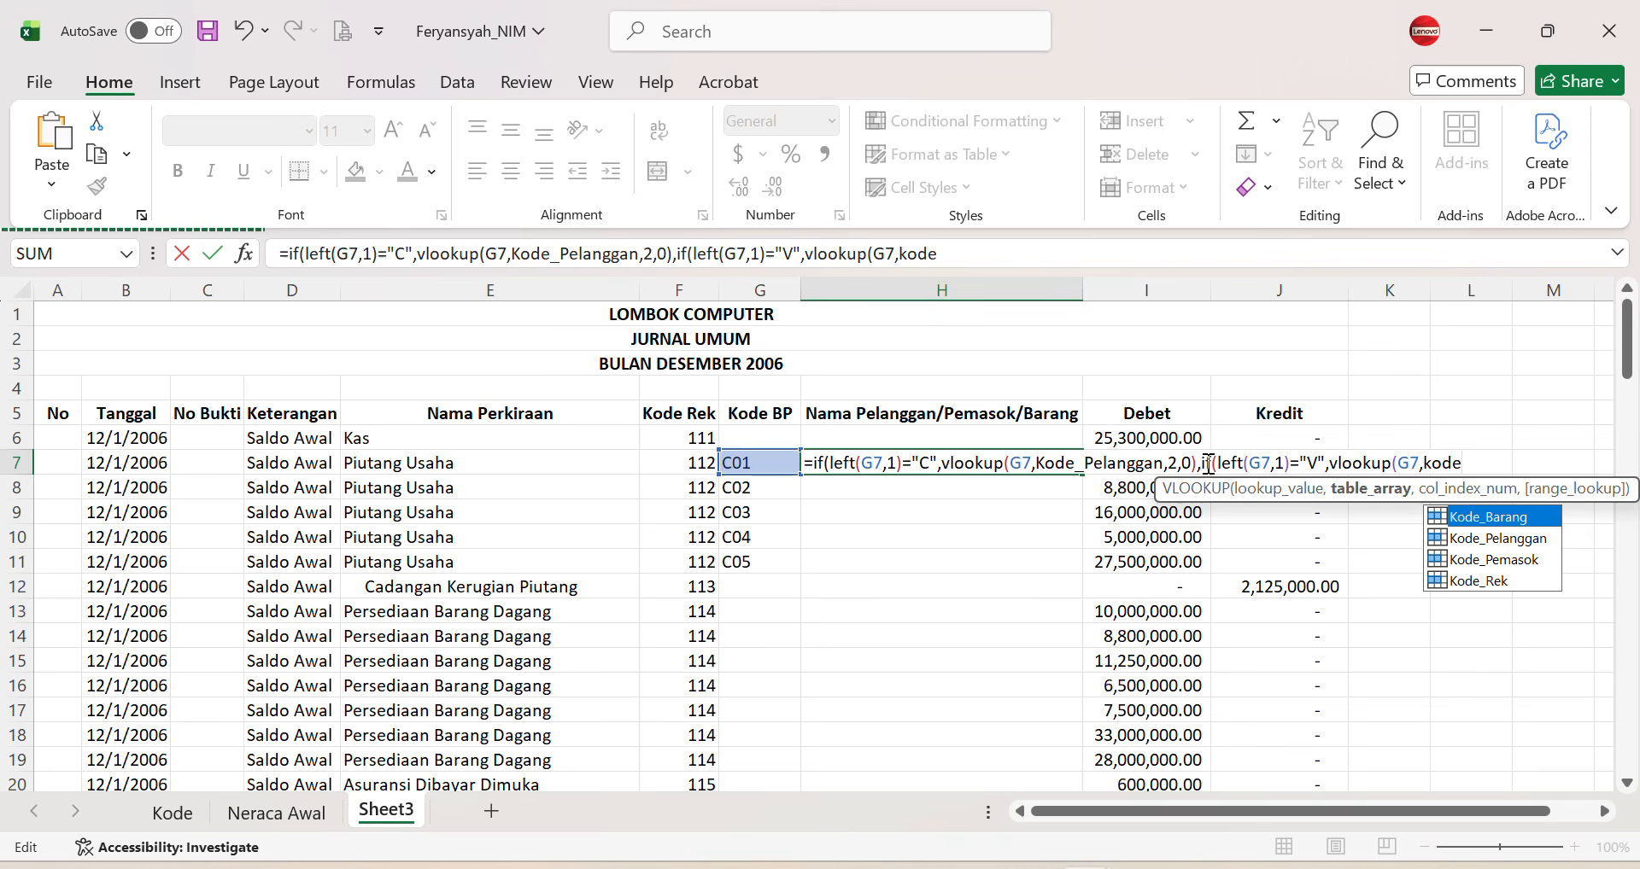
{"action": "left_click", "coordinate": [1487, 559]}
{"action": "double_click", "coordinate": [1486, 558]}
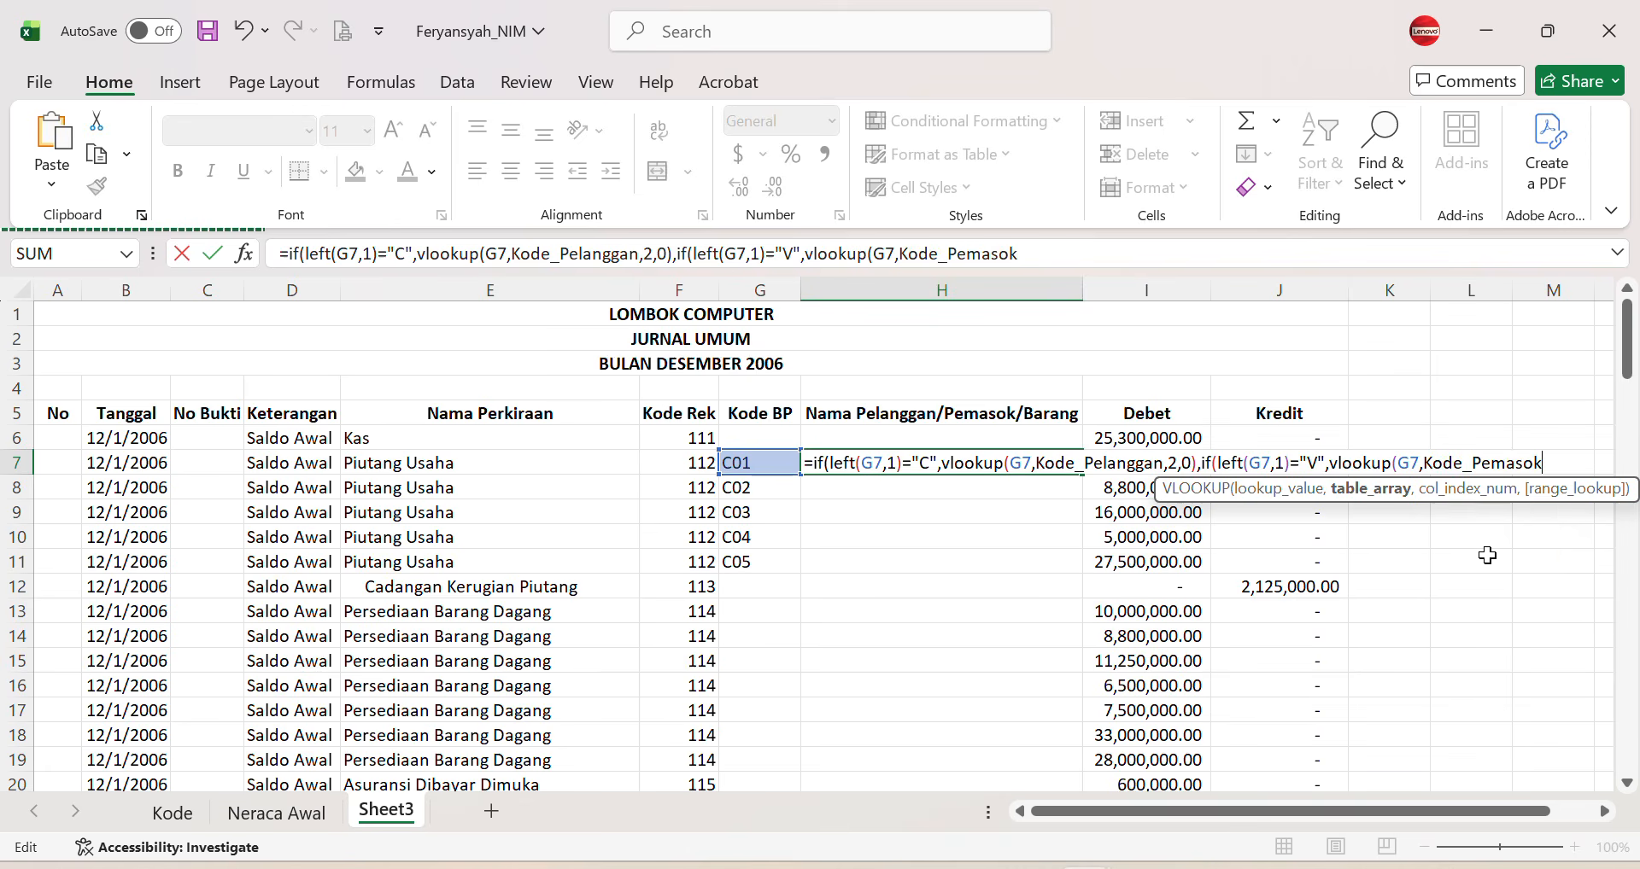
{"action": "type", "text": ","}
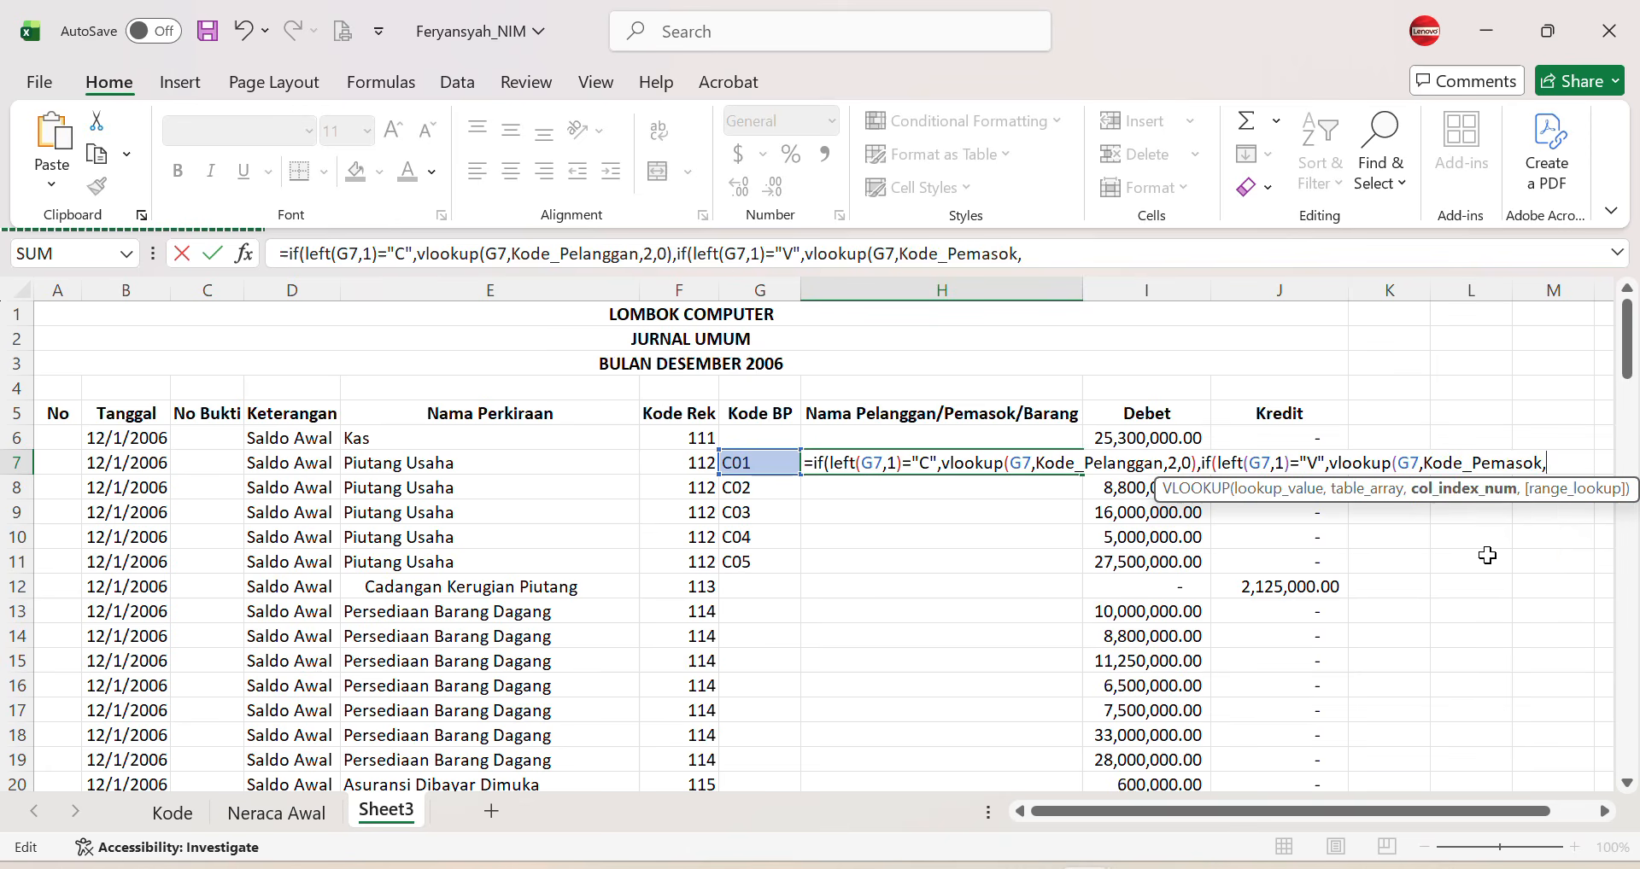
{"action": "type", "text": "2,"}
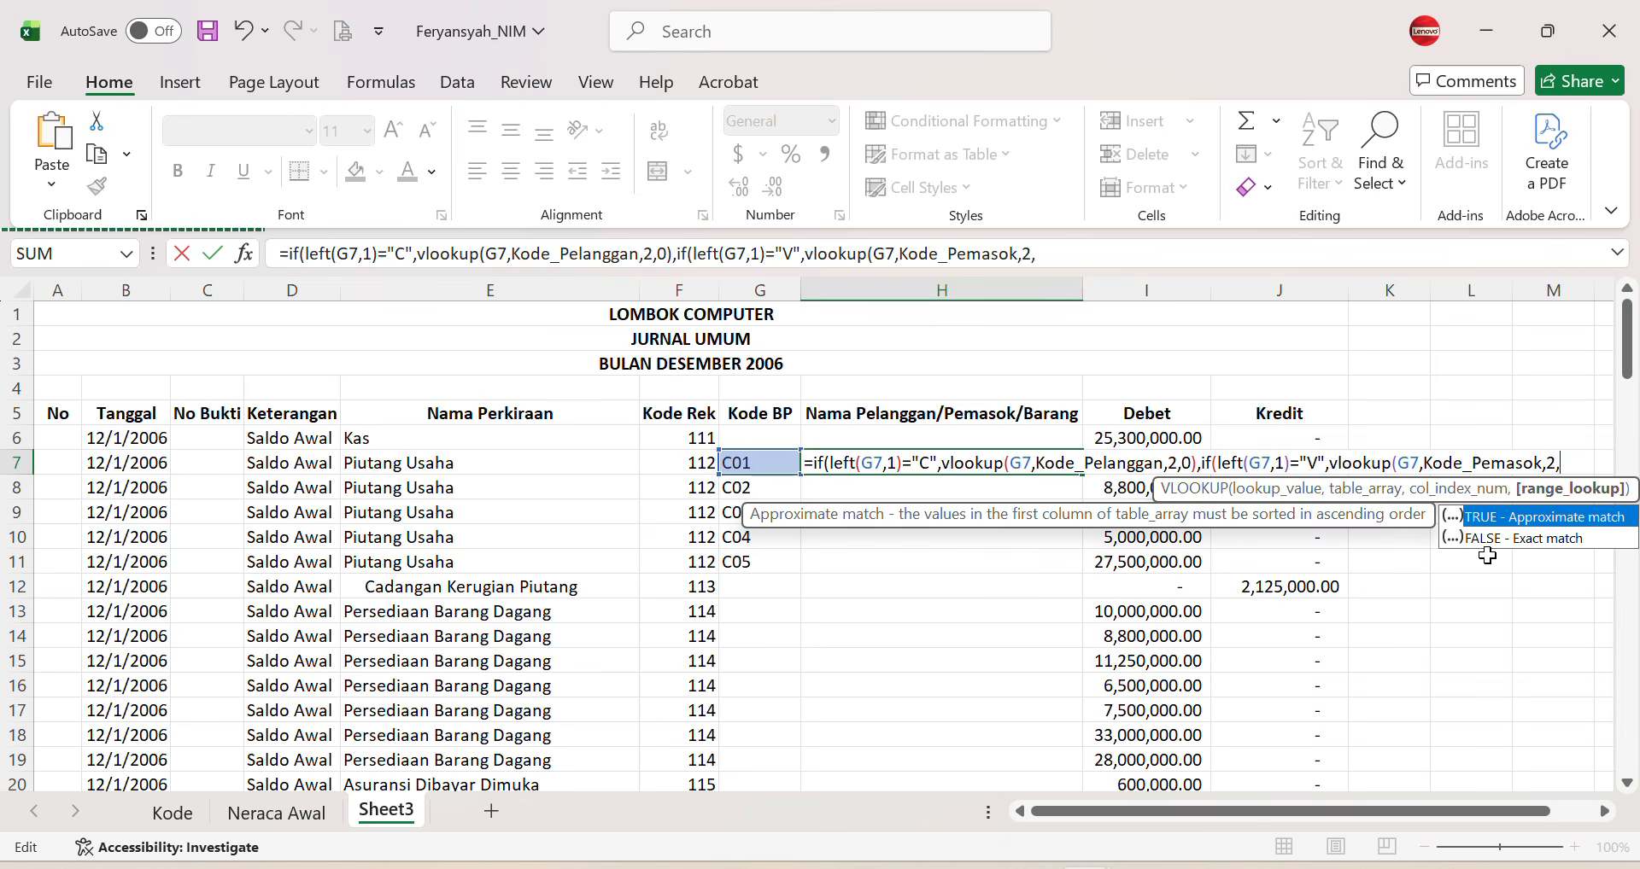
{"action": "type", "text": "0)"}
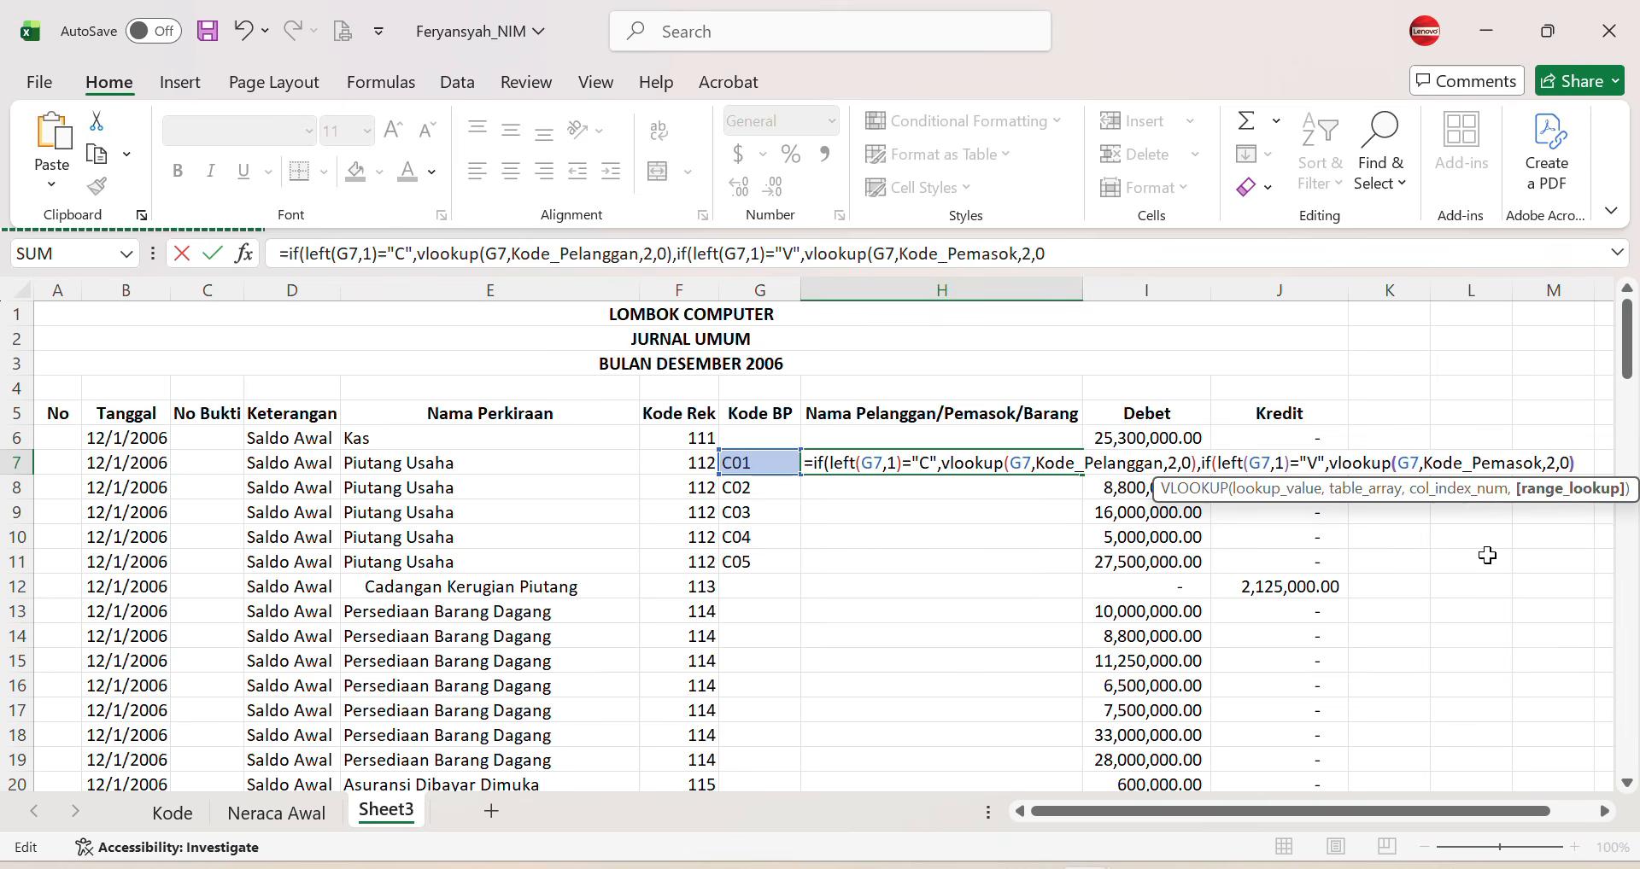
Step: Nest a third IF in H7's formula that tests whether LEFT(G7,1) equals "P"
{"action": "type", "text": ","}
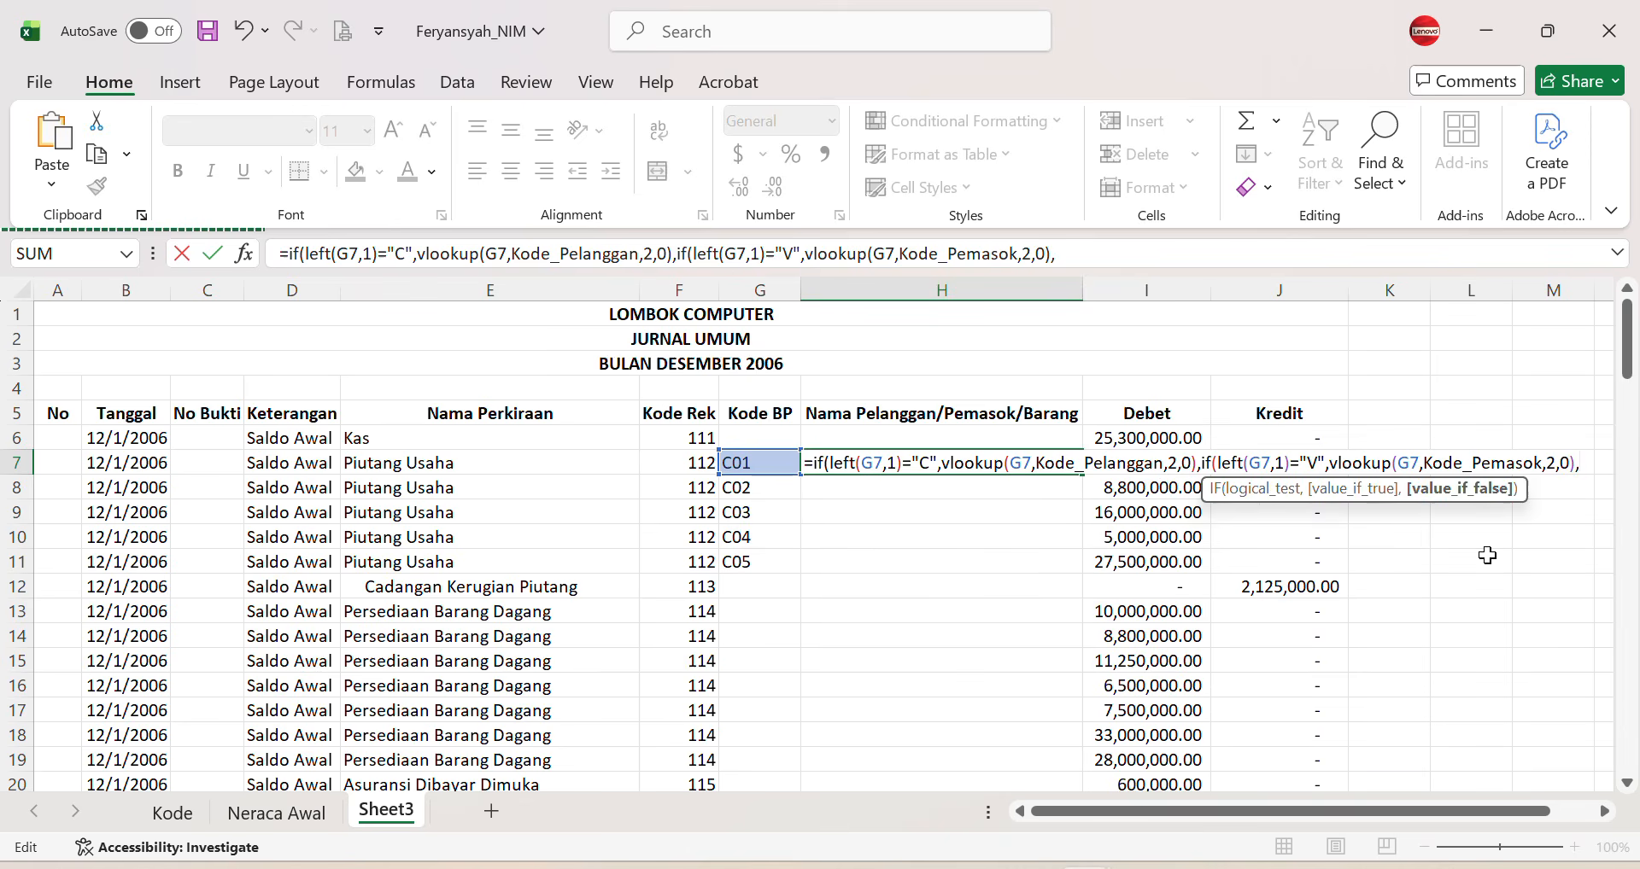
{"action": "type", "text": "if"}
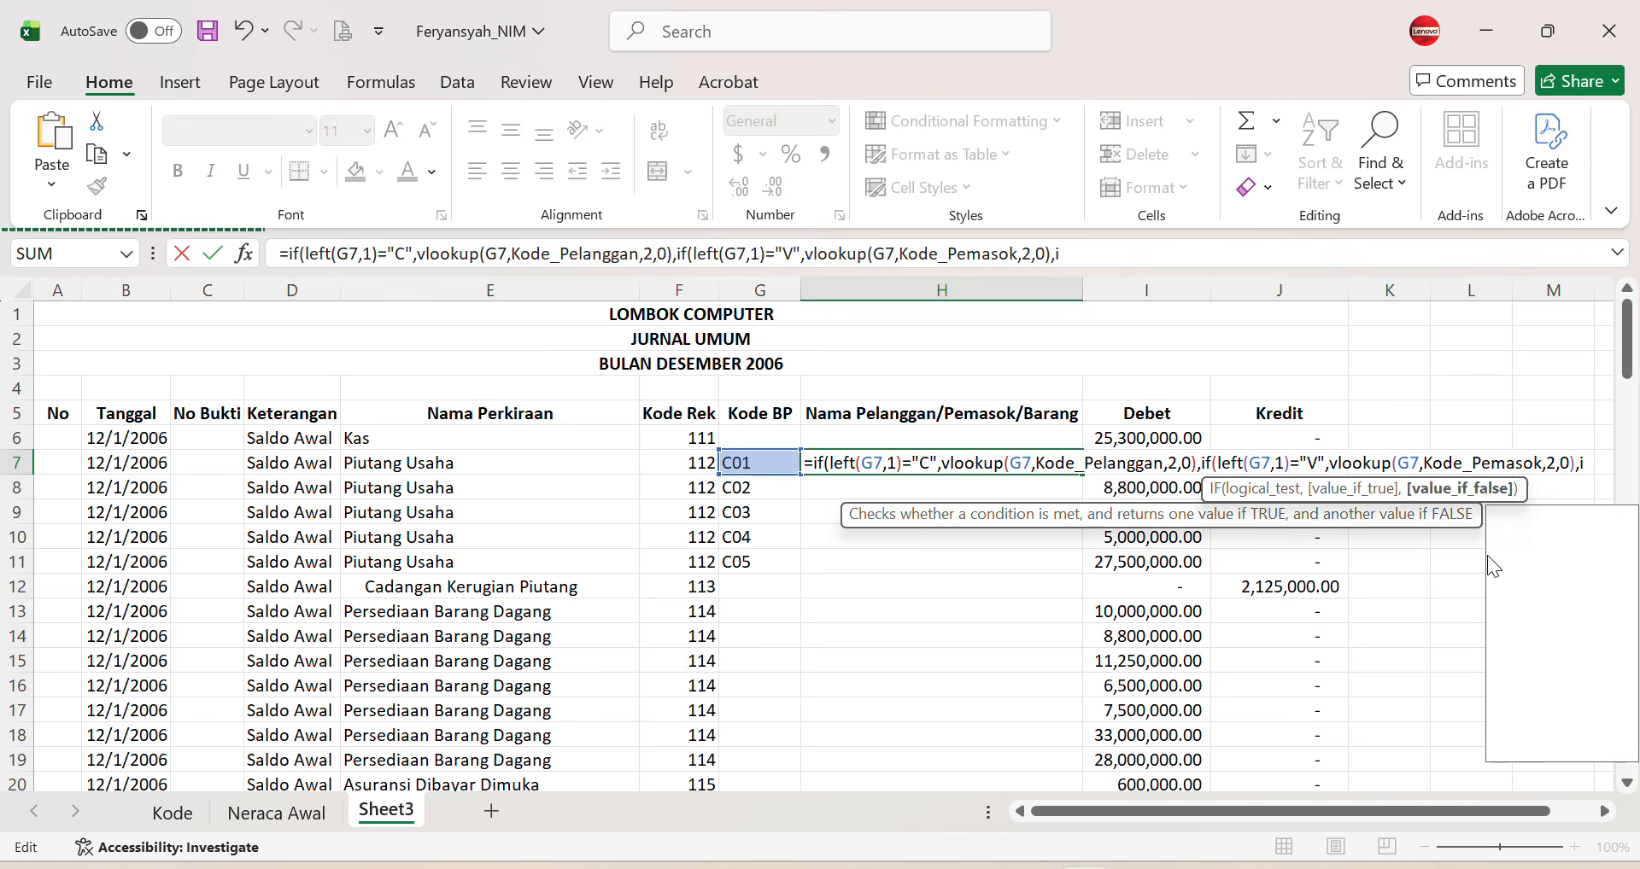
{"action": "type", "text": "("}
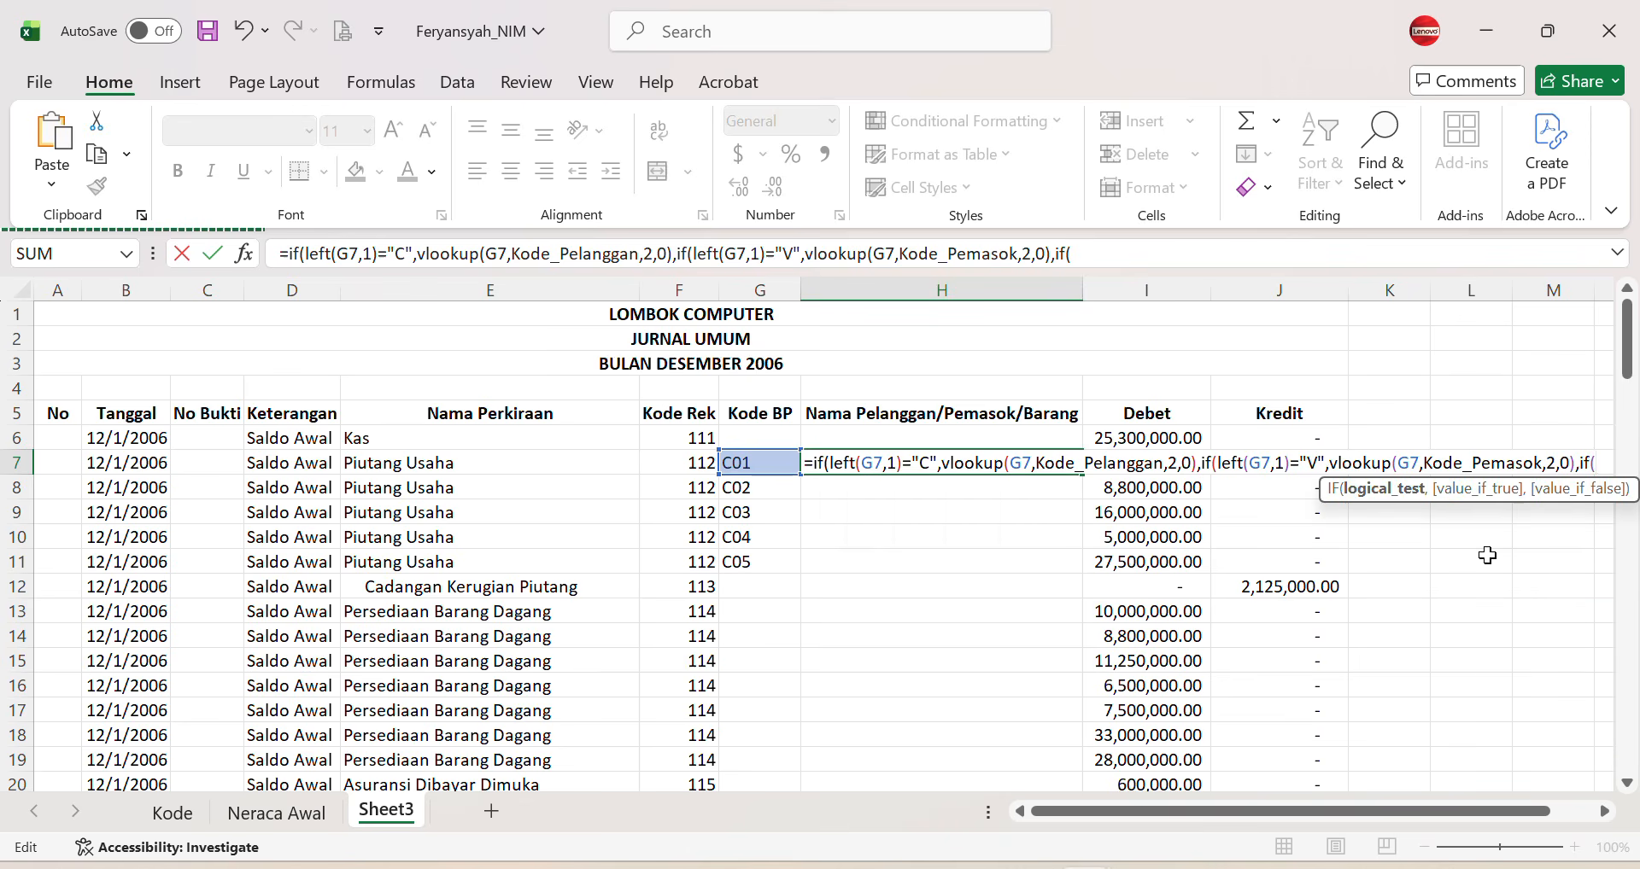
{"action": "type", "text": "left"}
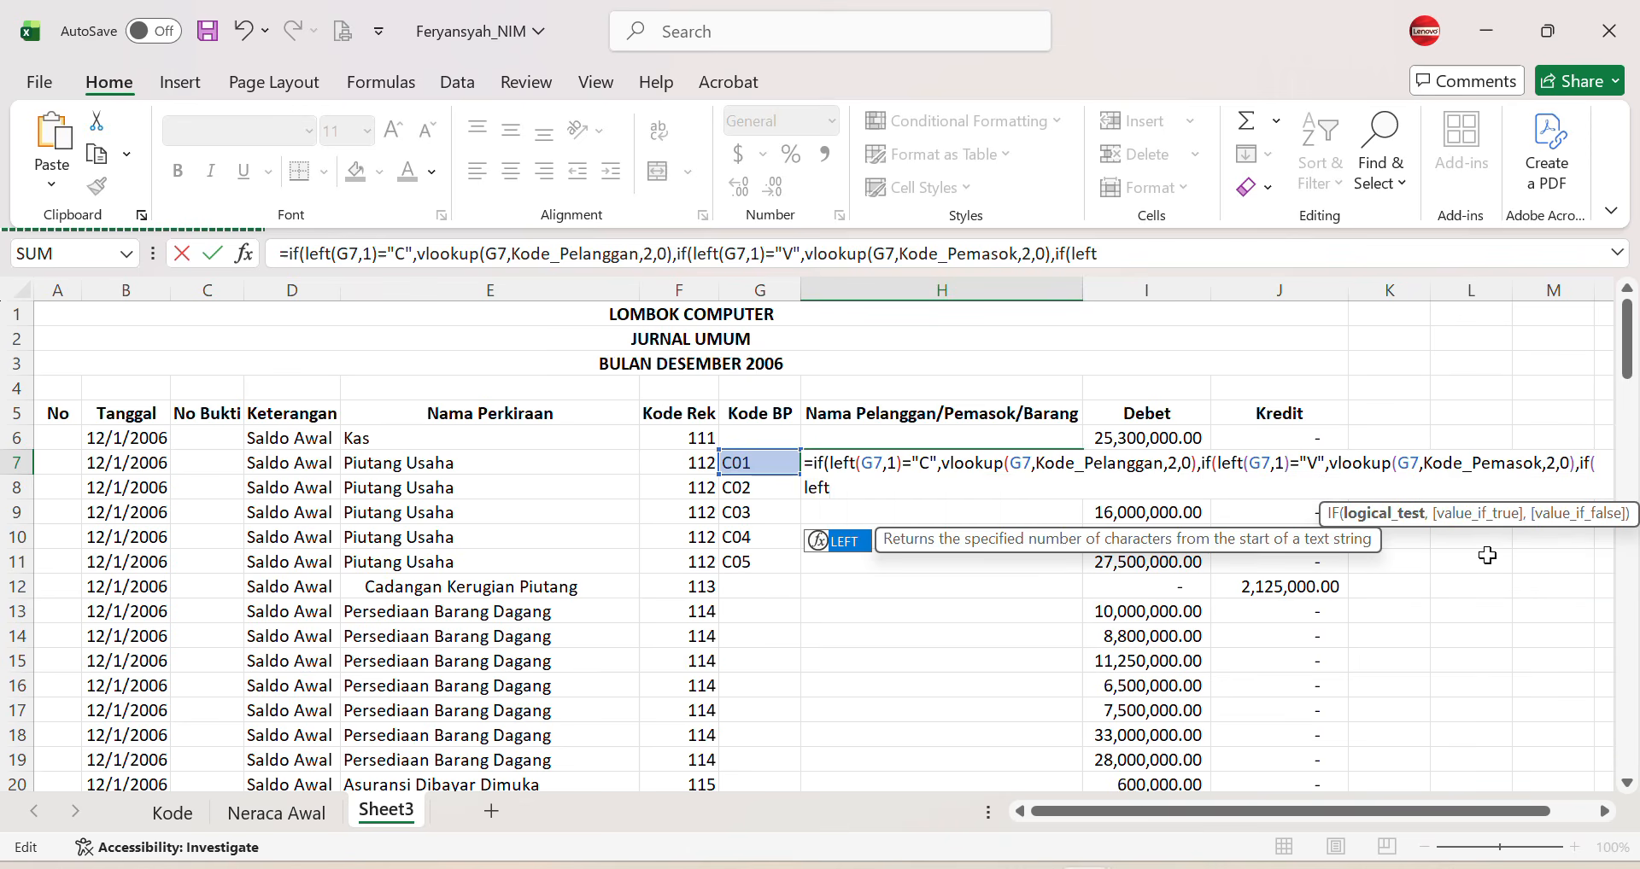
{"action": "type", "text": "("}
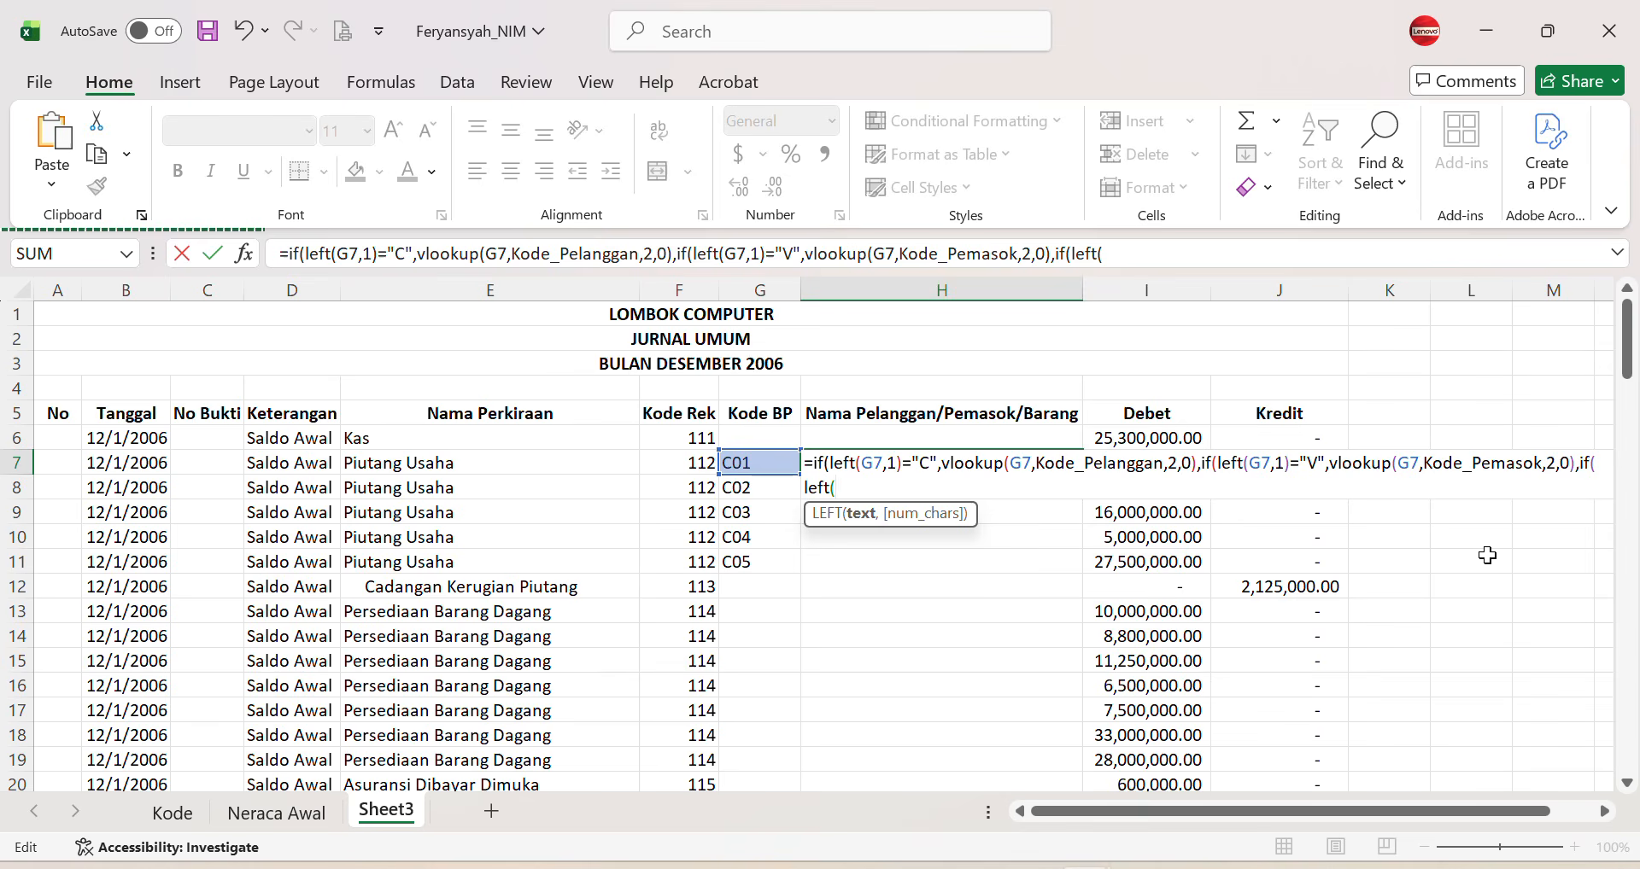
{"action": "type", "text": "G7"}
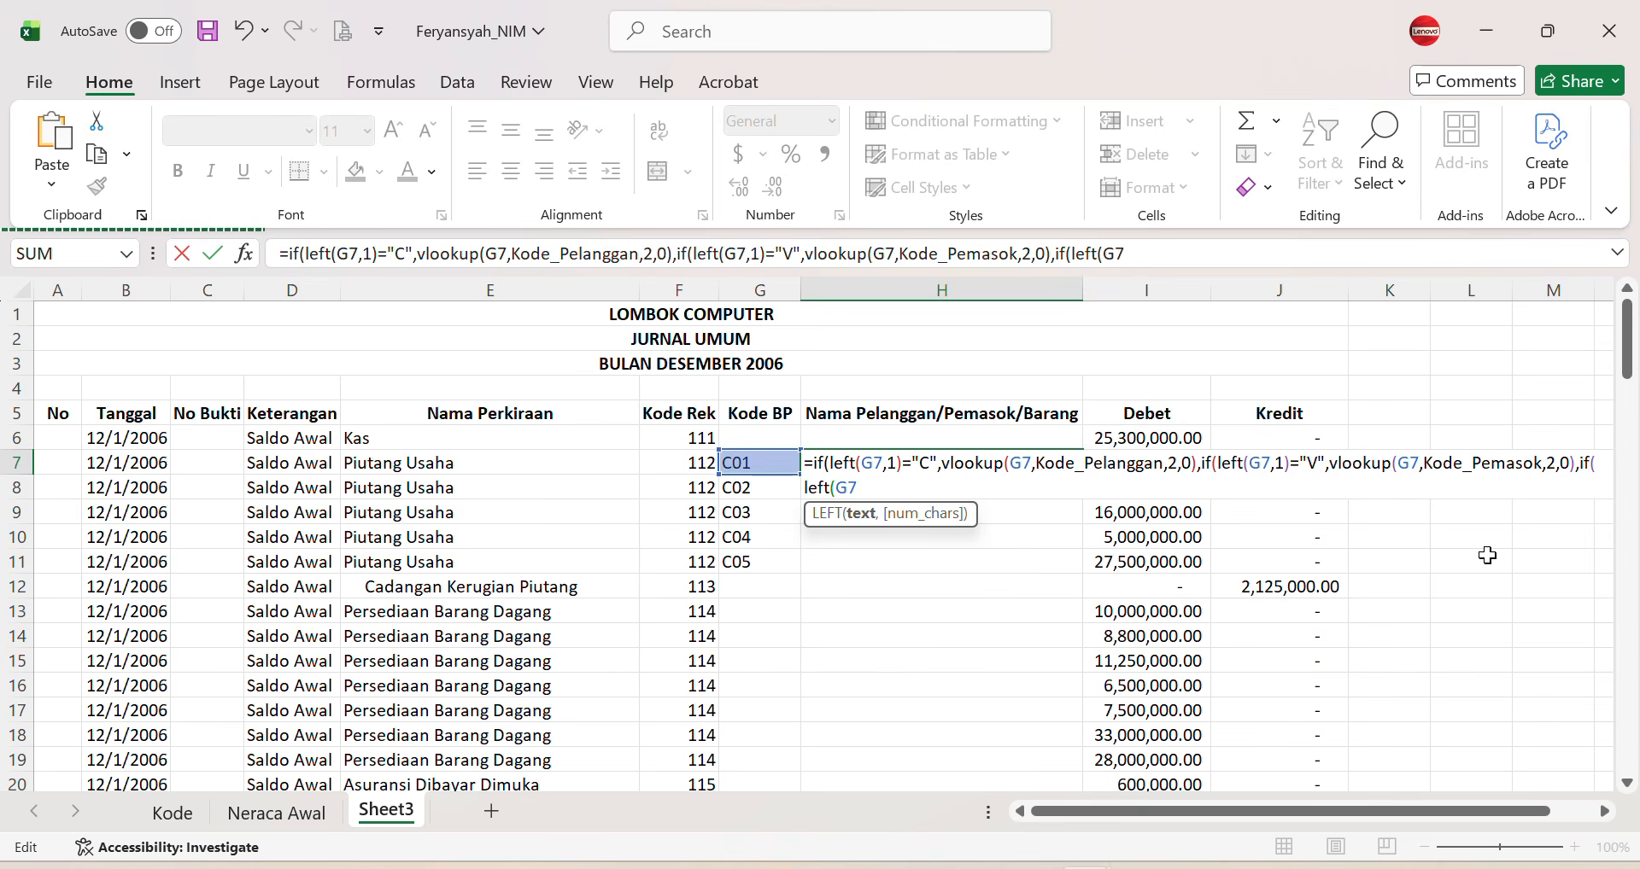
{"action": "type", "text": ",1)="}
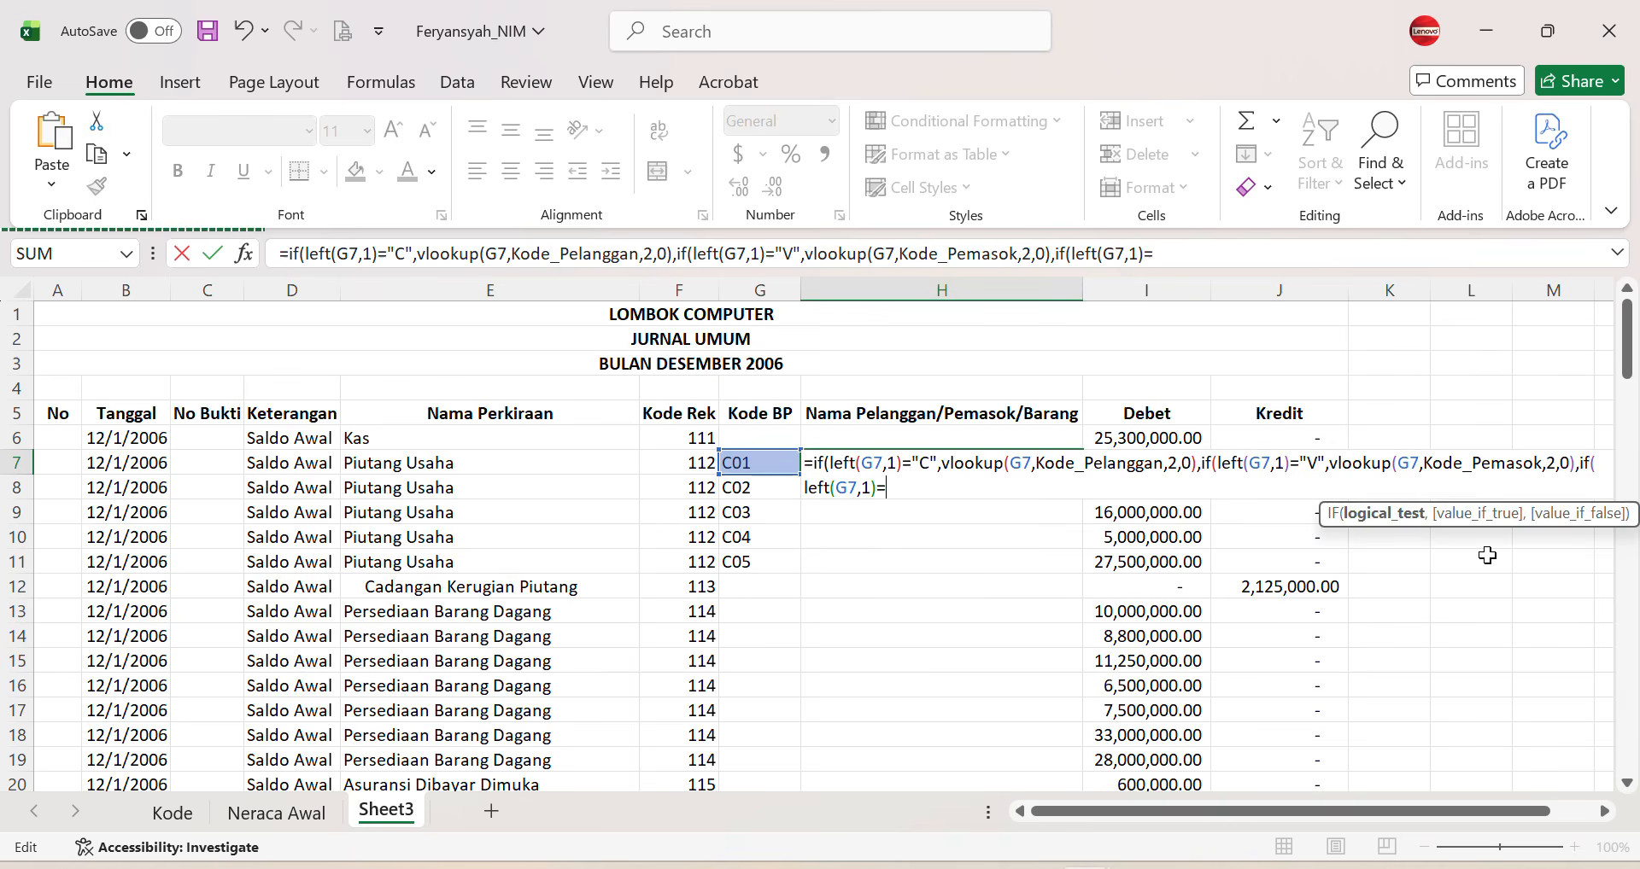
{"action": "type", "text": "\""}
{"action": "type", "text": "P"}
{"action": "type", "text": "\""}
Step: Enter VLOOKUP(G7,Kode_Barang,2,0) as the true result of the "P" test in H7
{"action": "type", "text": ",vlook"}
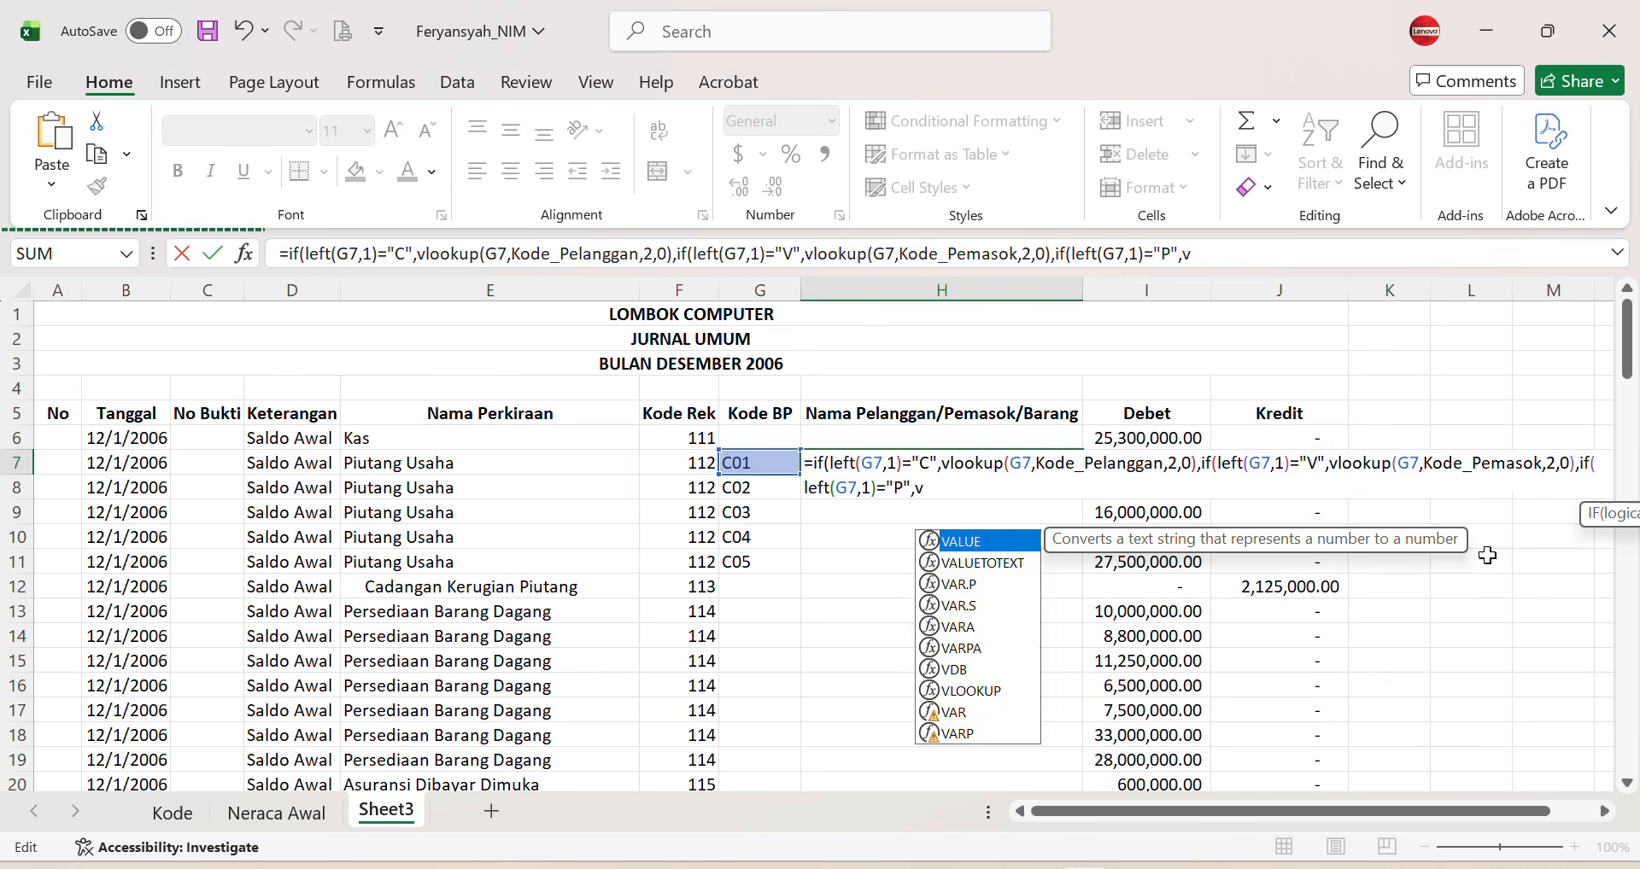
{"action": "type", "text": "up("}
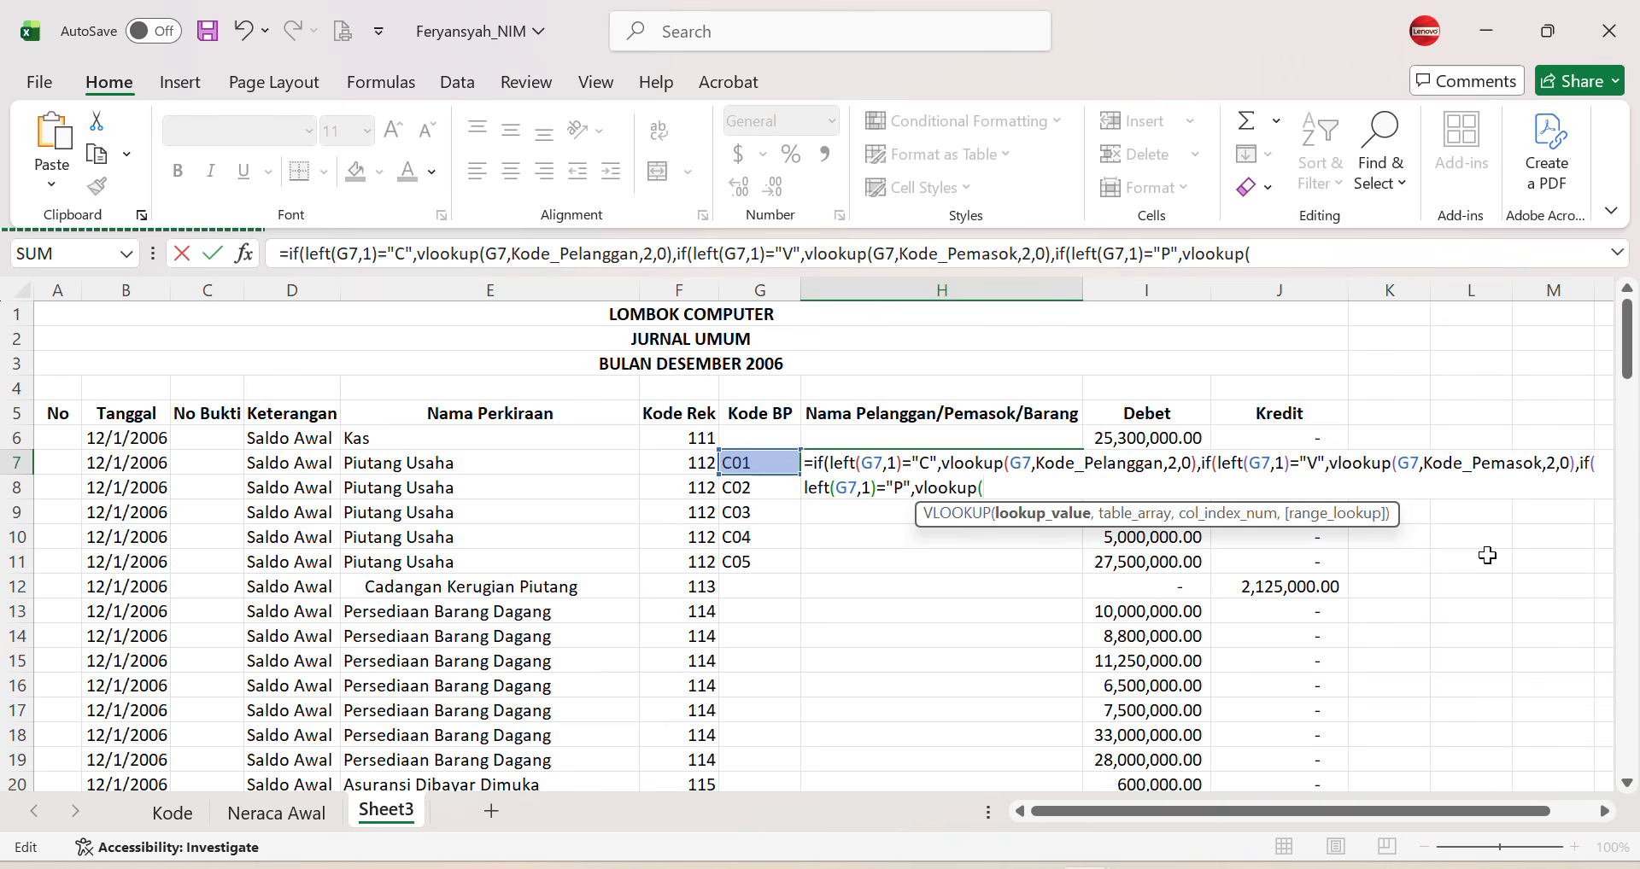
{"action": "type", "text": "G7,kode"}
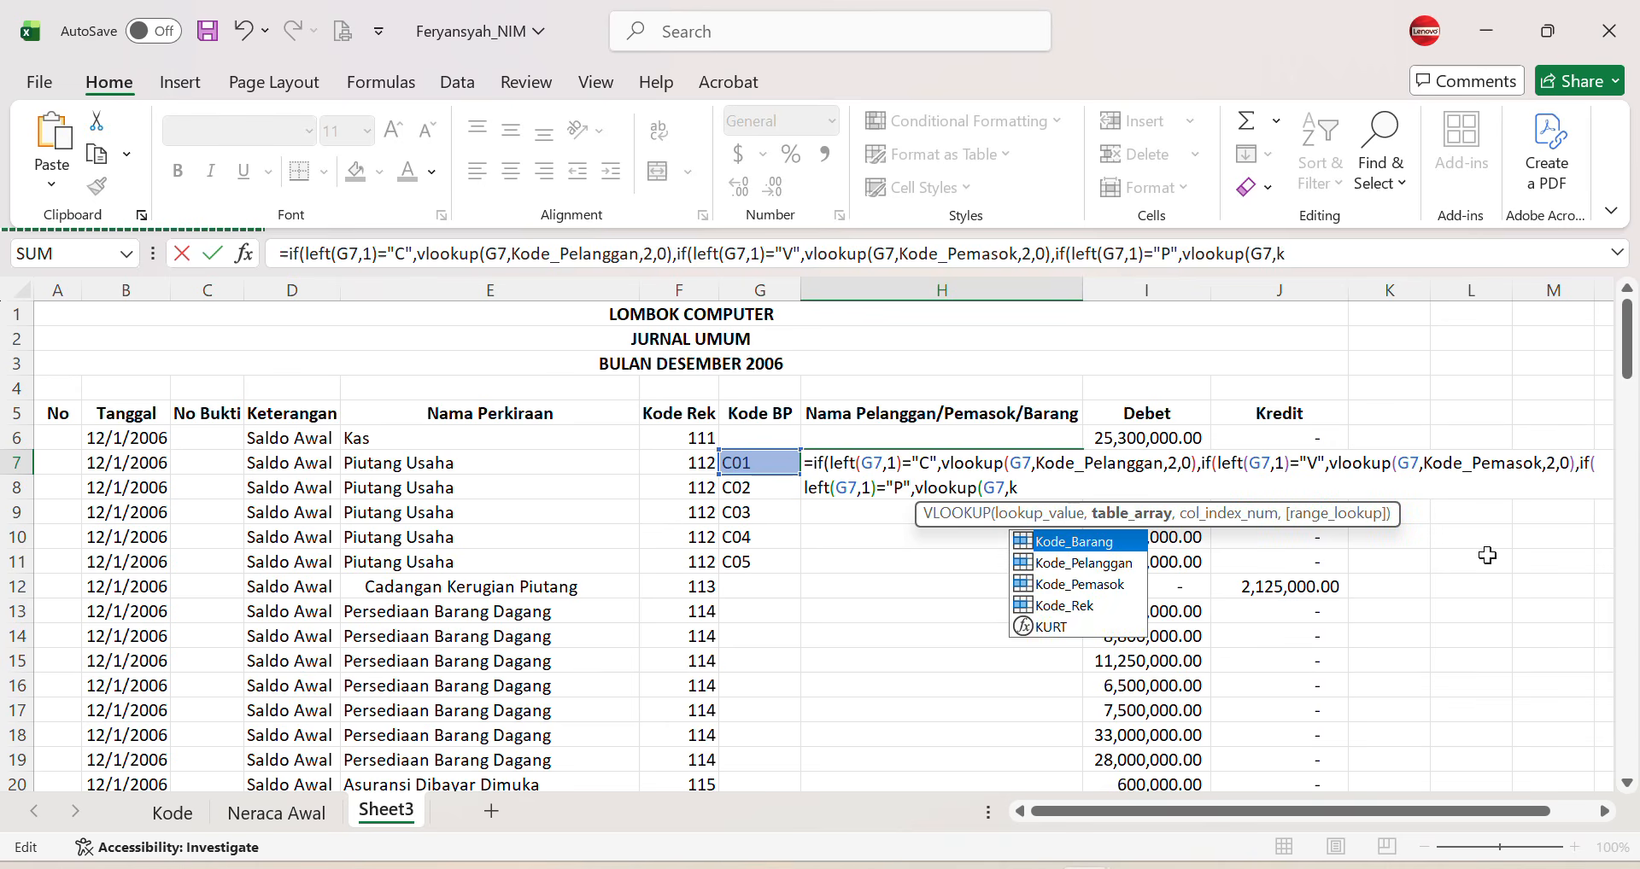
{"action": "double_click", "coordinate": [1082, 536]}
{"action": "type", "text": ","}
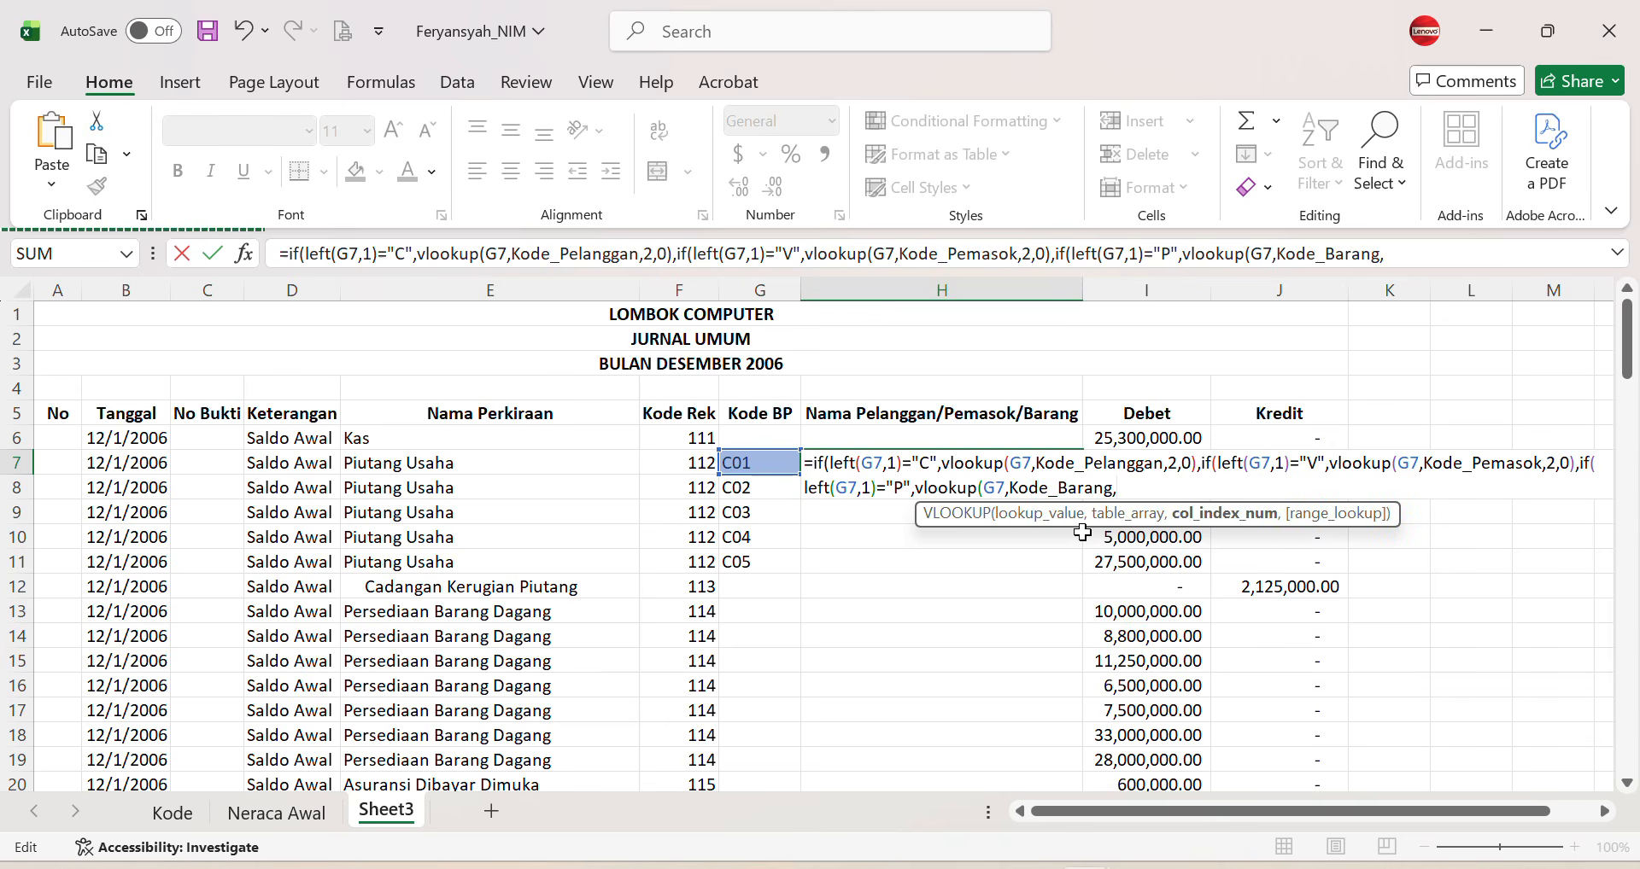
{"action": "type", "text": "2,"}
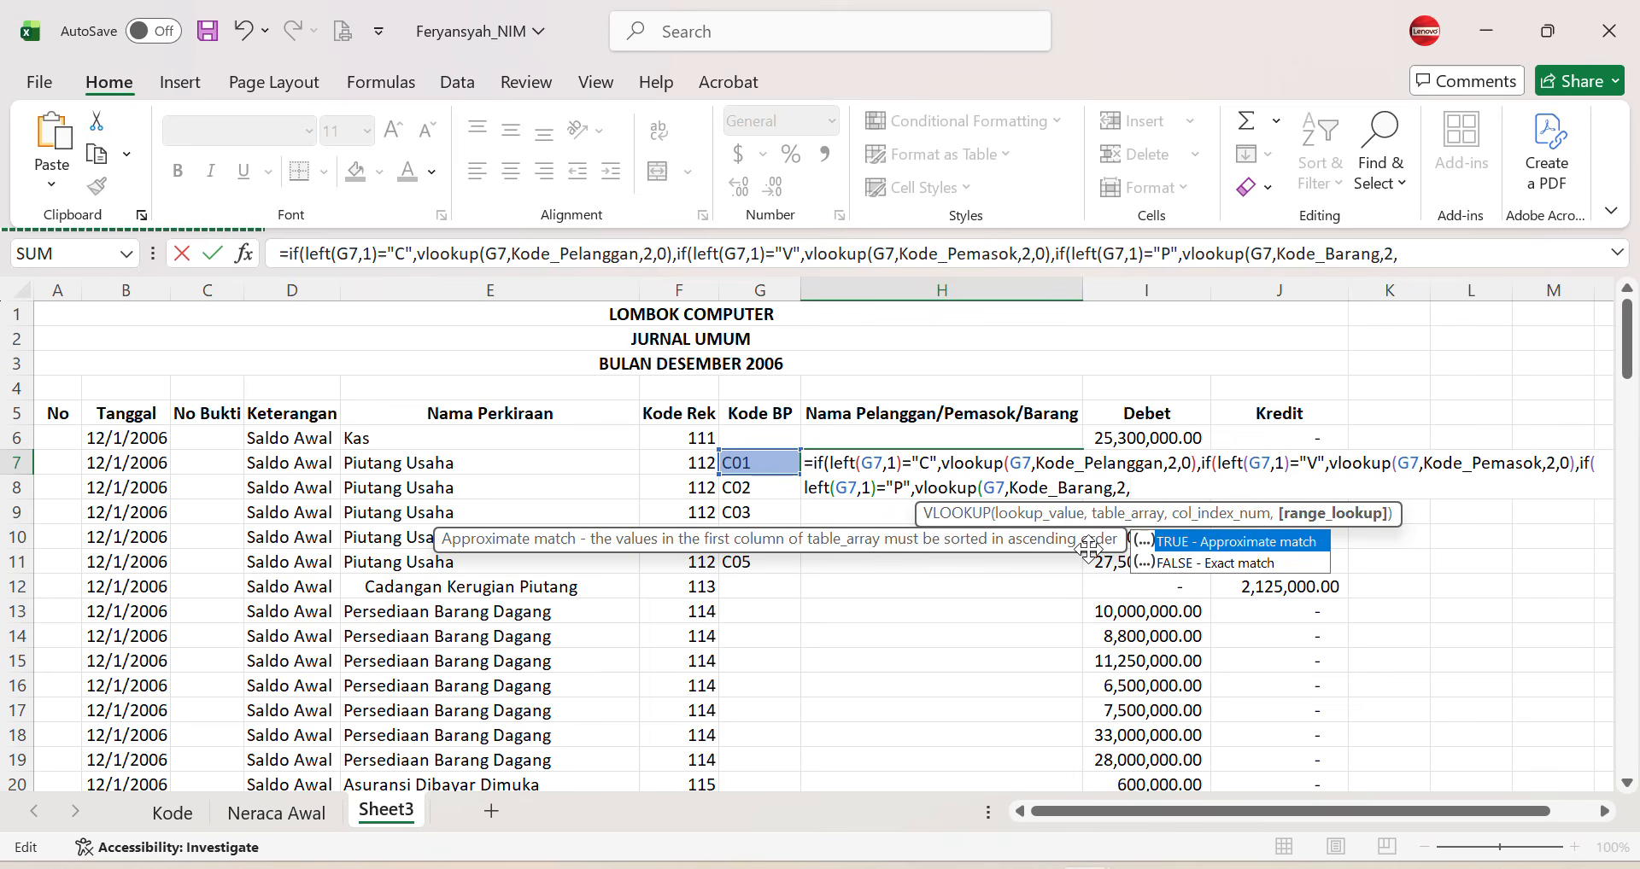
{"action": "type", "text": "0)"}
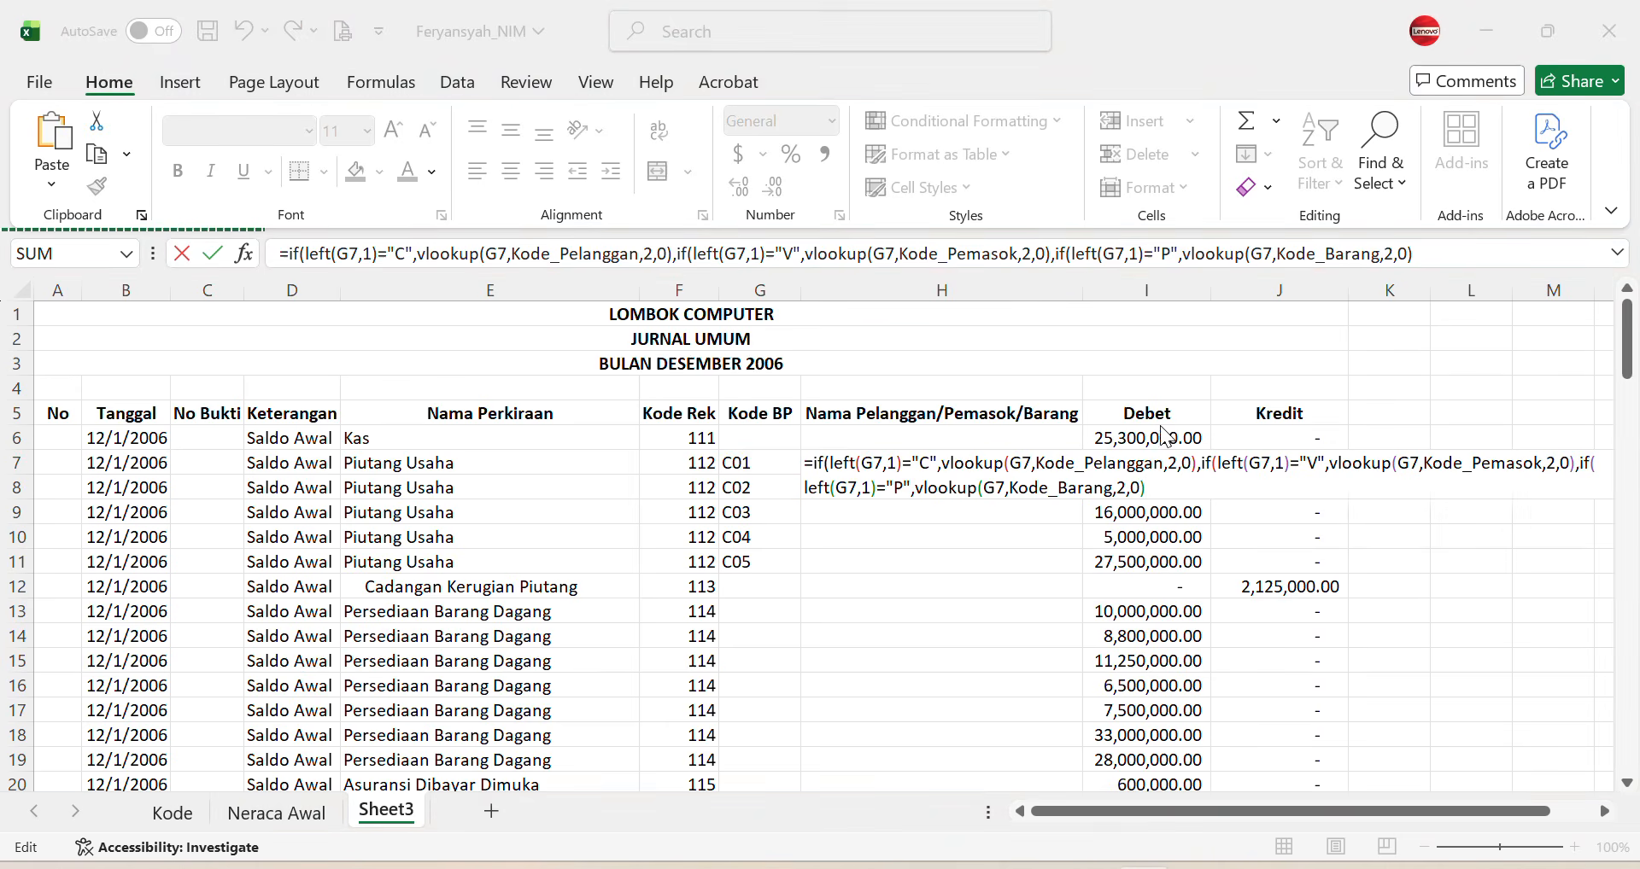
Step: Complete H7's formula with blank quoted text as the last false result and three closing parentheses, and fill it down to H111
{"action": "left_click", "coordinate": [1151, 483]}
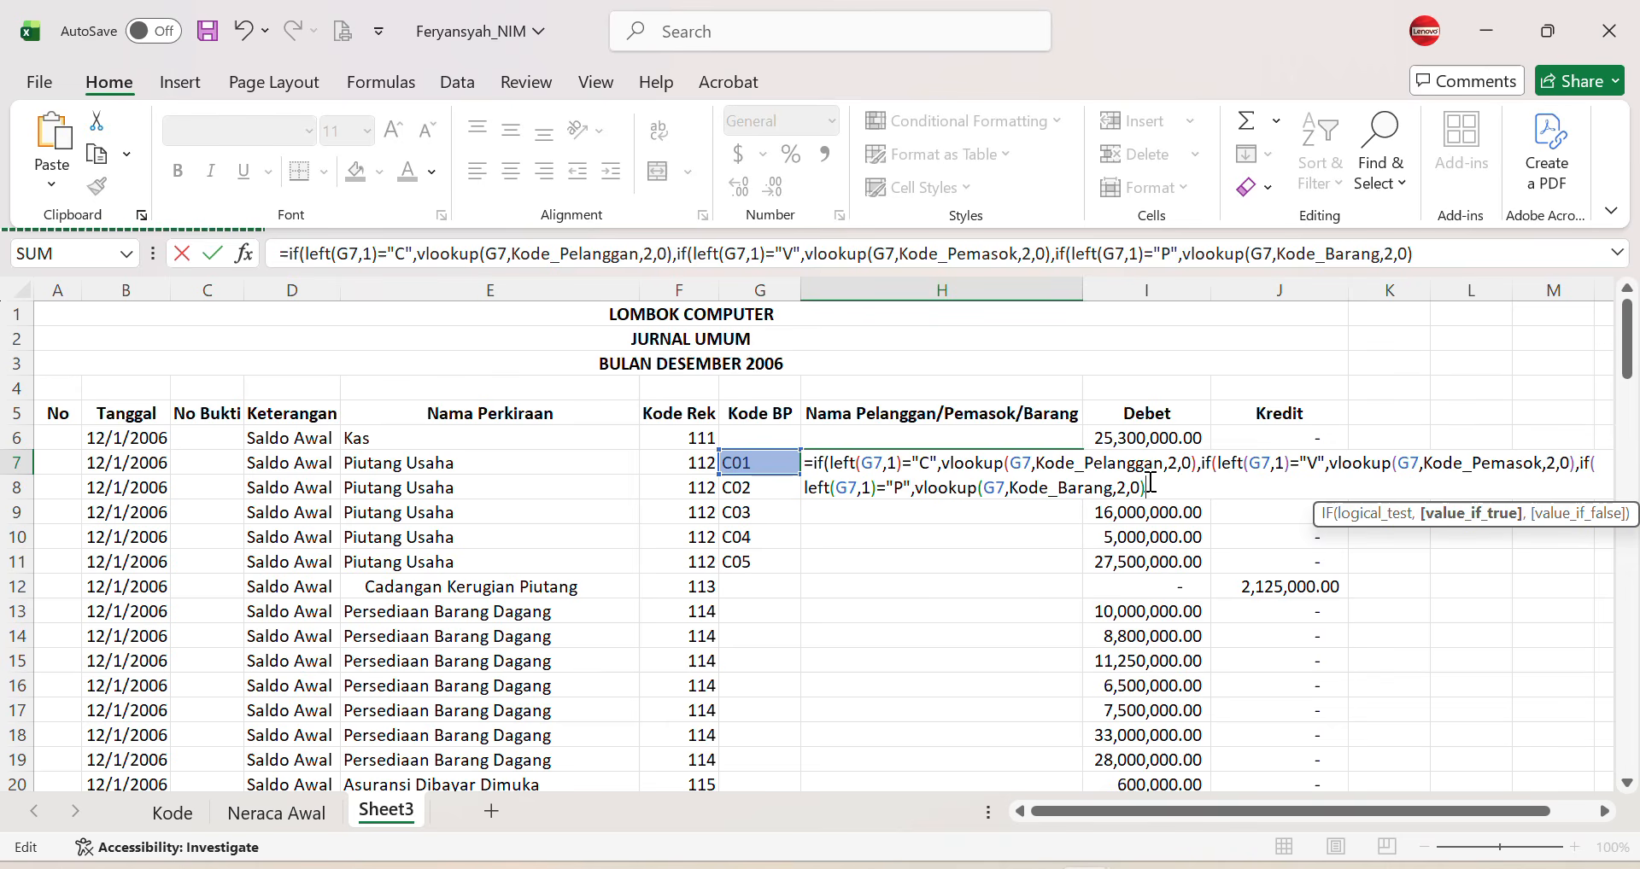
{"action": "type", "text": ","}
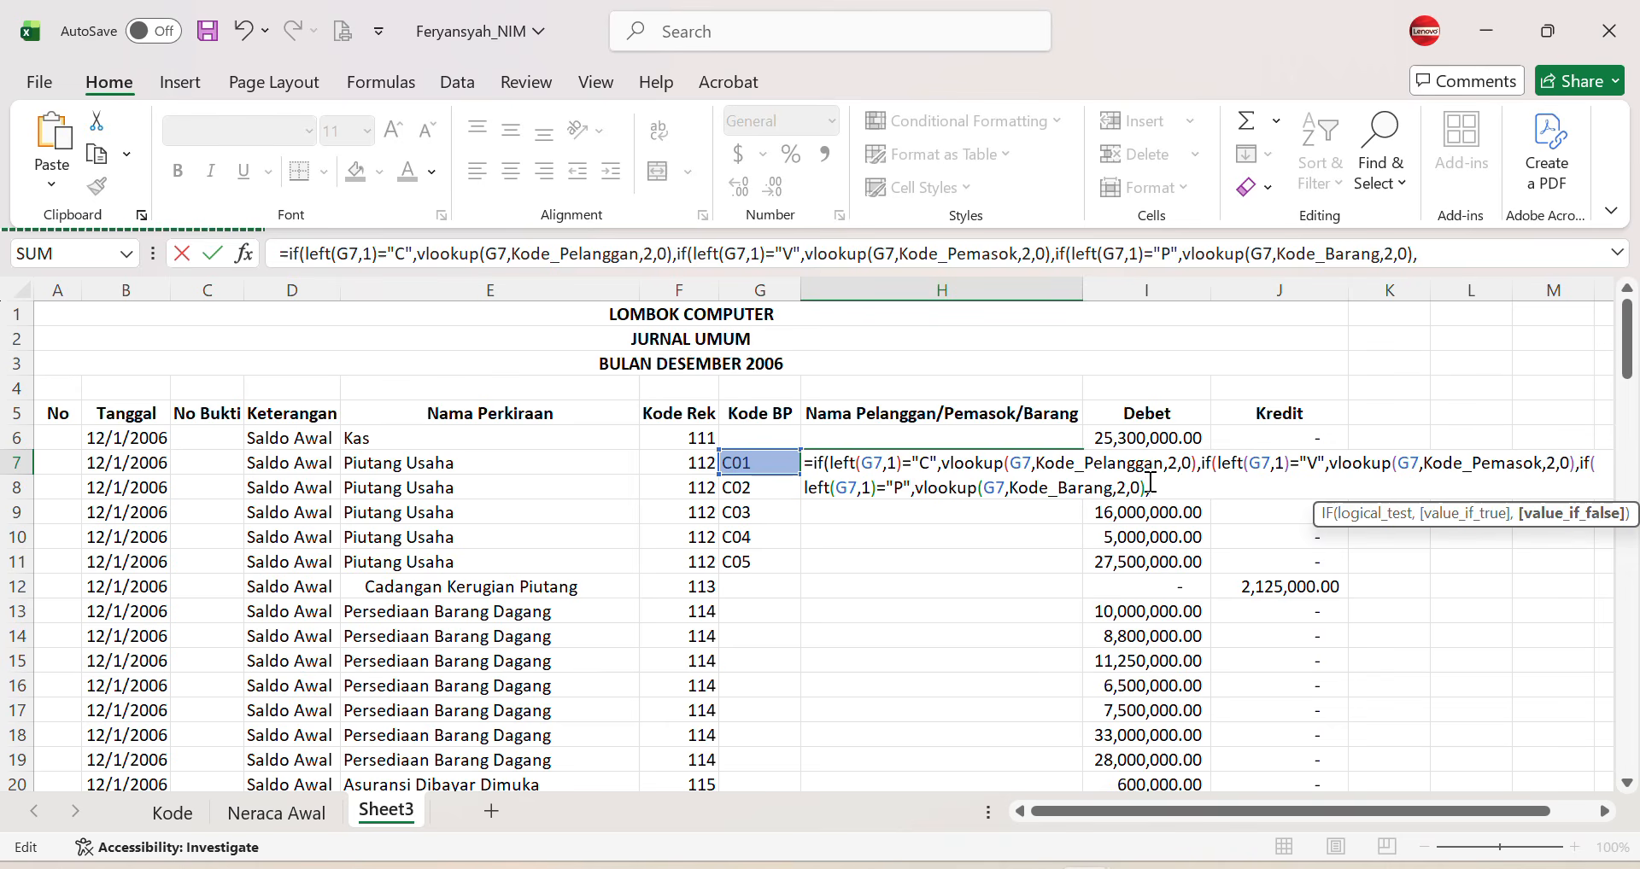
{"action": "type", "text": "\" \"))"}
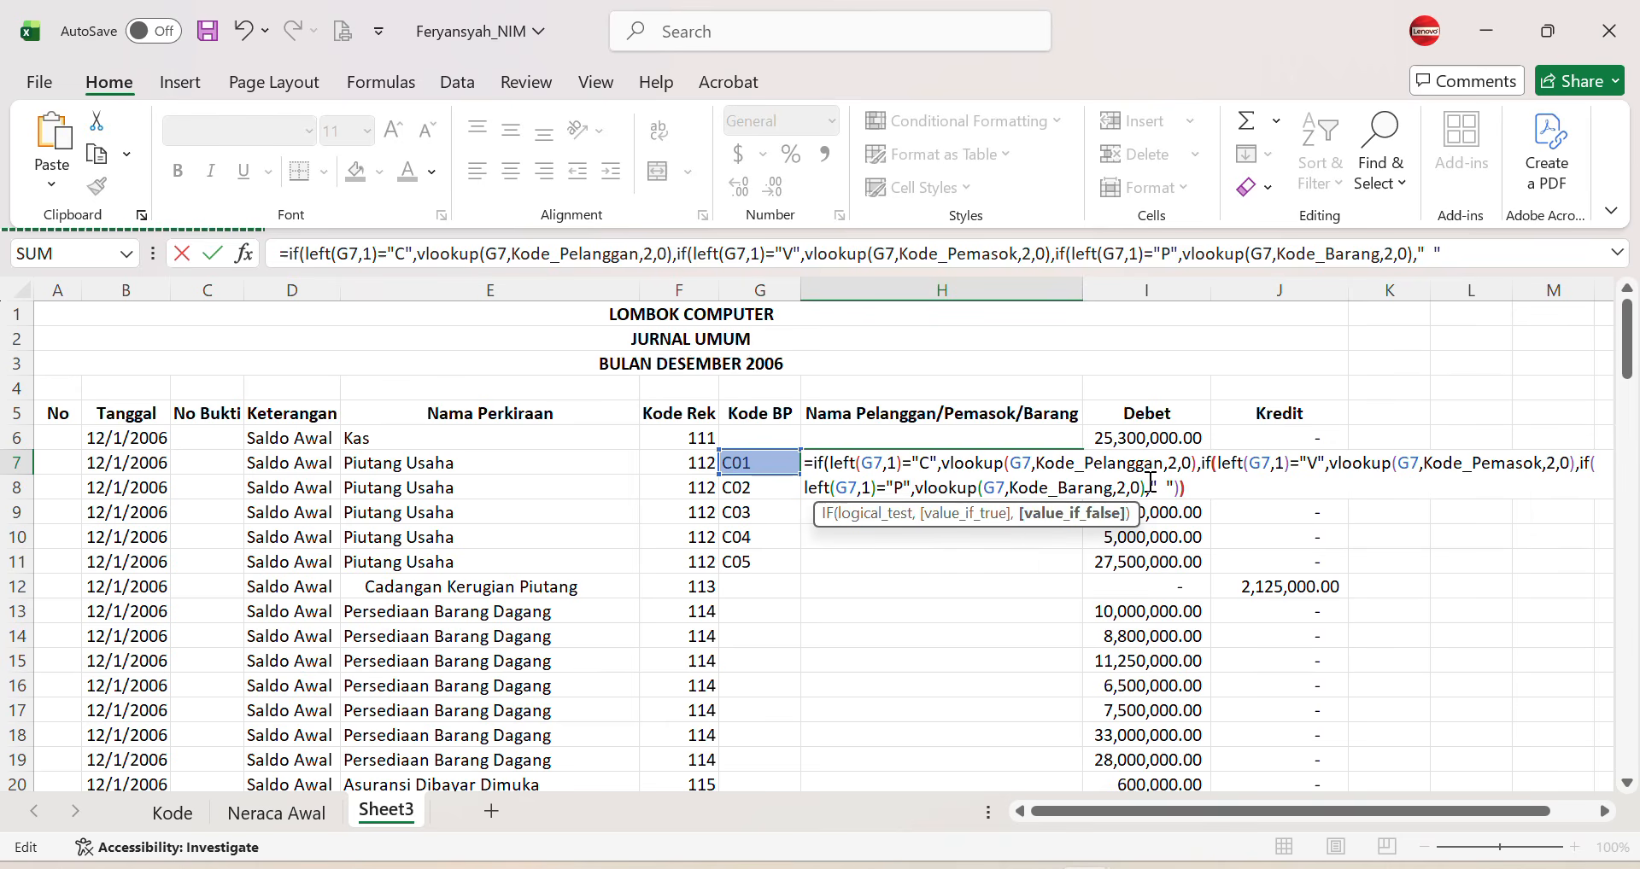
{"action": "type", "text": ")"}
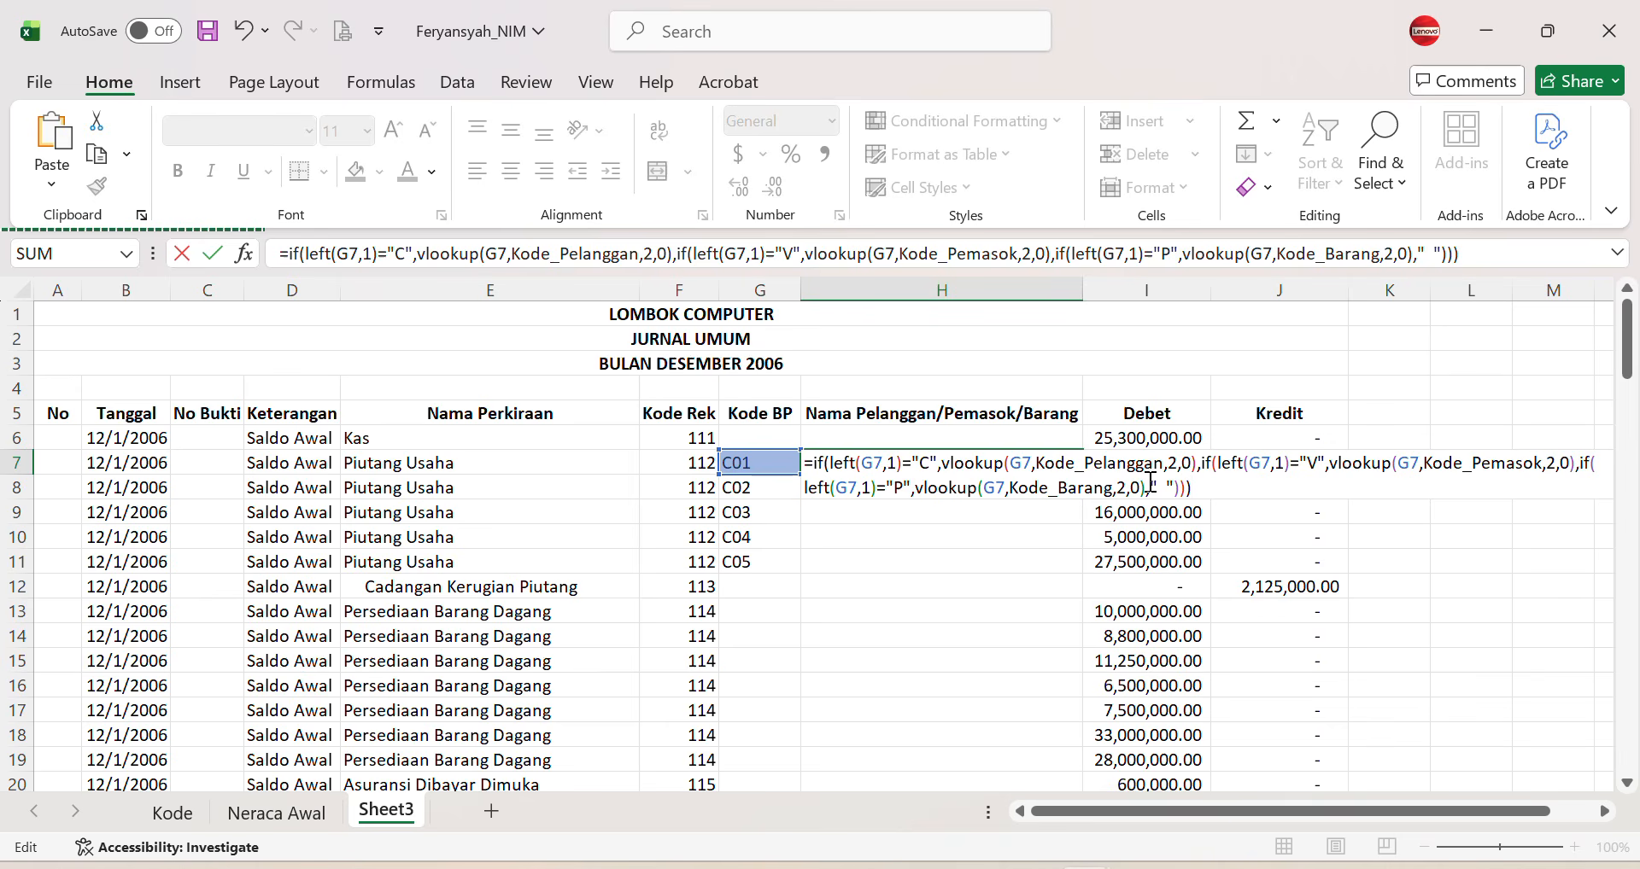
{"action": "left_click", "coordinate": [830, 464]}
{"action": "left_click", "coordinate": [1203, 488]}
{"action": "key", "text": "Return"}
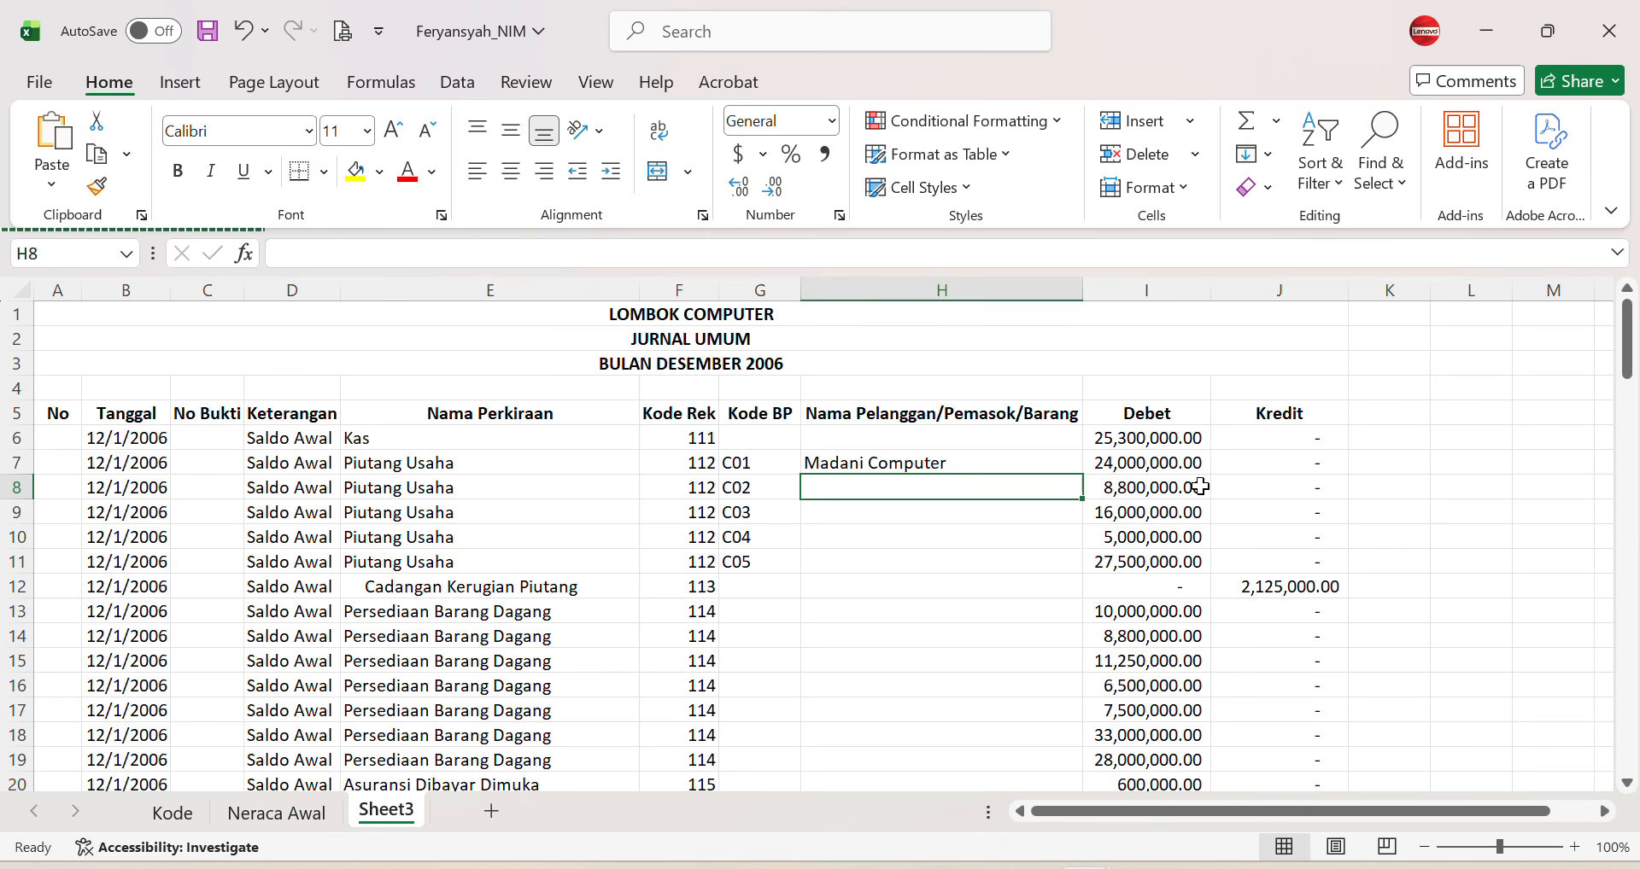
{"action": "left_click", "coordinate": [971, 462]}
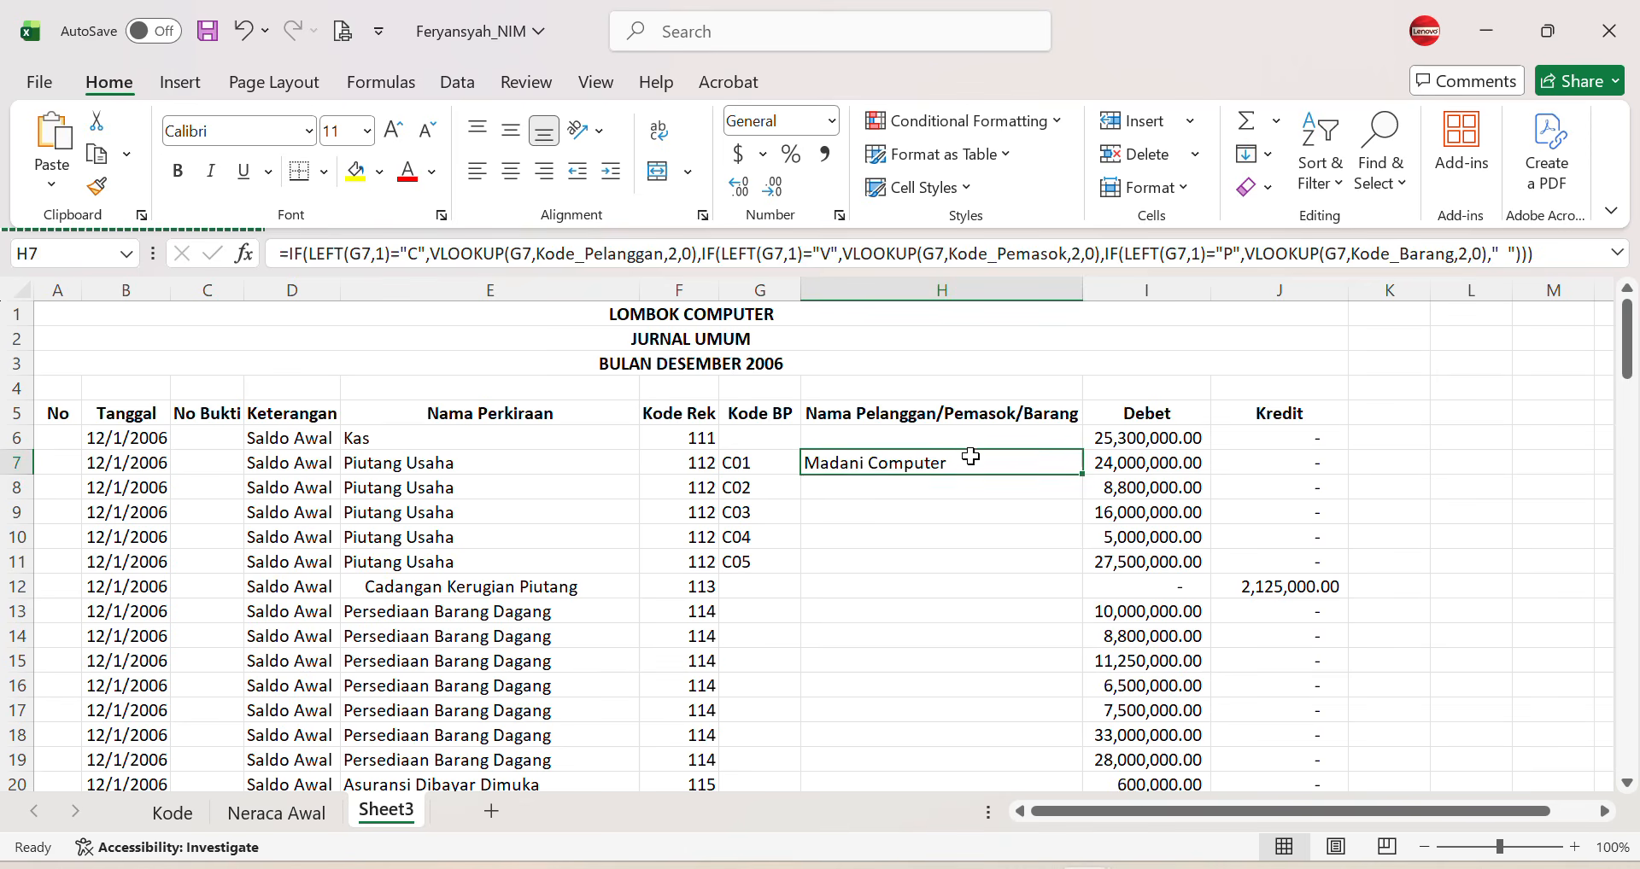
{"action": "mouse_move", "coordinate": [1082, 473]}
{"action": "left_mouse_down"}
{"action": "mouse_move", "coordinate": [1086, 425]}
{"action": "mouse_move", "coordinate": [1082, 473]}
{"action": "mouse_move", "coordinate": [1036, 486]}
{"action": "mouse_move", "coordinate": [1083, 475]}
{"action": "mouse_move", "coordinate": [1085, 864]}
{"action": "mouse_move", "coordinate": [1065, 772]}
{"action": "mouse_move", "coordinate": [1078, 820]}
{"action": "mouse_move", "coordinate": [1072, 680]}
{"action": "mouse_move", "coordinate": [1082, 746]}
{"action": "left_mouse_up"}
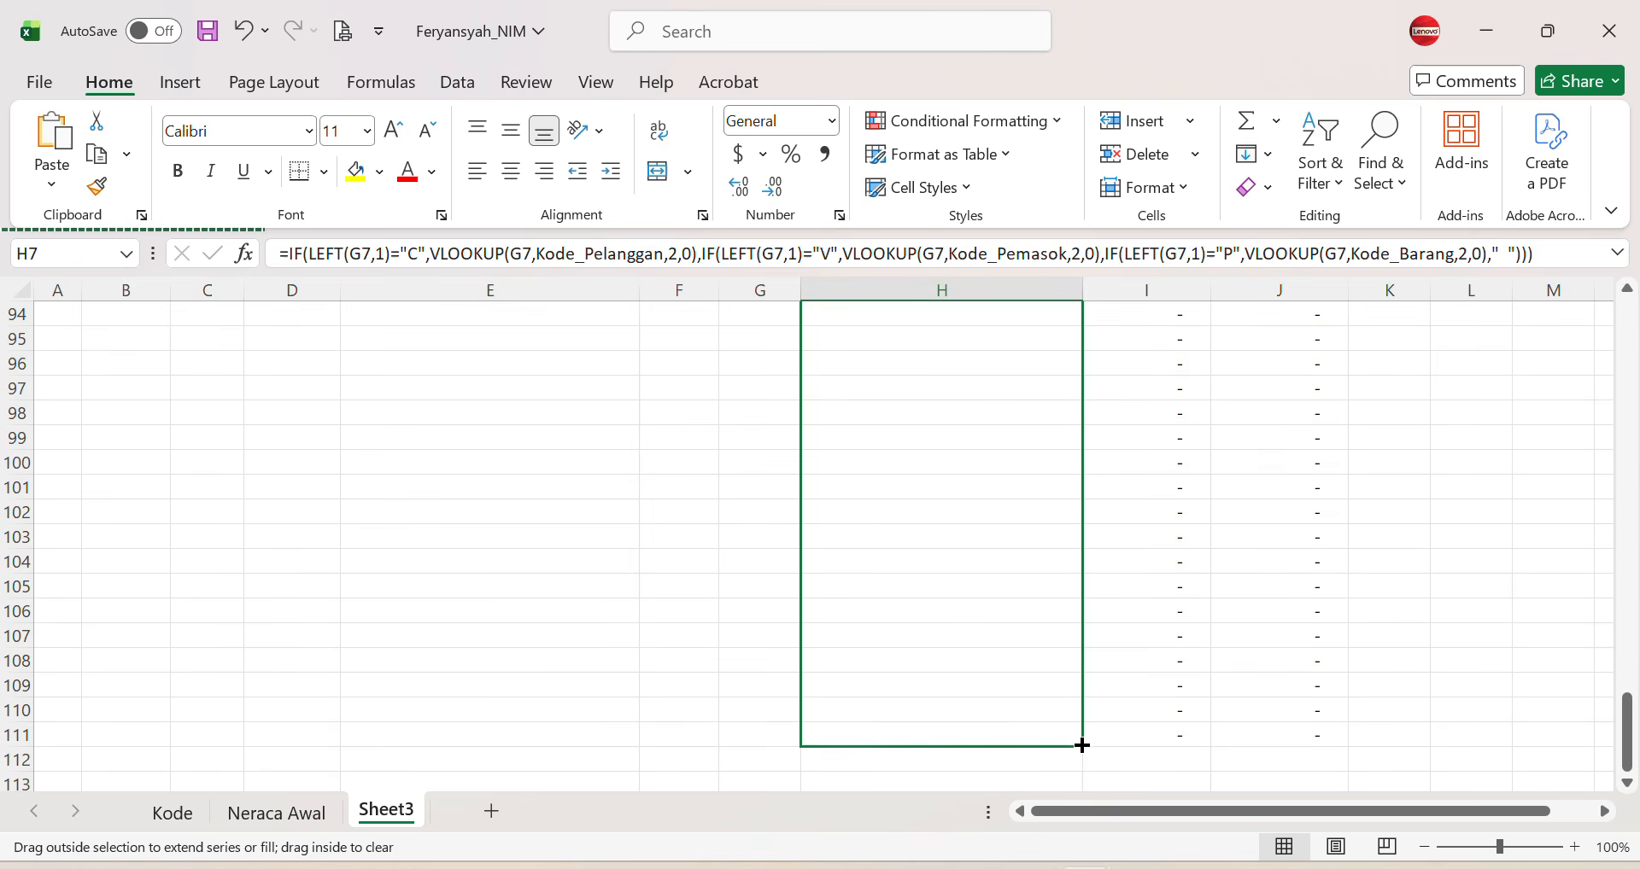
Step: Finish filling H7's formula down to H111 and fill the account-name formula from E37 down to E111
{"action": "left_click_drag", "start_coordinate": [1082, 745], "coordinate": [1082, 746]}
{"action": "scroll", "coordinate": [986, 508], "scroll_direction": "up", "scroll_amount": 20}
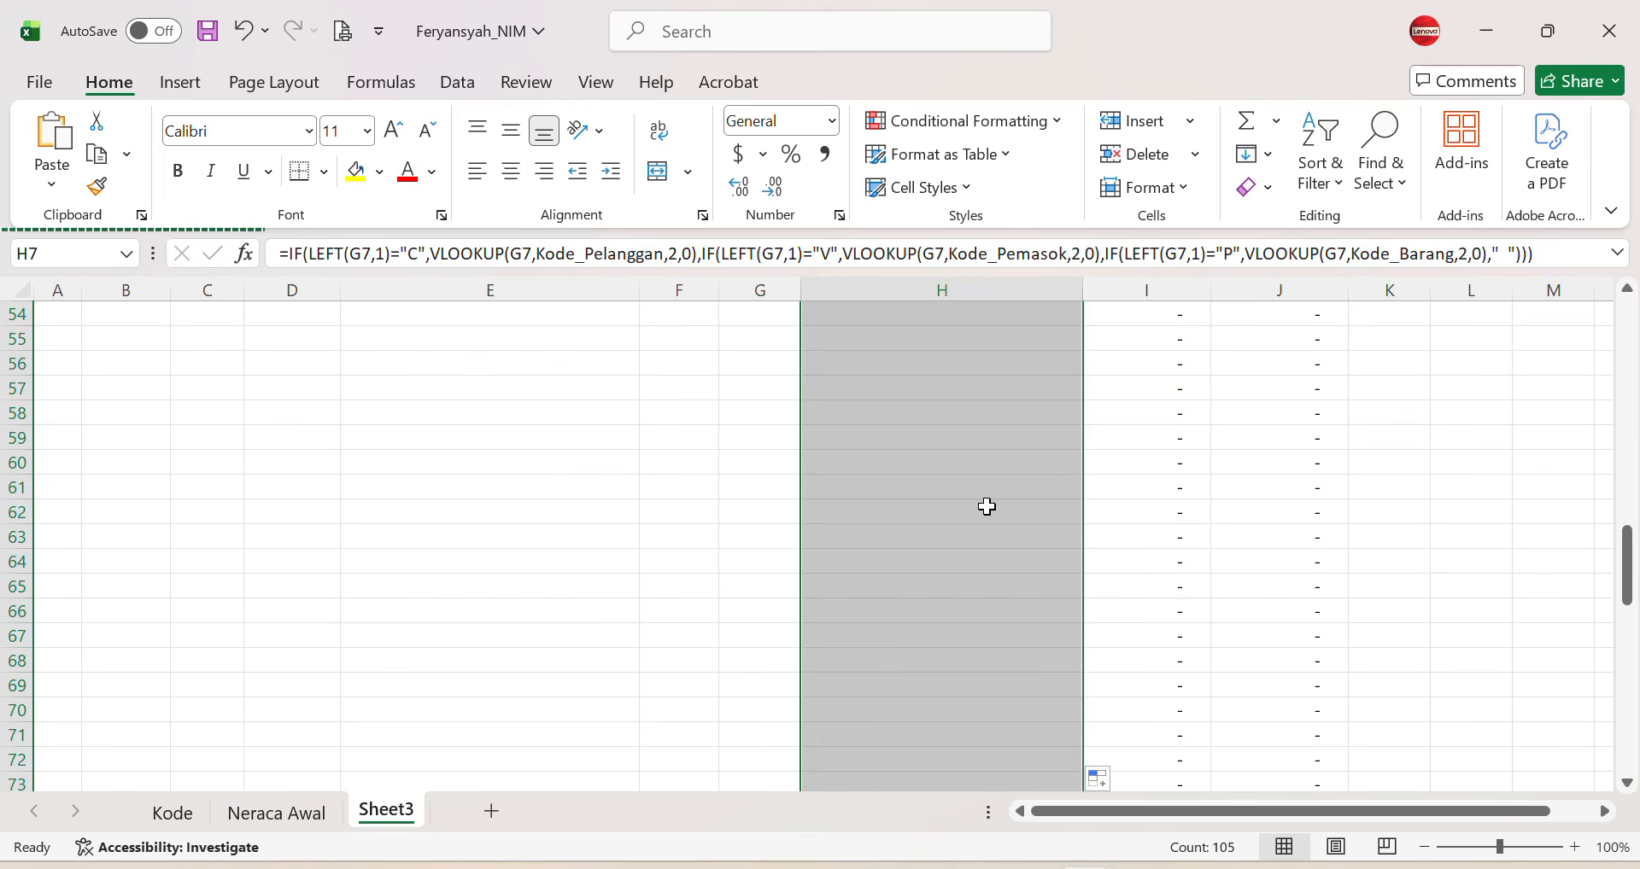
{"action": "scroll", "coordinate": [756, 503], "scroll_direction": "down", "scroll_amount": 12}
{"action": "scroll", "coordinate": [757, 503], "scroll_direction": "up", "scroll_amount": 3}
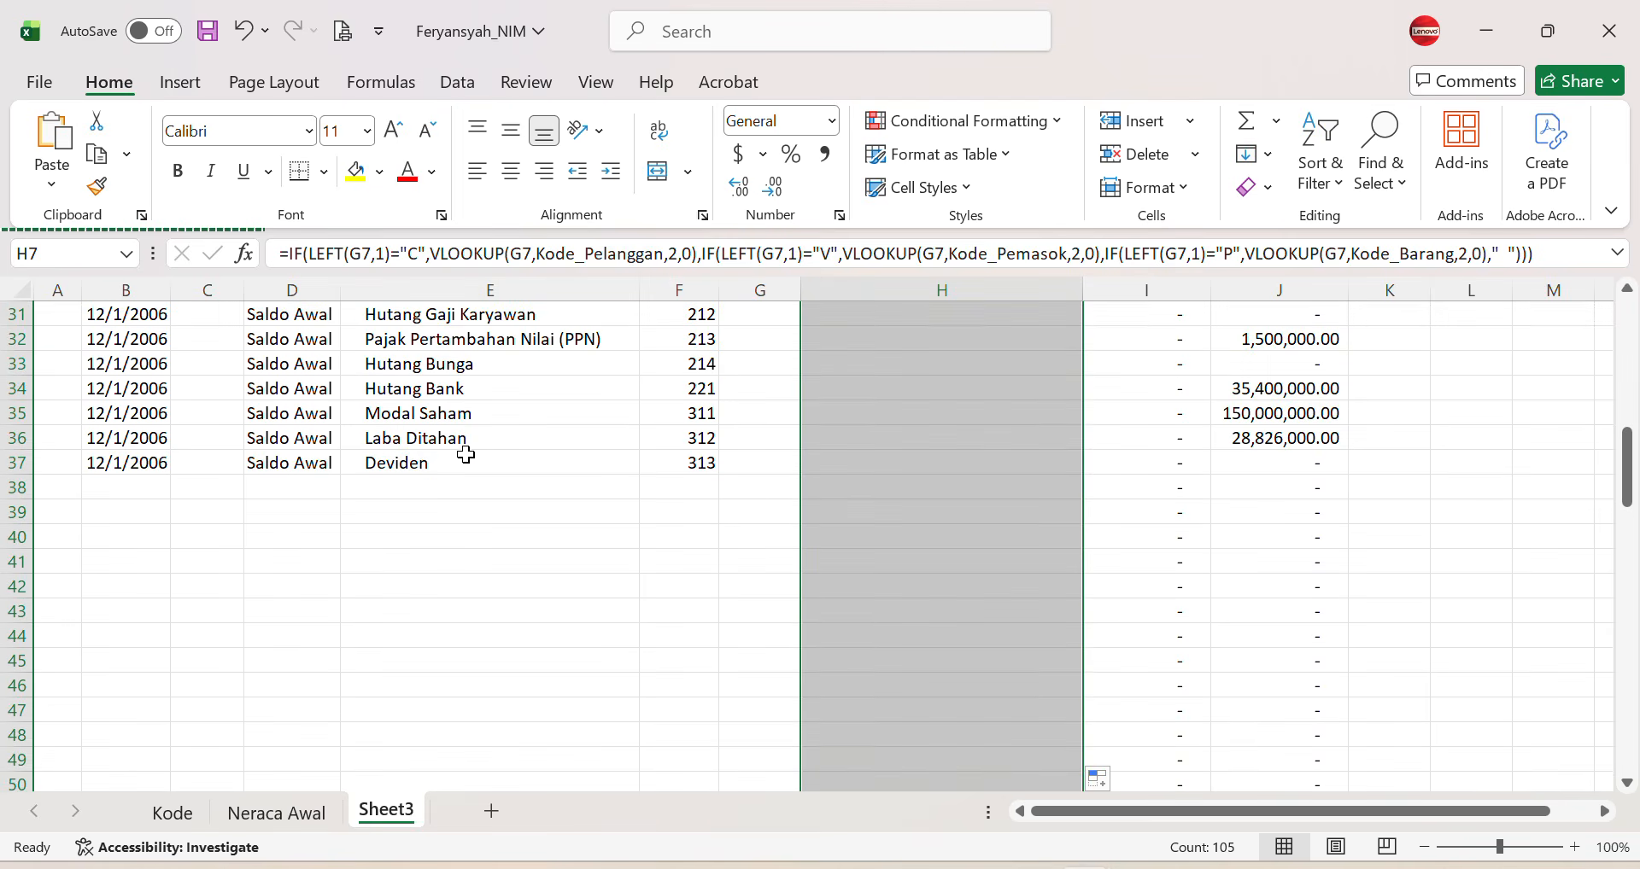
{"action": "left_click", "coordinate": [438, 459]}
{"action": "scroll", "coordinate": [630, 464], "scroll_direction": "up", "scroll_amount": 10}
{"action": "scroll", "coordinate": [629, 465], "scroll_direction": "down", "scroll_amount": 7}
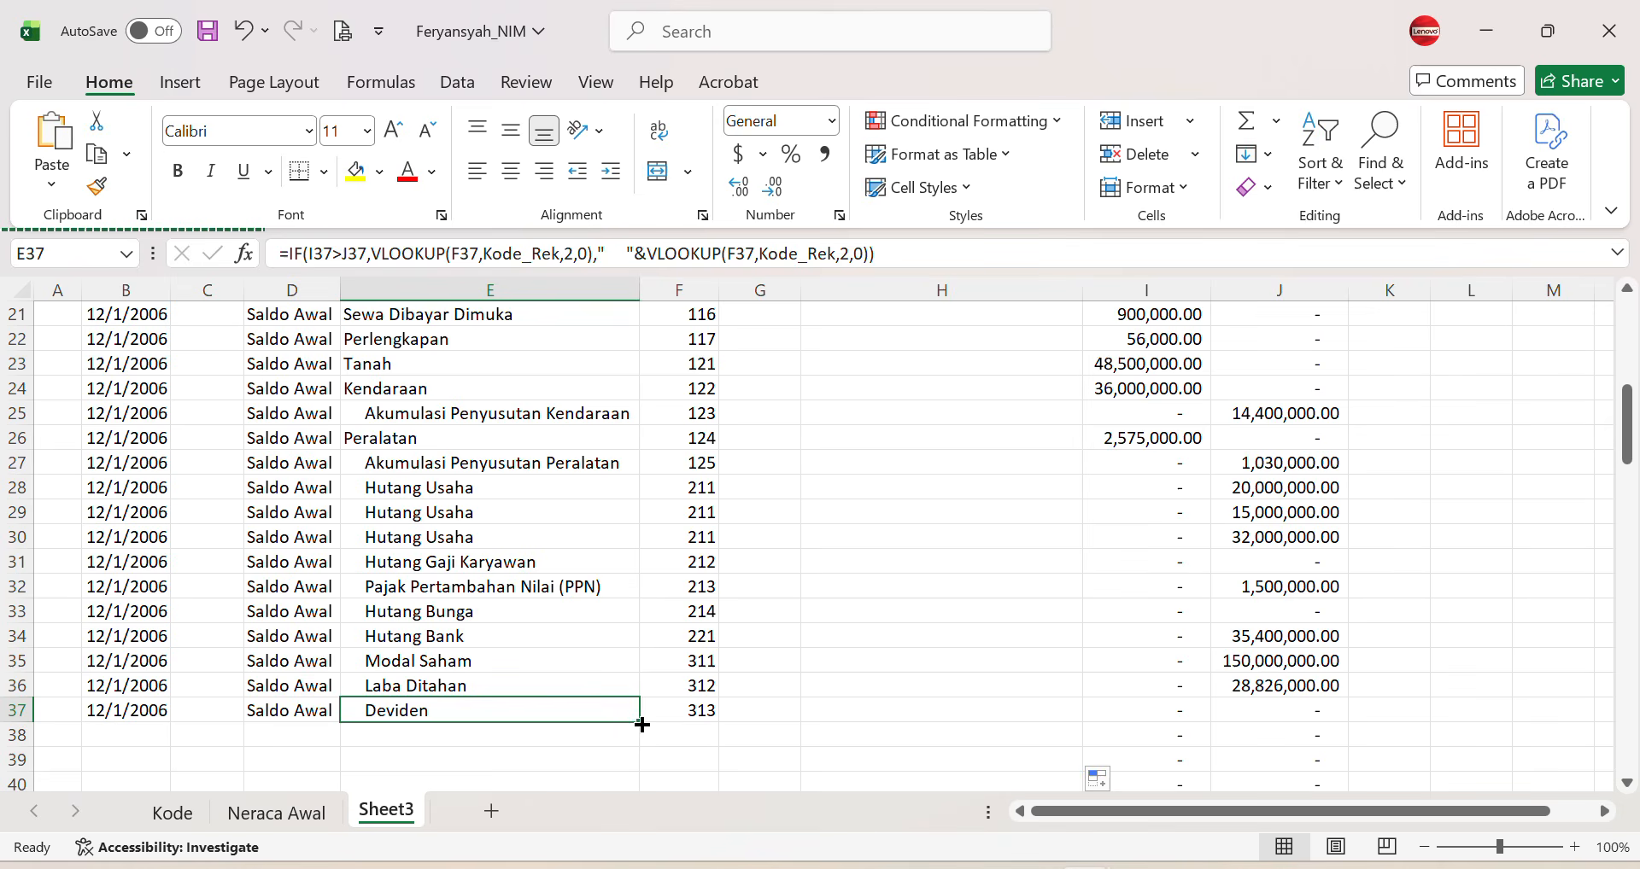
{"action": "left_click_drag", "start_coordinate": [639, 723], "coordinate": [597, 848]}
{"action": "mouse_move", "coordinate": [594, 747]}
{"action": "left_mouse_down"}
{"action": "mouse_move", "coordinate": [597, 847]}
{"action": "mouse_move", "coordinate": [572, 698]}
{"action": "mouse_move", "coordinate": [578, 741]}
{"action": "left_mouse_up"}
{"action": "scroll", "coordinate": [612, 584], "scroll_direction": "up", "scroll_amount": 17}
{"action": "scroll", "coordinate": [645, 595], "scroll_direction": "up", "scroll_amount": 14}
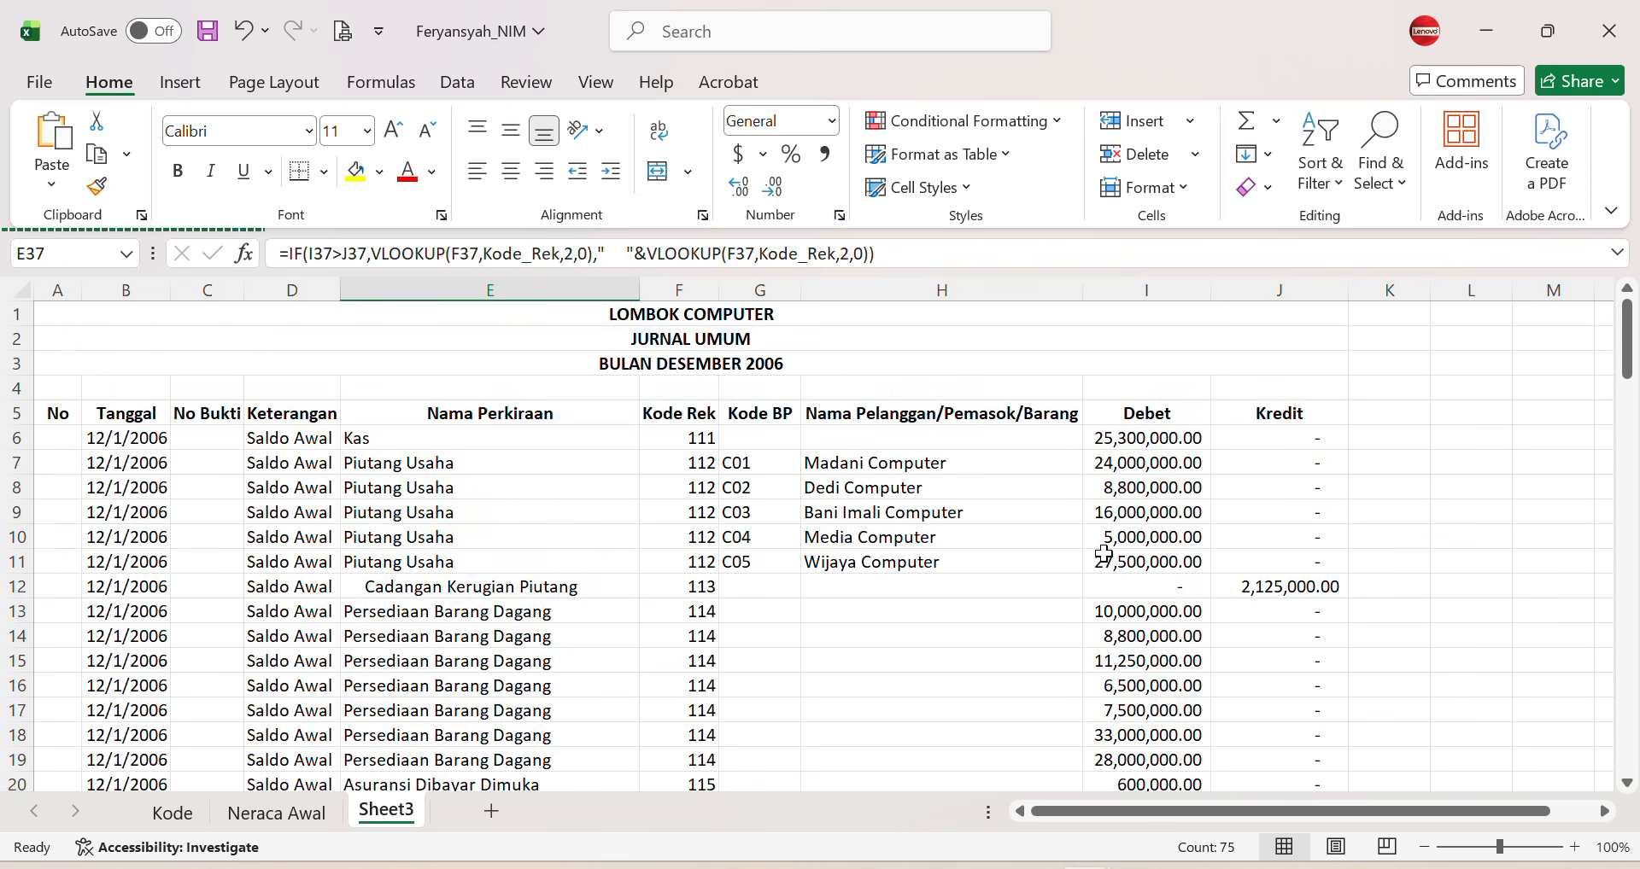
Step: Zoom the sheet out to 90% and check the account names in the opening-balance rows
{"action": "left_click", "coordinate": [1423, 847]}
{"action": "scroll", "coordinate": [661, 487], "scroll_direction": "down", "scroll_amount": 1}
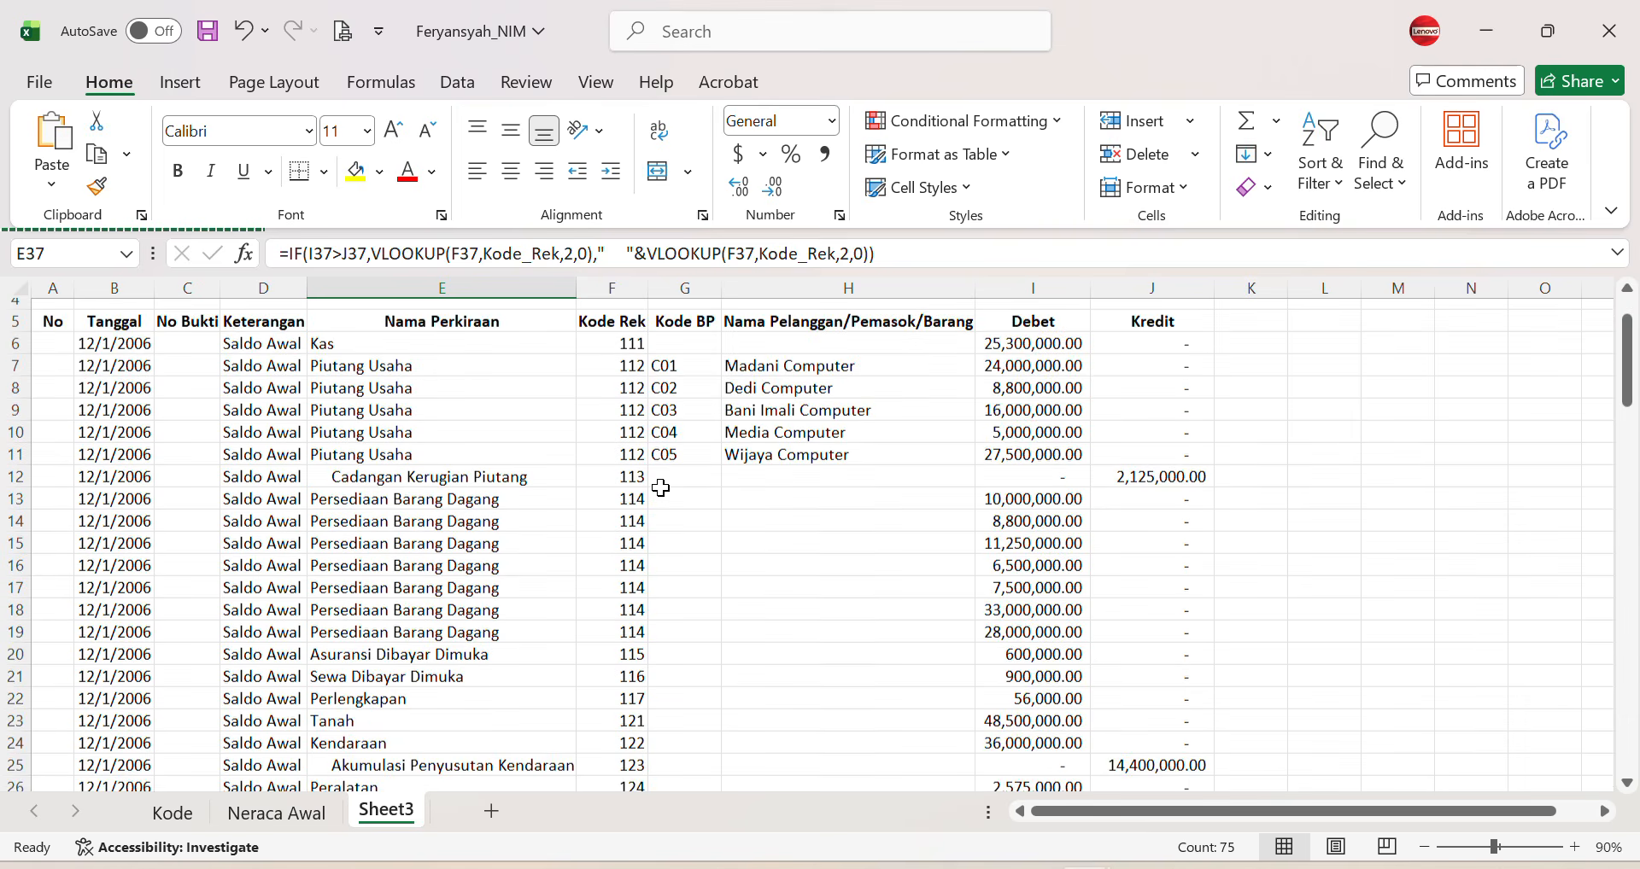
{"action": "scroll", "coordinate": [661, 487], "scroll_direction": "down", "scroll_amount": 6}
{"action": "left_click", "coordinate": [421, 577]}
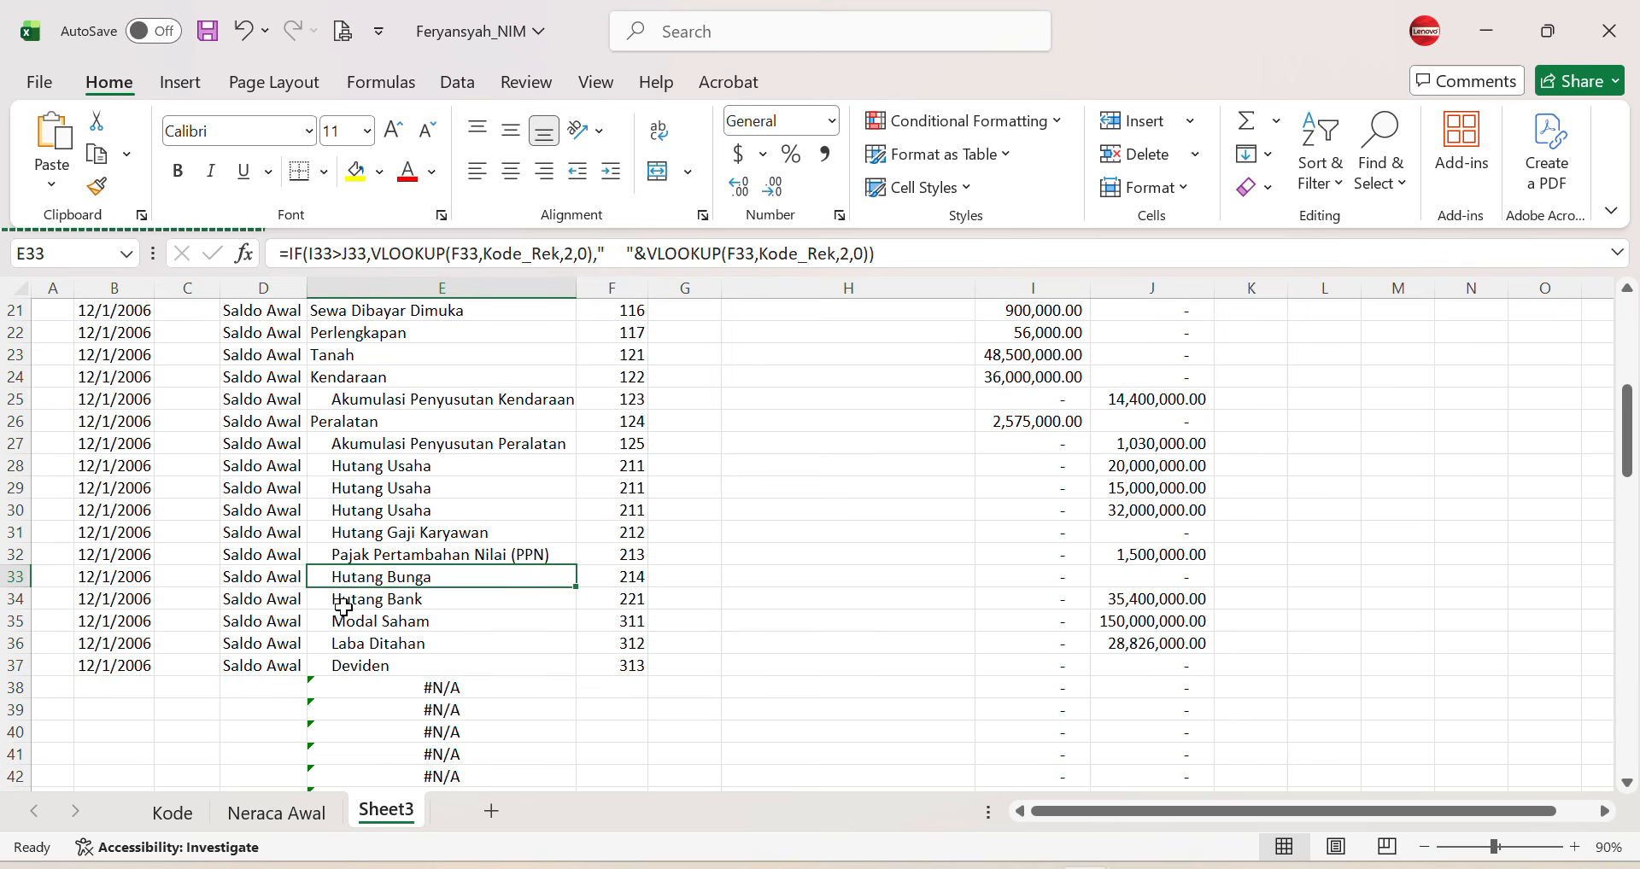
{"action": "scroll", "coordinate": [344, 606], "scroll_direction": "up", "scroll_amount": 7}
{"action": "scroll", "coordinate": [344, 606], "scroll_direction": "down", "scroll_amount": 7}
Step: Switch to the Excel accounting module PDF in Acrobat and look up transaction document 1, the Lombok Computer invoice to Dedi Computer
{"action": "key", "text": "alt+Tab"}
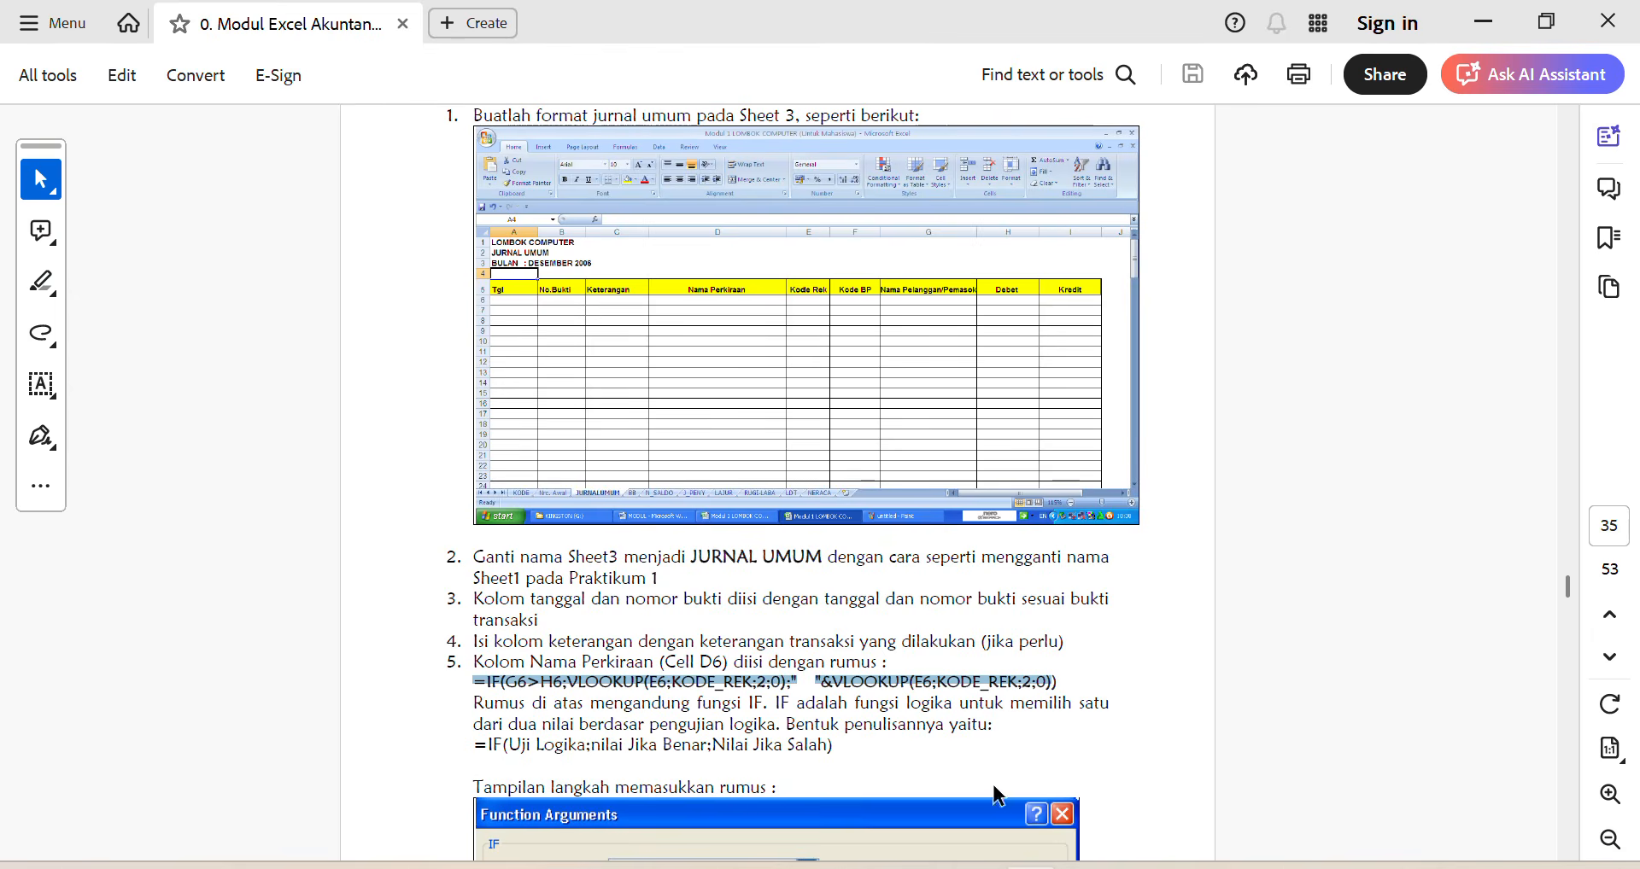
{"action": "scroll", "coordinate": [834, 530], "scroll_direction": "up", "scroll_amount": 20}
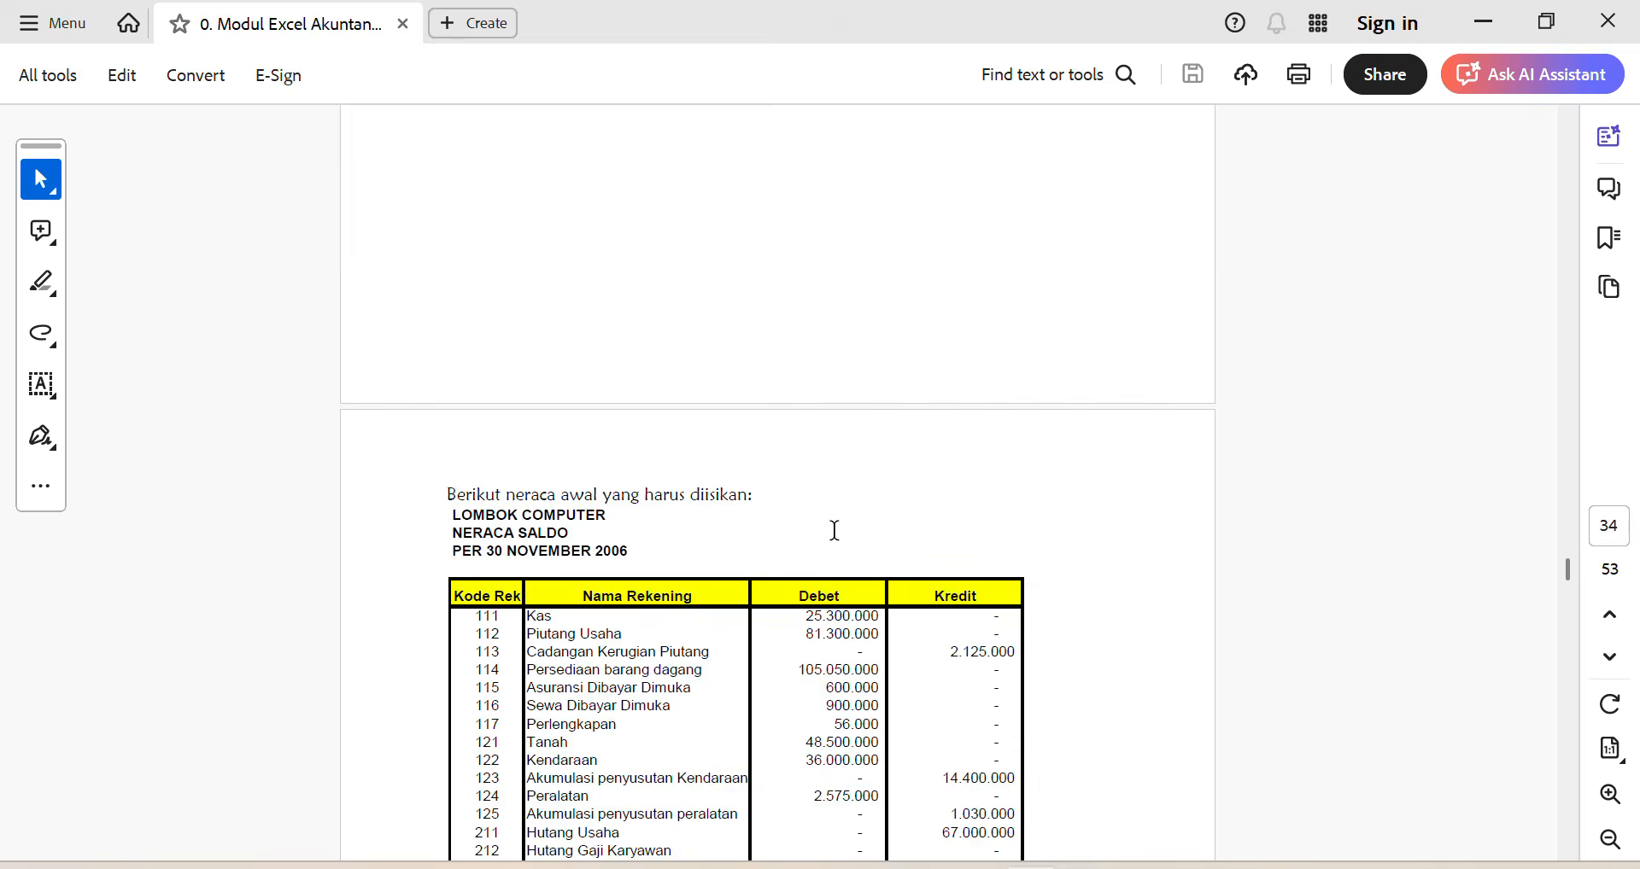
{"action": "scroll", "coordinate": [833, 528], "scroll_direction": "up", "scroll_amount": 20}
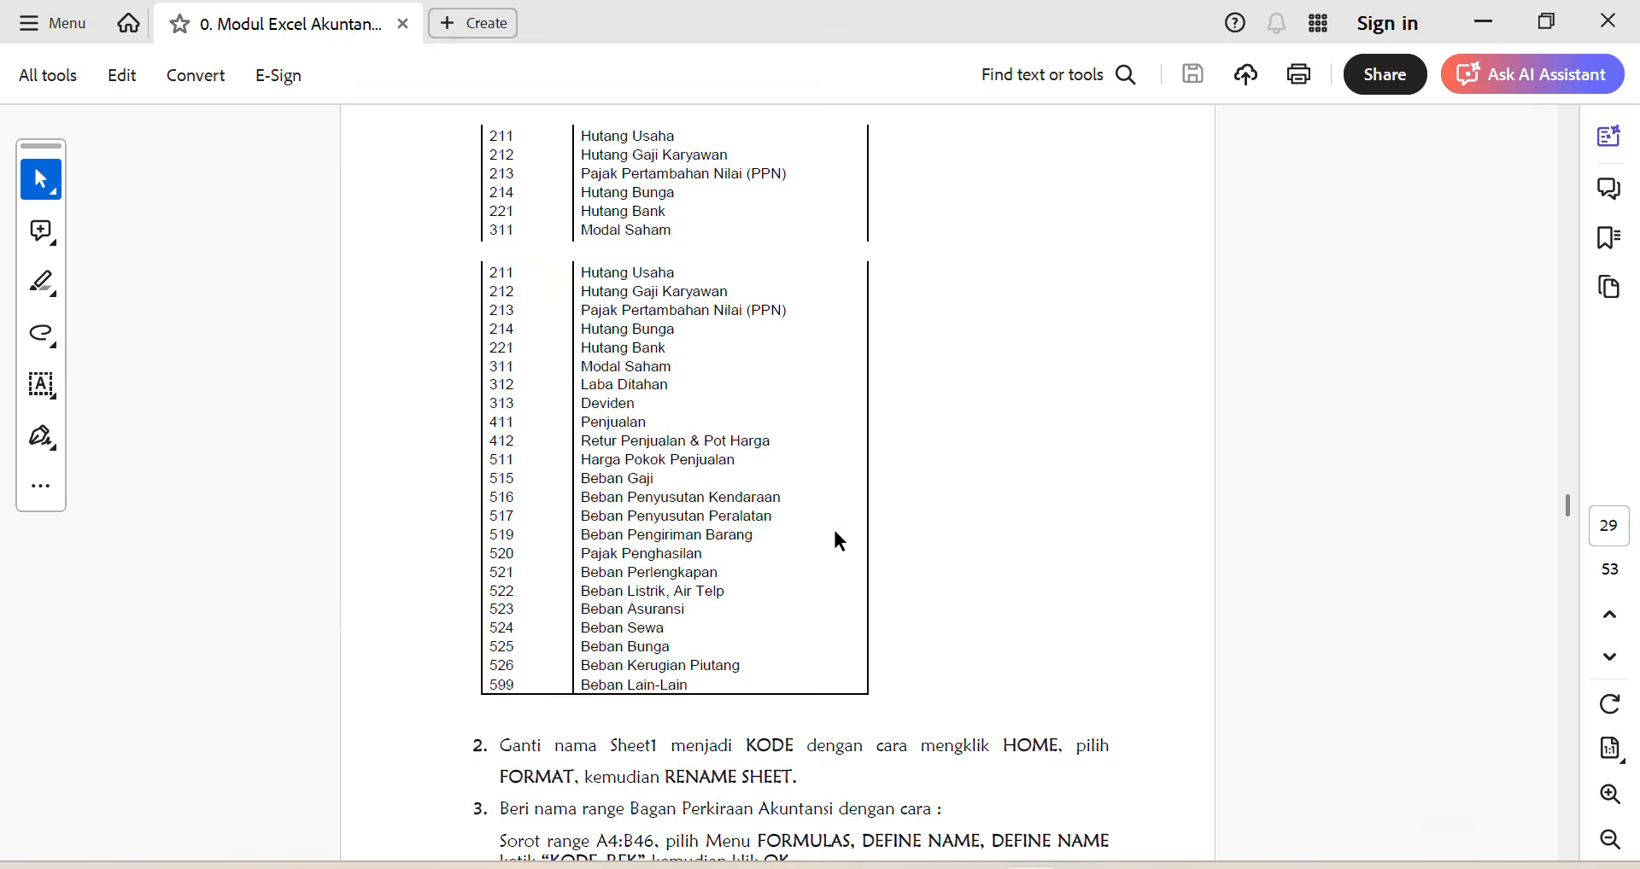
{"action": "scroll", "coordinate": [840, 530], "scroll_direction": "up", "scroll_amount": 20}
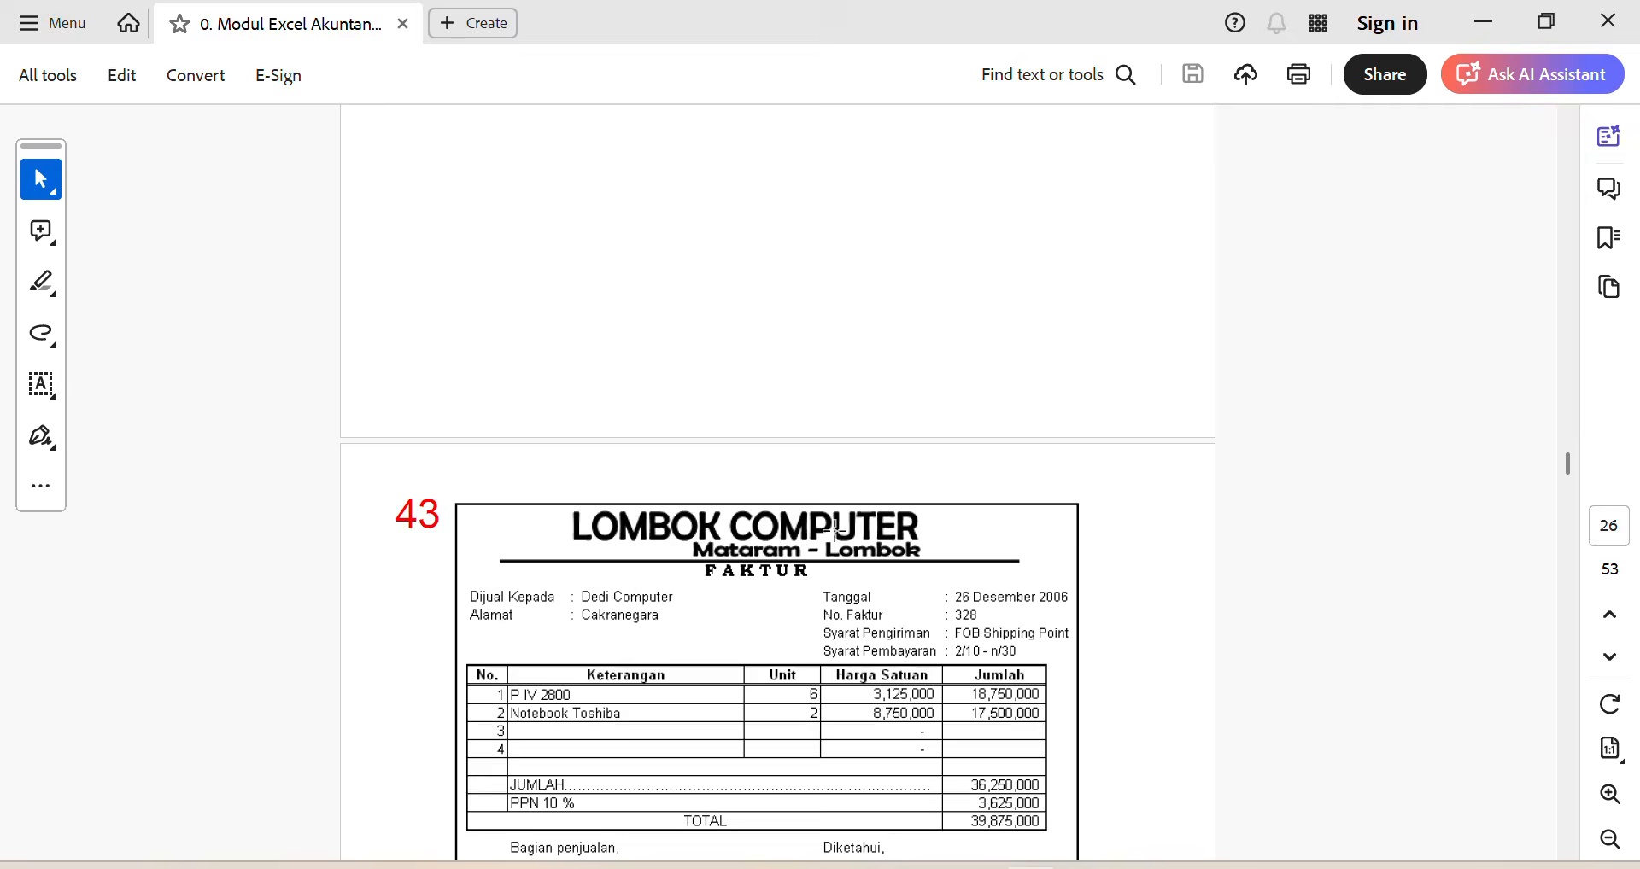
{"action": "scroll", "coordinate": [837, 533], "scroll_direction": "up", "scroll_amount": 20}
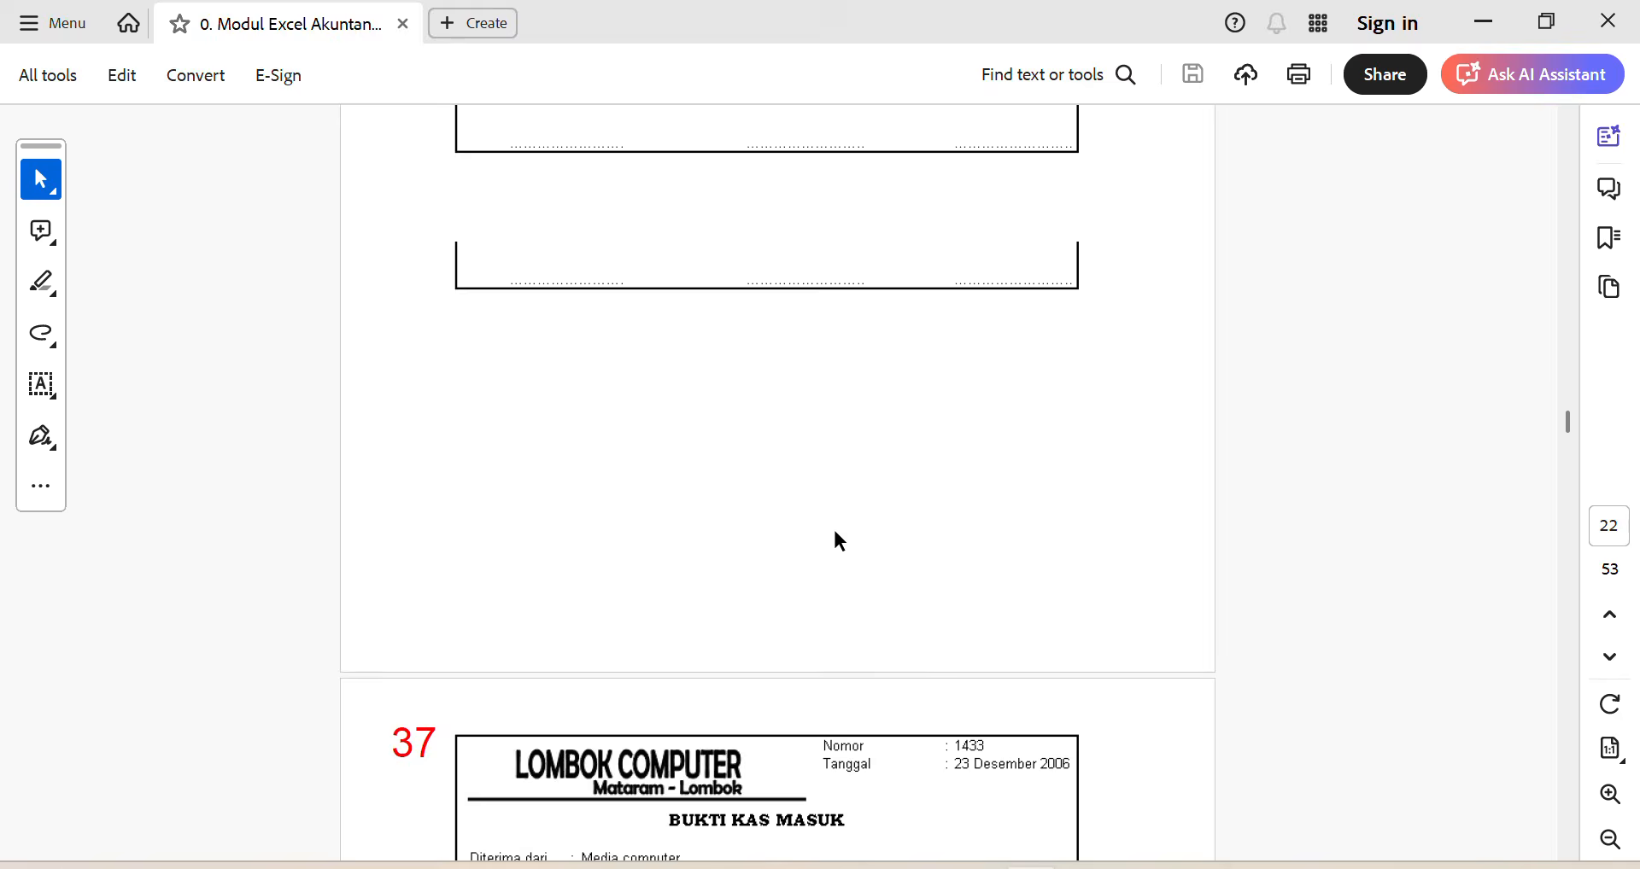
{"action": "scroll", "coordinate": [834, 527], "scroll_direction": "up", "scroll_amount": 20}
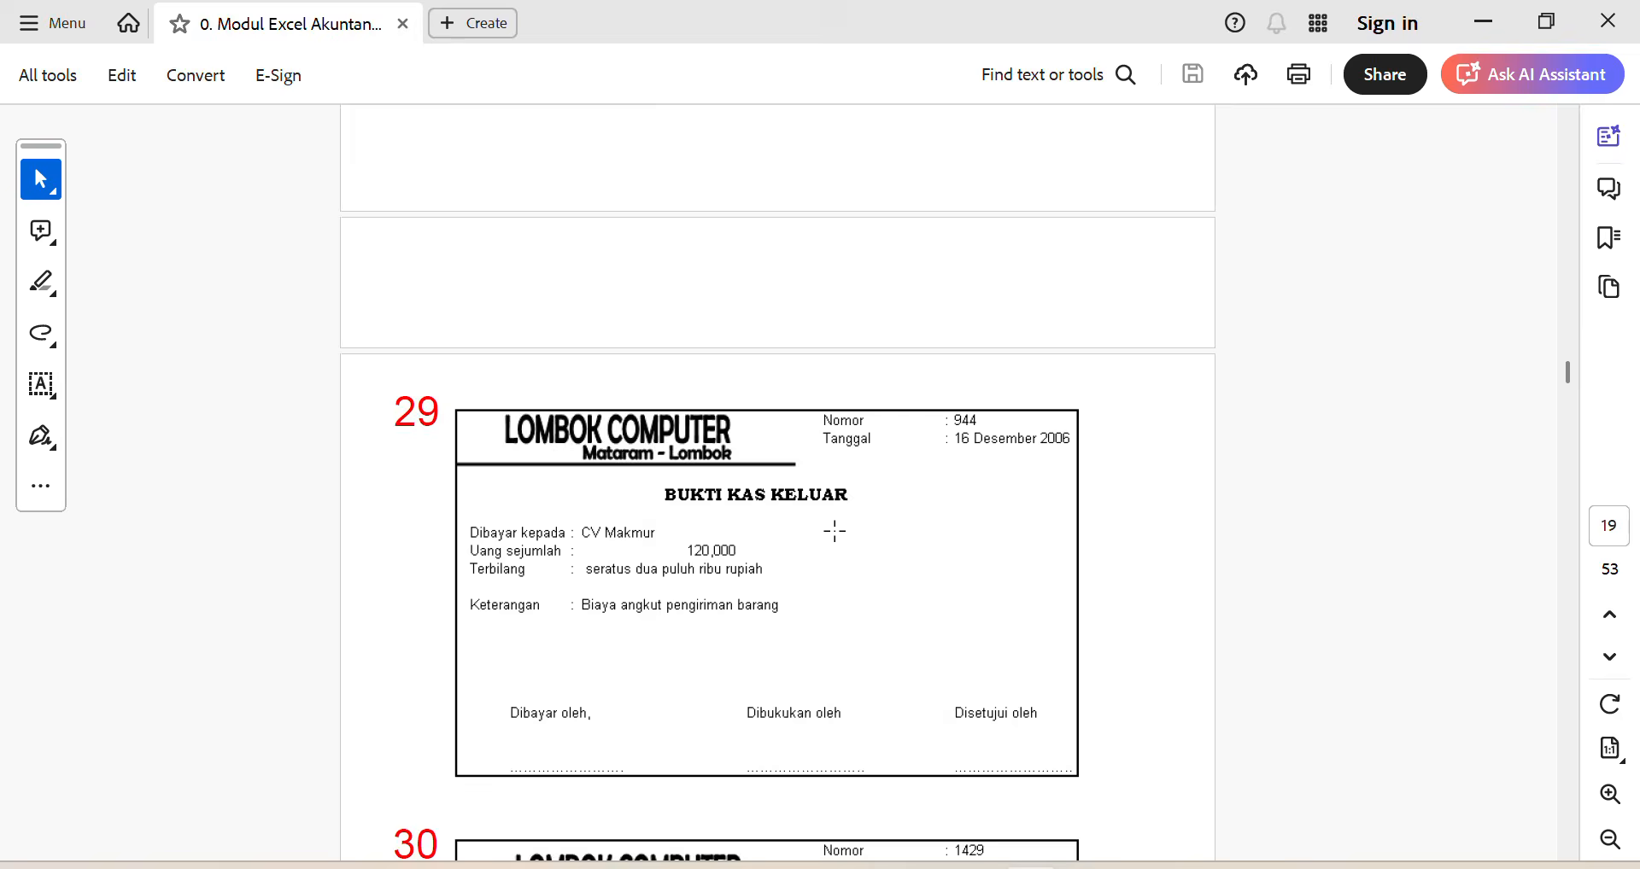
{"action": "scroll", "coordinate": [834, 527], "scroll_direction": "up", "scroll_amount": 20}
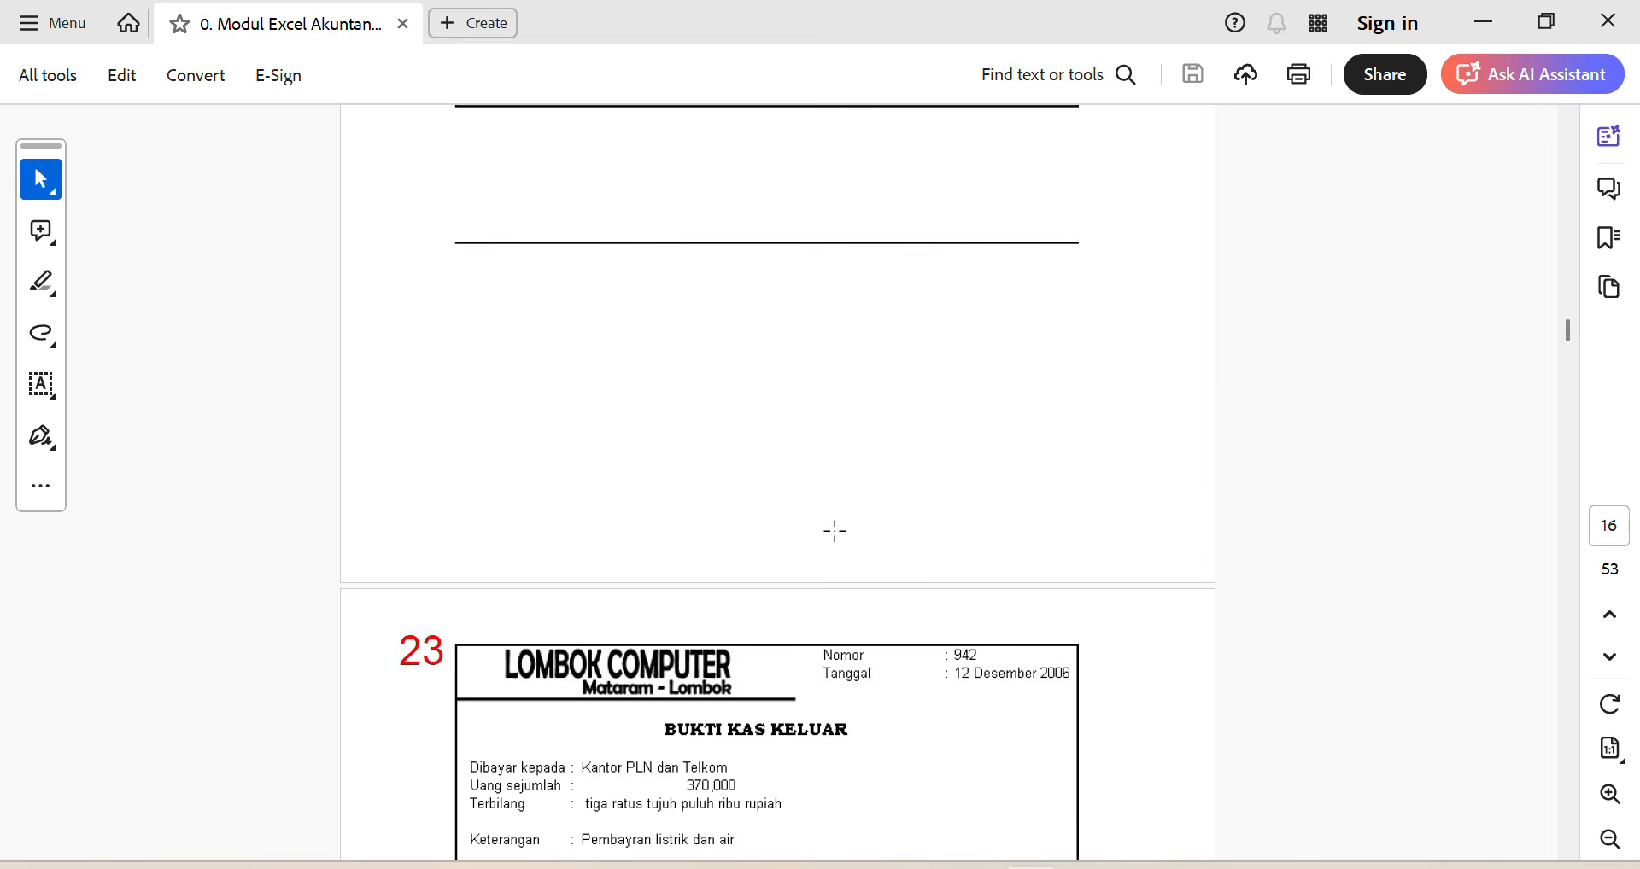
{"action": "scroll", "coordinate": [834, 534], "scroll_direction": "up", "scroll_amount": 20}
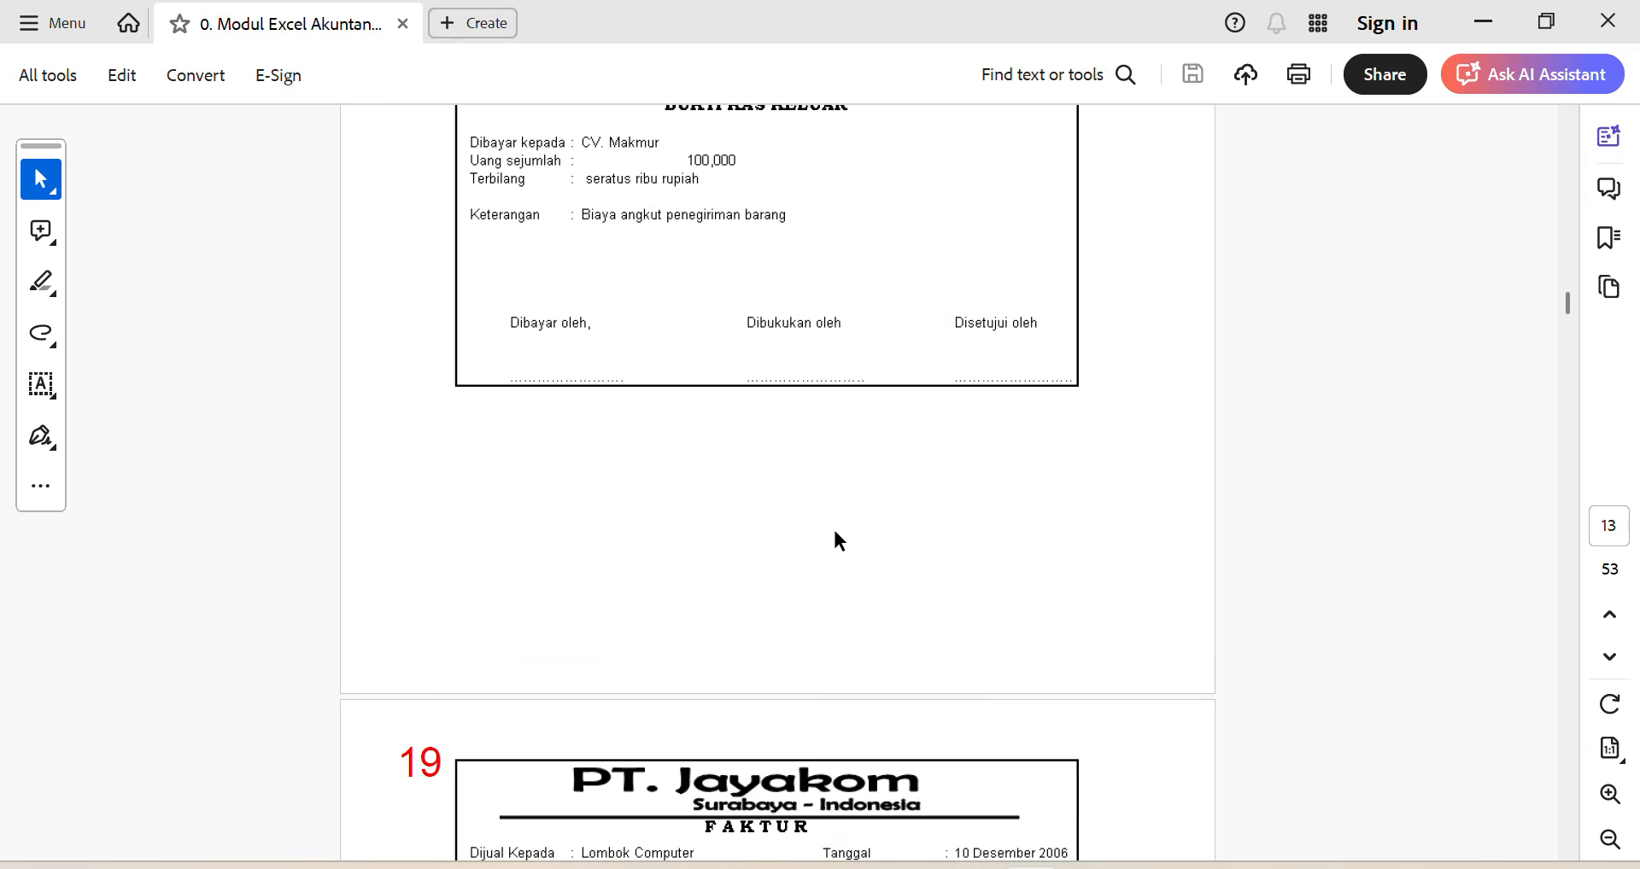
{"action": "scroll", "coordinate": [834, 531], "scroll_direction": "up", "scroll_amount": 10}
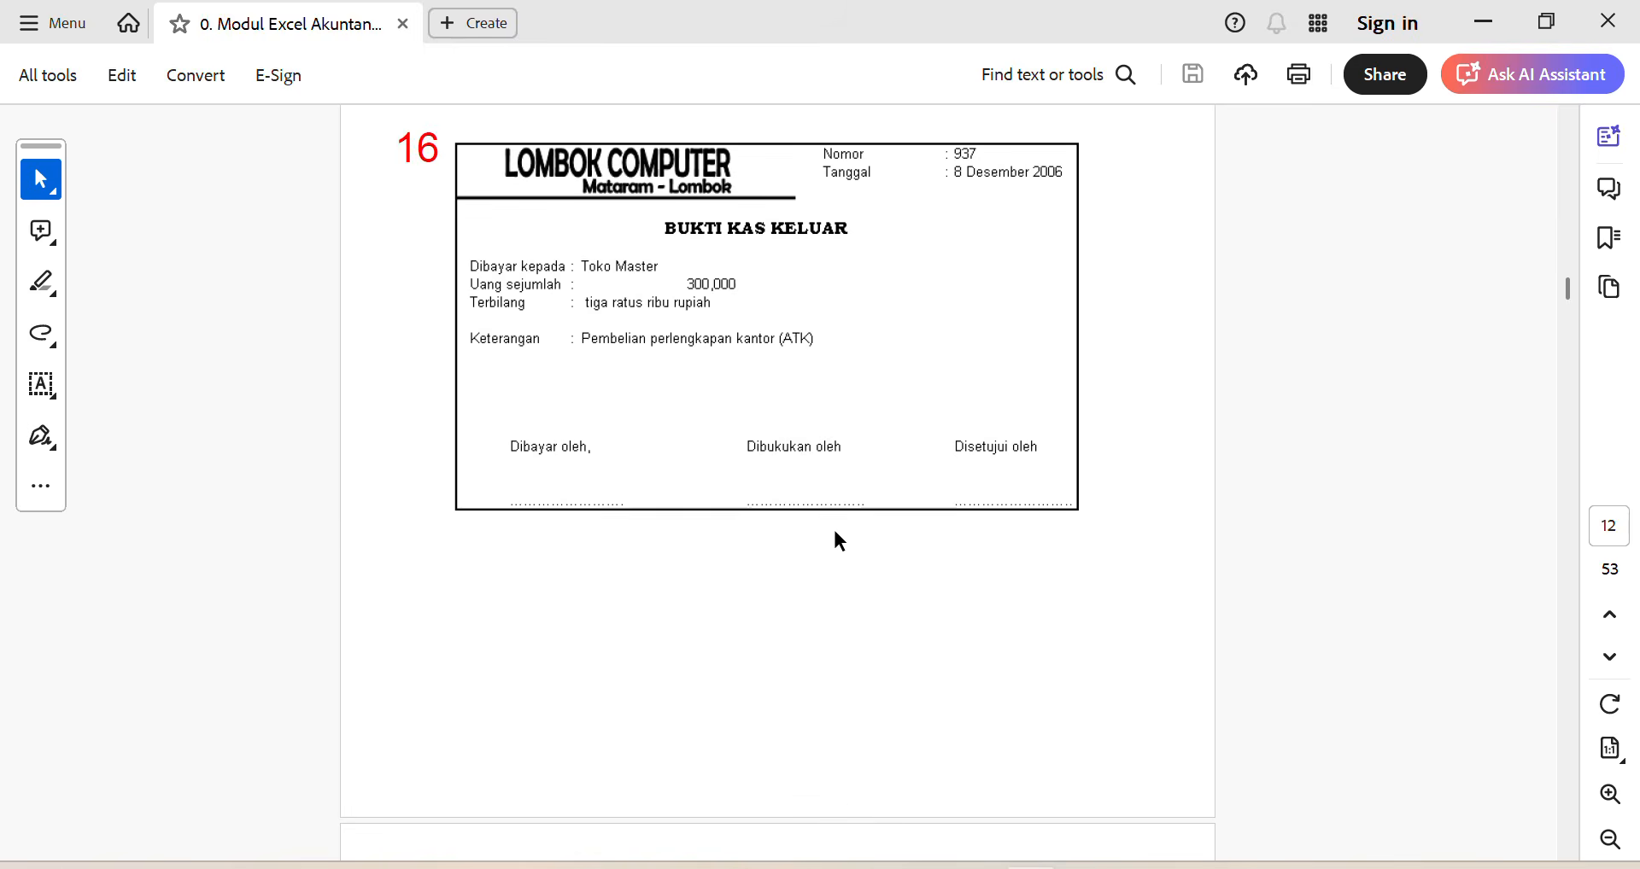
{"action": "scroll", "coordinate": [835, 526], "scroll_direction": "up", "scroll_amount": 10}
{"action": "scroll", "coordinate": [835, 528], "scroll_direction": "up", "scroll_amount": 20}
{"action": "scroll", "coordinate": [834, 531], "scroll_direction": "up", "scroll_amount": 10}
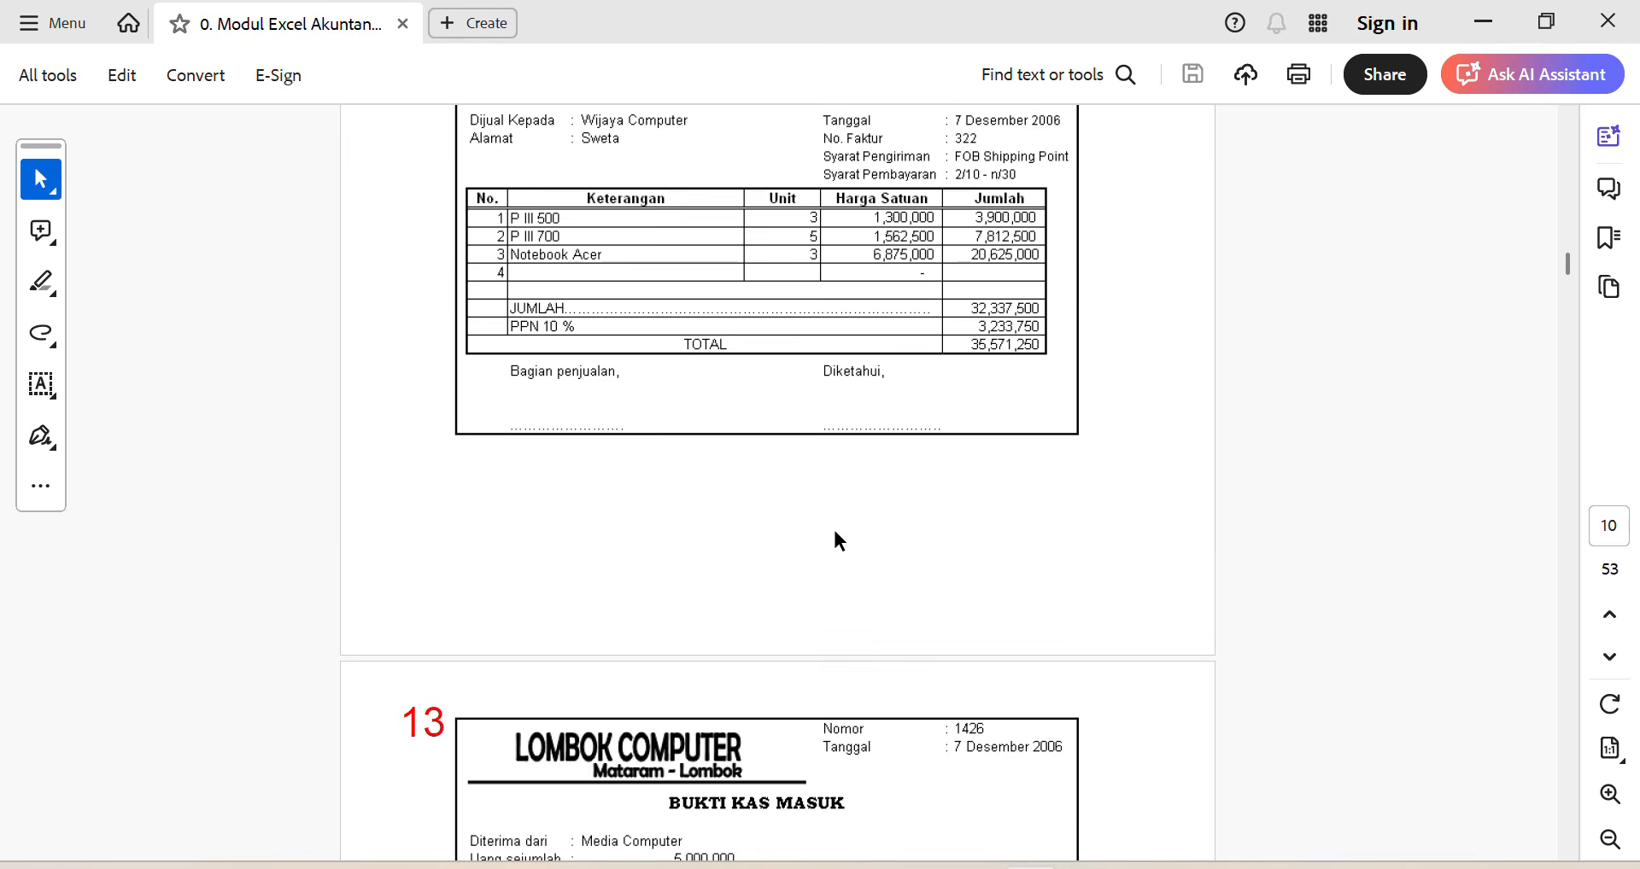
{"action": "scroll", "coordinate": [835, 531], "scroll_direction": "up", "scroll_amount": 20}
{"action": "scroll", "coordinate": [835, 532], "scroll_direction": "up", "scroll_amount": 5}
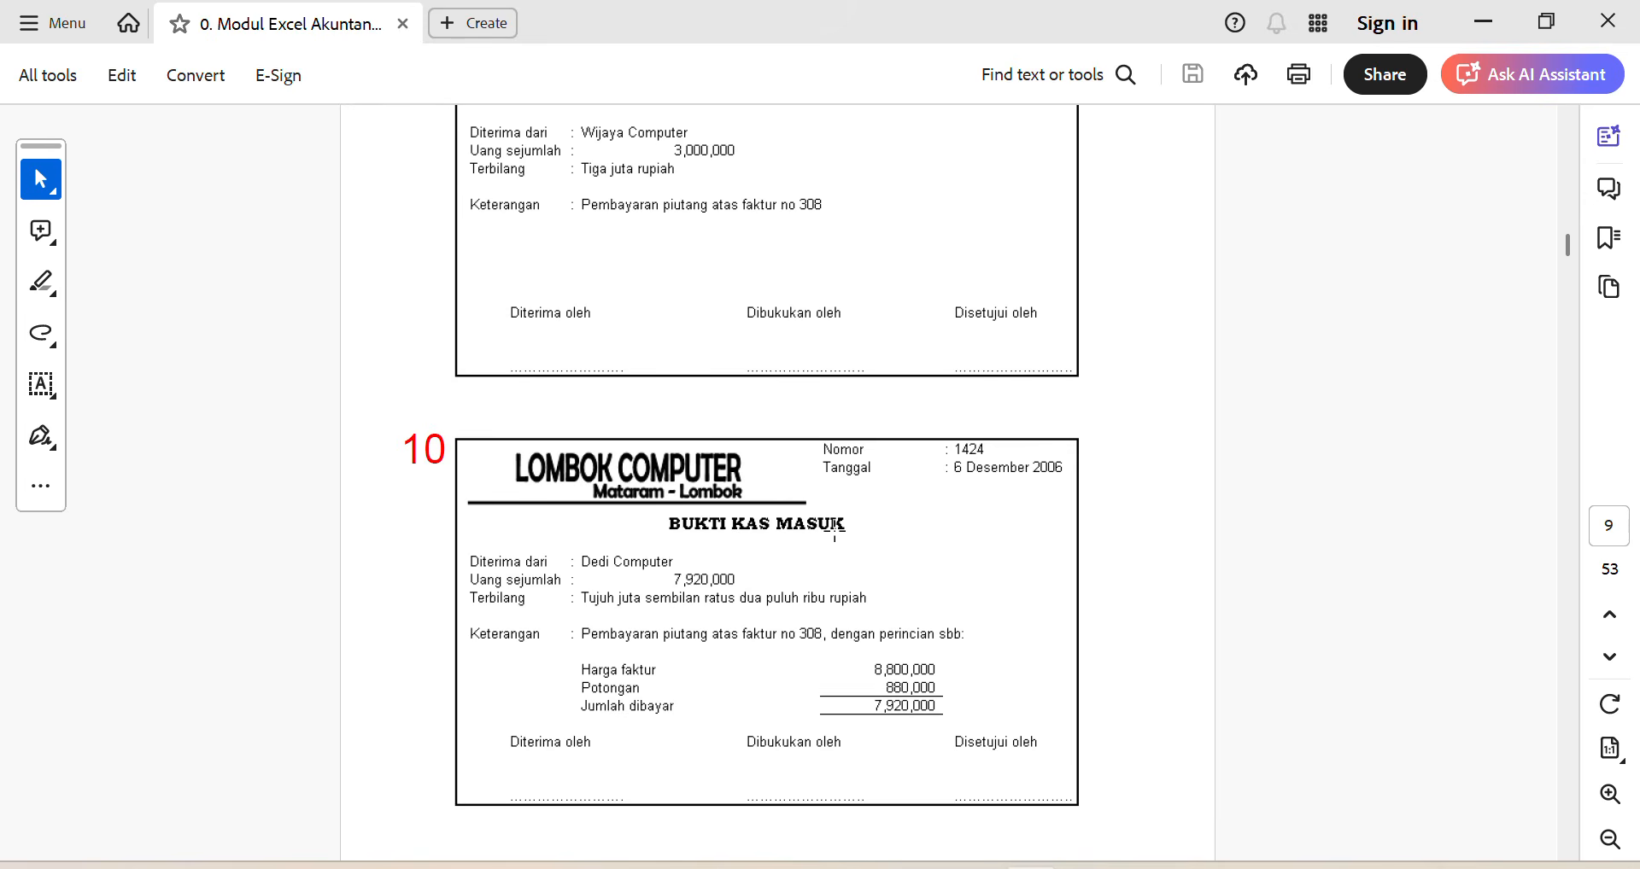
{"action": "scroll", "coordinate": [835, 530], "scroll_direction": "up", "scroll_amount": 5}
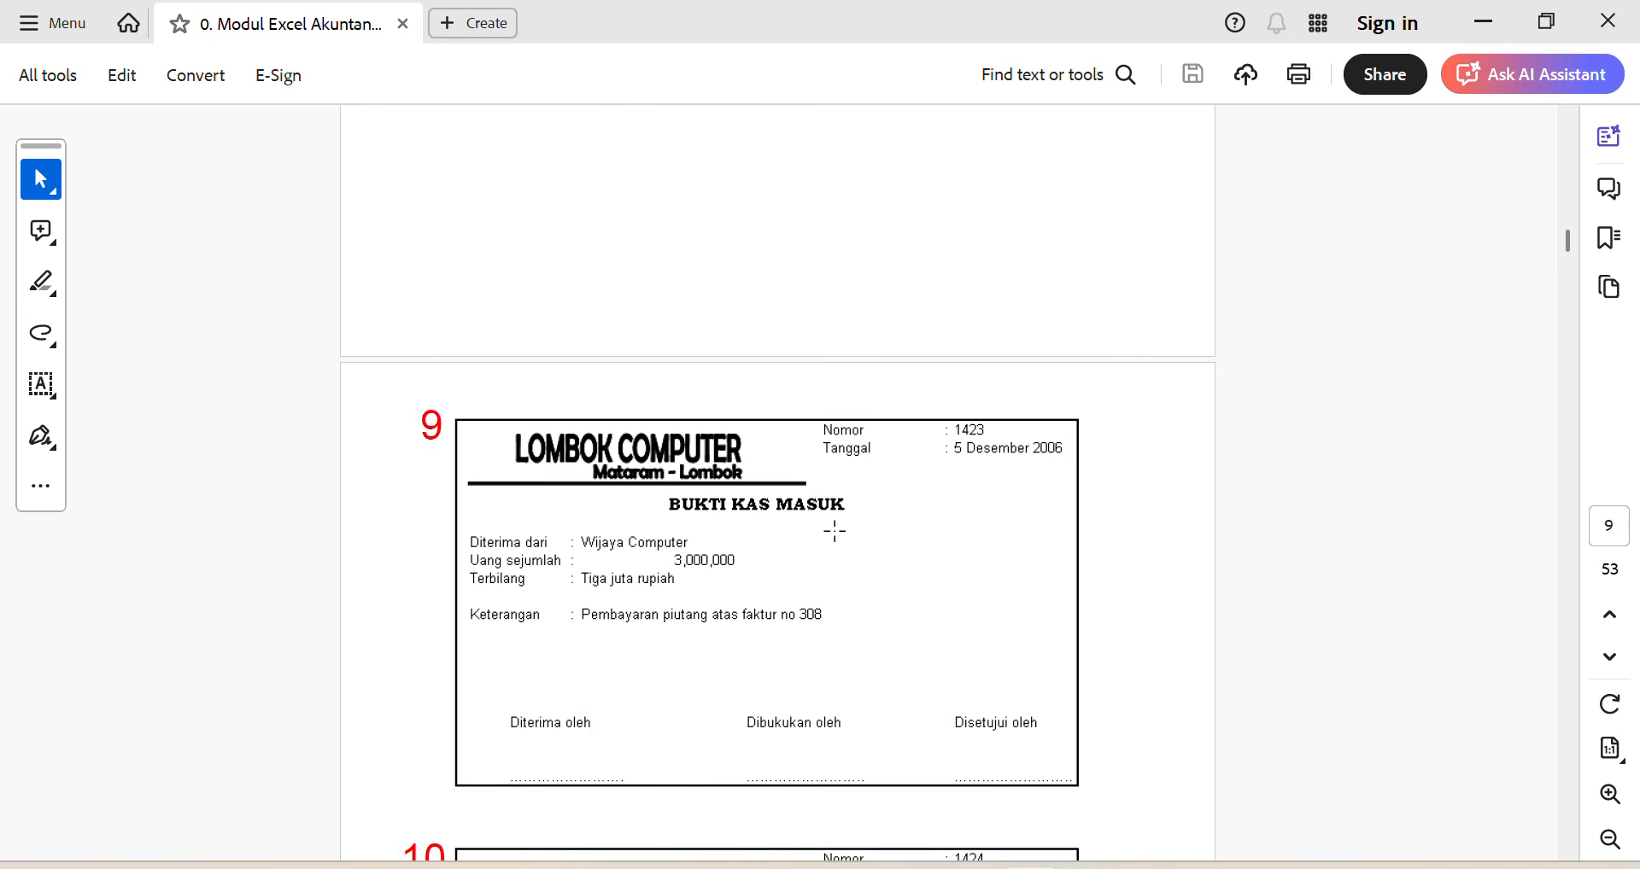
{"action": "scroll", "coordinate": [834, 531], "scroll_direction": "up", "scroll_amount": 12}
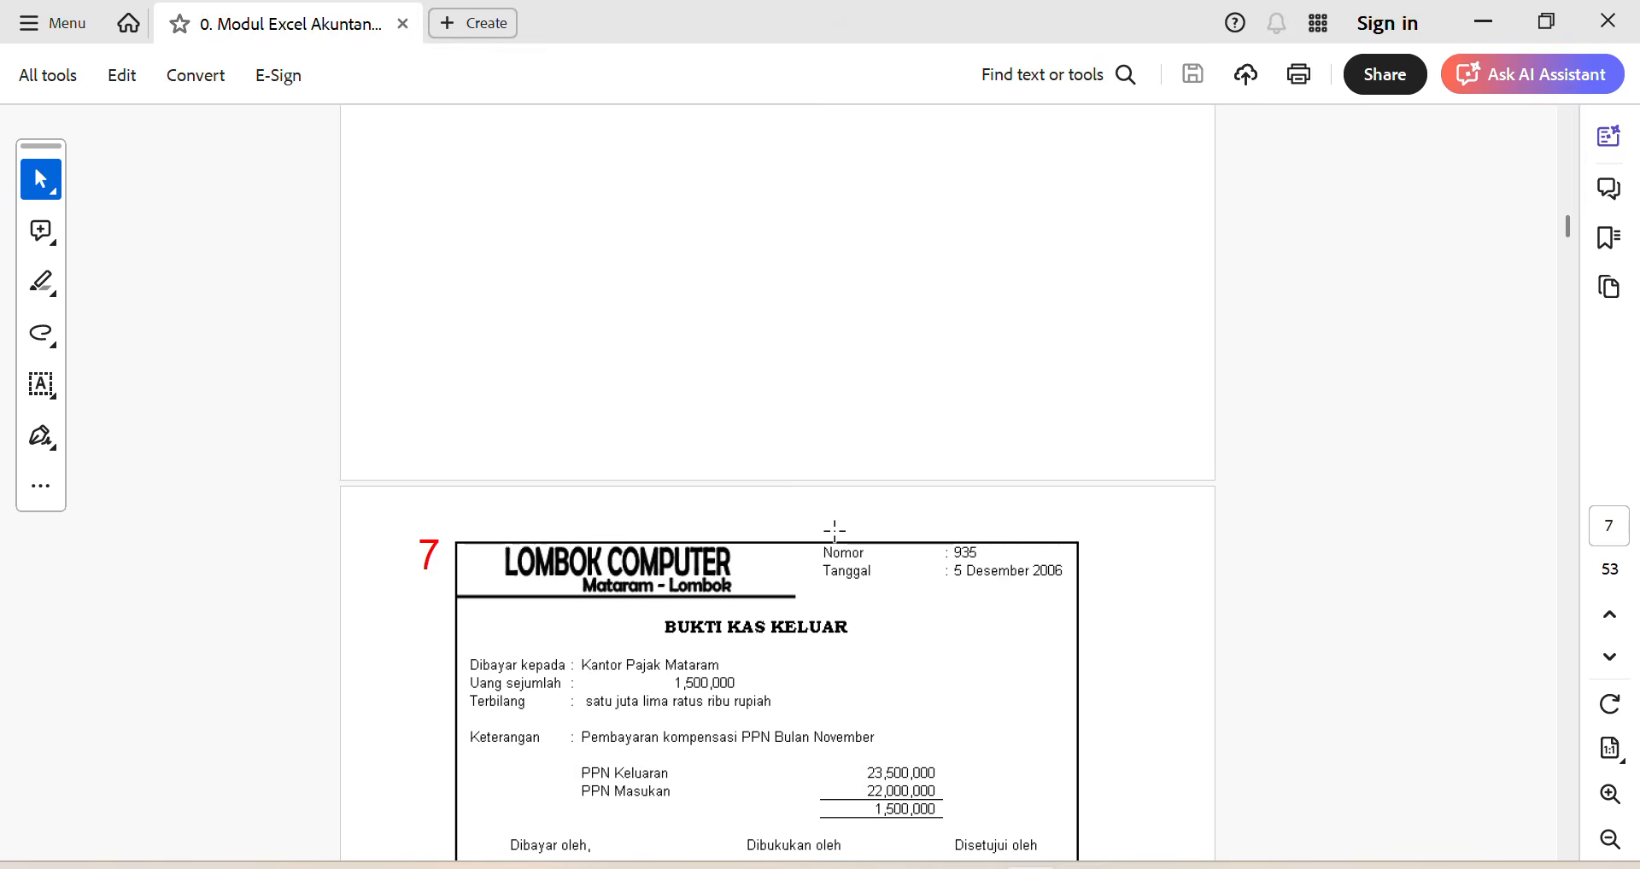
{"action": "scroll", "coordinate": [834, 531], "scroll_direction": "up", "scroll_amount": 10}
{"action": "scroll", "coordinate": [835, 541], "scroll_direction": "up", "scroll_amount": 8}
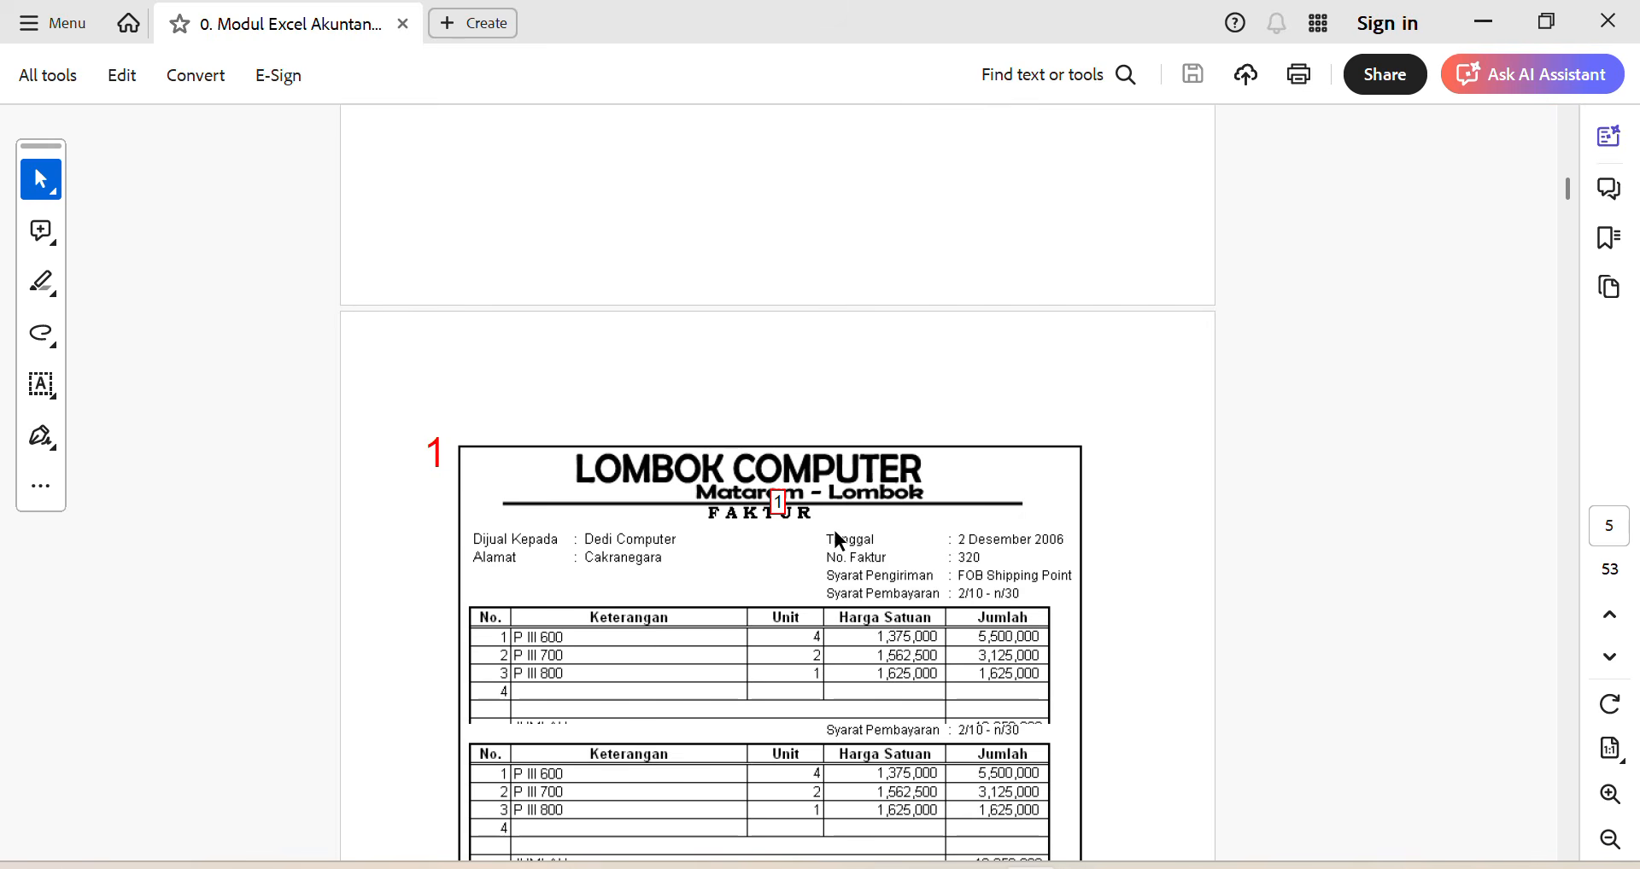
Step: Delete the stray boxed "1" annotation covering the header of invoice 1
{"action": "scroll", "coordinate": [835, 531], "scroll_direction": "down", "scroll_amount": 2}
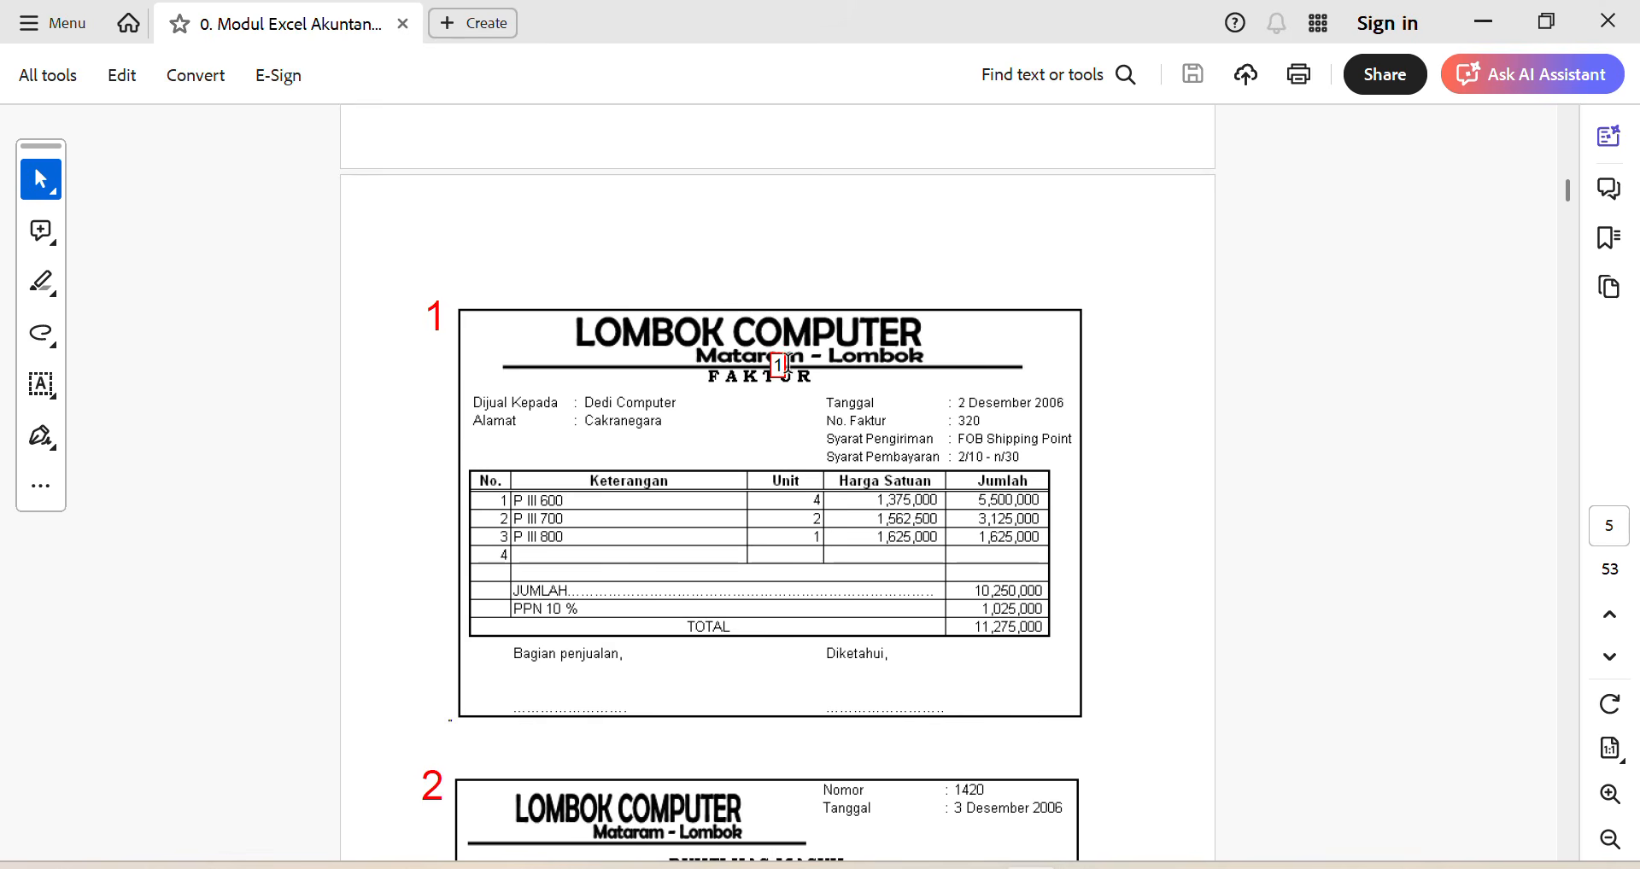
{"action": "left_click", "coordinate": [778, 366]}
{"action": "key", "text": "Delete"}
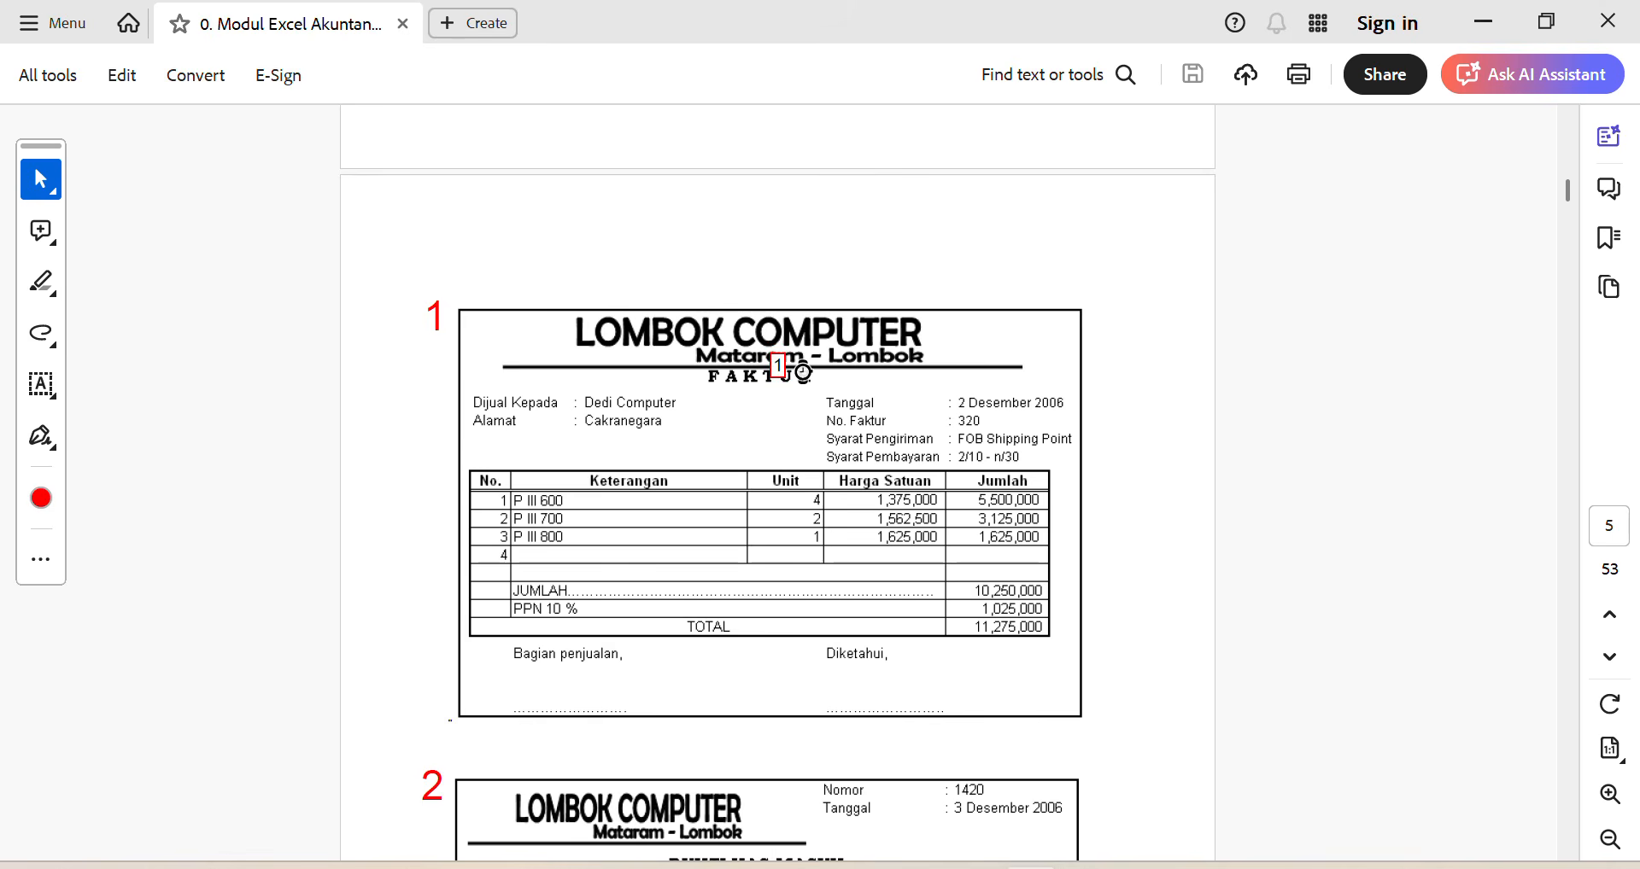
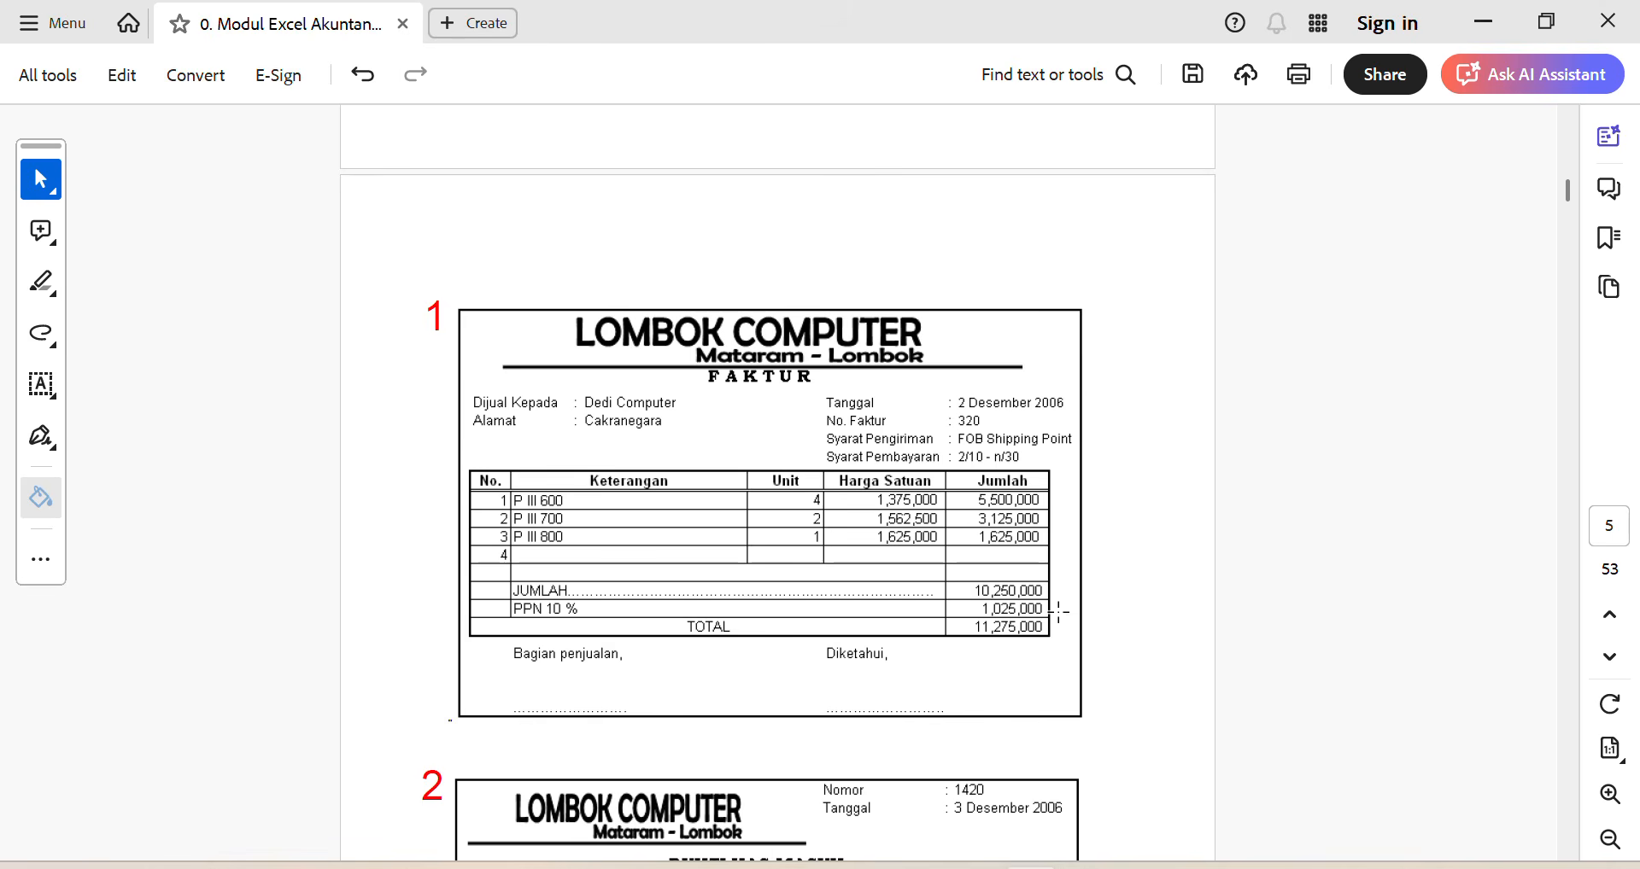
Step: Switch back to the Feryansyah_NIM workbook in Excel and enter transaction number 1 in A38, below the opening balances
{"action": "mouse_move", "coordinate": [1085, 867]}
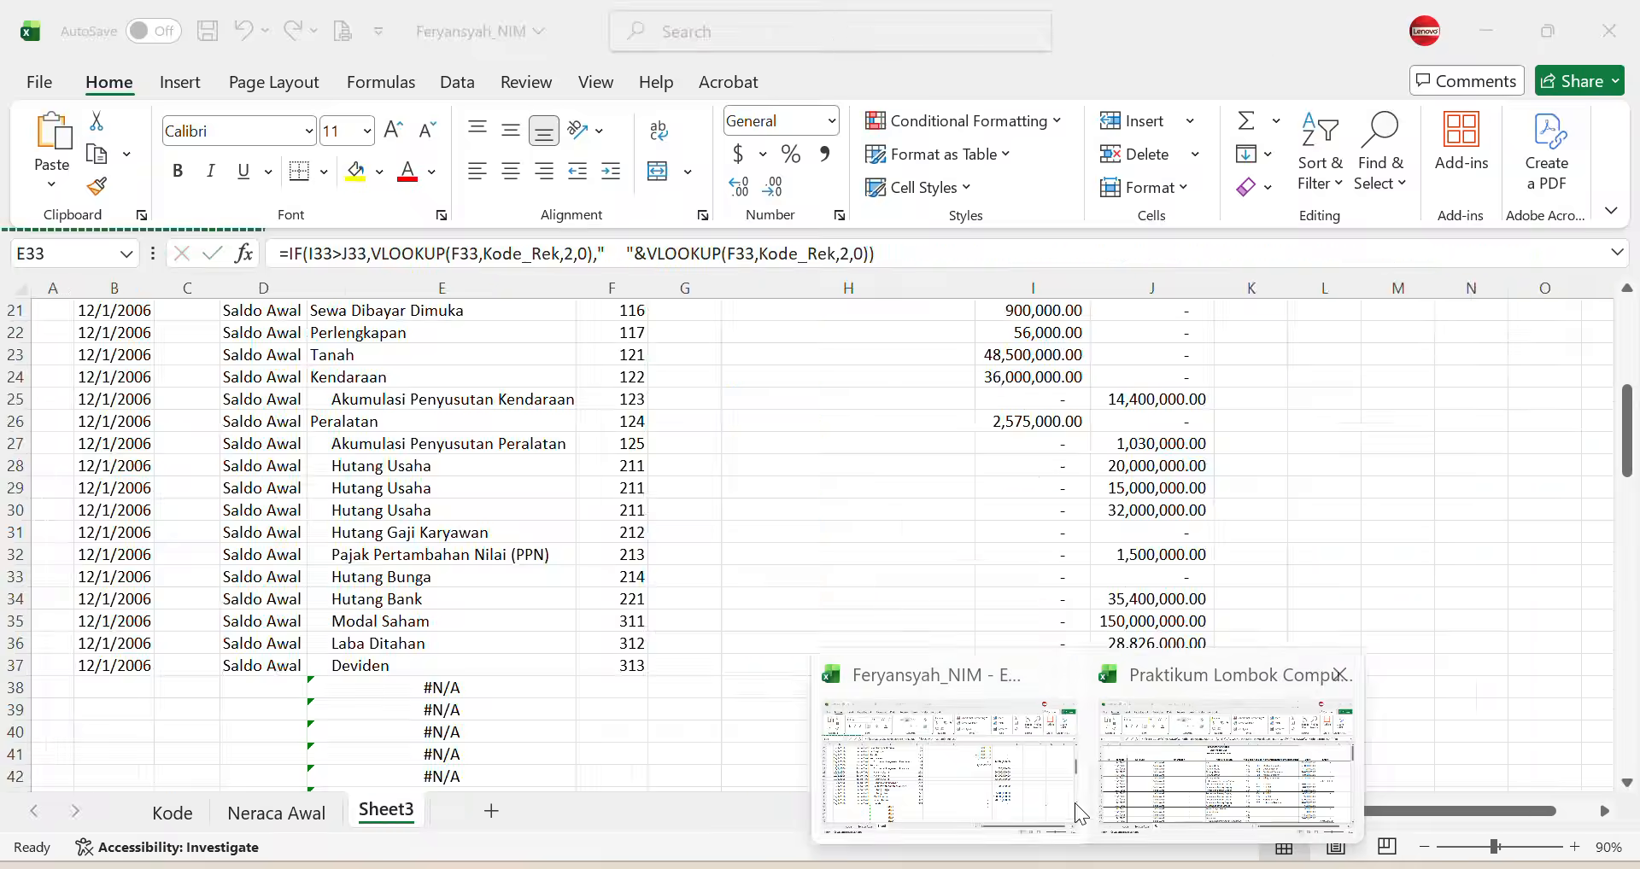
{"action": "left_click", "coordinate": [1044, 806]}
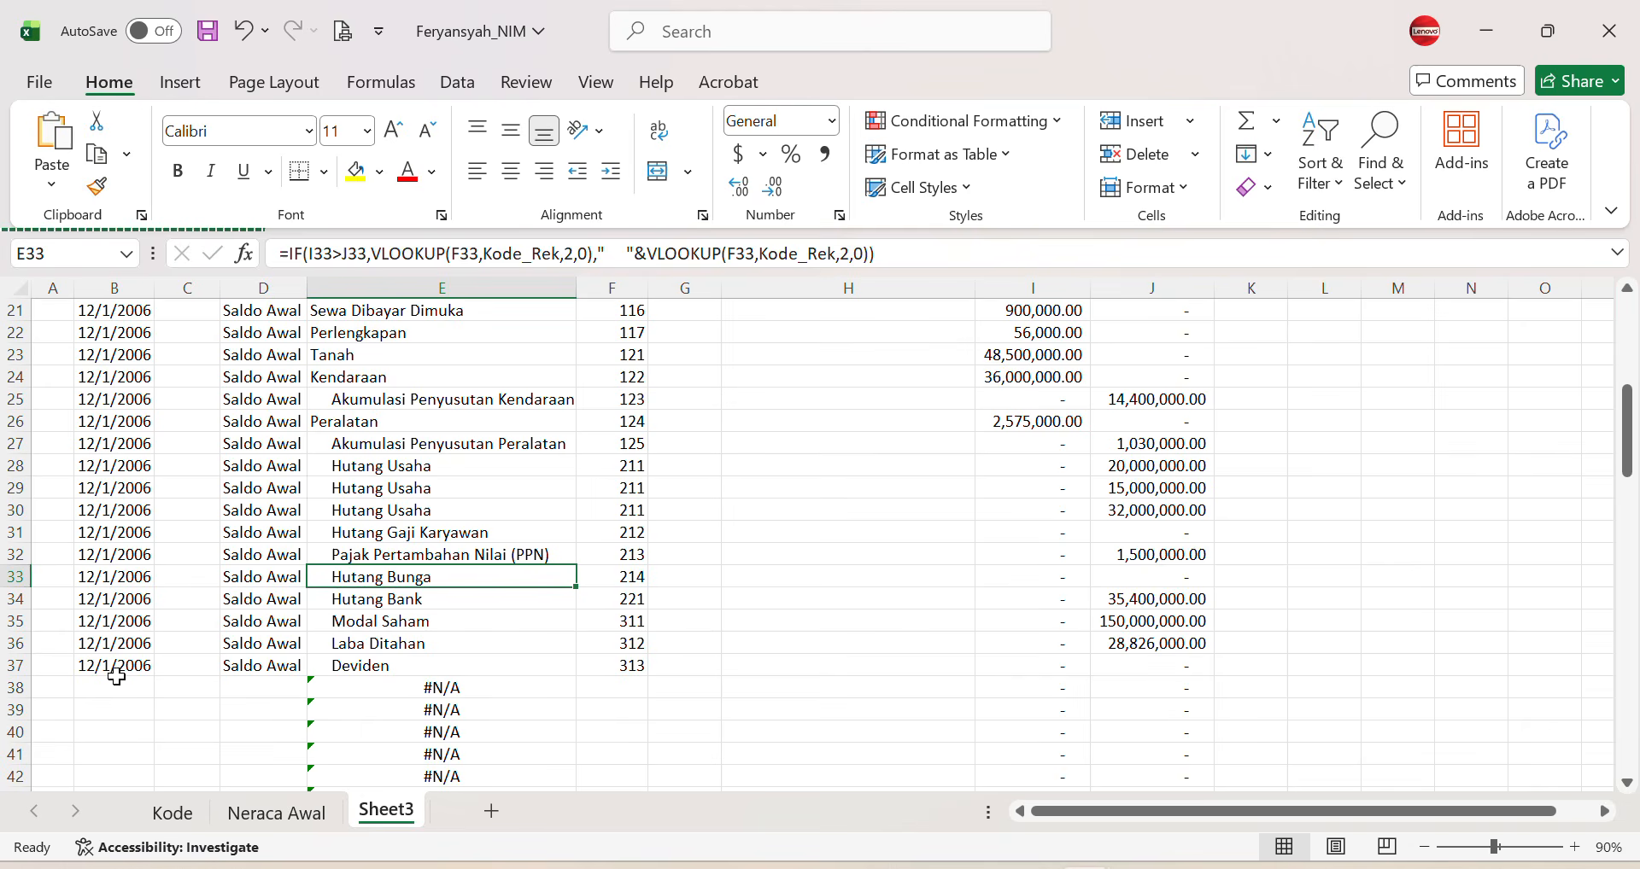
{"action": "scroll", "coordinate": [60, 680], "scroll_direction": "up", "scroll_amount": 7}
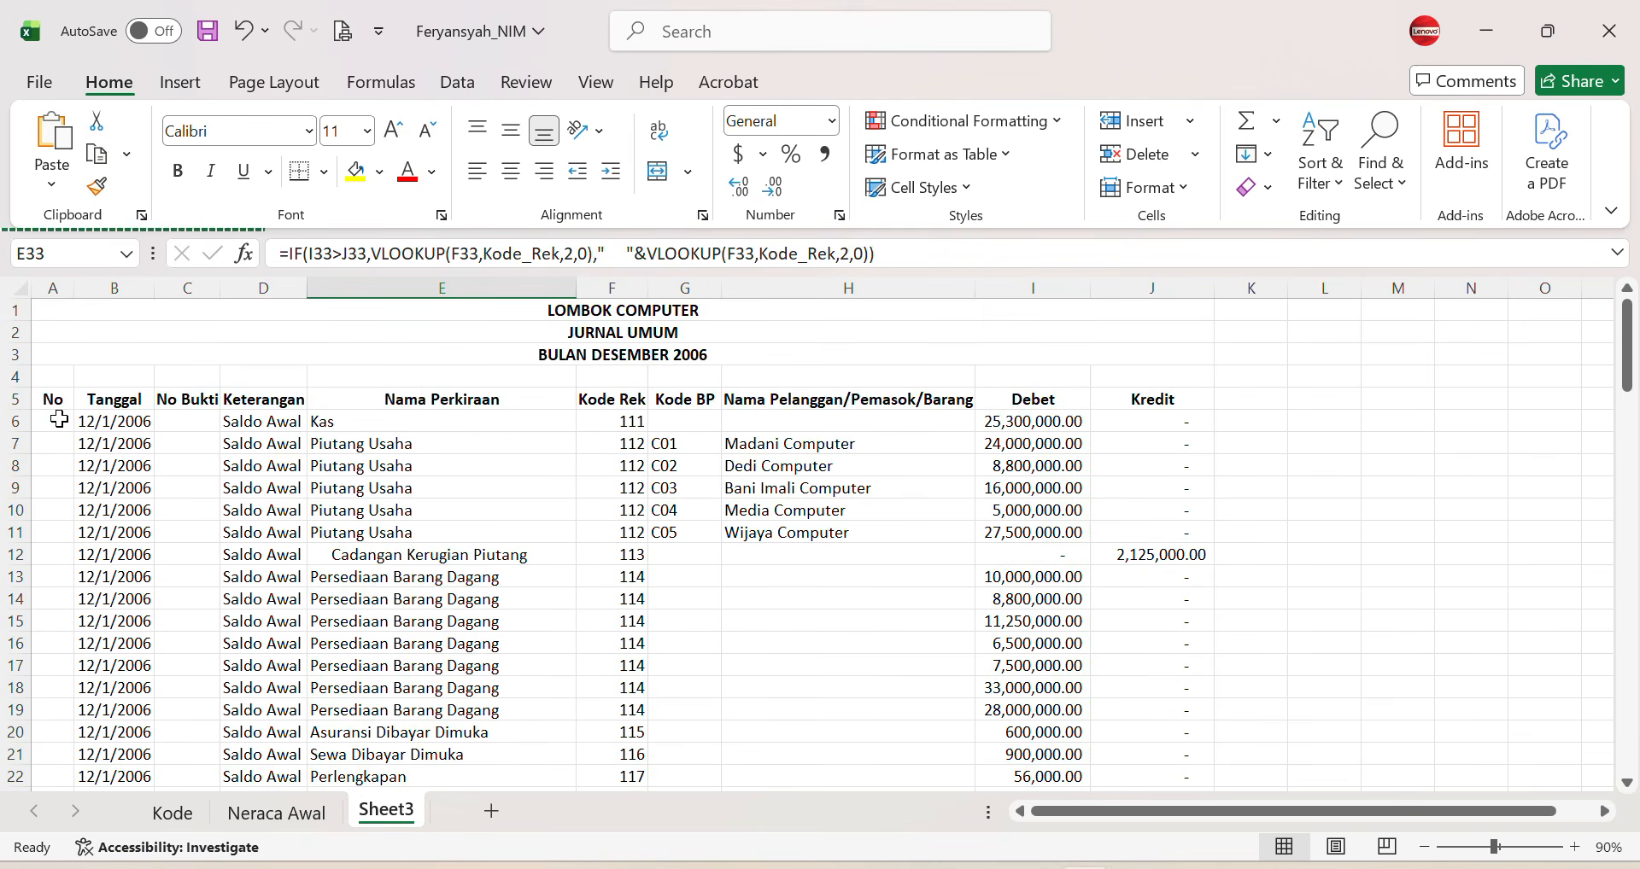
{"action": "scroll", "coordinate": [59, 419], "scroll_direction": "down", "scroll_amount": 7}
{"action": "left_click", "coordinate": [58, 688]}
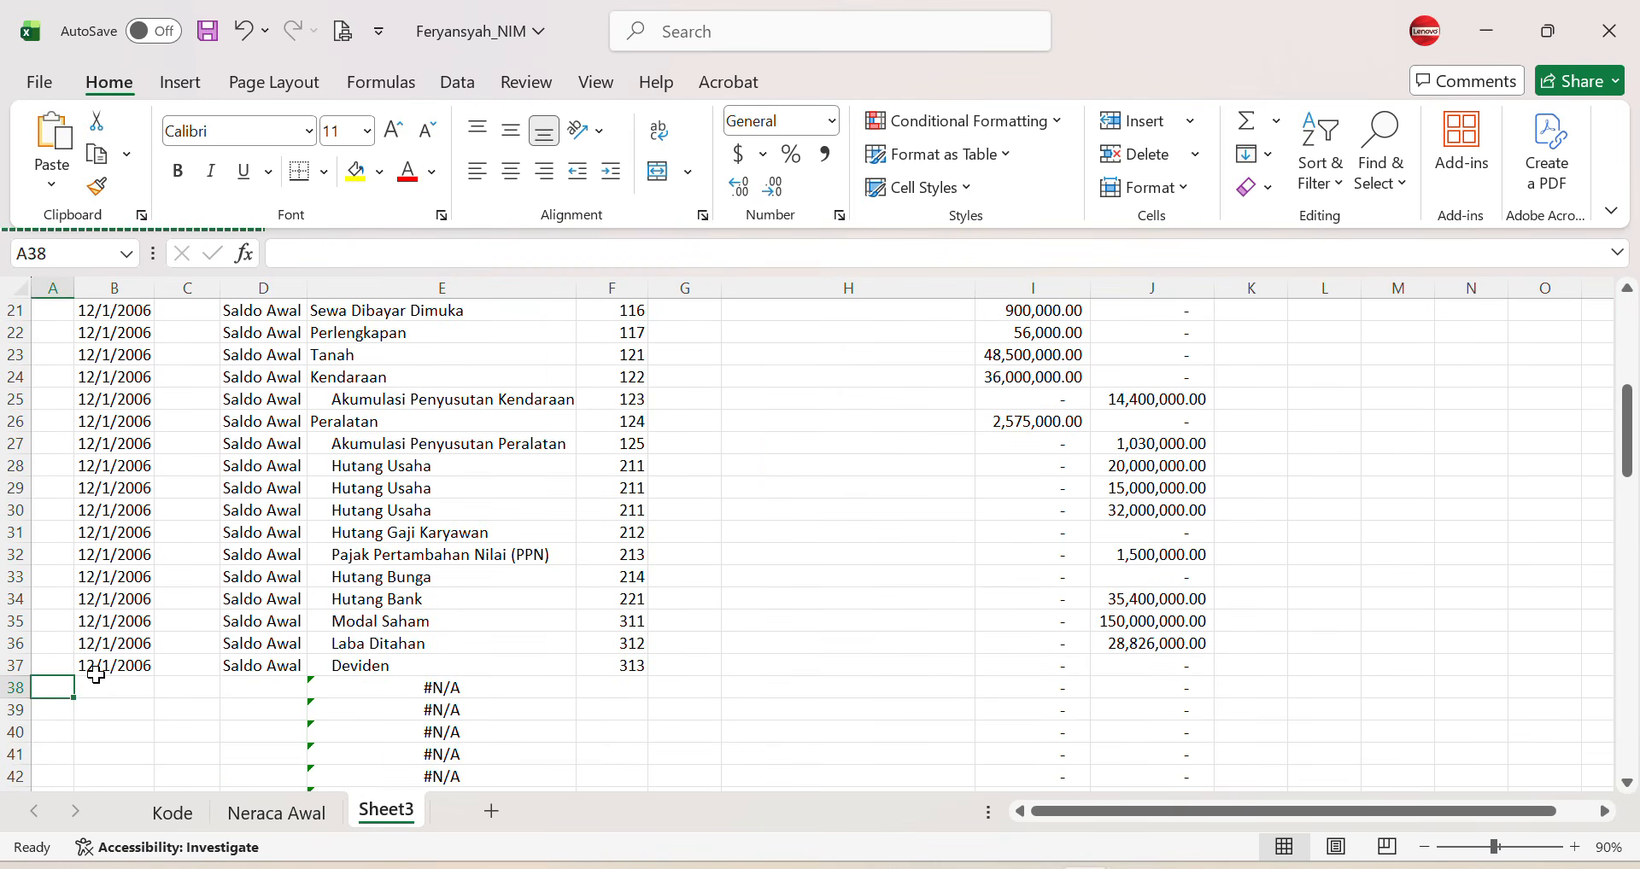
{"action": "type", "text": "1"}
{"action": "key", "text": "Tab"}
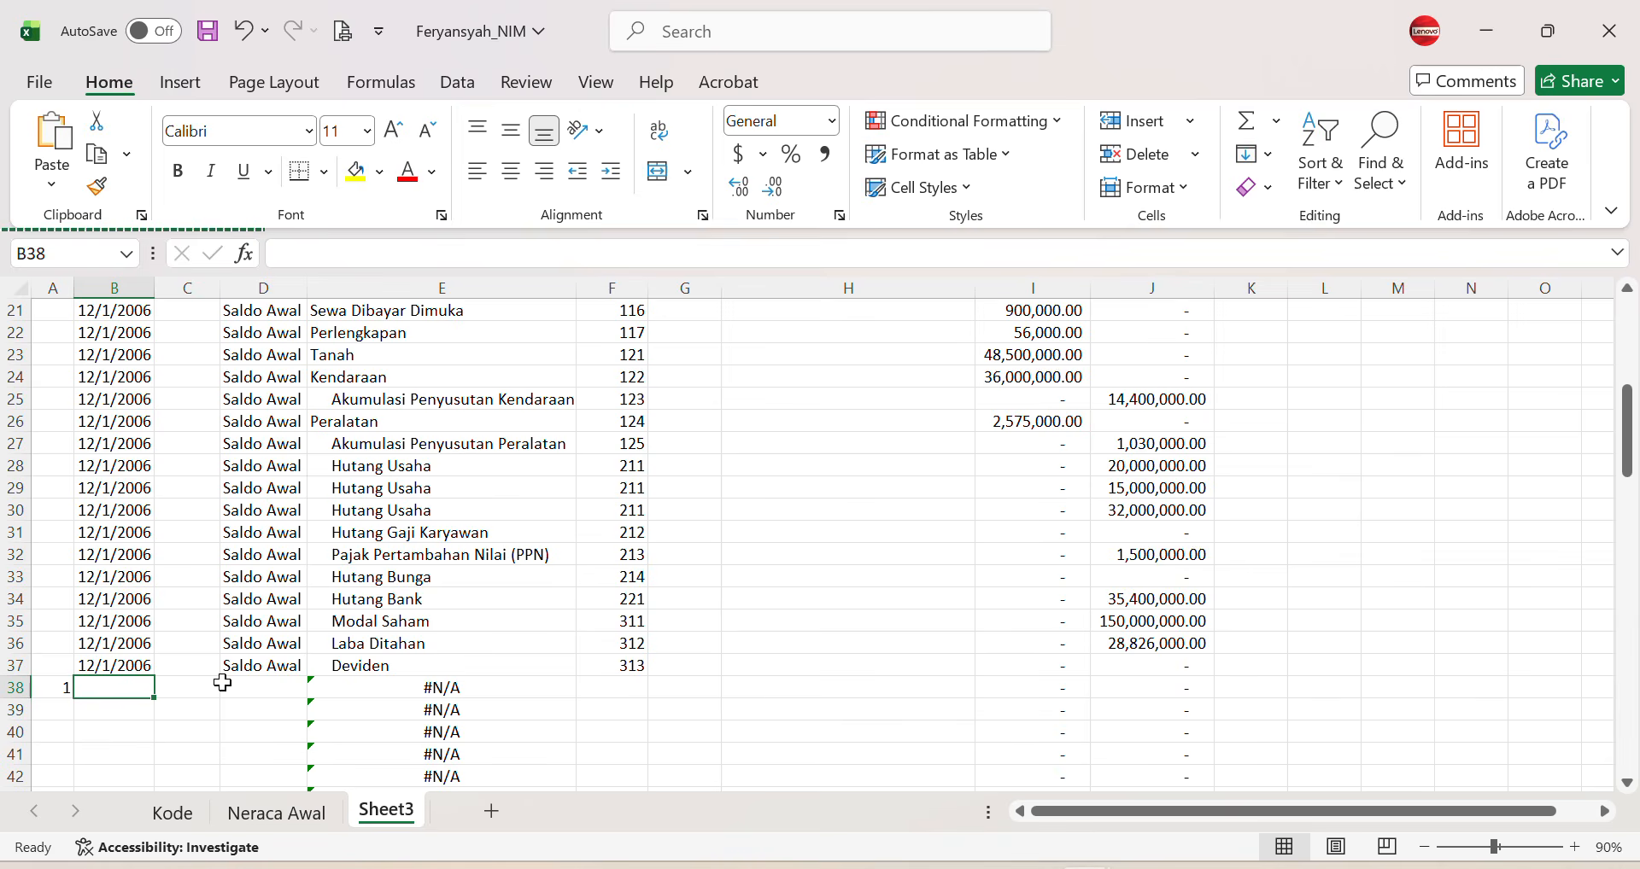
Step: Check the date on invoice 1 in the PDF and enter 12/2/2006 as the transaction date in B38
{"action": "key", "text": "alt+Tab"}
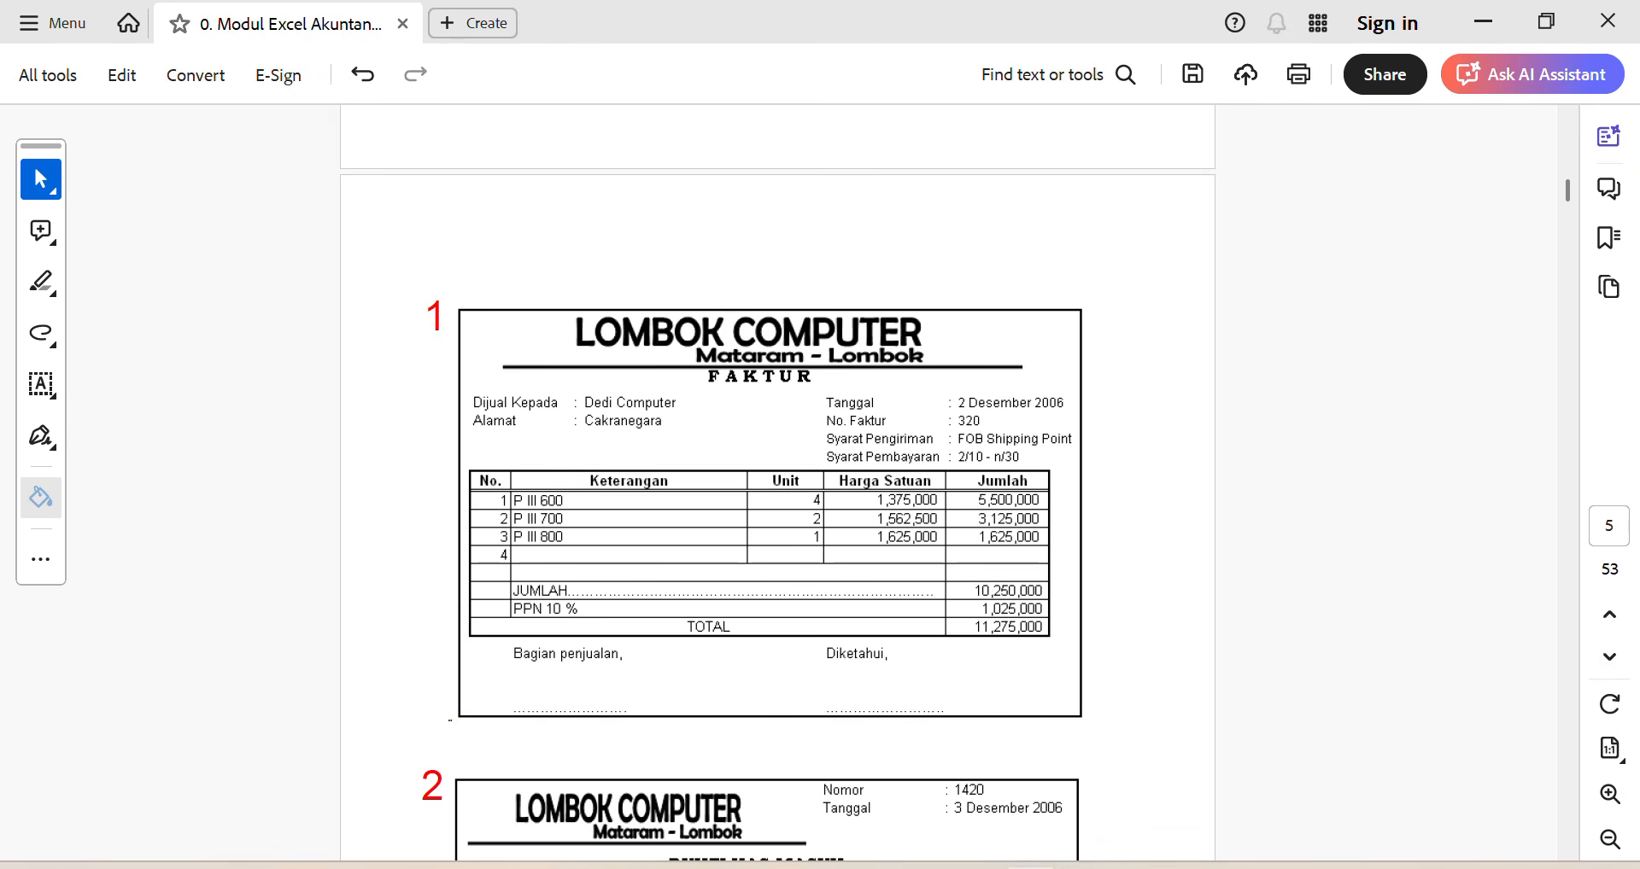
{"action": "key", "text": "alt+Tab"}
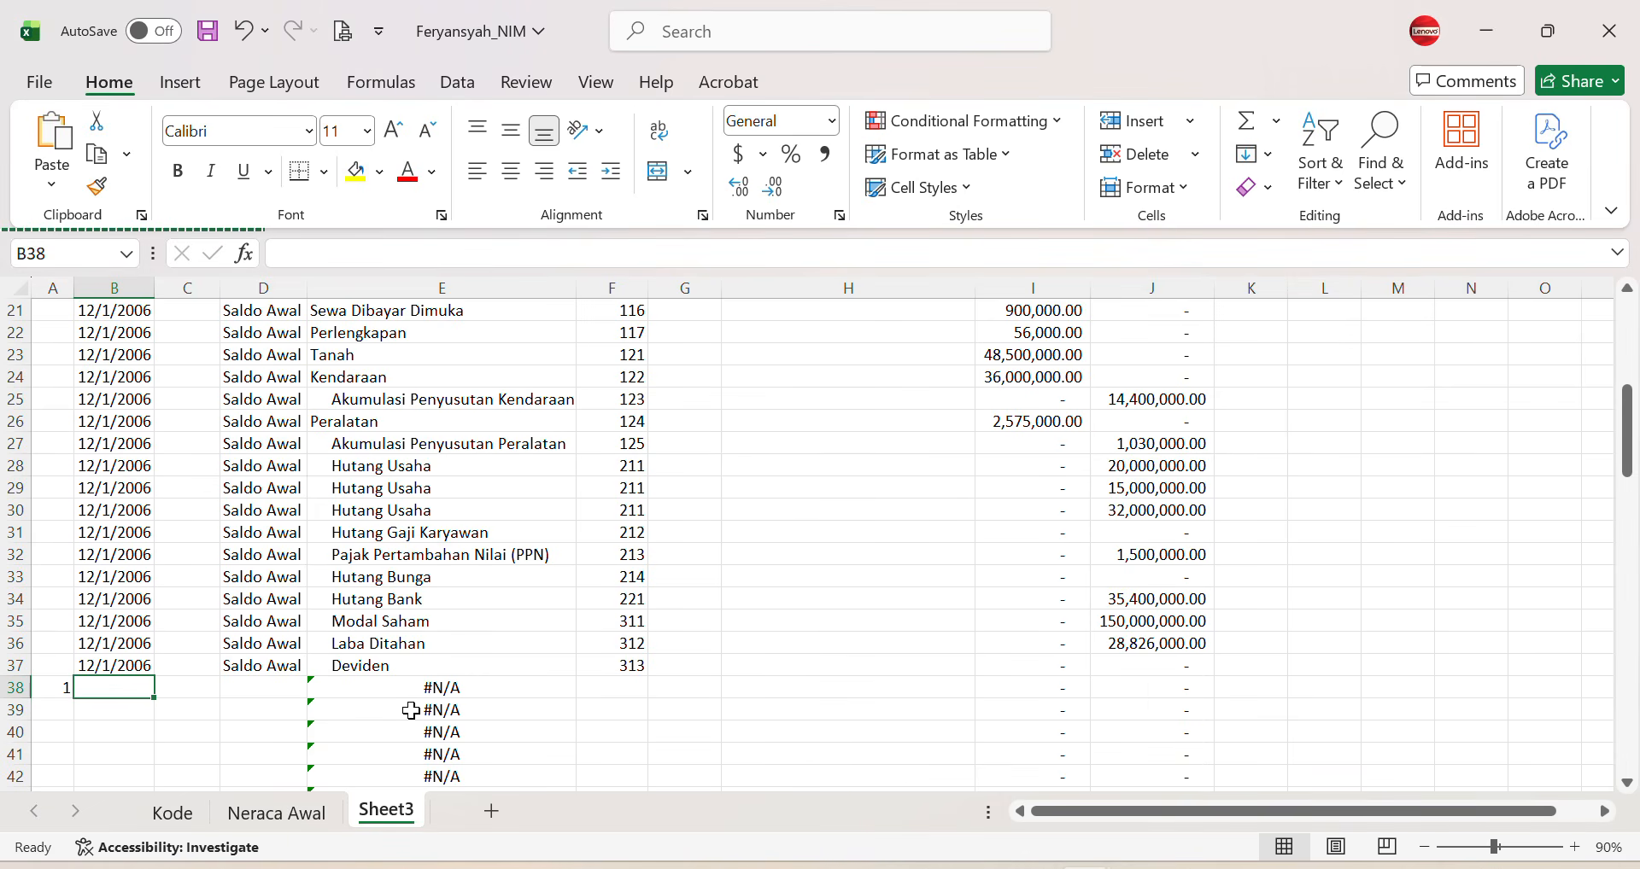
{"action": "type", "text": "12/"}
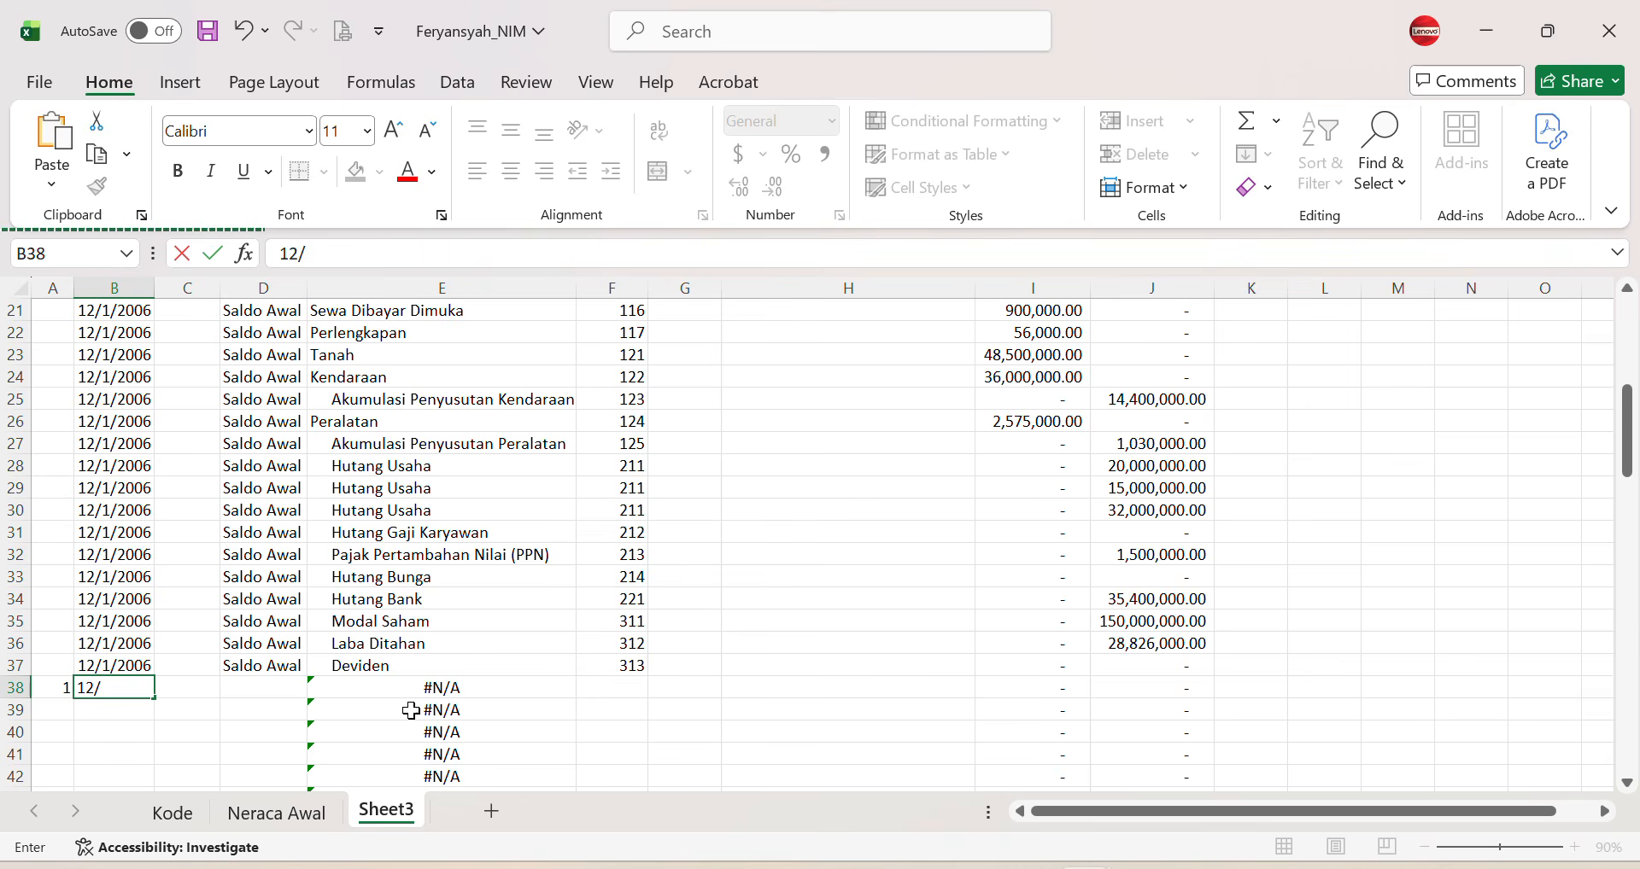
{"action": "type", "text": "2/2006"}
{"action": "key", "text": "Tab"}
Step: Enter "FJ No 320" as the first transaction's document number in C38
{"action": "key", "text": "Tab"}
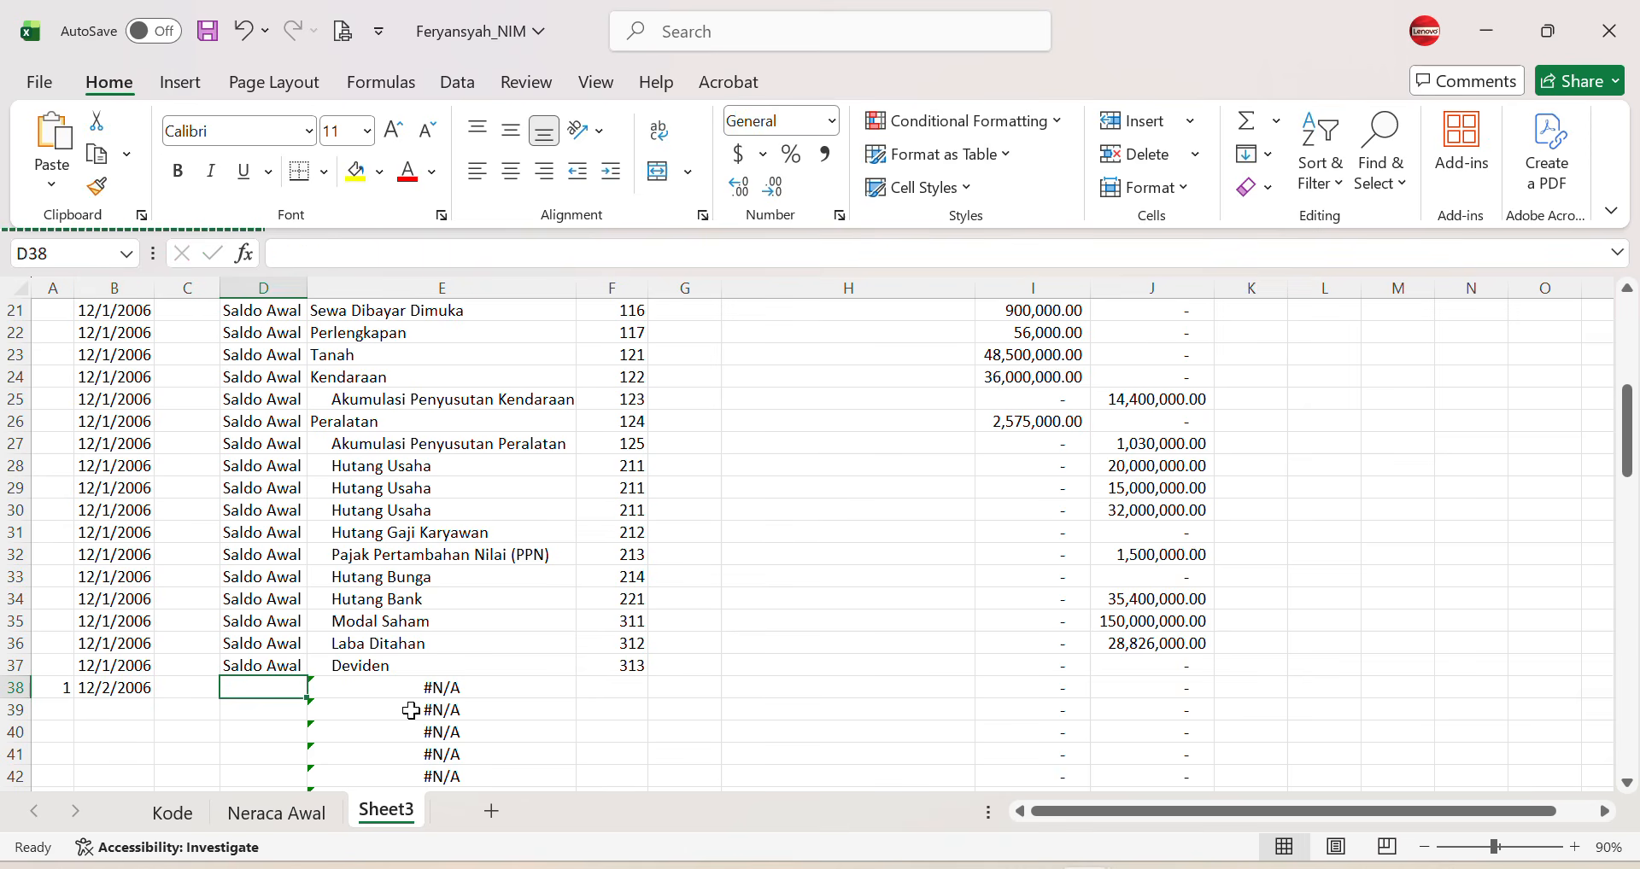
{"action": "key", "text": "shift+Tab"}
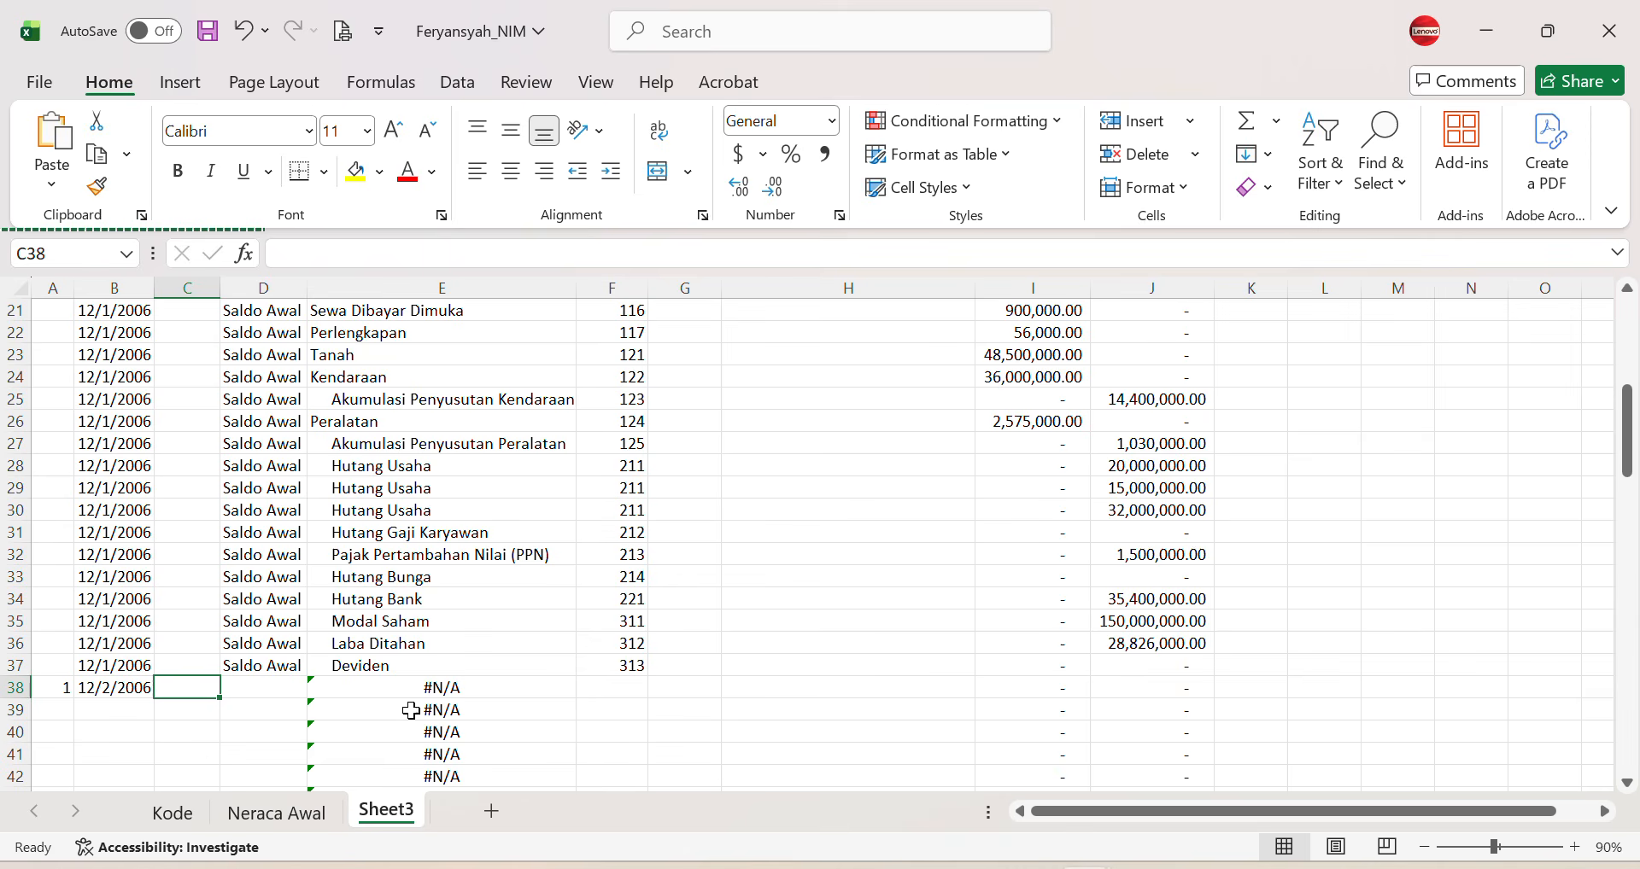
{"action": "type", "text": "FJ"}
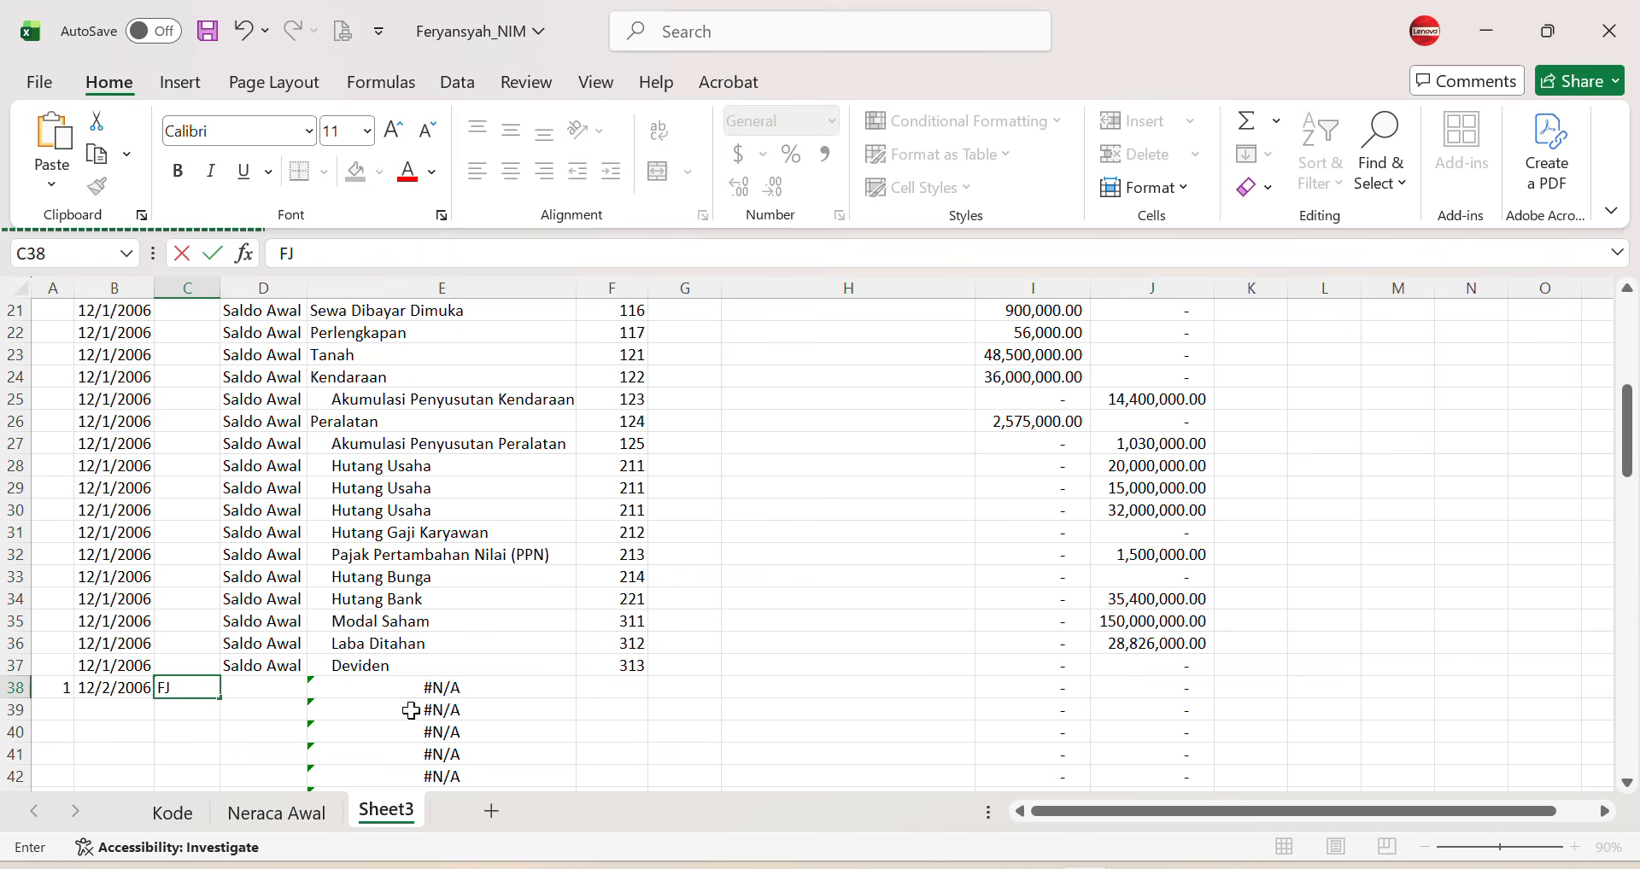
{"action": "type", "text": " No 320"}
{"action": "key", "text": "Tab"}
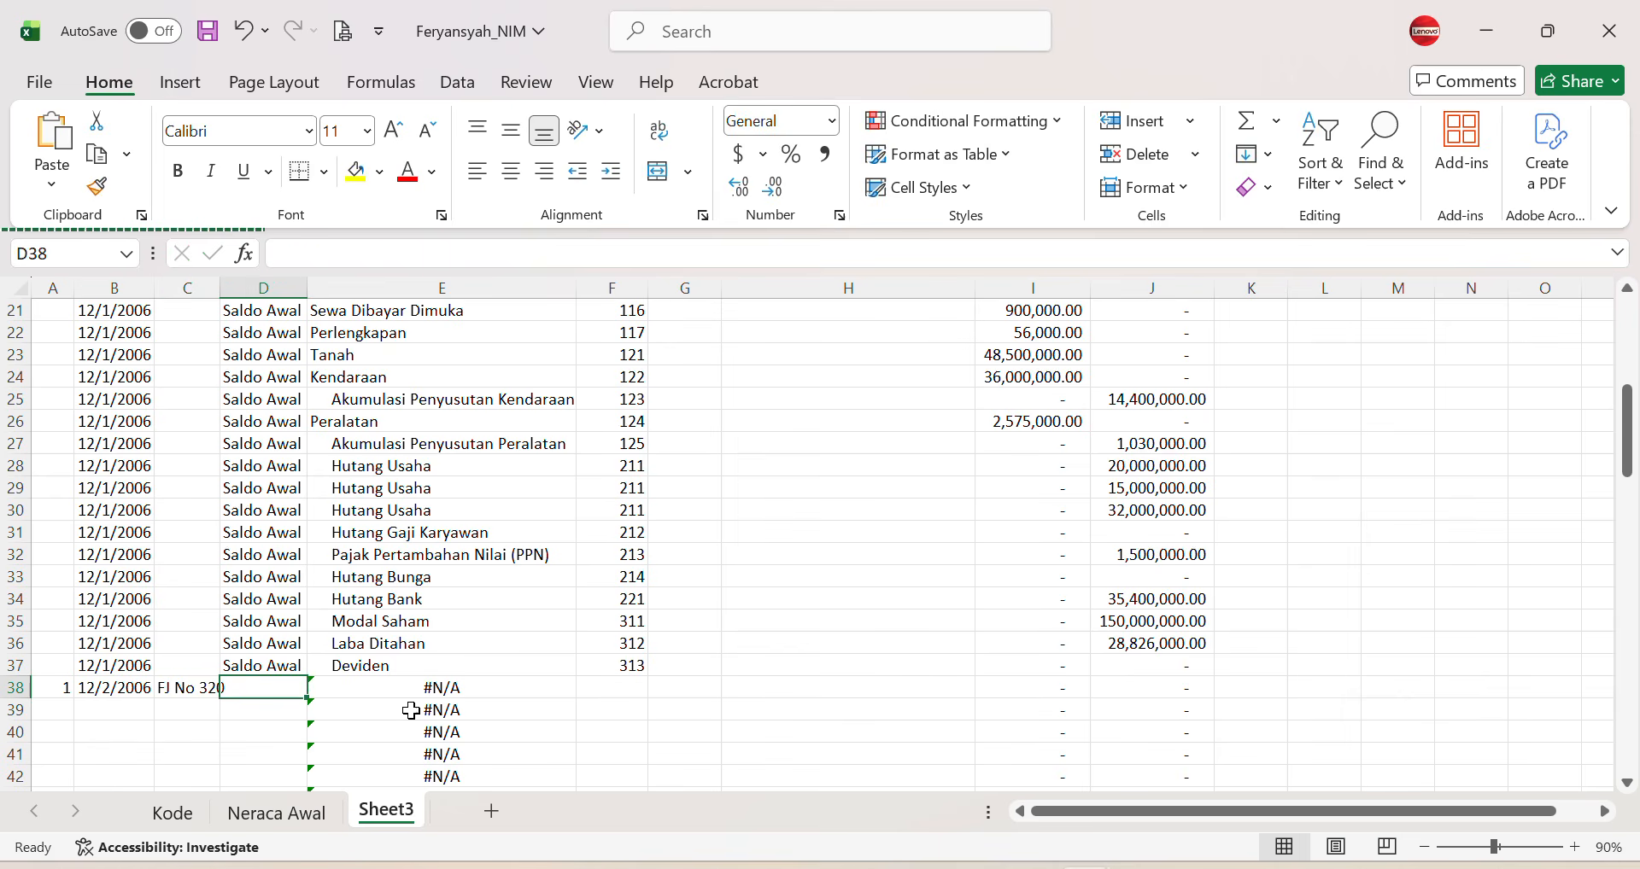
Step: Fit column C to its contents and enter "Penjualan Kredit kepada Dedi Computer" as the first transaction's description in D38
{"action": "double_click", "coordinate": [220, 289]}
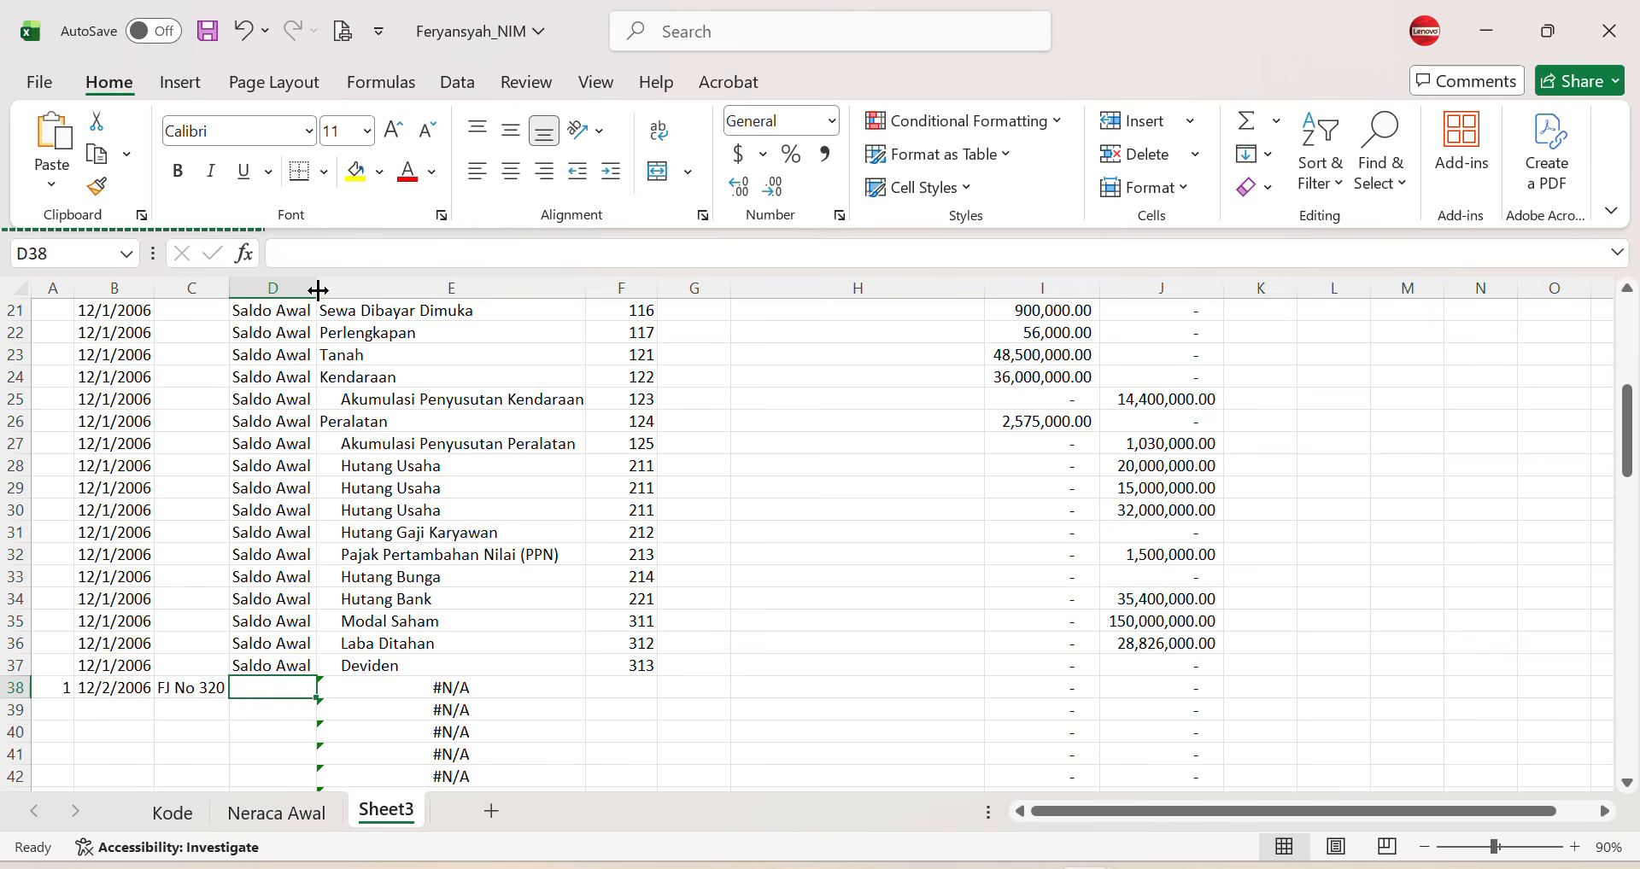
{"action": "left_click", "coordinate": [293, 665]}
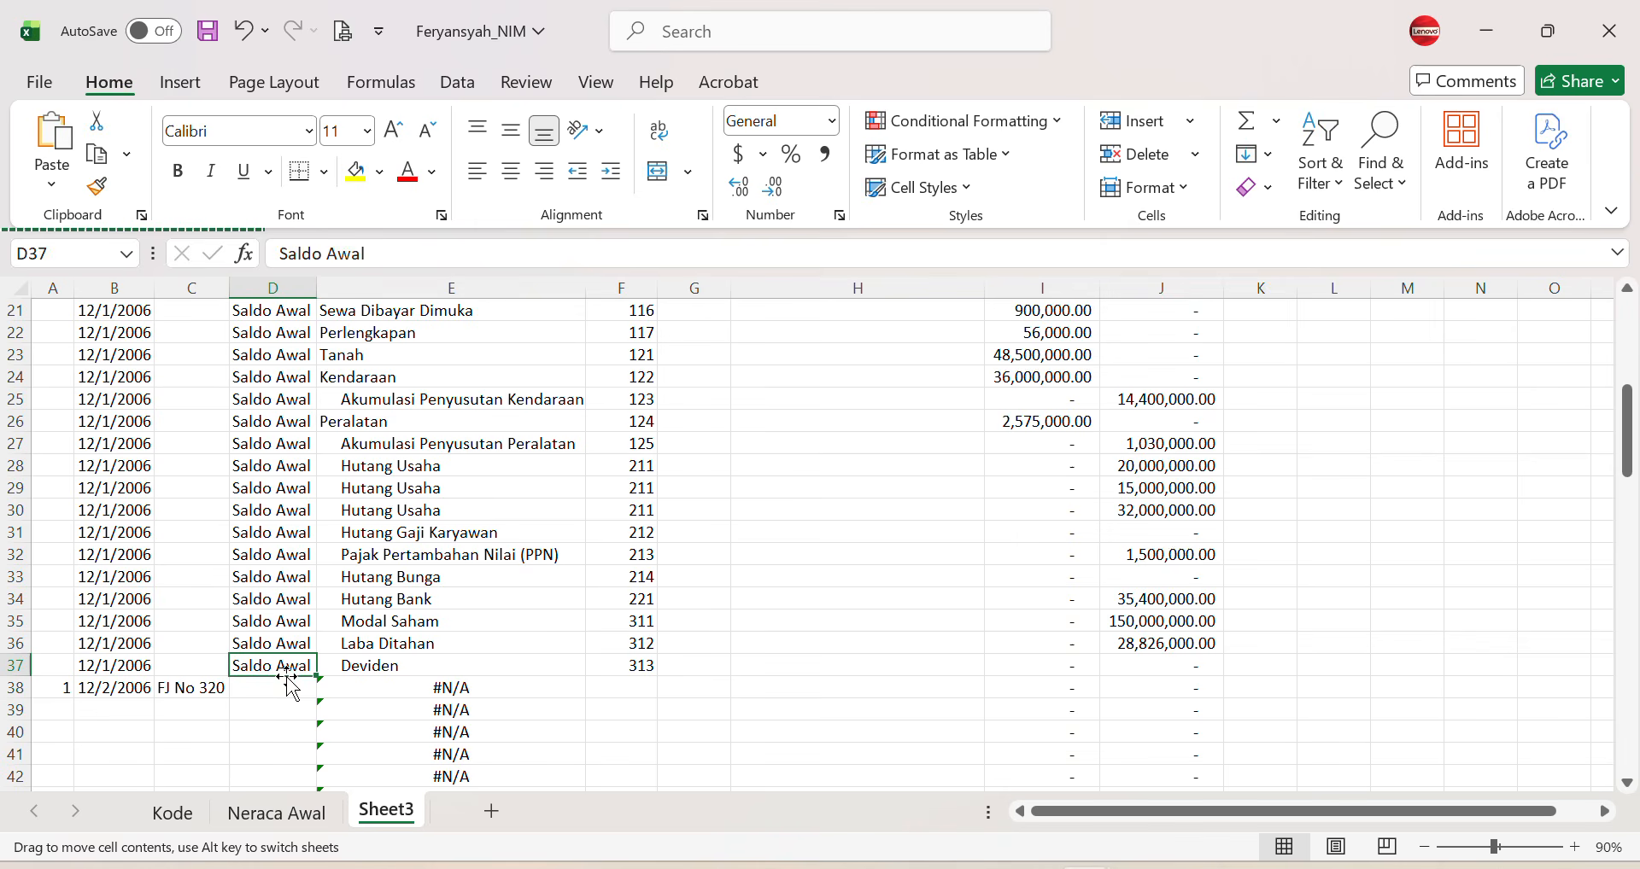
{"action": "key", "text": "Down"}
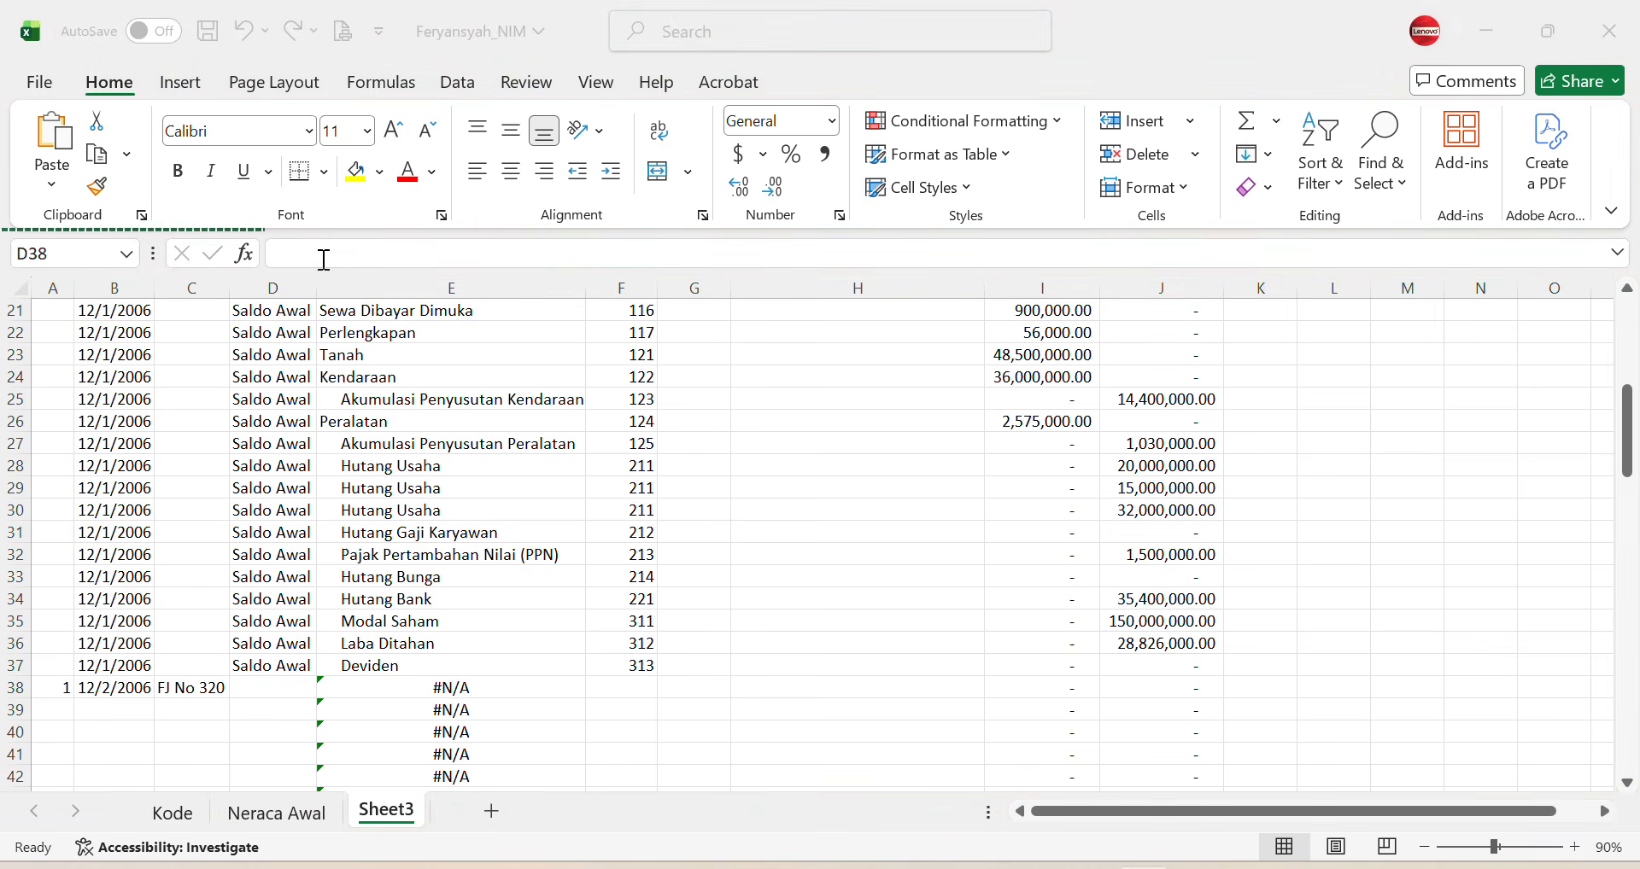
{"action": "double_click", "coordinate": [274, 683]}
{"action": "type", "text": "Penjual"}
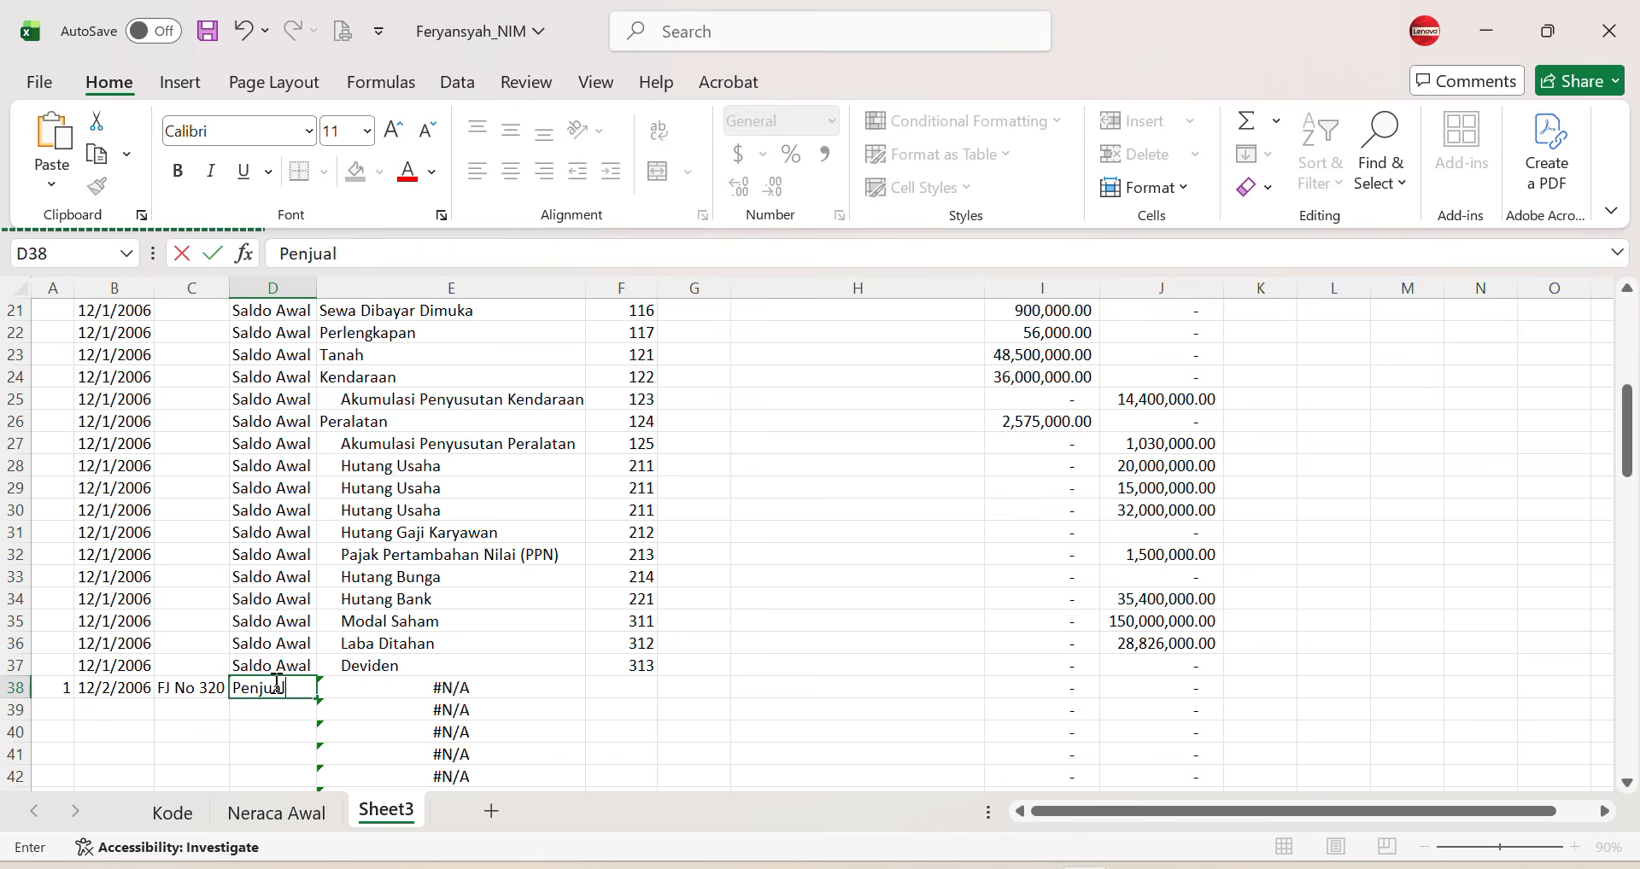
{"action": "type", "text": "an Kredi"}
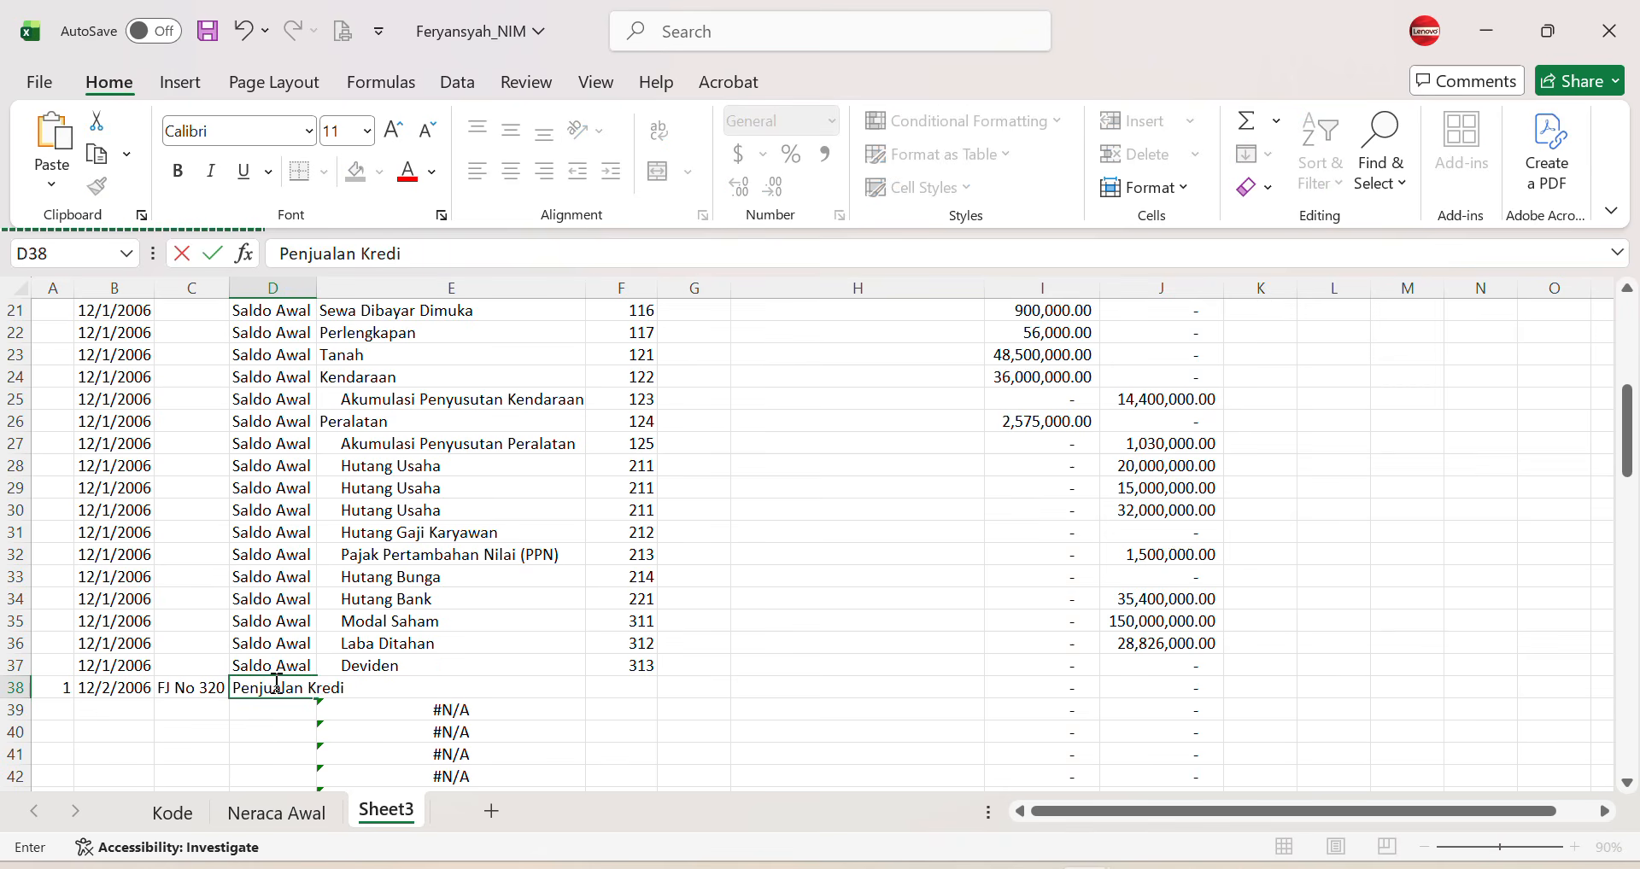
{"action": "type", "text": "t kepada Dedi Computer"}
{"action": "key", "text": "Return"}
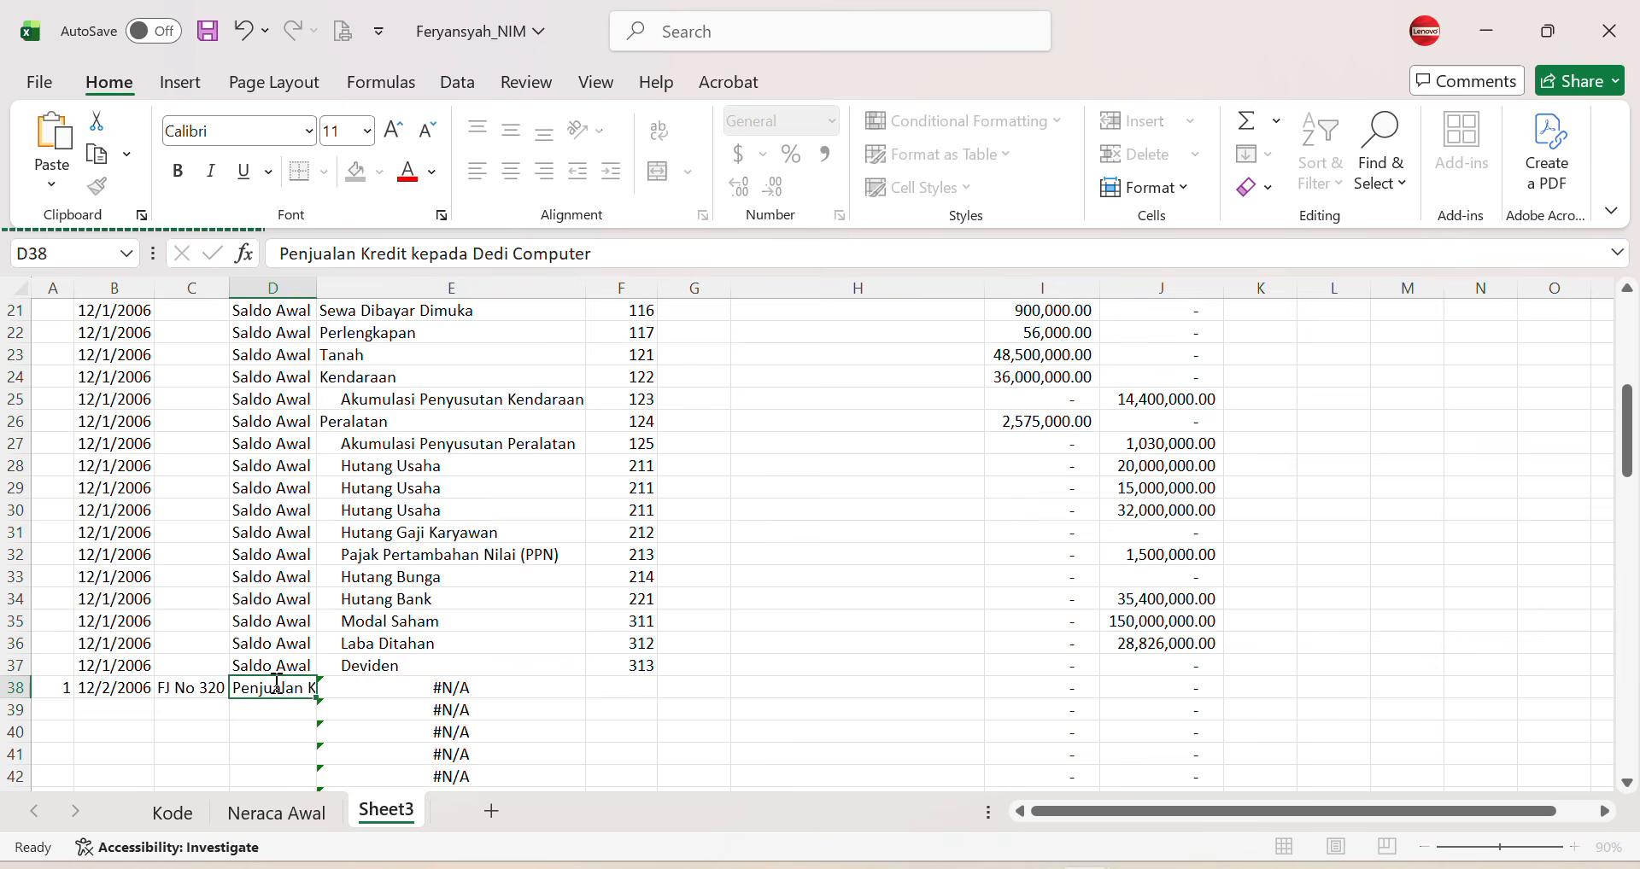
Step: Autofit column D to the width of the full transaction description
{"action": "key", "text": "Tab"}
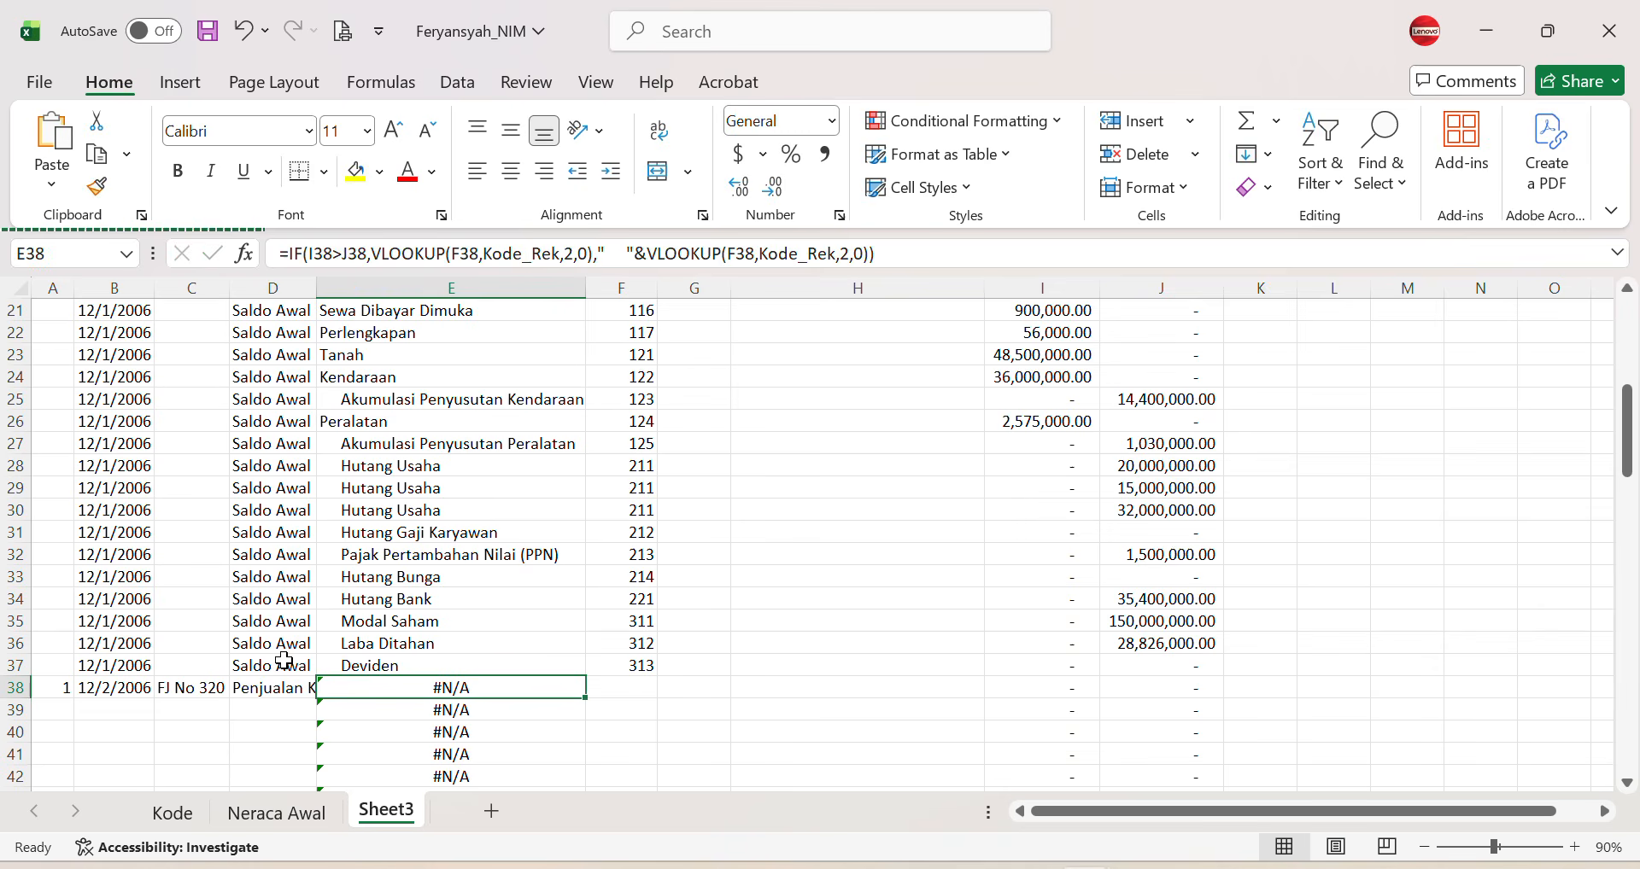
{"action": "double_click", "coordinate": [315, 288]}
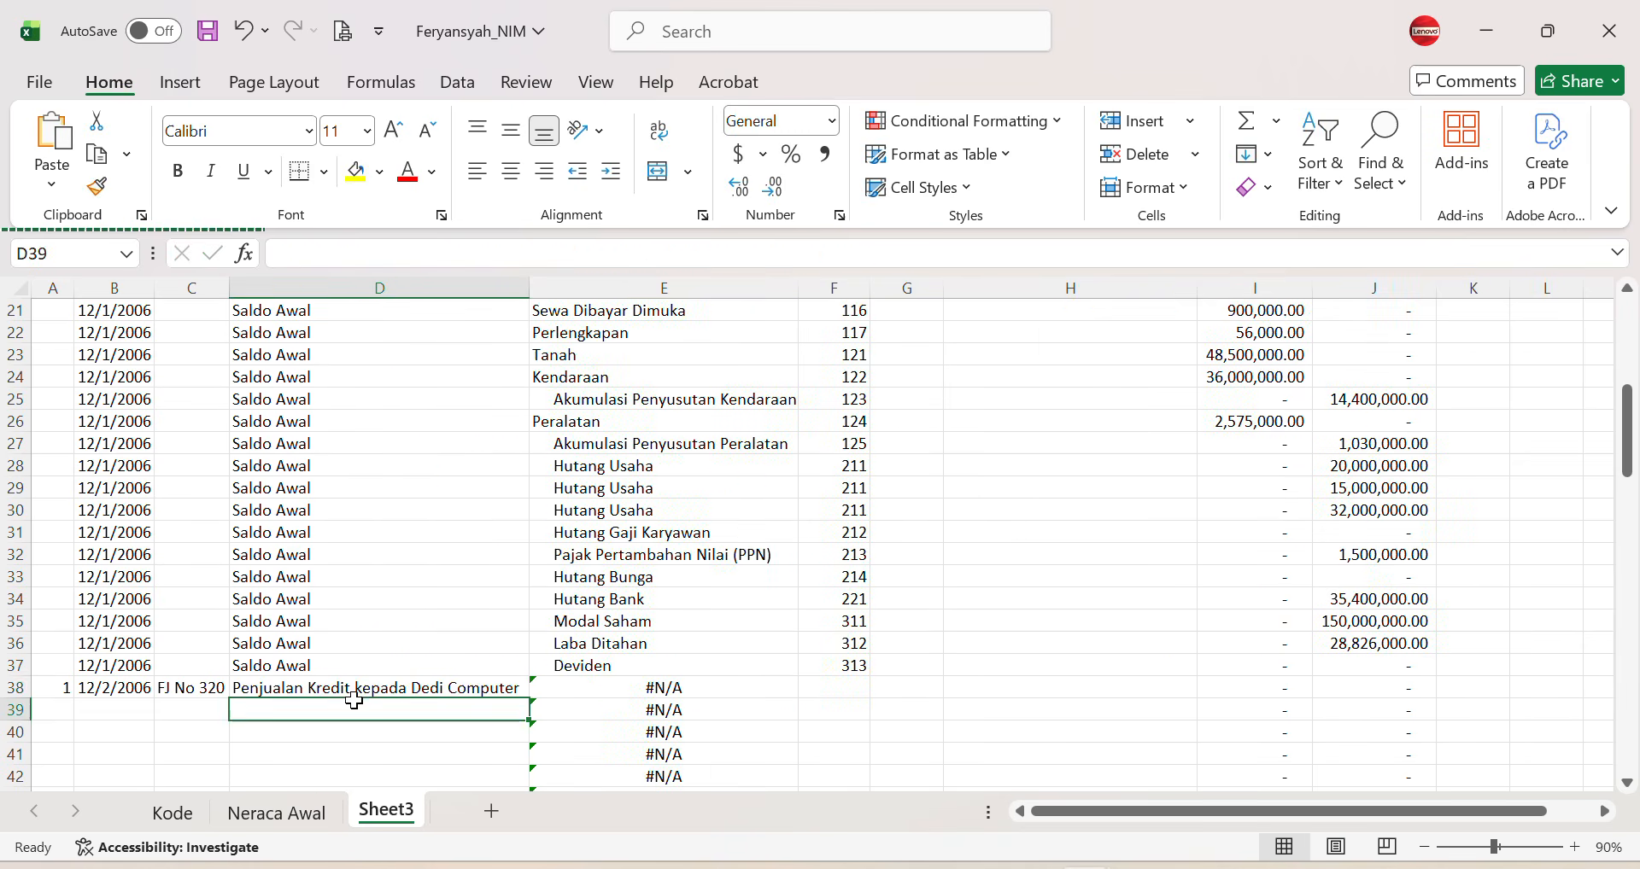
{"action": "left_click", "coordinate": [386, 692]}
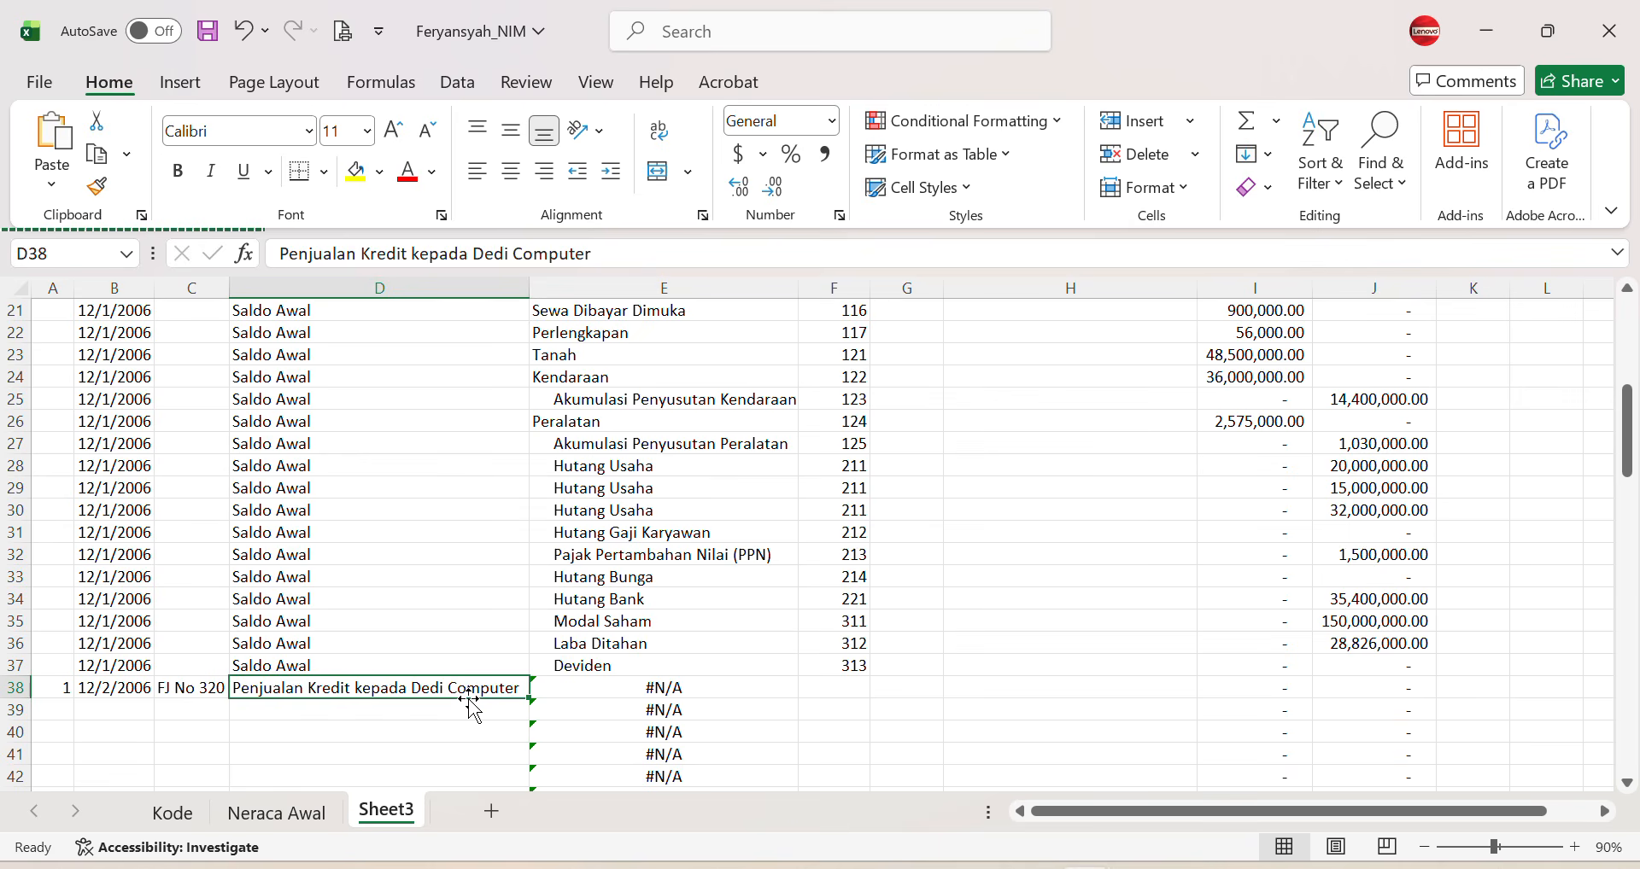
Step: Enter account code 112 in F38 for the receivable line of transaction 1
{"action": "left_click", "coordinate": [848, 691]}
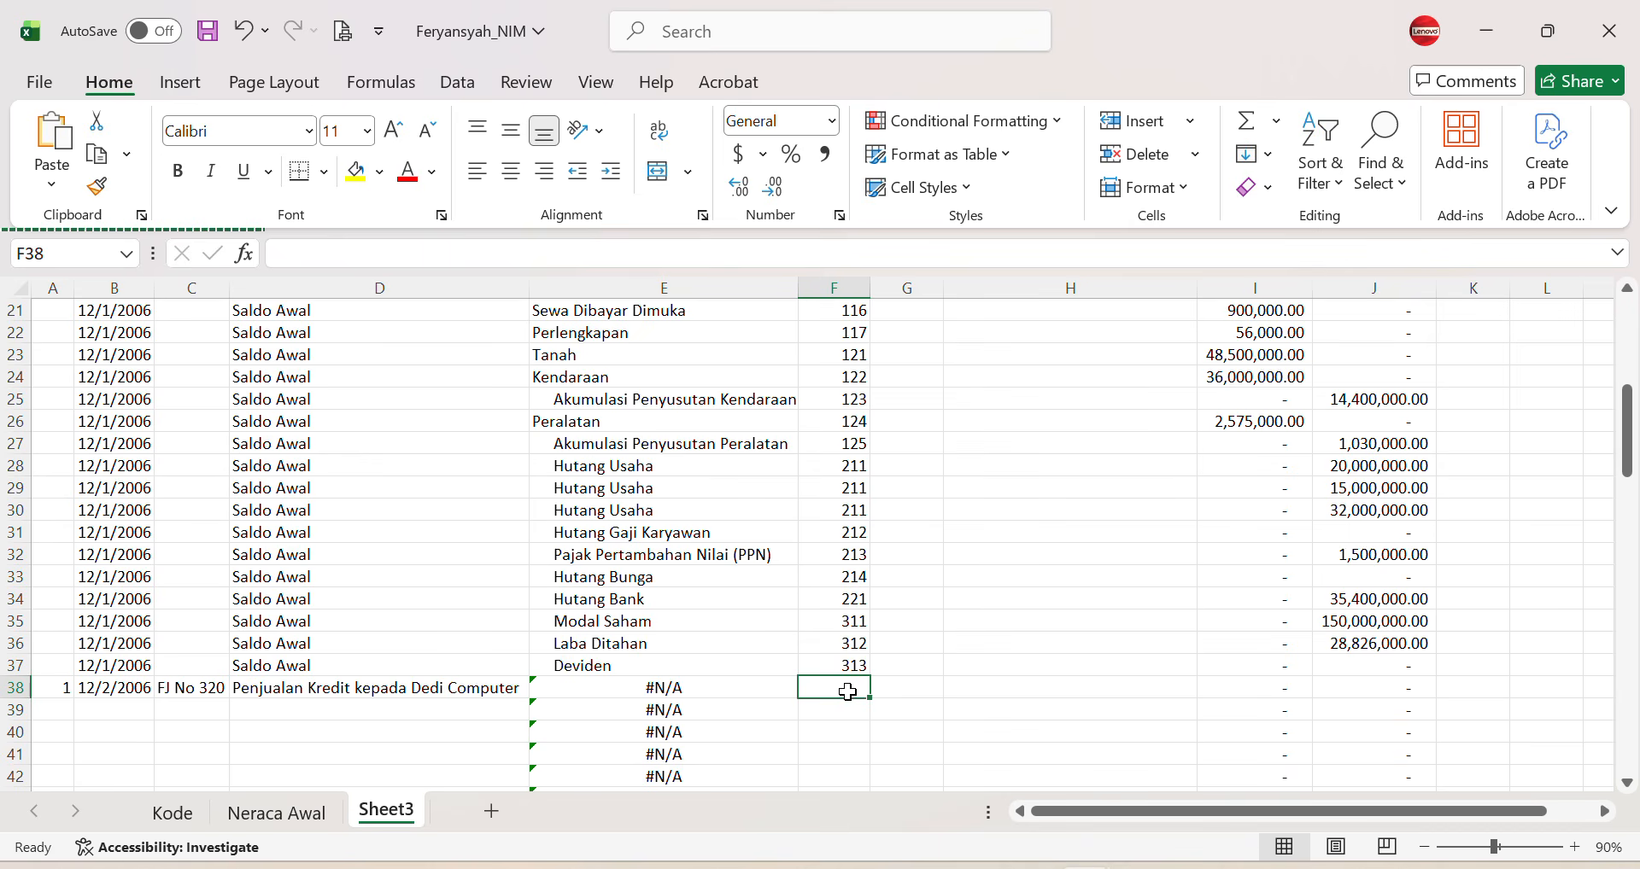
{"action": "type", "text": "111"}
{"action": "key", "text": "BackSpace"}
{"action": "type", "text": "2"}
{"action": "key", "text": "Tab"}
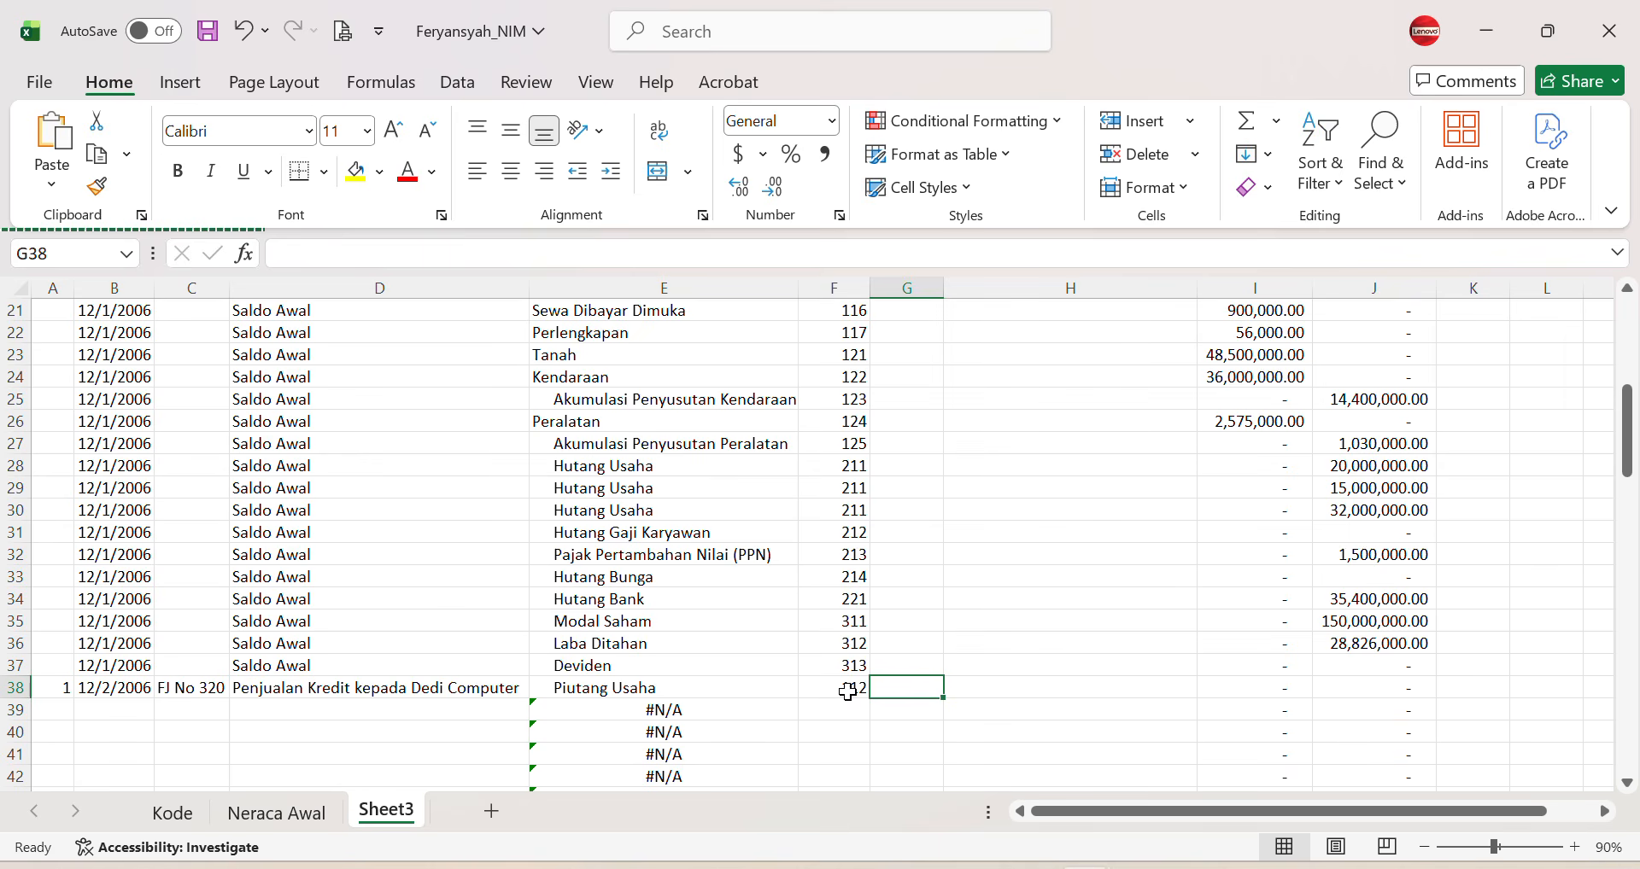
Step: Enter account codes 411 in F39 and 213 in F40 for the sales and PPN lines
{"action": "key", "text": "Down"}
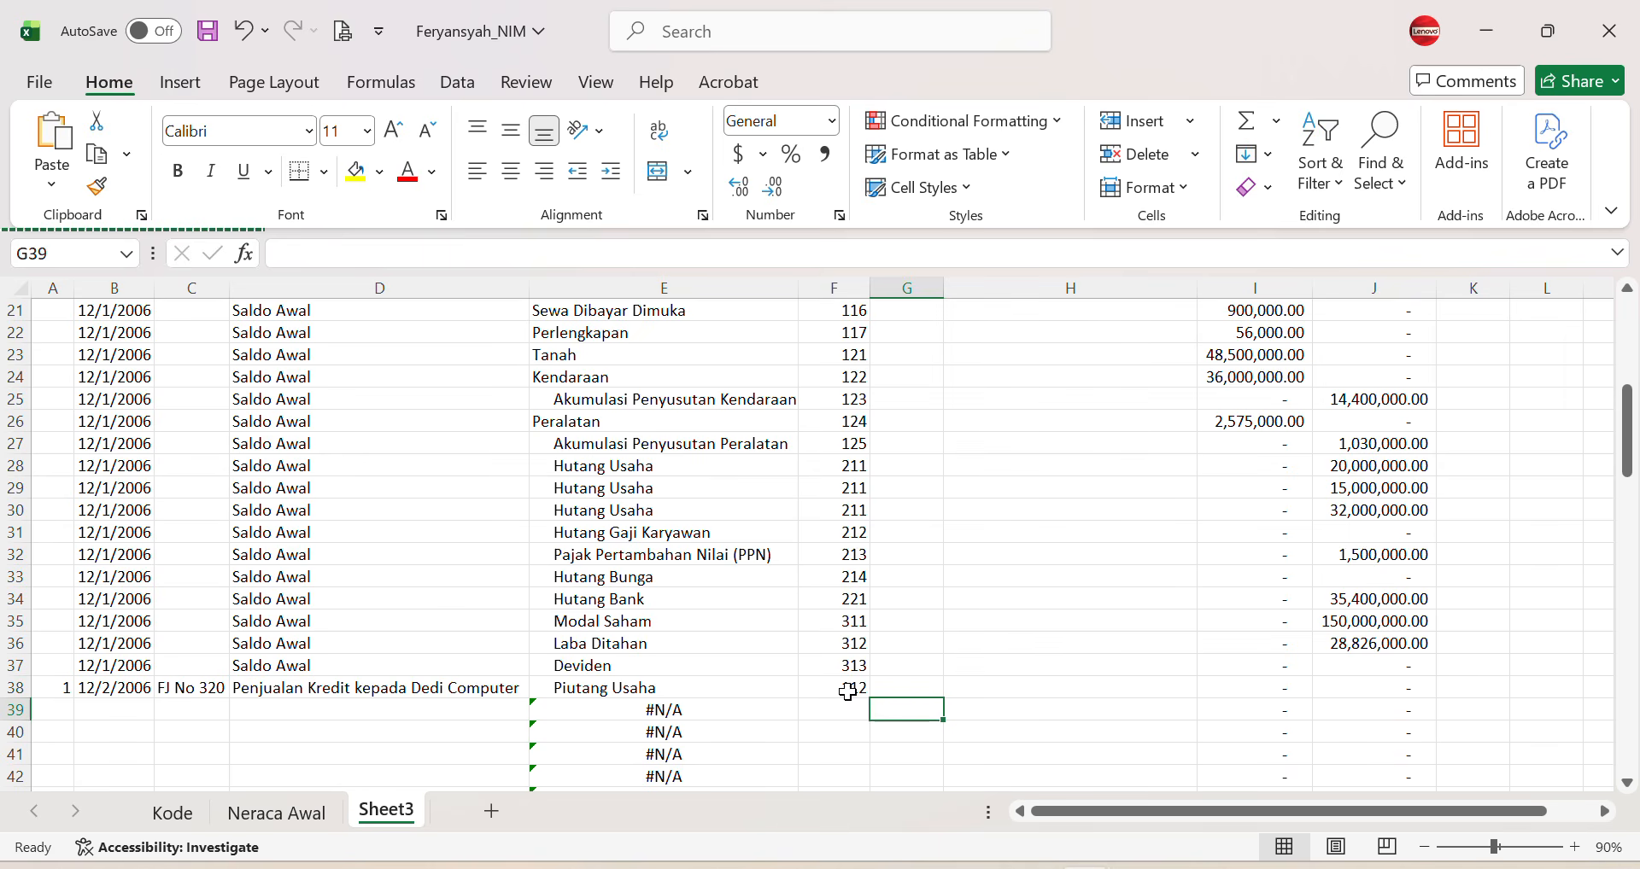
{"action": "key", "text": "Left"}
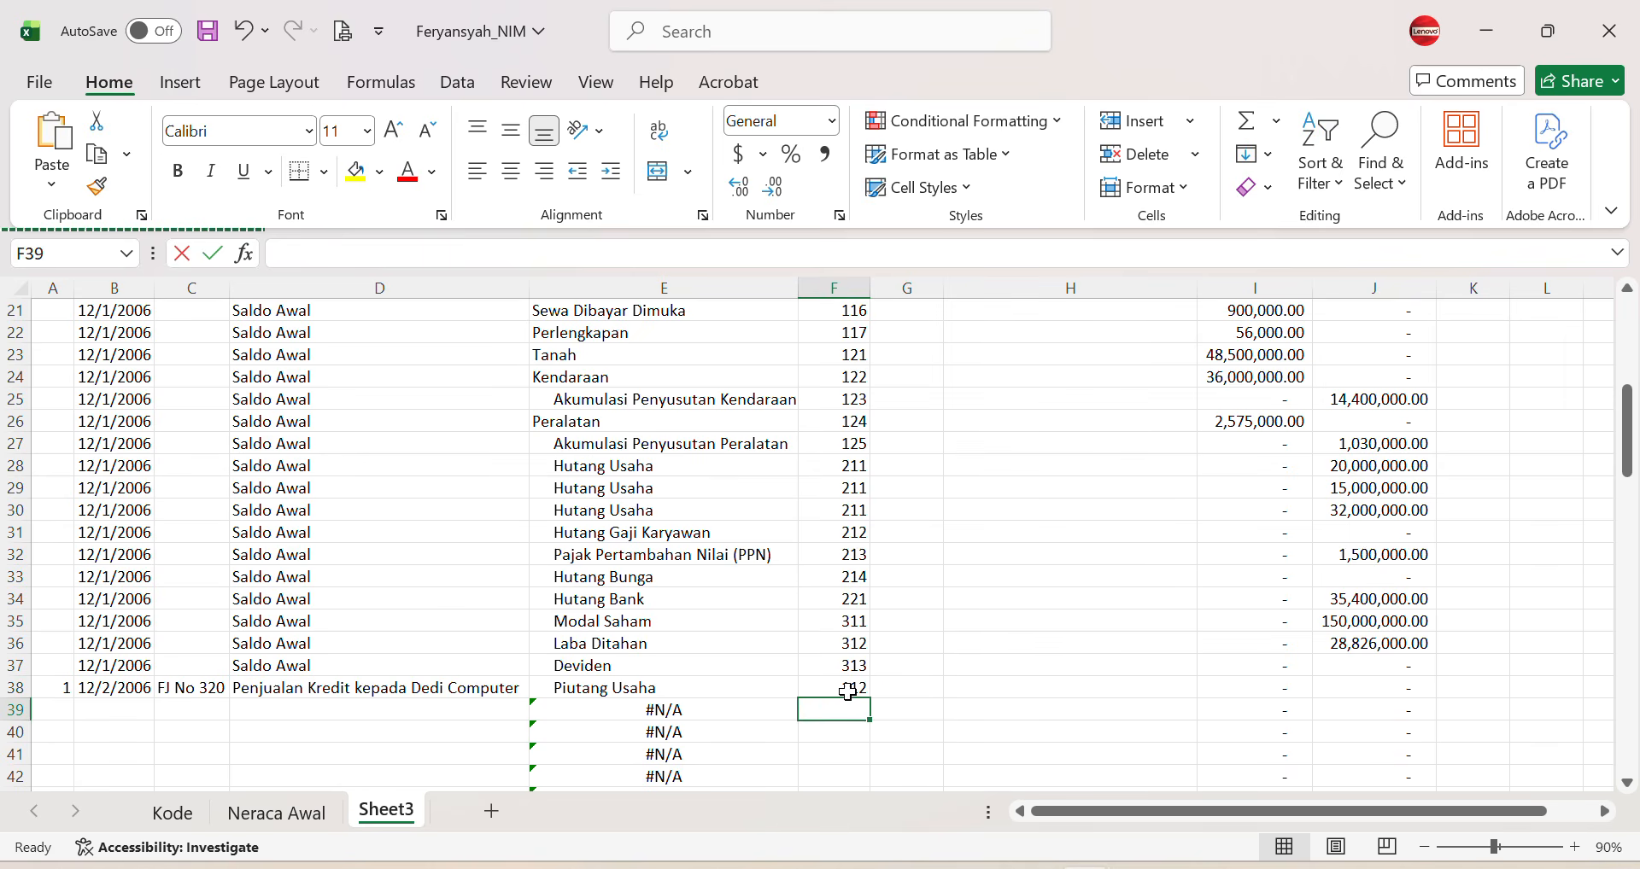
{"action": "type", "text": "411"}
{"action": "key", "text": "Return"}
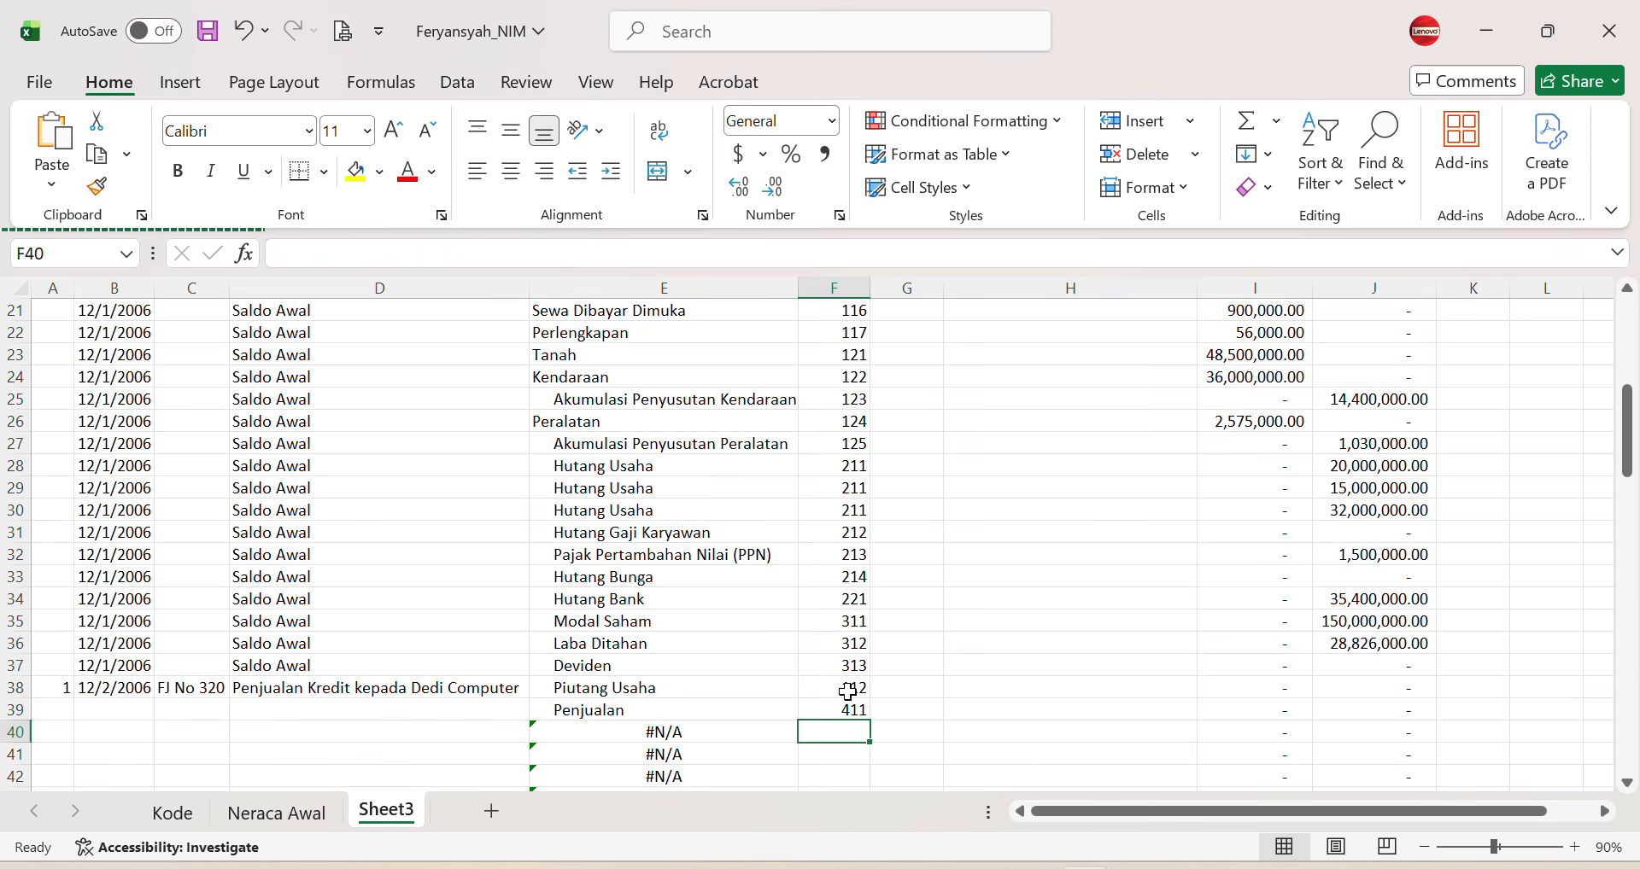
{"action": "type", "text": "21"}
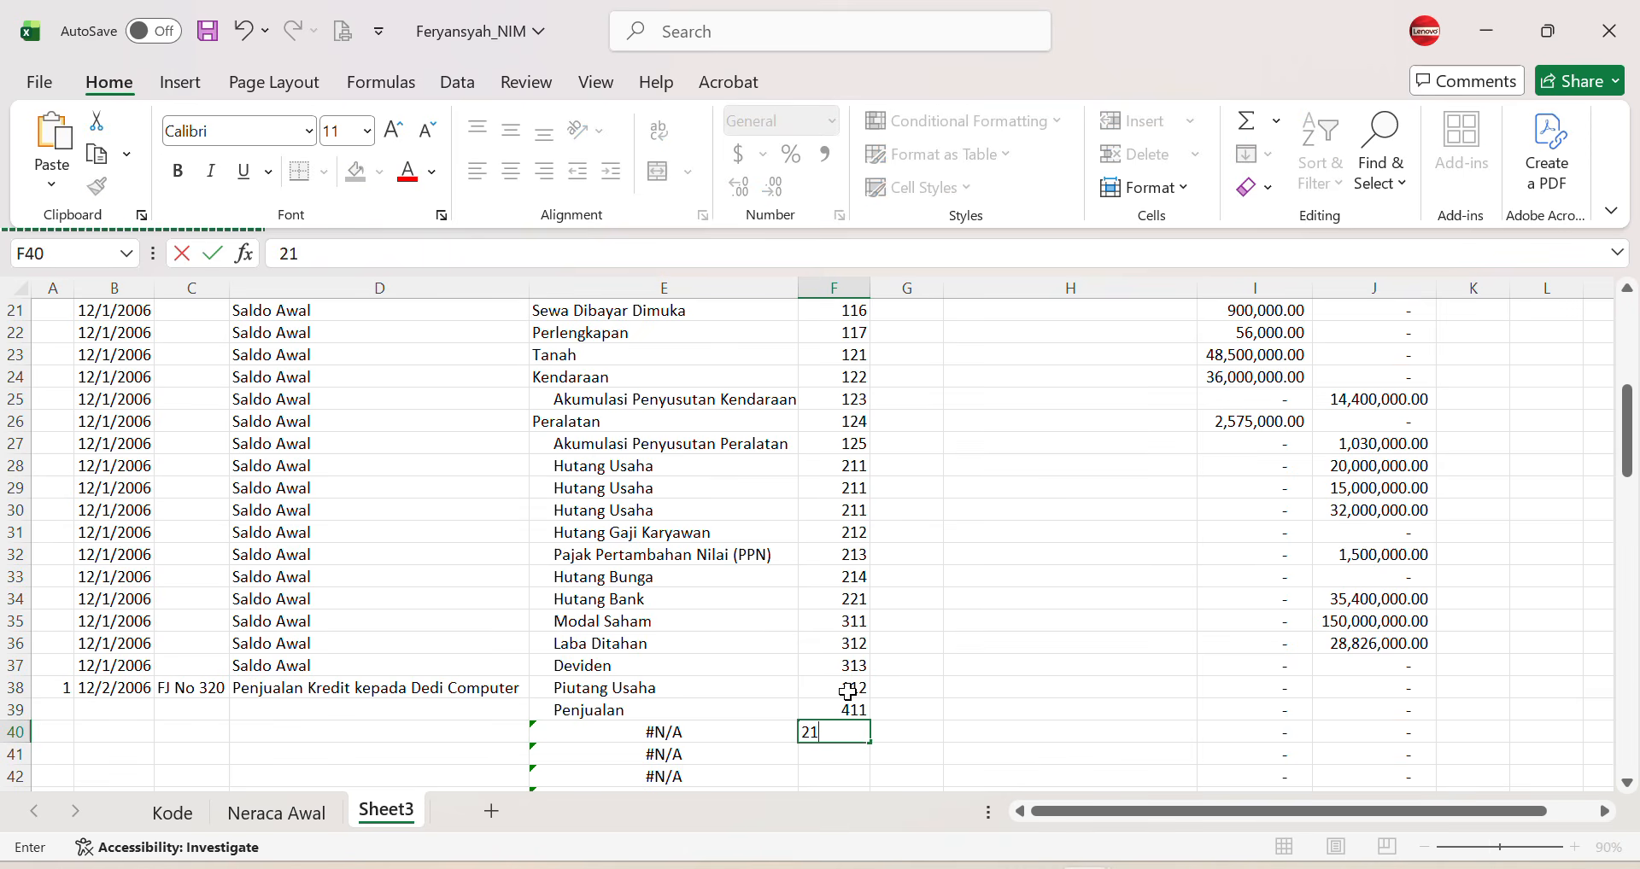
{"action": "type", "text": "3"}
{"action": "key", "text": "Left"}
{"action": "key", "text": "Left"}
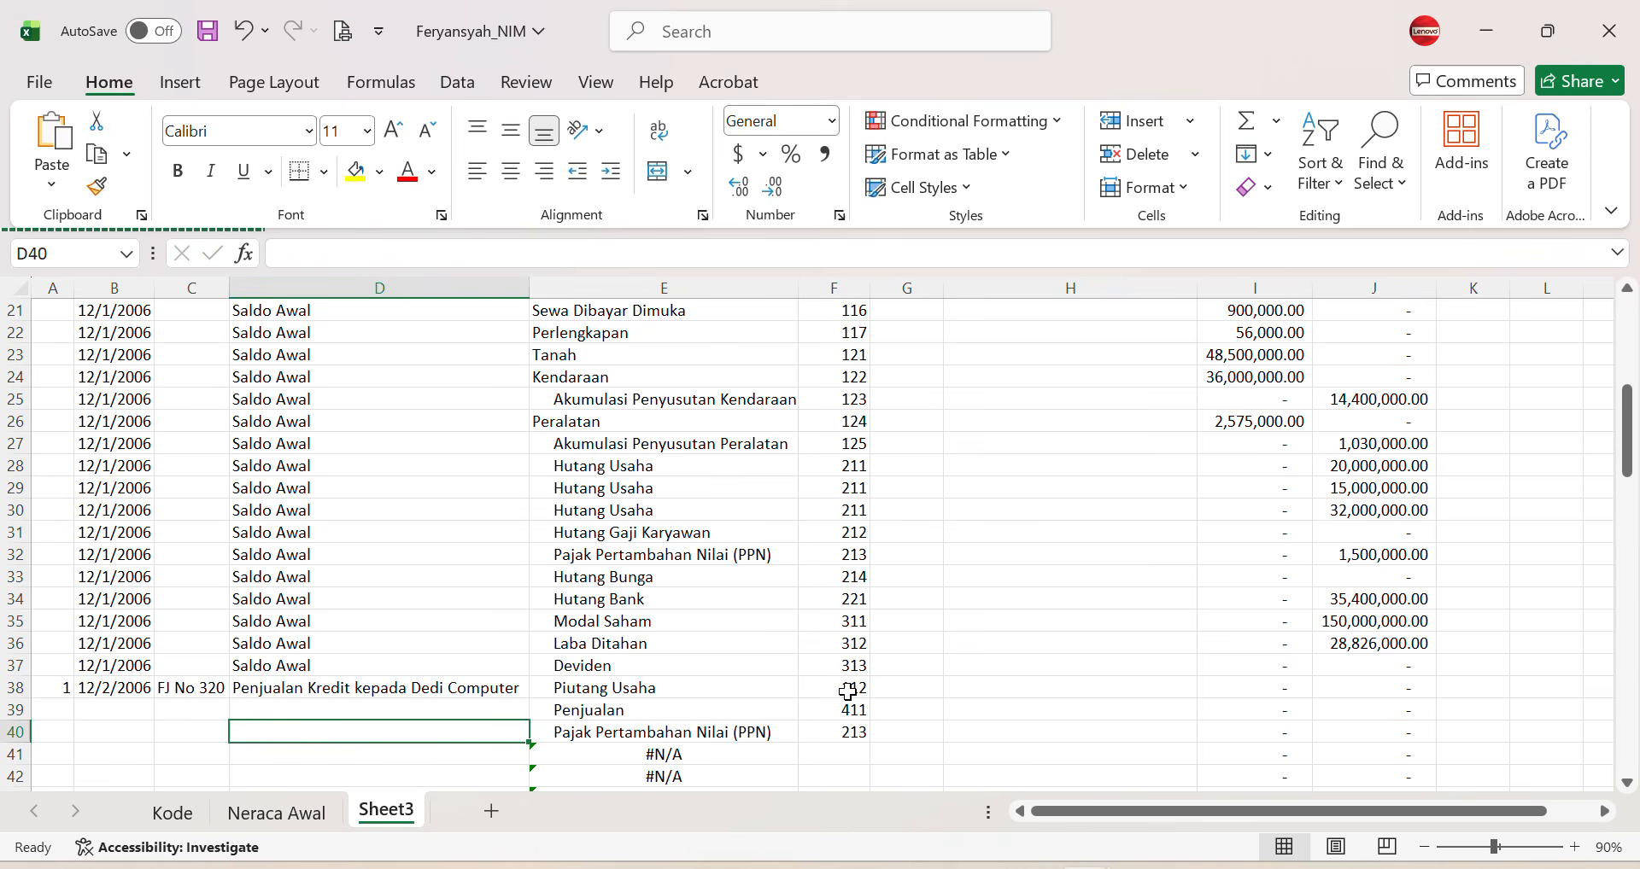
{"action": "key", "text": "Right"}
{"action": "key", "text": "Down"}
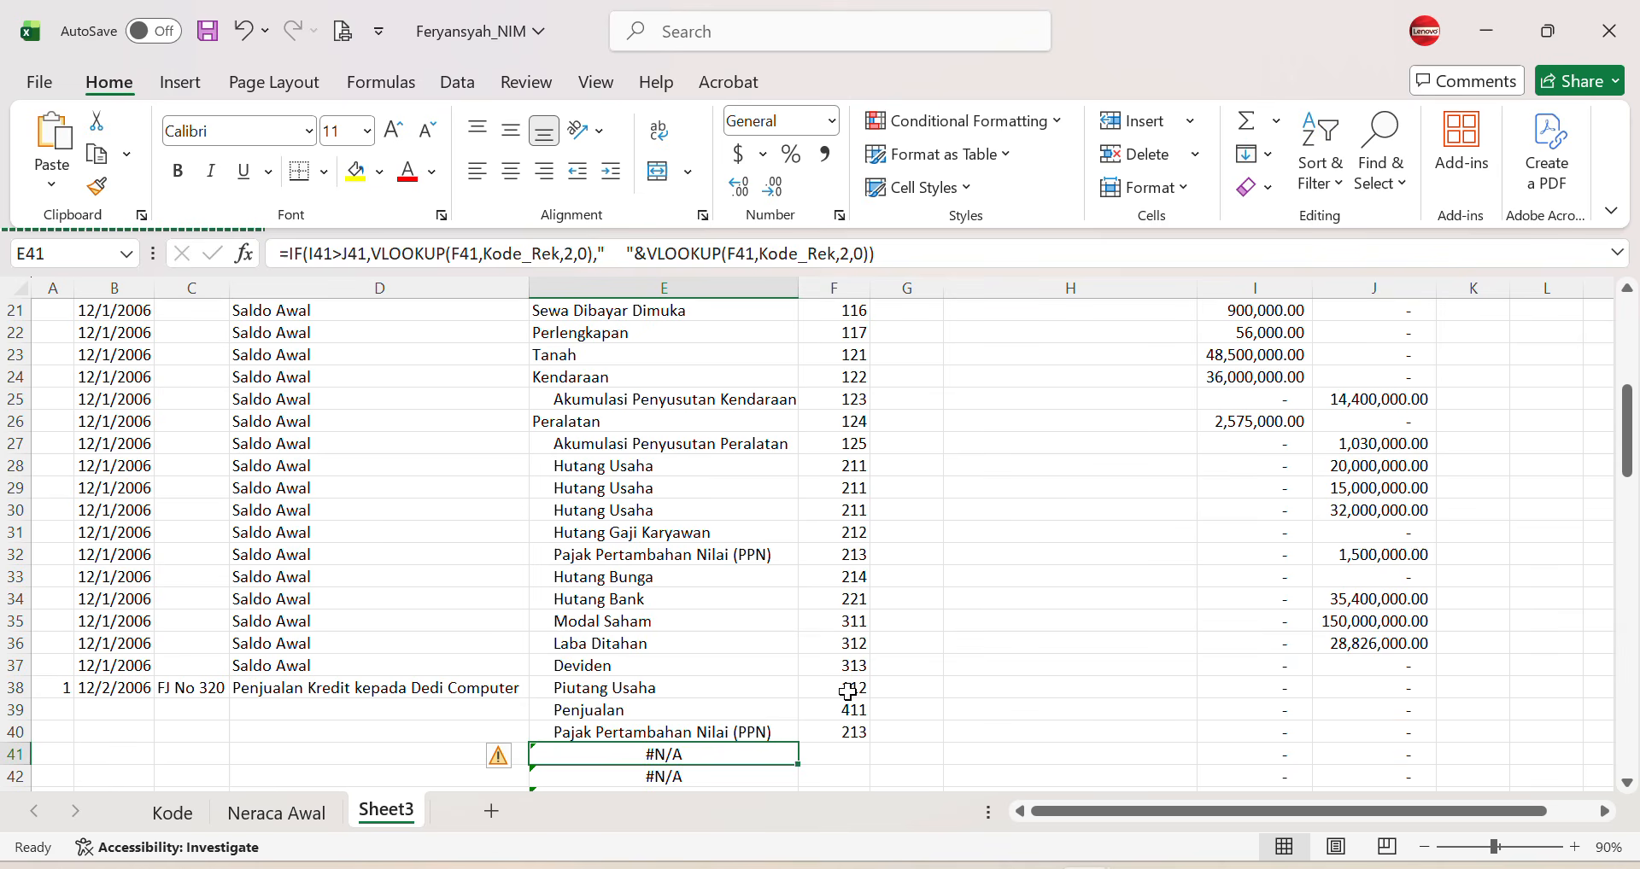
Step: Enter account code 511 in F41 for the cost of goods sold line
{"action": "key", "text": "Right"}
{"action": "key", "text": "Down"}
{"action": "key", "text": "Down"}
{"action": "key", "text": "Down"}
{"action": "key", "text": "Down"}
{"action": "key", "text": "Down"}
{"action": "key", "text": "Down"}
{"action": "key", "text": "Down"}
{"action": "key", "text": "Up"}
{"action": "key", "text": "Up"}
{"action": "key", "text": "Up"}
{"action": "key", "text": "Up"}
{"action": "key", "text": "Up"}
{"action": "key", "text": "Up"}
{"action": "key", "text": "Up"}
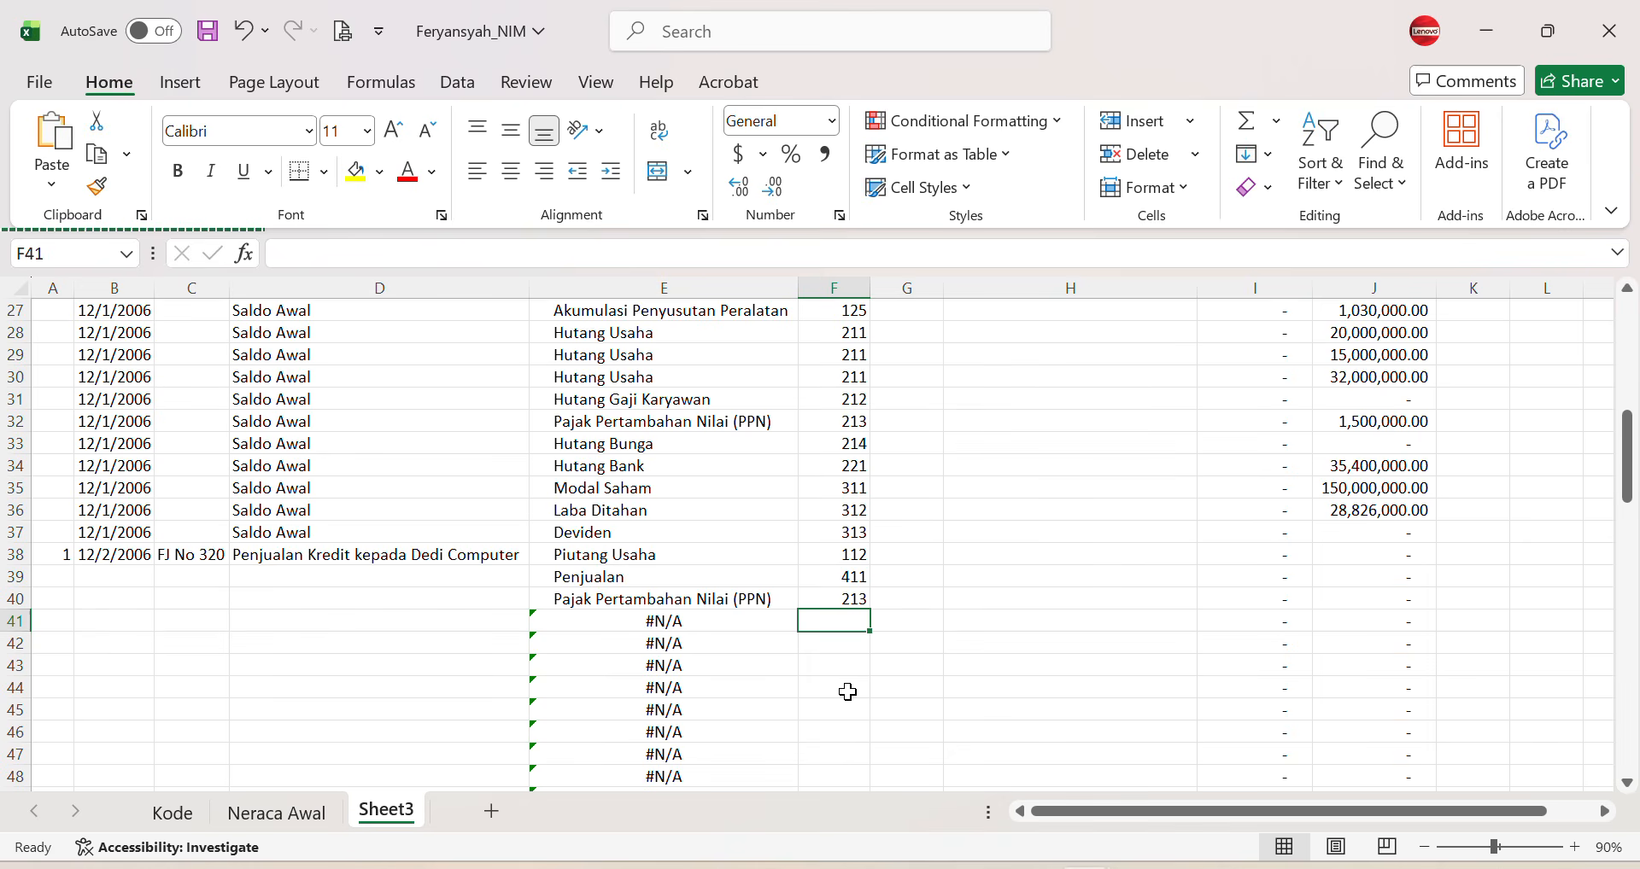
{"action": "type", "text": "511"}
{"action": "key", "text": "Return"}
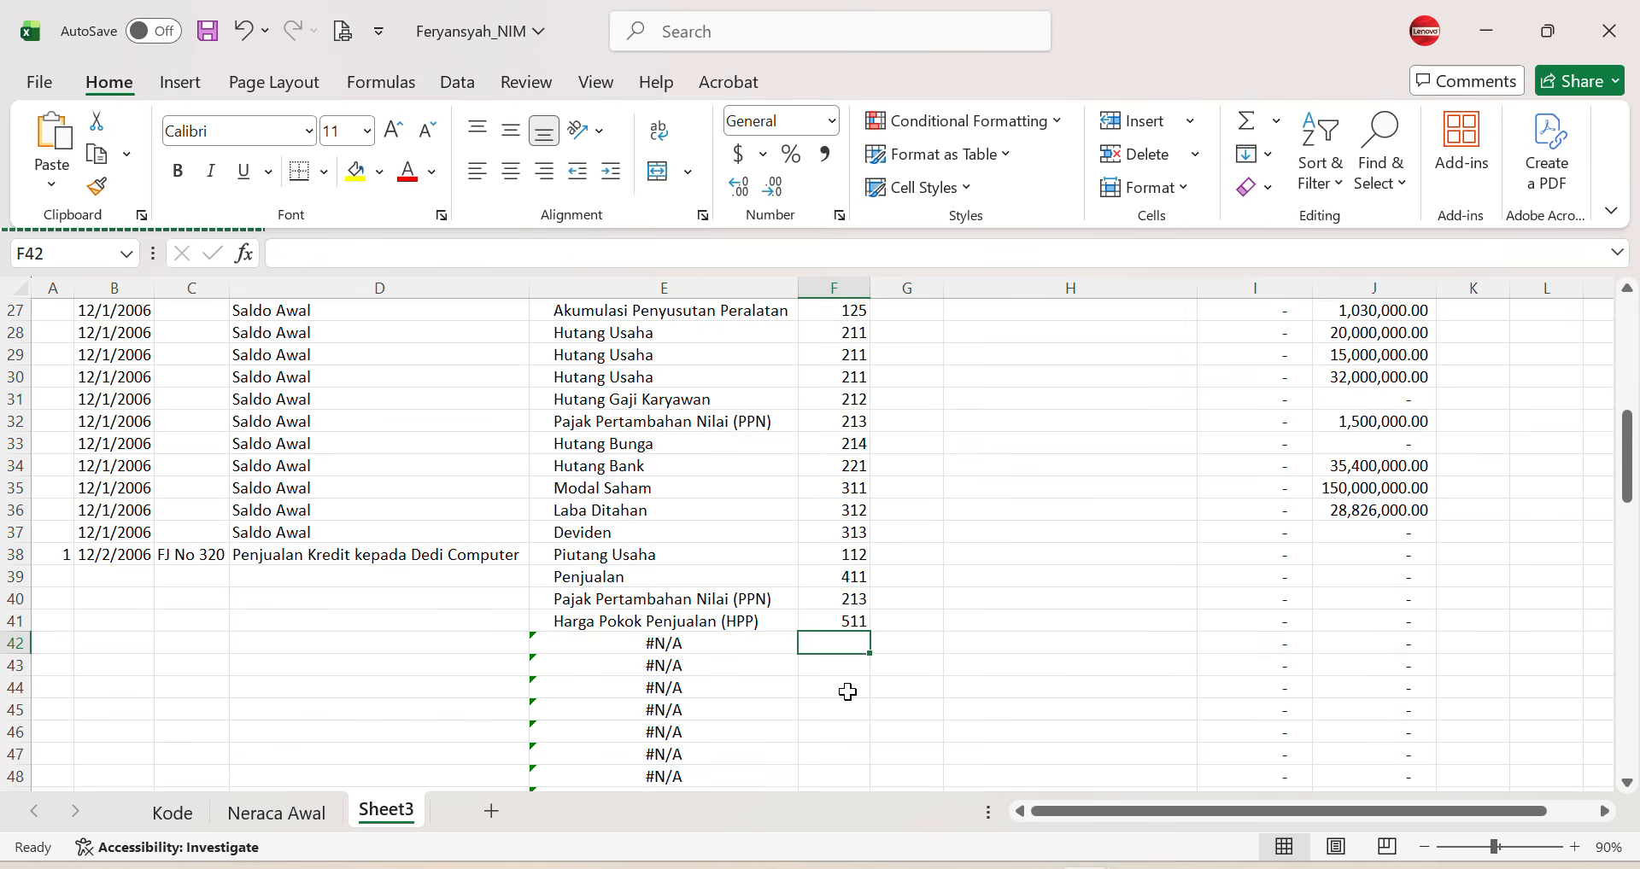
Step: Enter account code 114 in F42, F43 and F44 for the three inventory lines
{"action": "type", "text": "114"}
{"action": "key", "text": "Return"}
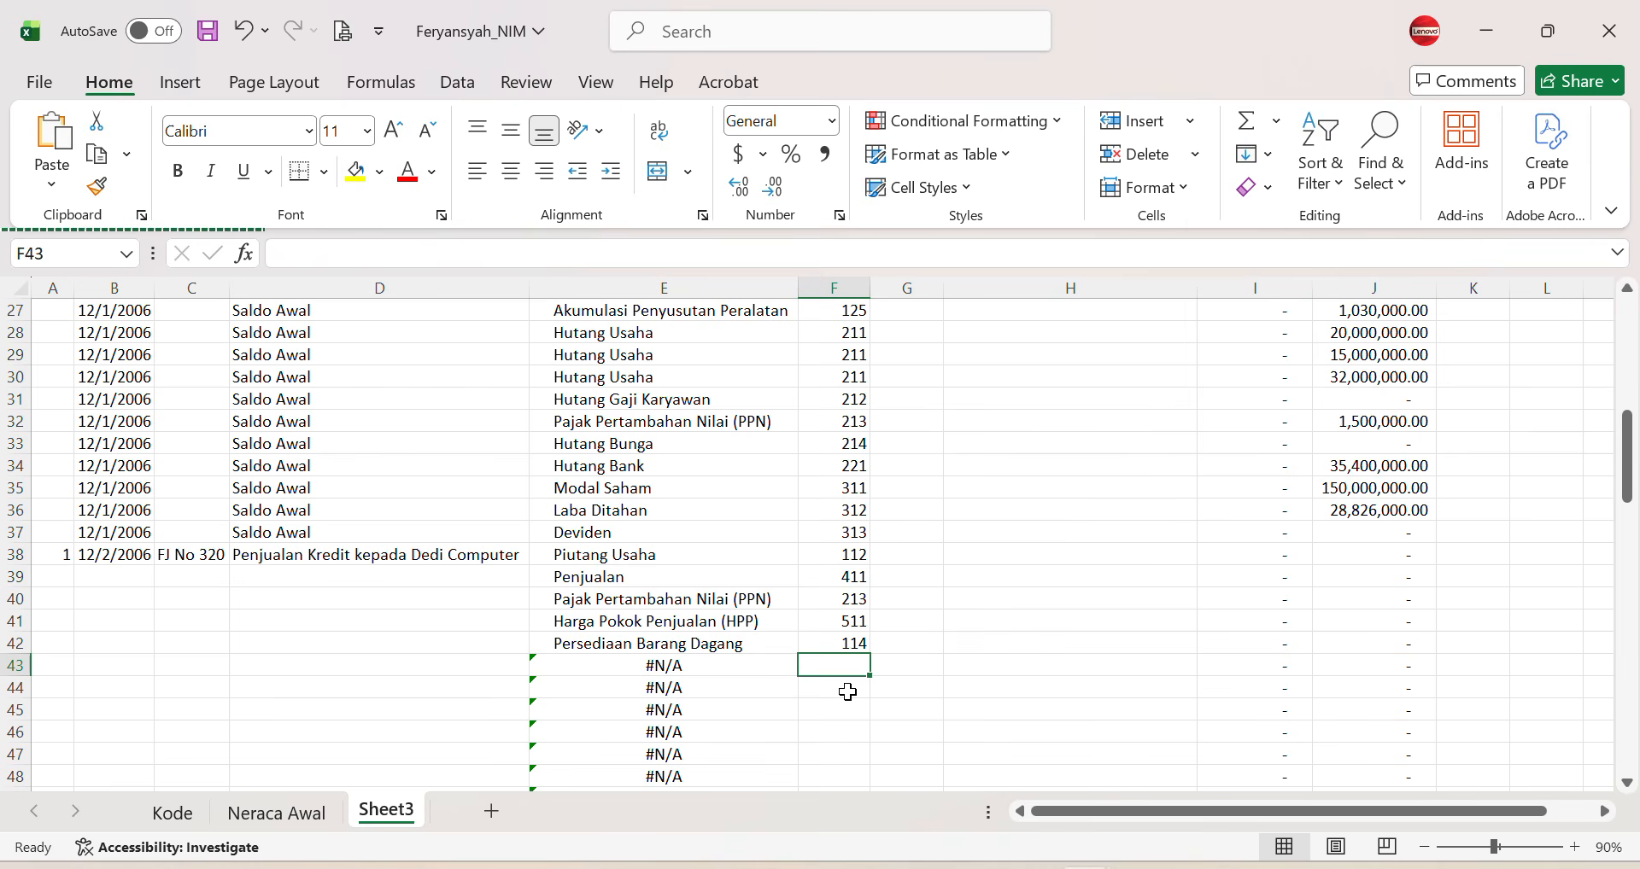
{"action": "type", "text": "114"}
{"action": "key", "text": "Return"}
{"action": "type", "text": "114"}
{"action": "key", "text": "Return"}
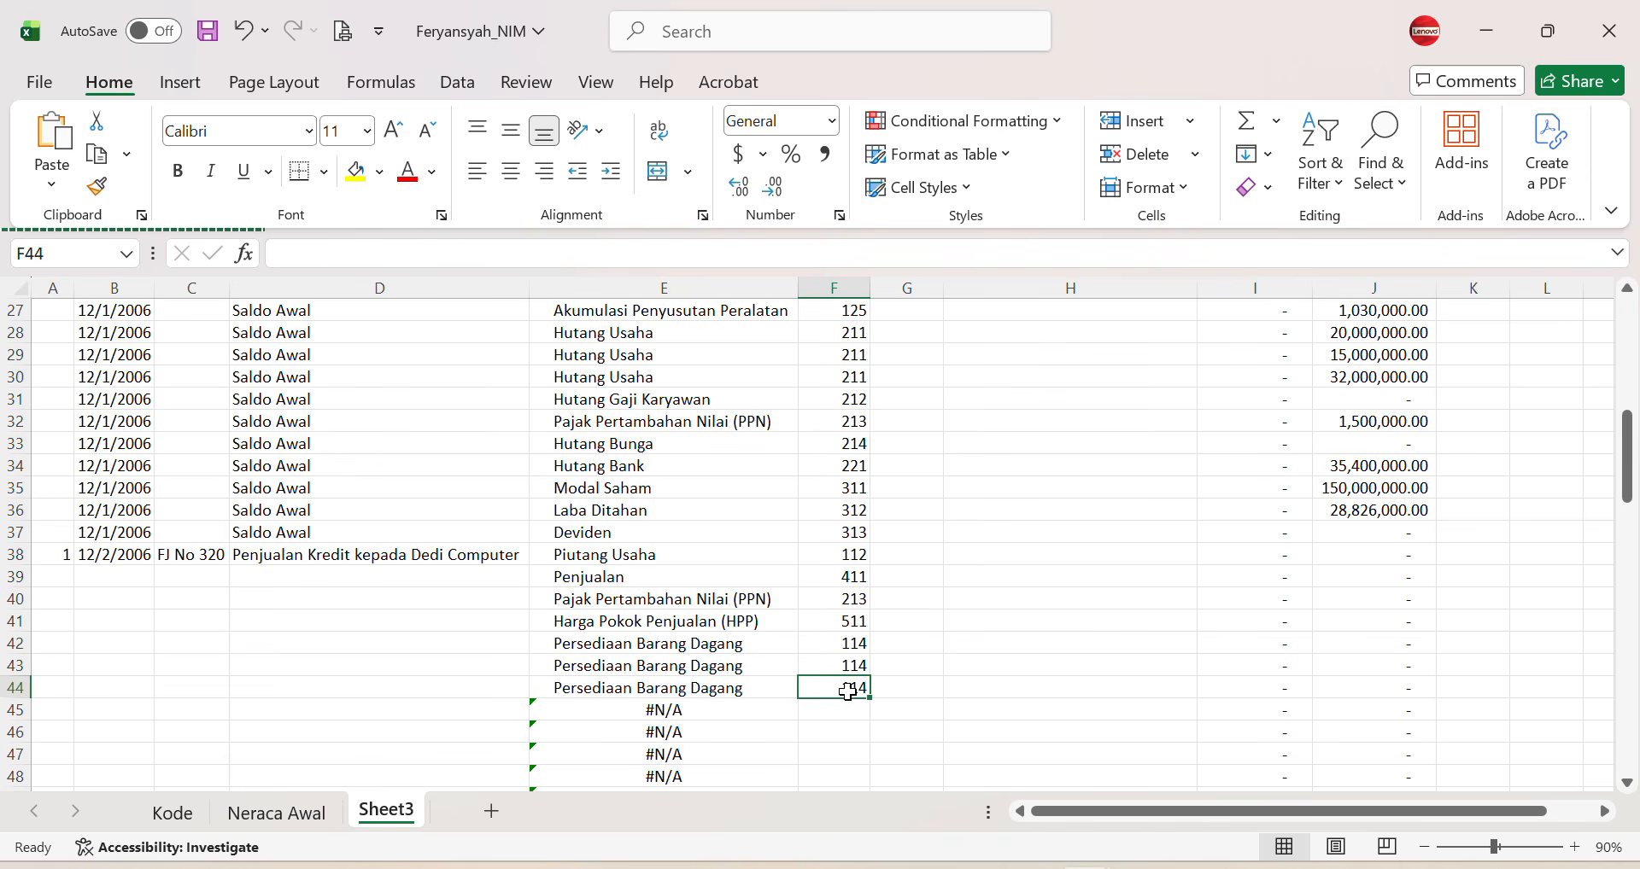
Step: Enter customer code C02 in G38 as the helper code for the Piutang Usaha line
{"action": "key", "text": "Up"}
{"action": "key", "text": "Up"}
{"action": "key", "text": "Up"}
{"action": "key", "text": "Up"}
{"action": "key", "text": "Up"}
{"action": "key", "text": "Up"}
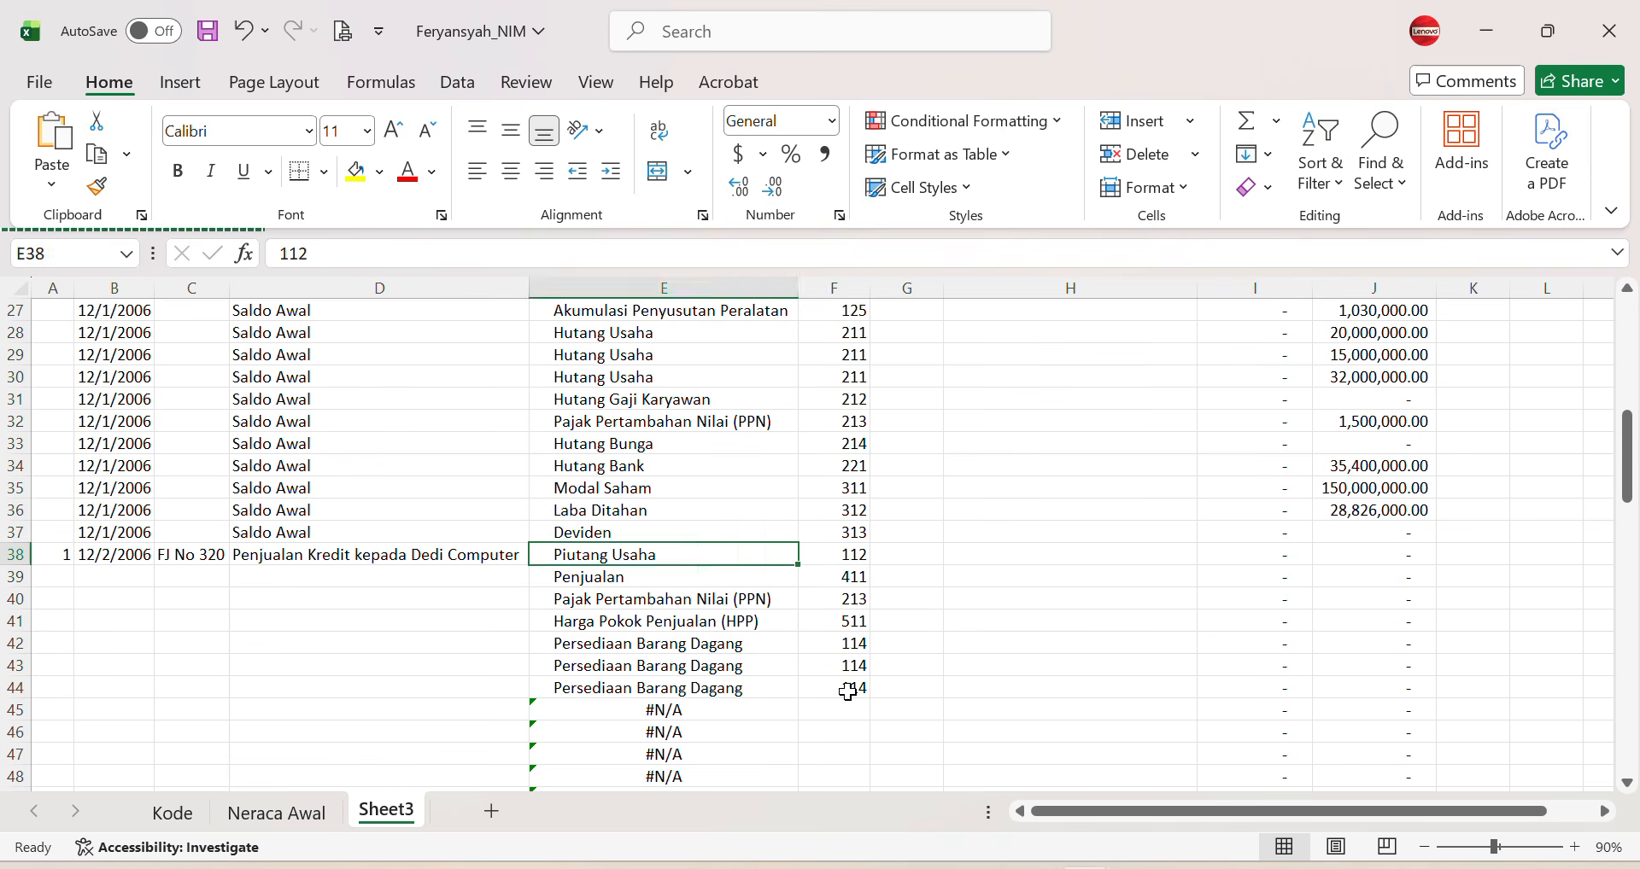
{"action": "key", "text": "Right"}
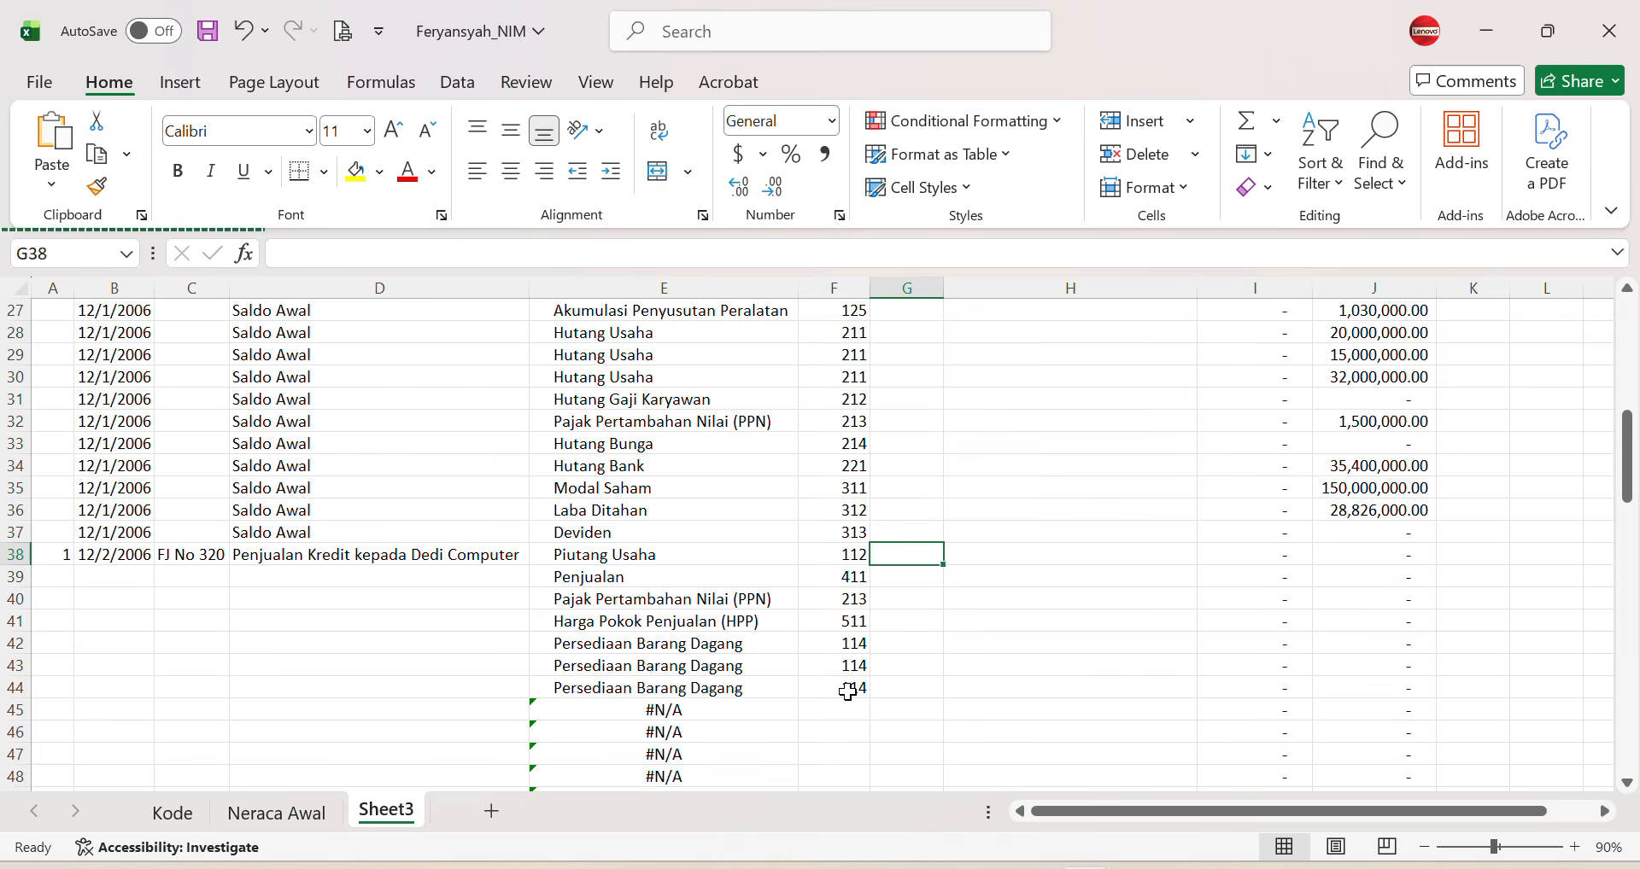
{"action": "type", "text": "c02"}
{"action": "key", "text": "Right"}
{"action": "key", "text": "Left"}
{"action": "type", "text": "C0"}
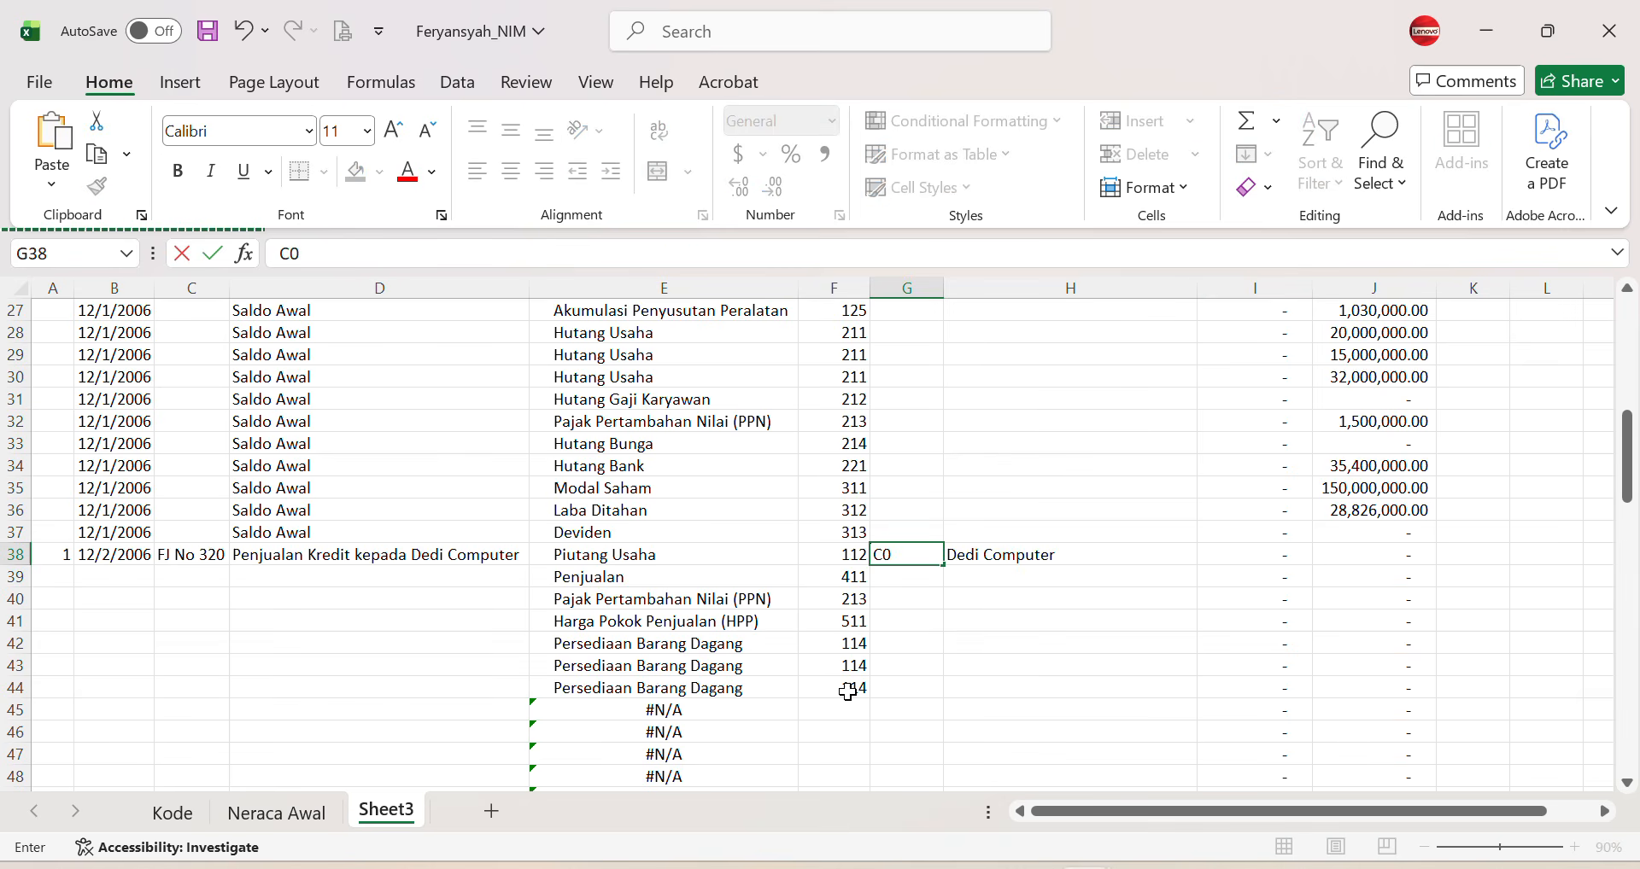
{"action": "type", "text": "2"}
{"action": "key", "text": "Right"}
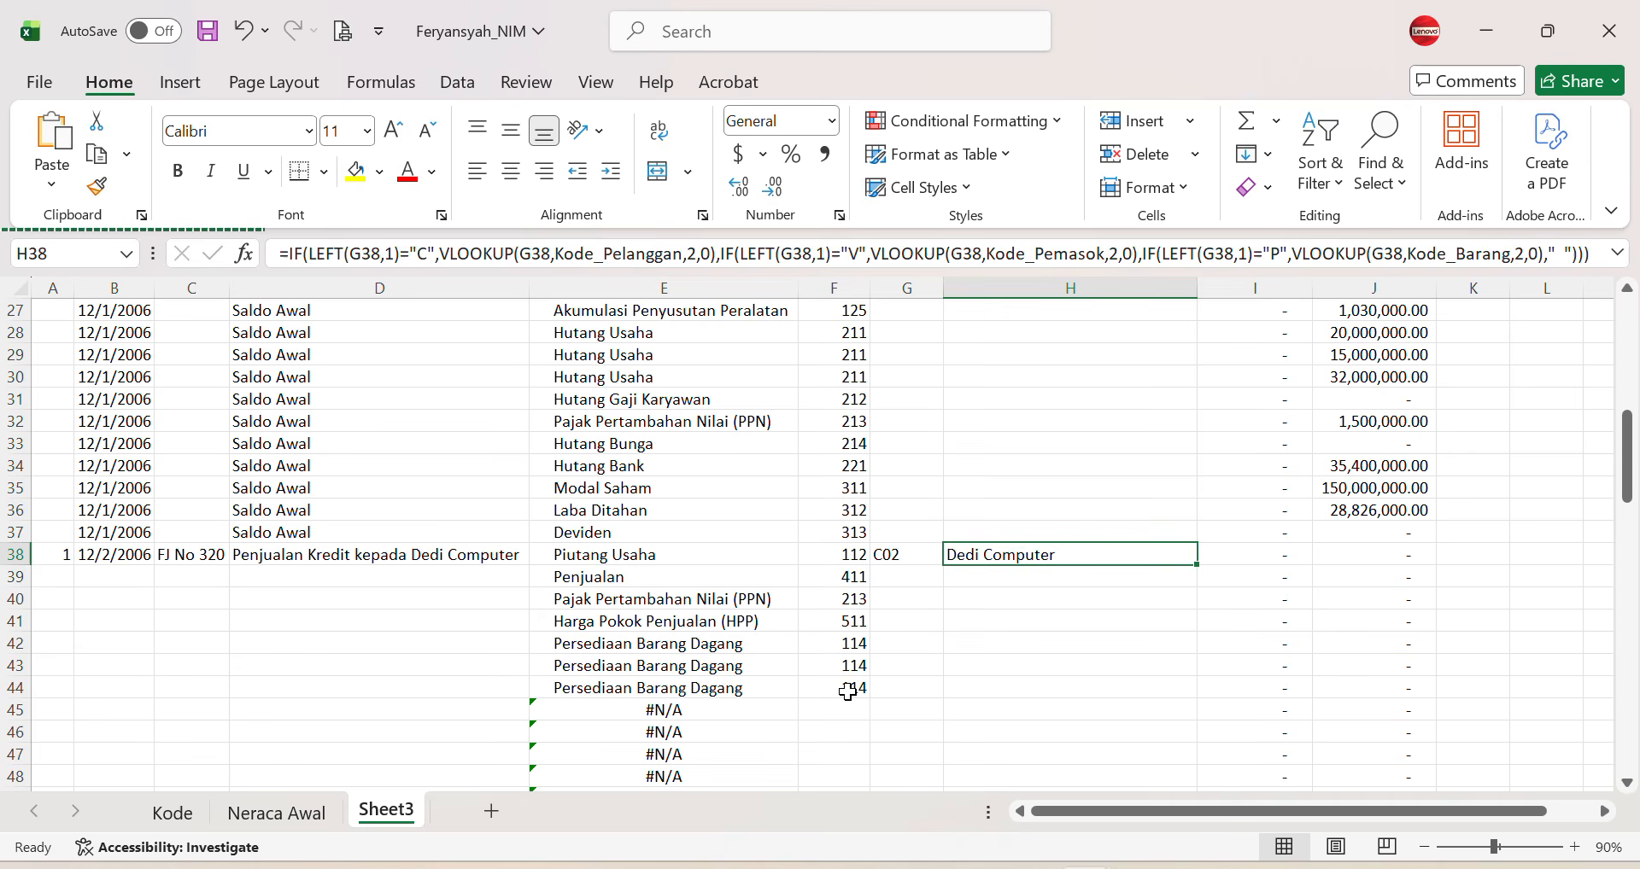
Step: Enter 10250000 as the credit amount of the Penjualan line in J39
{"action": "key", "text": "Right"}
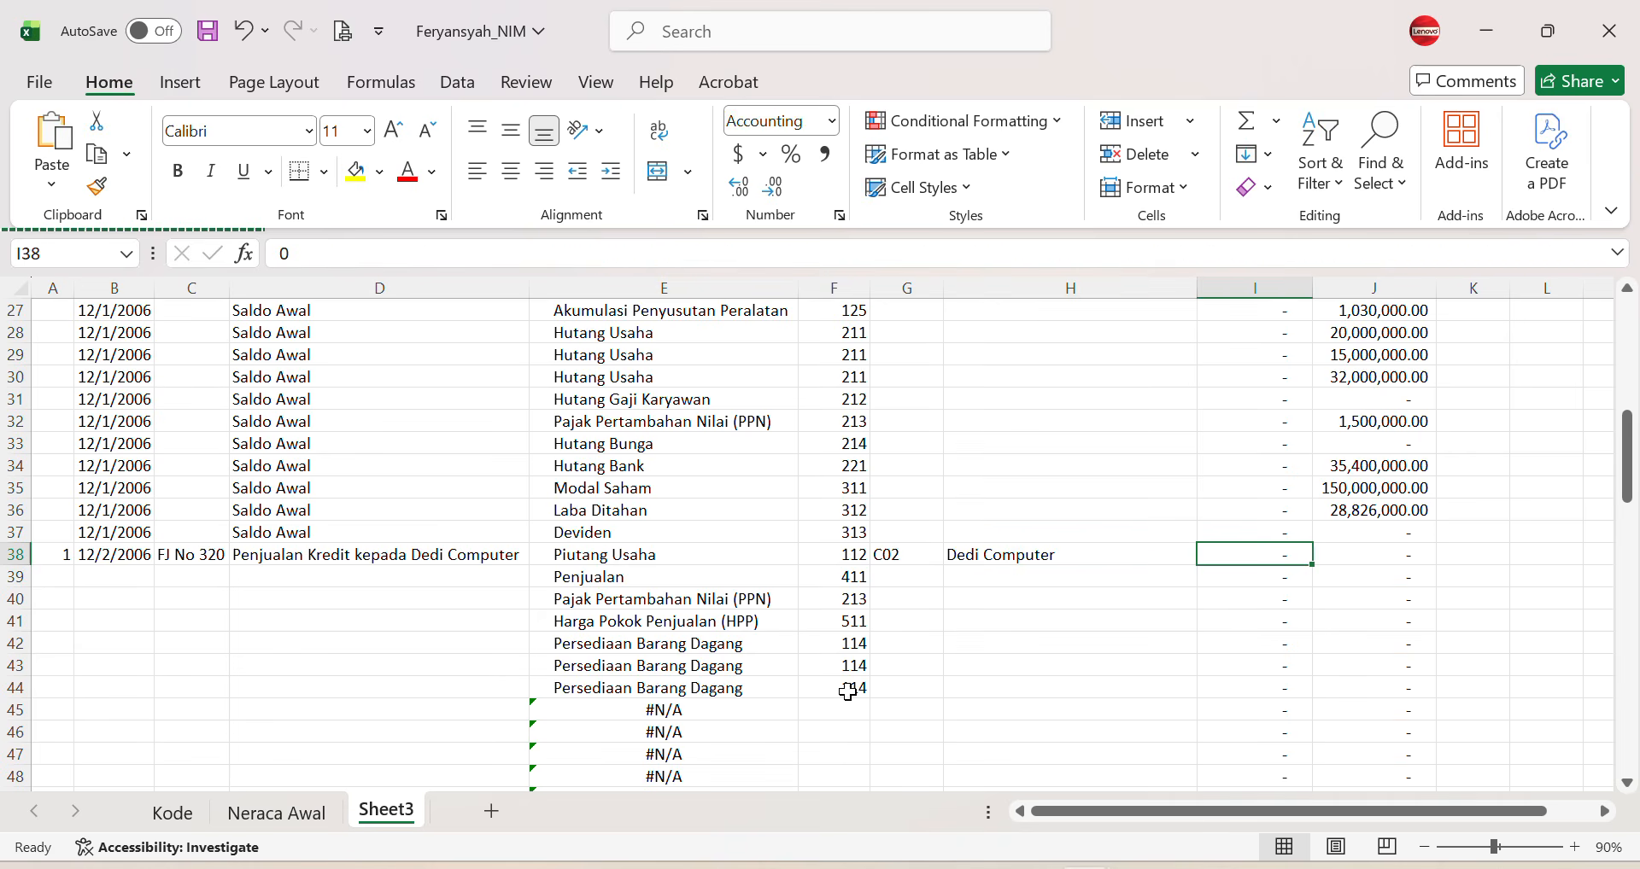
{"action": "key", "text": "Left"}
{"action": "key", "text": "Right"}
{"action": "key", "text": "Right"}
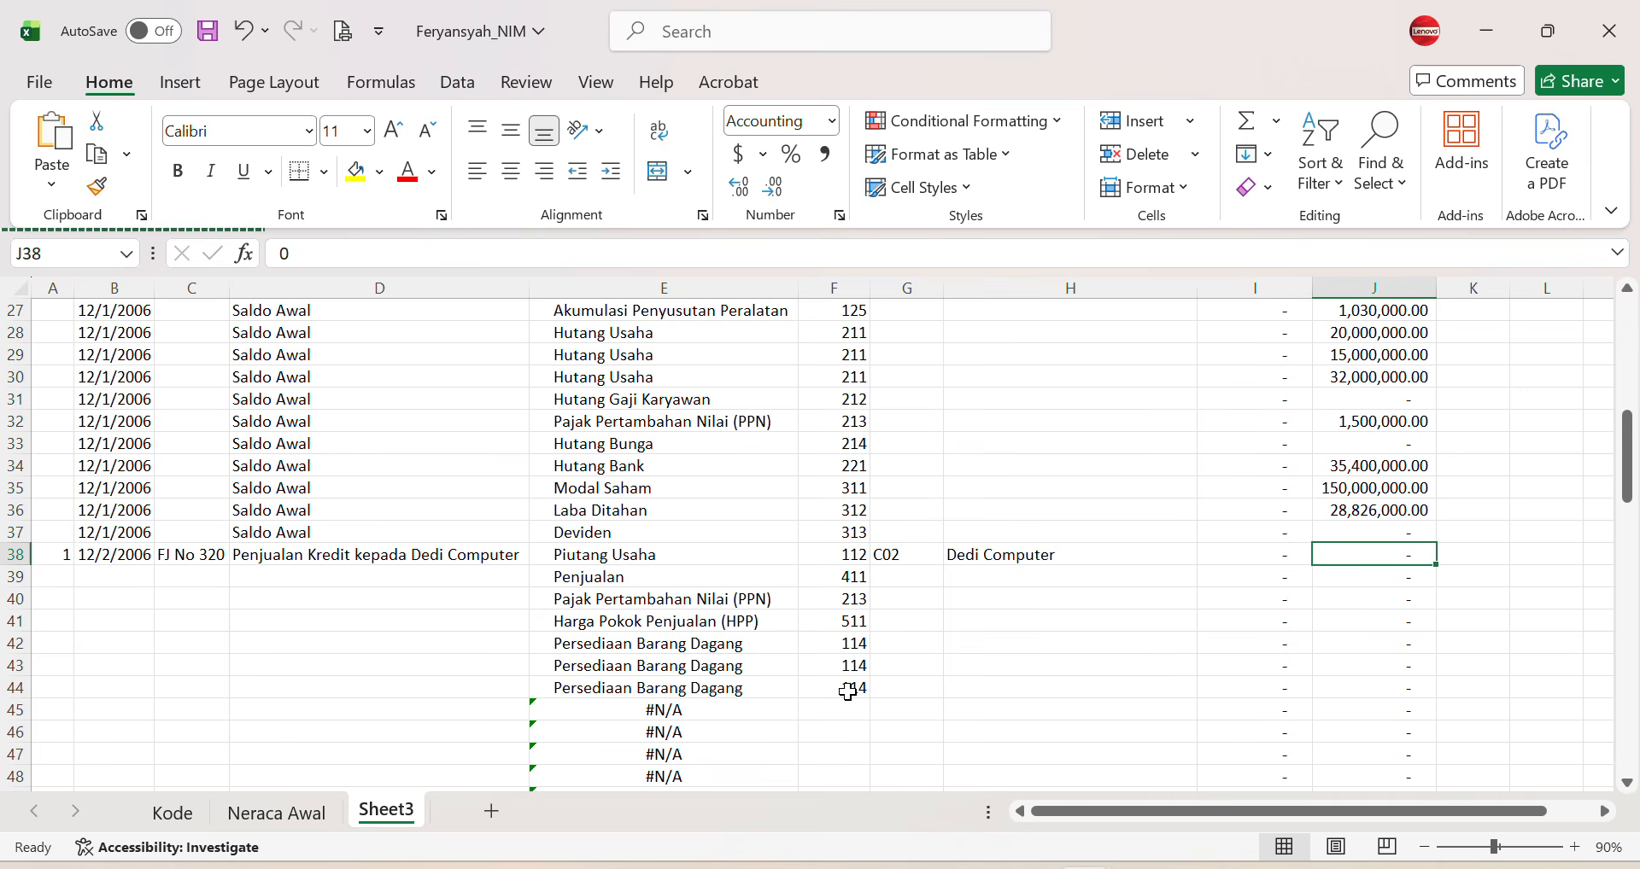
{"action": "key", "text": "Down"}
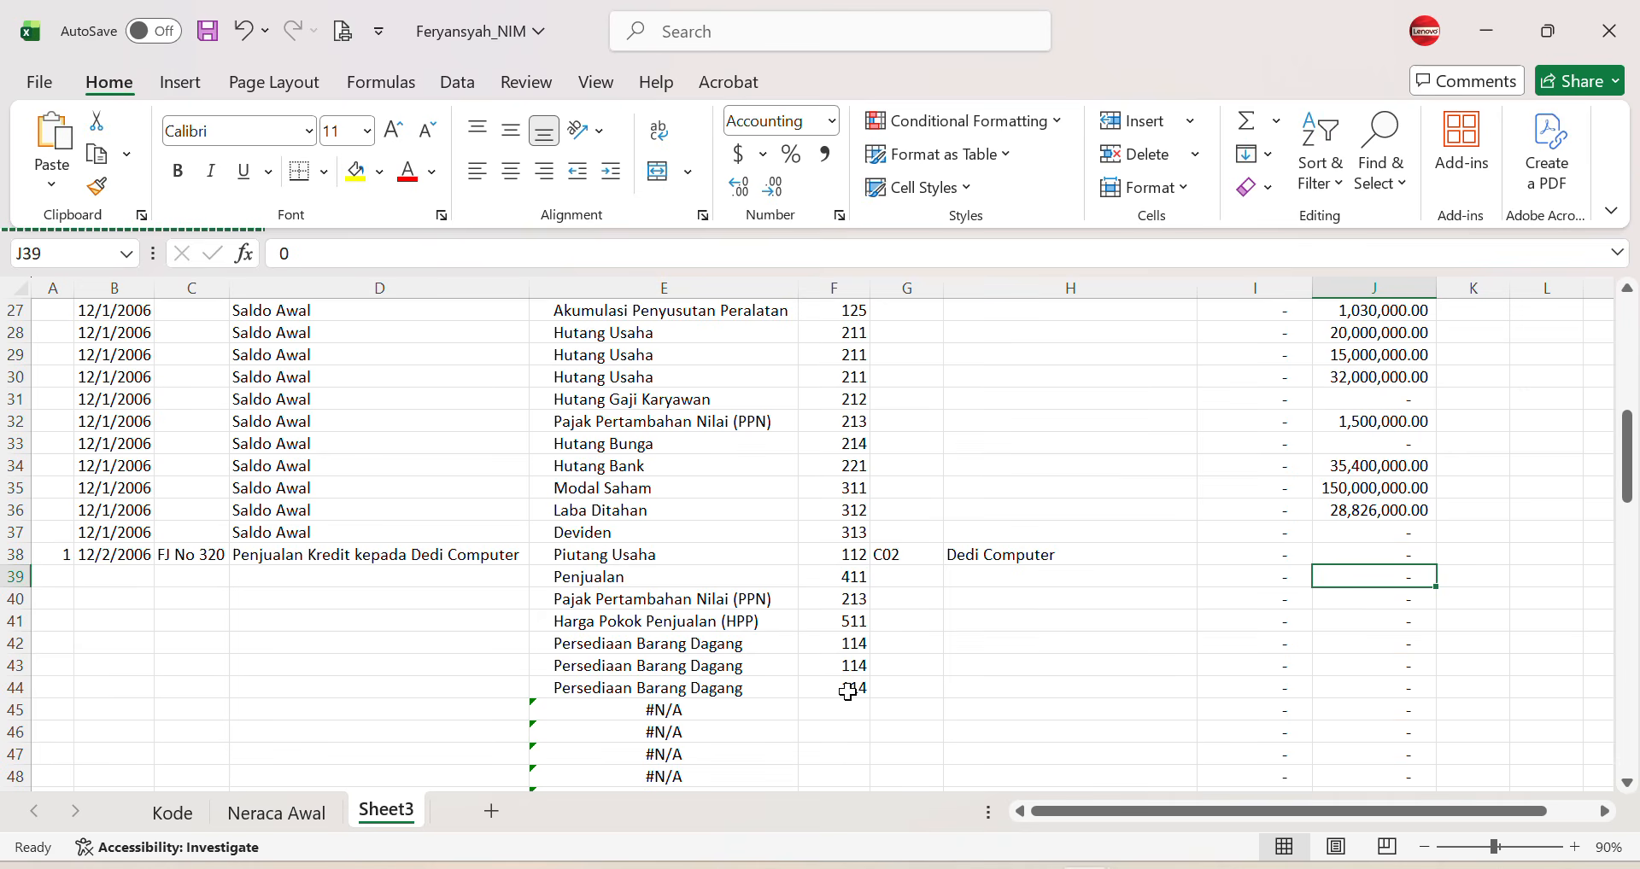
{"action": "type", "text": "10250"}
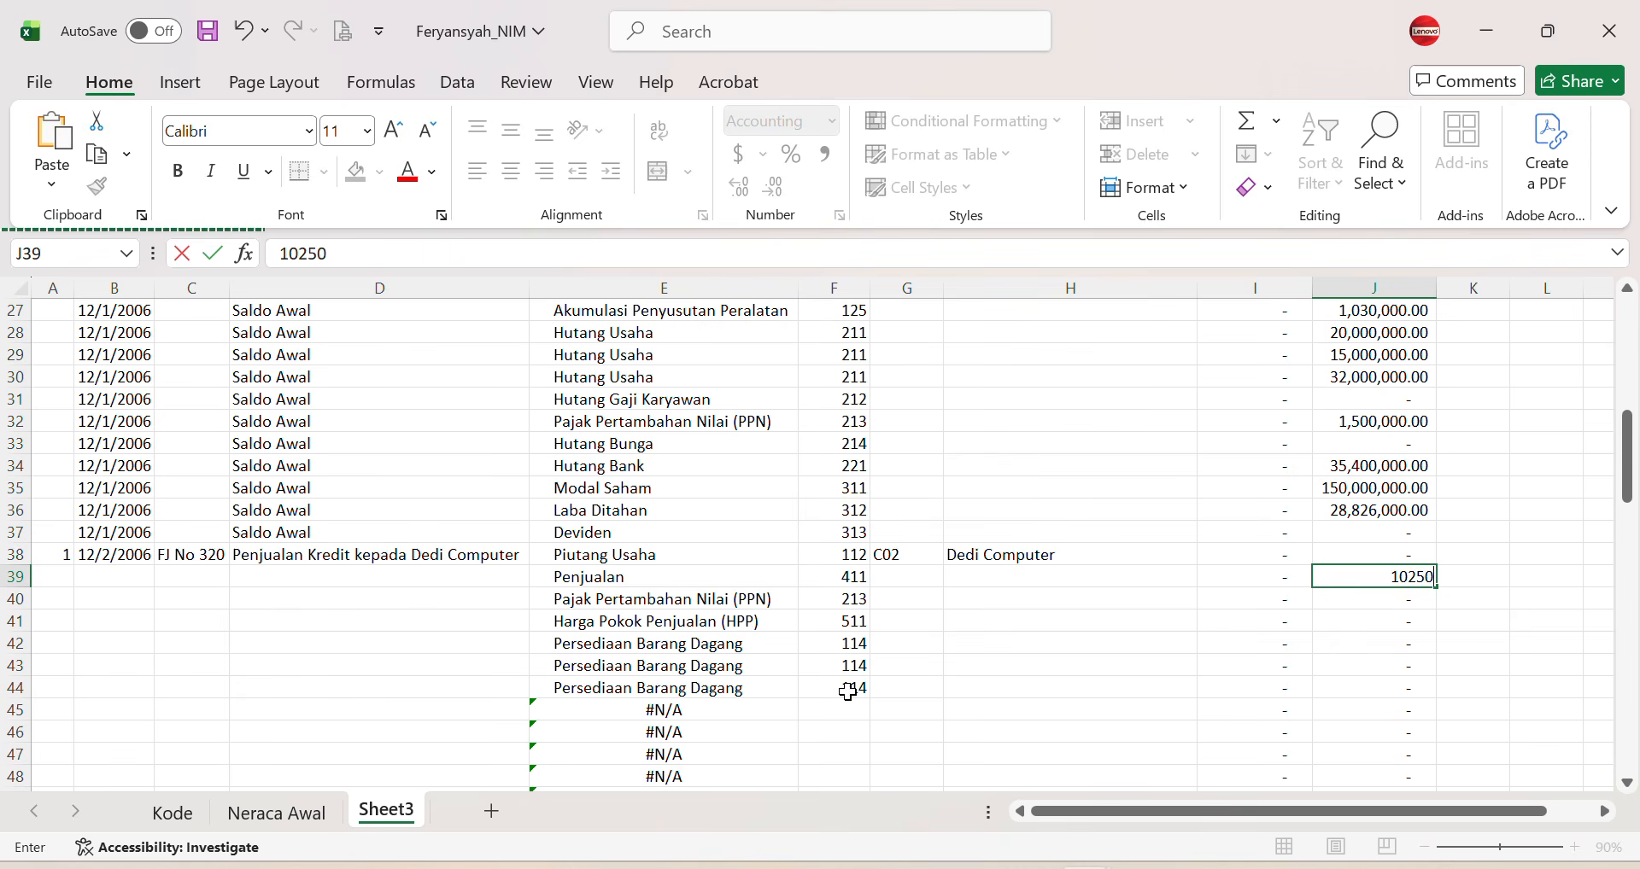
{"action": "key", "text": "alt+Tab"}
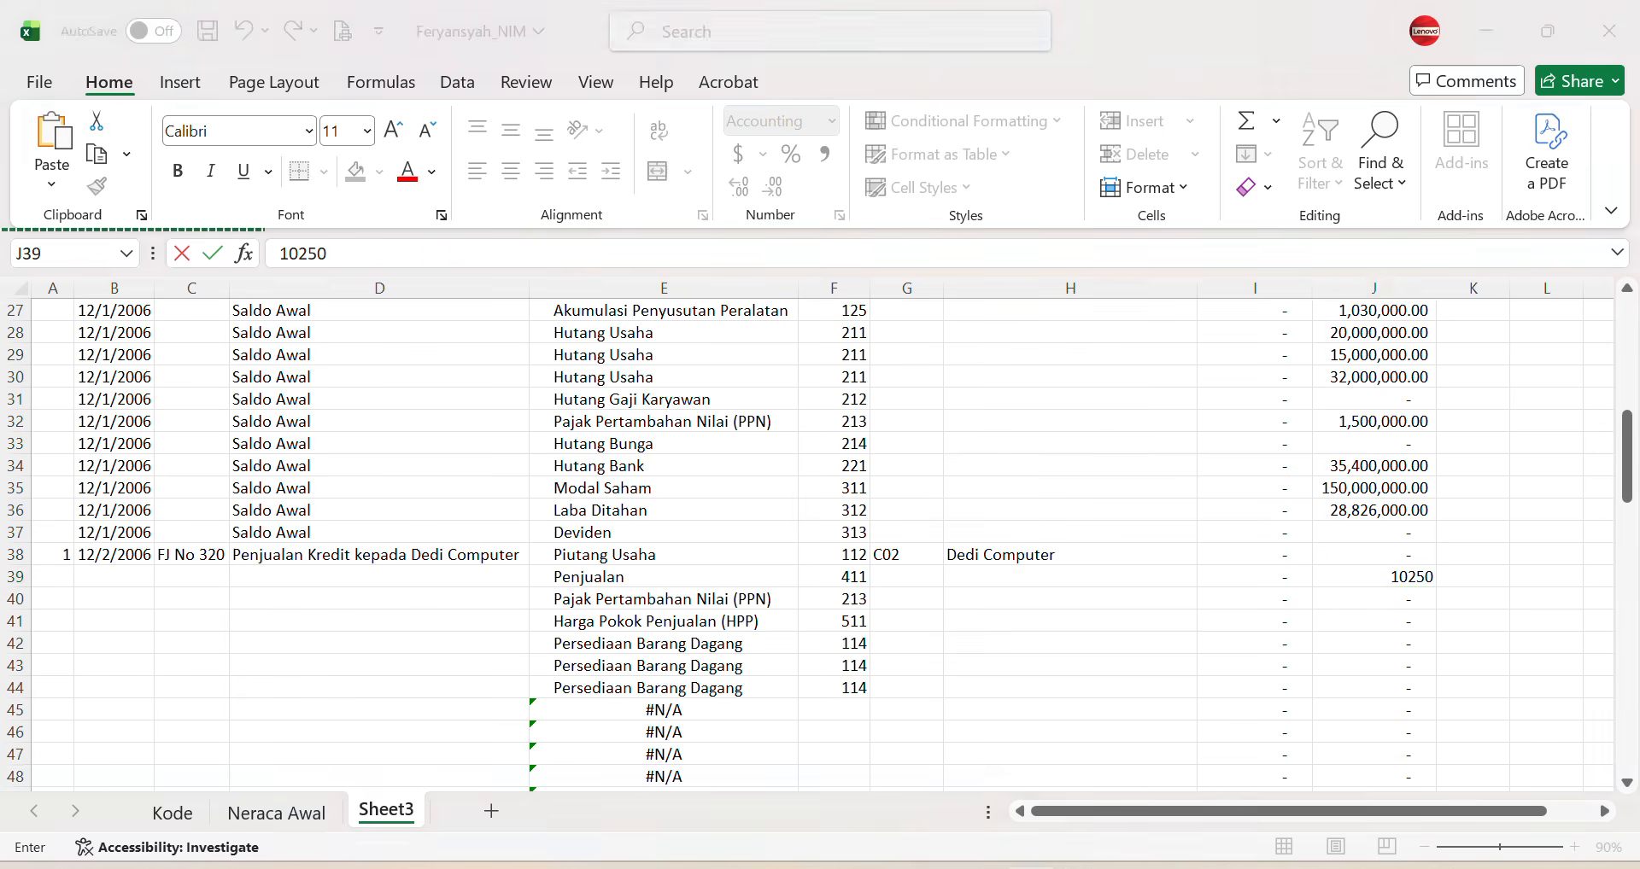
{"action": "key", "text": "alt+Tab"}
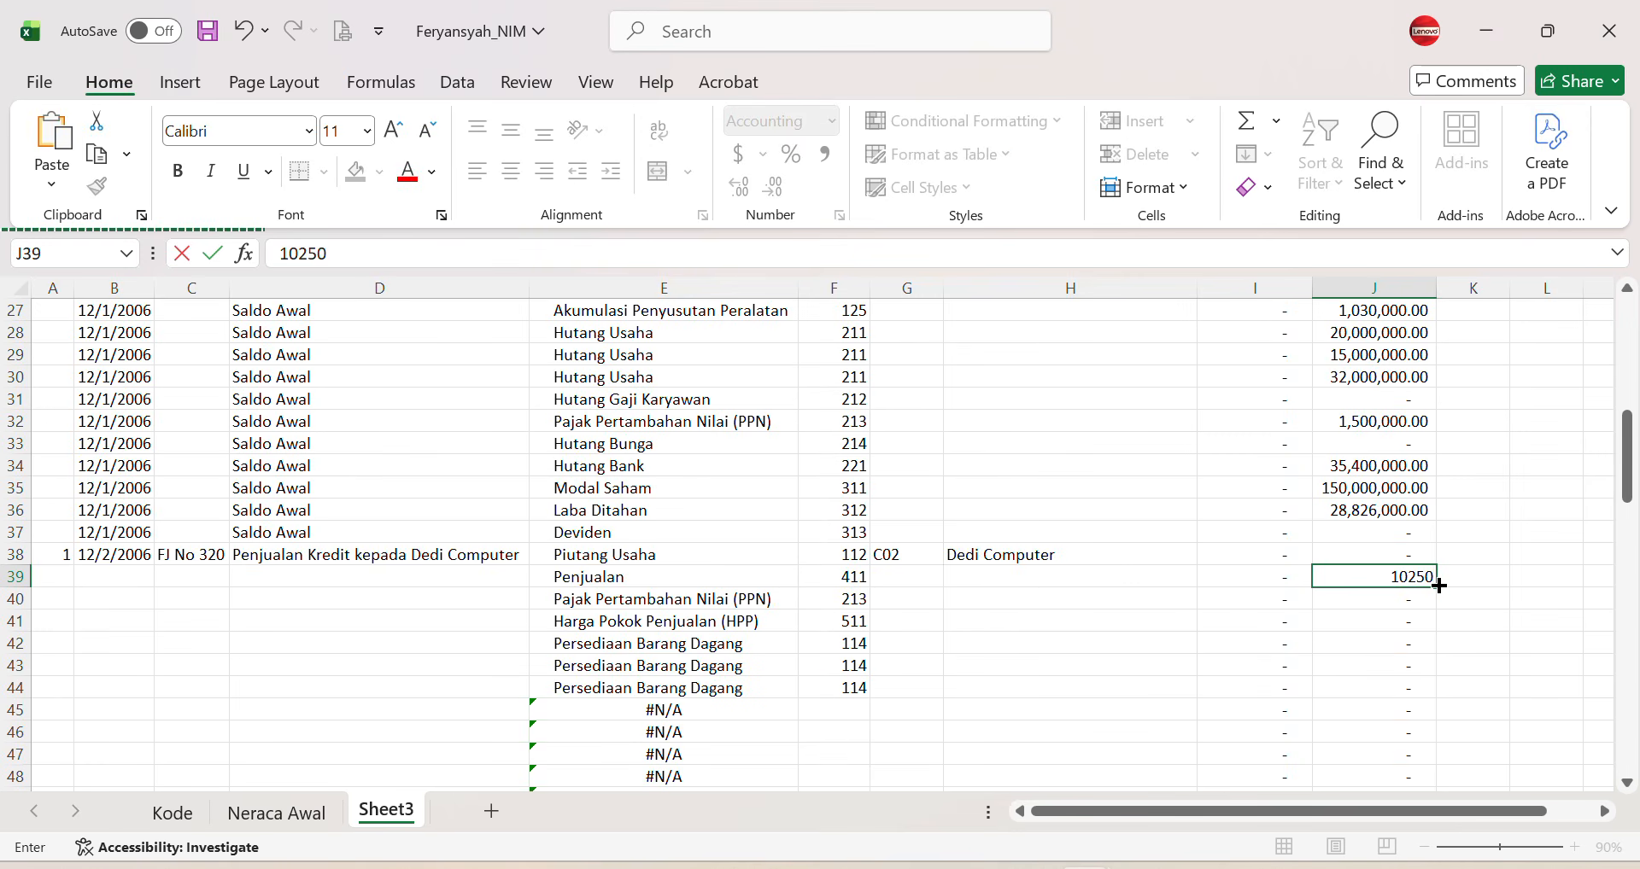
{"action": "type", "text": "000"}
{"action": "key", "text": "Return"}
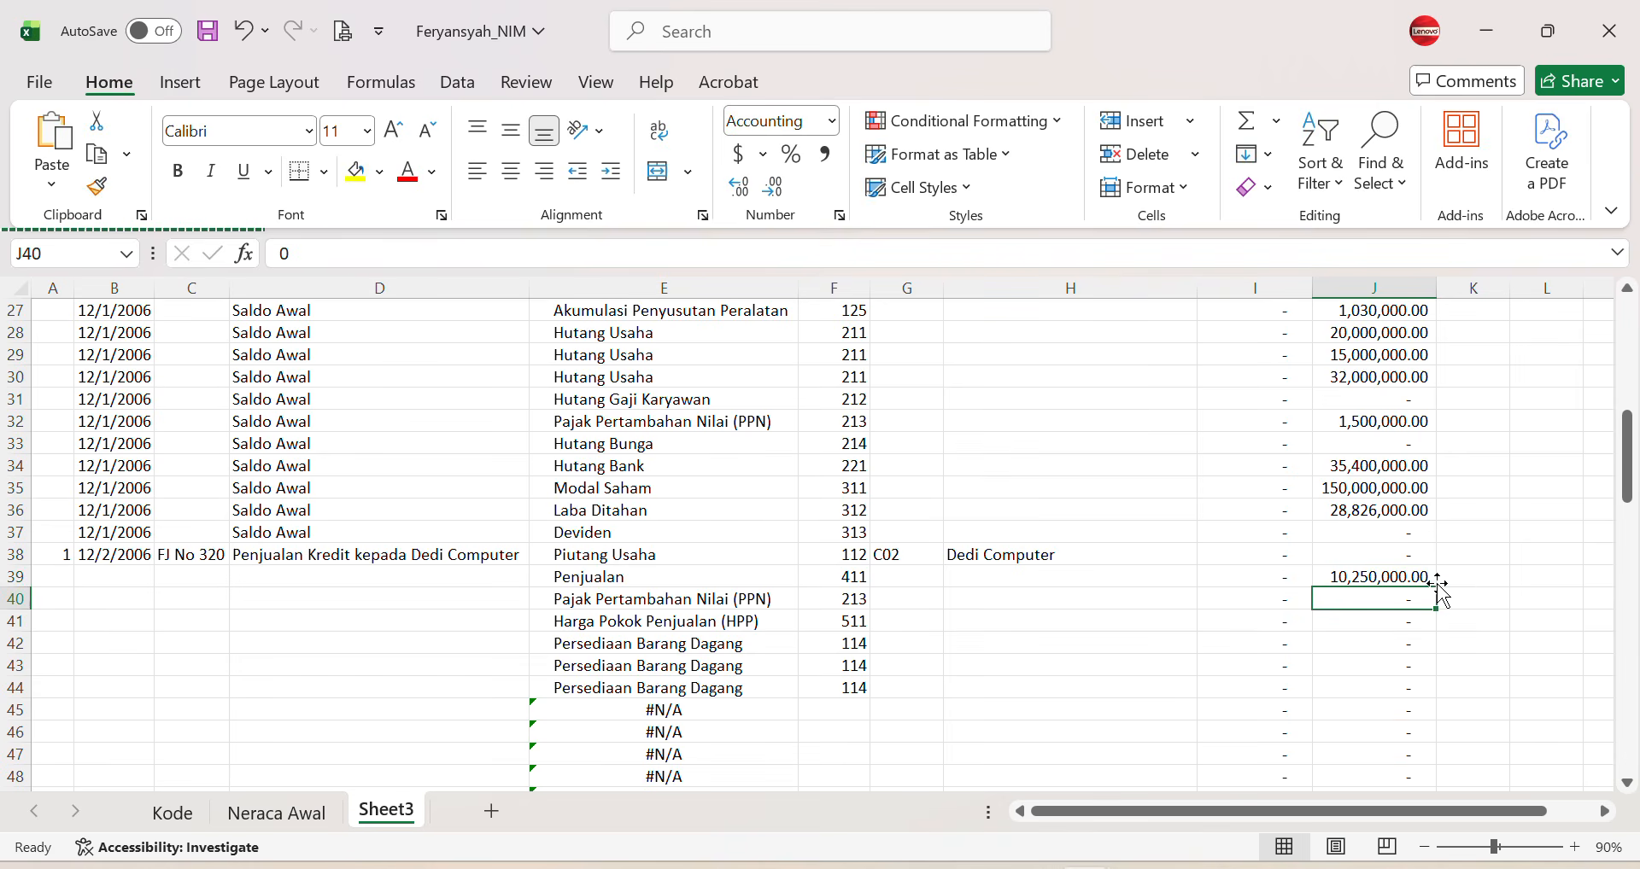
Step: Enter 1,025,000 as the credit amount of the Pajak Pertambahan Nilai (PPN) line in J40
{"action": "type", "text": "1,025,"}
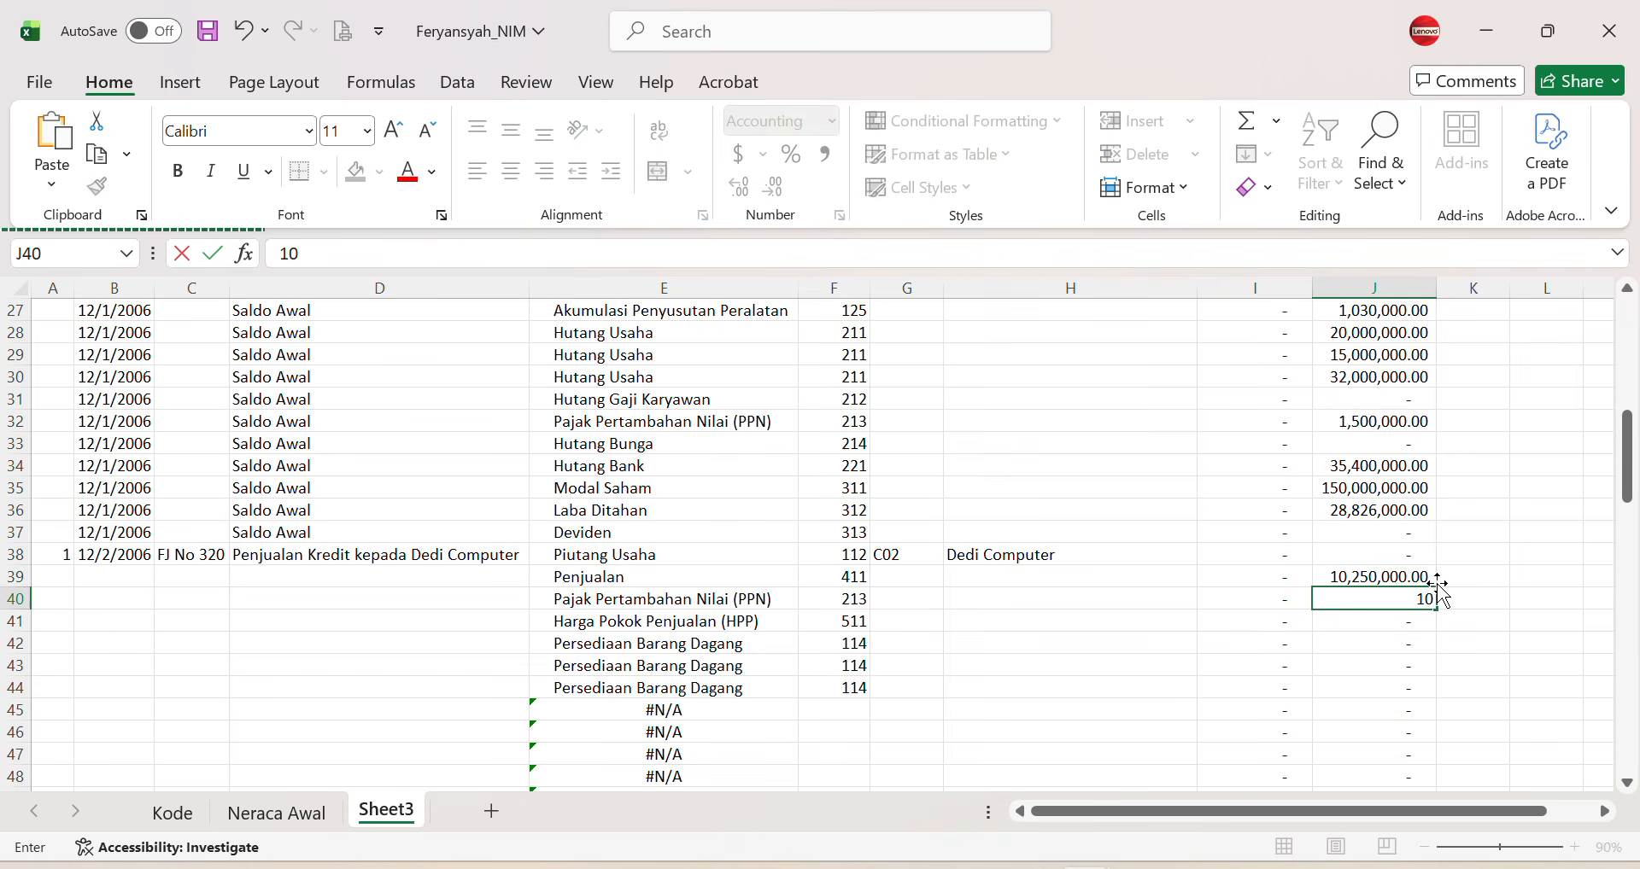
{"action": "type", "text": "000"}
{"action": "key", "text": "Return"}
Step: Enter =SUM(J39:J40) in I38 as the debit of the Piutang Usaha line and check it against the invoice total in the module PDF
{"action": "key", "text": "Up"}
{"action": "key", "text": "Up"}
{"action": "key", "text": "Up"}
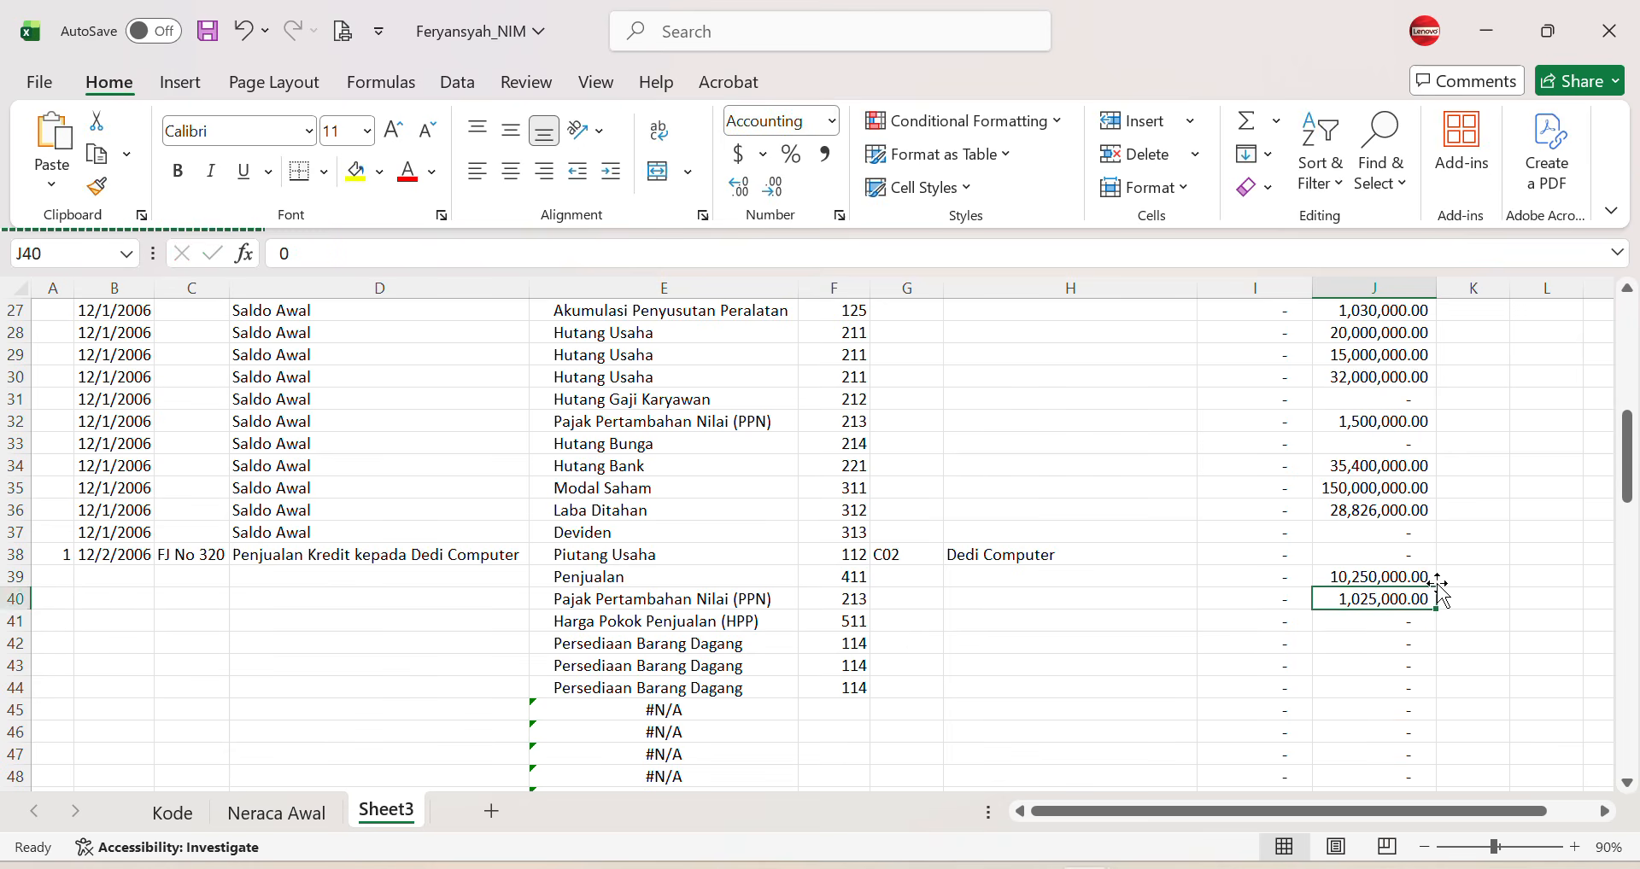
{"action": "key", "text": "Left"}
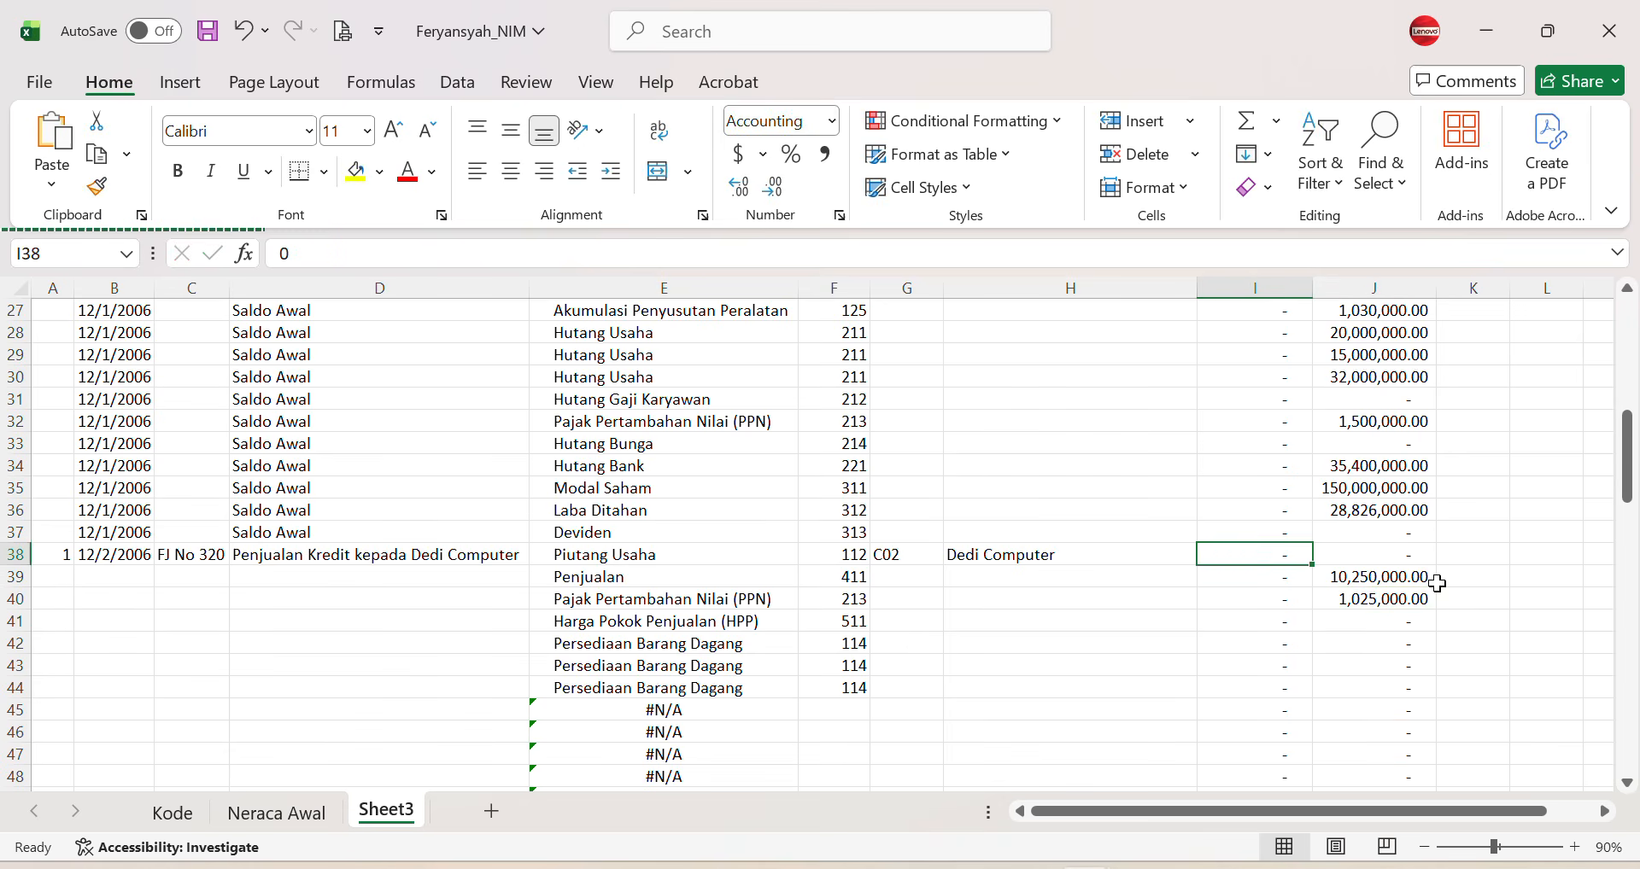
{"action": "type", "text": "=sum("}
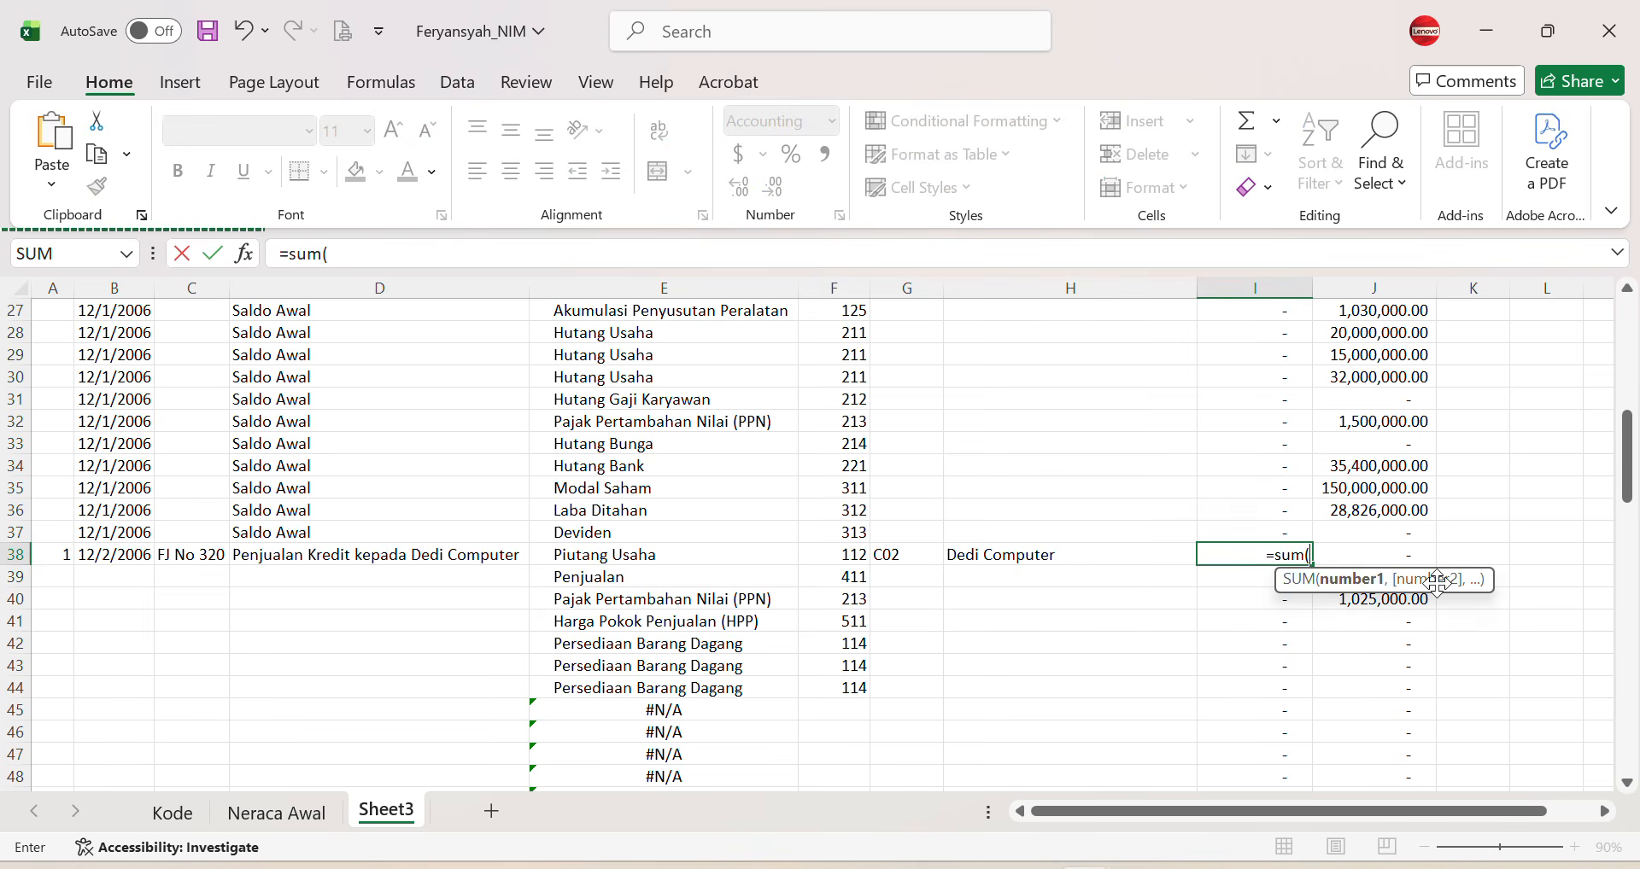
{"action": "key", "text": "Right"}
{"action": "key", "text": "Down"}
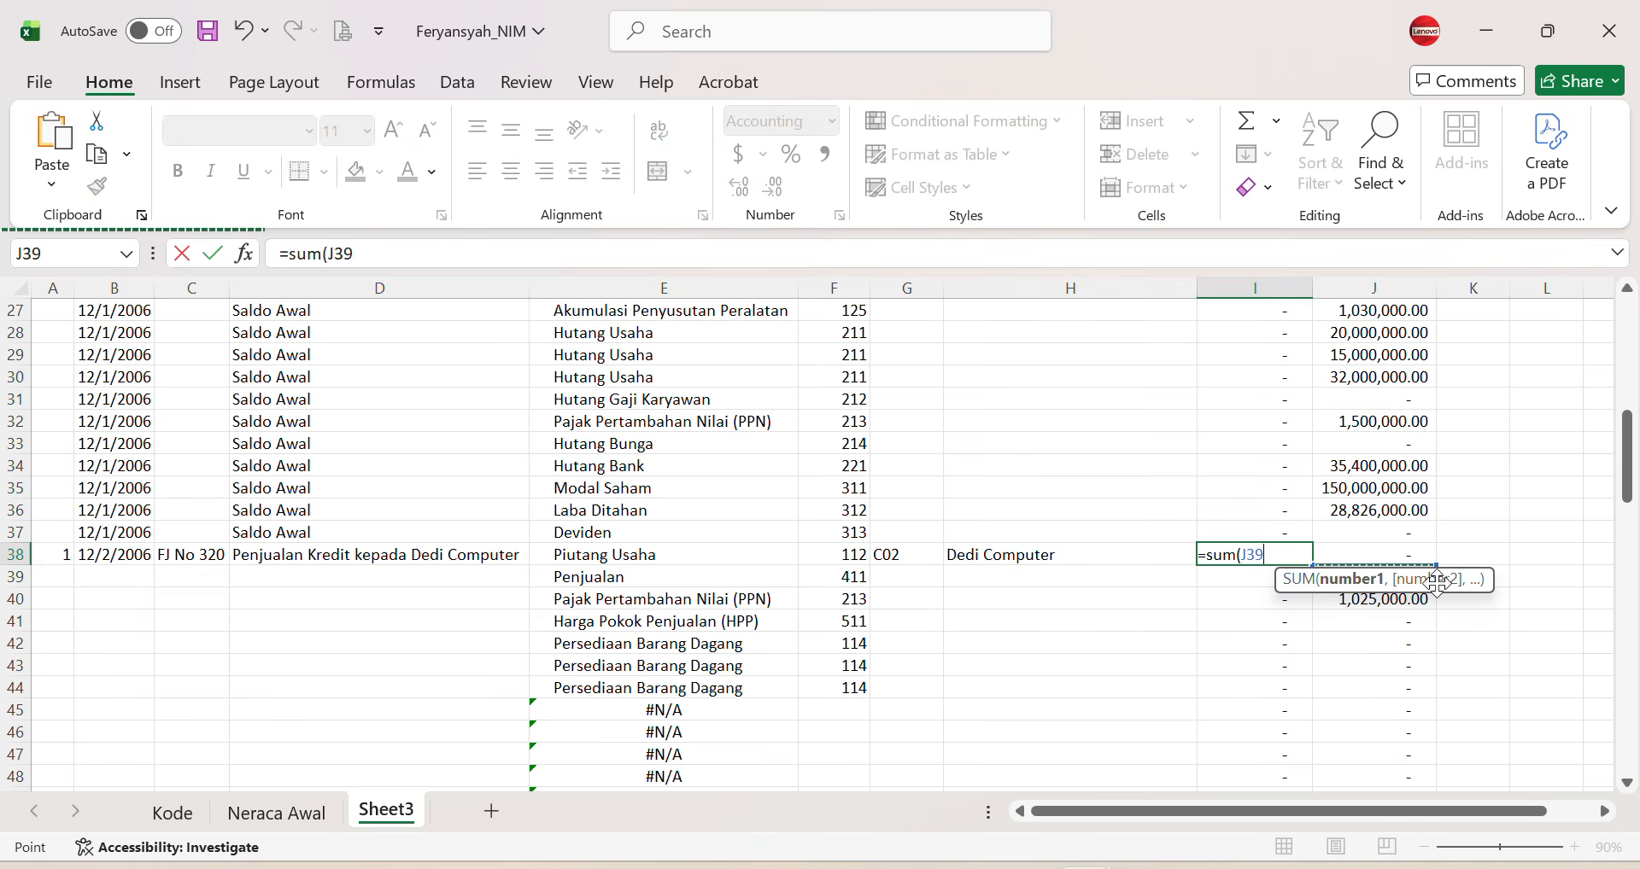
{"action": "key", "text": "shift+Down"}
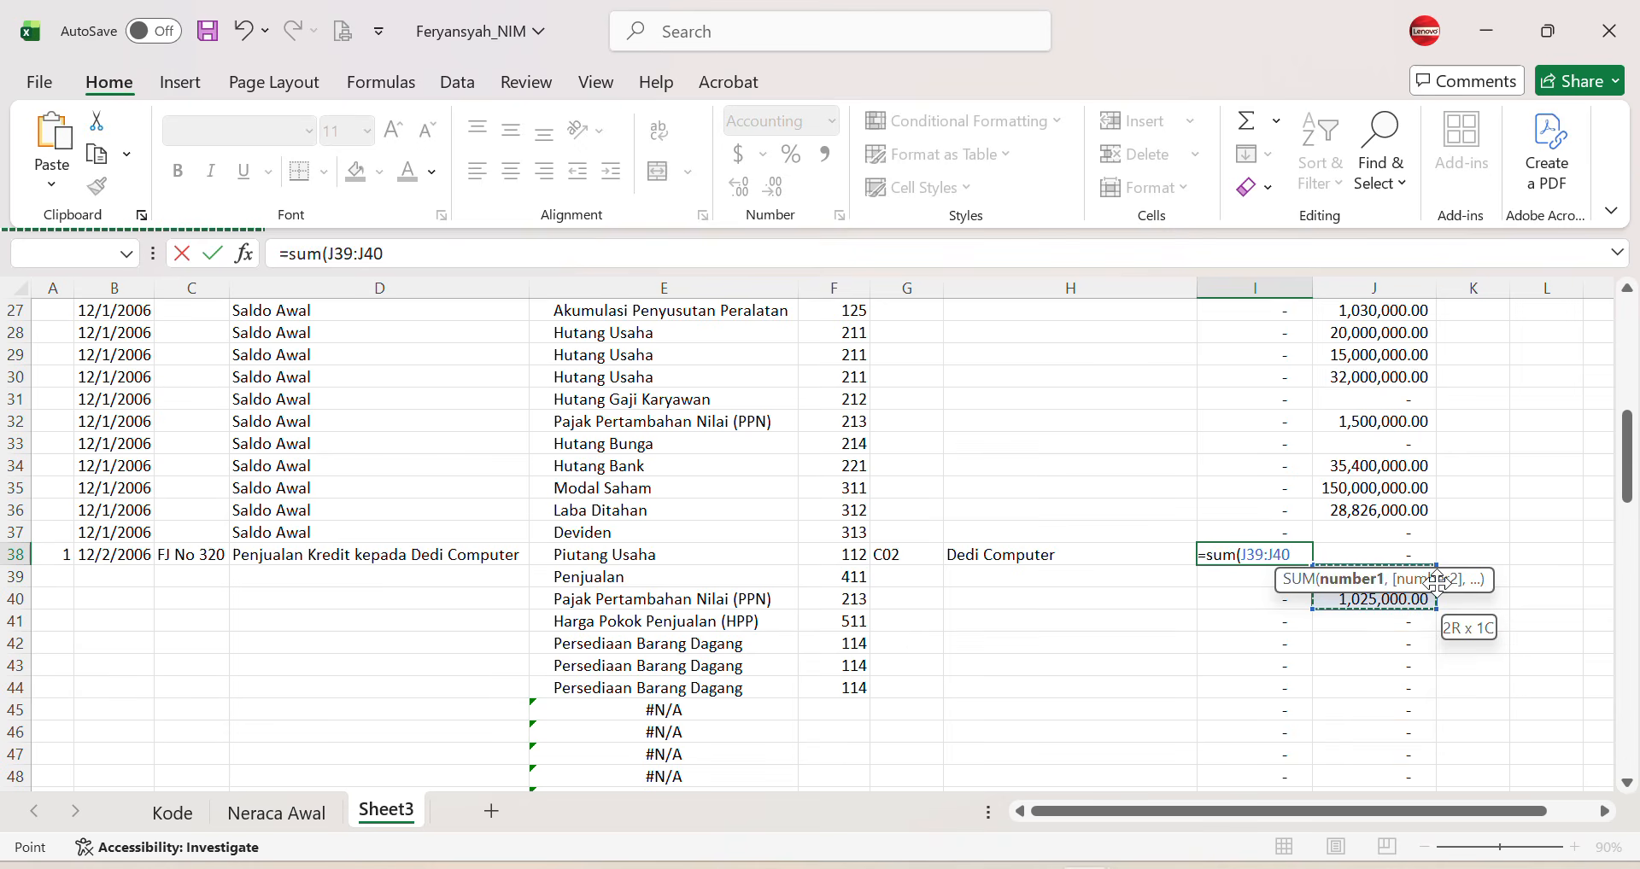
{"action": "key", "text": "Return"}
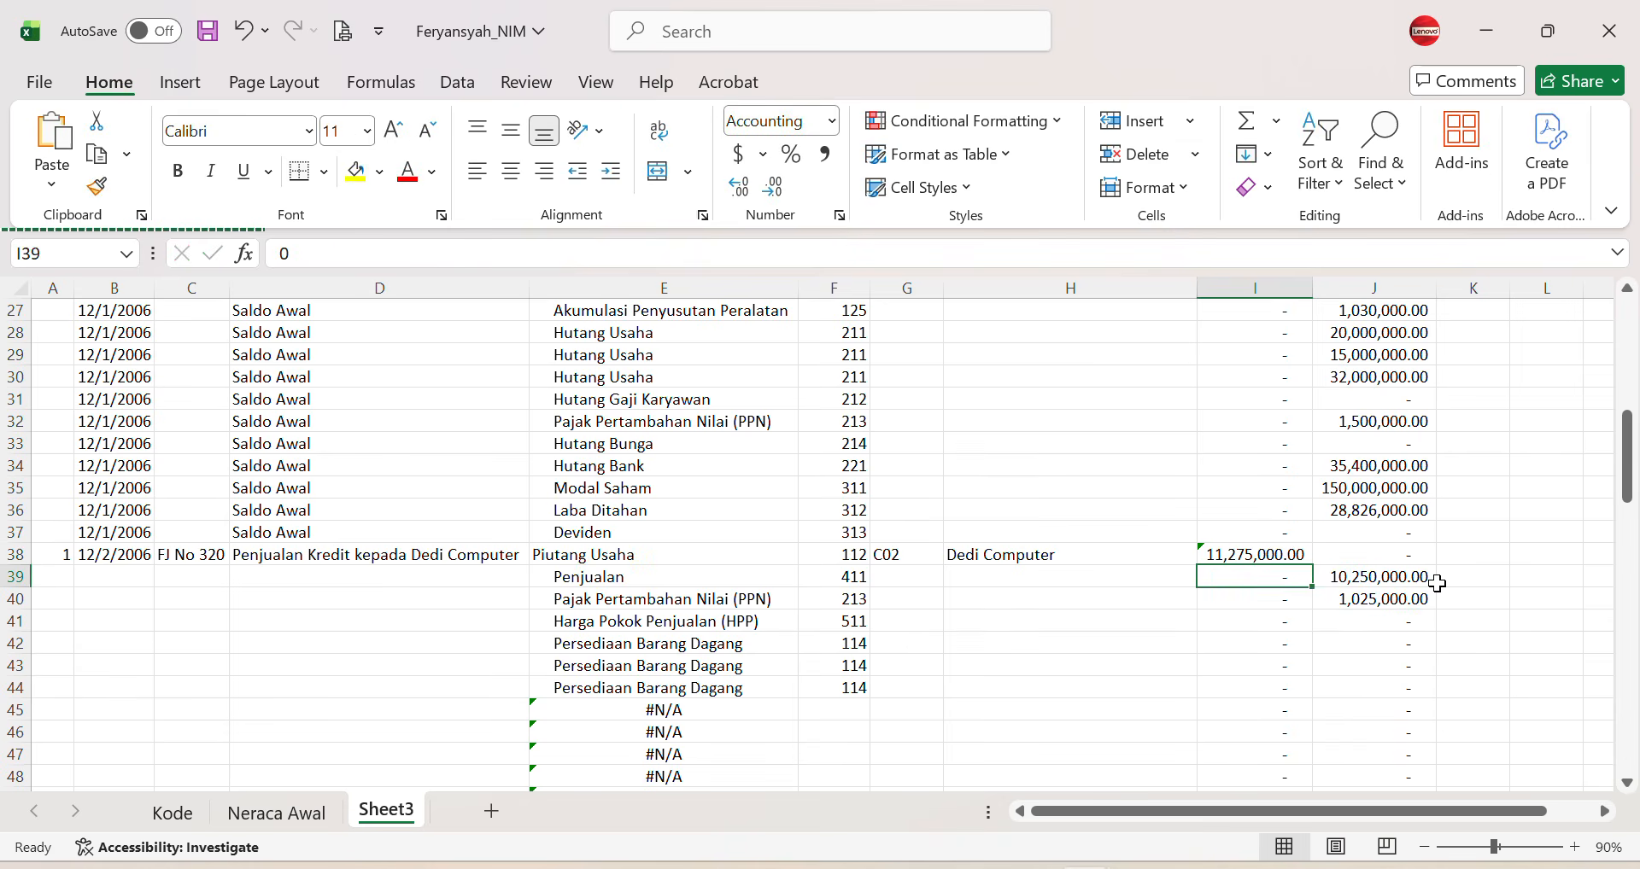
{"action": "key", "text": "alt+Tab"}
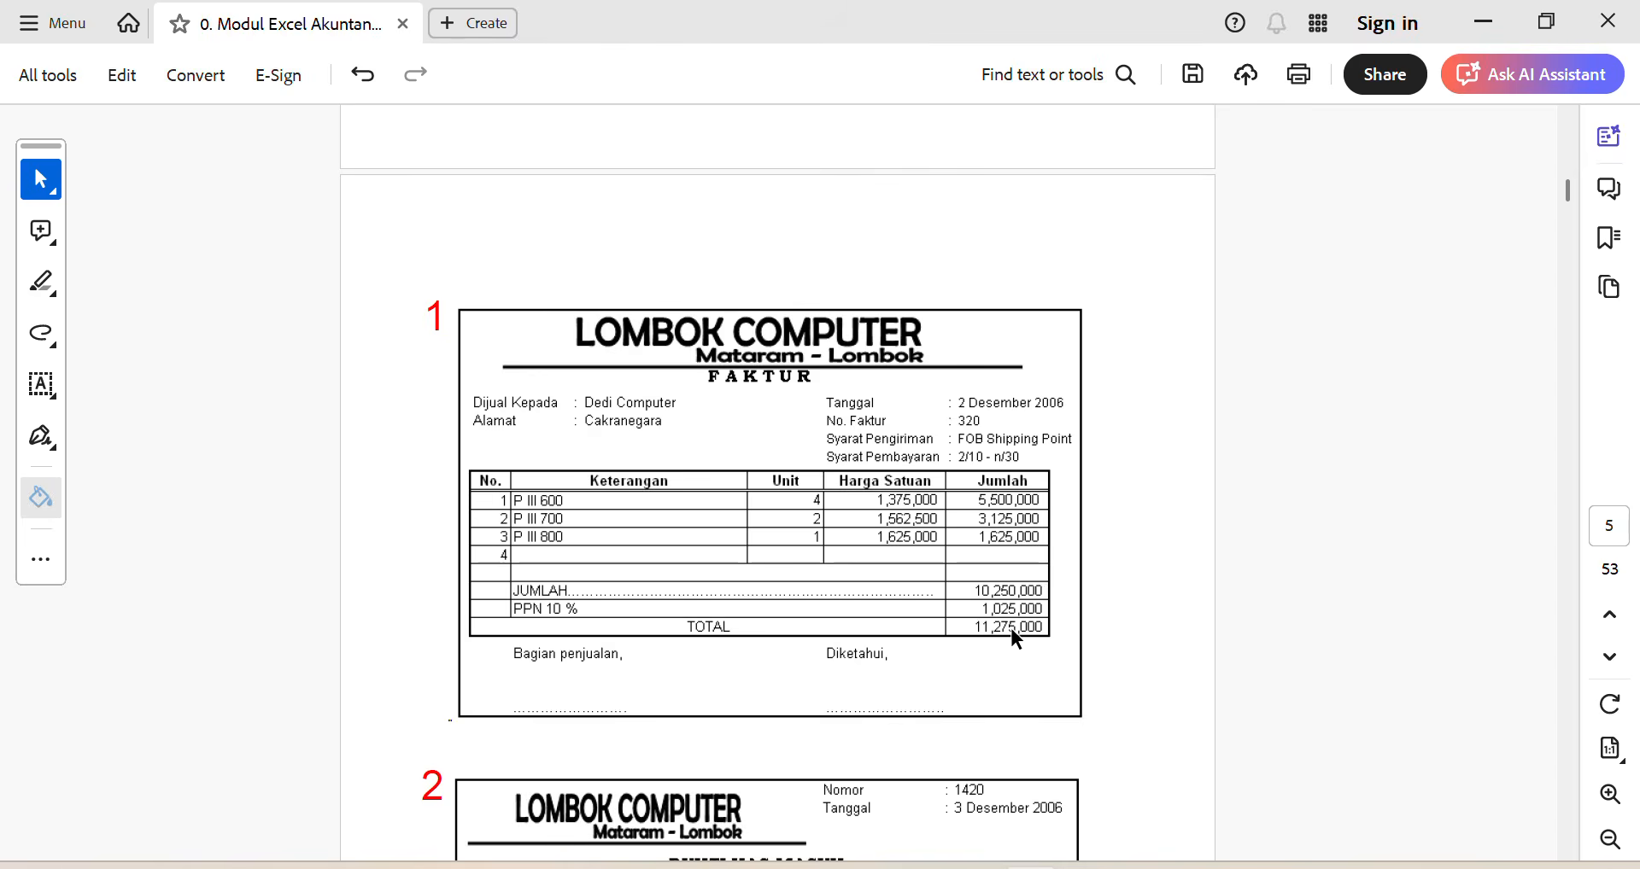
{"action": "key", "text": "alt+Tab"}
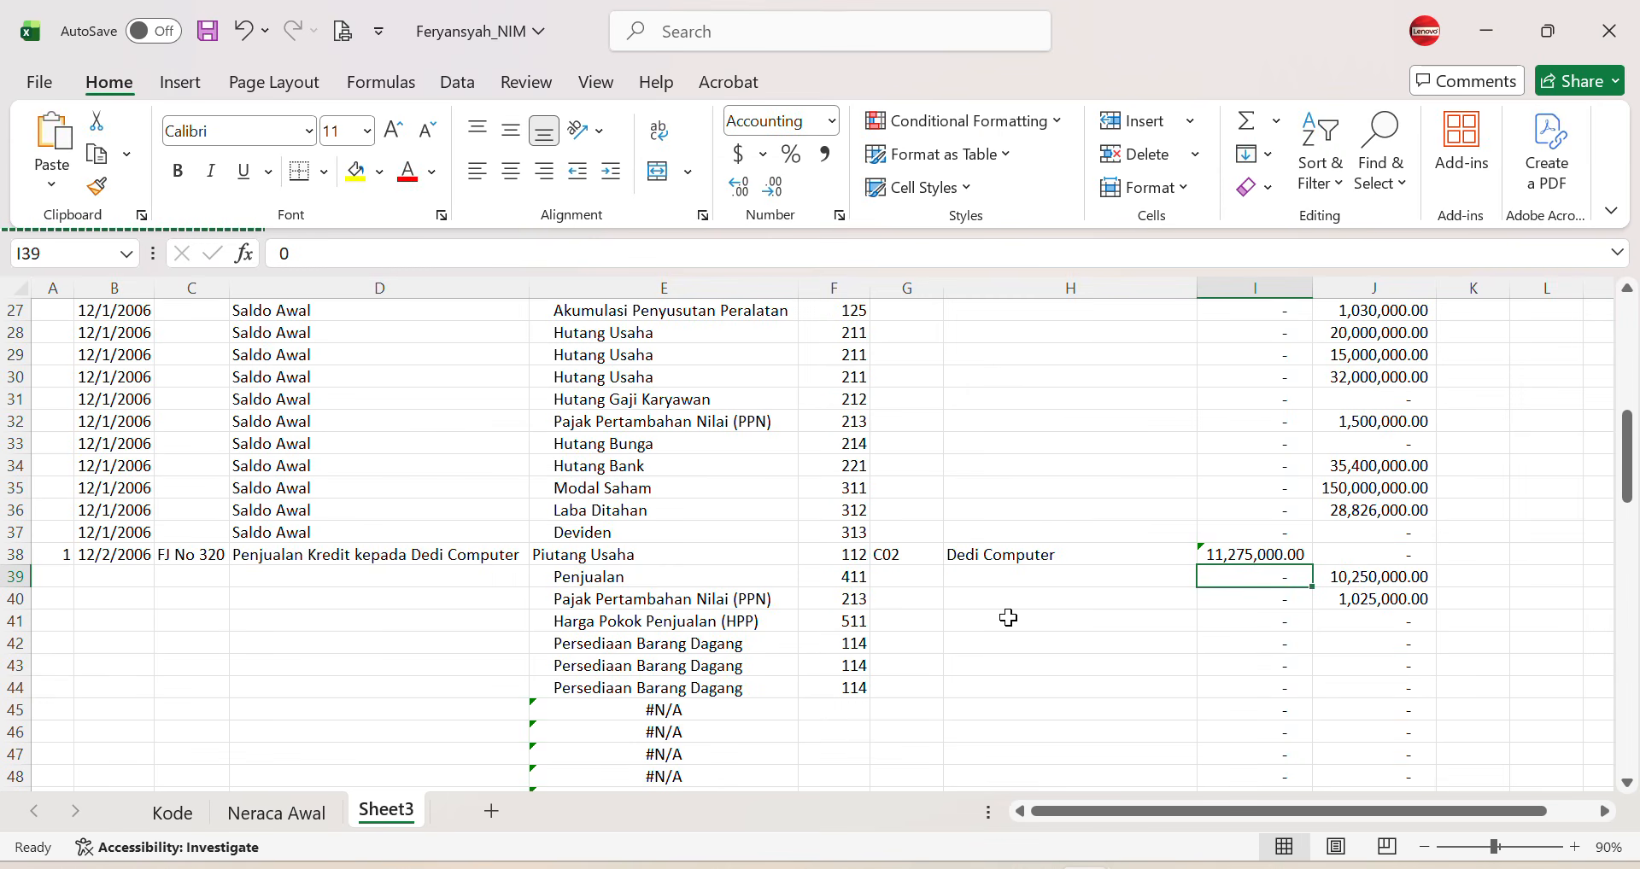
Step: Enter product code P02 in G42 as the helper code for the first Persediaan Barang Dagang line
{"action": "left_click", "coordinate": [1008, 618]}
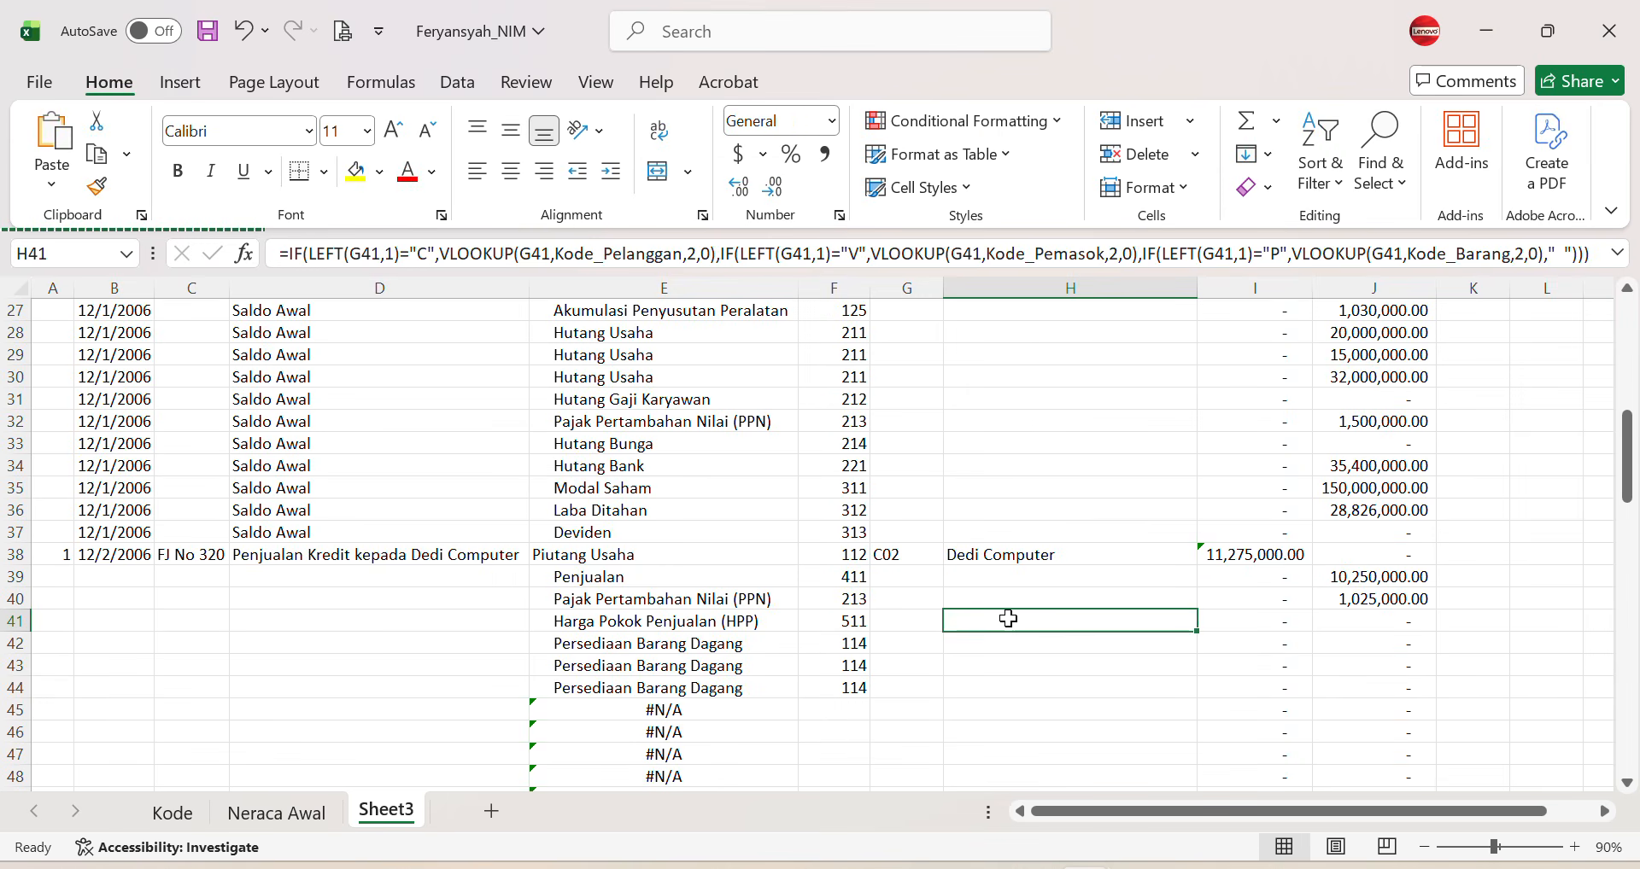
{"action": "key", "text": "Right"}
{"action": "key", "text": "Right"}
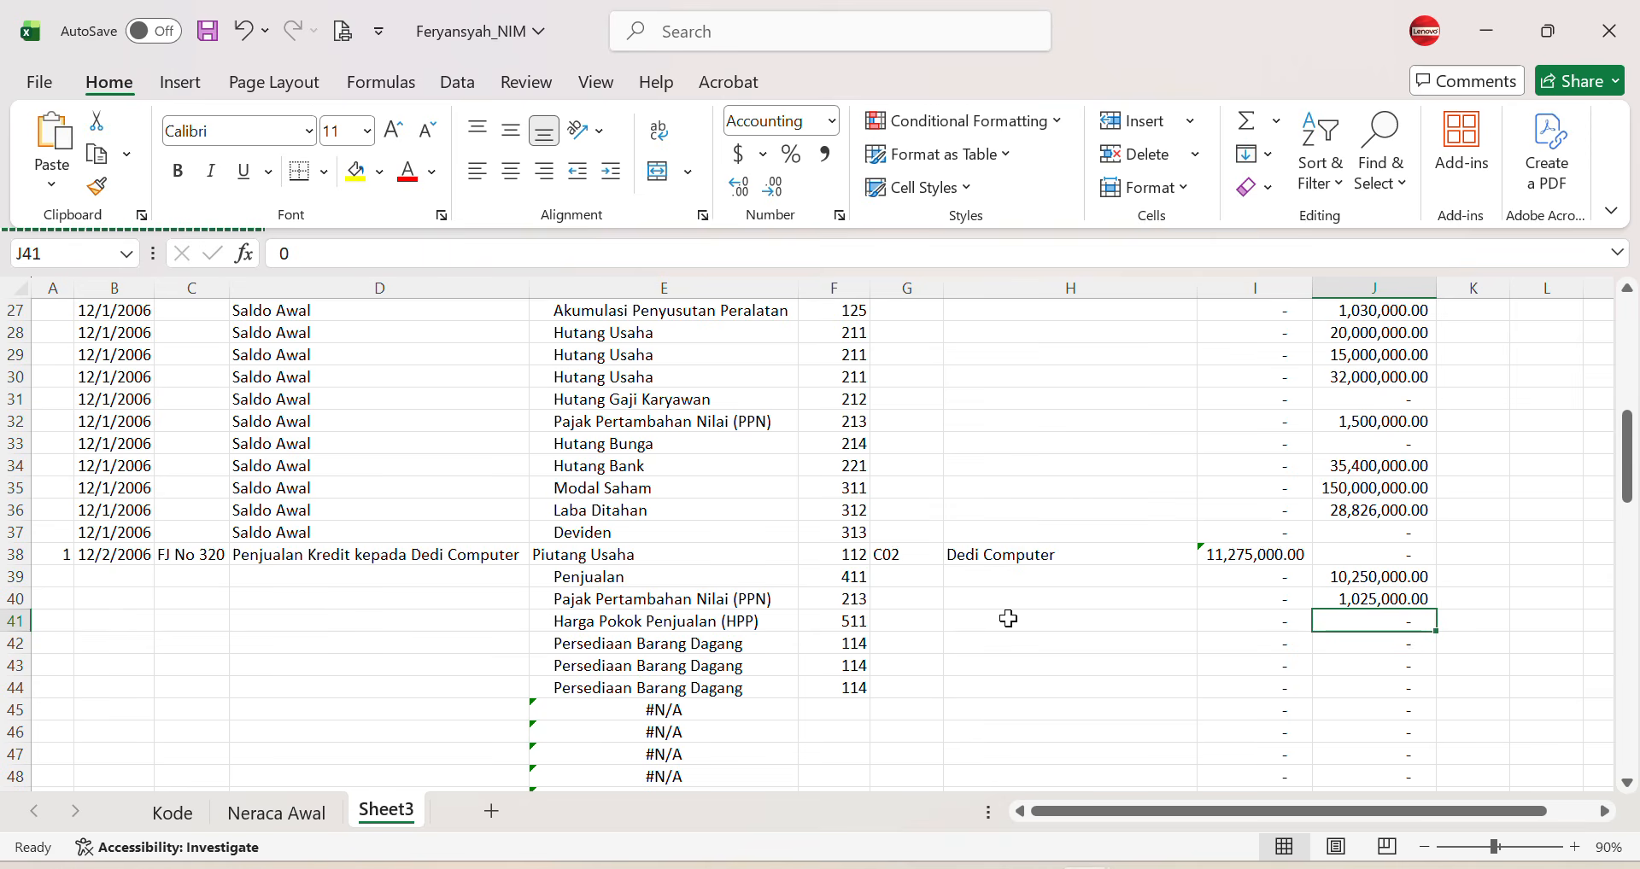
{"action": "key", "text": "Left"}
{"action": "key", "text": "Left"}
{"action": "key", "text": "Left"}
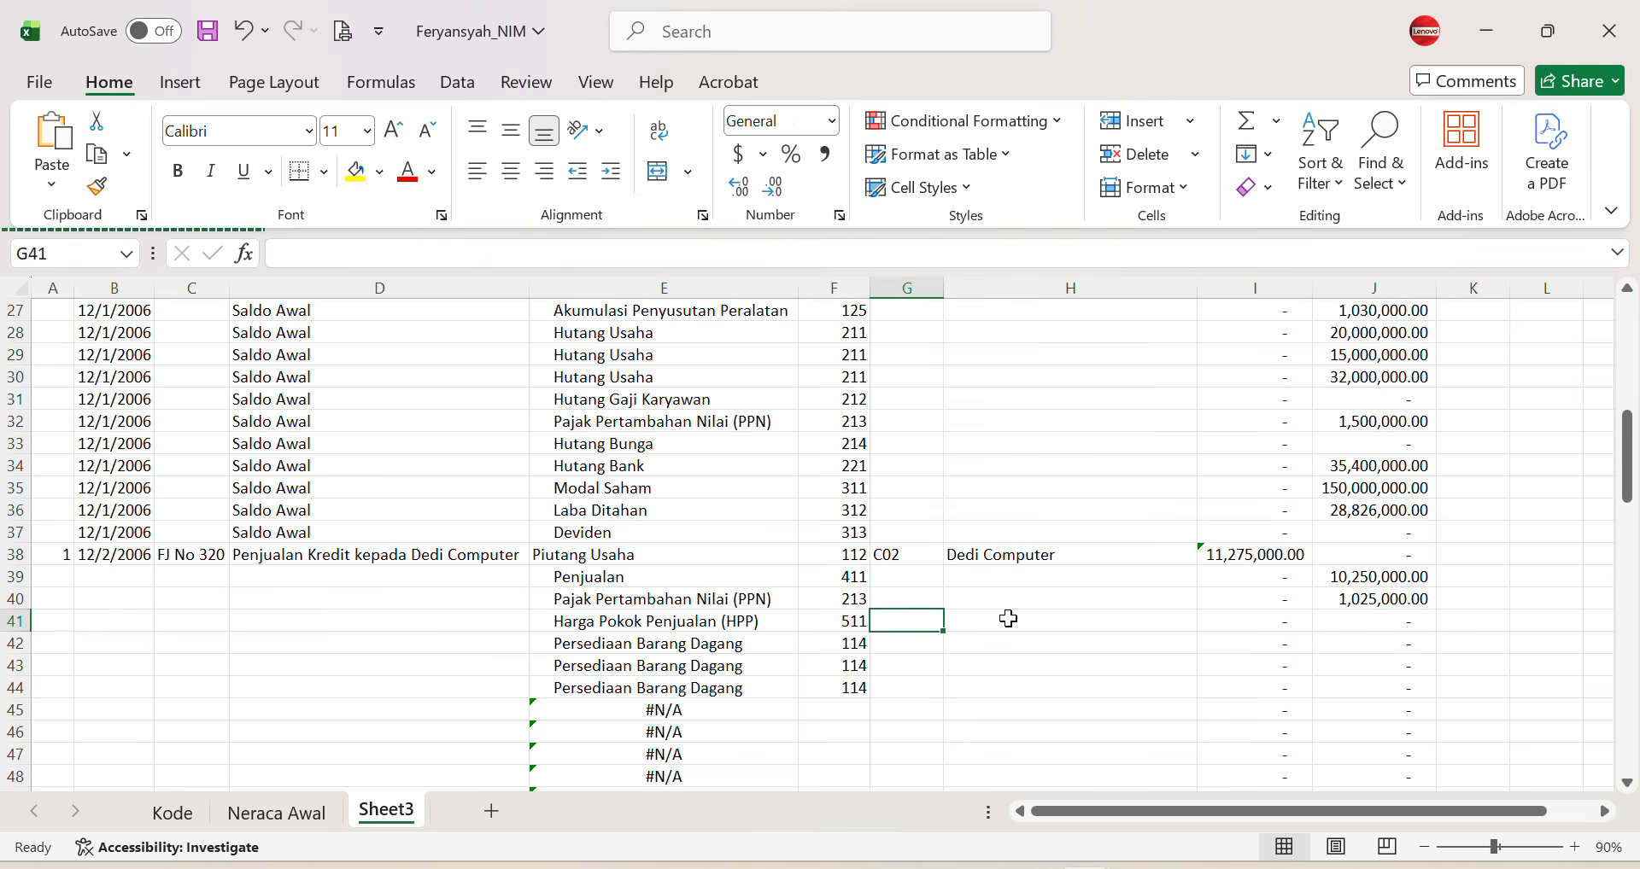
{"action": "key", "text": "Down"}
{"action": "key", "text": "Left"}
{"action": "key", "text": "Left"}
{"action": "key", "text": "Down"}
{"action": "key", "text": "Up"}
{"action": "key", "text": "Right"}
{"action": "key", "text": "Right"}
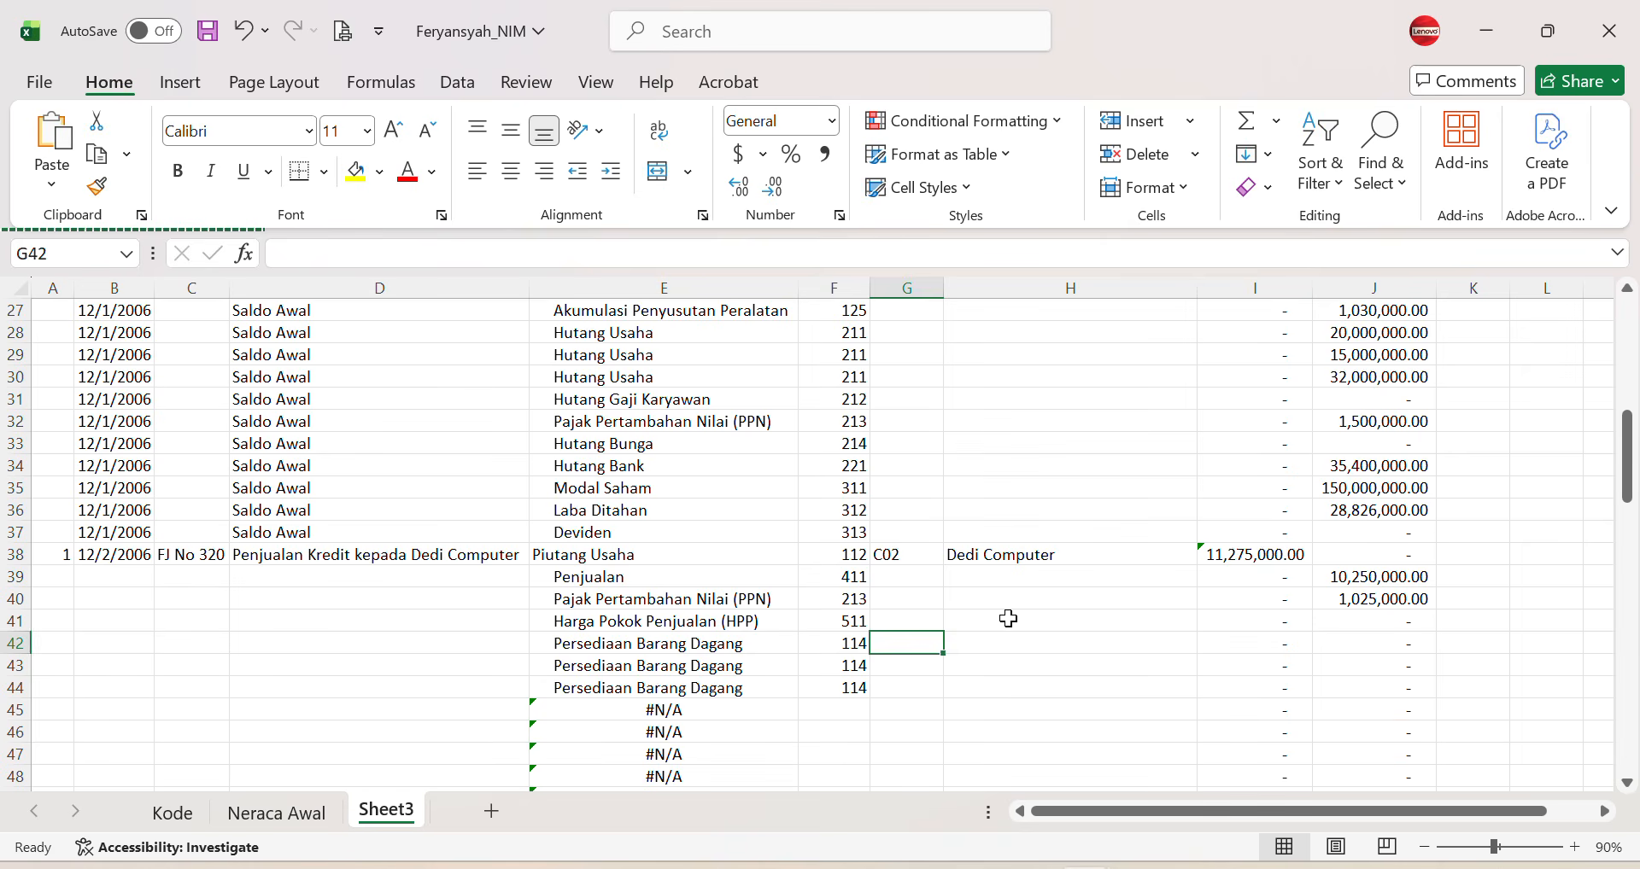
{"action": "type", "text": "P0"}
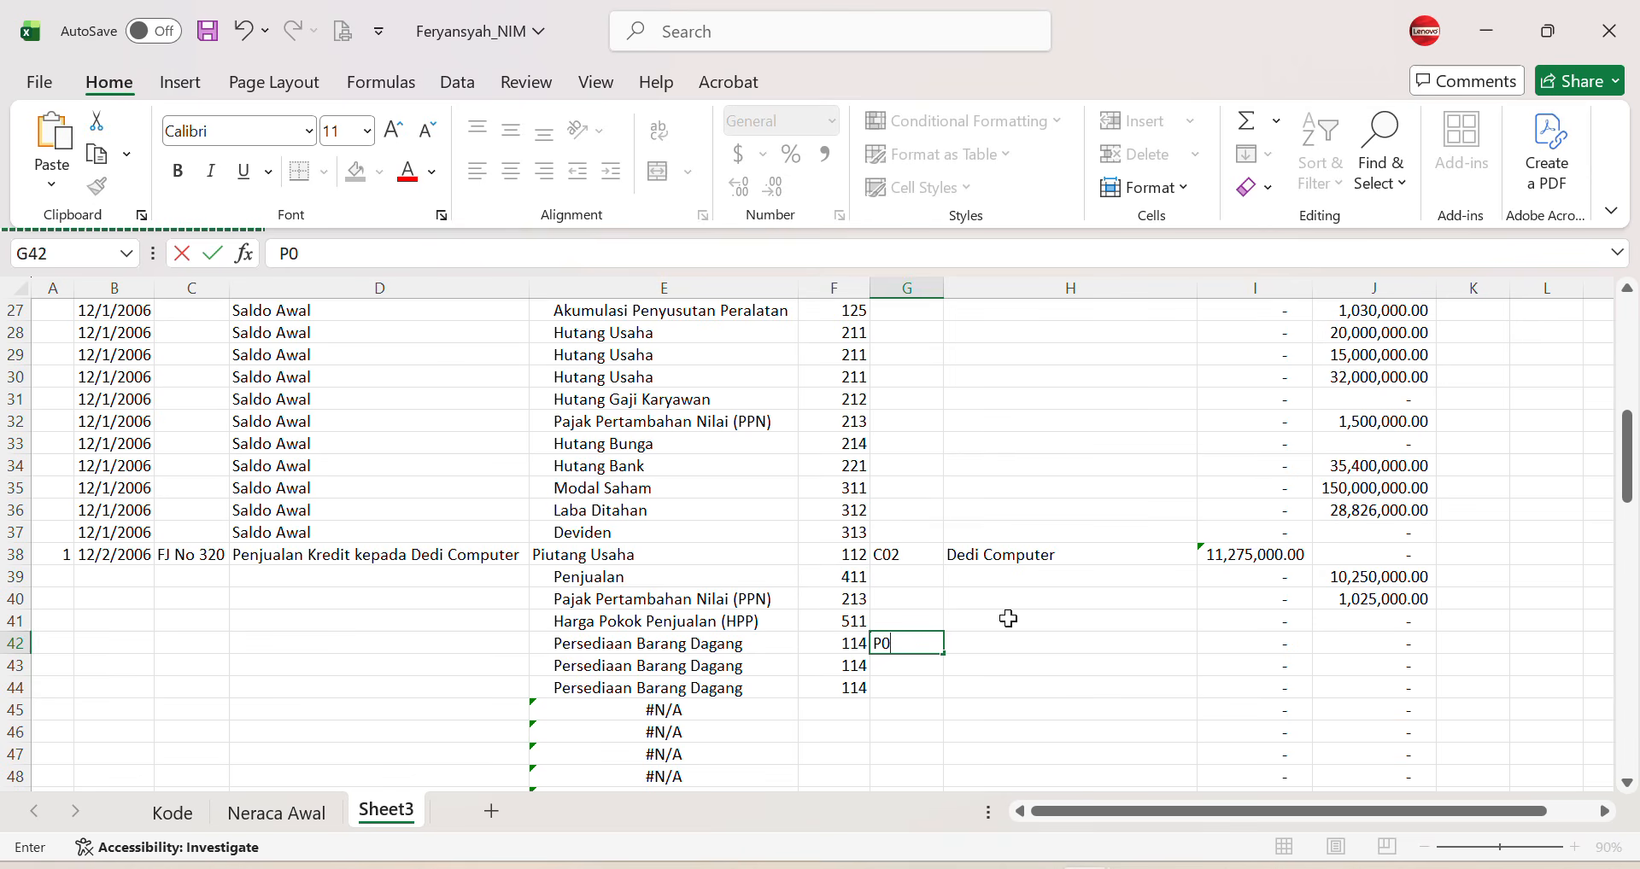
{"action": "type", "text": "2"}
{"action": "key", "text": "Return"}
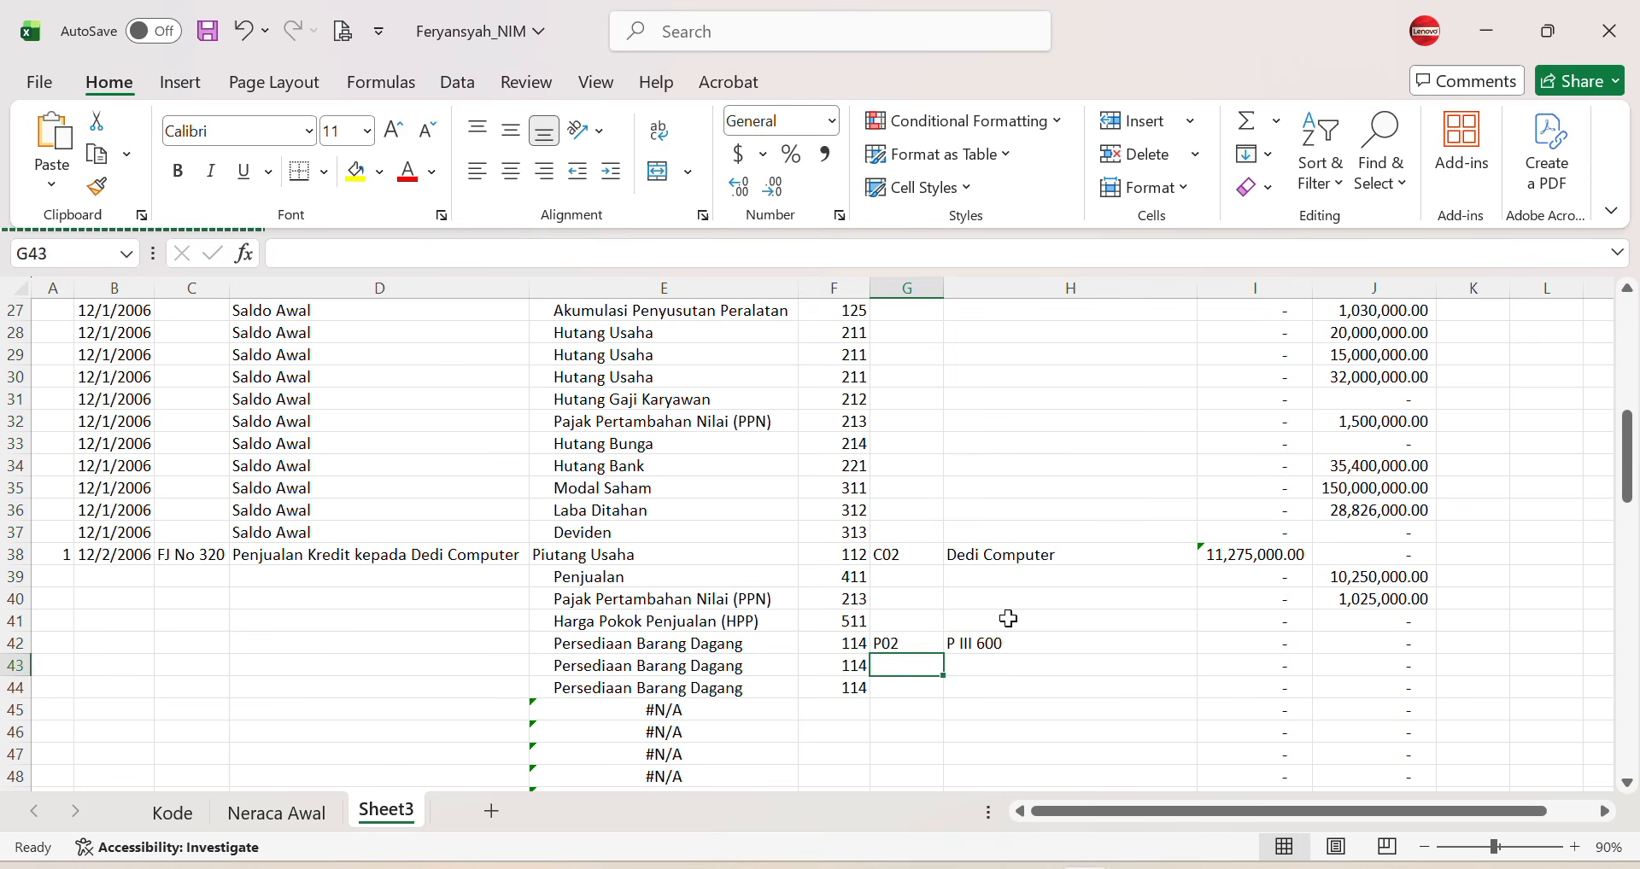
Step: Enter product codes P03 in G43 and P04 in G44 for the remaining two inventory lines
{"action": "type", "text": "P0"}
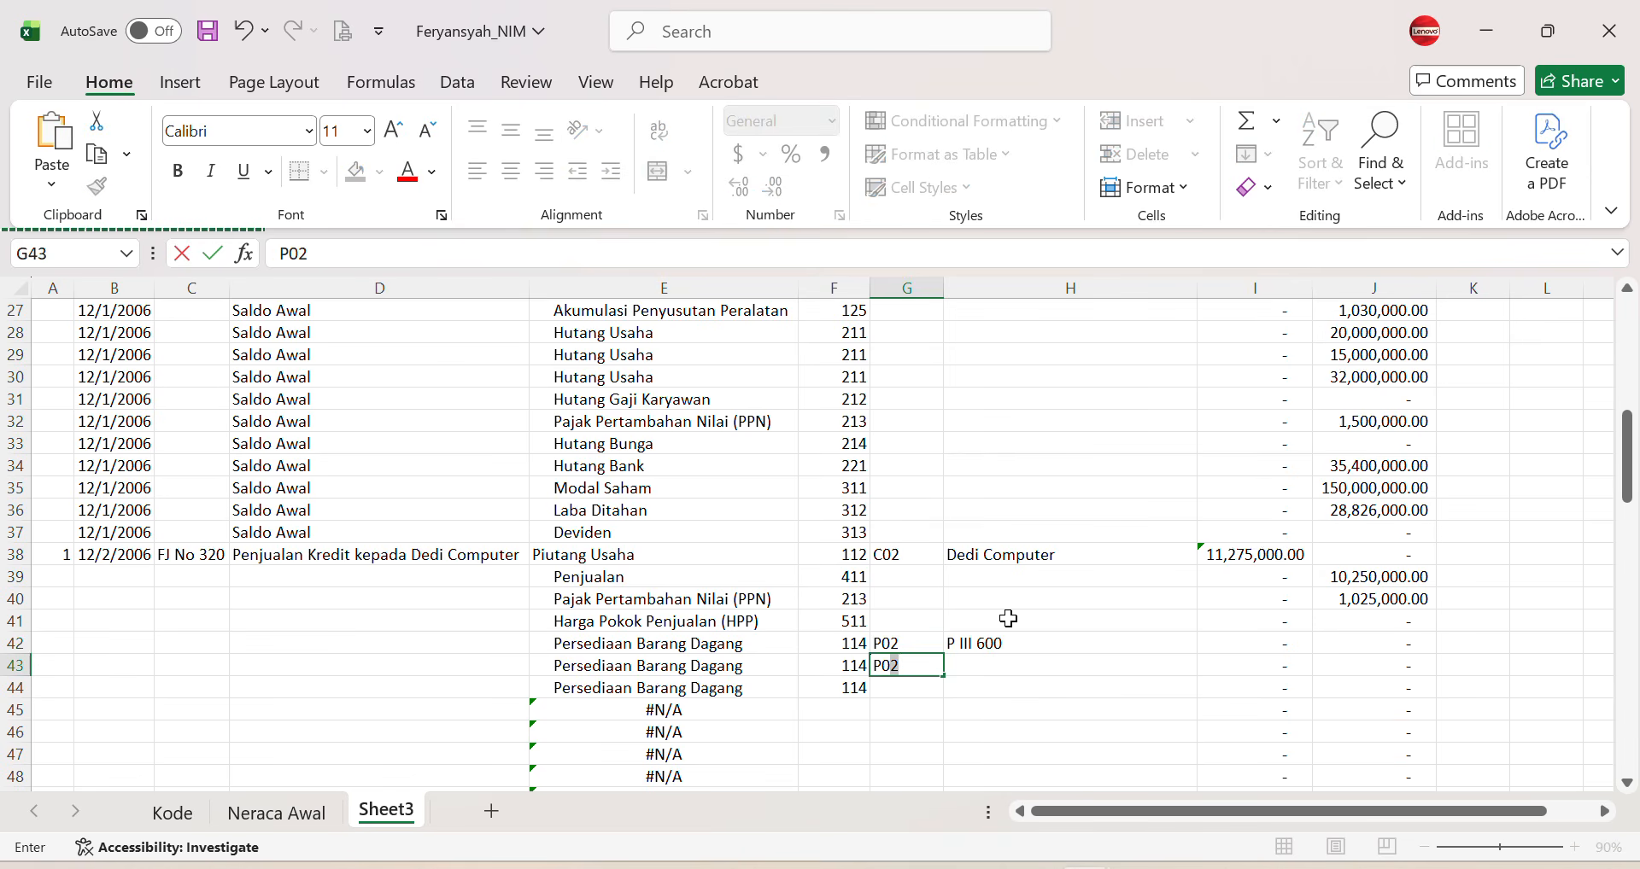
{"action": "type", "text": "3"}
{"action": "key", "text": "Return"}
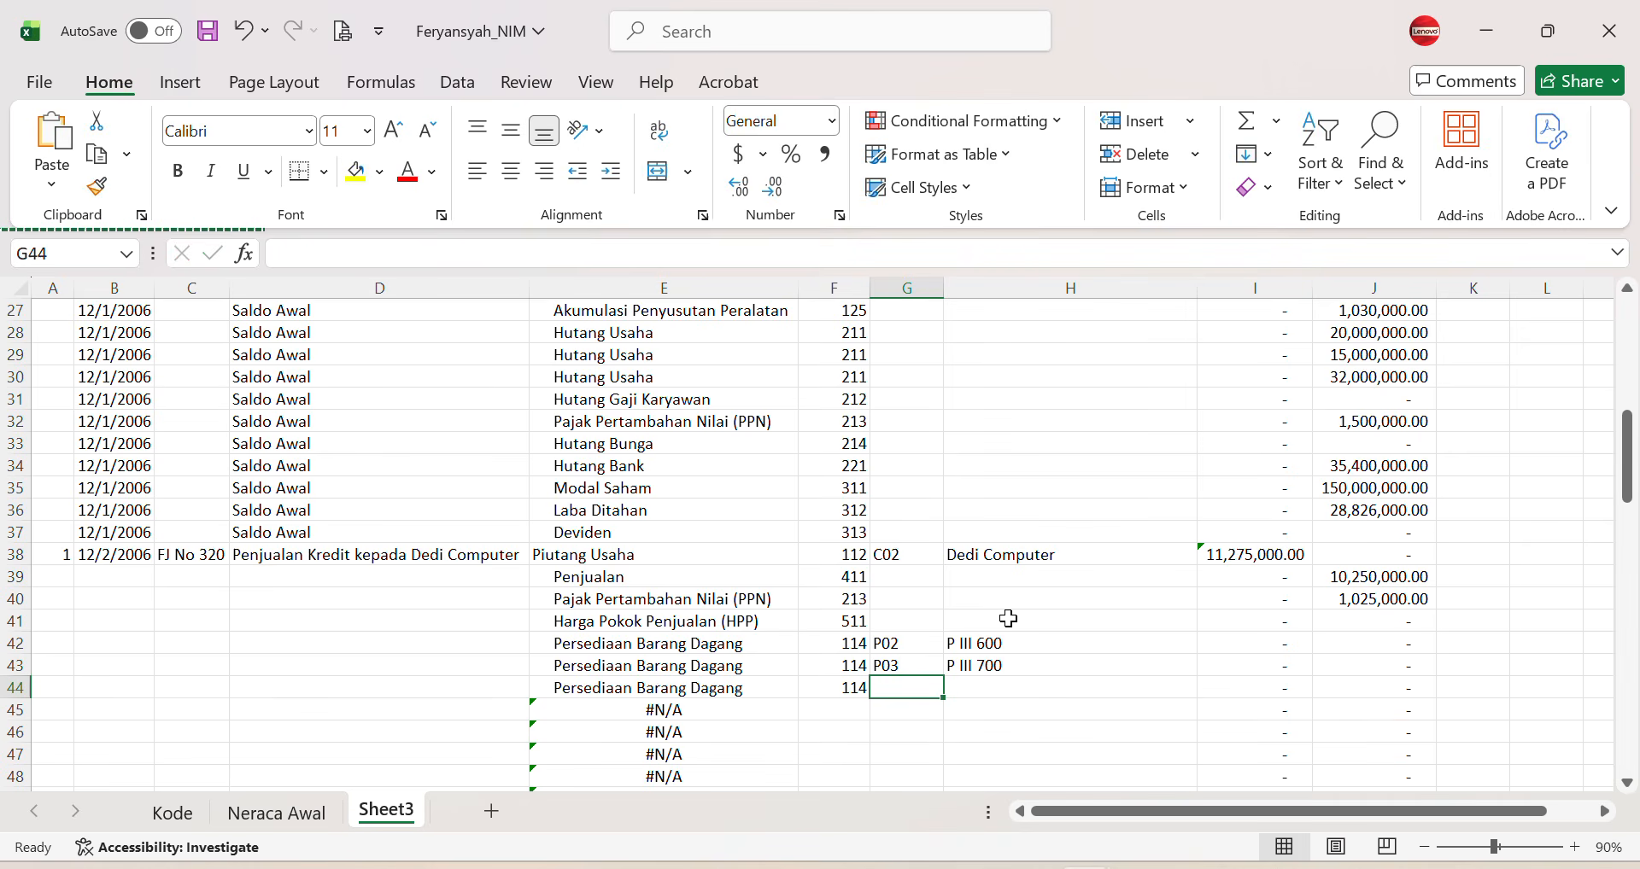
{"action": "type", "text": "P04"}
{"action": "key", "text": "Return"}
Step: Enter =VLOOKUP(G42,Kode_Barang,3,0)*4 in J42 as the credit amount of the P III 600 inventory line
{"action": "key", "text": "Up"}
{"action": "key", "text": "Right"}
{"action": "key", "text": "Right"}
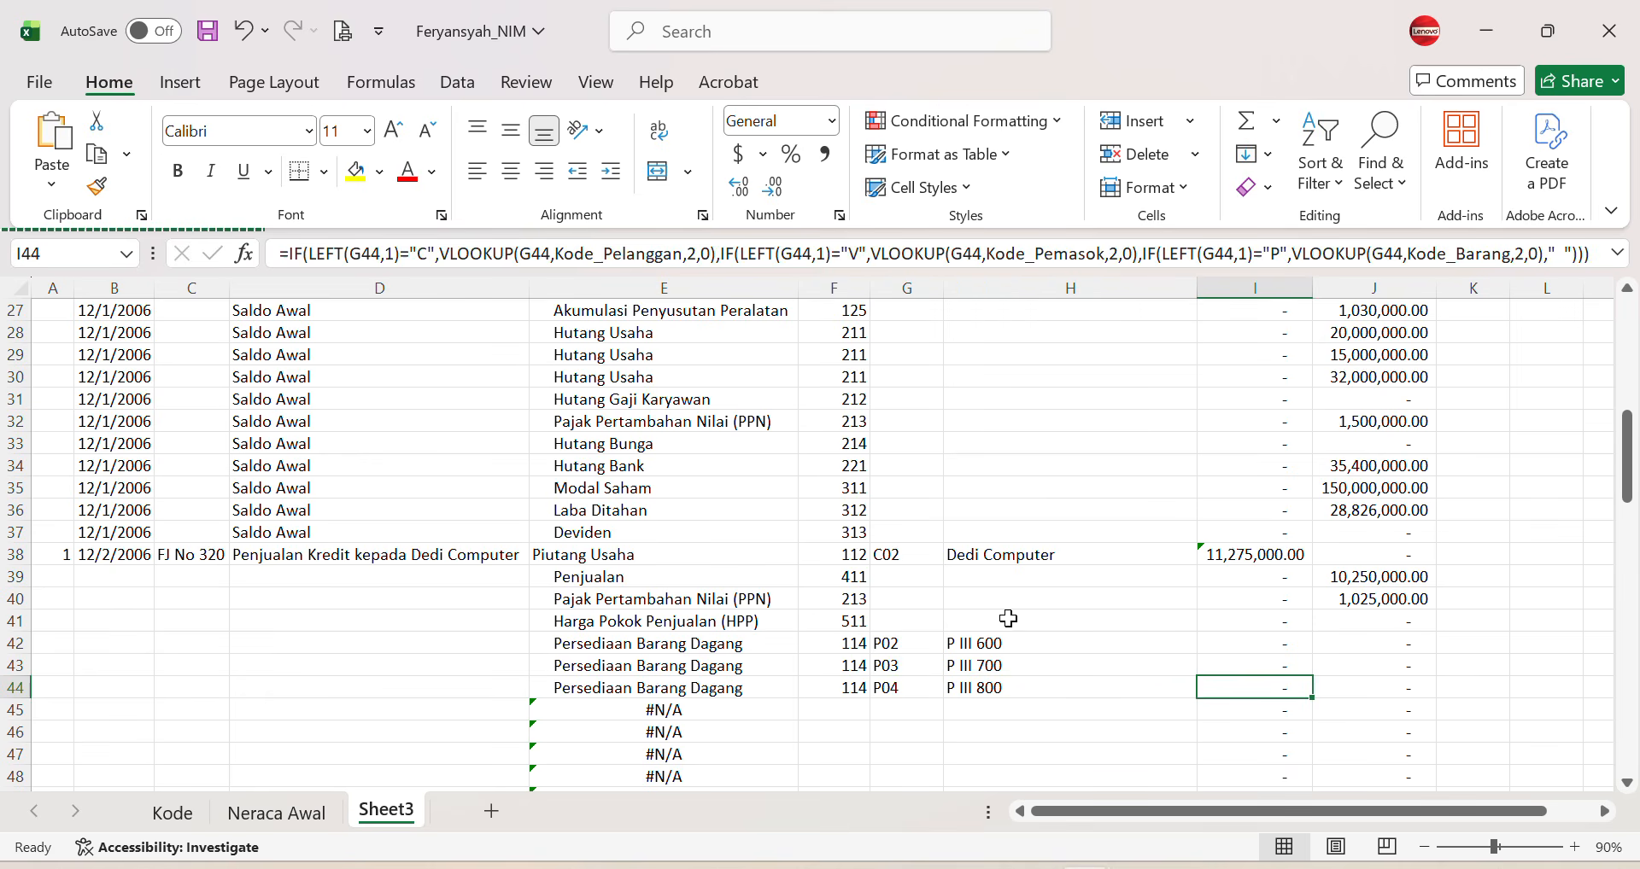
{"action": "key", "text": "Up"}
{"action": "key", "text": "Up"}
{"action": "key", "text": "Right"}
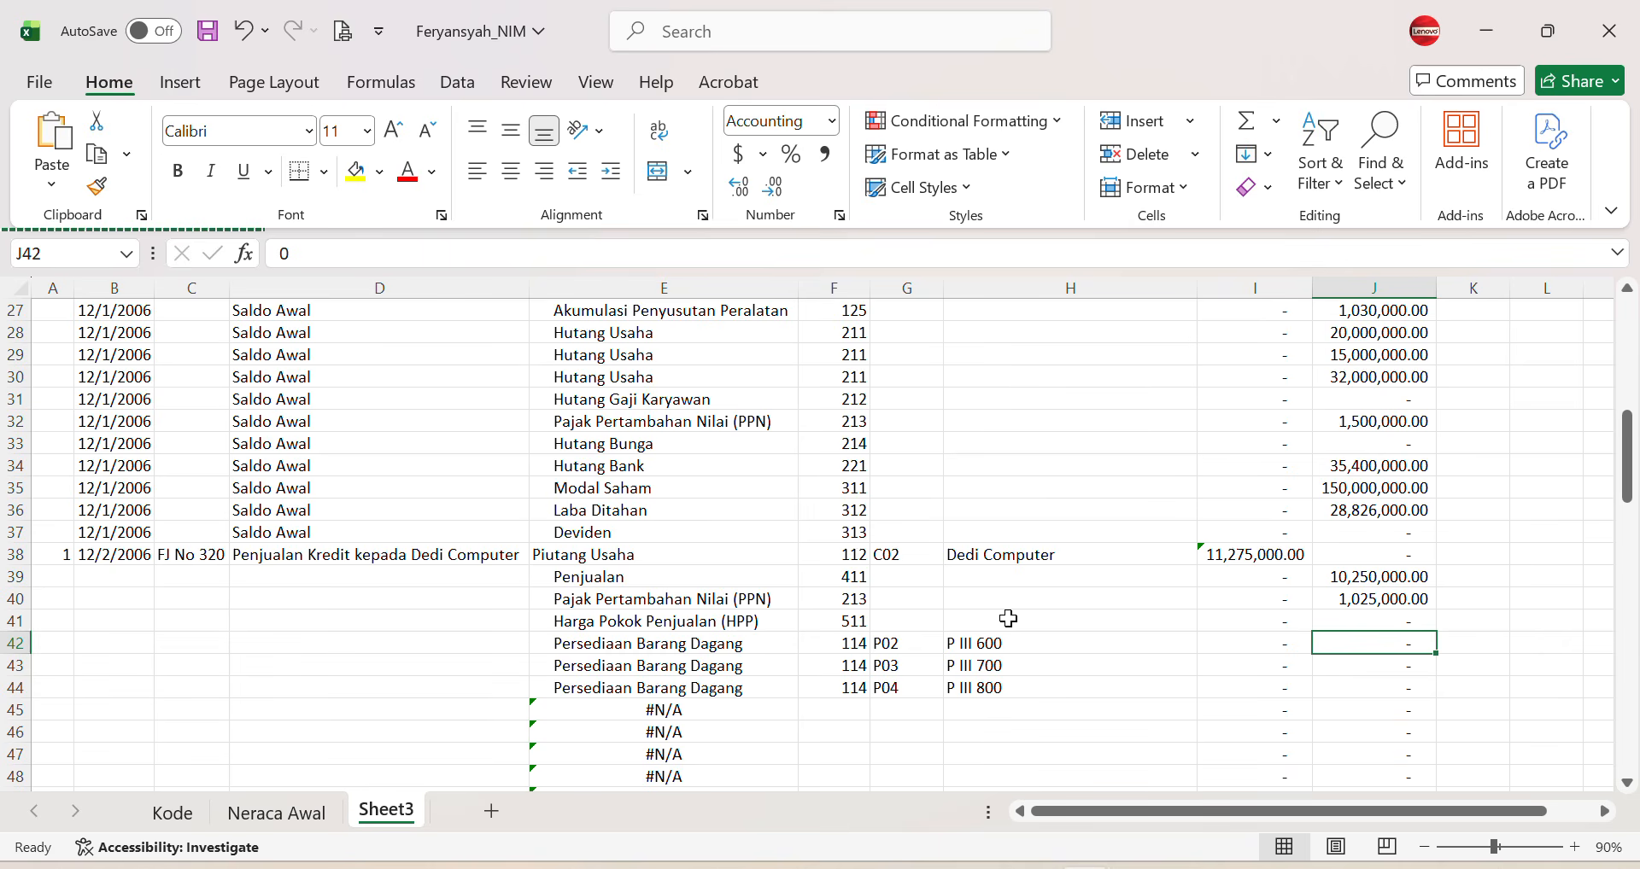
{"action": "type", "text": "=v"}
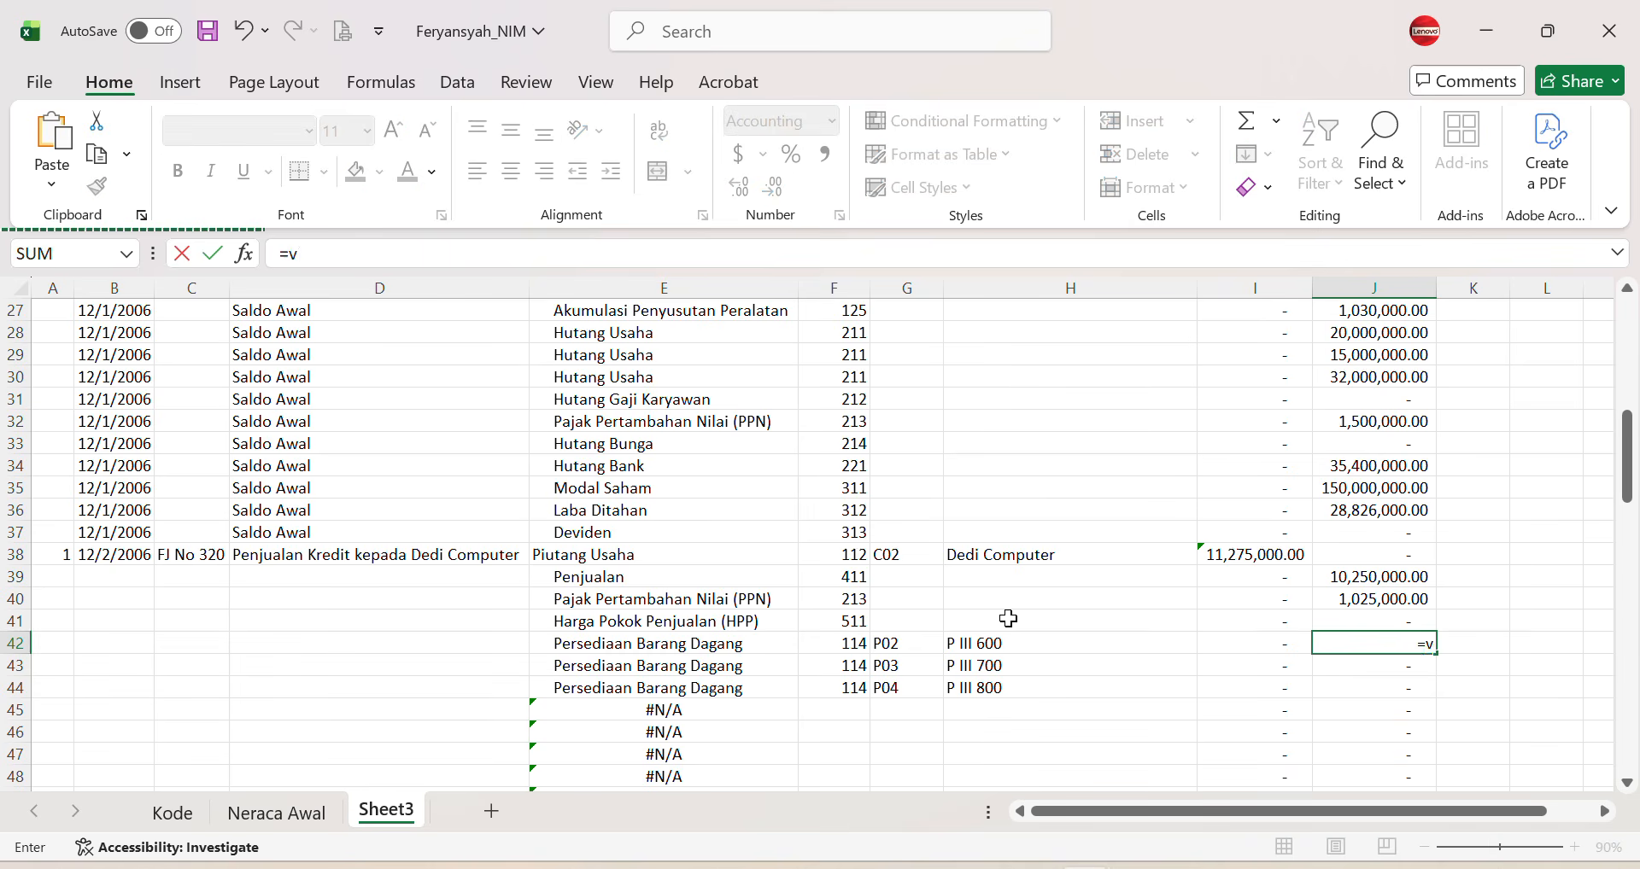
{"action": "type", "text": "lookup"}
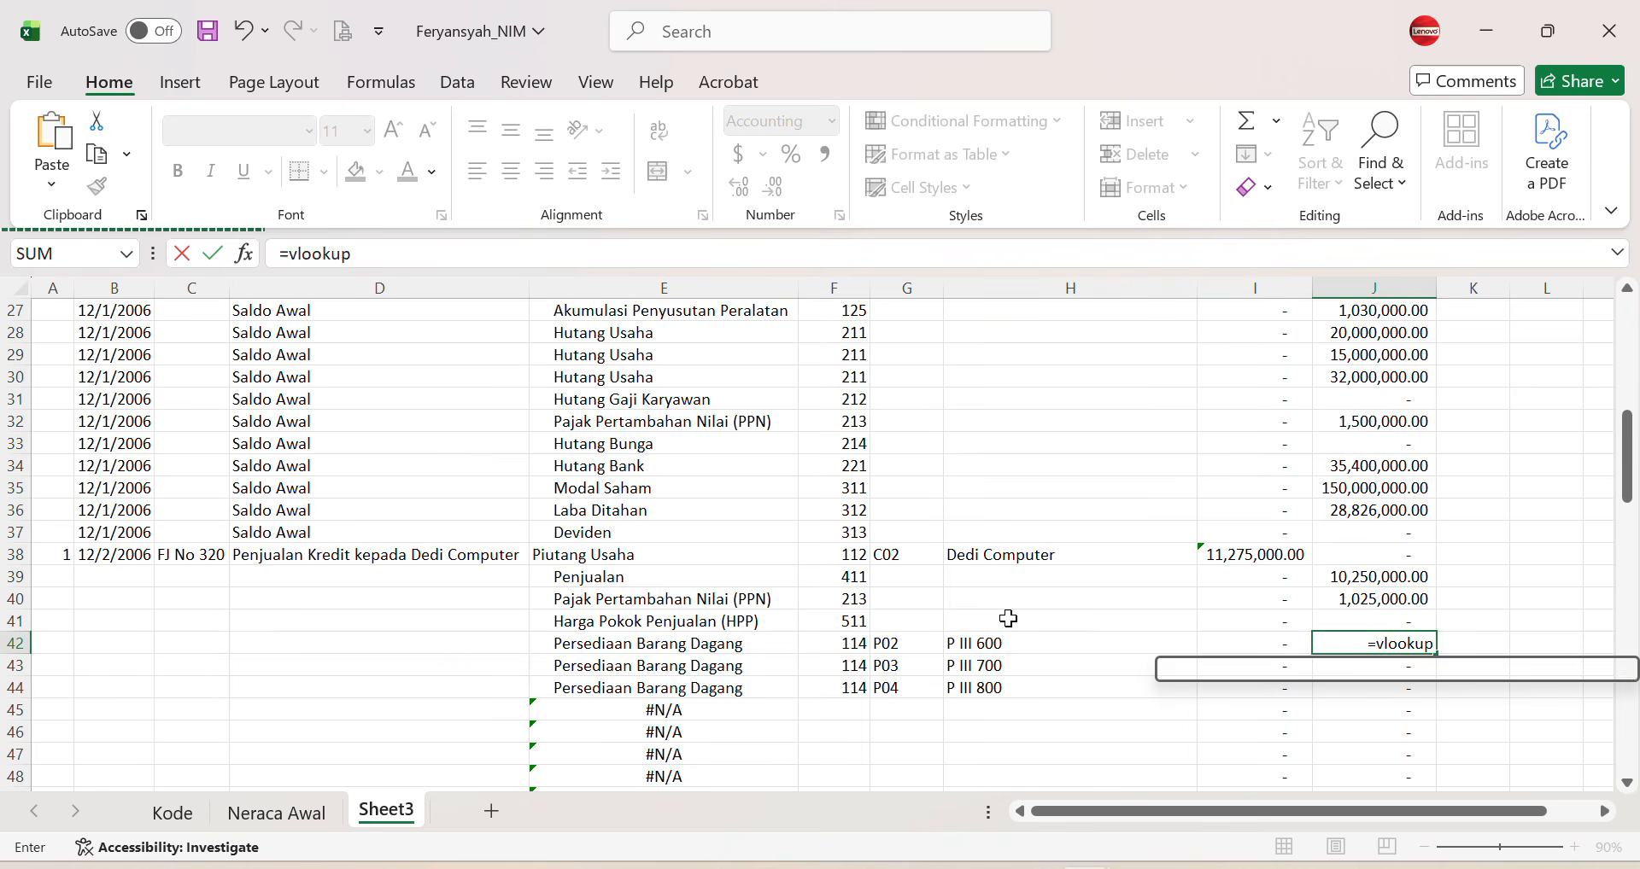
{"action": "type", "text": "("}
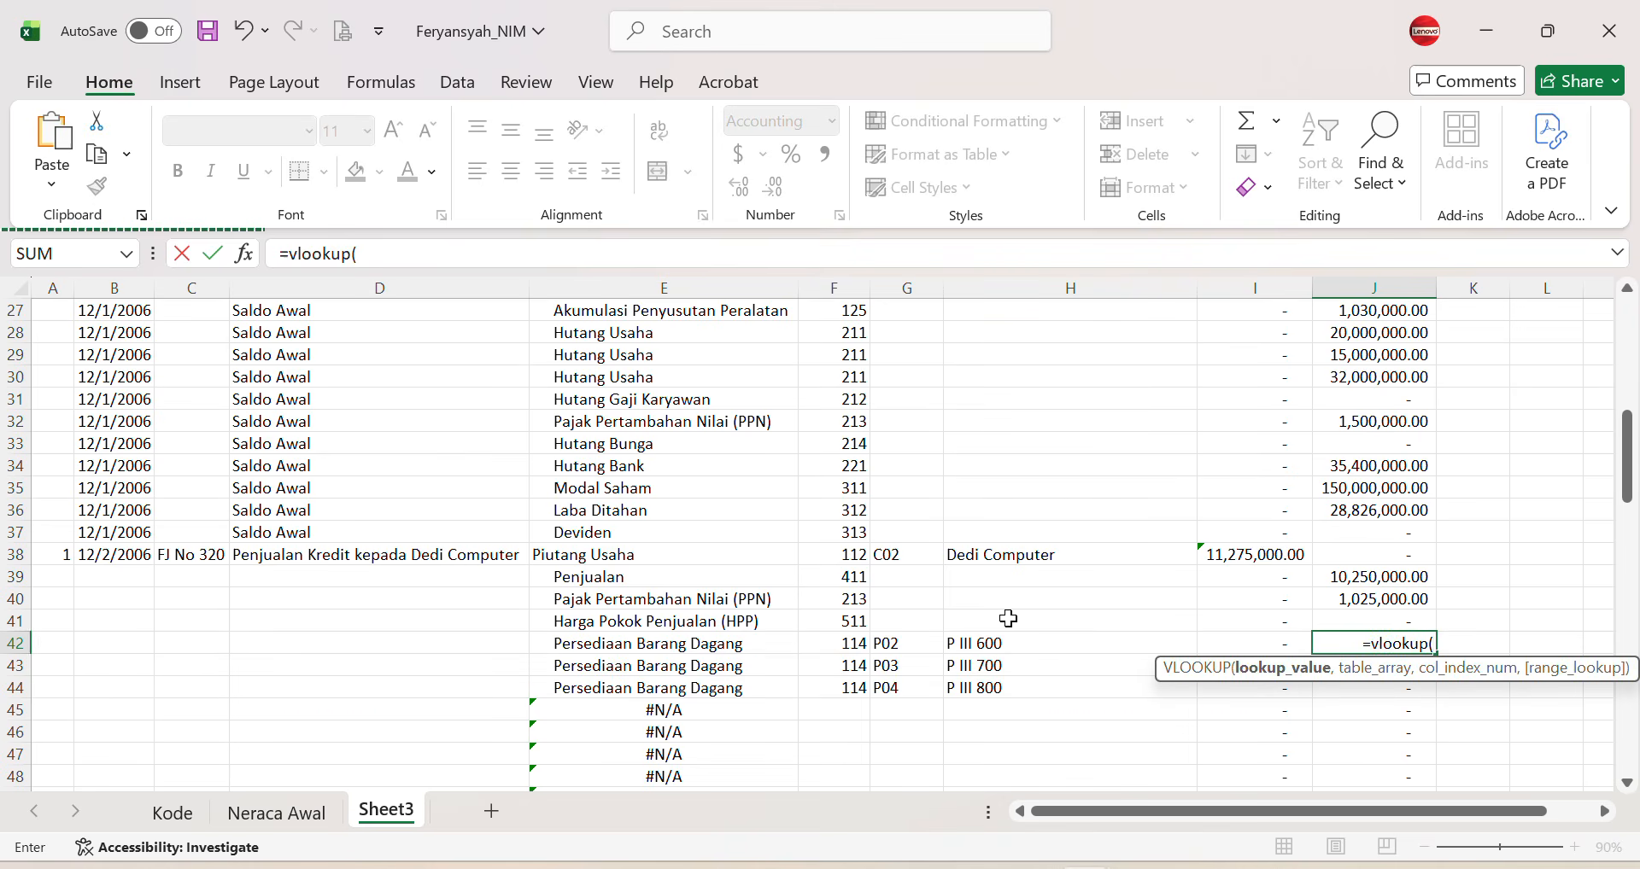
{"action": "left_click", "coordinate": [905, 645]}
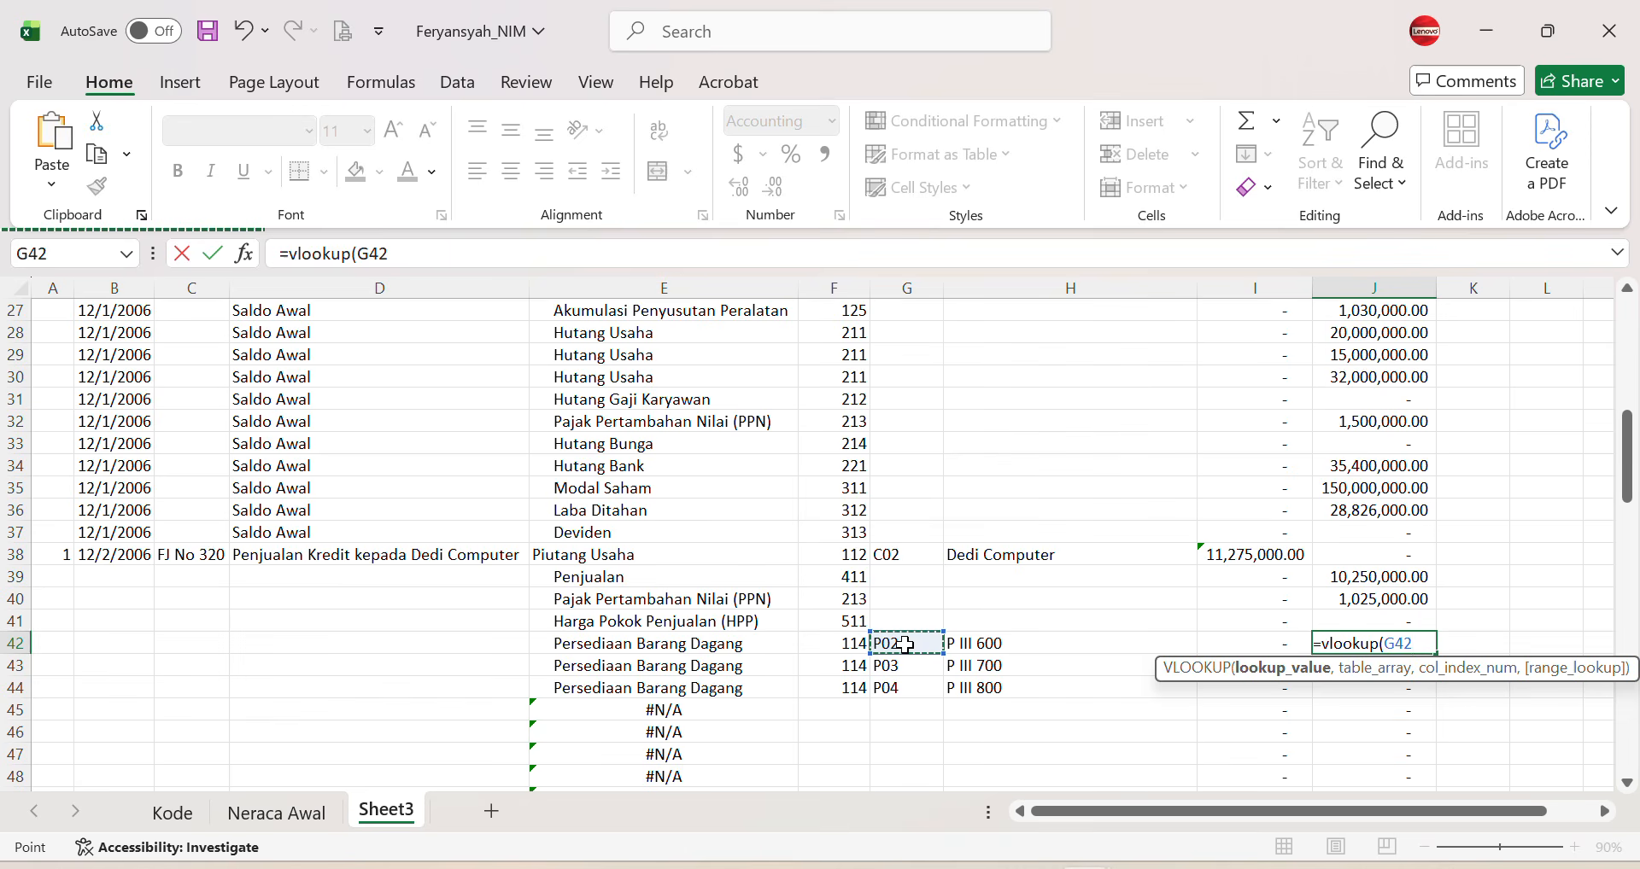
{"action": "type", "text": ","}
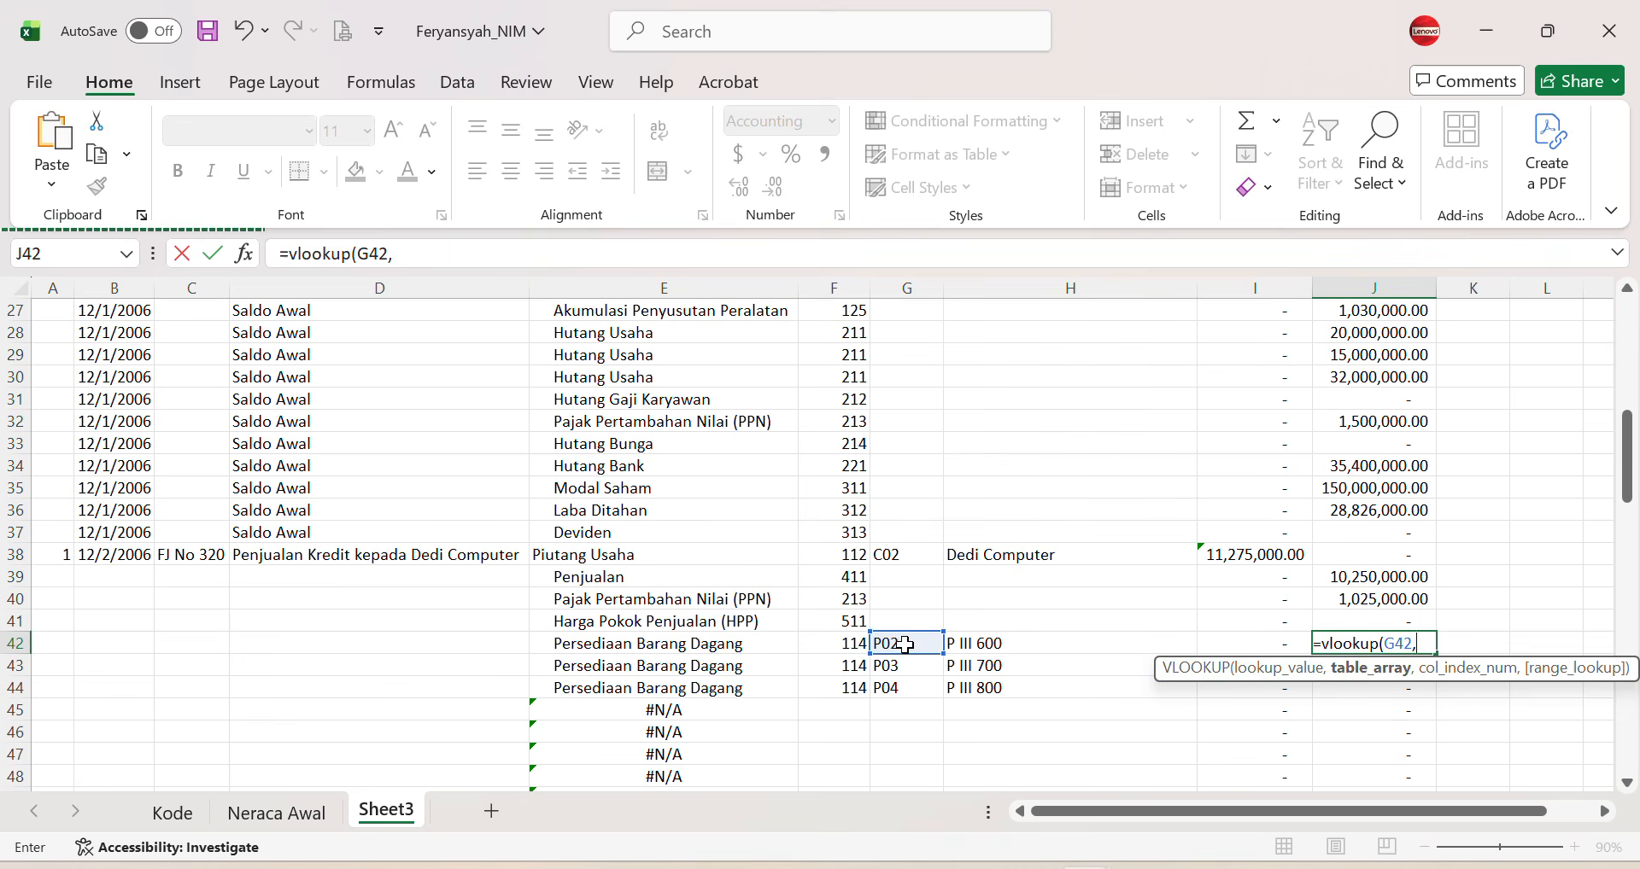
{"action": "type", "text": "kode"}
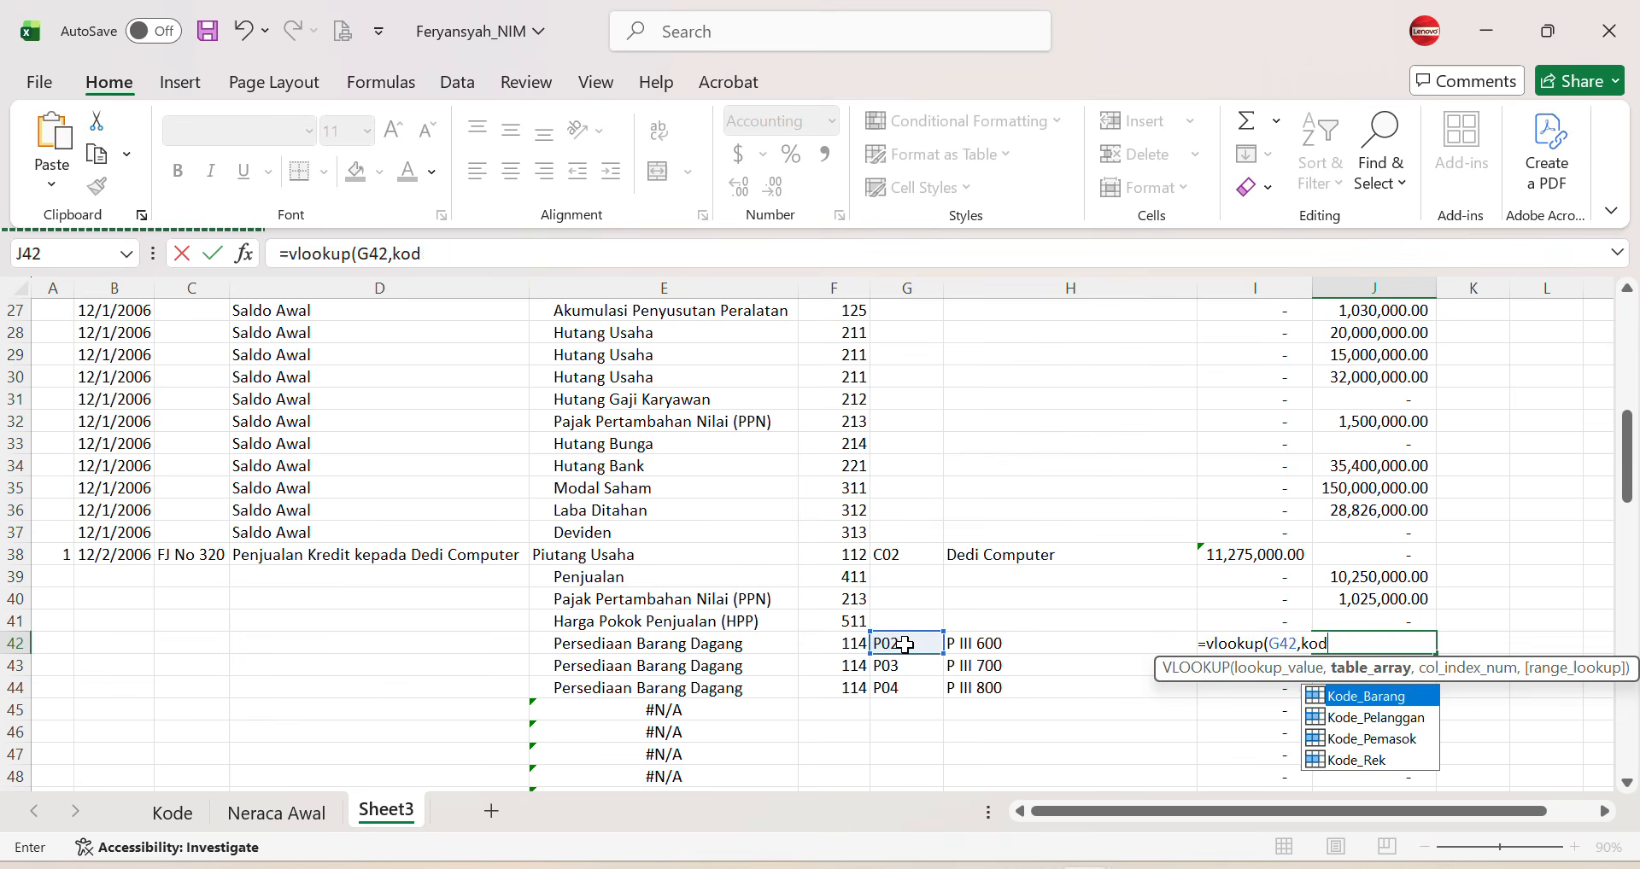
{"action": "double_click", "coordinate": [1379, 697]}
{"action": "type", "text": ","}
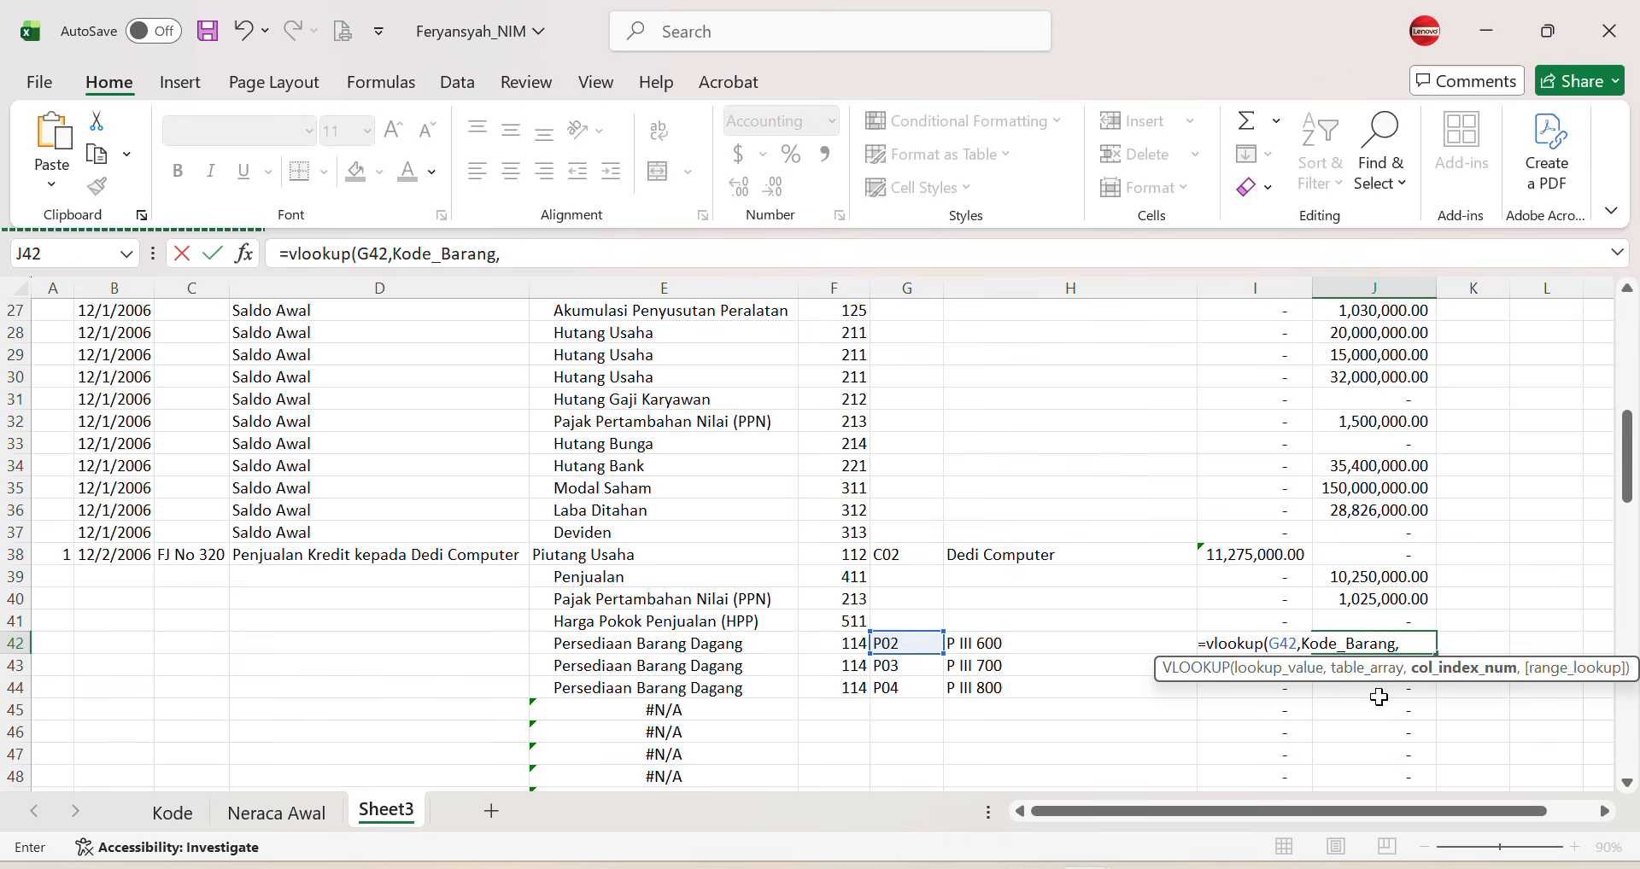
{"action": "type", "text": "3"}
{"action": "type", "text": ","}
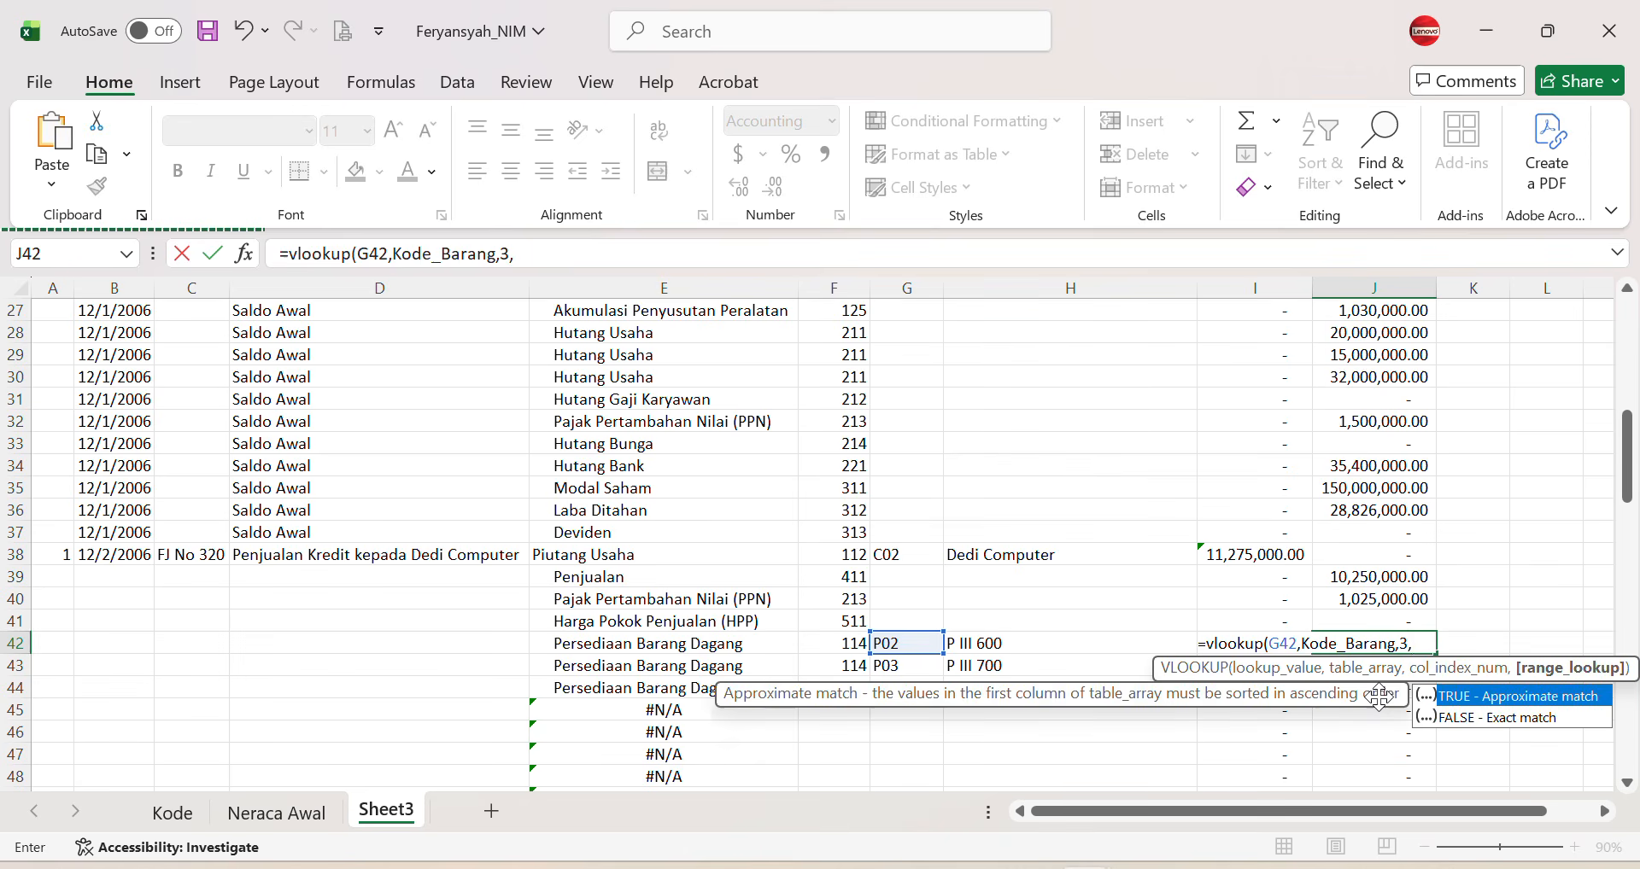
{"action": "type", "text": "0)"}
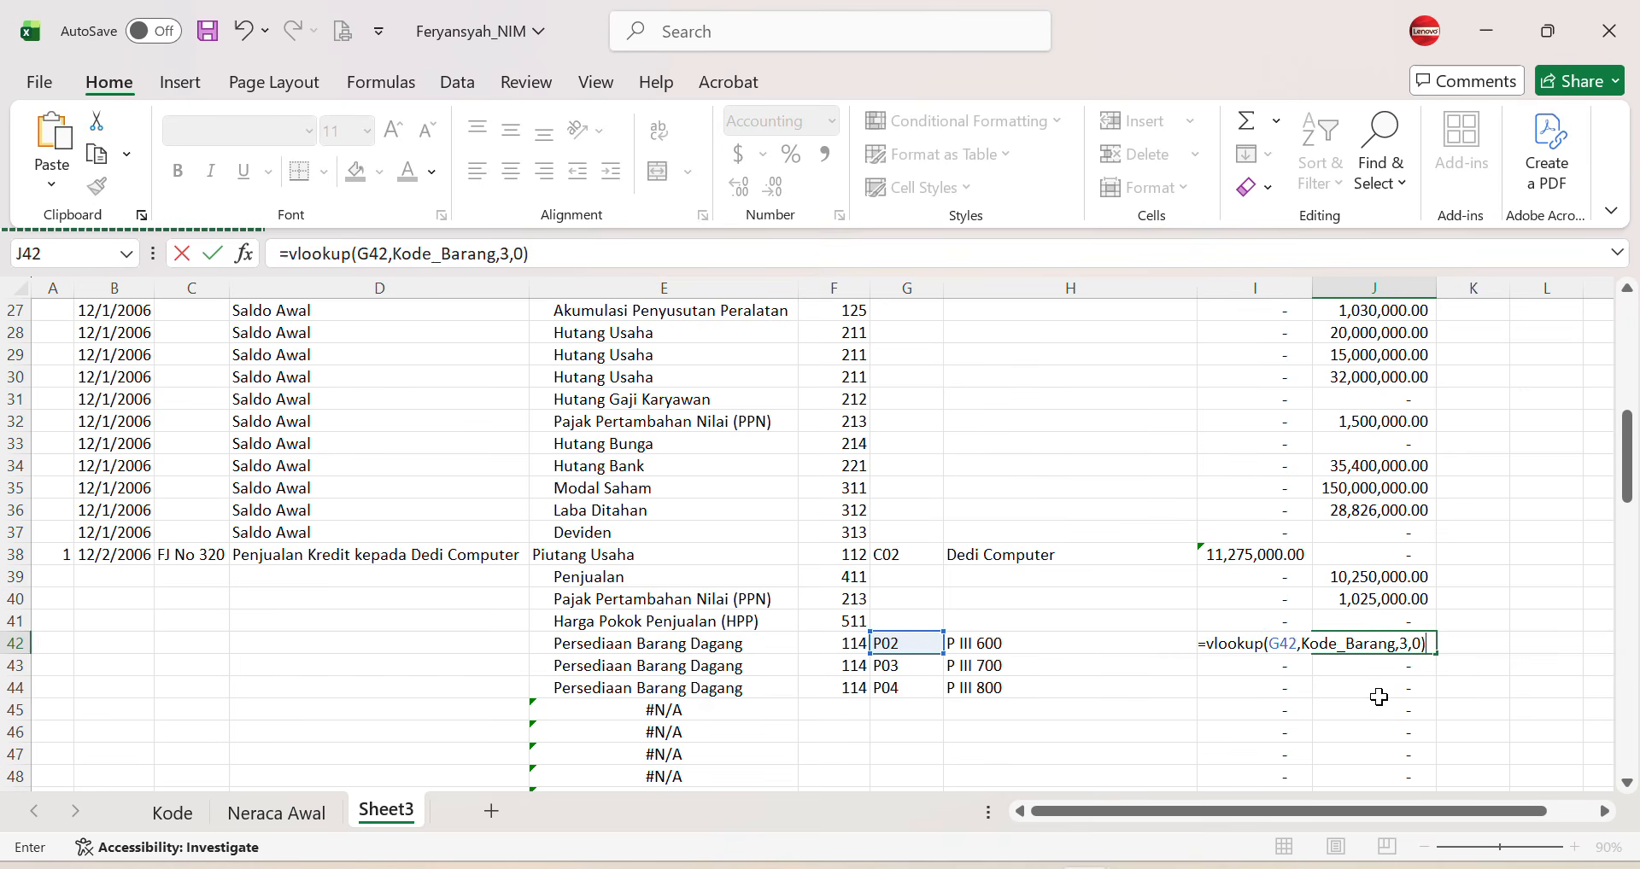
{"action": "type", "text": "*"}
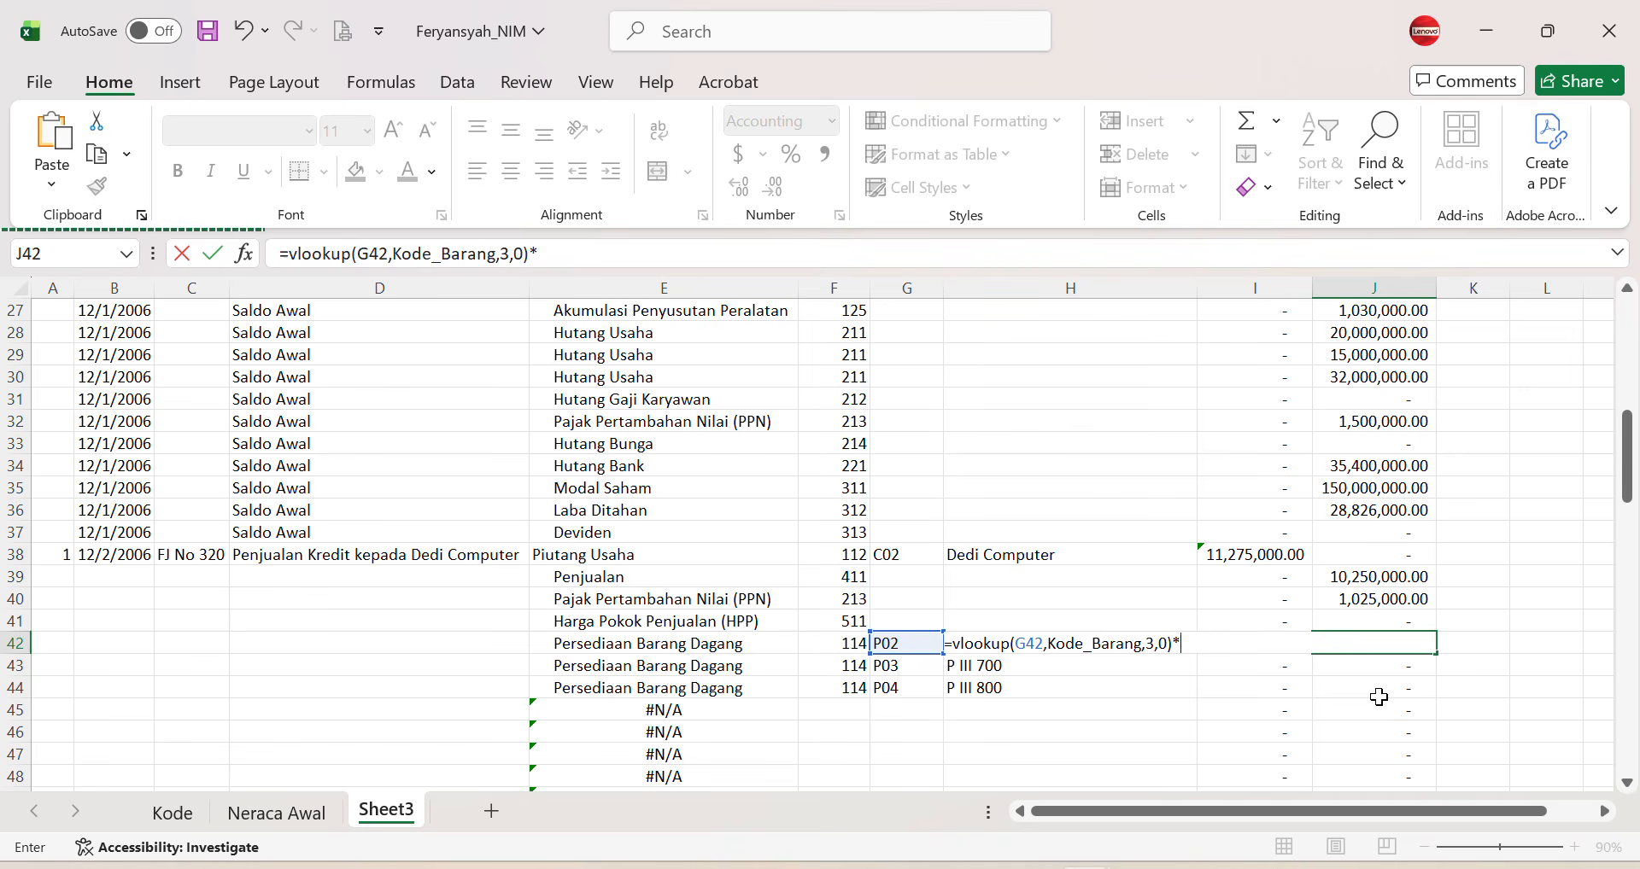
{"action": "type", "text": "4"}
{"action": "key", "text": "Return"}
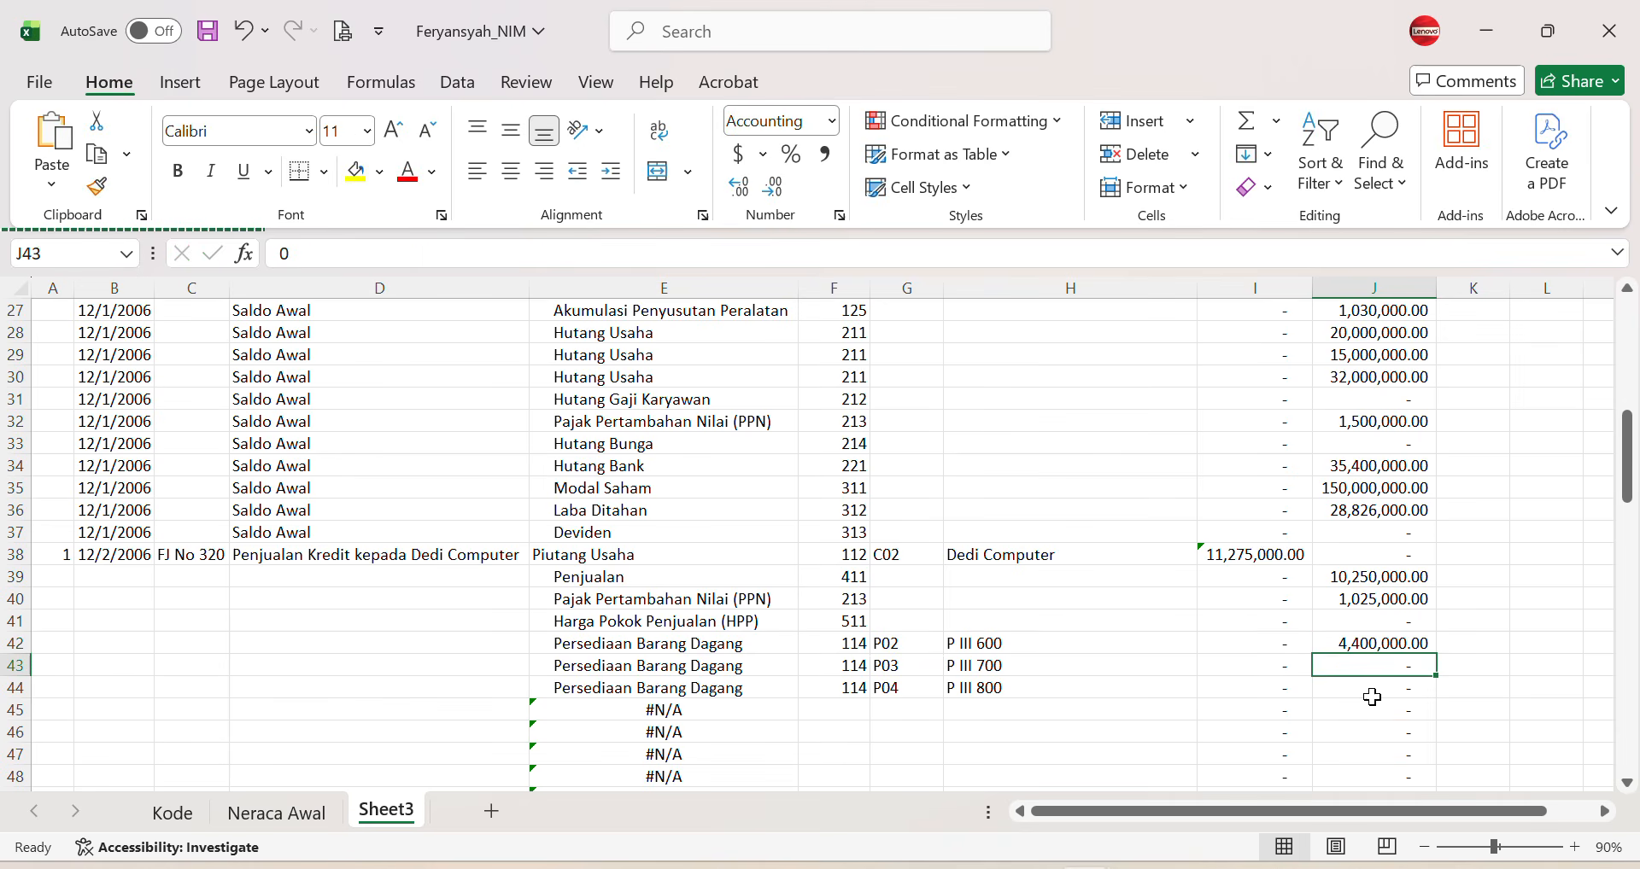
Step: Review the lookup formula in J42 against the Harga Beli column of the Kode Barang table on the Kode sheet
{"action": "left_click", "coordinate": [1404, 644]}
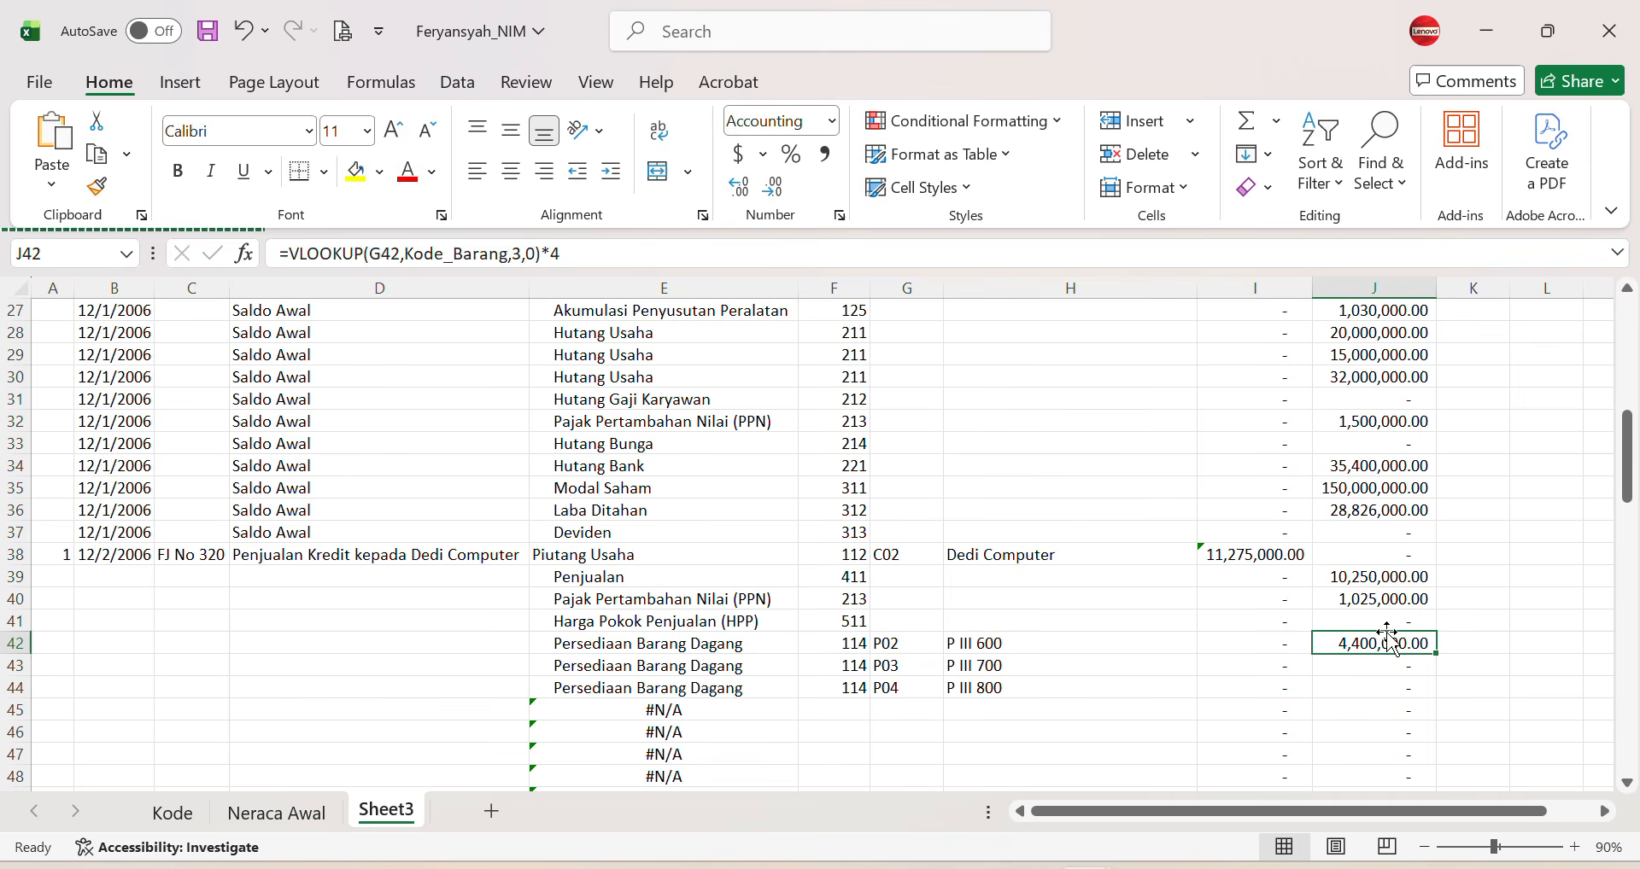
{"action": "left_click_drag", "start_coordinate": [283, 254], "coordinate": [588, 254]}
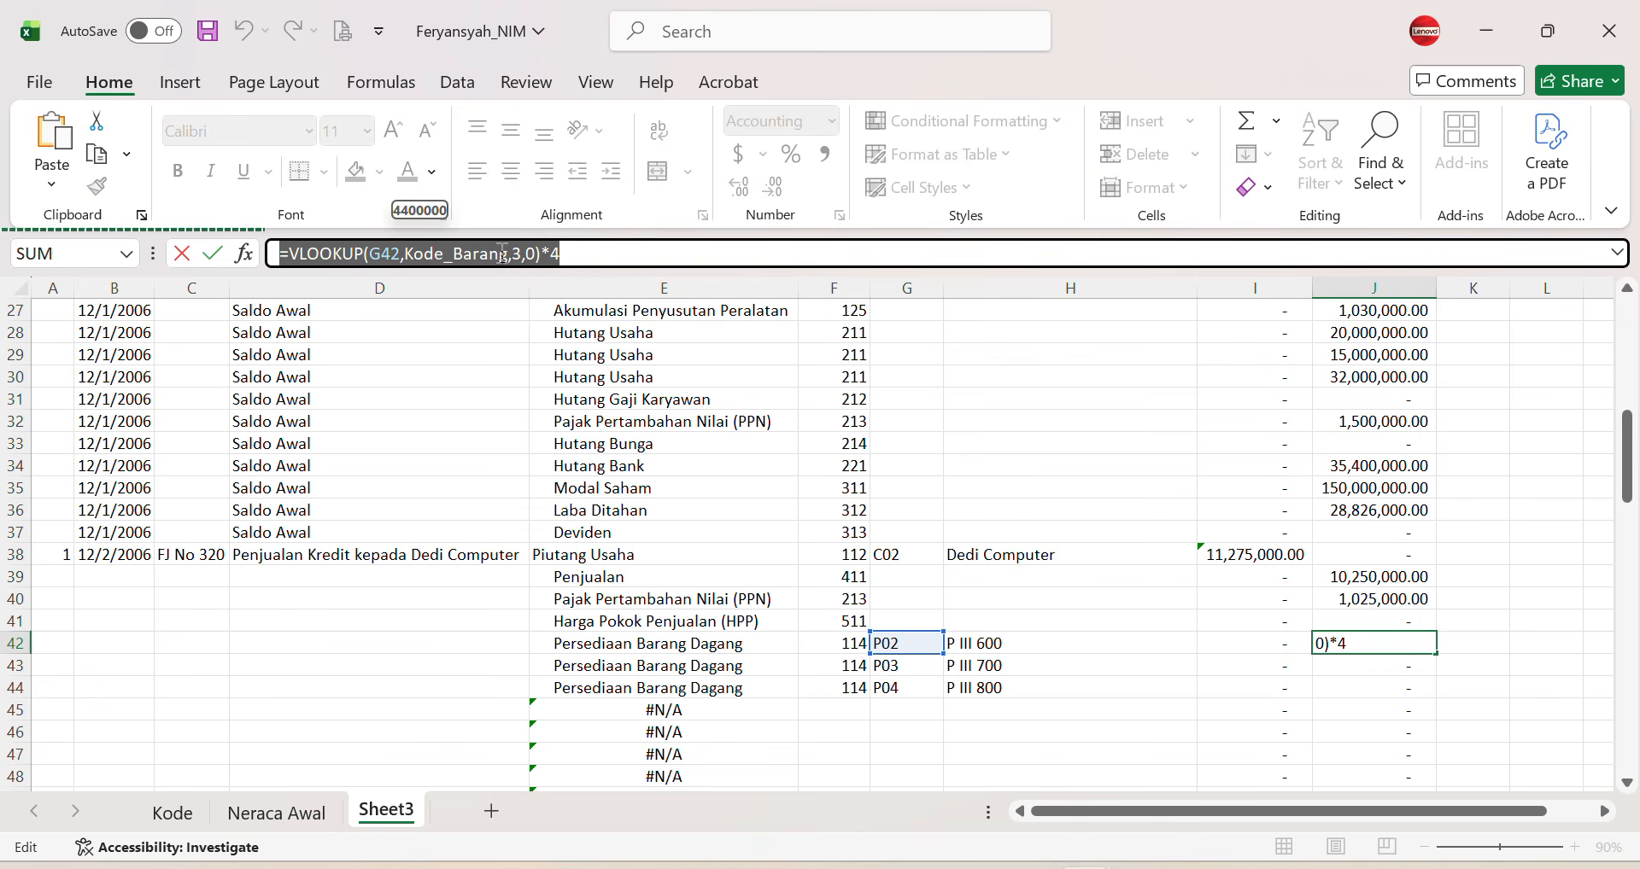
{"action": "key", "text": "Return"}
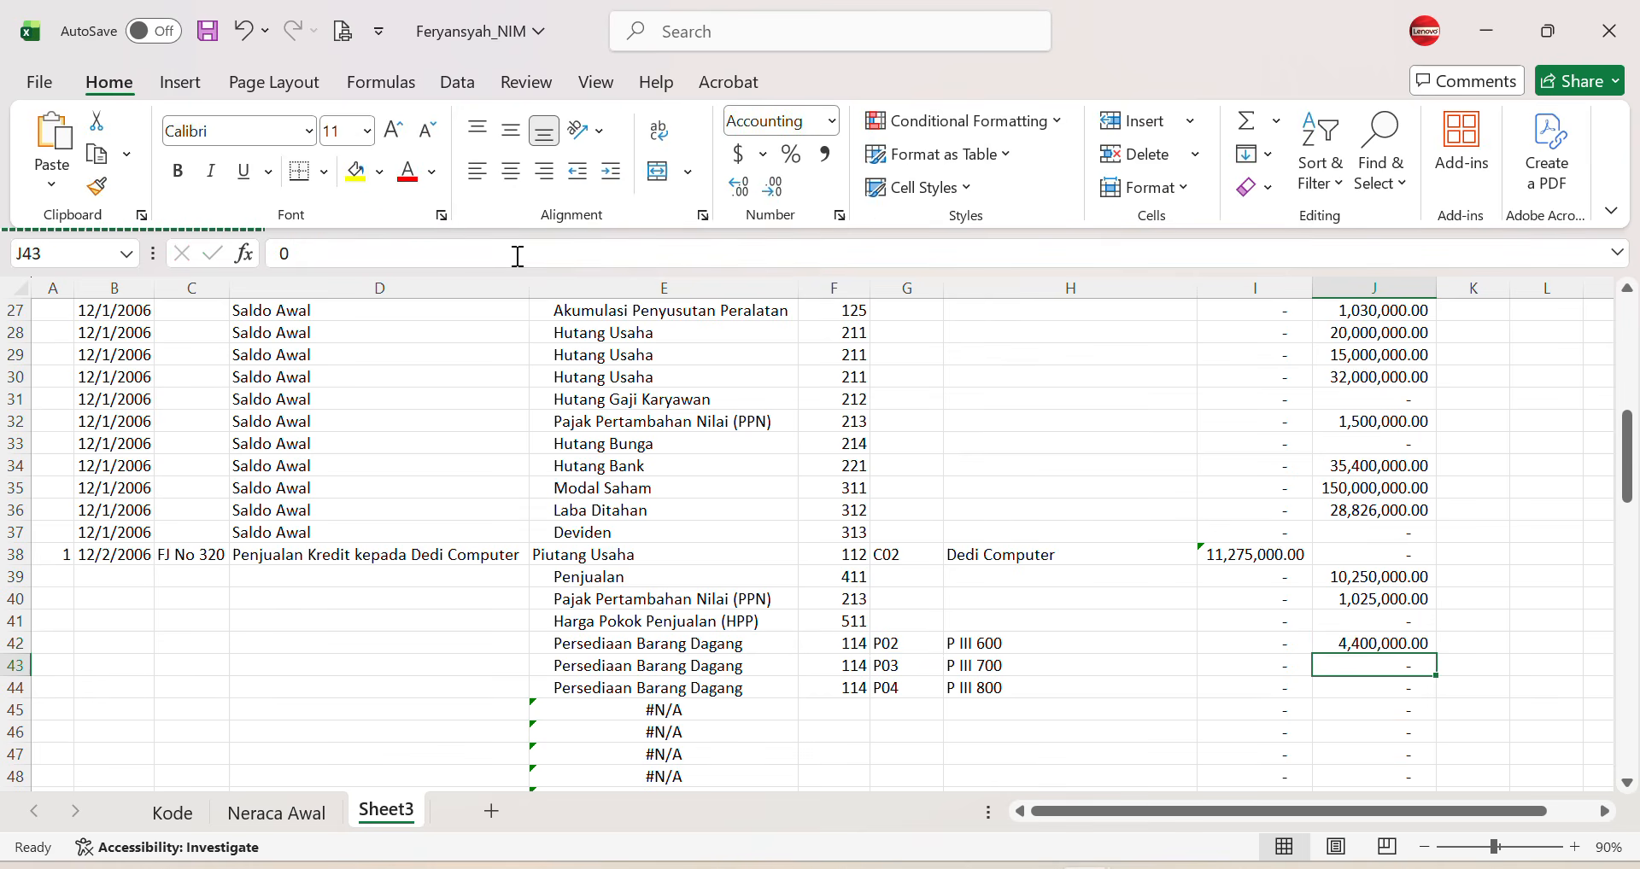
{"action": "left_click", "coordinate": [174, 812]}
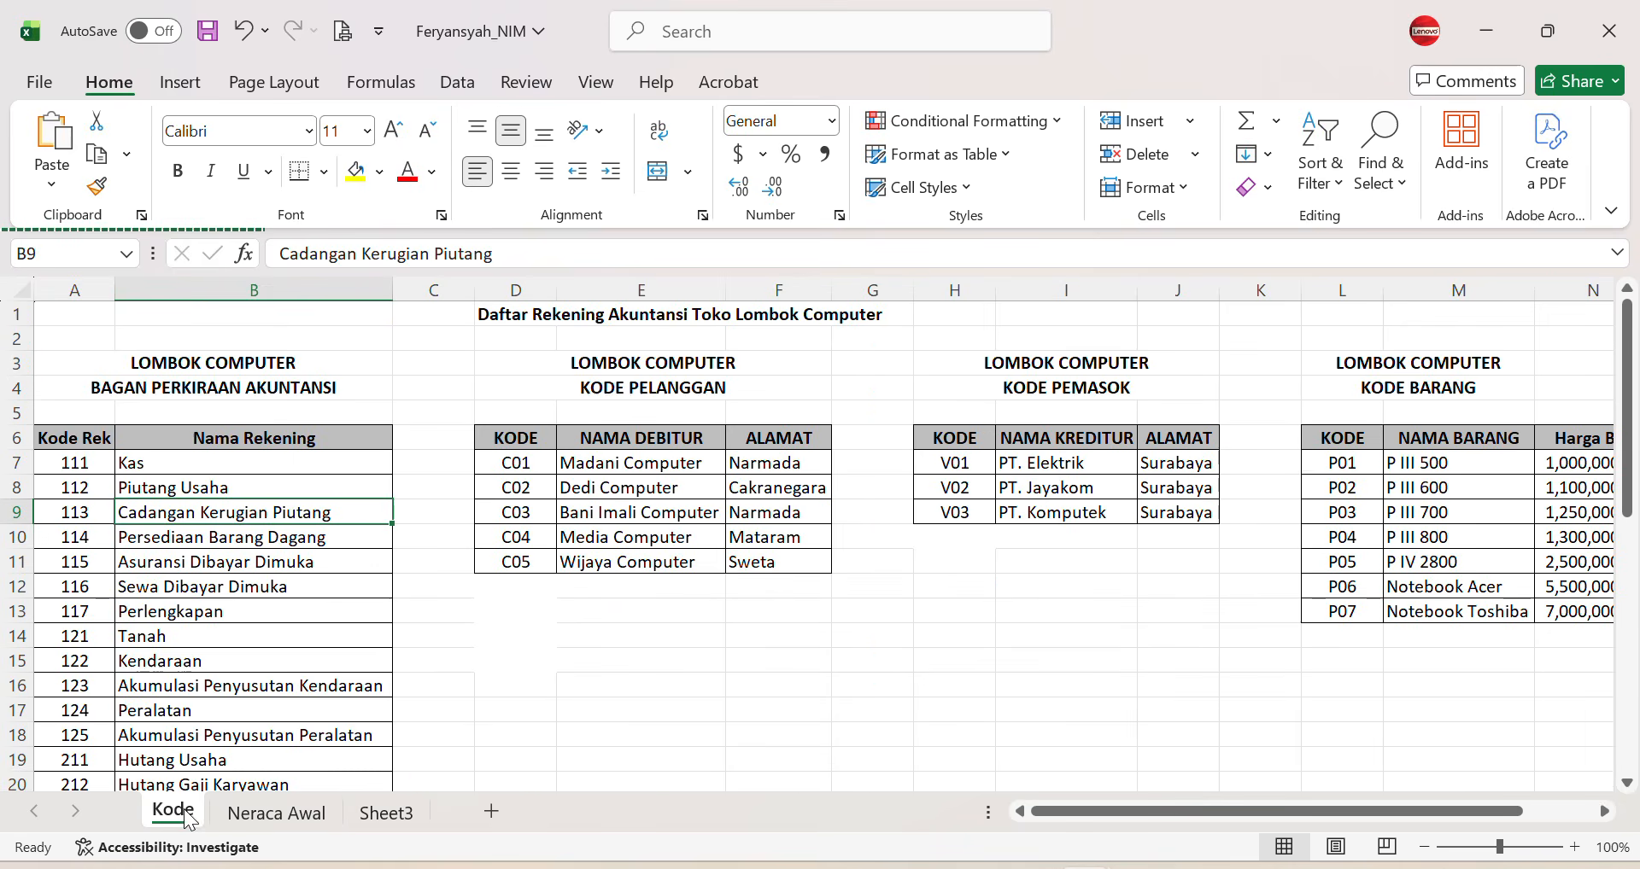
{"action": "left_click_drag", "start_coordinate": [1108, 813], "coordinate": [1192, 808]}
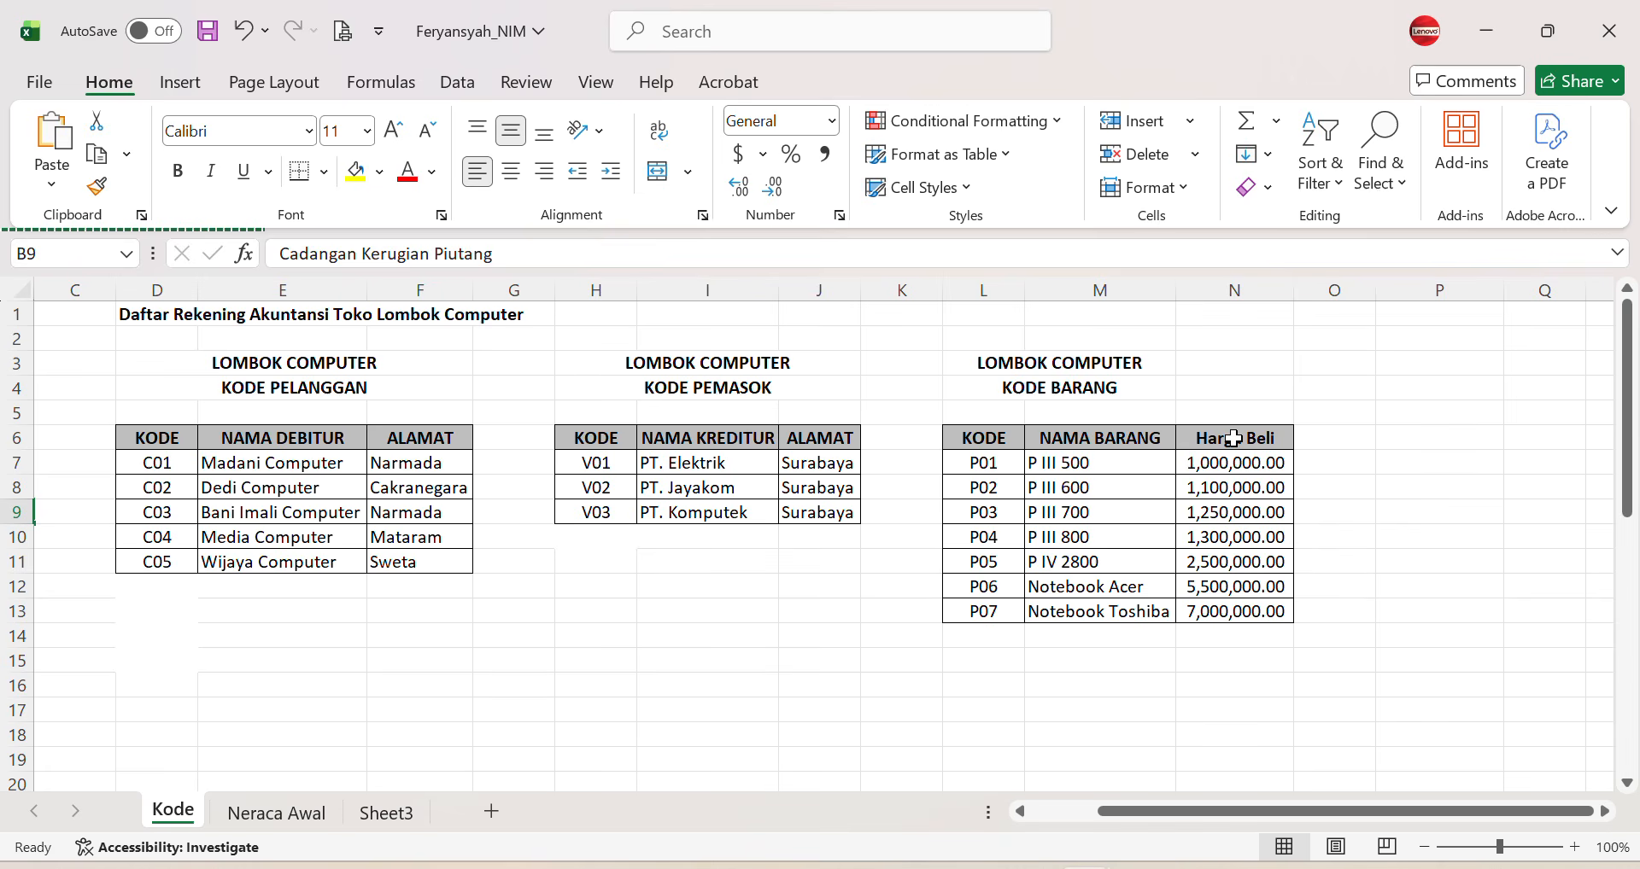
{"action": "left_click_drag", "start_coordinate": [1234, 439], "coordinate": [1254, 613]}
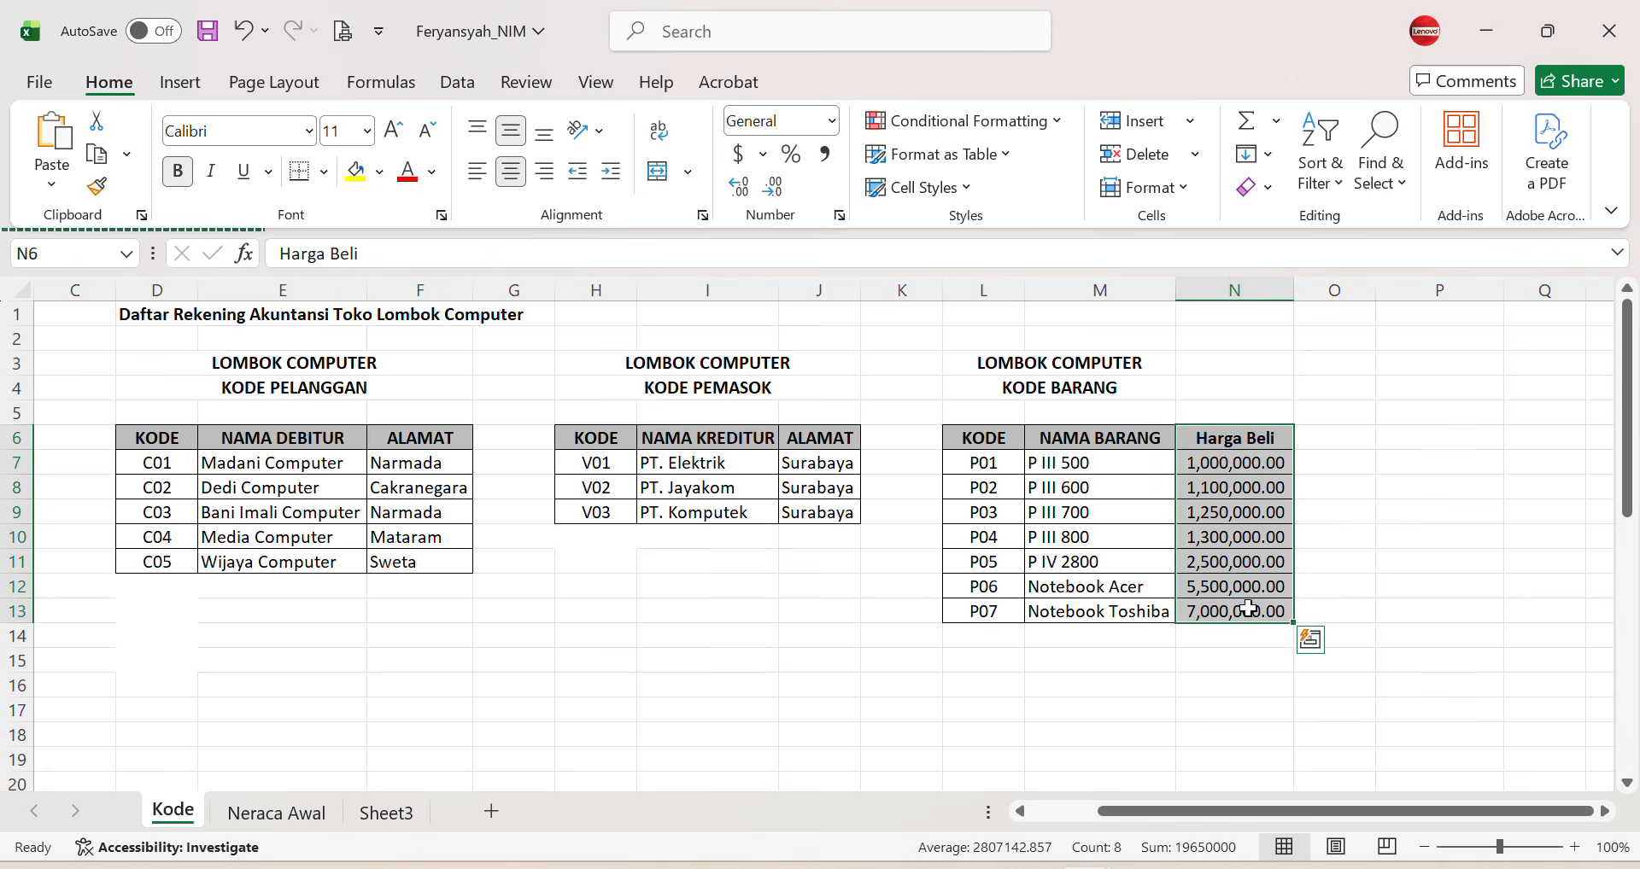
Step: Compare the NAMA BARANG and Harga Beli entries for P III 600 on the Kode sheet with the formula in J42 on Sheet3
{"action": "left_click", "coordinate": [988, 443]}
{"action": "left_click", "coordinate": [1094, 441]}
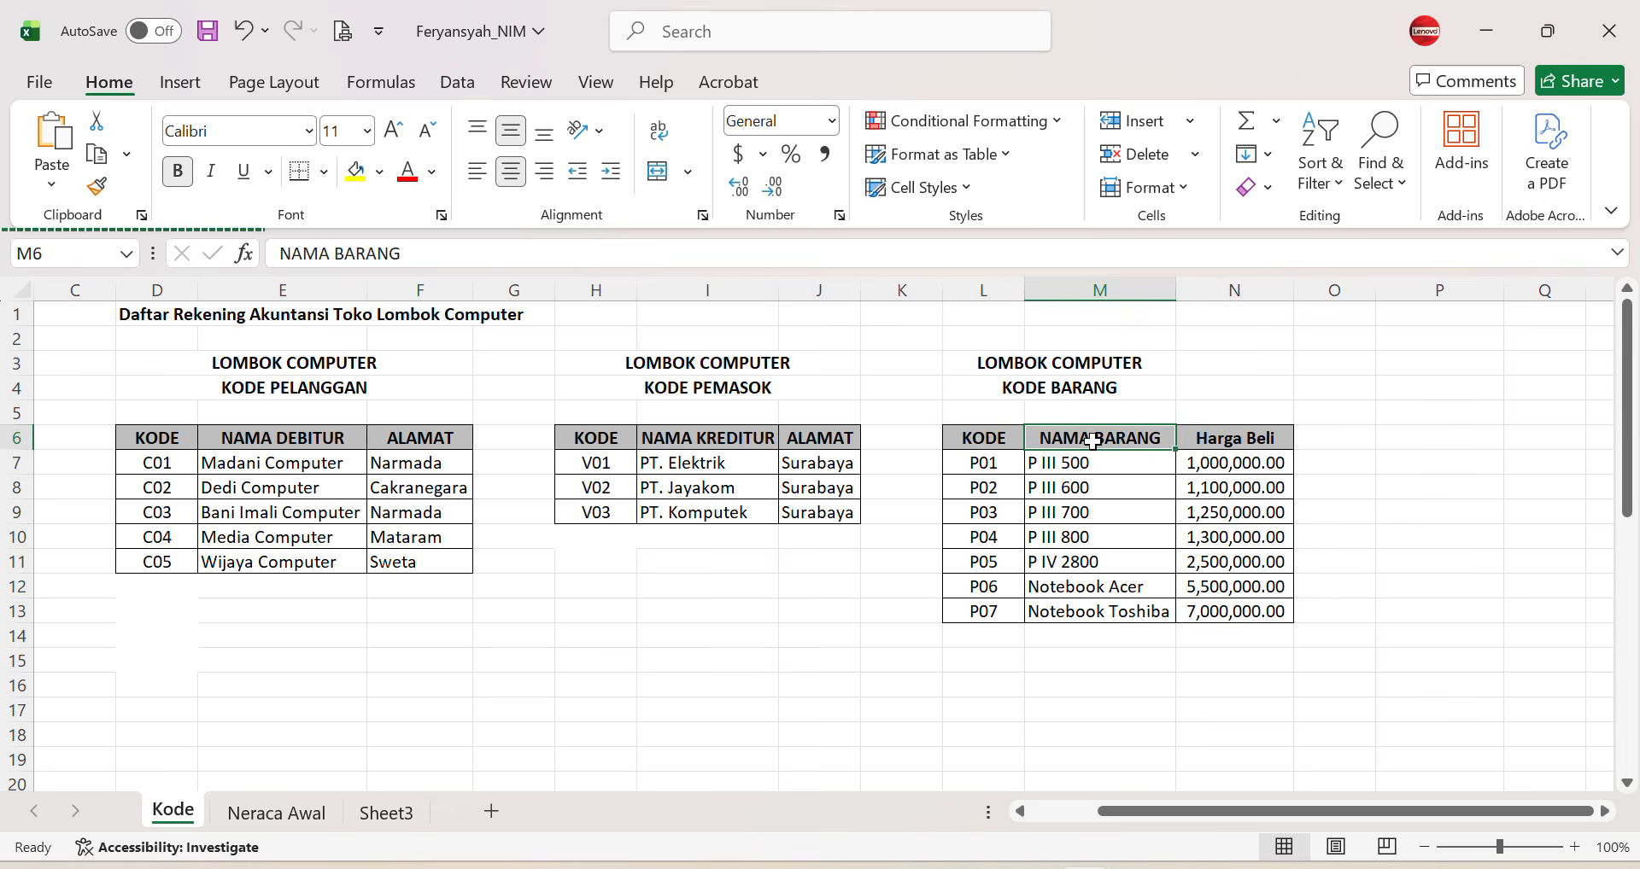
{"action": "left_click", "coordinate": [1205, 484]}
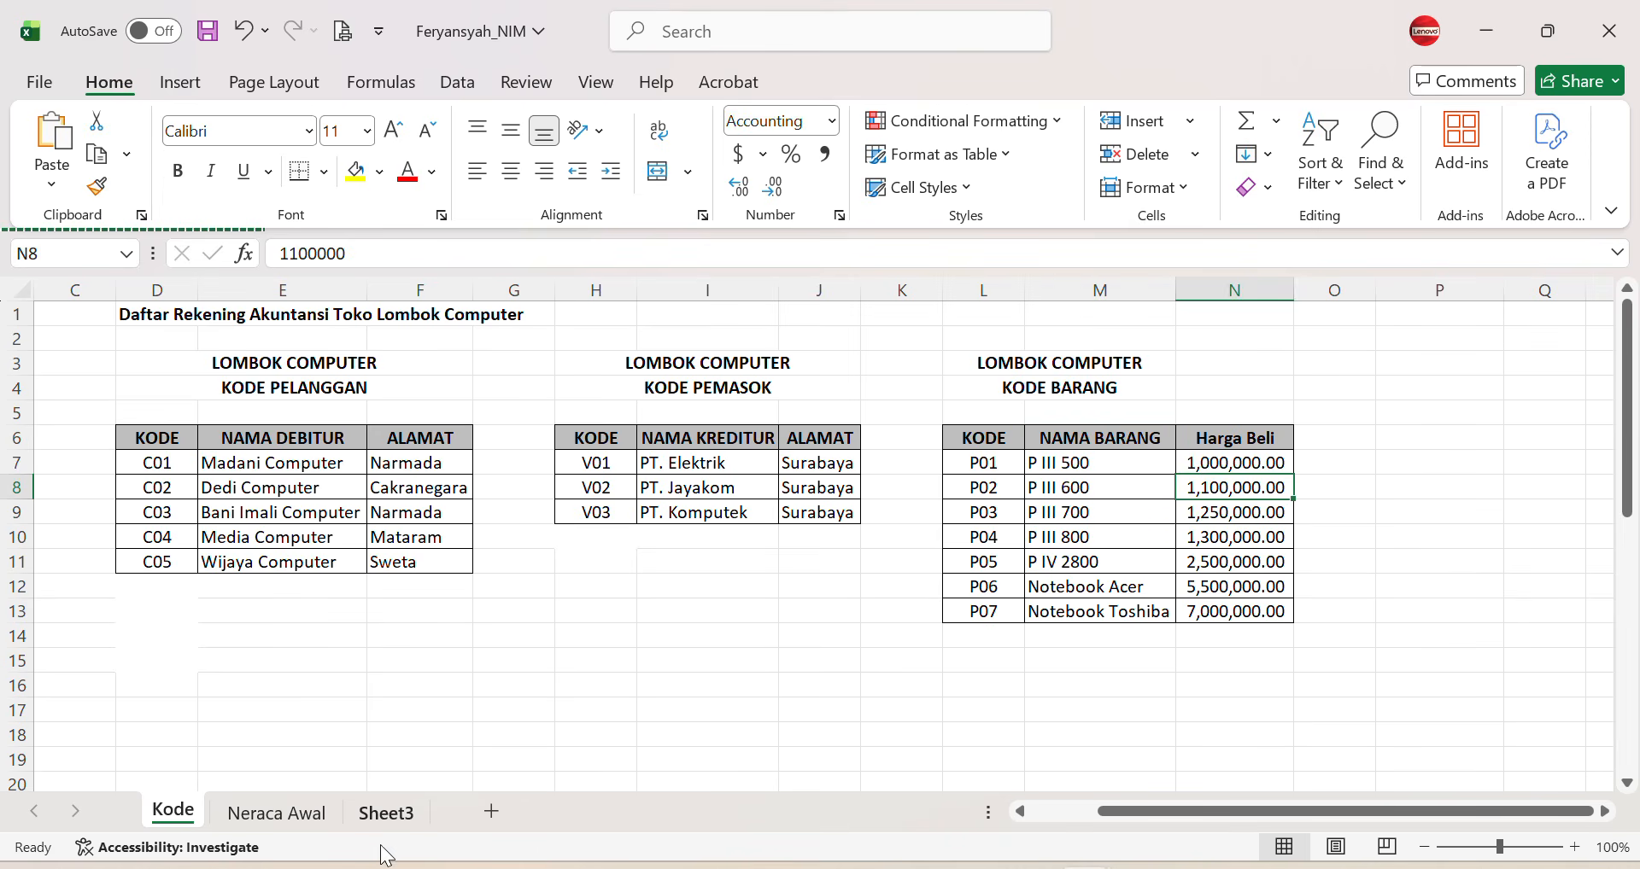
{"action": "left_click", "coordinate": [386, 815]}
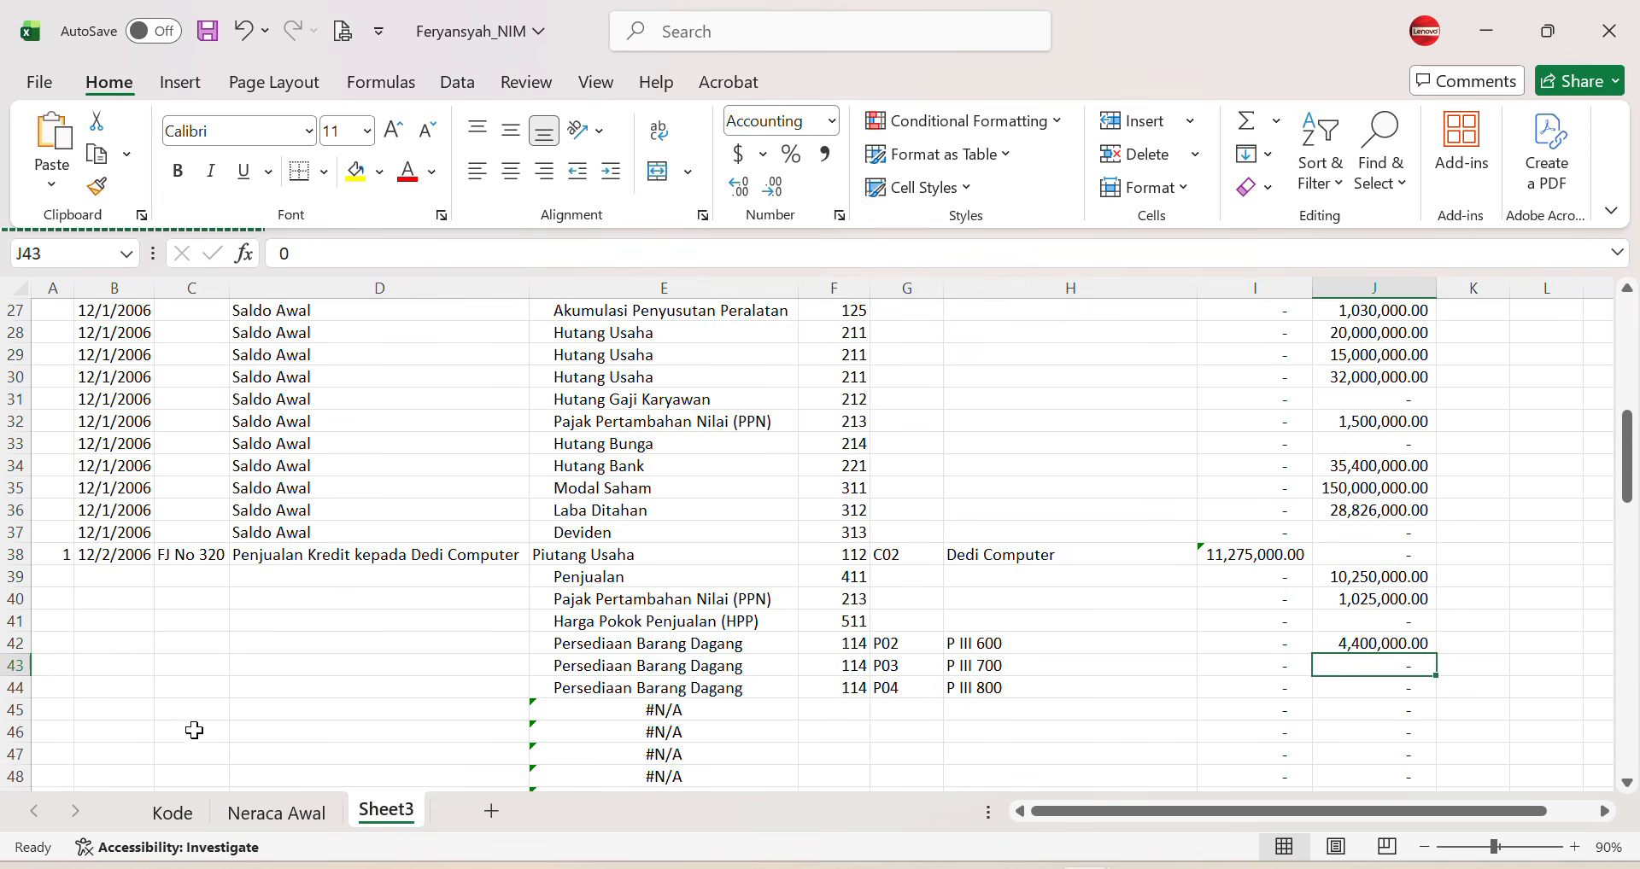
{"action": "left_click", "coordinate": [174, 820]}
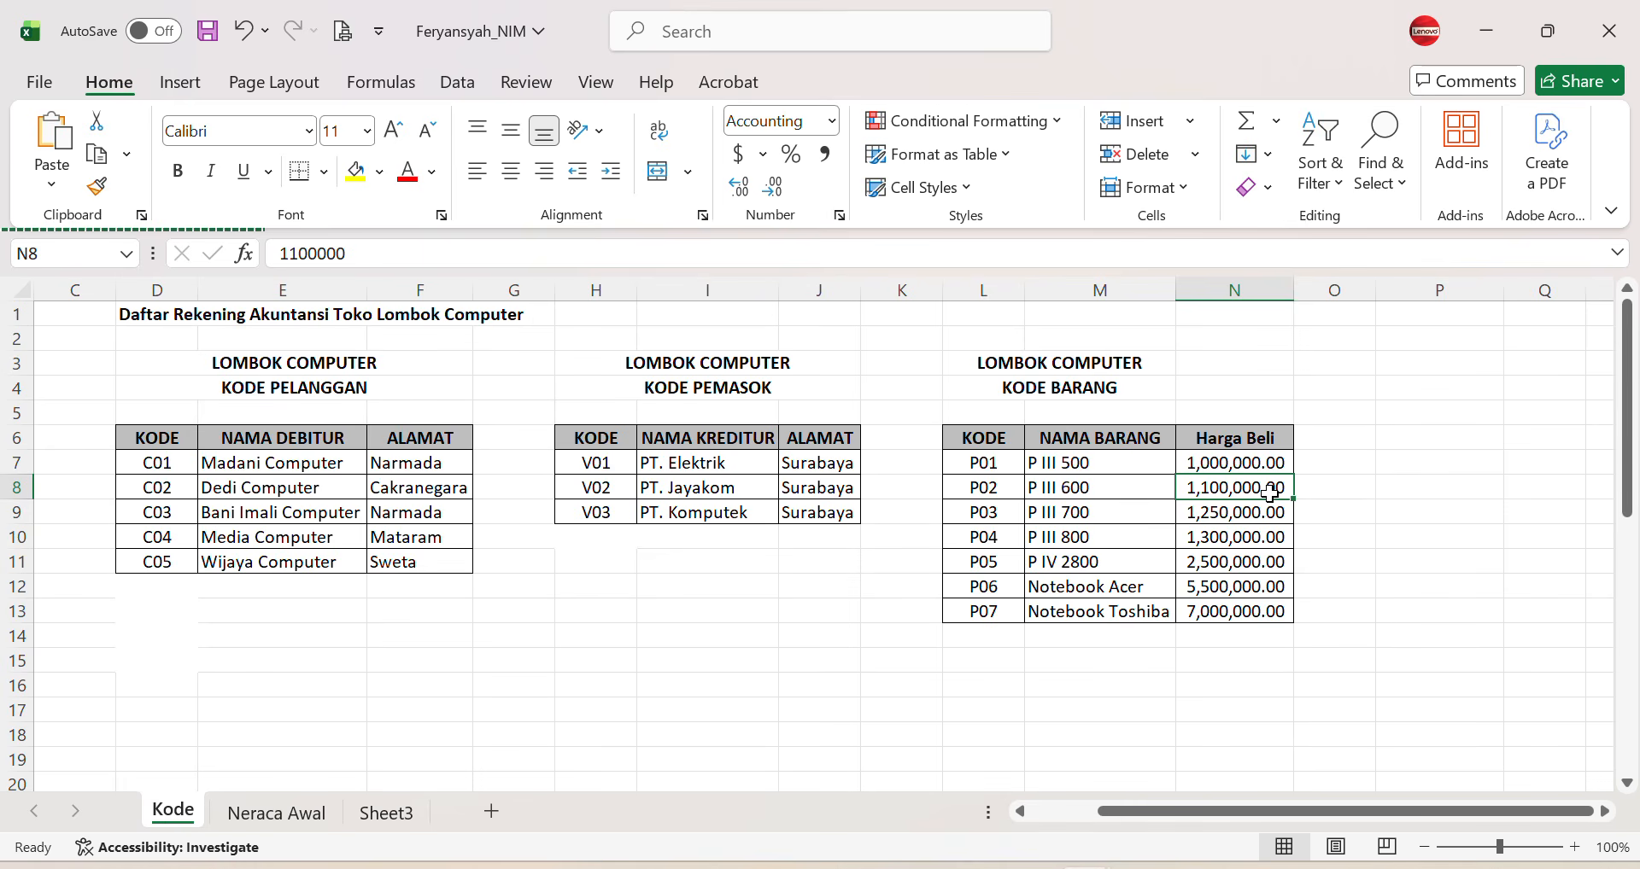
{"action": "left_click", "coordinate": [392, 813]}
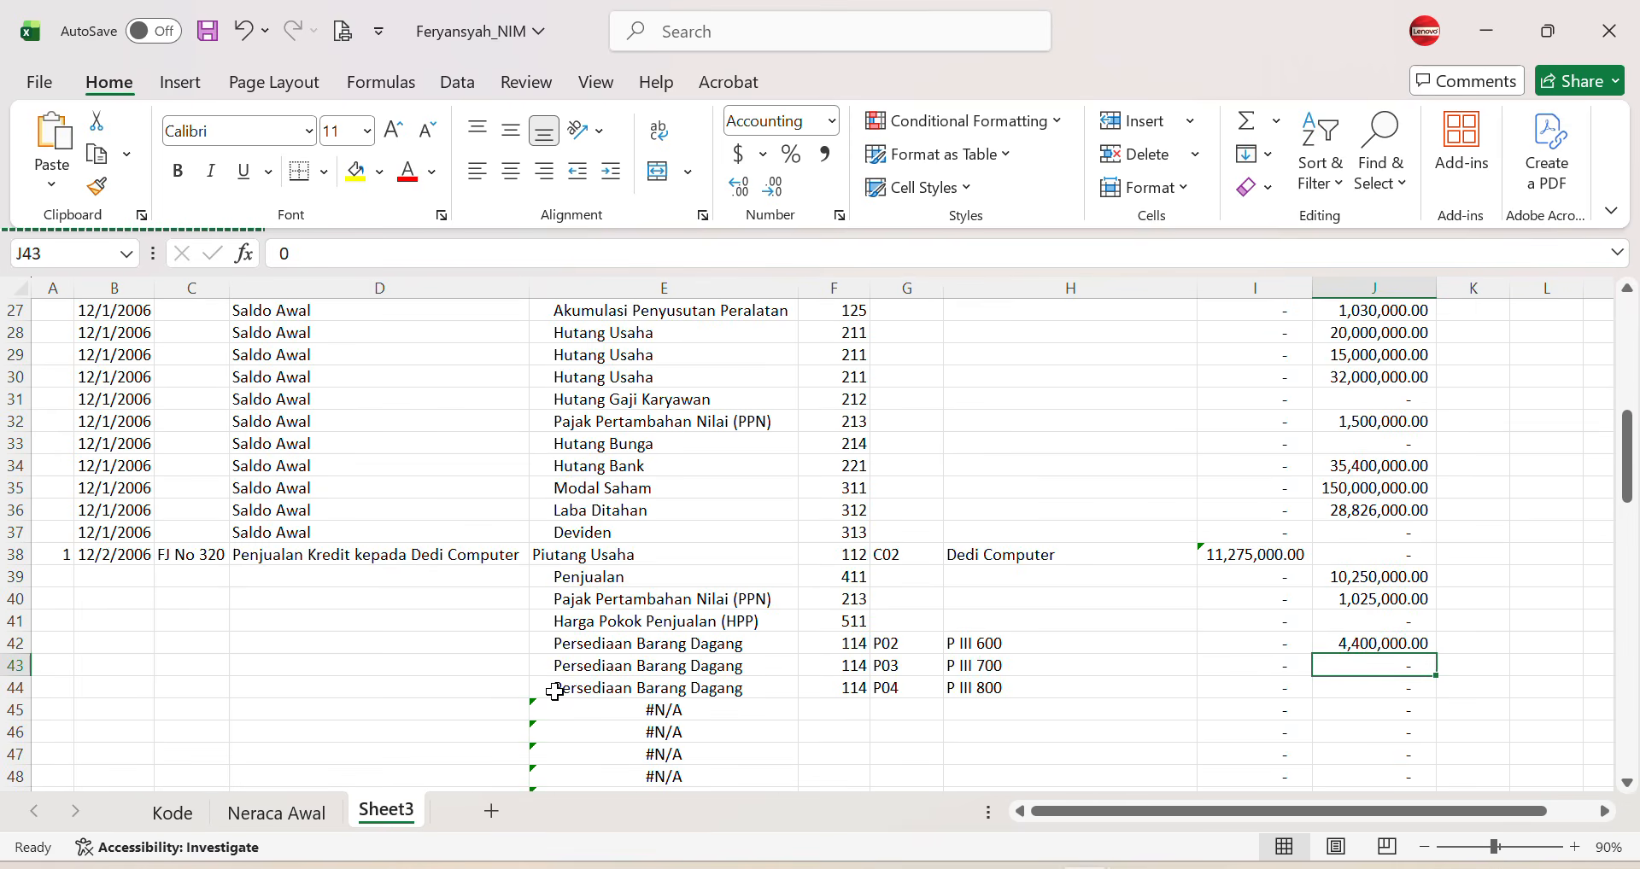
{"action": "left_click", "coordinate": [1375, 644]}
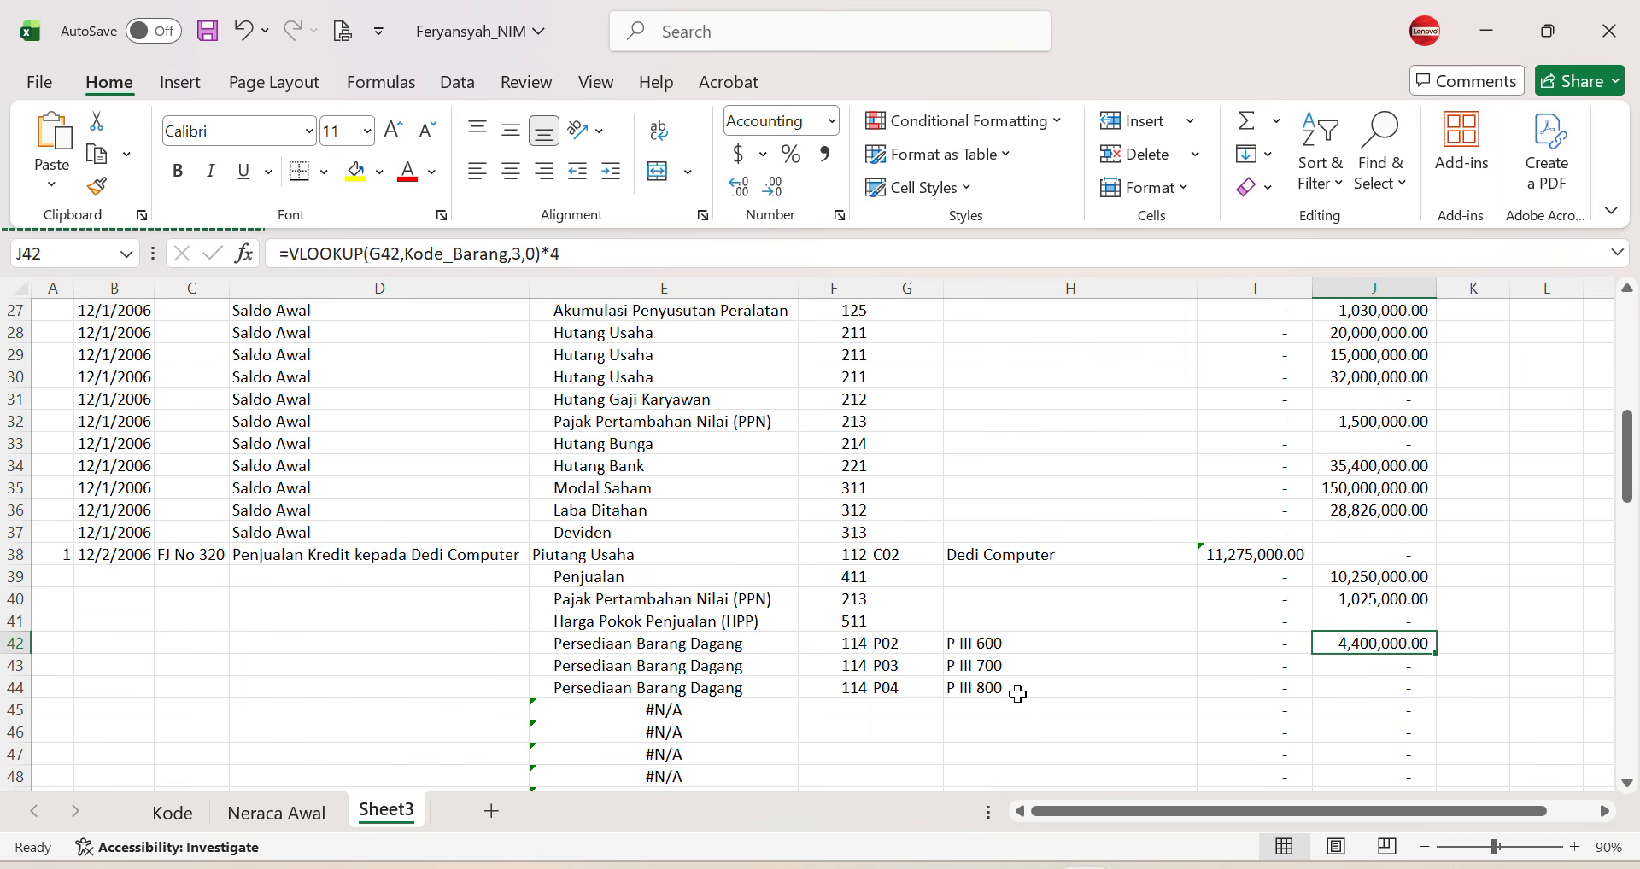
Step: Fill the lookup formula from J42 down to J44 for the remaining two Persediaan Barang Dagang lines
{"action": "left_click", "coordinate": [1400, 663]}
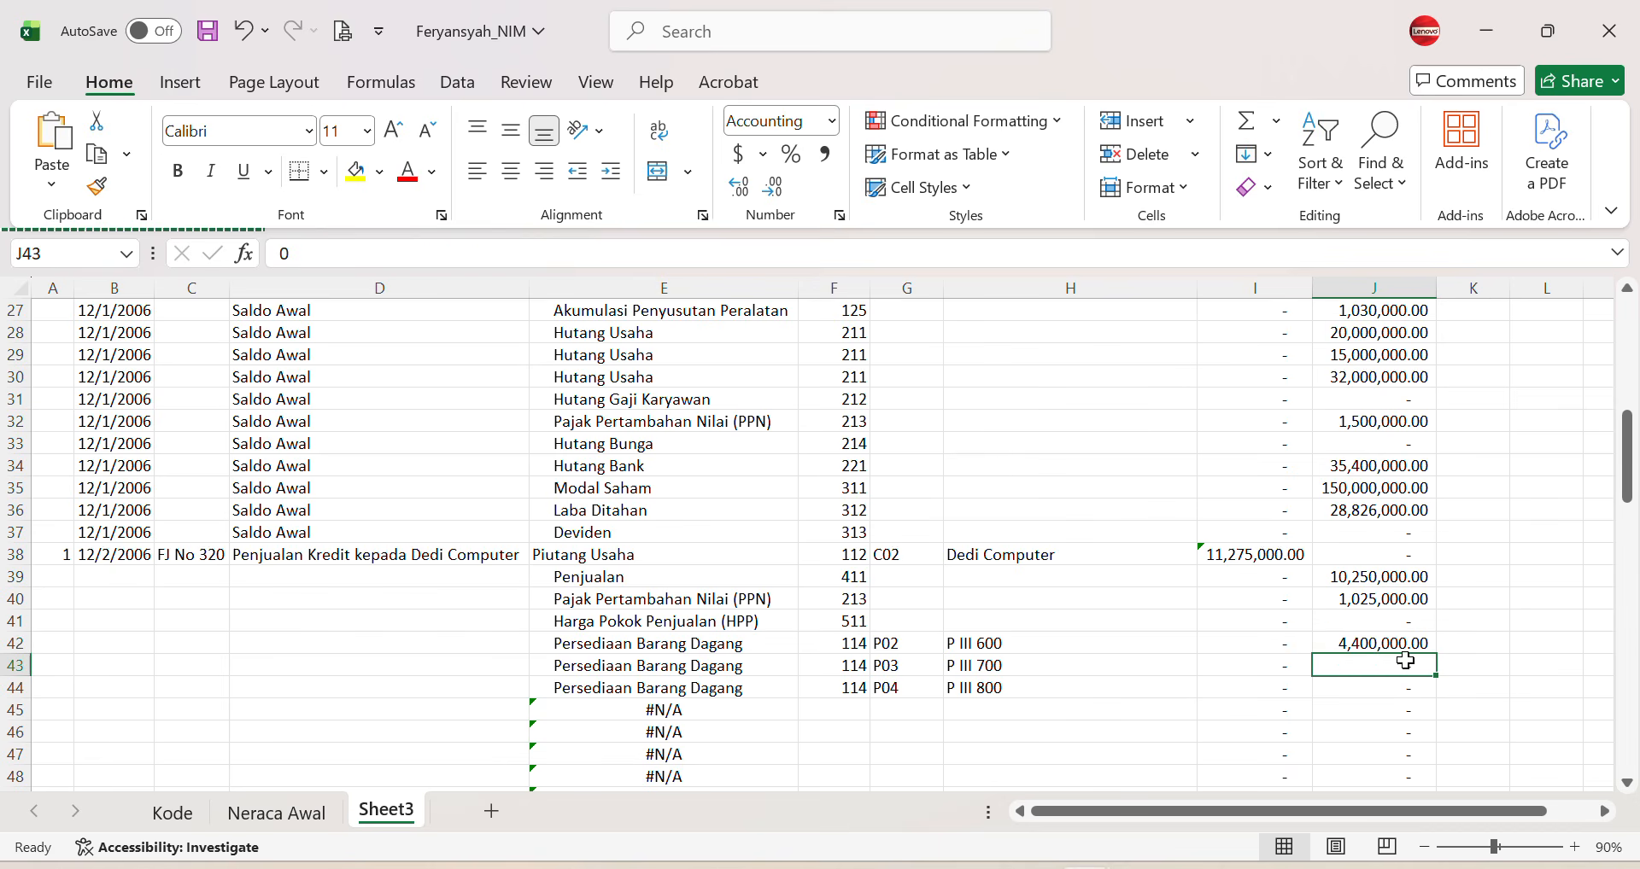
{"action": "left_click", "coordinate": [1409, 647]}
{"action": "left_click_drag", "start_coordinate": [1436, 654], "coordinate": [1437, 697]}
Step: Change the quantity multiplier in the J43 lookup formula for P III 700 to 2
{"action": "left_click", "coordinate": [1352, 664]}
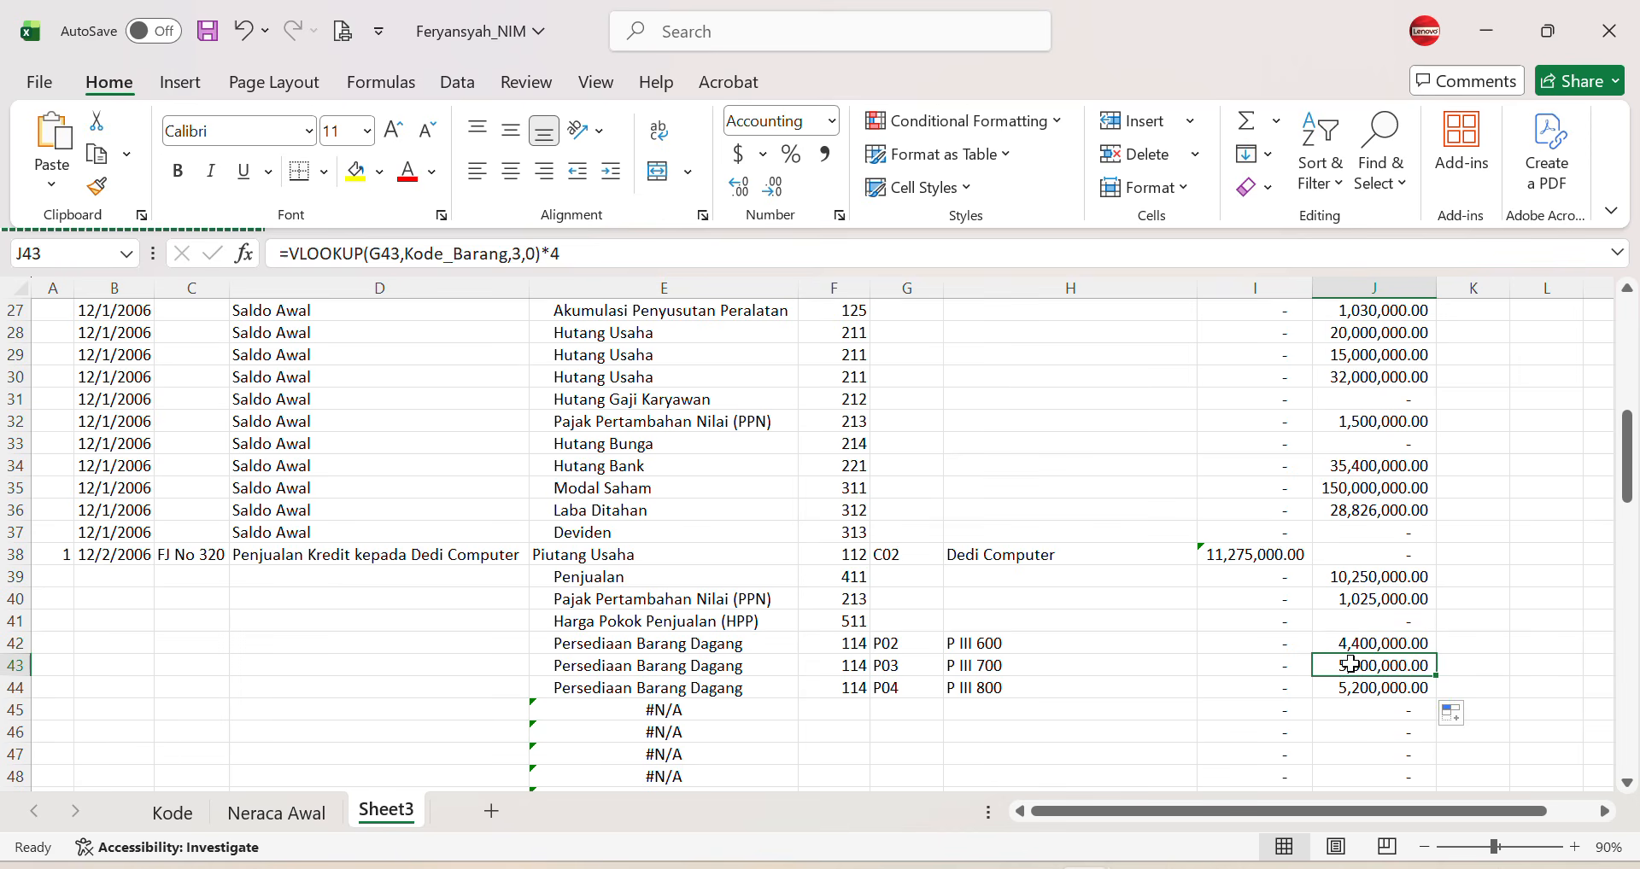
{"action": "left_click", "coordinate": [597, 251]}
{"action": "key", "text": "BackSpace"}
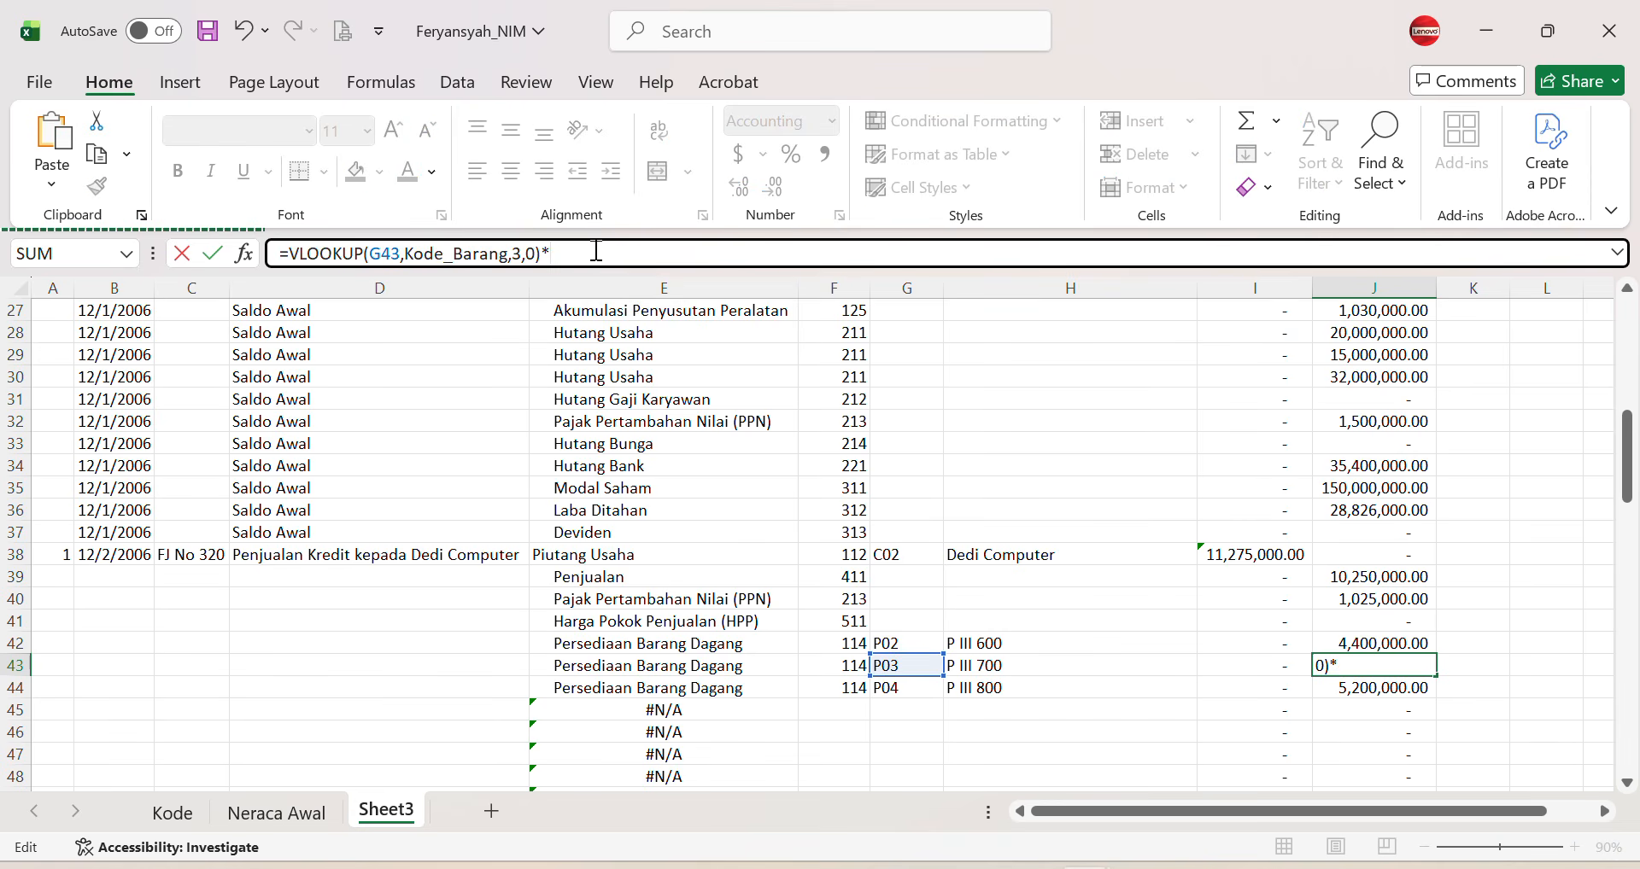
{"action": "type", "text": "2"}
{"action": "key", "text": "Return"}
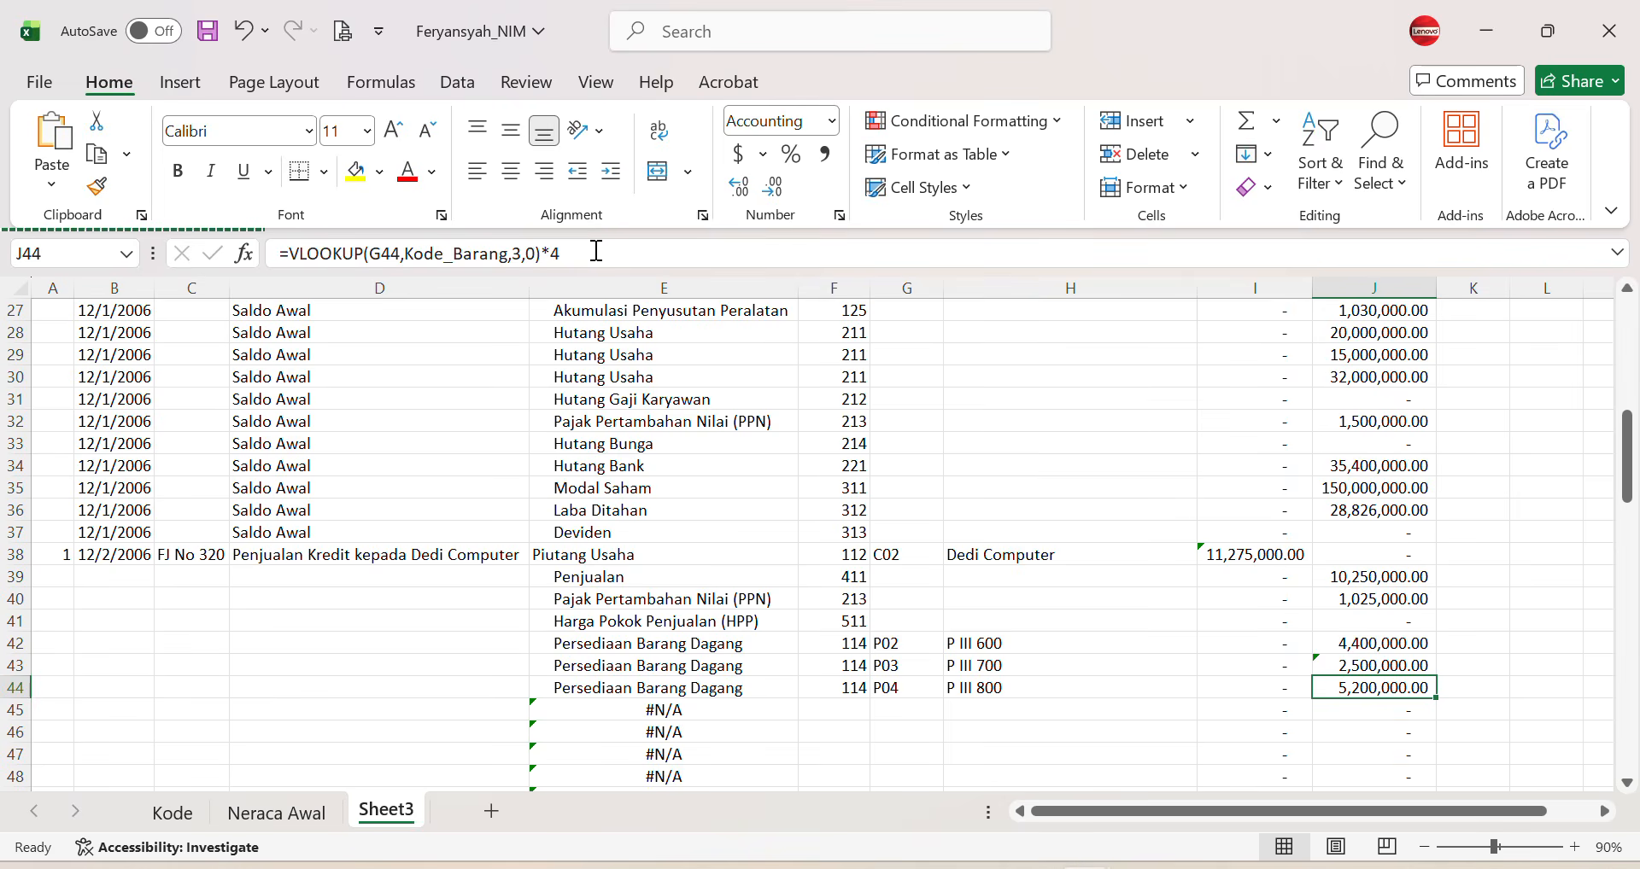
Step: Change the quantity multiplier in the J44 lookup formula for P III 800 to 1
{"action": "left_click", "coordinate": [597, 250]}
{"action": "key", "text": "BackSpace"}
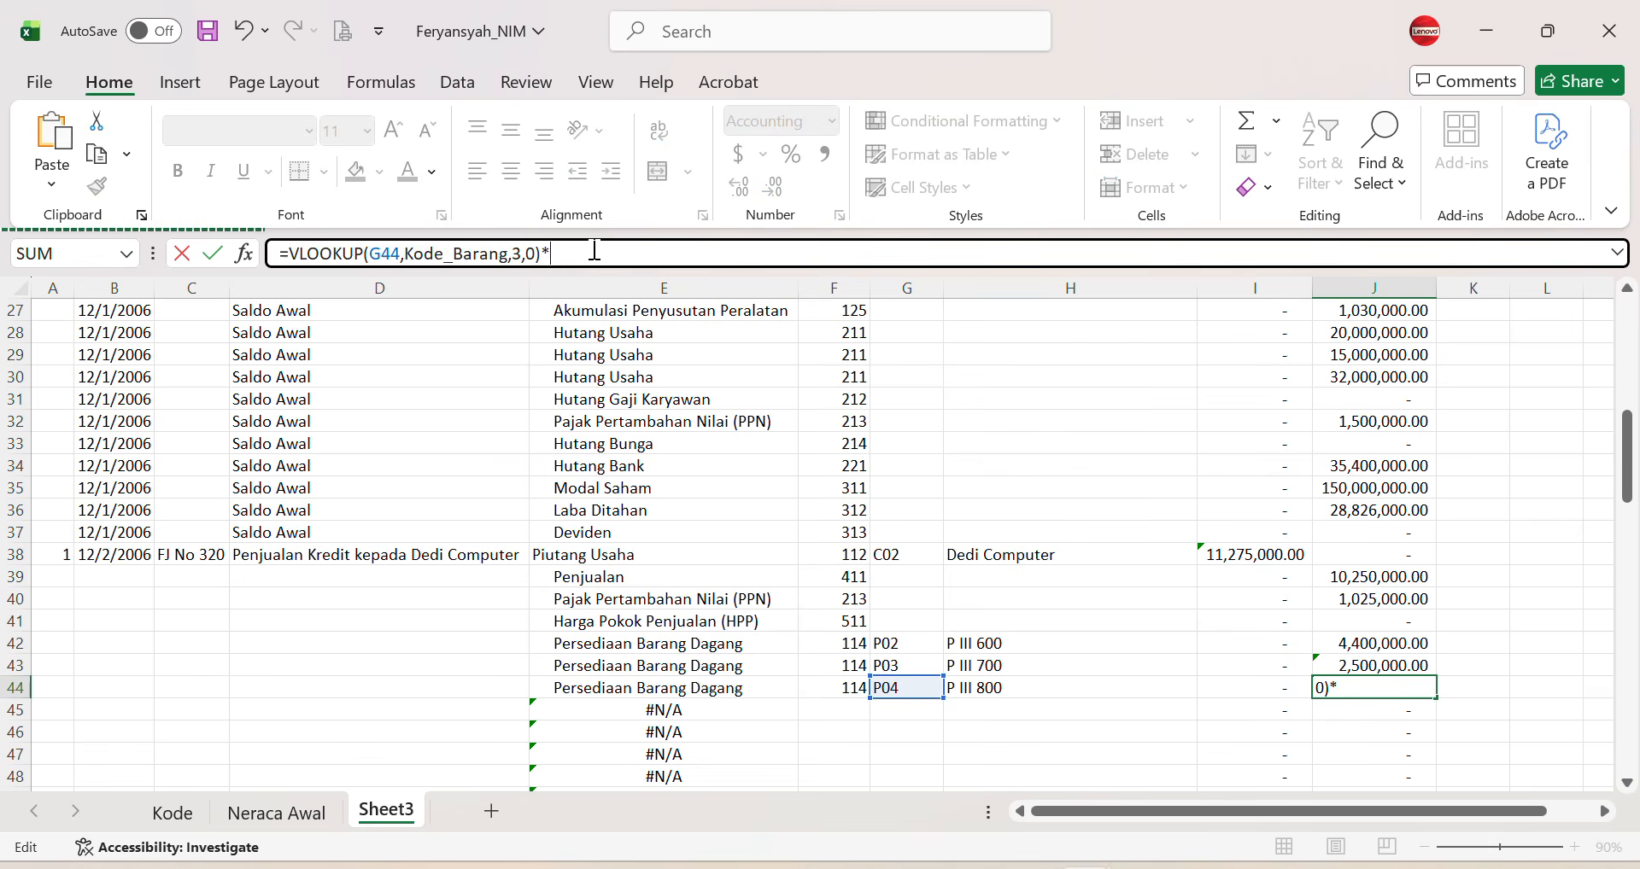
{"action": "type", "text": "1"}
{"action": "key", "text": "Return"}
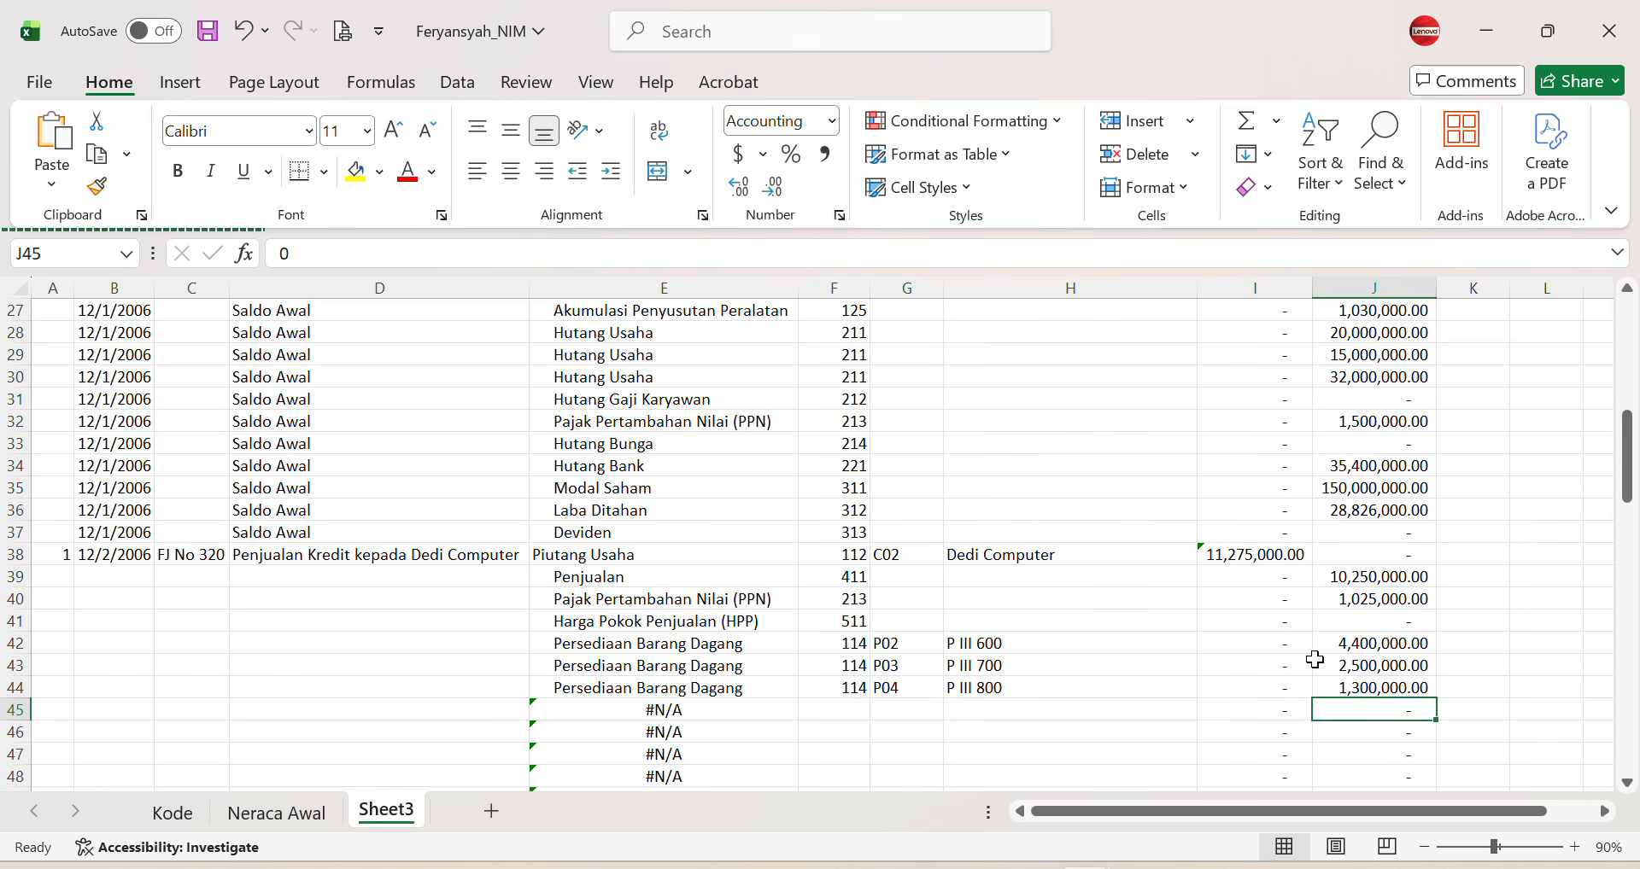
Step: Enter a SUM of J42:J44 in I41 as the debit amount of the Harga Pokok Penjualan (HPP) line
{"action": "left_click", "coordinate": [1285, 621]}
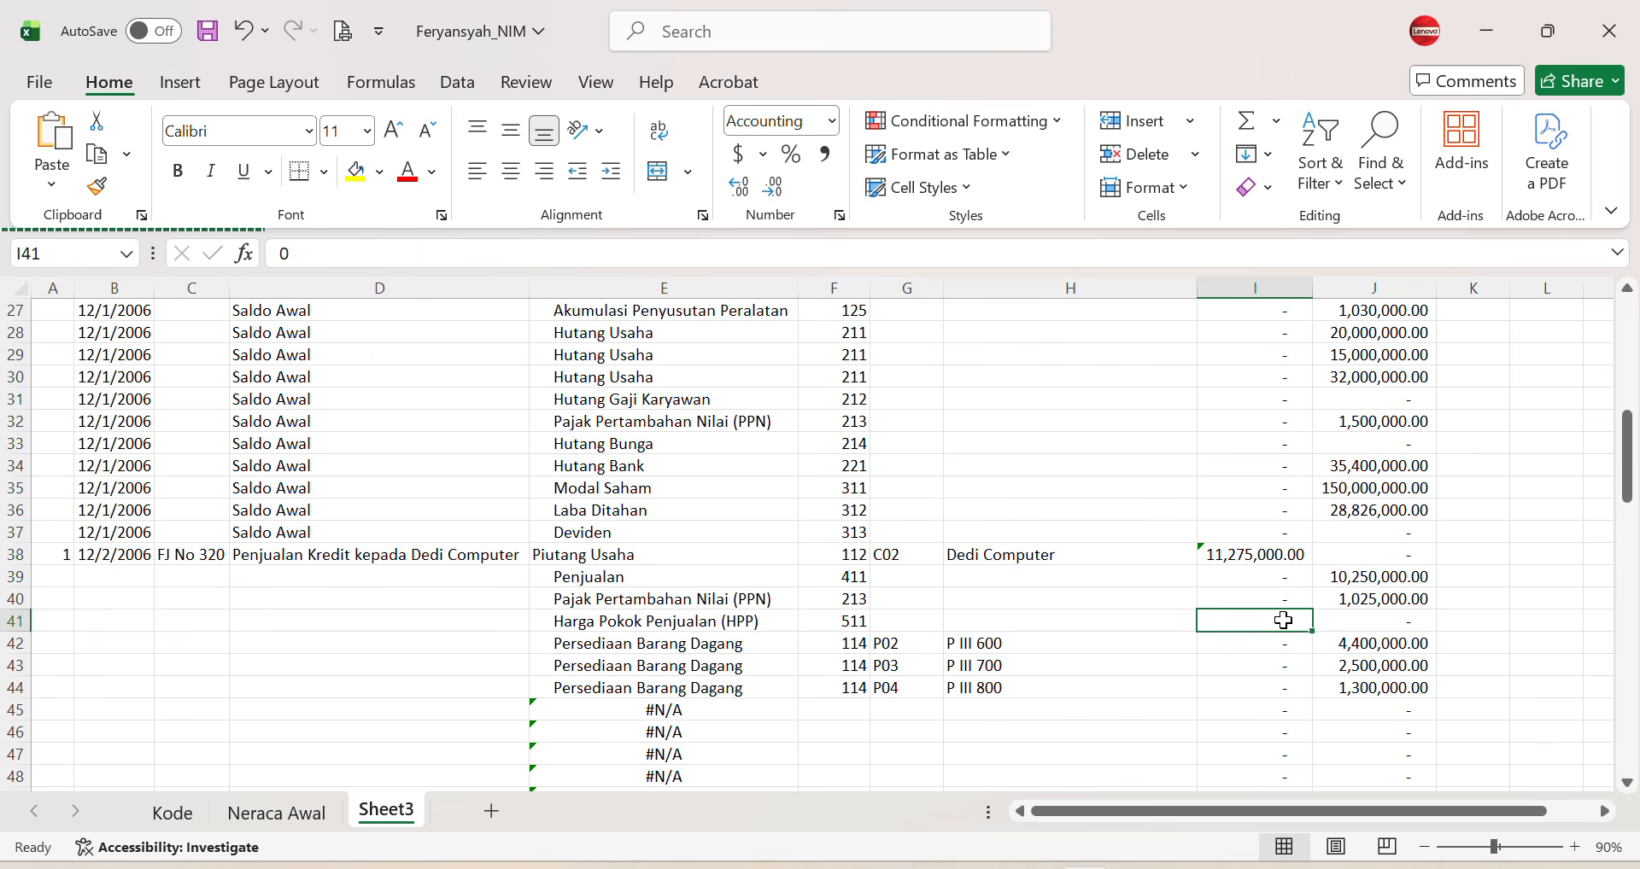
{"action": "type", "text": "=sum("}
{"action": "key", "text": "Down"}
{"action": "key", "text": "Right"}
{"action": "key", "text": "shift+Down"}
{"action": "key", "text": "shift+Down"}
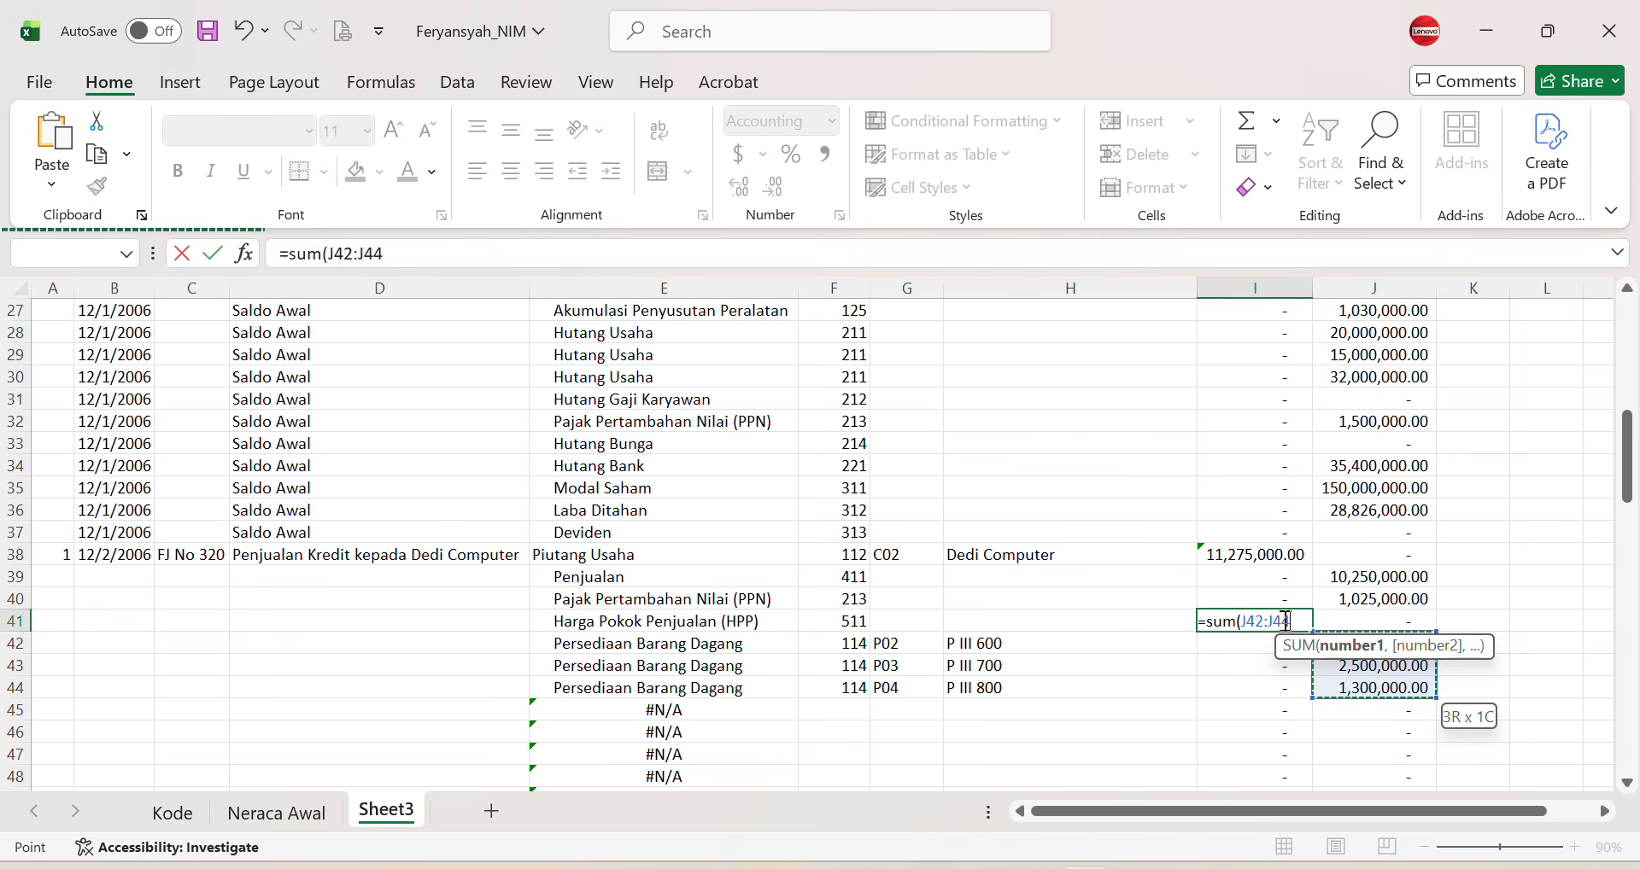
{"action": "key", "text": "Return"}
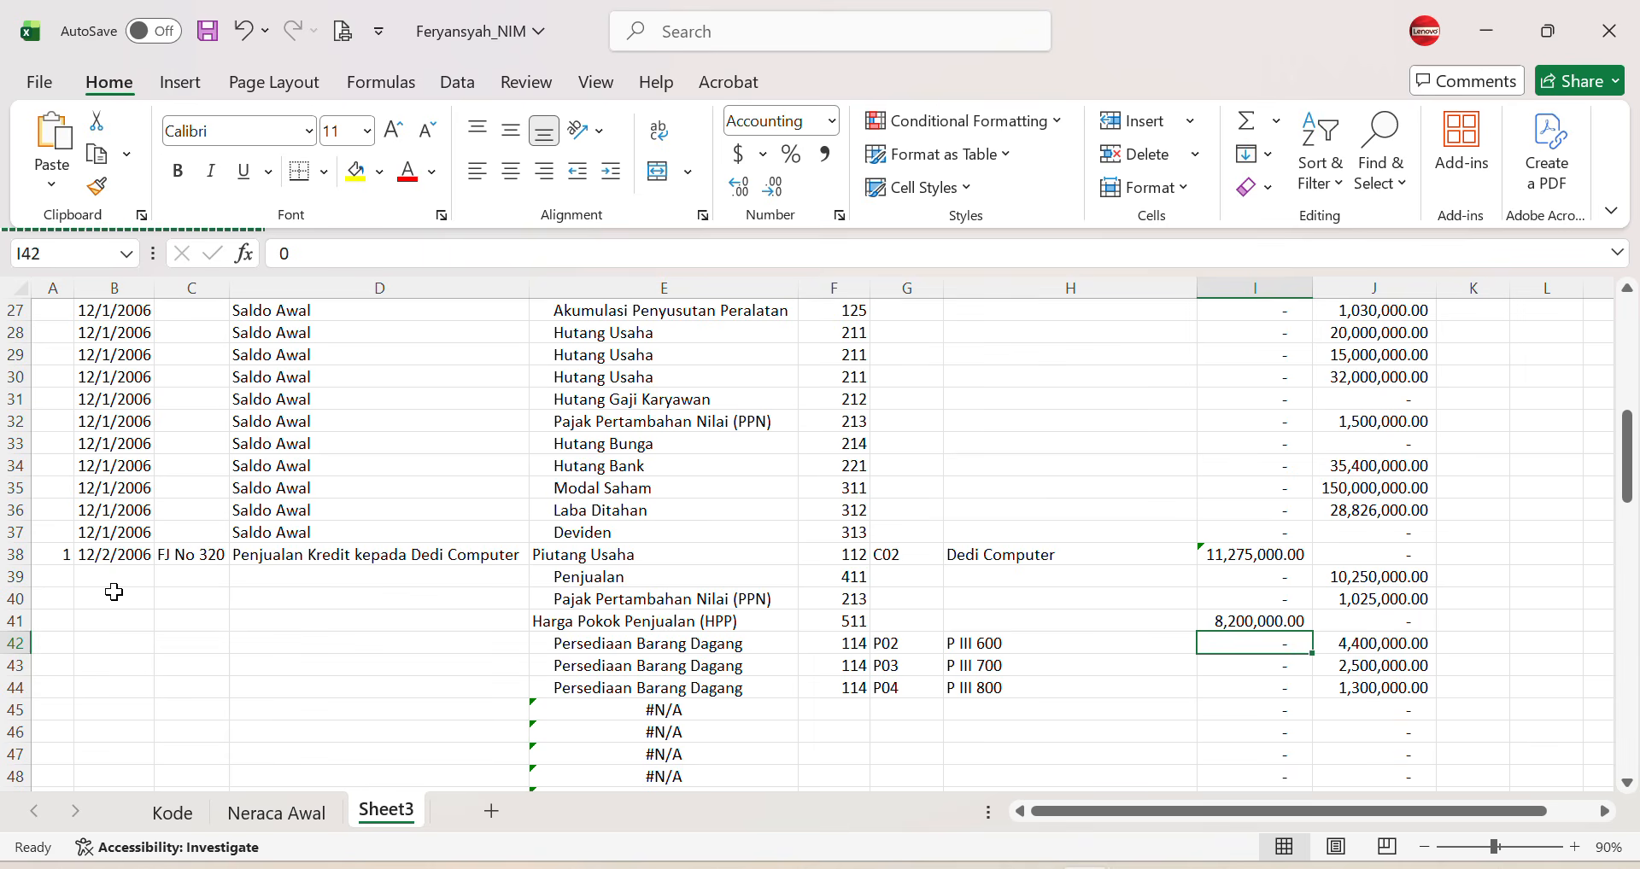
Step: Copy the number, date, voucher number and description from A38:D38 into rows 39 to 44 of the journal
{"action": "left_click", "coordinate": [52, 555]}
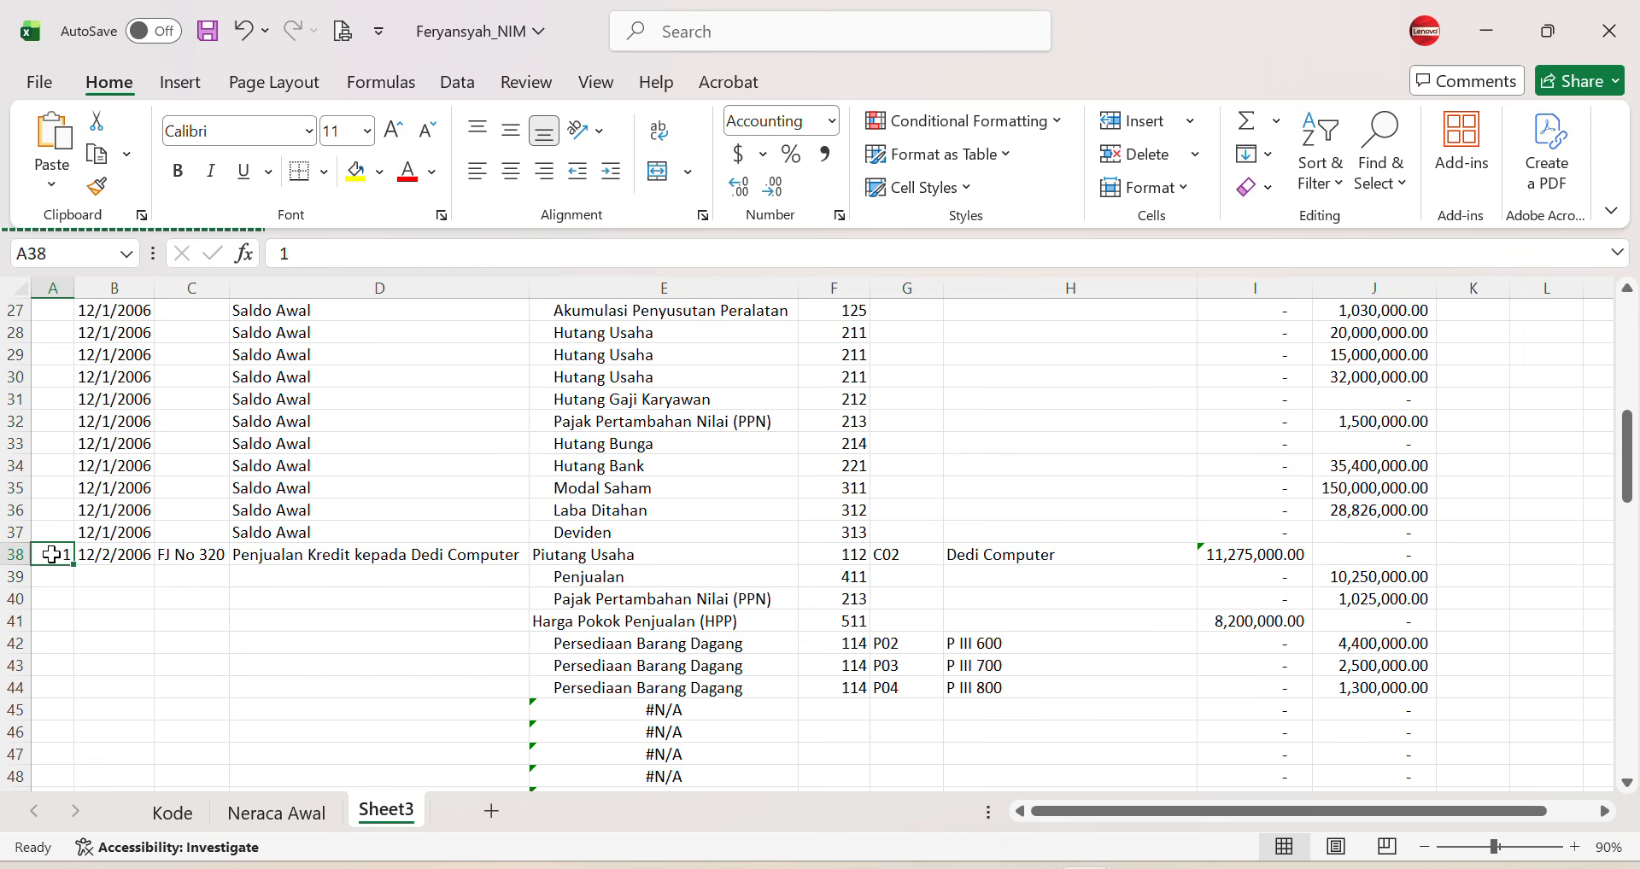
{"action": "left_click_drag", "start_coordinate": [53, 555], "coordinate": [266, 556]}
{"action": "key", "text": "ctrl+c"}
{"action": "left_click", "coordinate": [57, 575]}
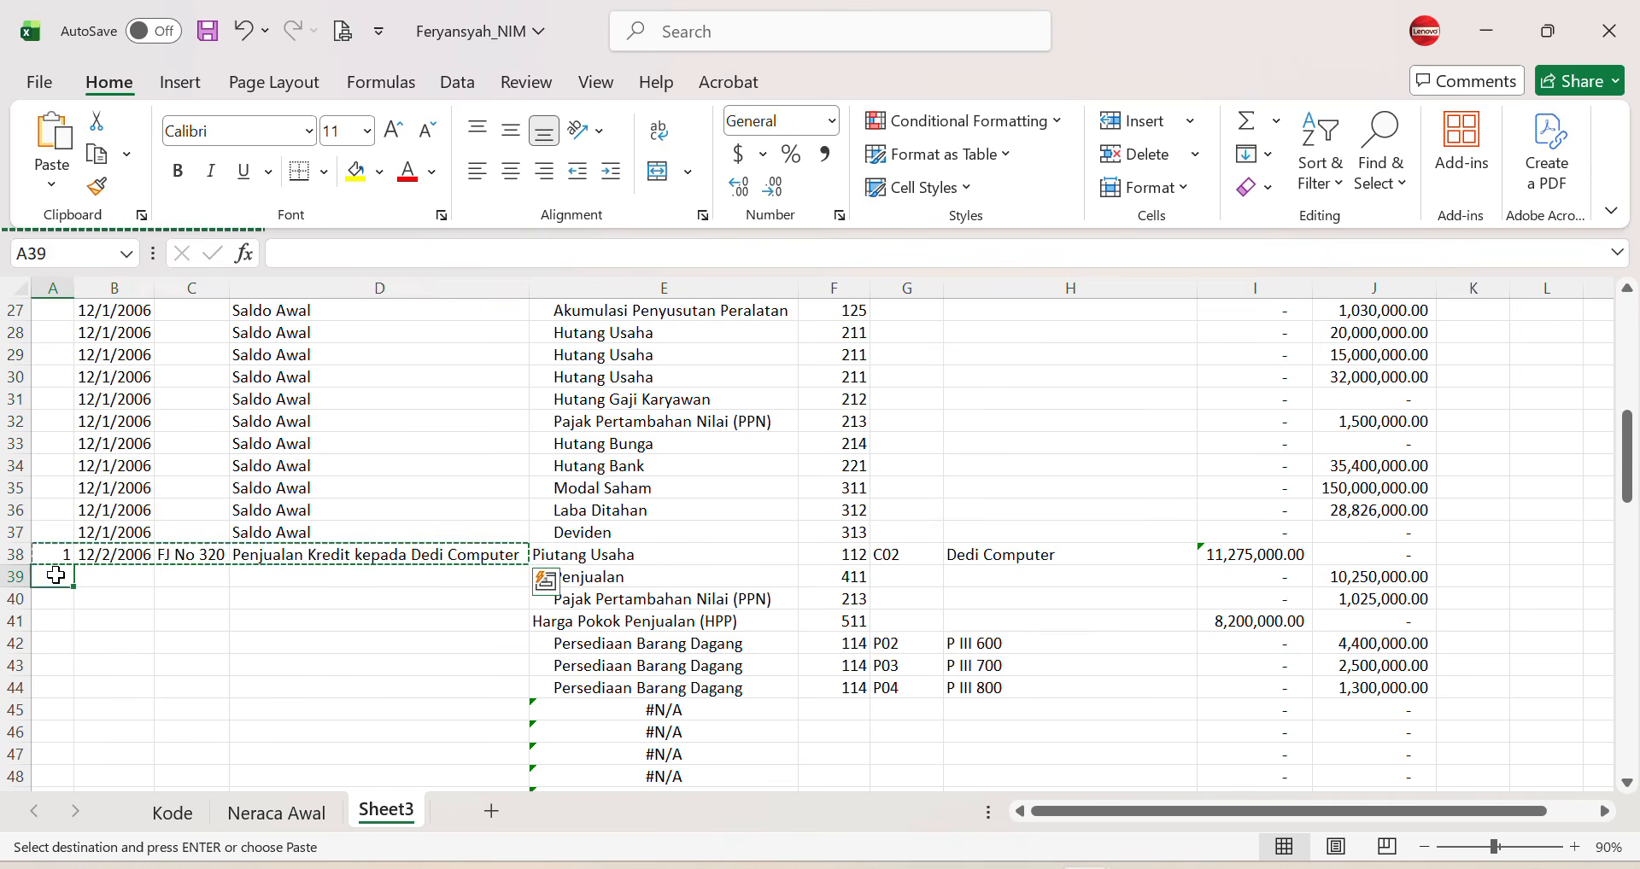
{"action": "left_click_drag", "start_coordinate": [56, 578], "coordinate": [61, 684]}
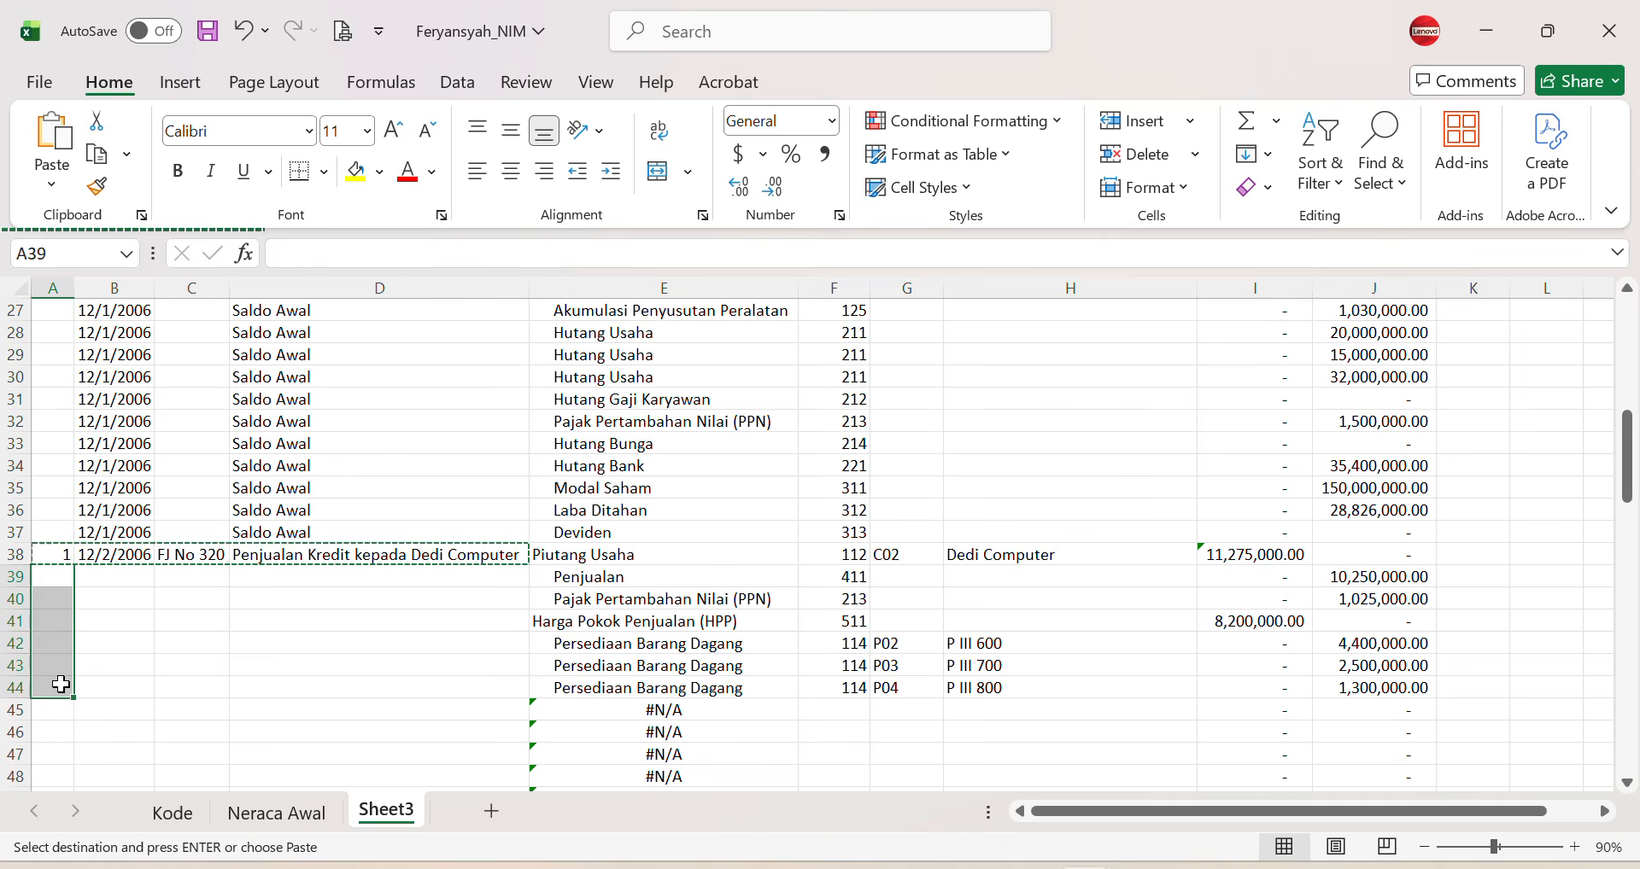
{"action": "key", "text": "ctrl+v"}
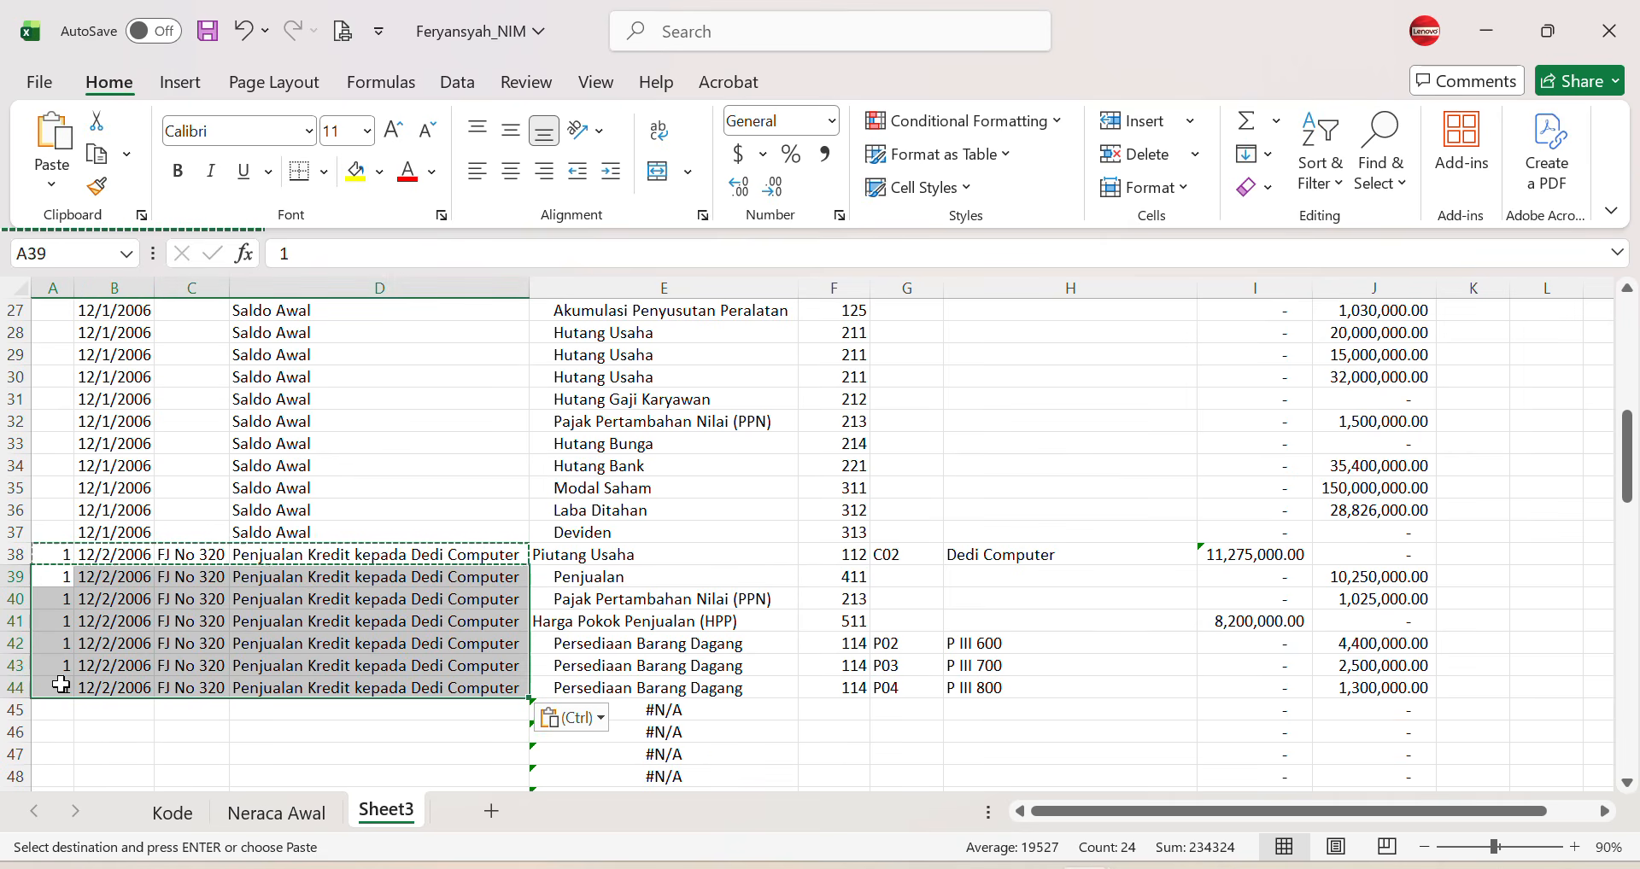
{"action": "left_click", "coordinate": [441, 629]}
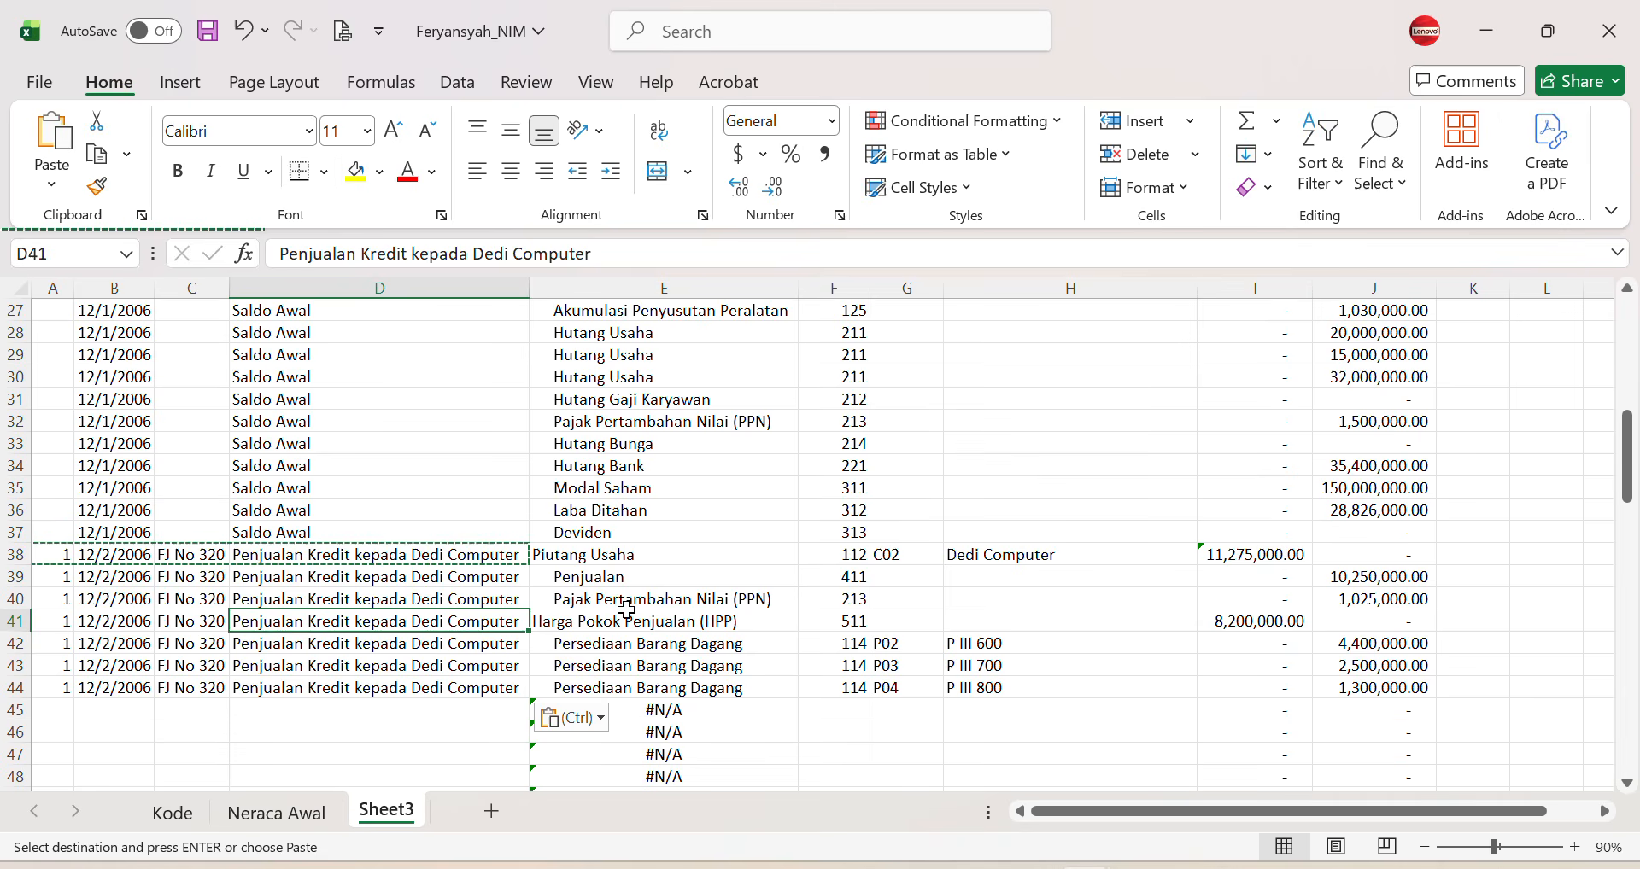
{"action": "left_click", "coordinate": [485, 553]}
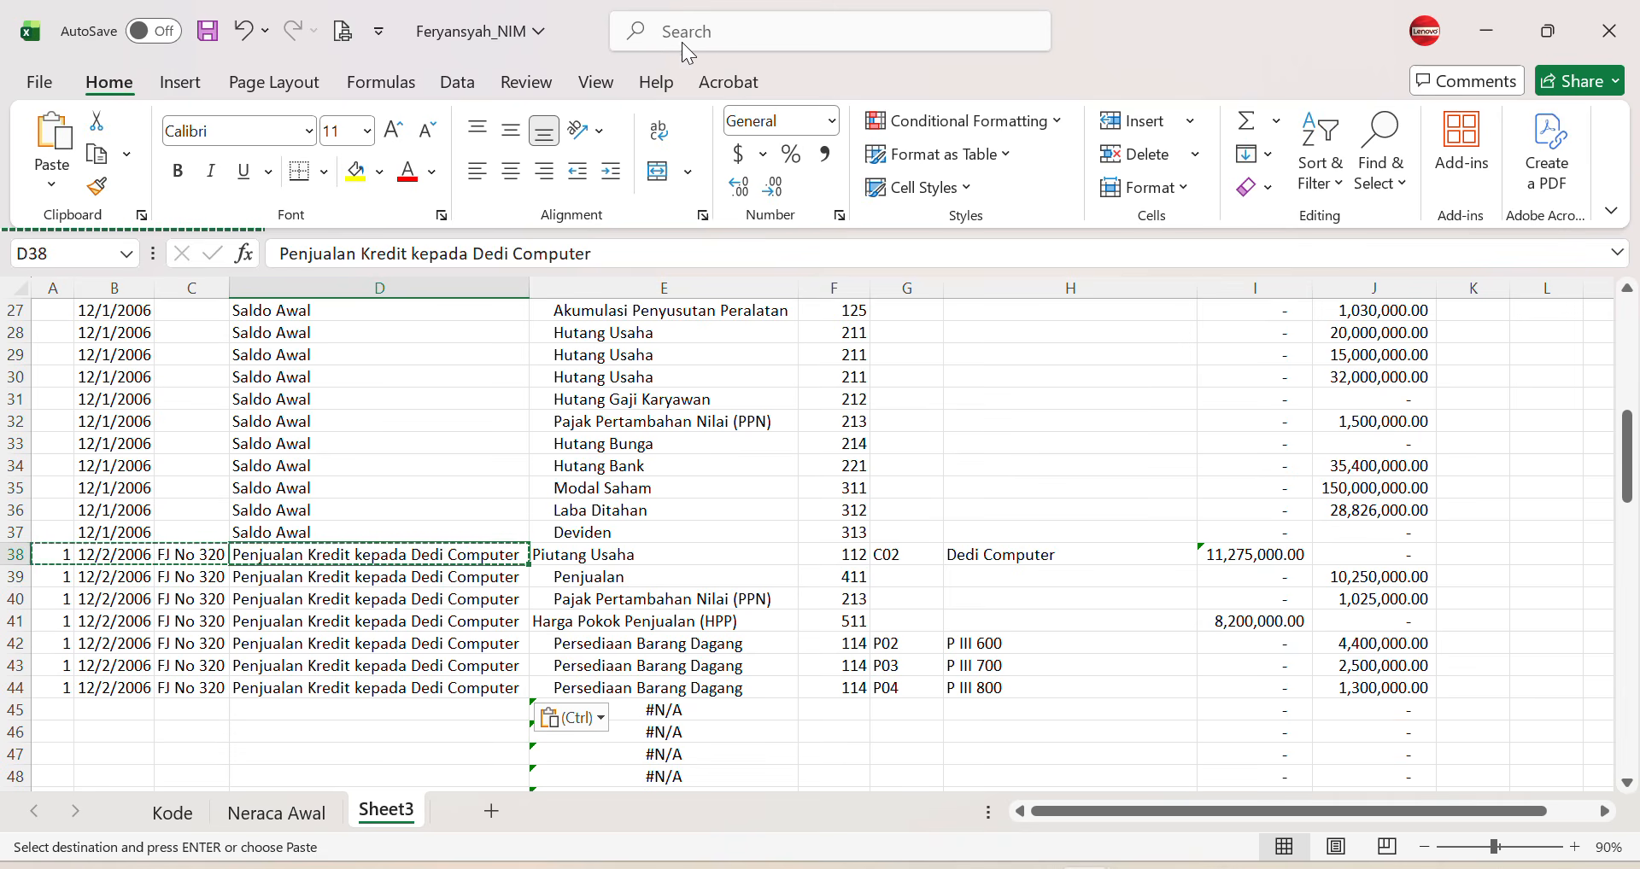
Step: Save the workbook and rename Sheet3 as JU
{"action": "key", "text": "ctrl+s"}
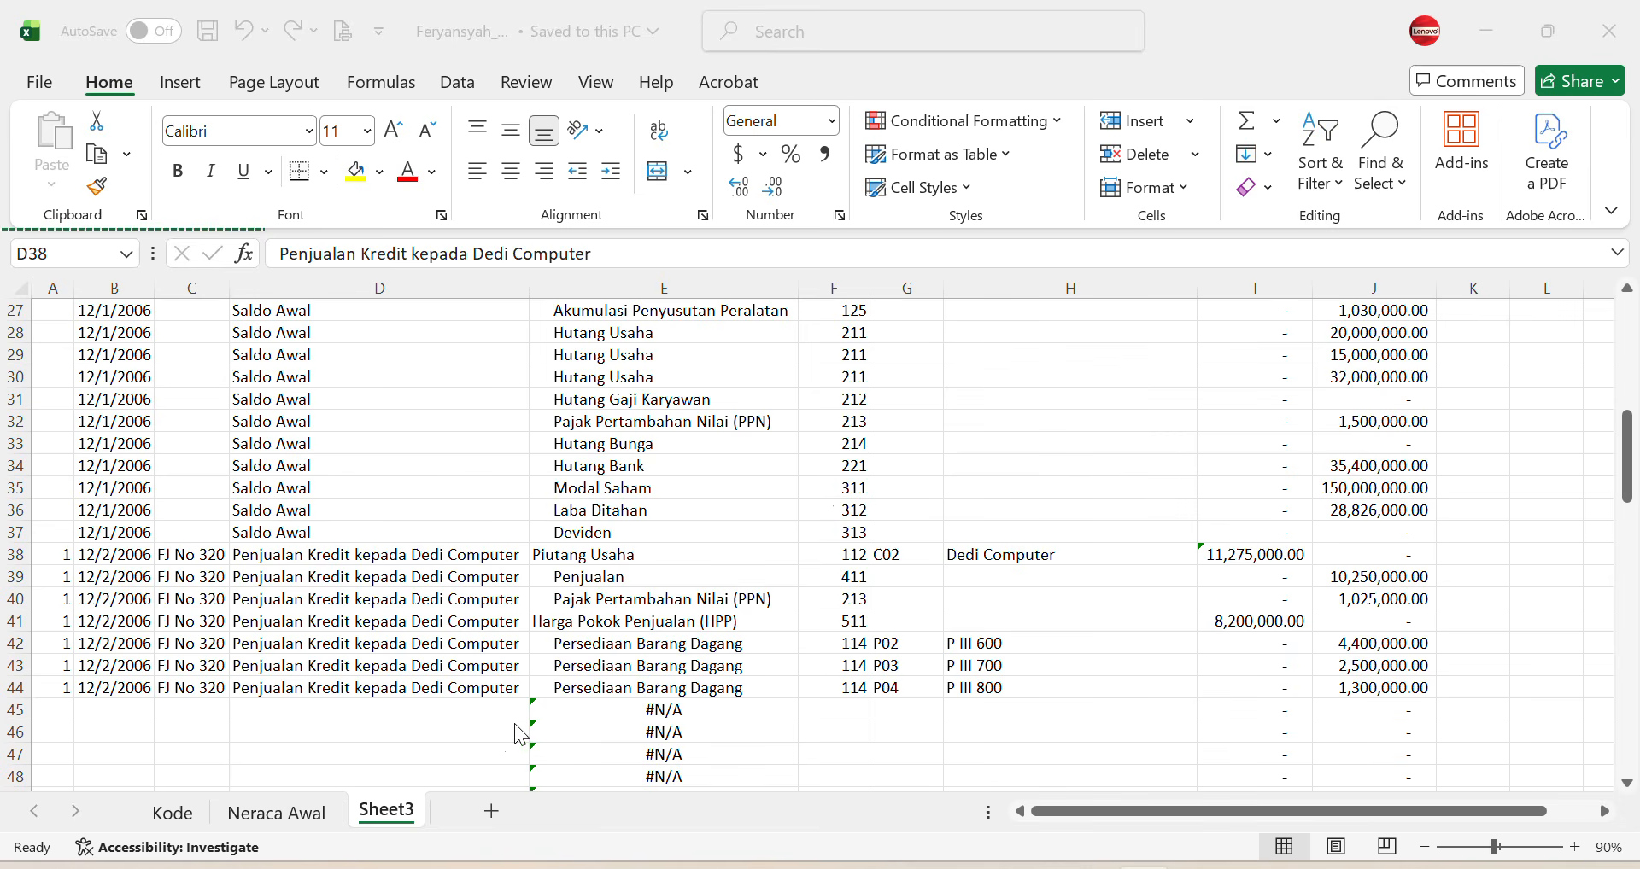
{"action": "left_click", "coordinate": [381, 820]}
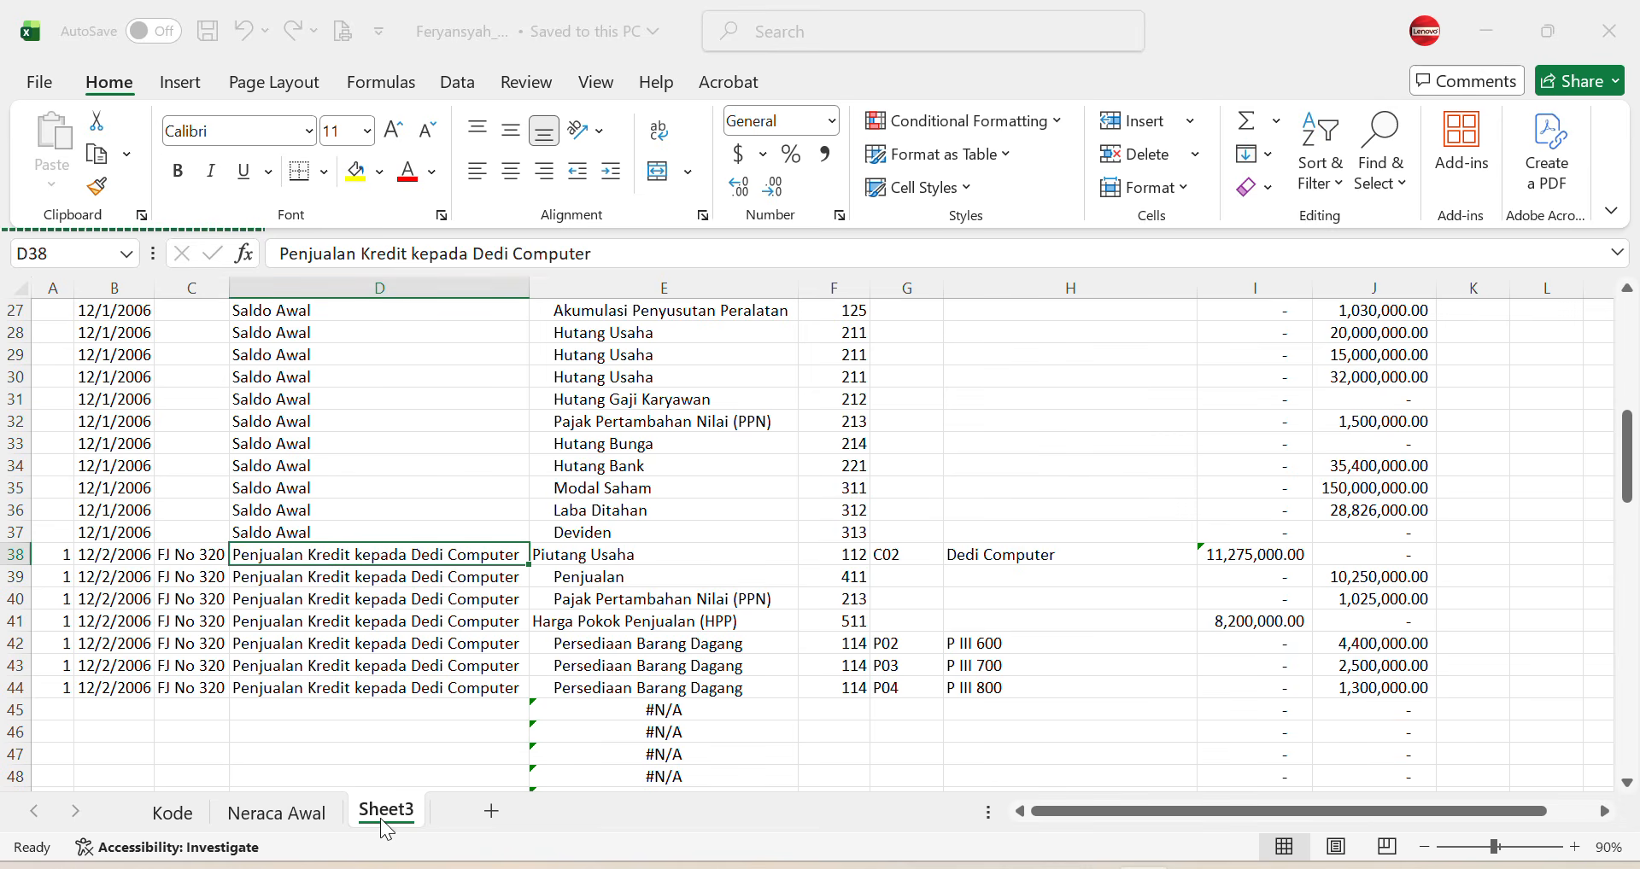
{"action": "right_click", "coordinate": [386, 822]}
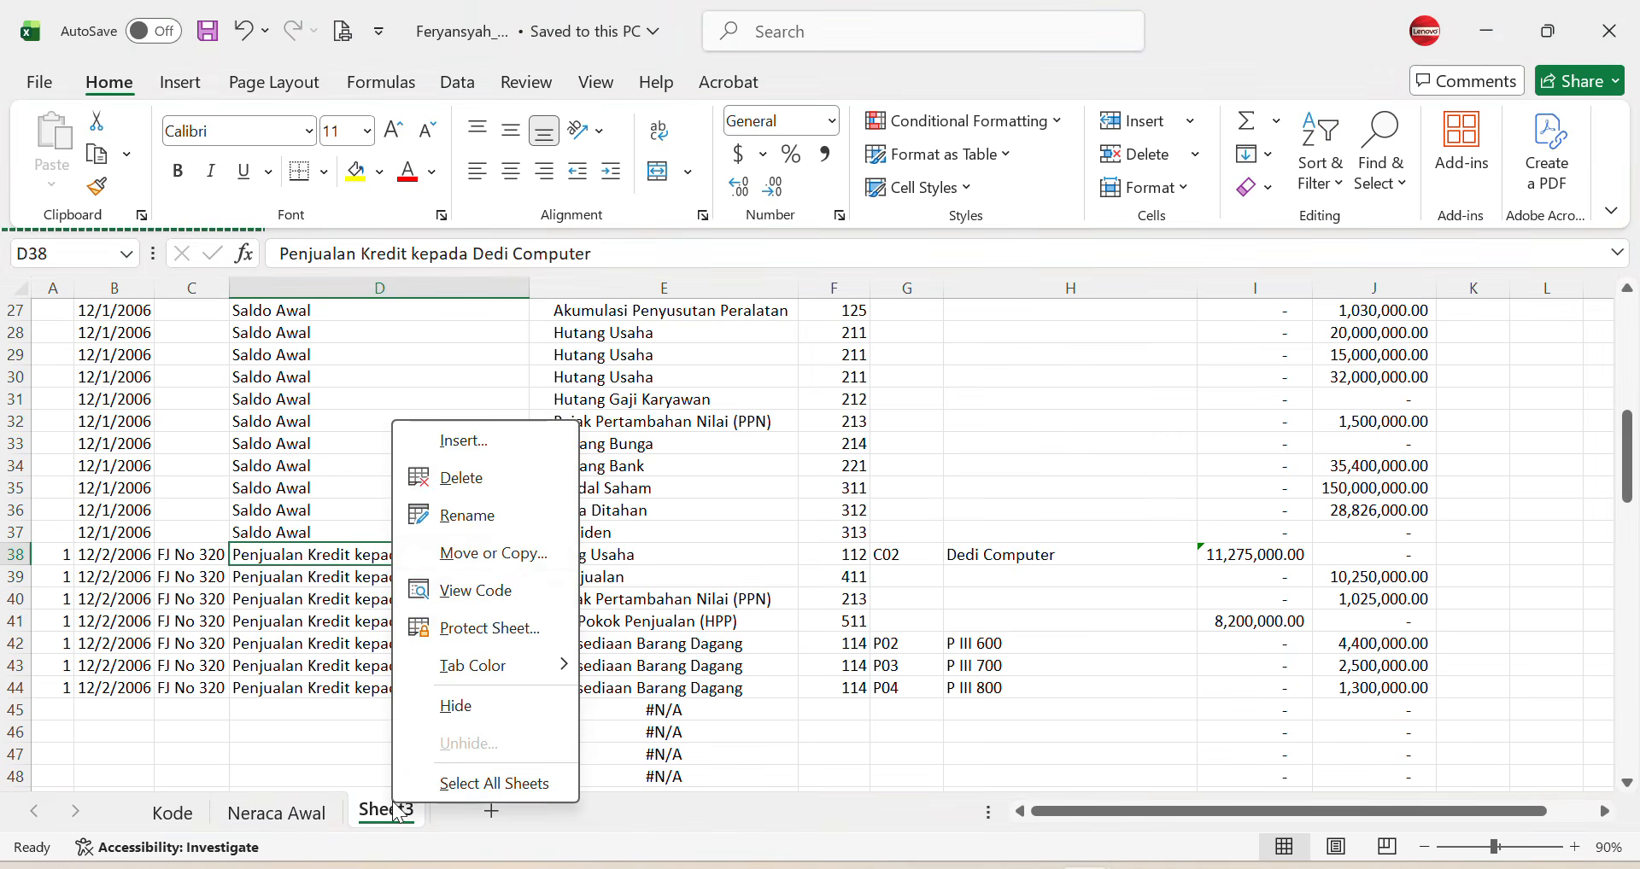
{"action": "left_click", "coordinate": [462, 516]}
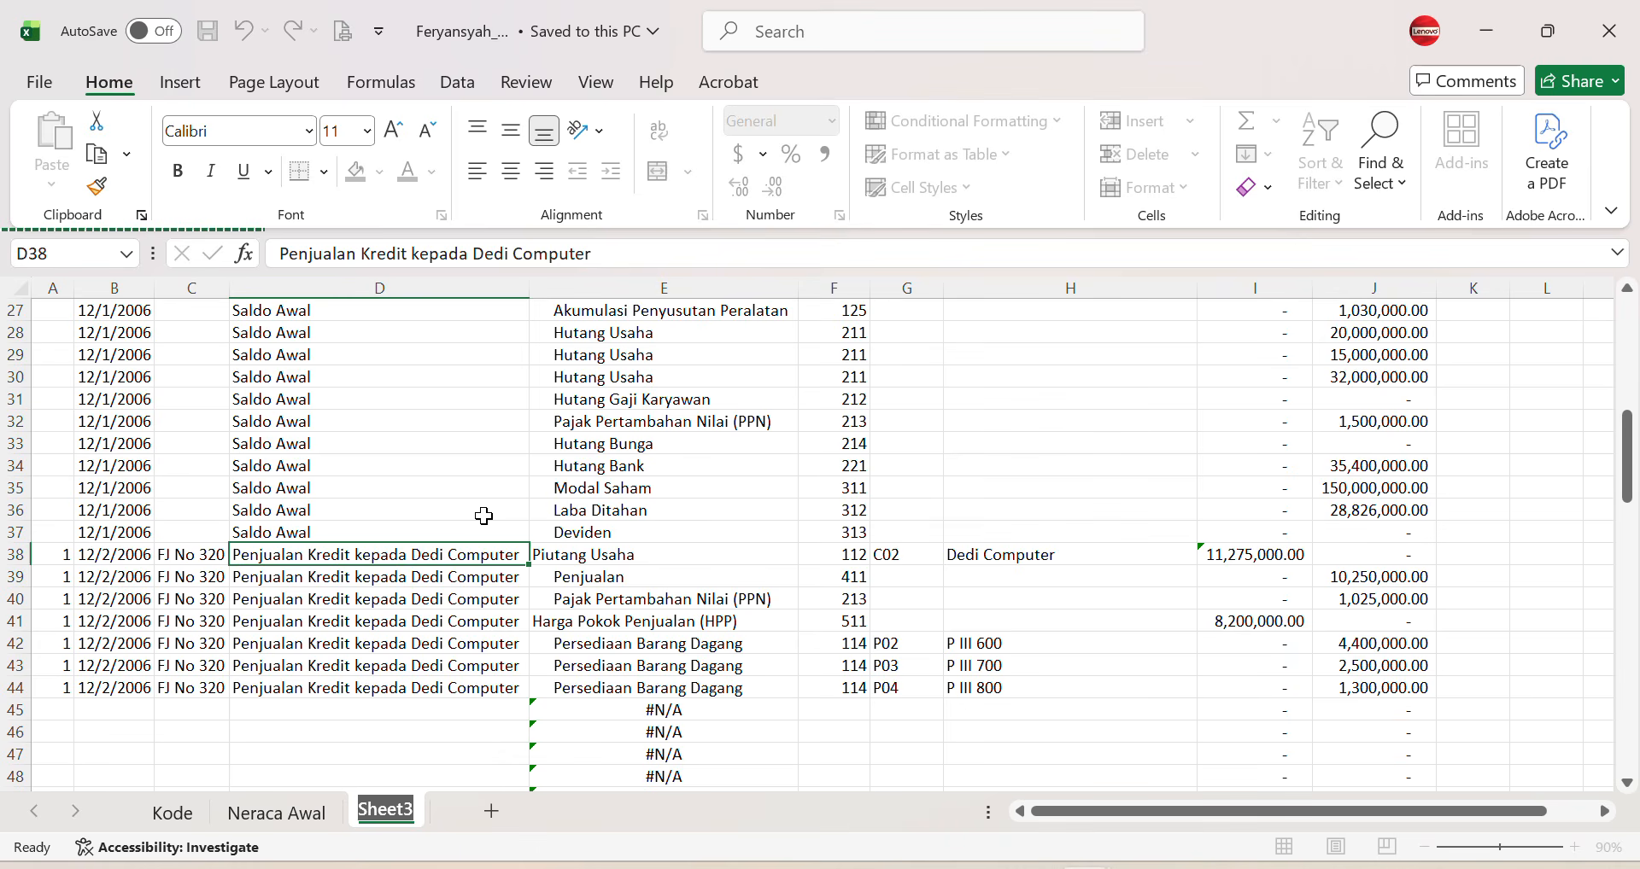
{"action": "type", "text": "JU"}
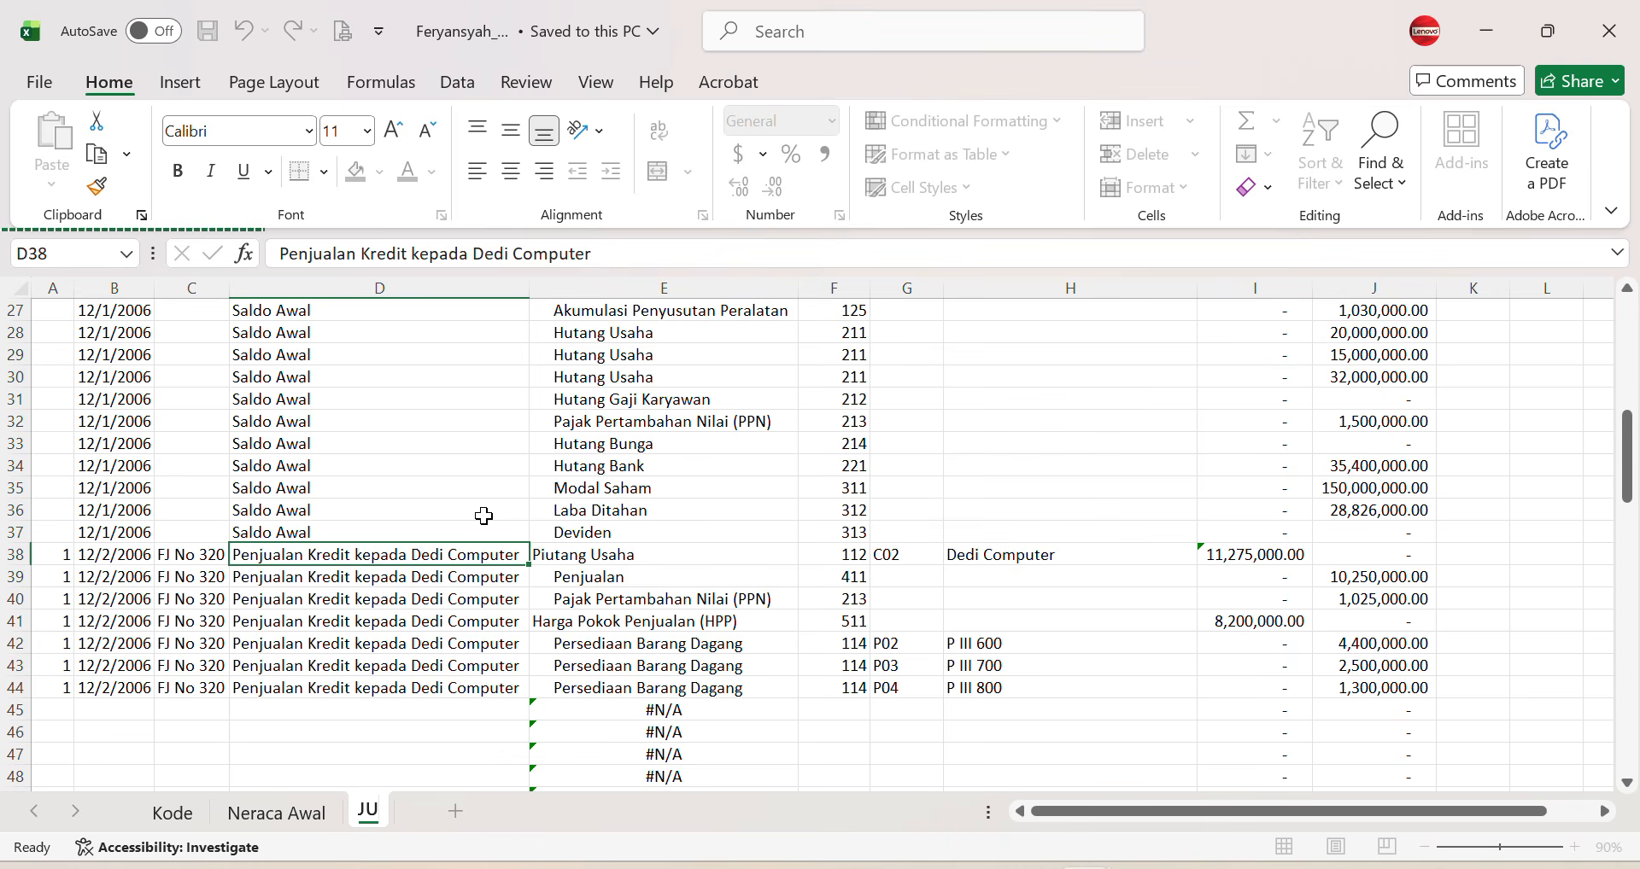
{"action": "left_click", "coordinate": [324, 577]}
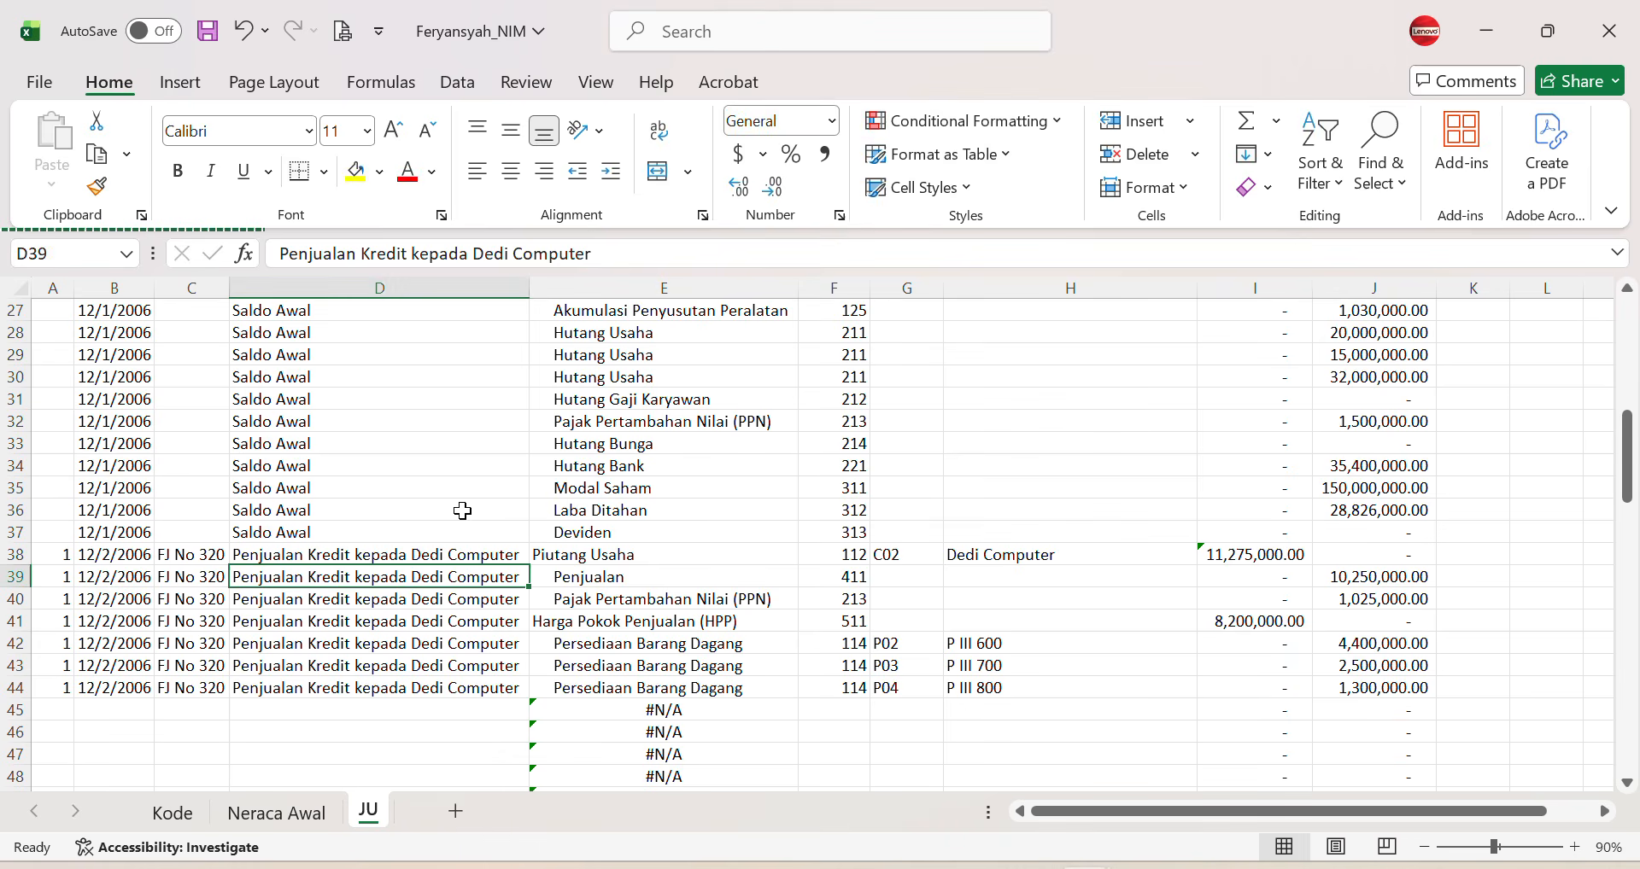
Step: Switch to the Praktikum Lombok Computer workbook and examine the transaction 1 rows 38 to 44 on its JU sheet
{"action": "key", "text": "alt+Tab"}
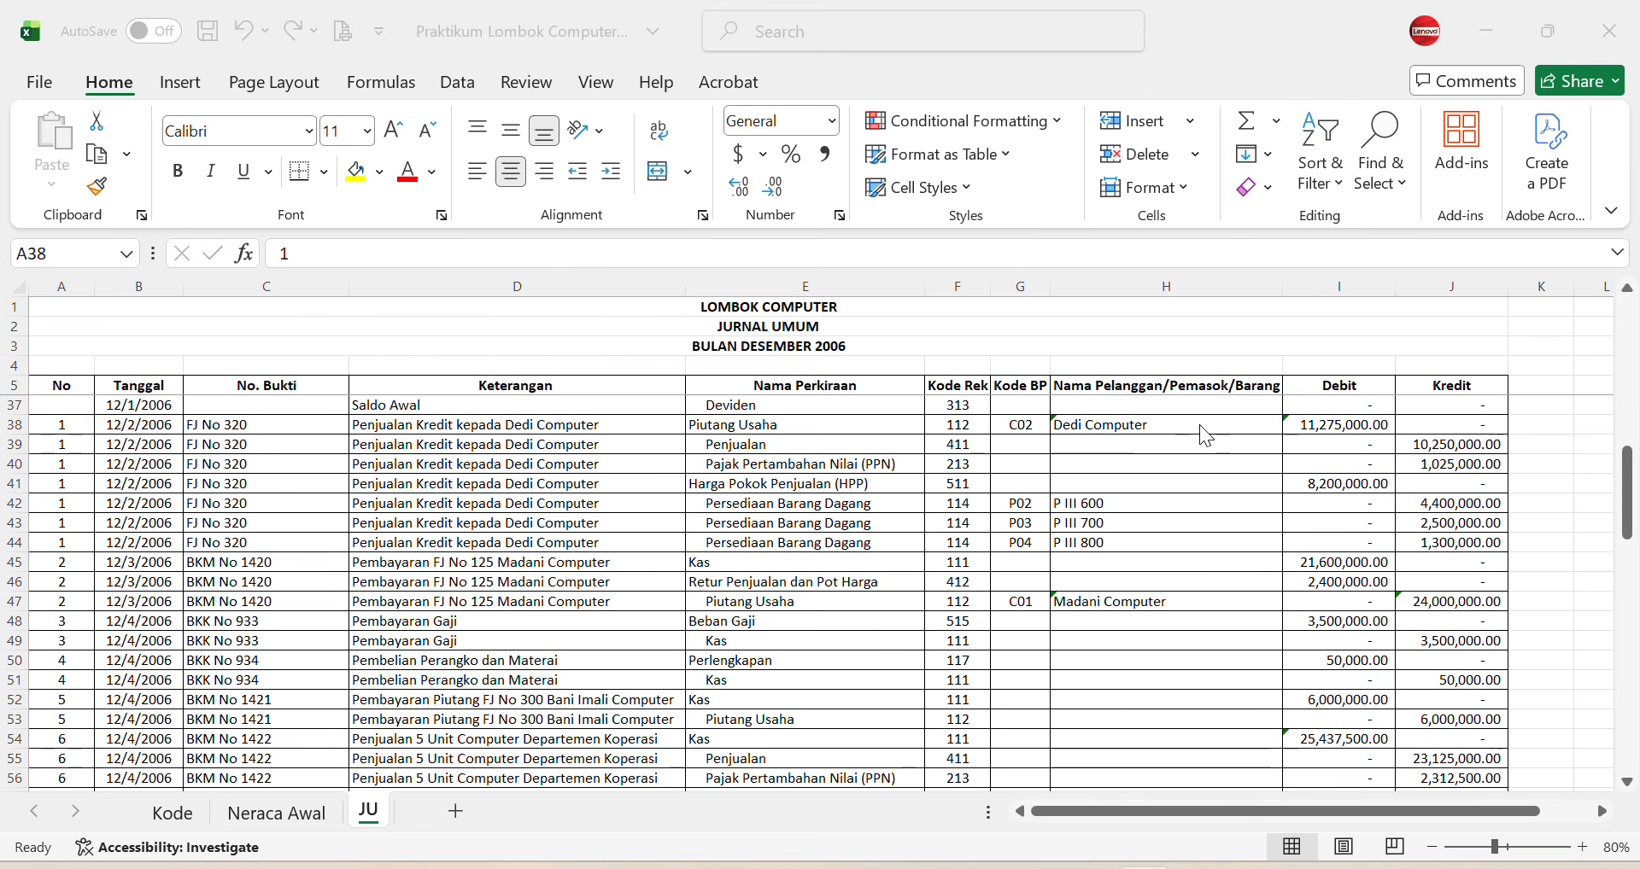
{"action": "left_click", "coordinate": [39, 427]}
{"action": "left_click_drag", "start_coordinate": [12, 424], "coordinate": [32, 544]}
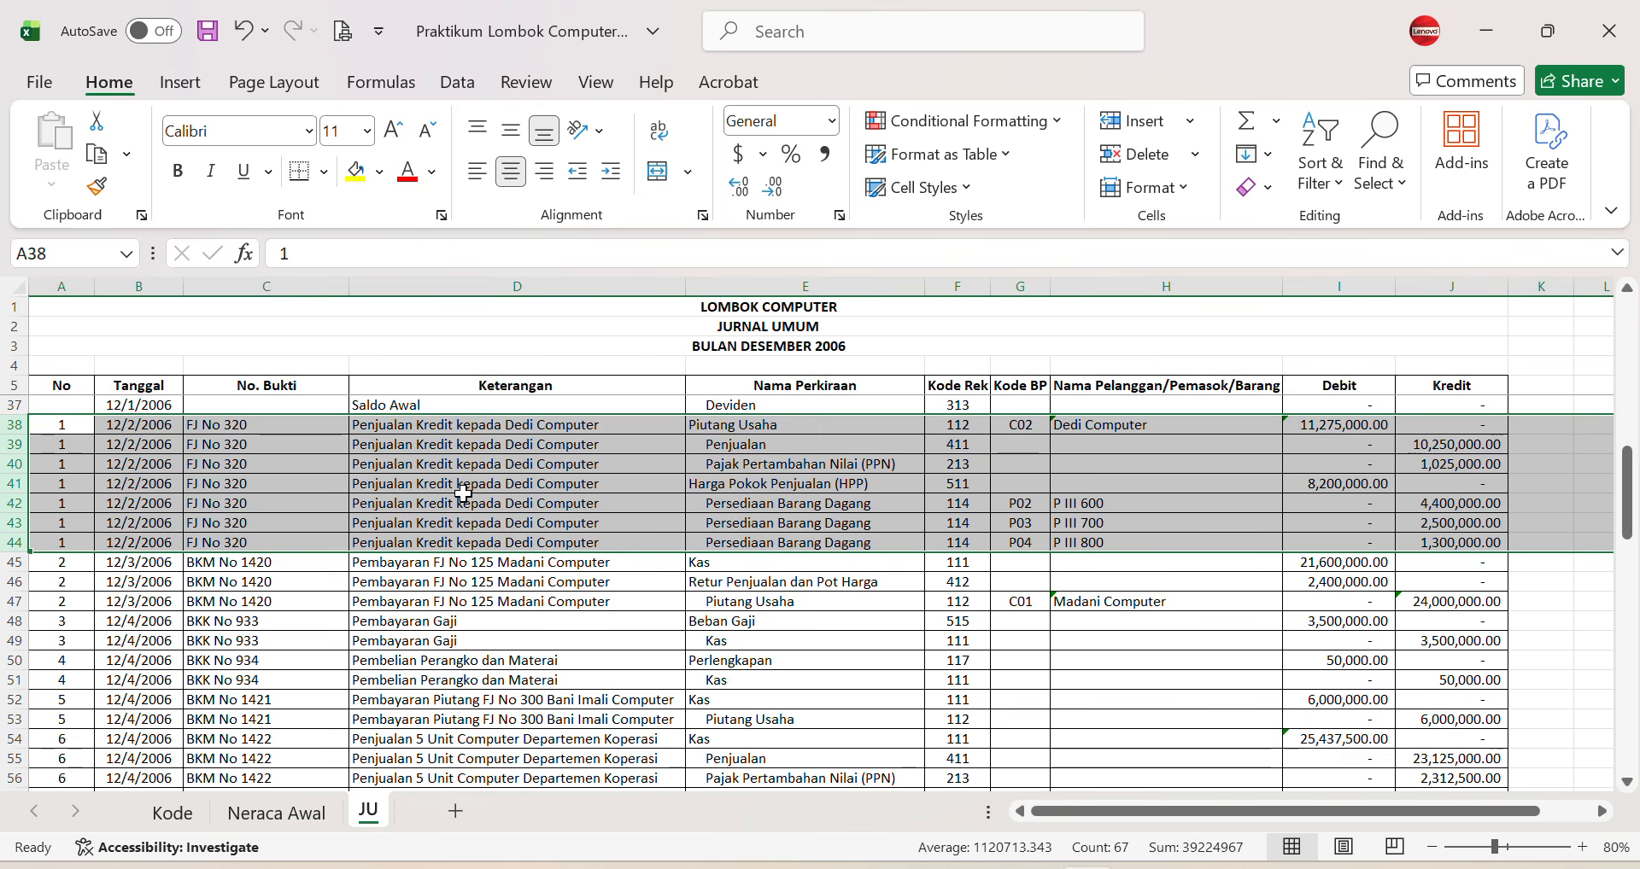
{"action": "left_click", "coordinate": [209, 506]}
{"action": "left_click", "coordinate": [66, 563]}
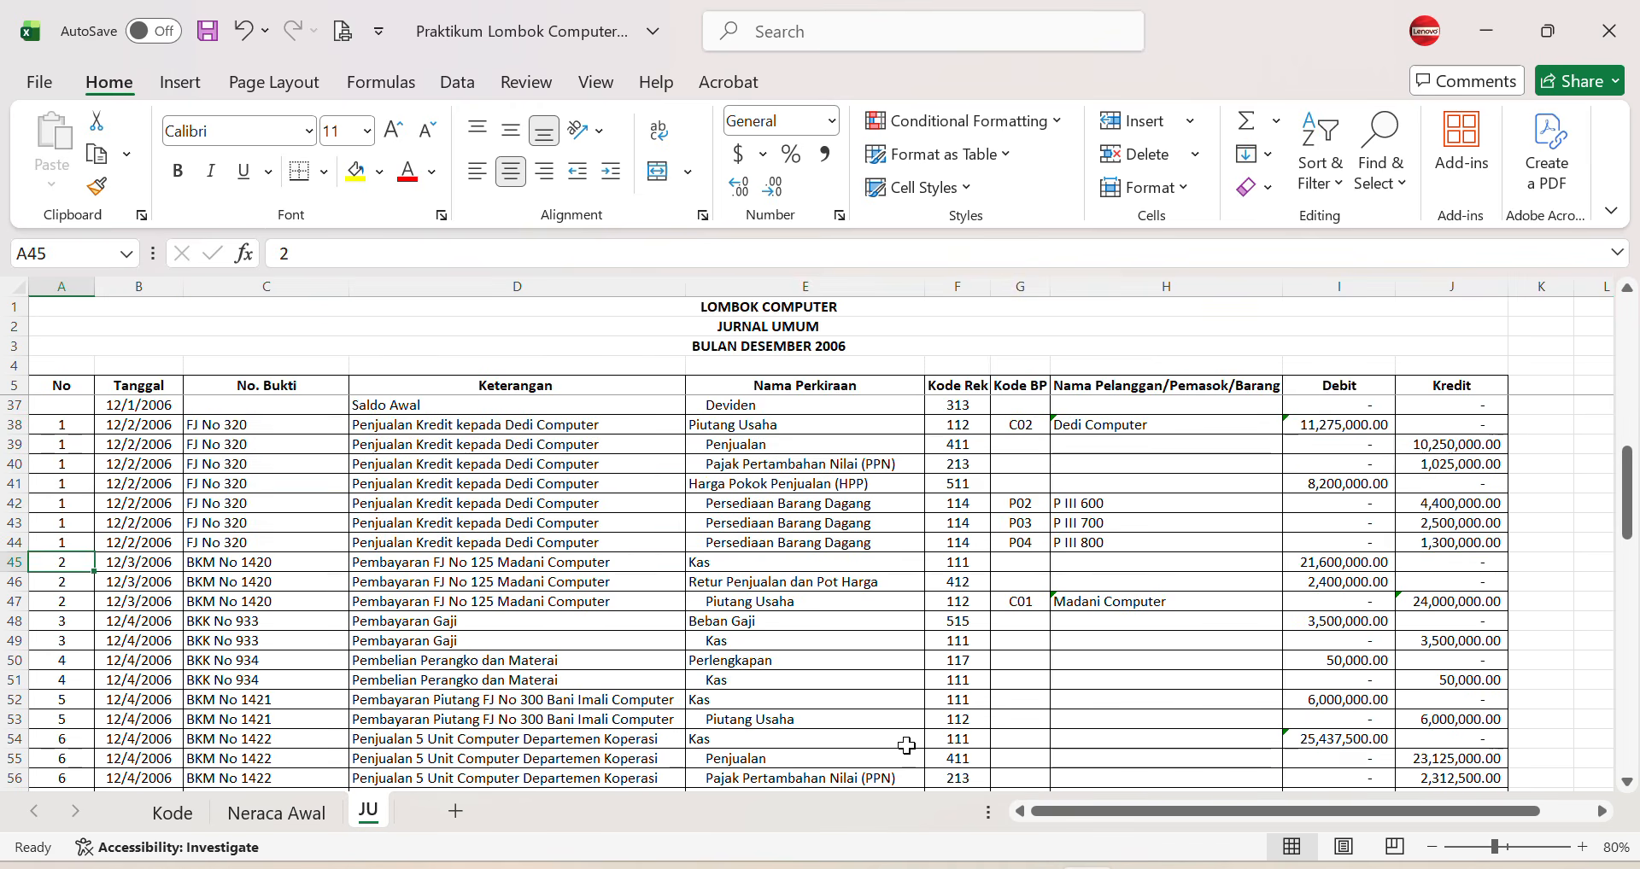
Step: Read the Bukti Kas Masuk 1420 voucher in the PDF module and examine its journal entry in row 45 of the Praktikum workbook
{"action": "key", "text": "alt+Tab"}
{"action": "scroll", "coordinate": [724, 483], "scroll_direction": "down", "scroll_amount": 5}
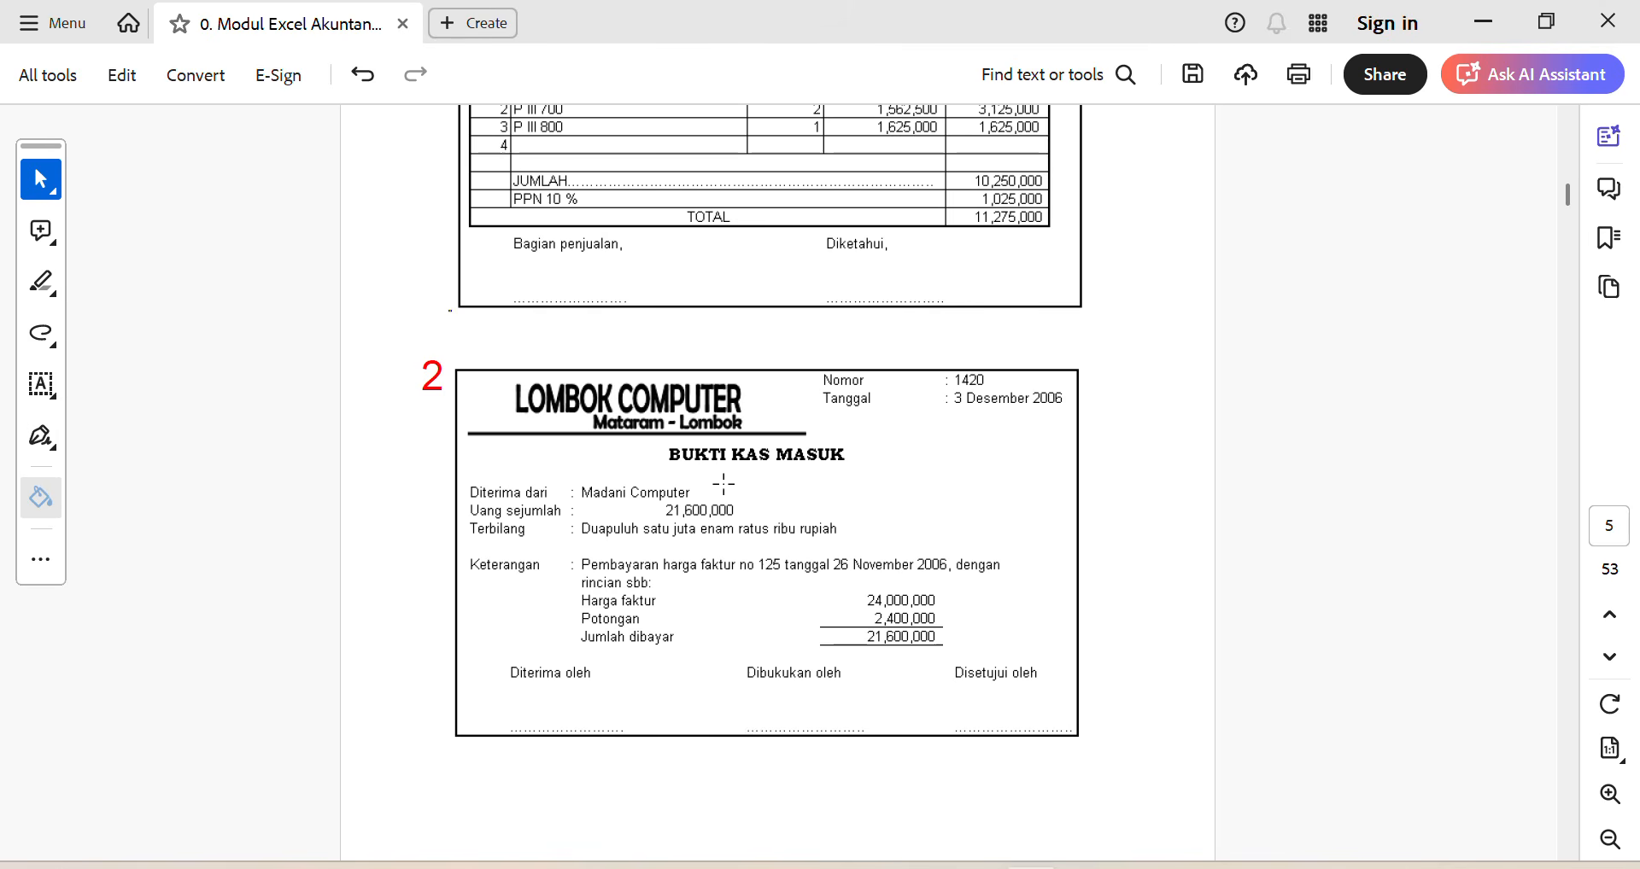
{"action": "key", "text": "alt+Tab"}
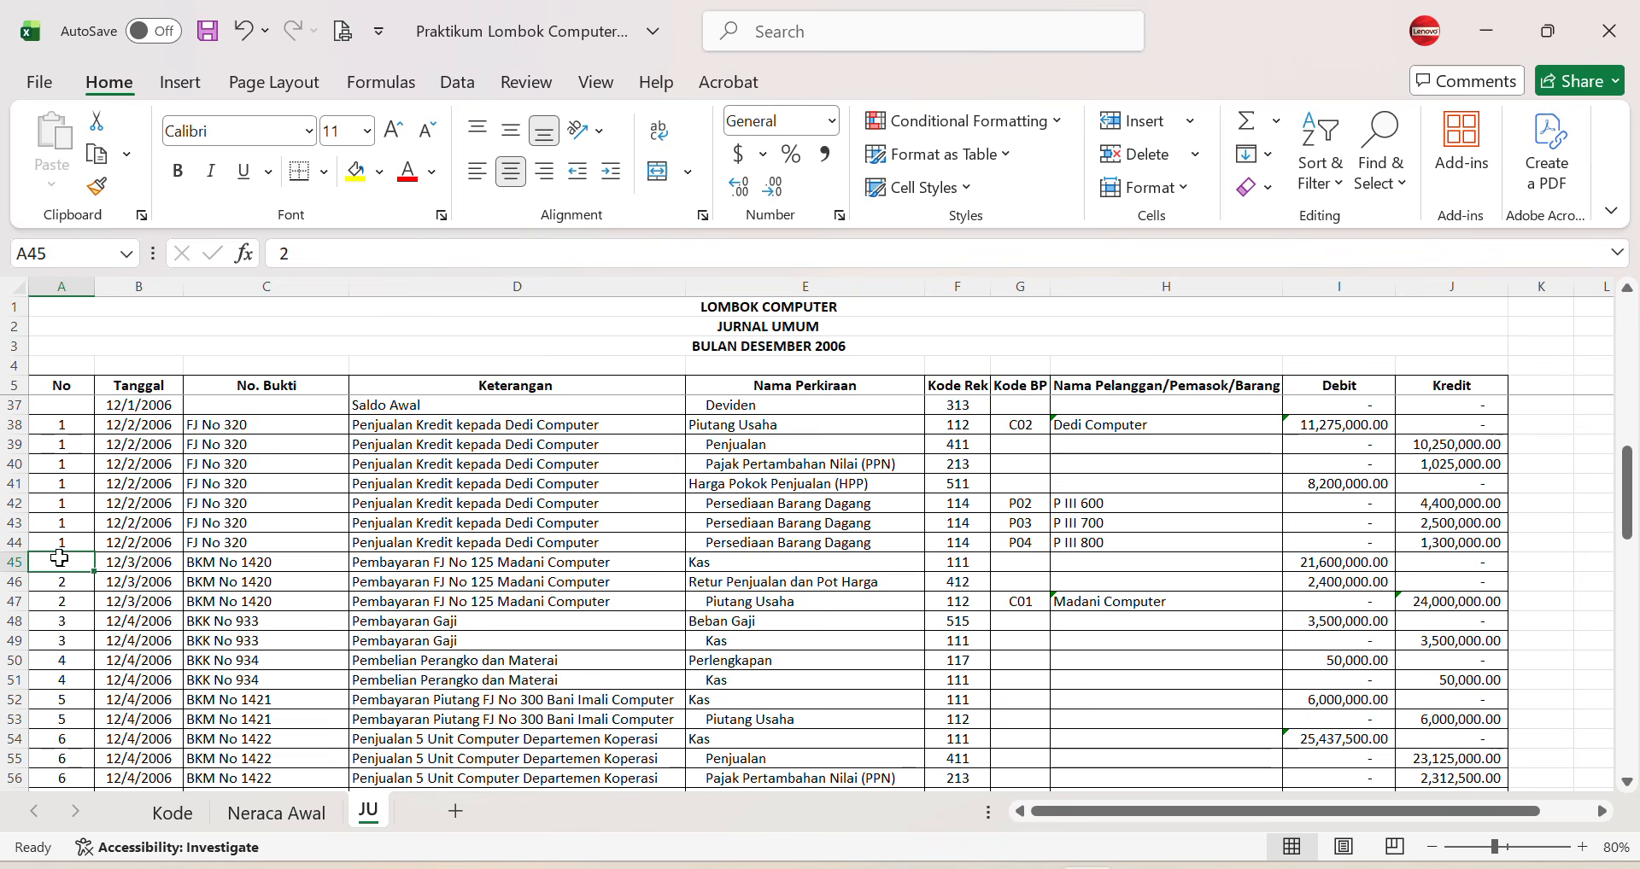
{"action": "left_click", "coordinate": [130, 568]}
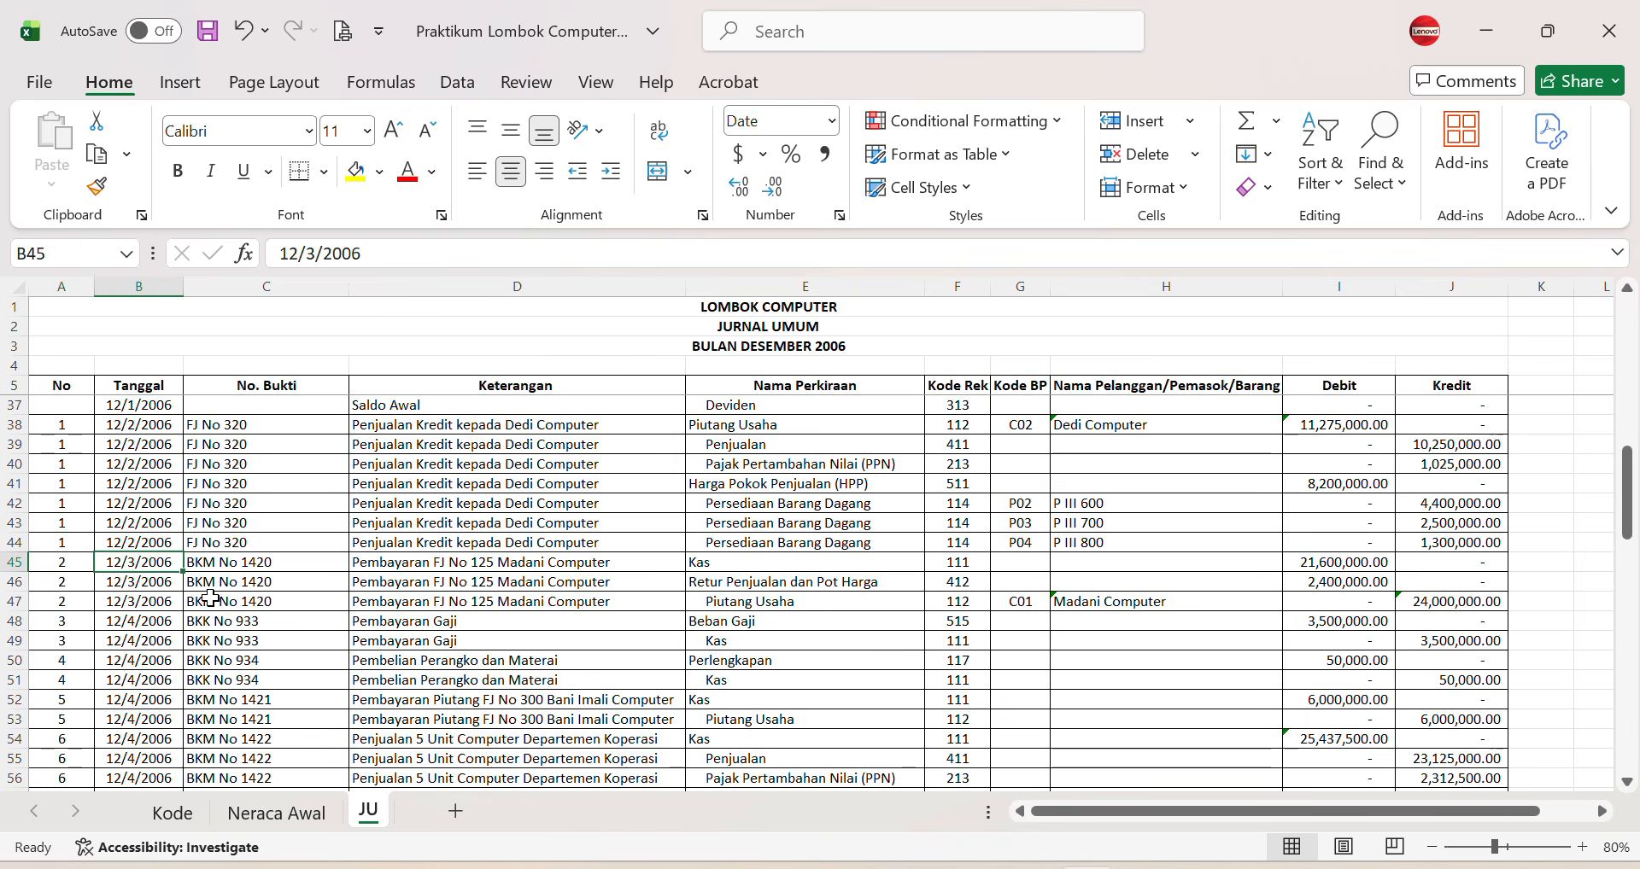
{"action": "left_click", "coordinate": [273, 554]}
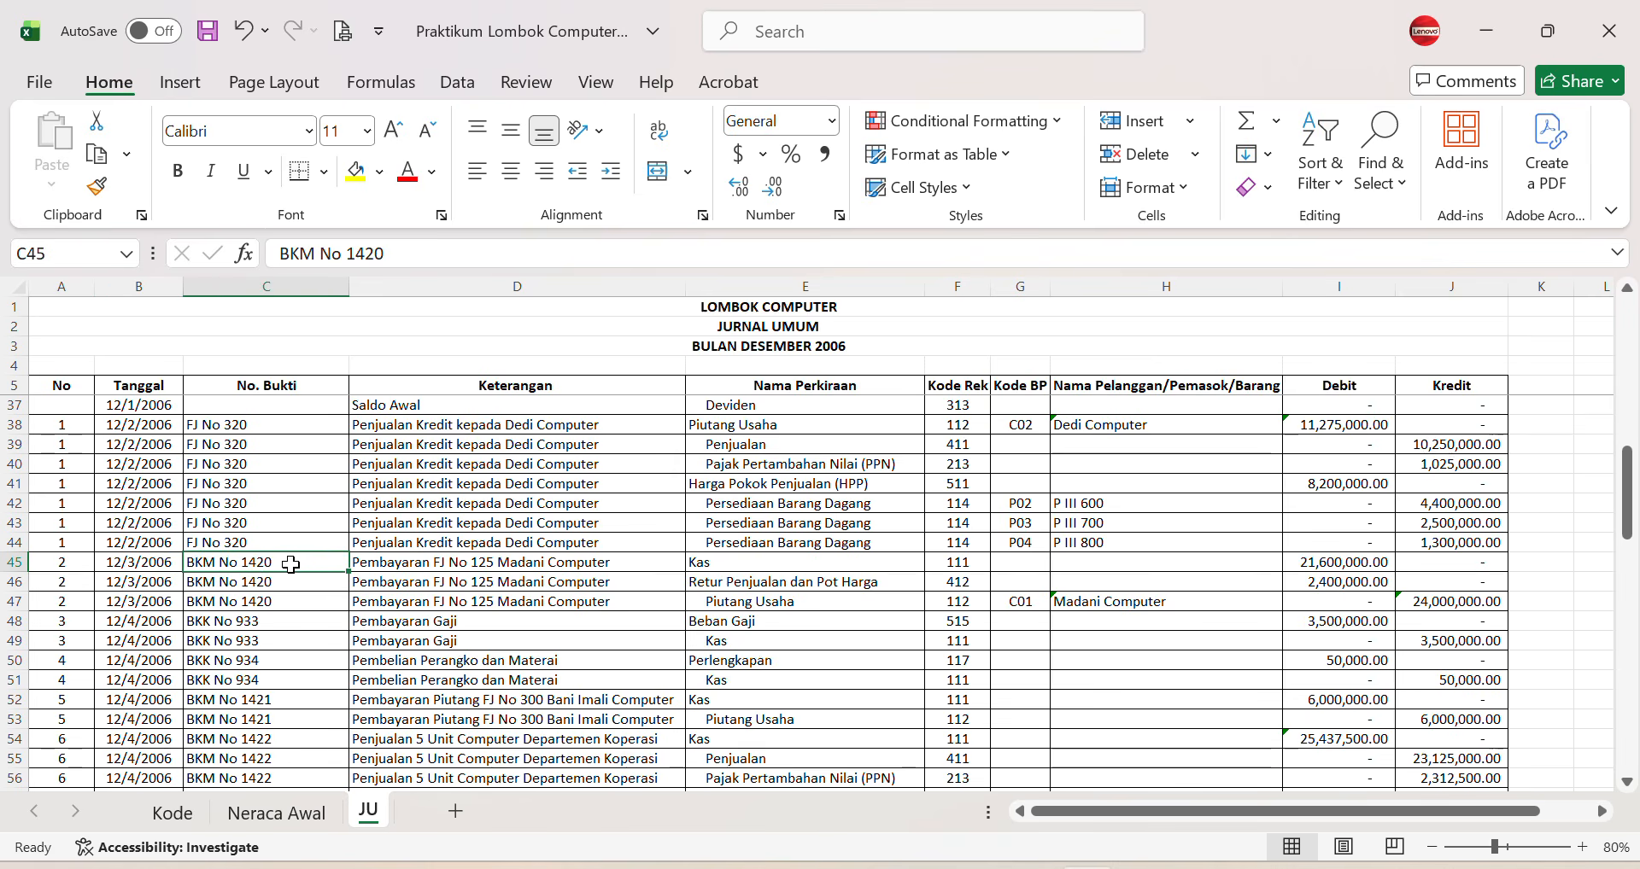
{"action": "left_click", "coordinate": [489, 561]}
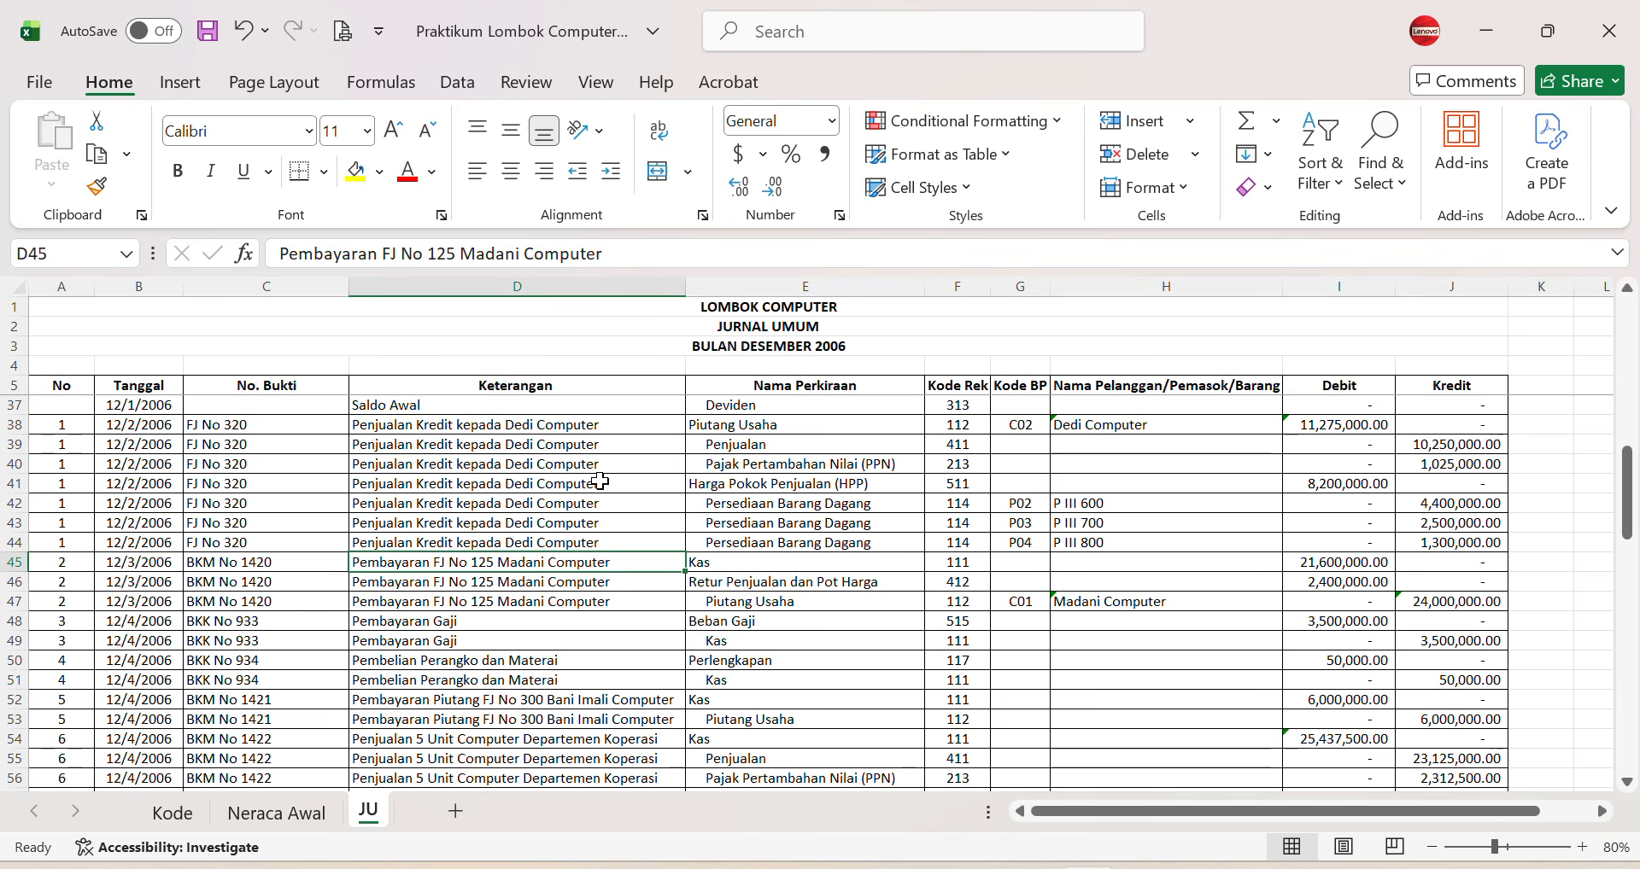
Step: Examine the accounts and the debit and credit amounts of the Madani Computer receipt entry in rows 45 to 47
{"action": "key", "text": "Right"}
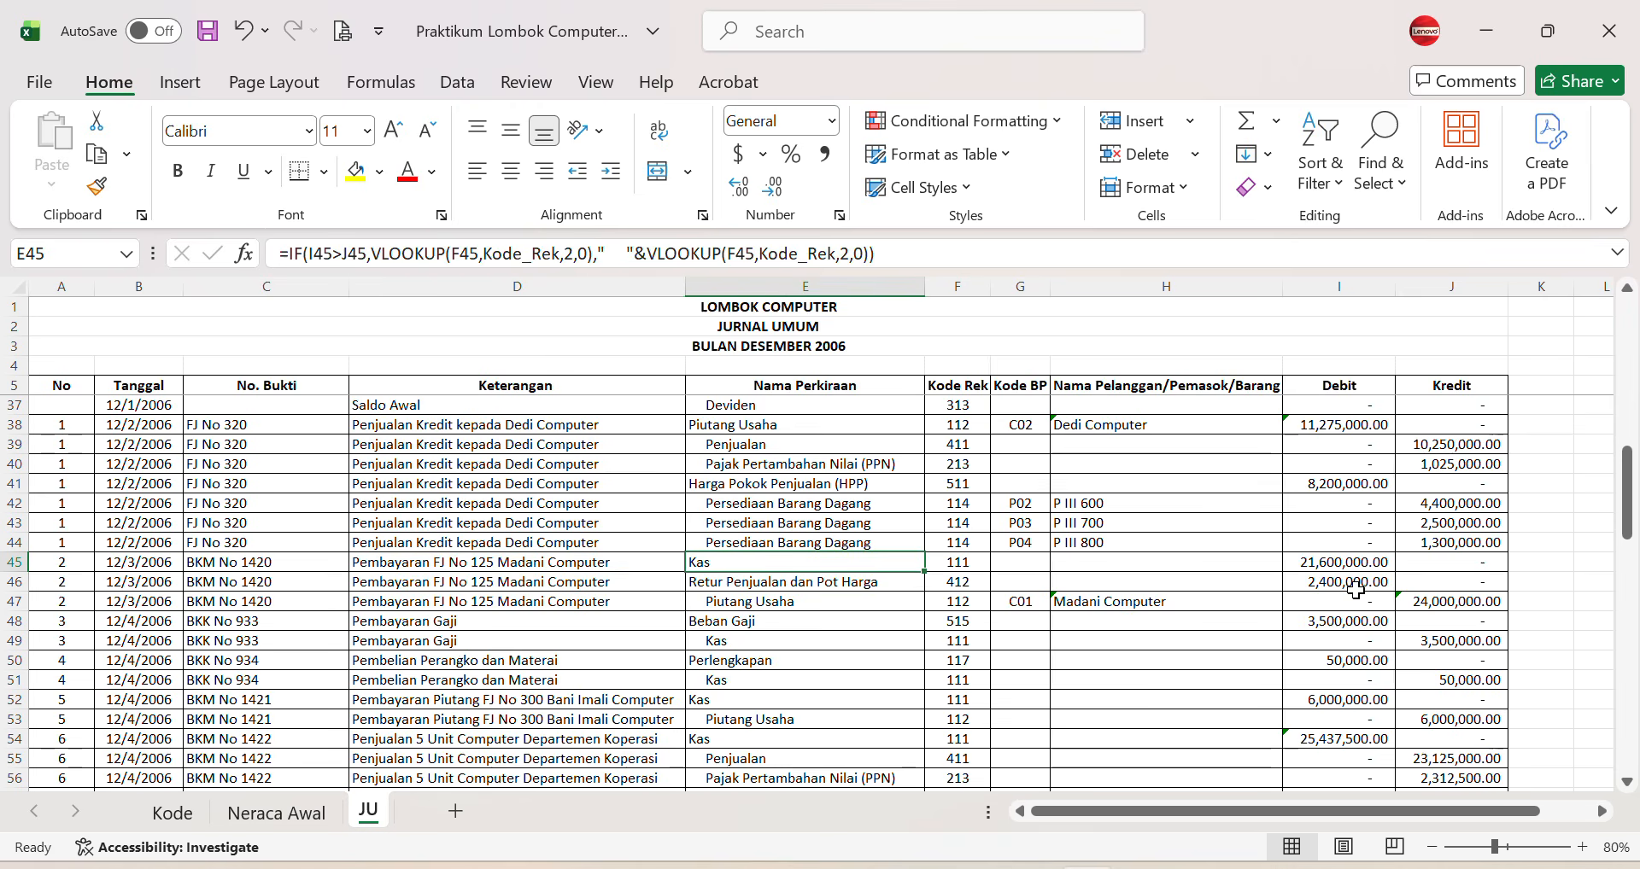
{"action": "left_click", "coordinate": [1318, 564]}
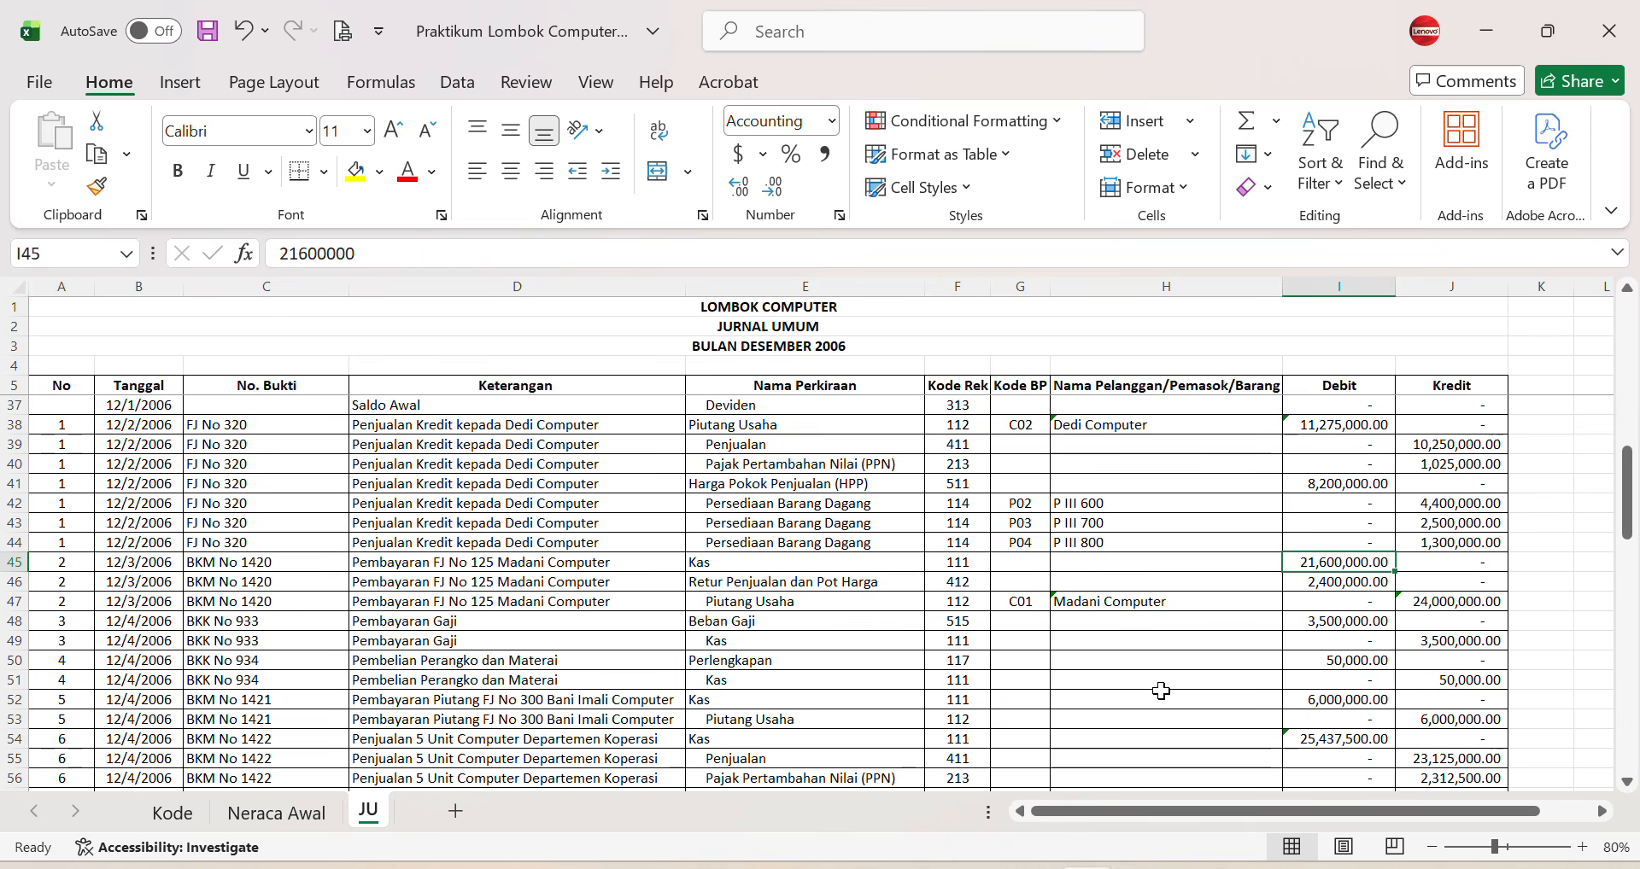
{"action": "left_click", "coordinate": [838, 584]}
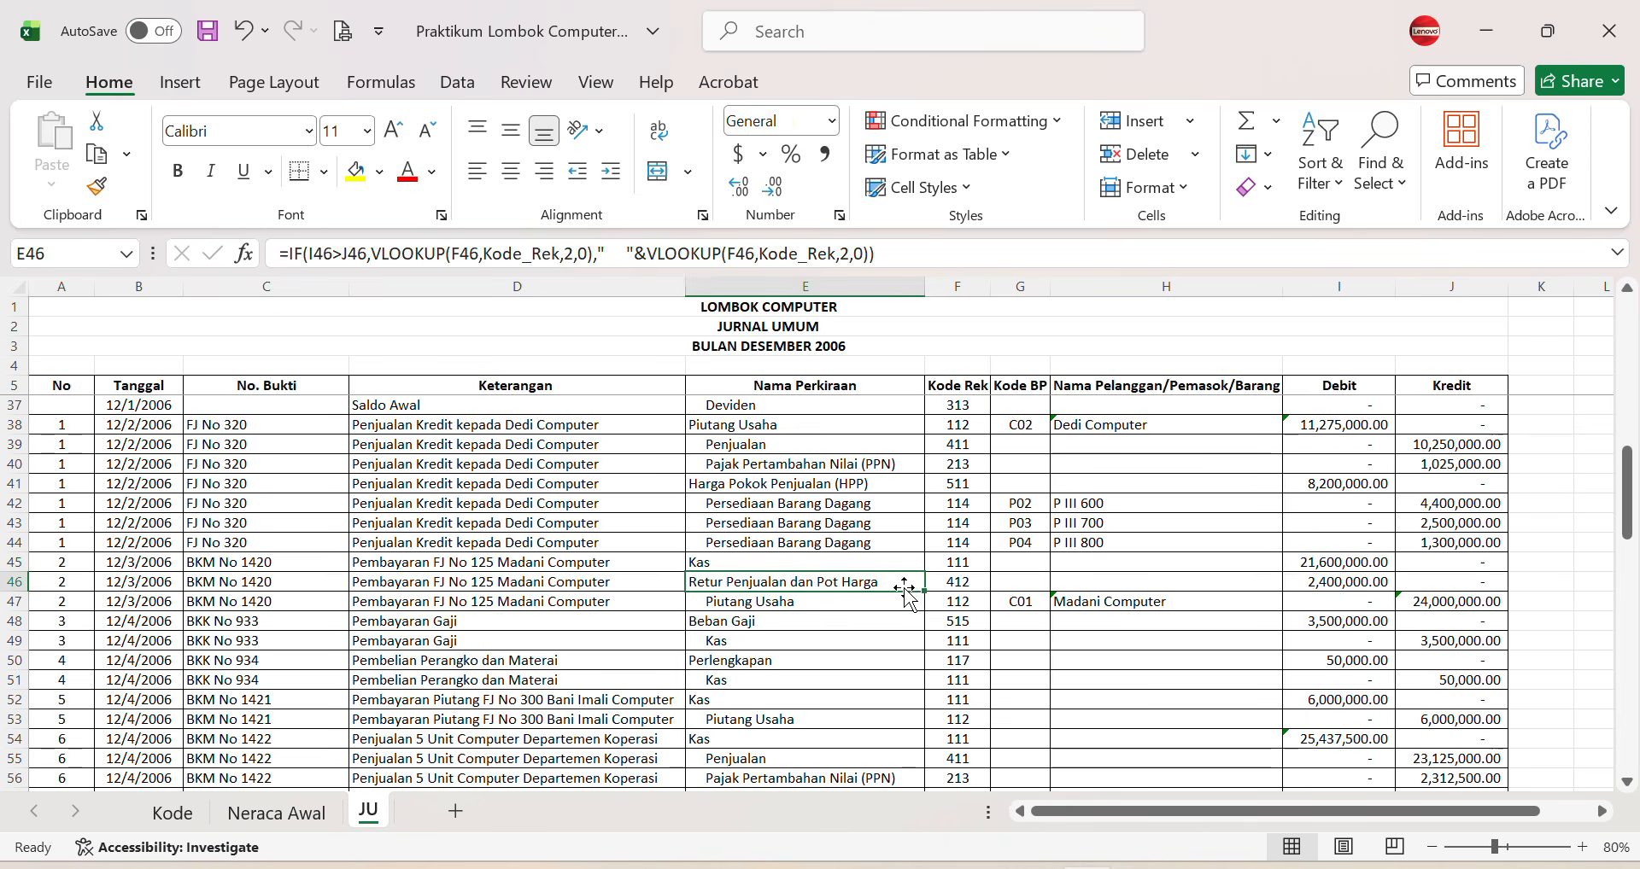
{"action": "left_click", "coordinate": [1338, 583]}
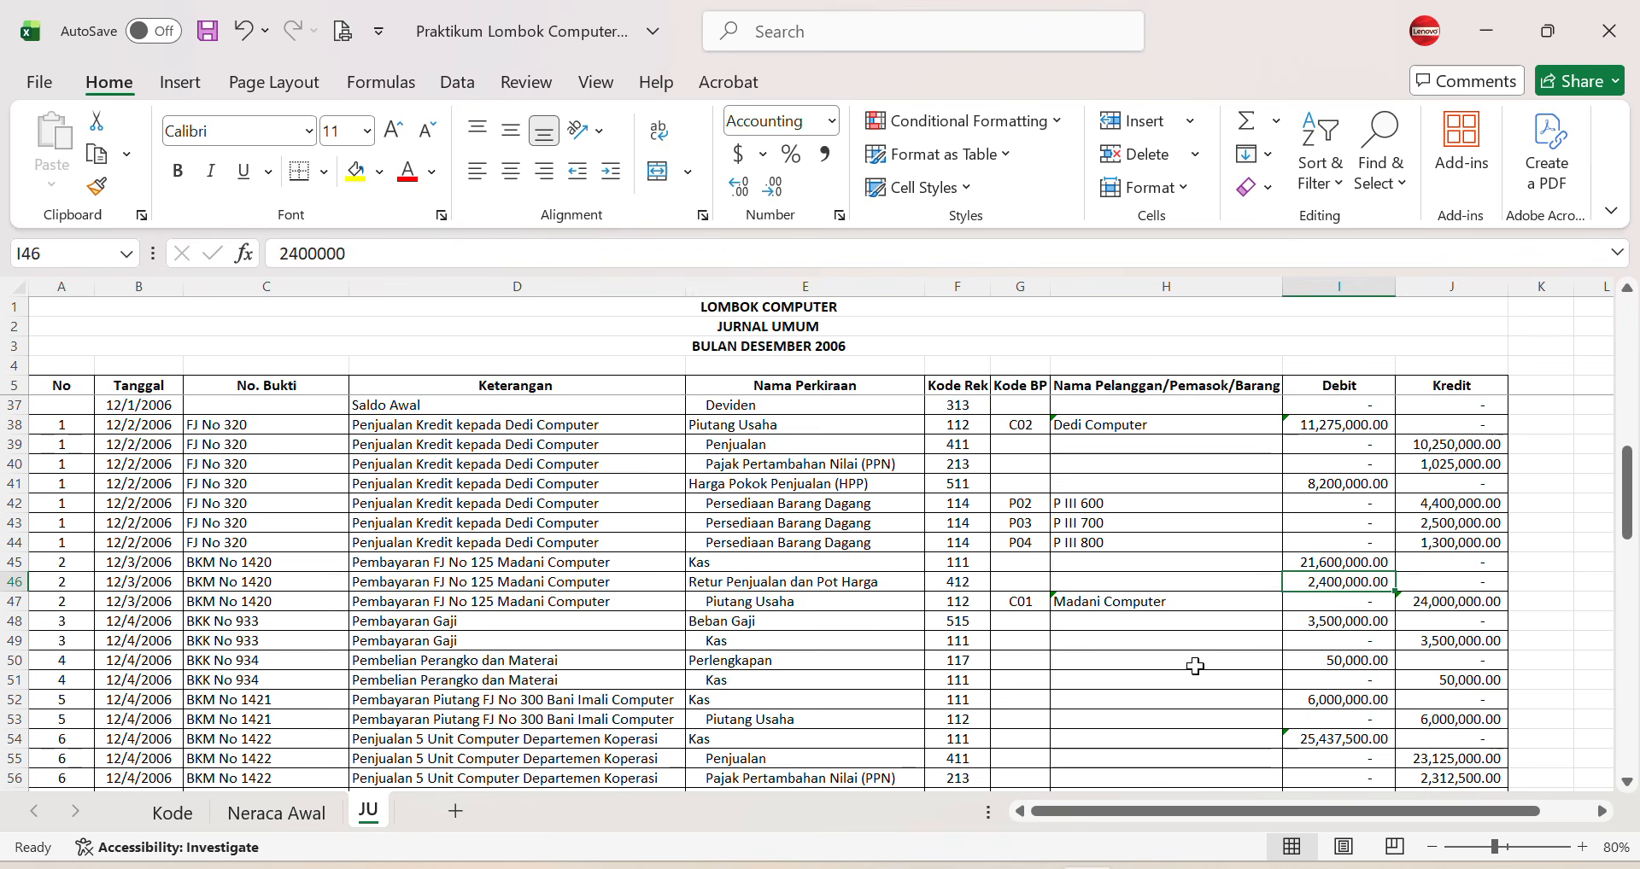
{"action": "left_click", "coordinate": [758, 602]}
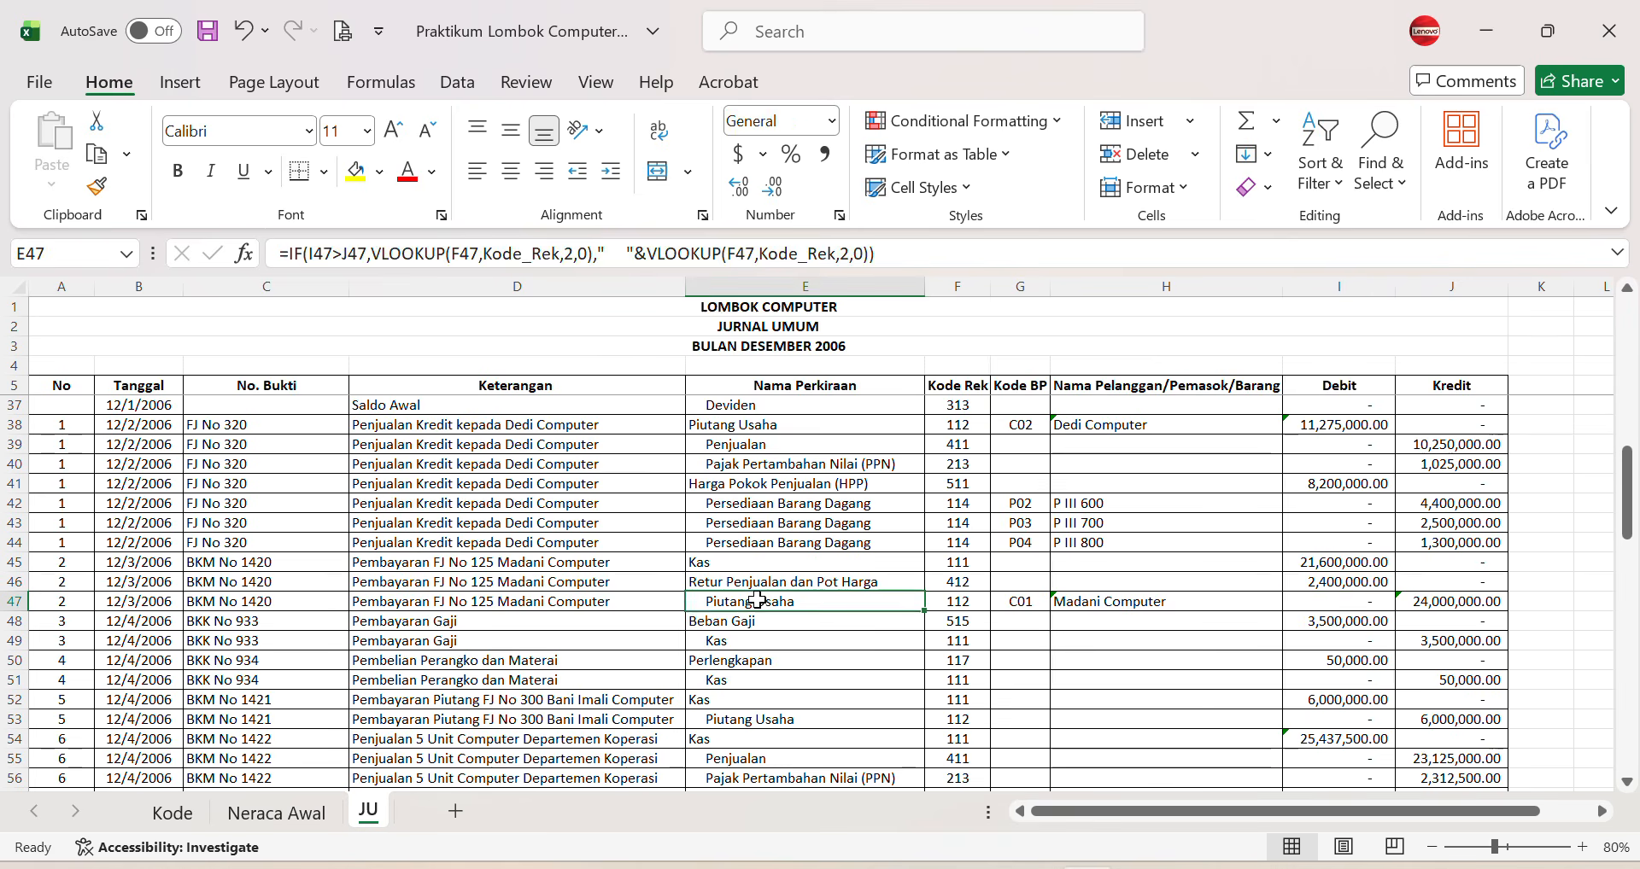
{"action": "left_click", "coordinate": [1170, 604]}
{"action": "left_click", "coordinate": [960, 660]}
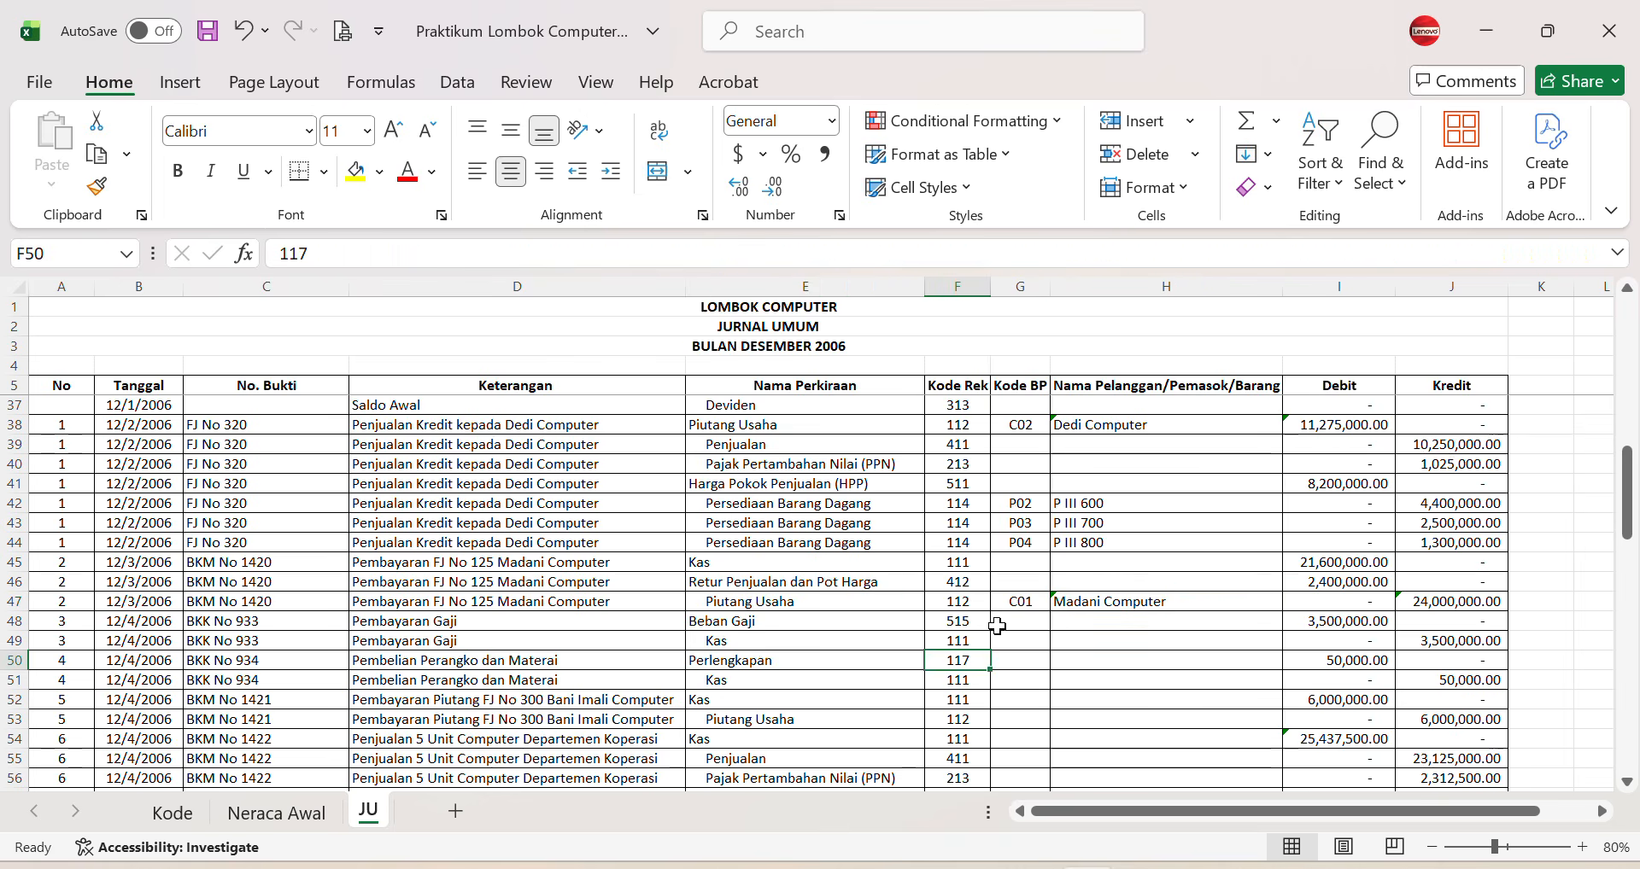
{"action": "left_click", "coordinate": [1479, 602]}
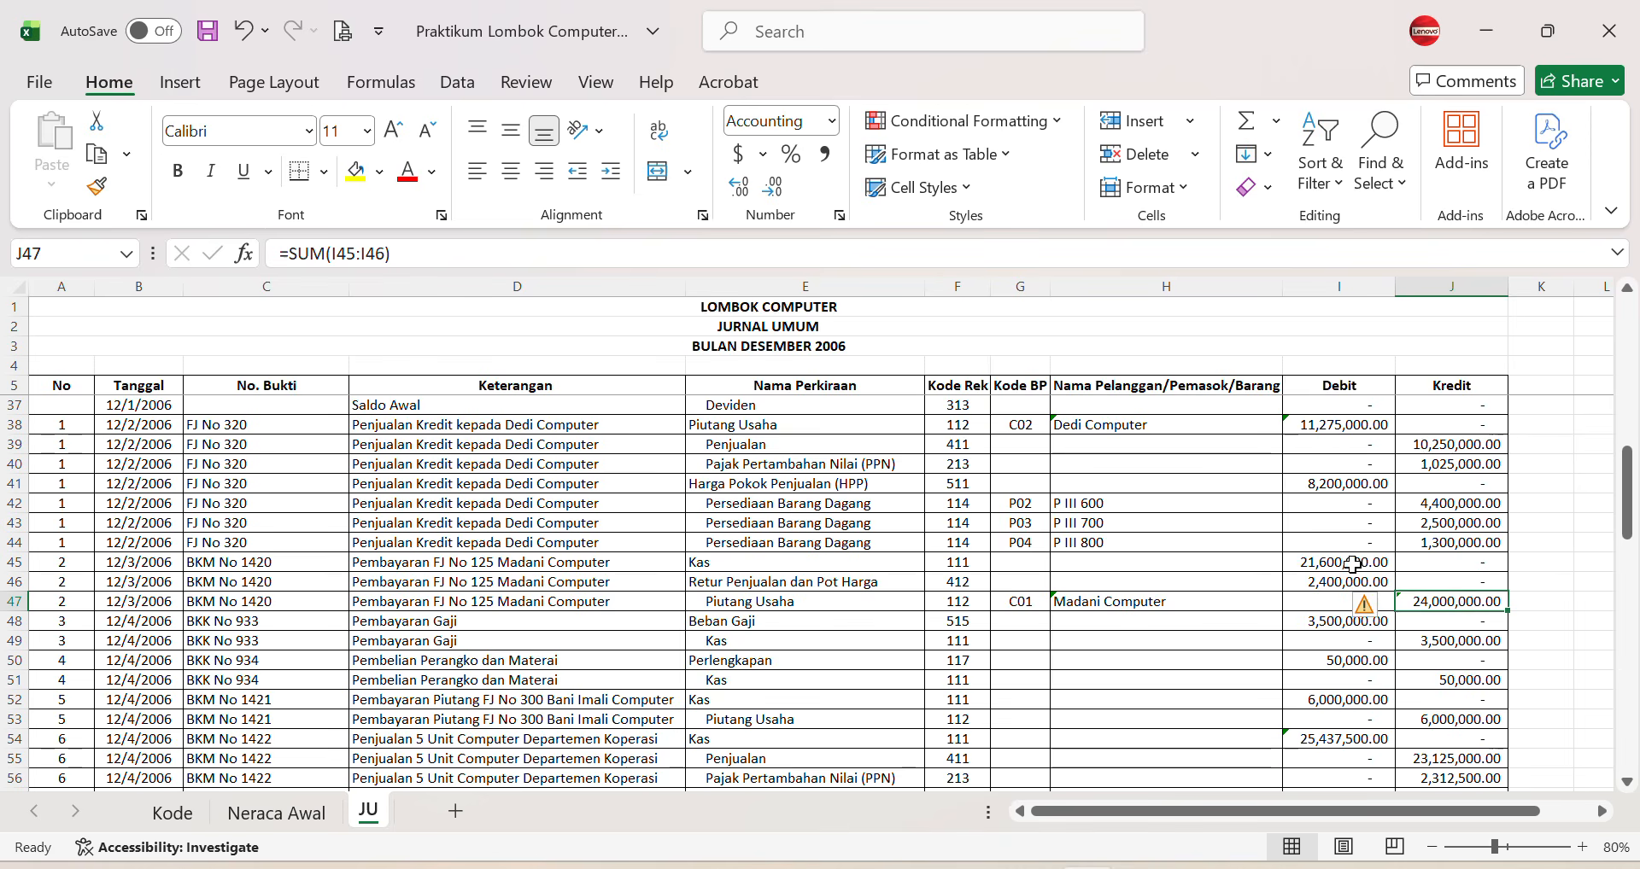
{"action": "left_click", "coordinate": [1312, 588]}
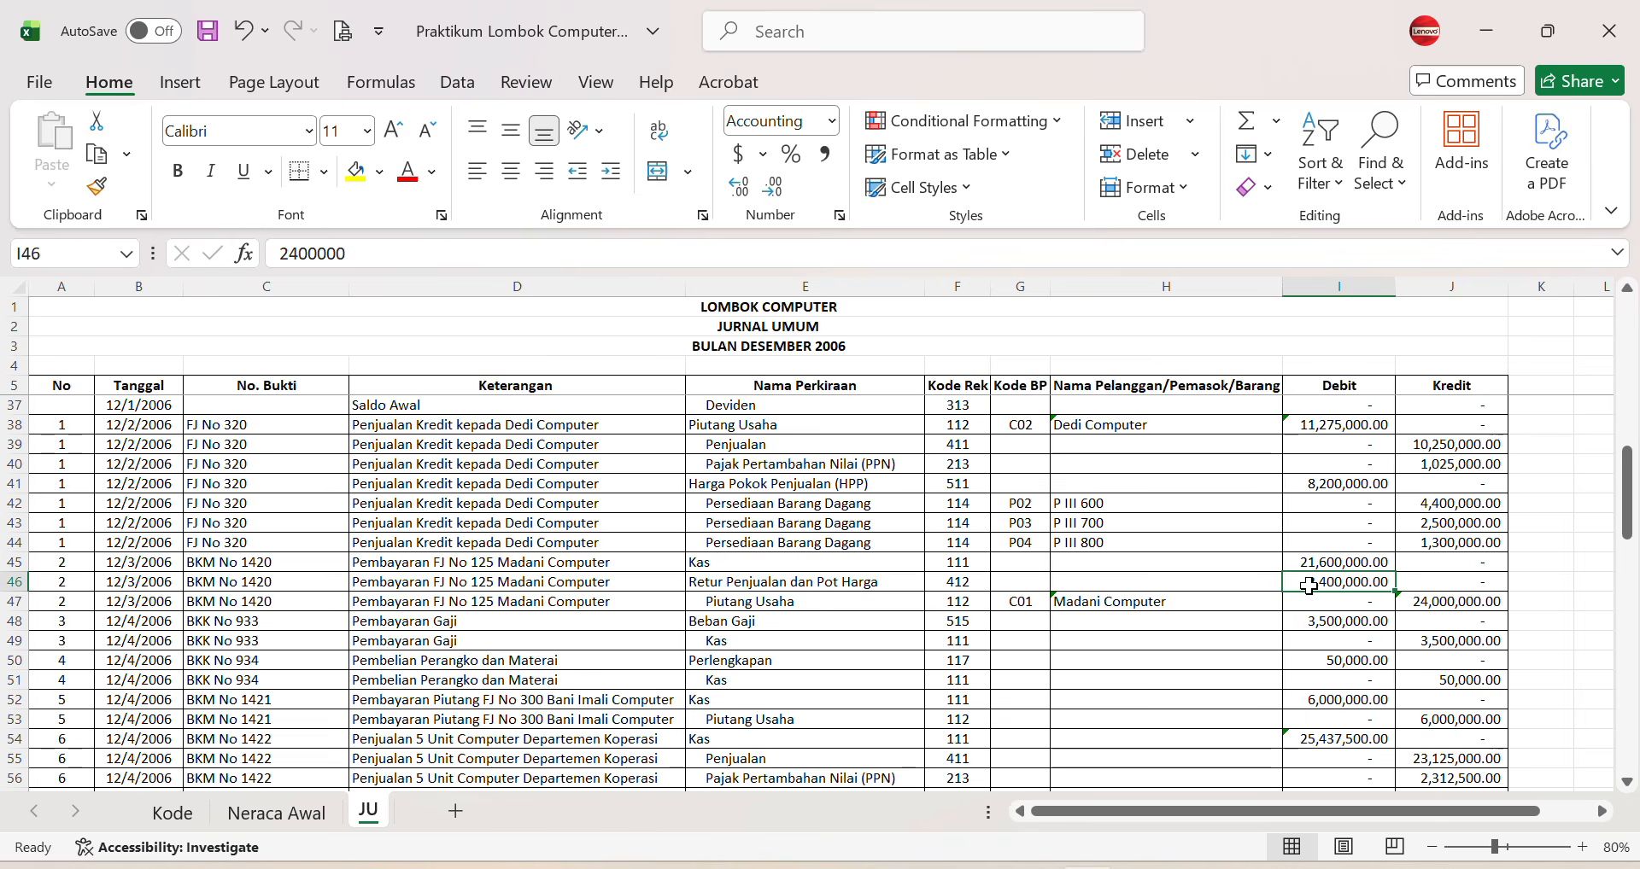
Step: Read the Bukti Kas Keluar 933 voucher in the PDF module and examine its salary payment entry in rows 48 and 49 of the Praktikum workbook
{"action": "left_click", "coordinate": [118, 622]}
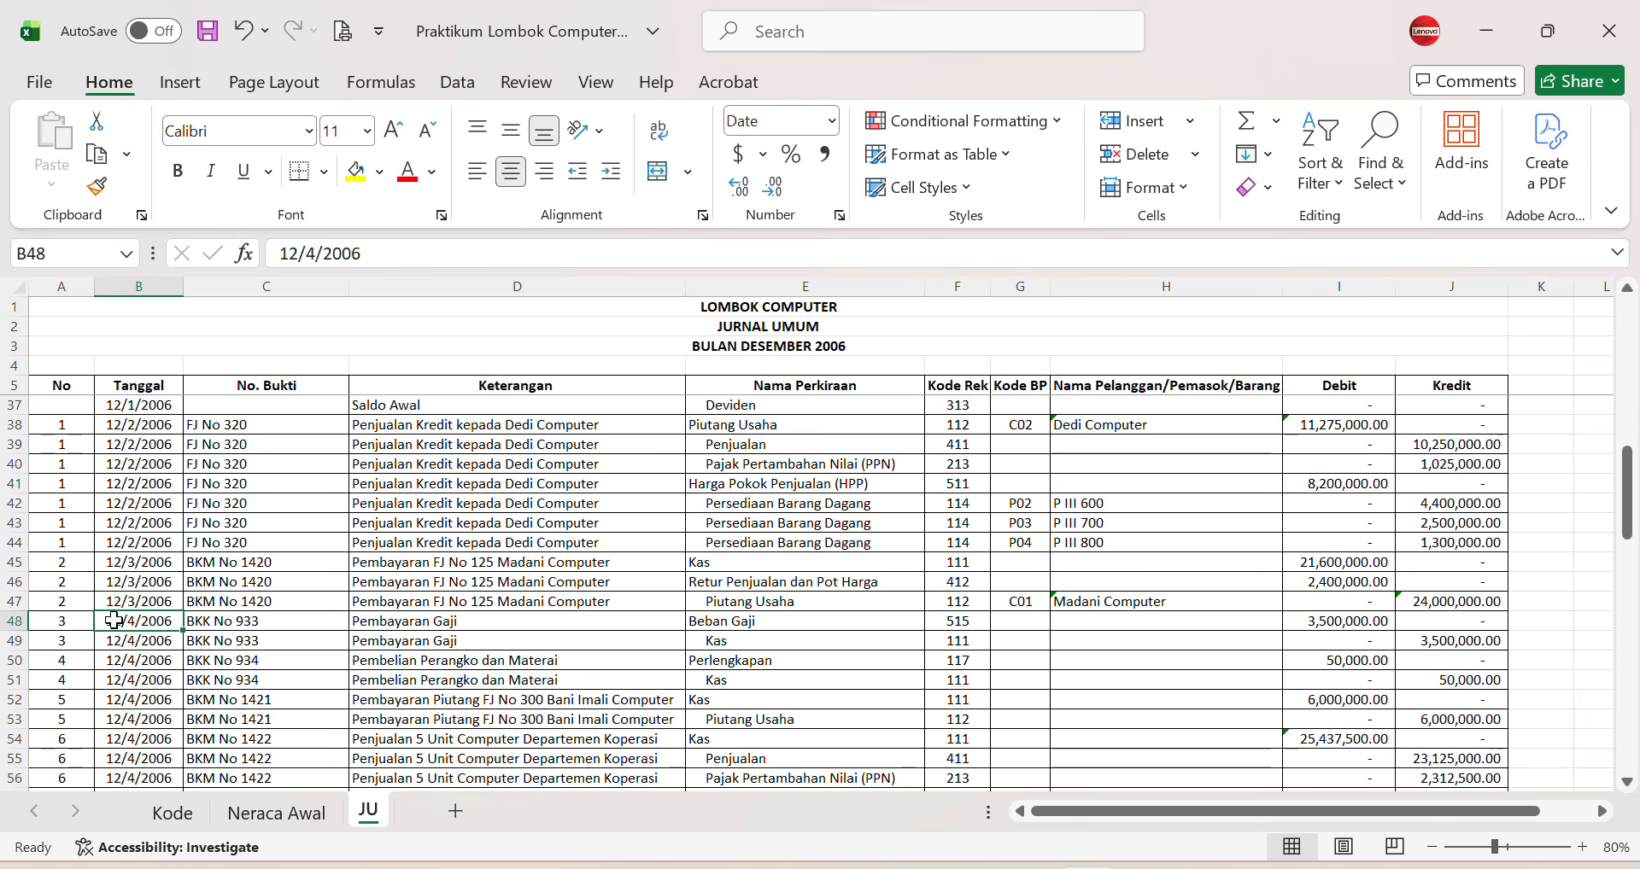
{"action": "key", "text": "alt+Tab"}
{"action": "scroll", "coordinate": [912, 438], "scroll_direction": "down", "scroll_amount": 10}
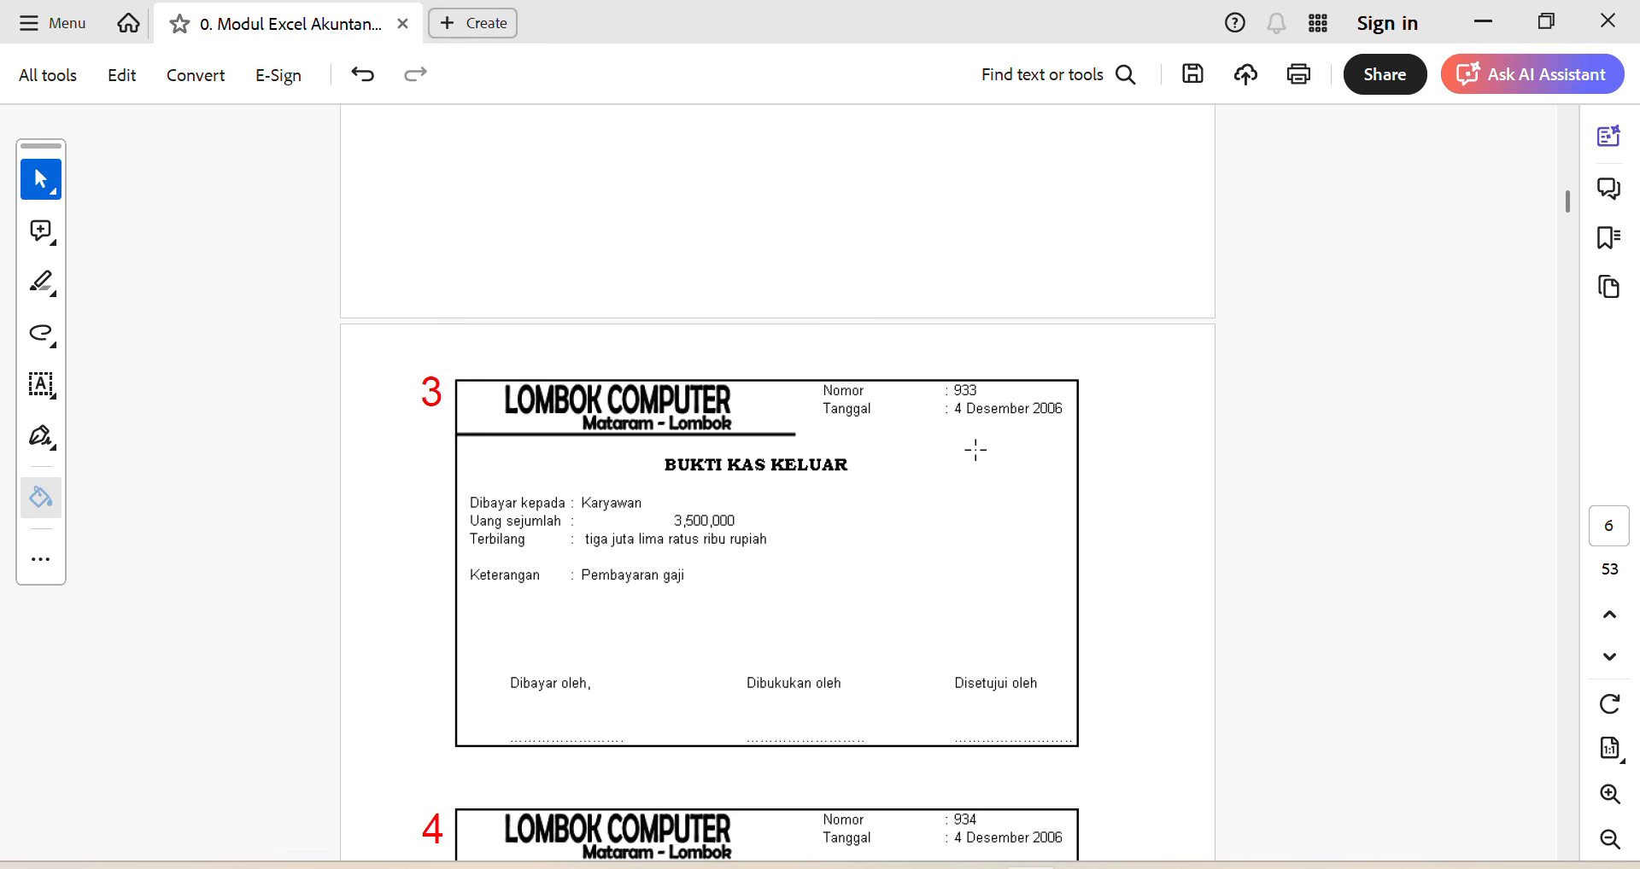
{"action": "key", "text": "alt+Tab"}
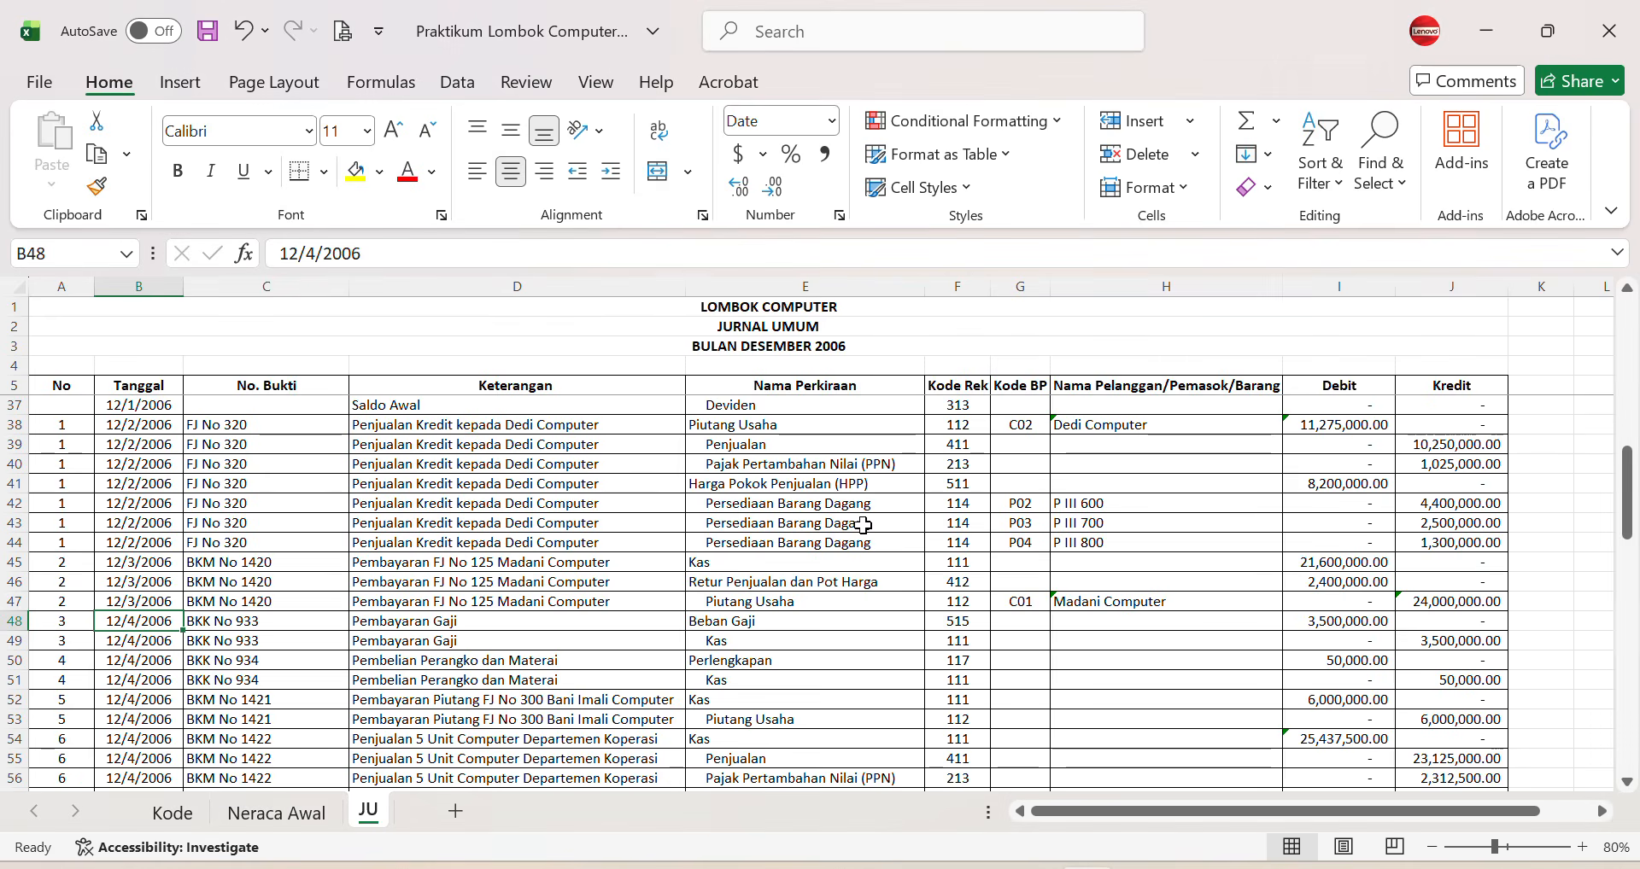
{"action": "left_click", "coordinate": [71, 620]}
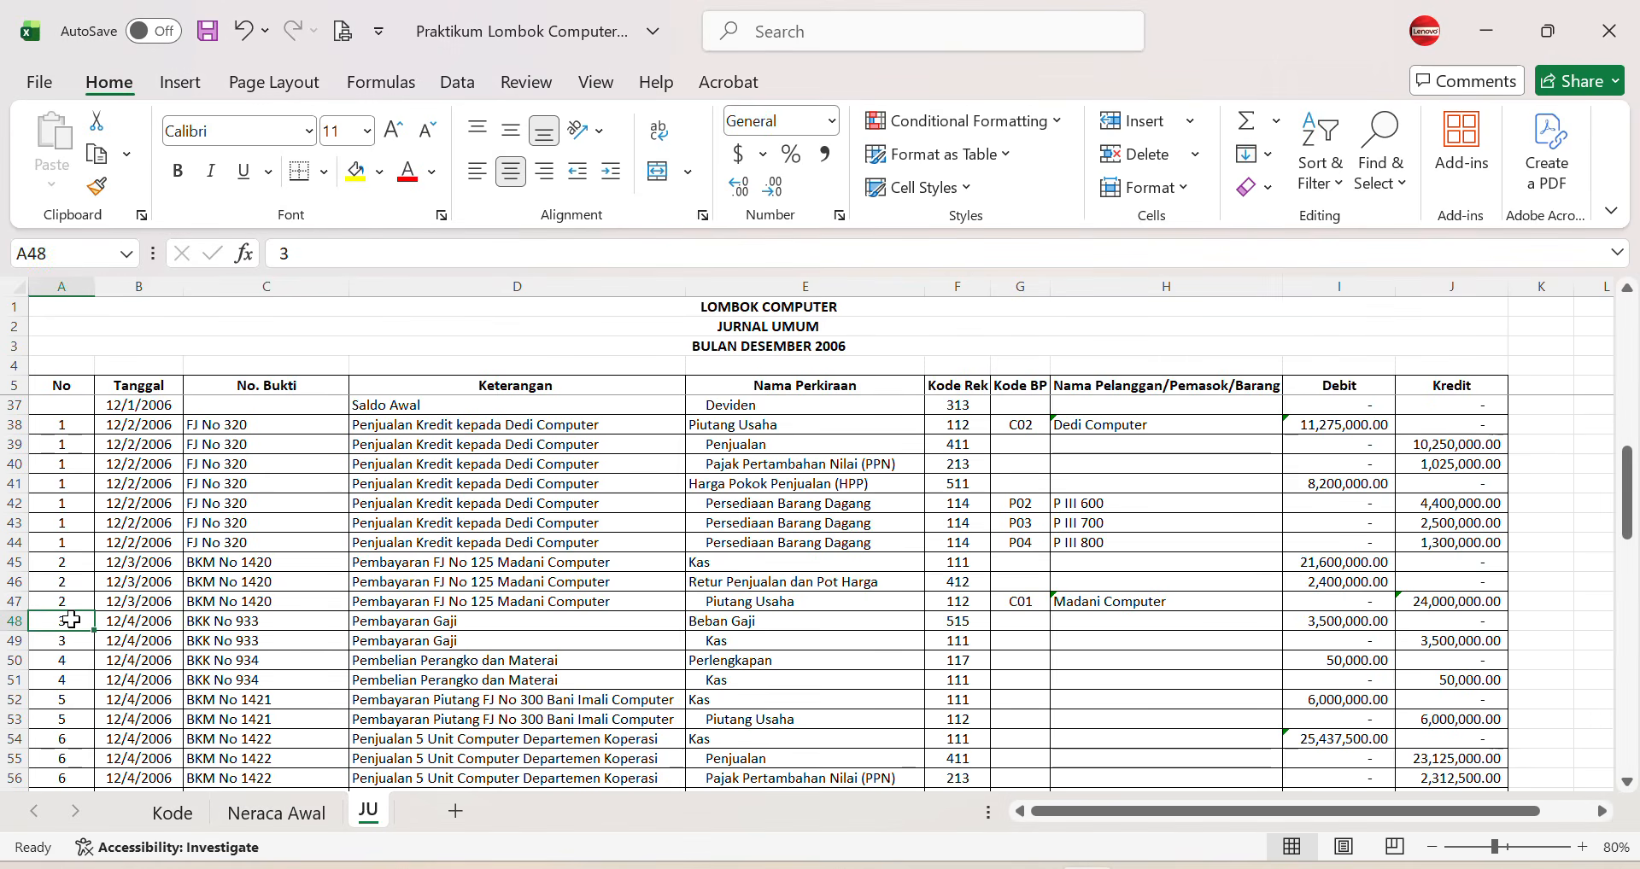
{"action": "left_click", "coordinate": [131, 621]}
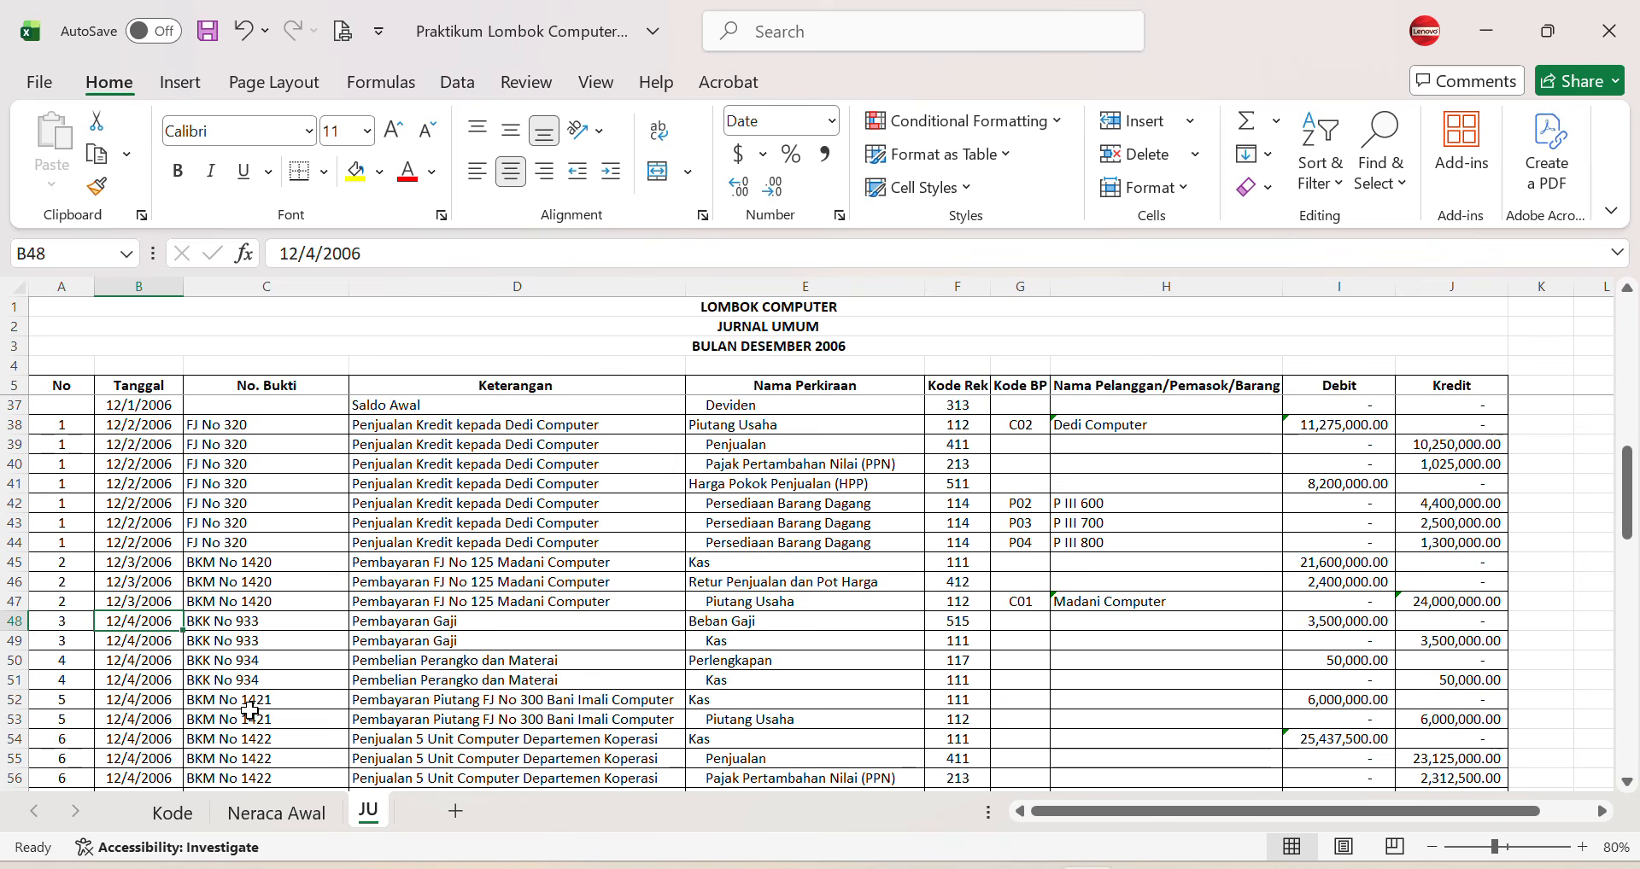
{"action": "left_click", "coordinate": [283, 623]}
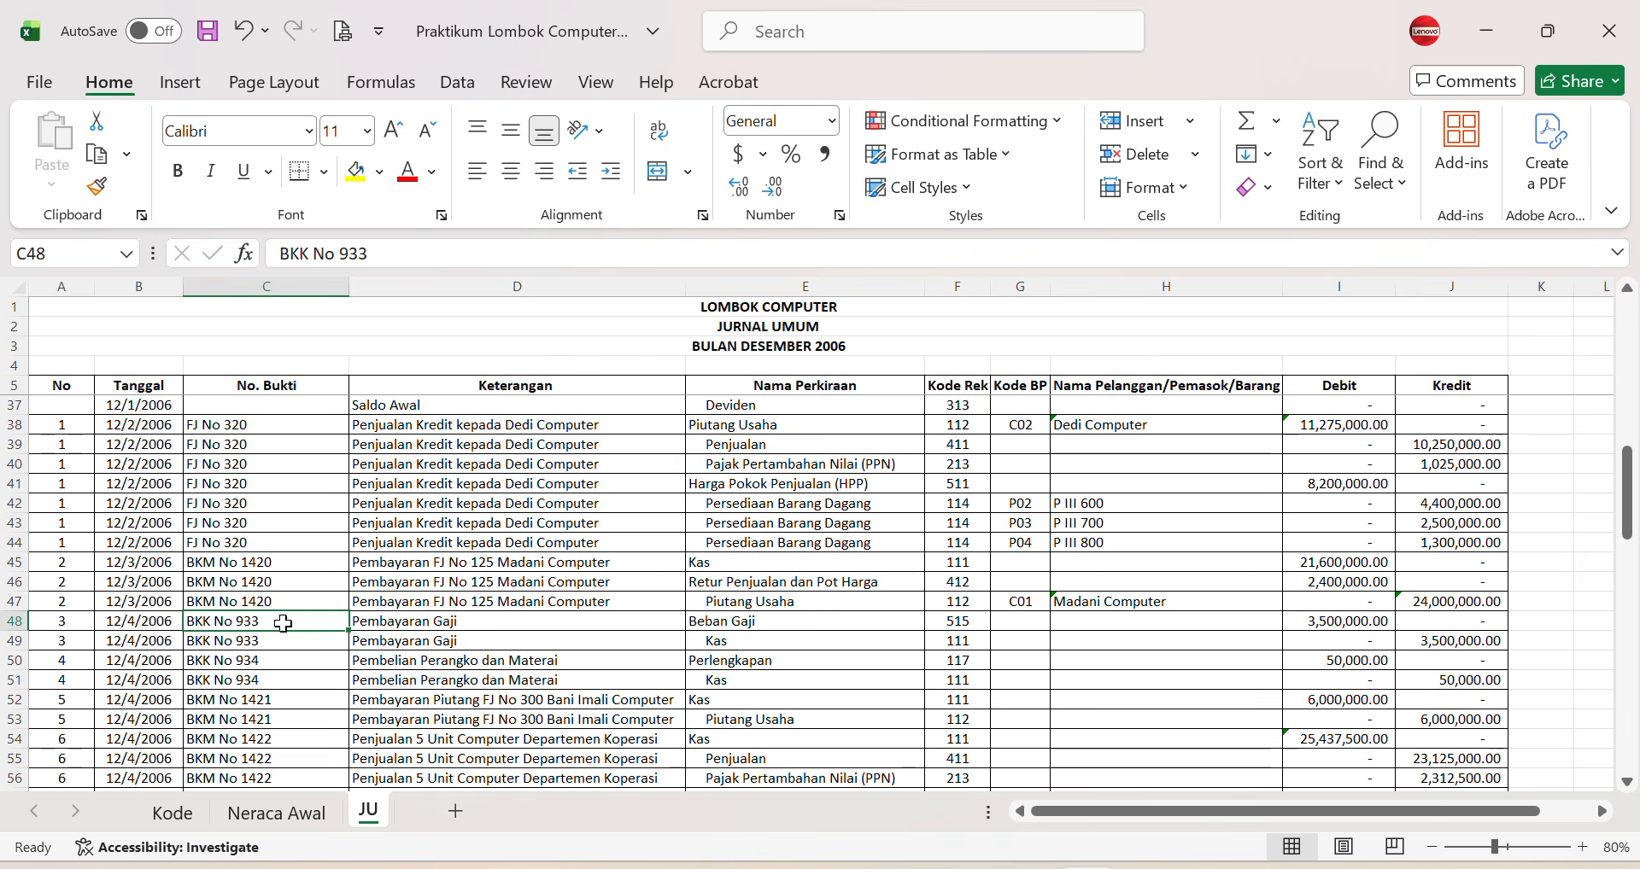
{"action": "left_click", "coordinate": [557, 620]}
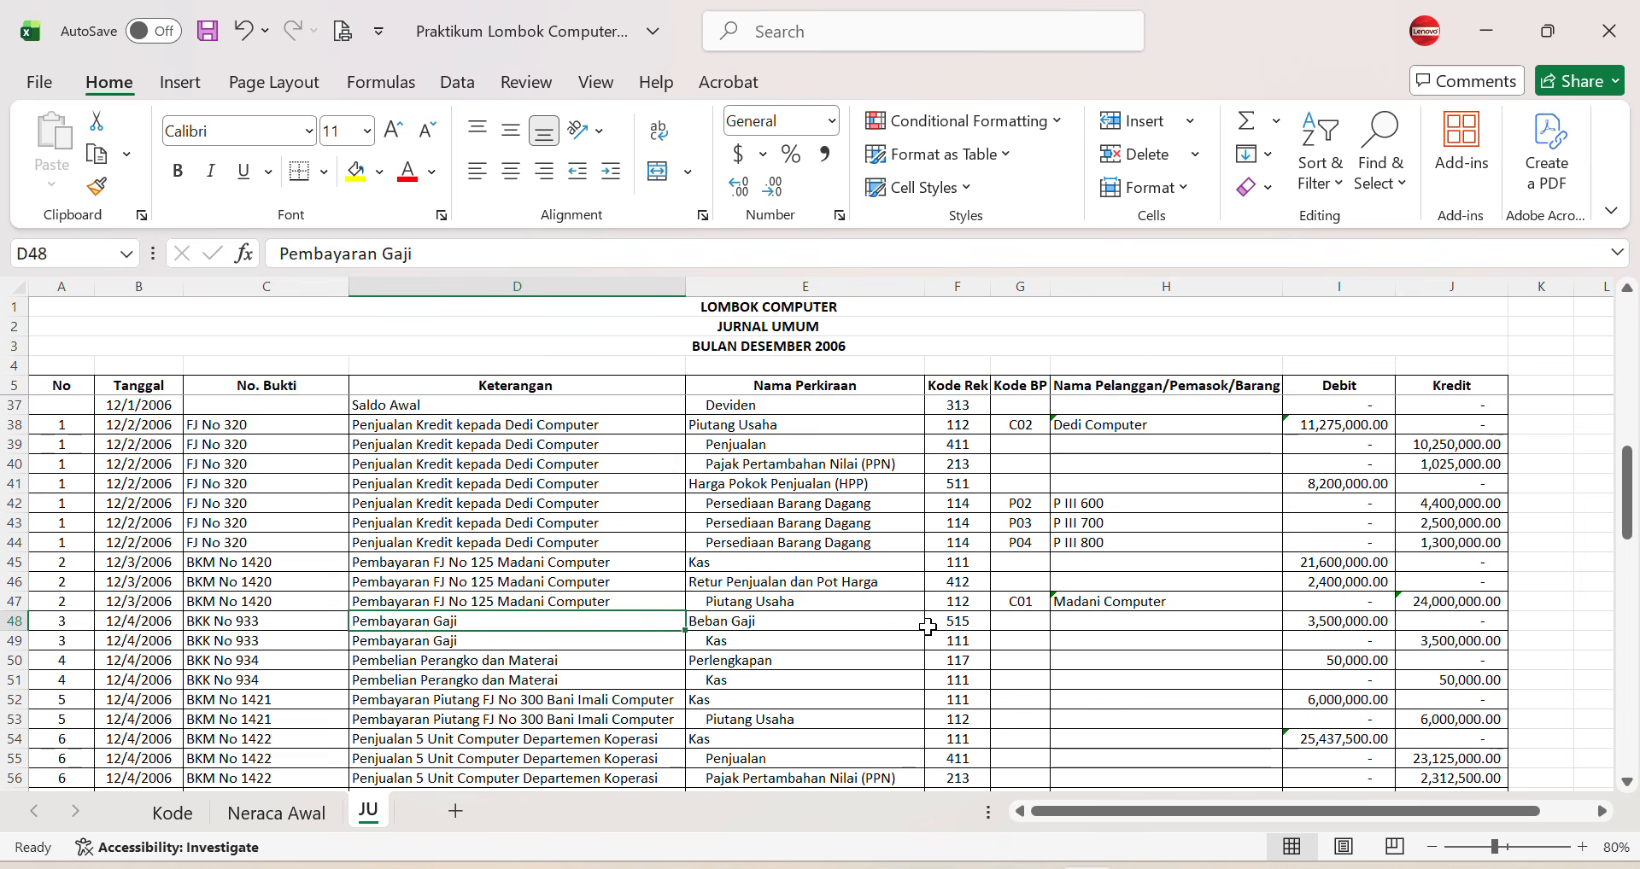
{"action": "left_click", "coordinate": [833, 621]}
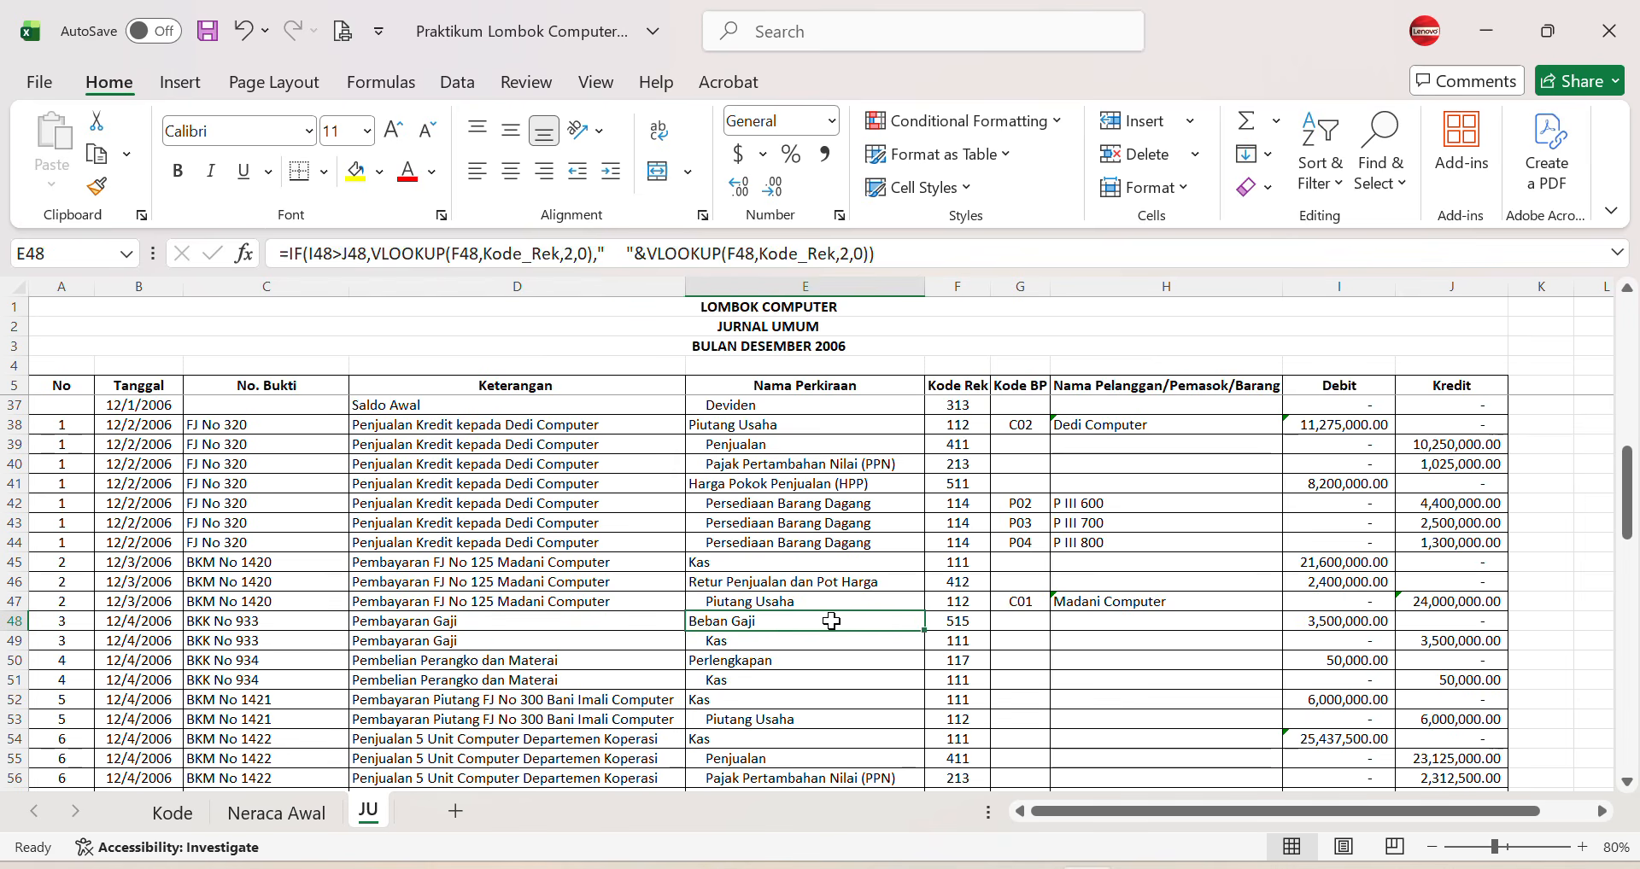
{"action": "left_click", "coordinate": [1340, 620]}
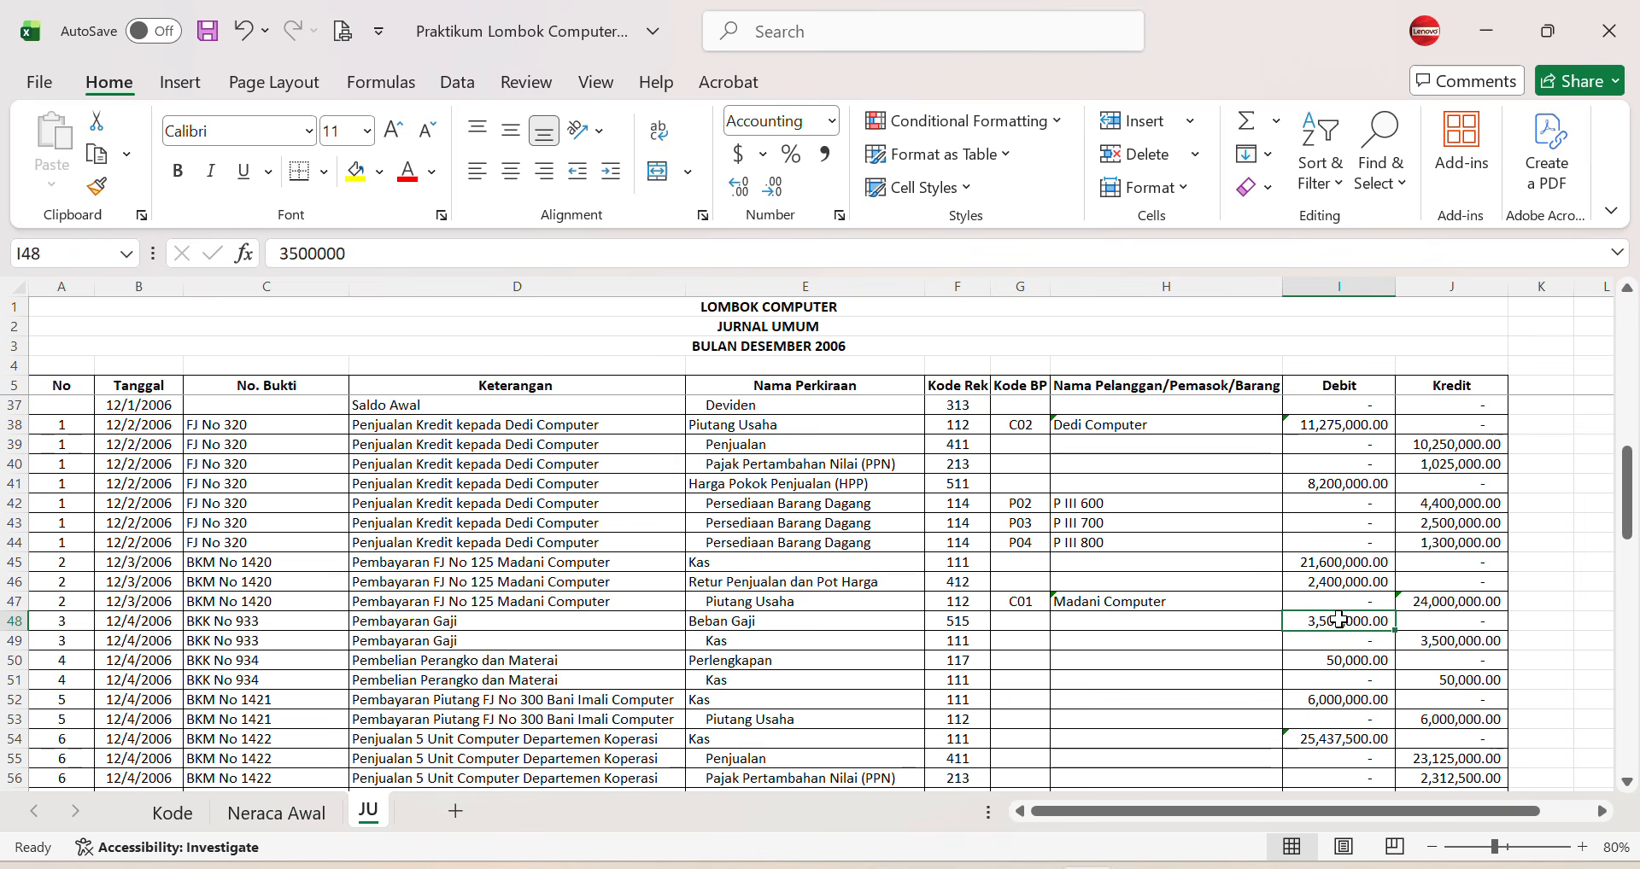
{"action": "left_click", "coordinate": [741, 645]}
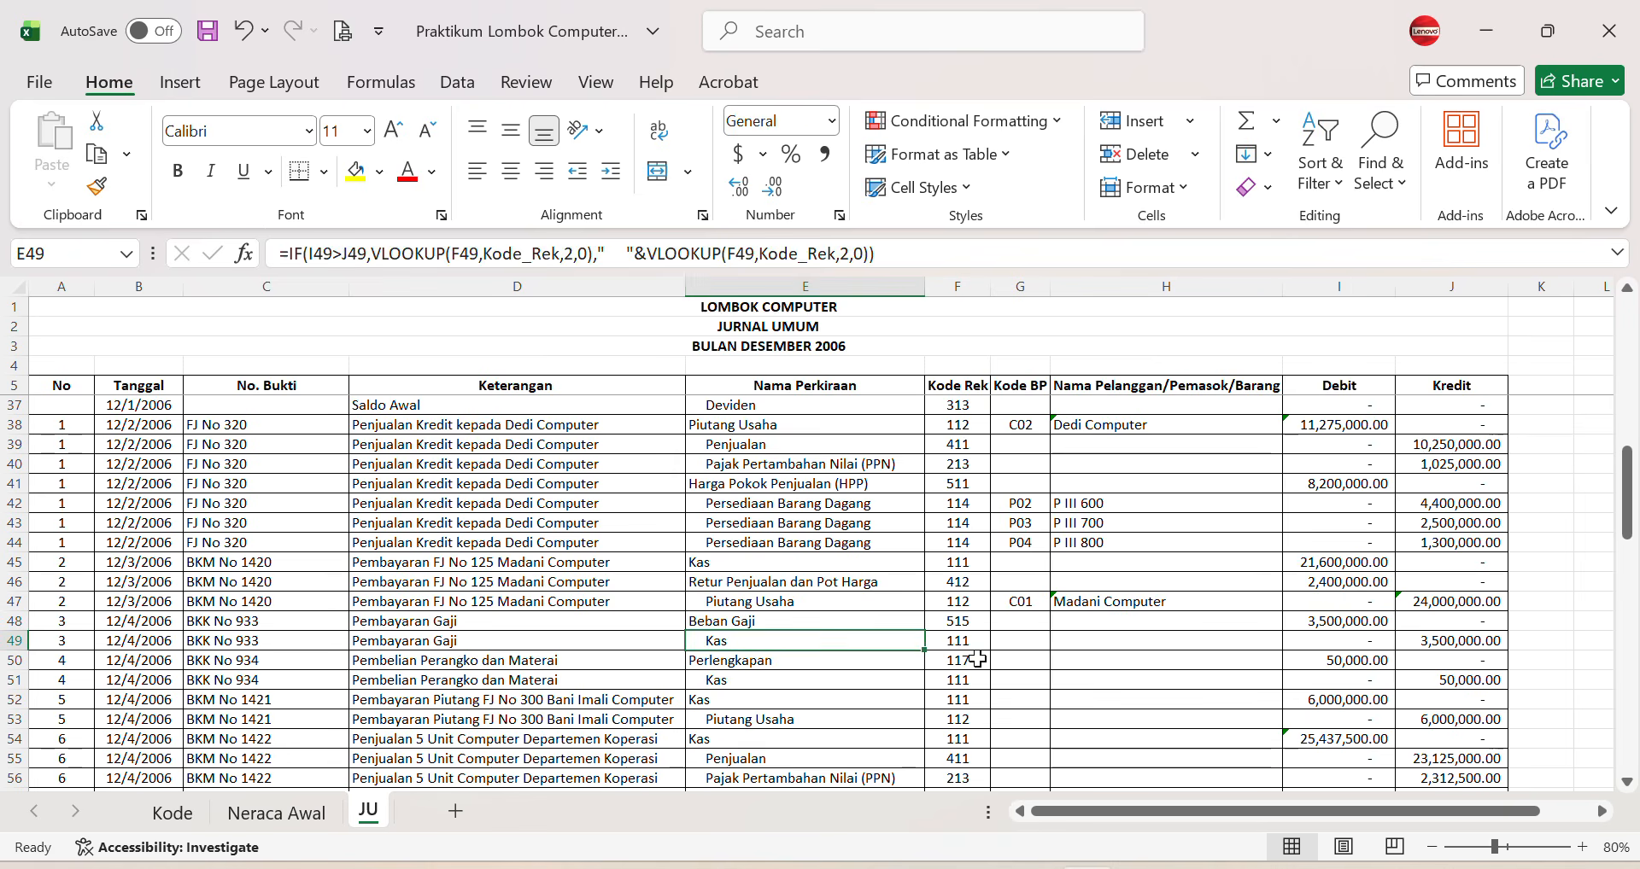
{"action": "left_click", "coordinate": [1426, 639]}
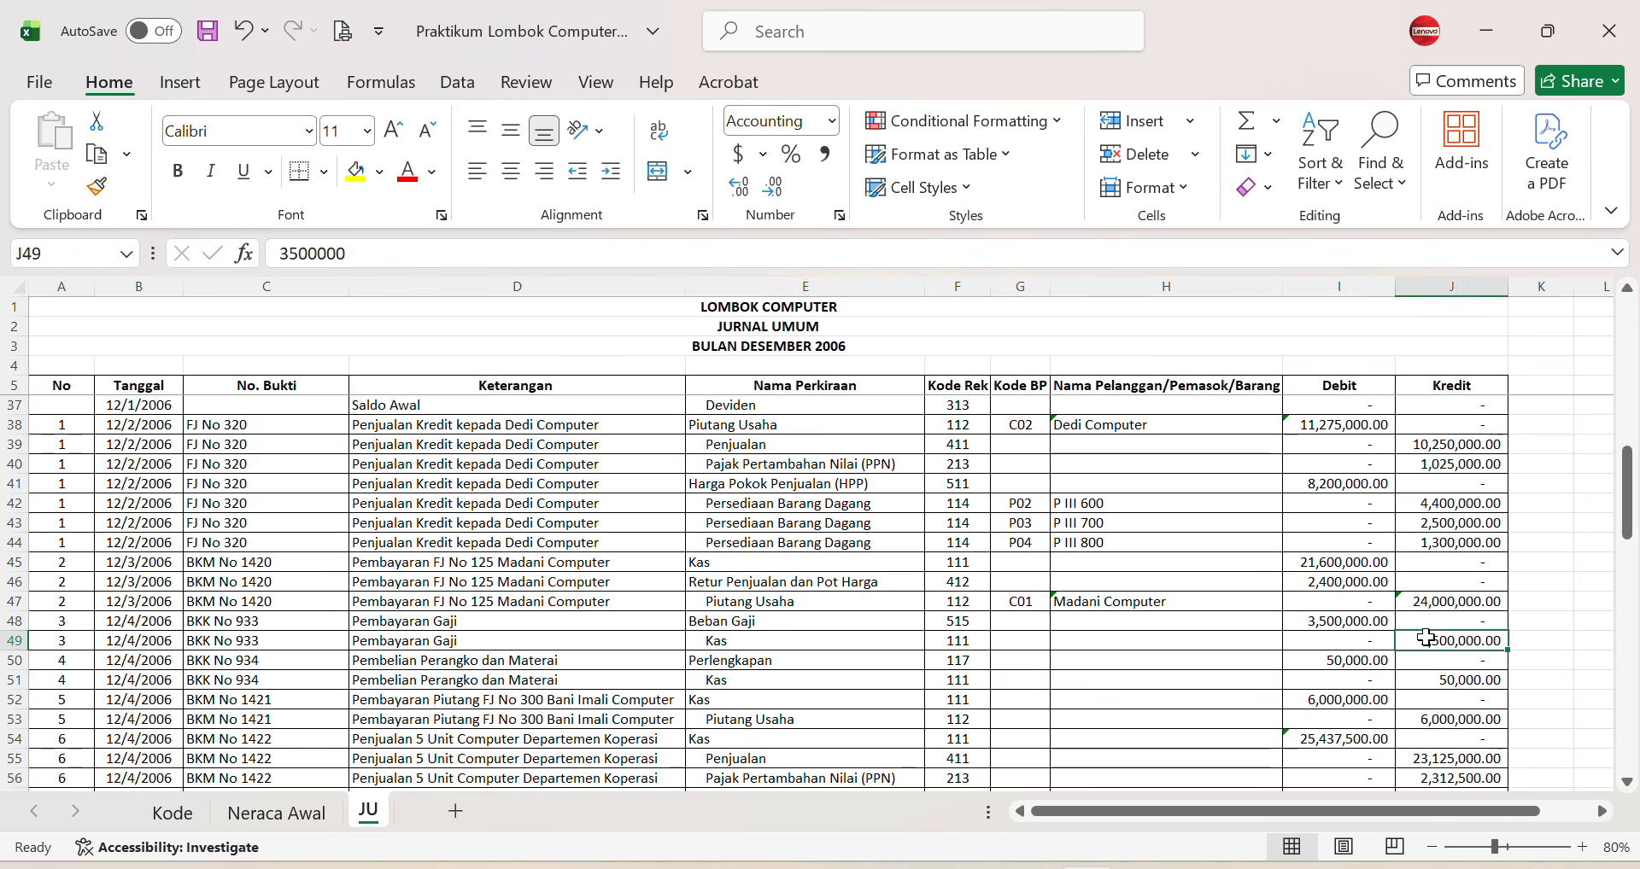
Step: Read the Bukti Kas Keluar 934 voucher in the PDF module and examine its stamp purchase entry in rows 50 and 51 of the Praktikum workbook
{"action": "left_click", "coordinate": [86, 660]}
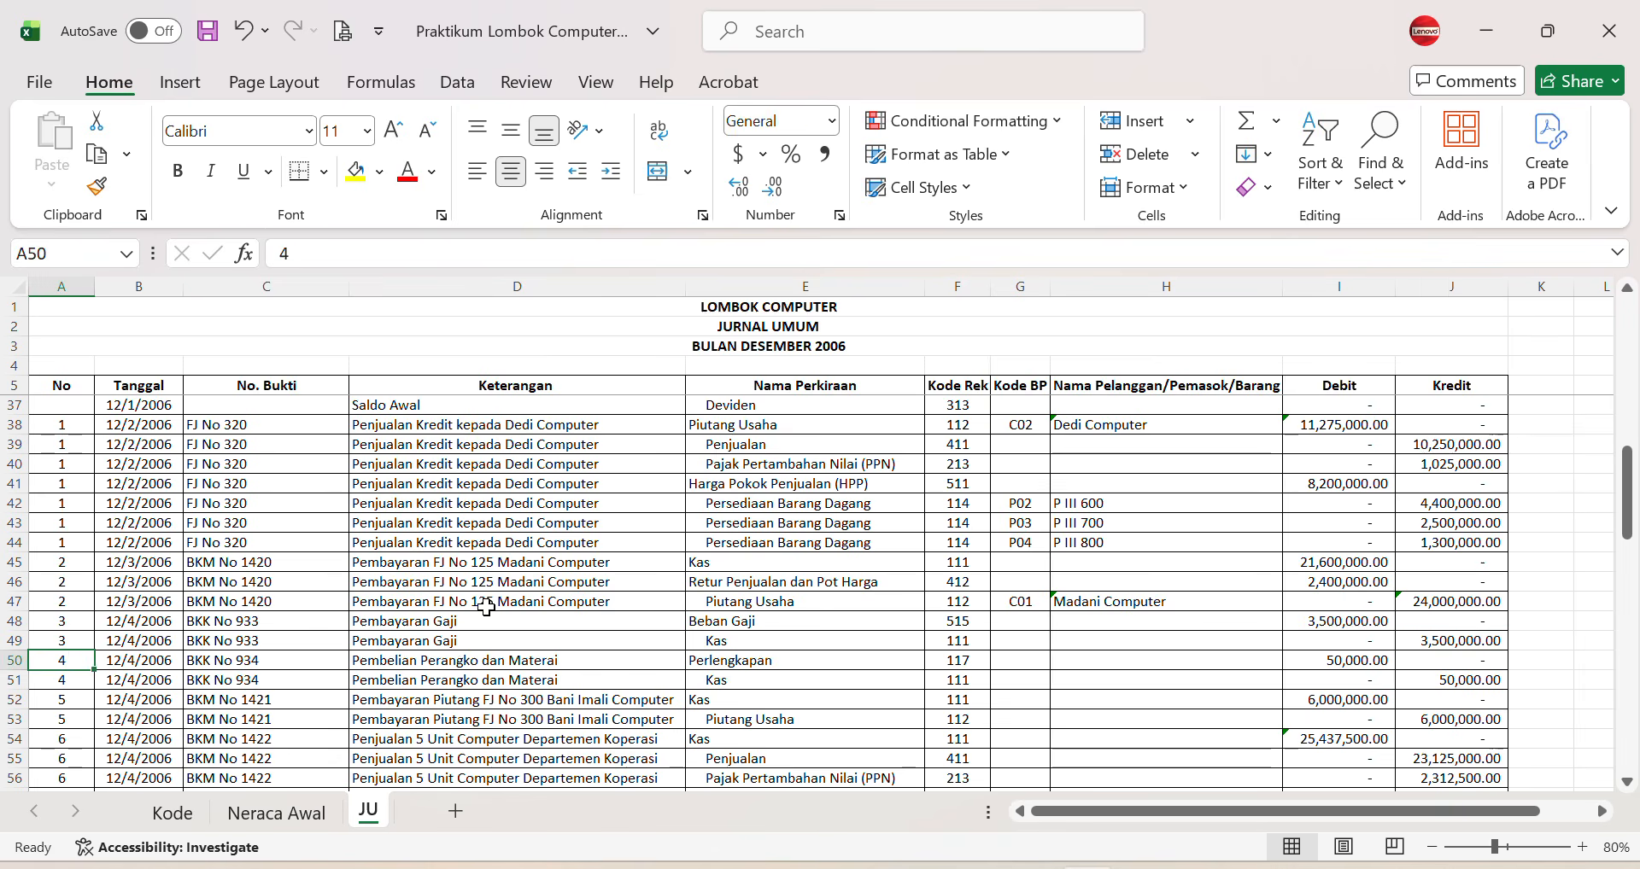
{"action": "key", "text": "alt+Tab"}
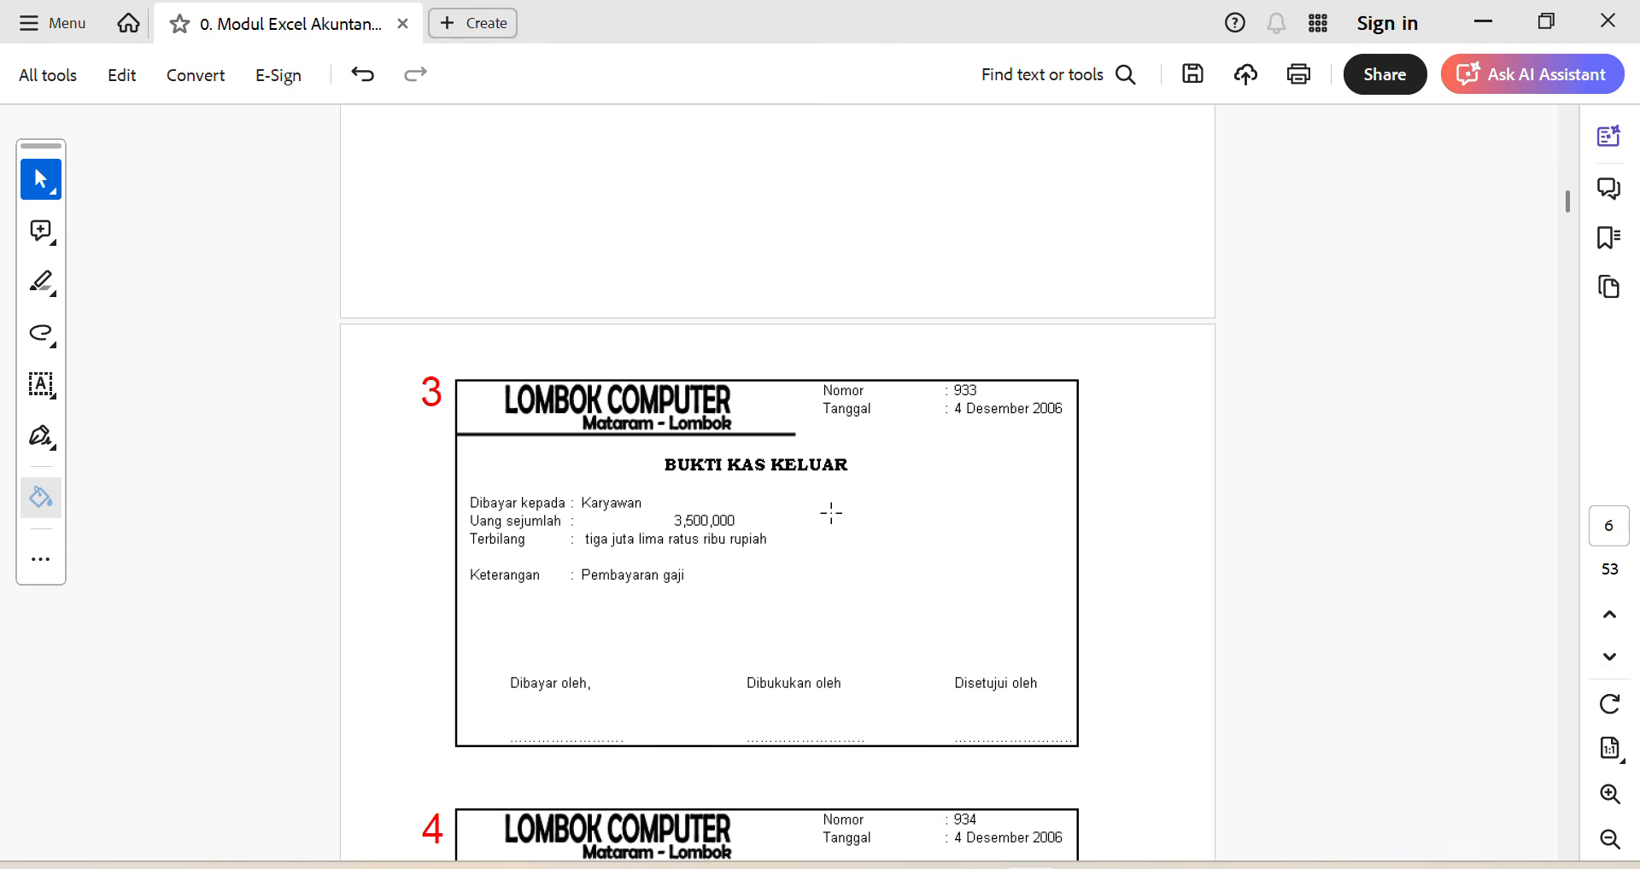
{"action": "scroll", "coordinate": [724, 527], "scroll_direction": "down", "scroll_amount": 5}
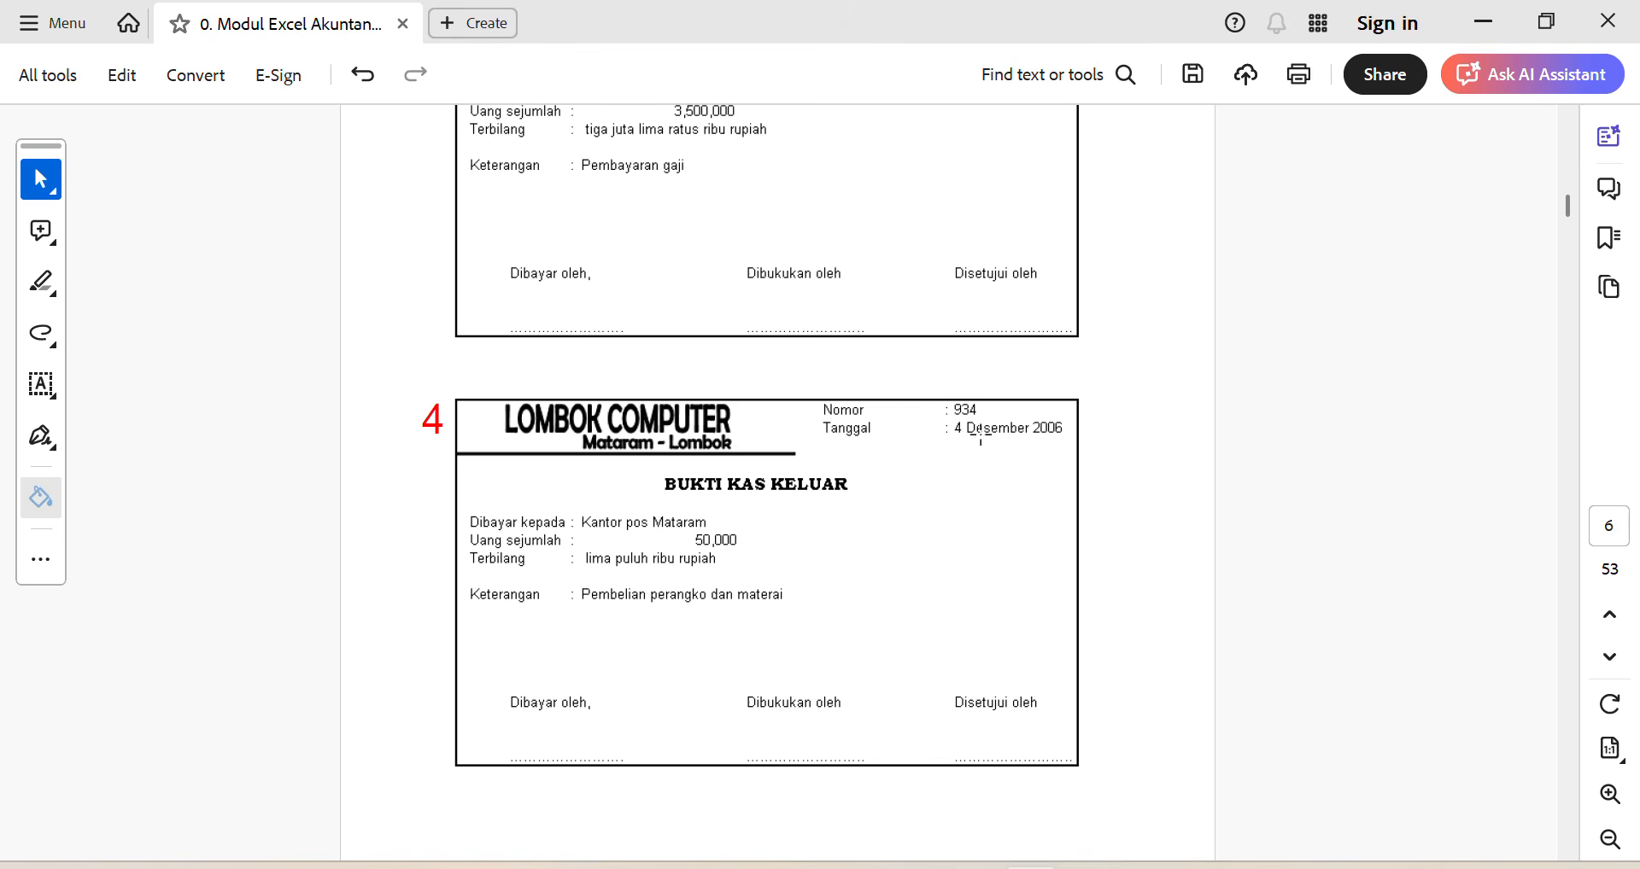
{"action": "key", "text": "alt+Tab"}
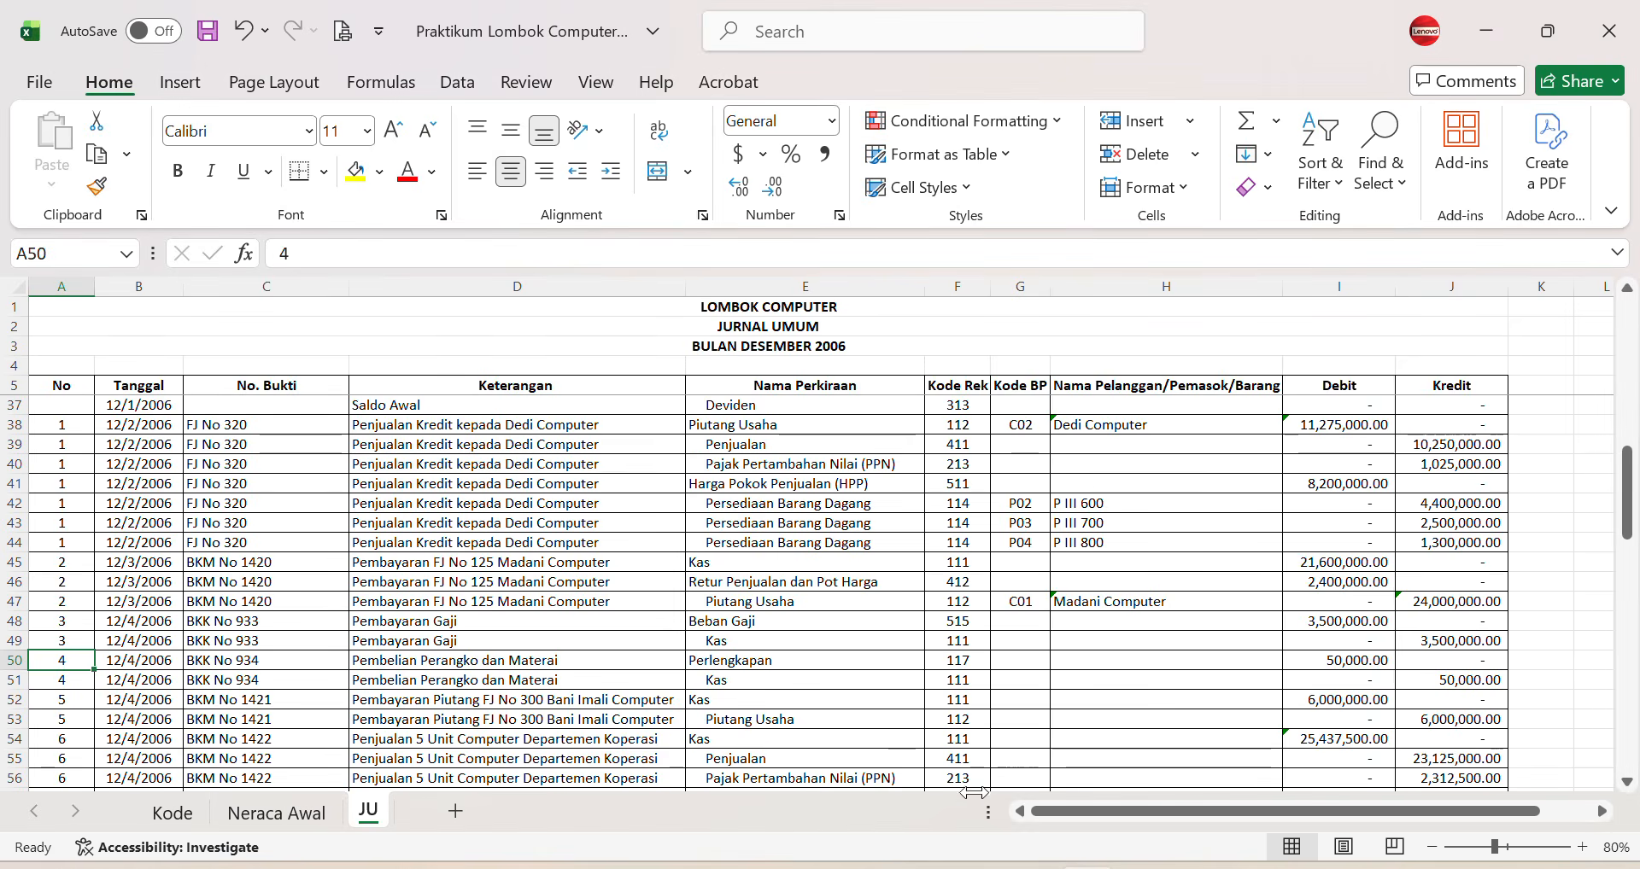
{"action": "left_click", "coordinate": [128, 669]}
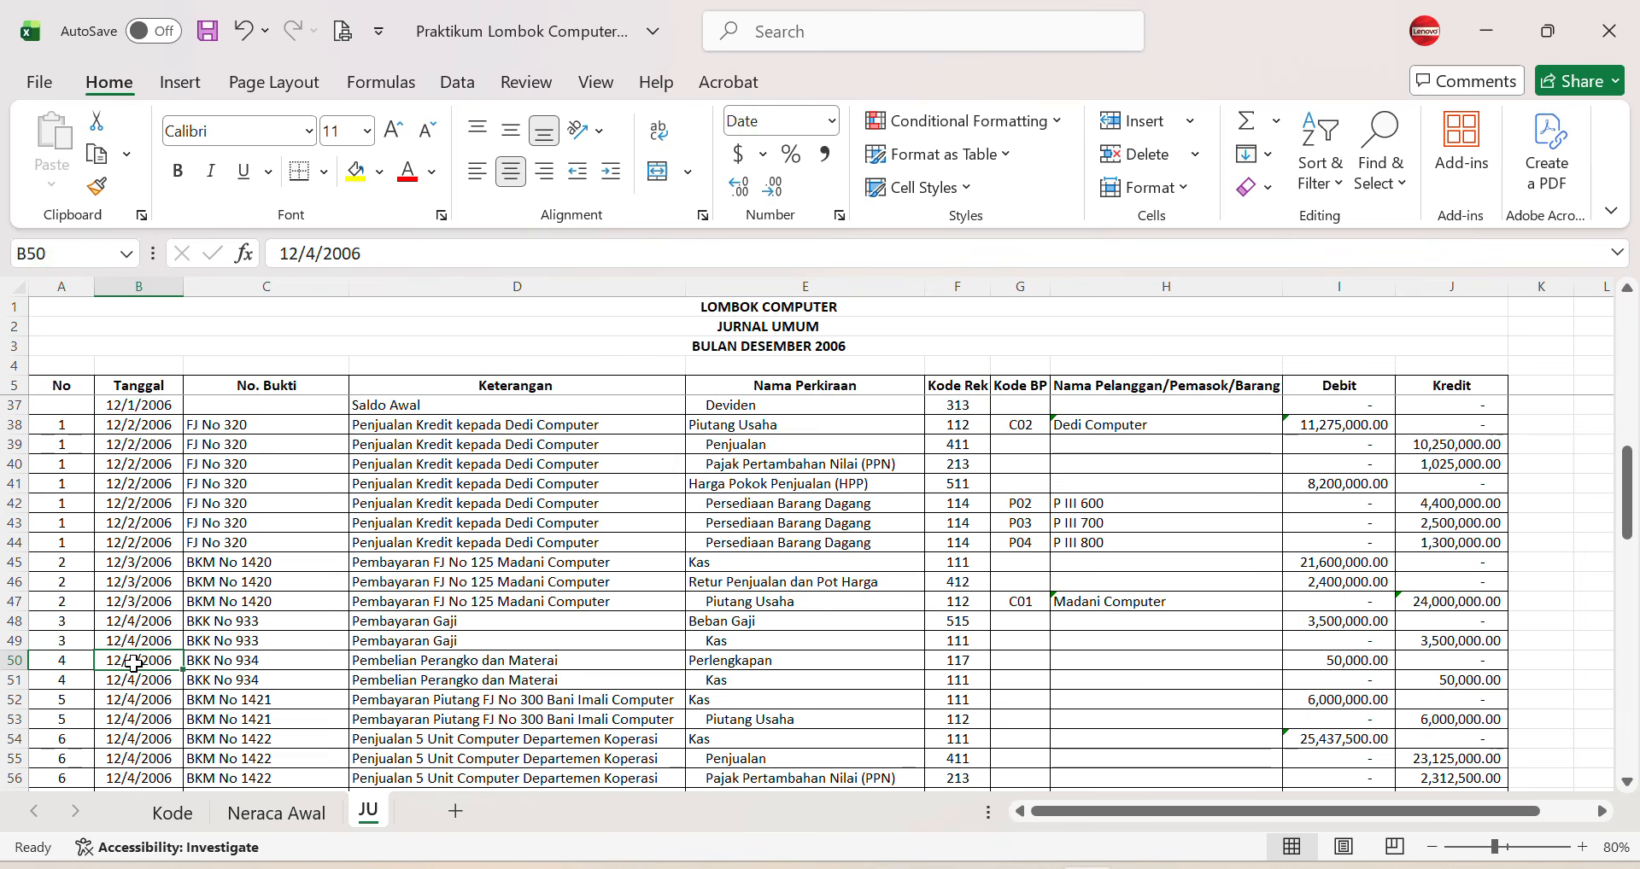
{"action": "left_click", "coordinate": [259, 665]}
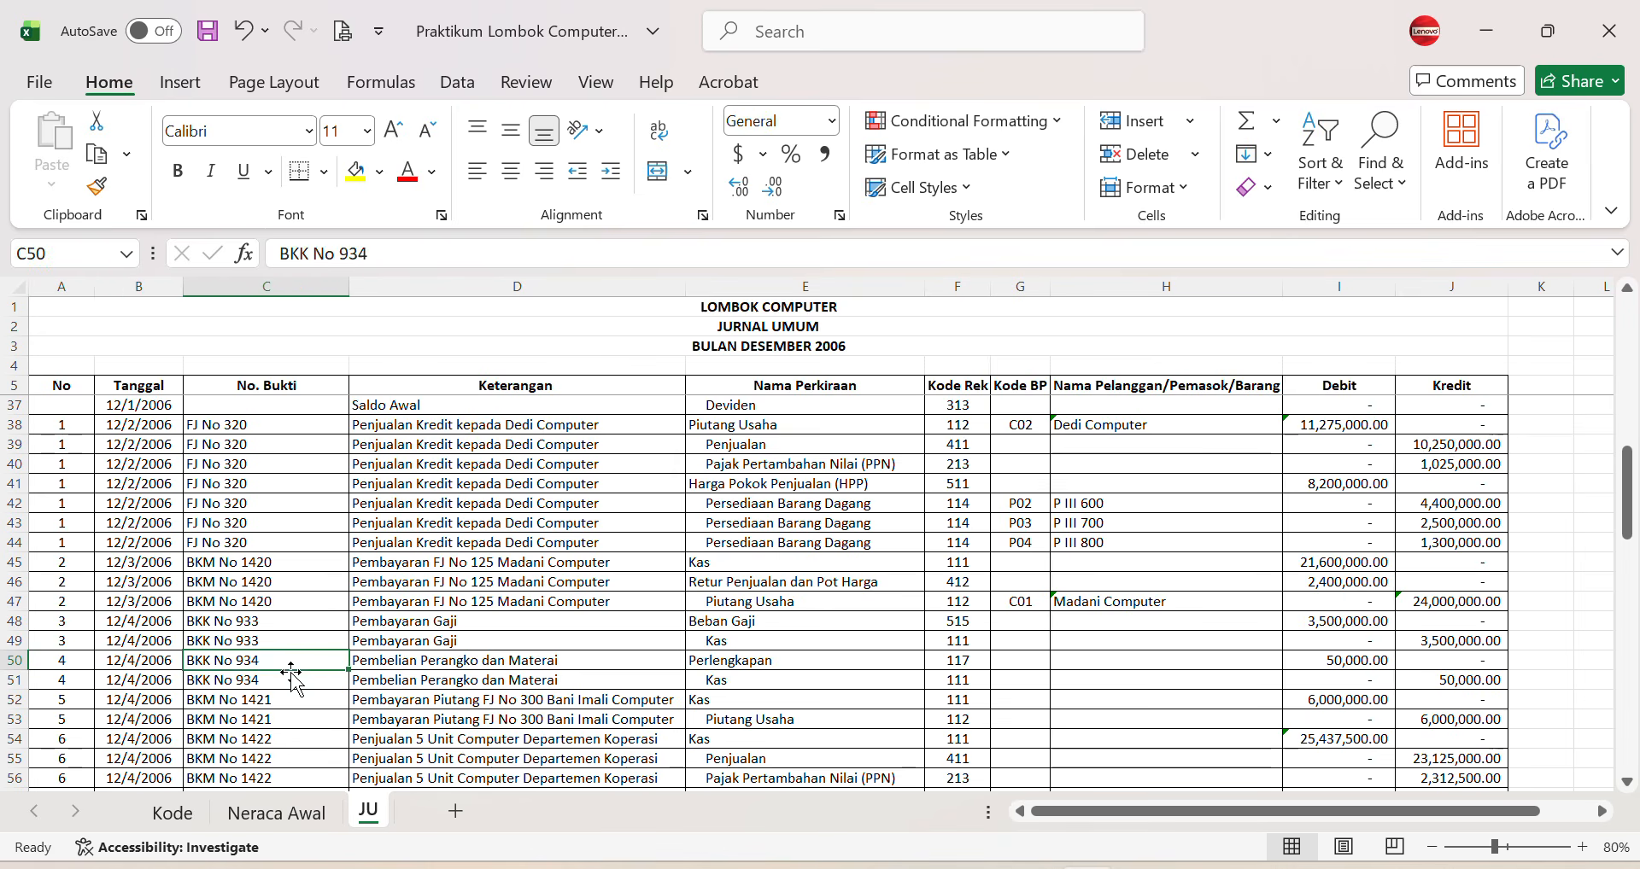
{"action": "left_click", "coordinate": [561, 663]}
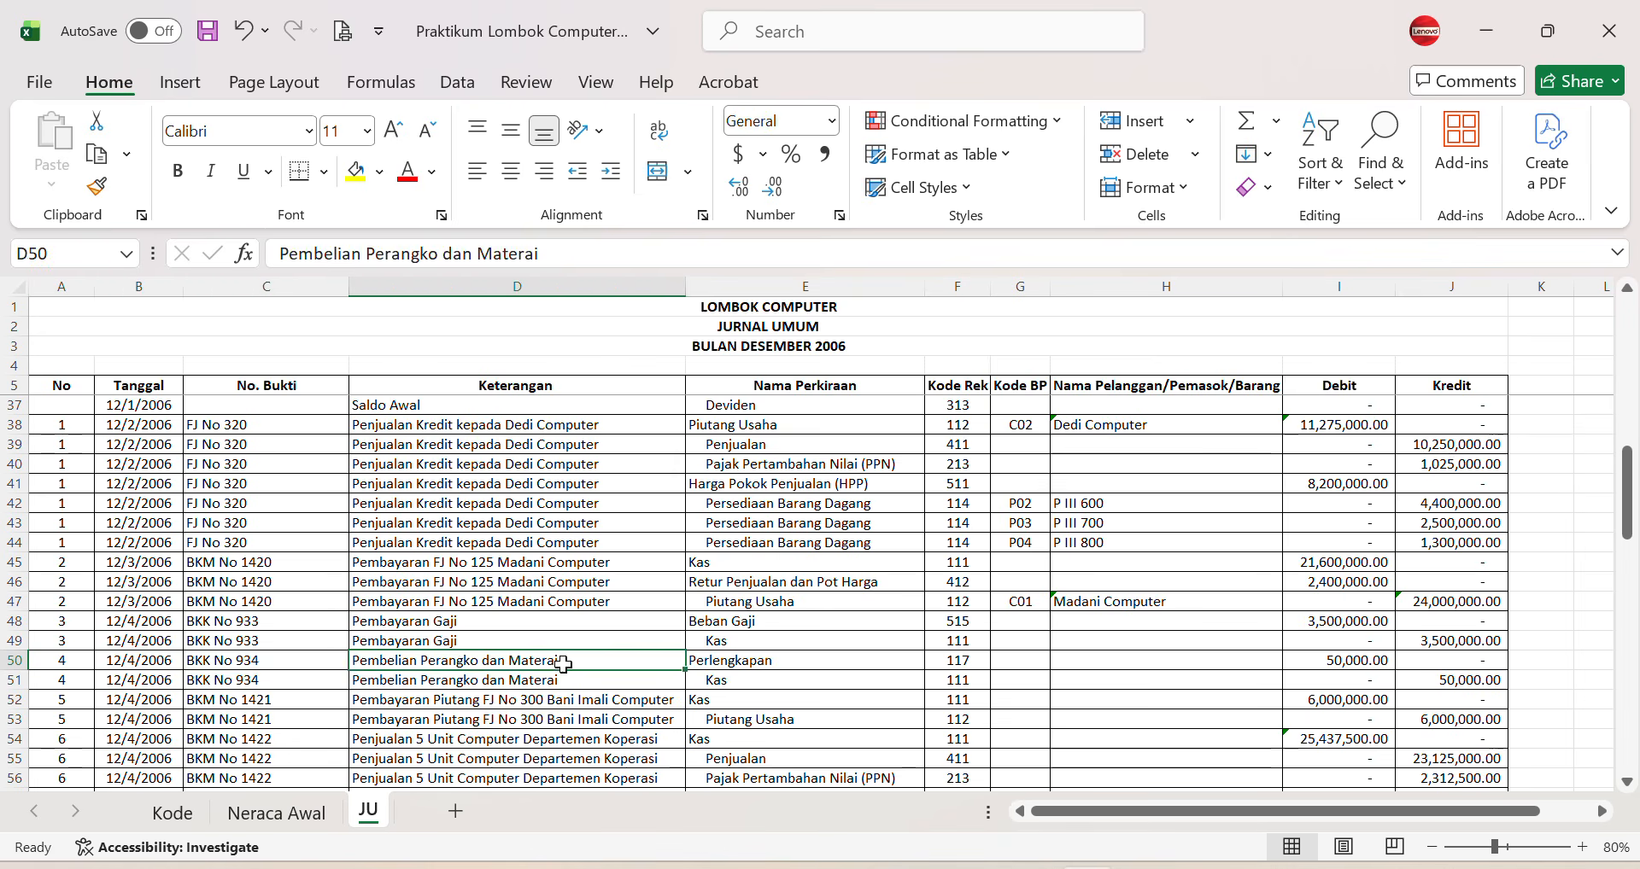
{"action": "left_click", "coordinate": [840, 663]}
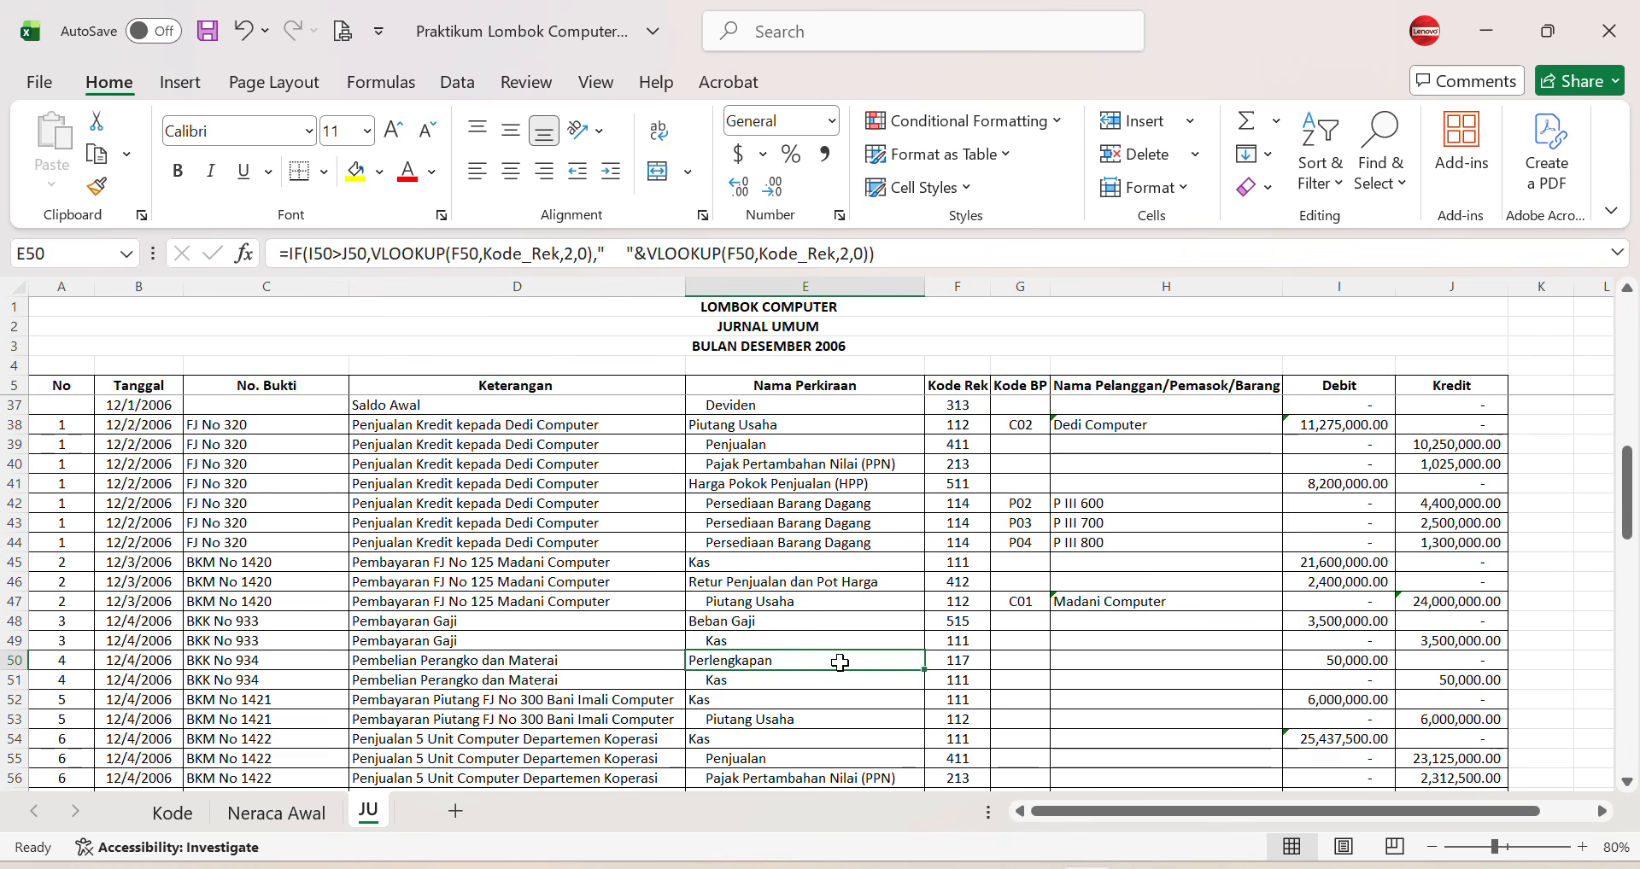
{"action": "left_click", "coordinate": [978, 661]}
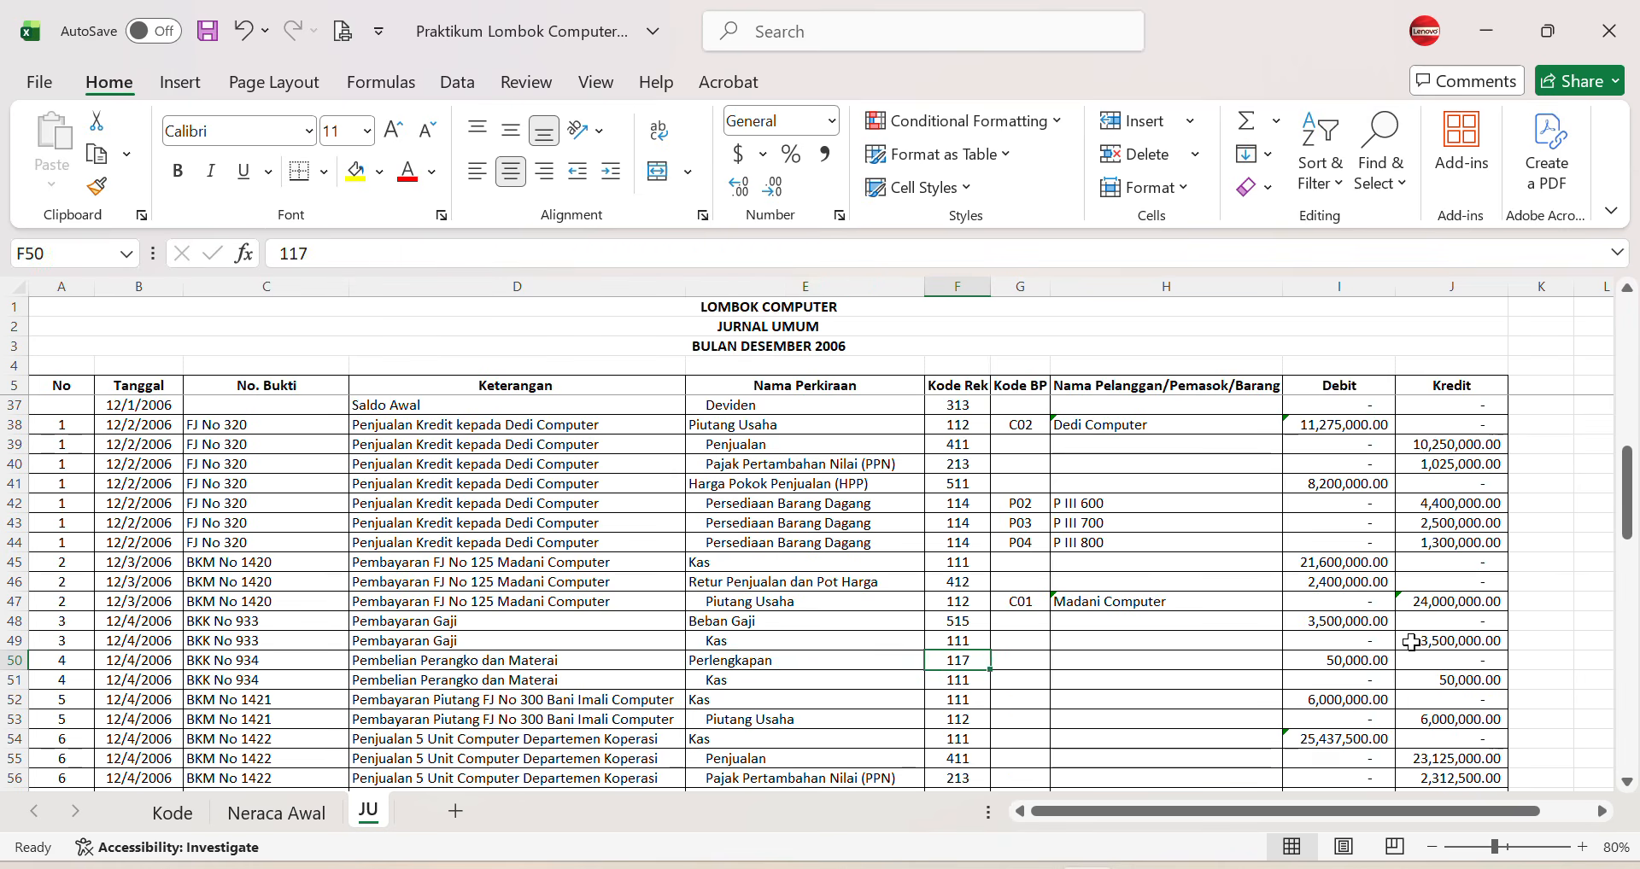
{"action": "left_click", "coordinate": [1371, 661]}
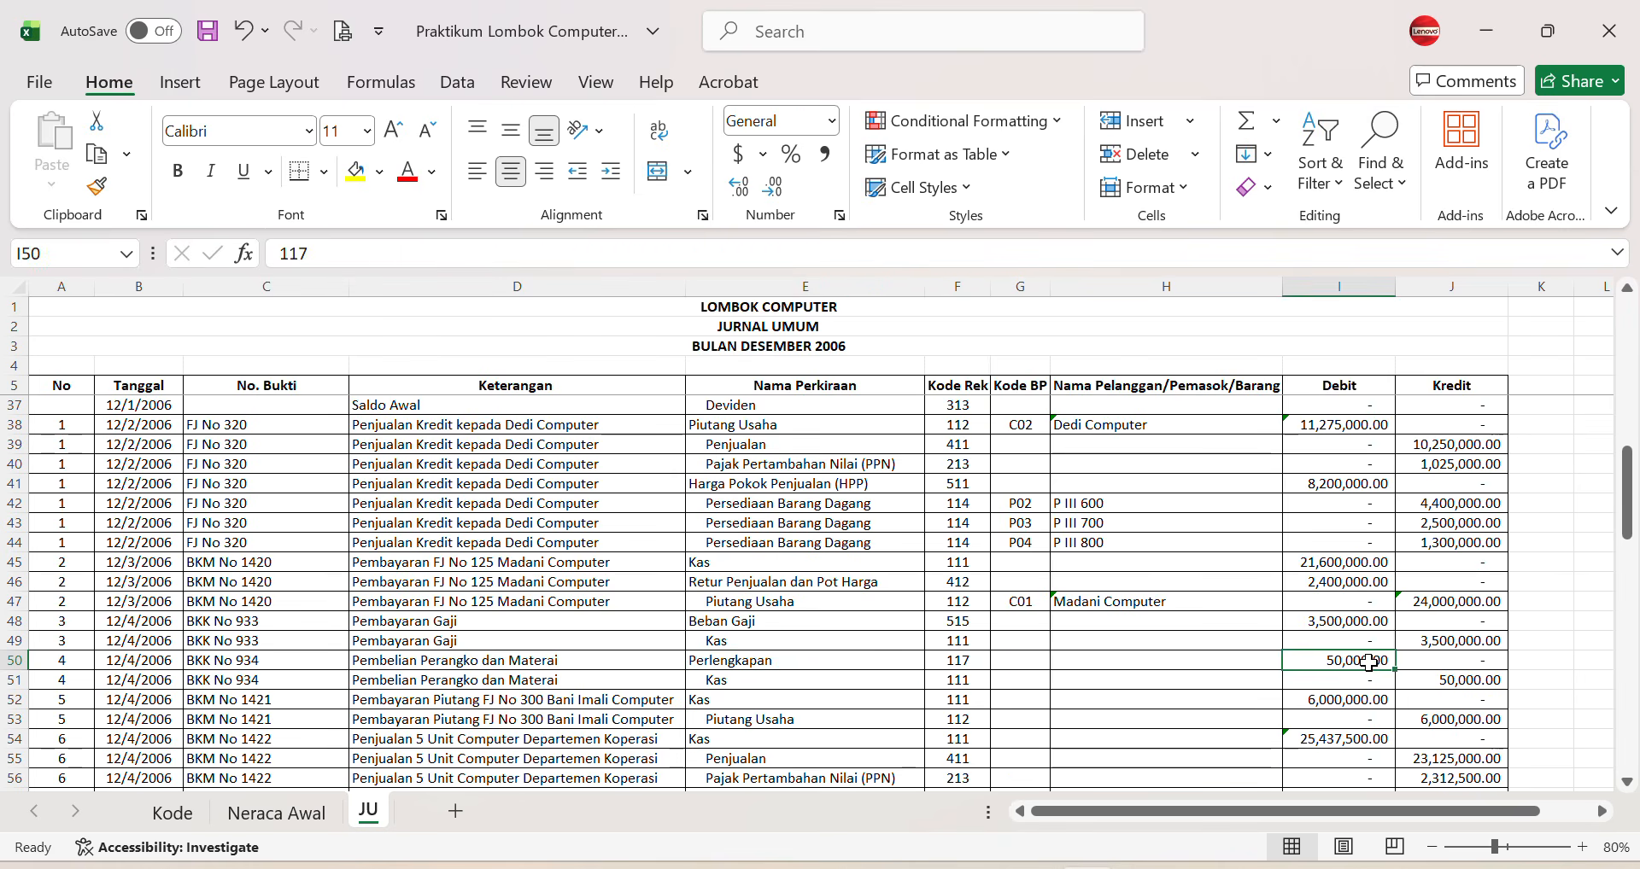
{"action": "left_click", "coordinate": [717, 678]}
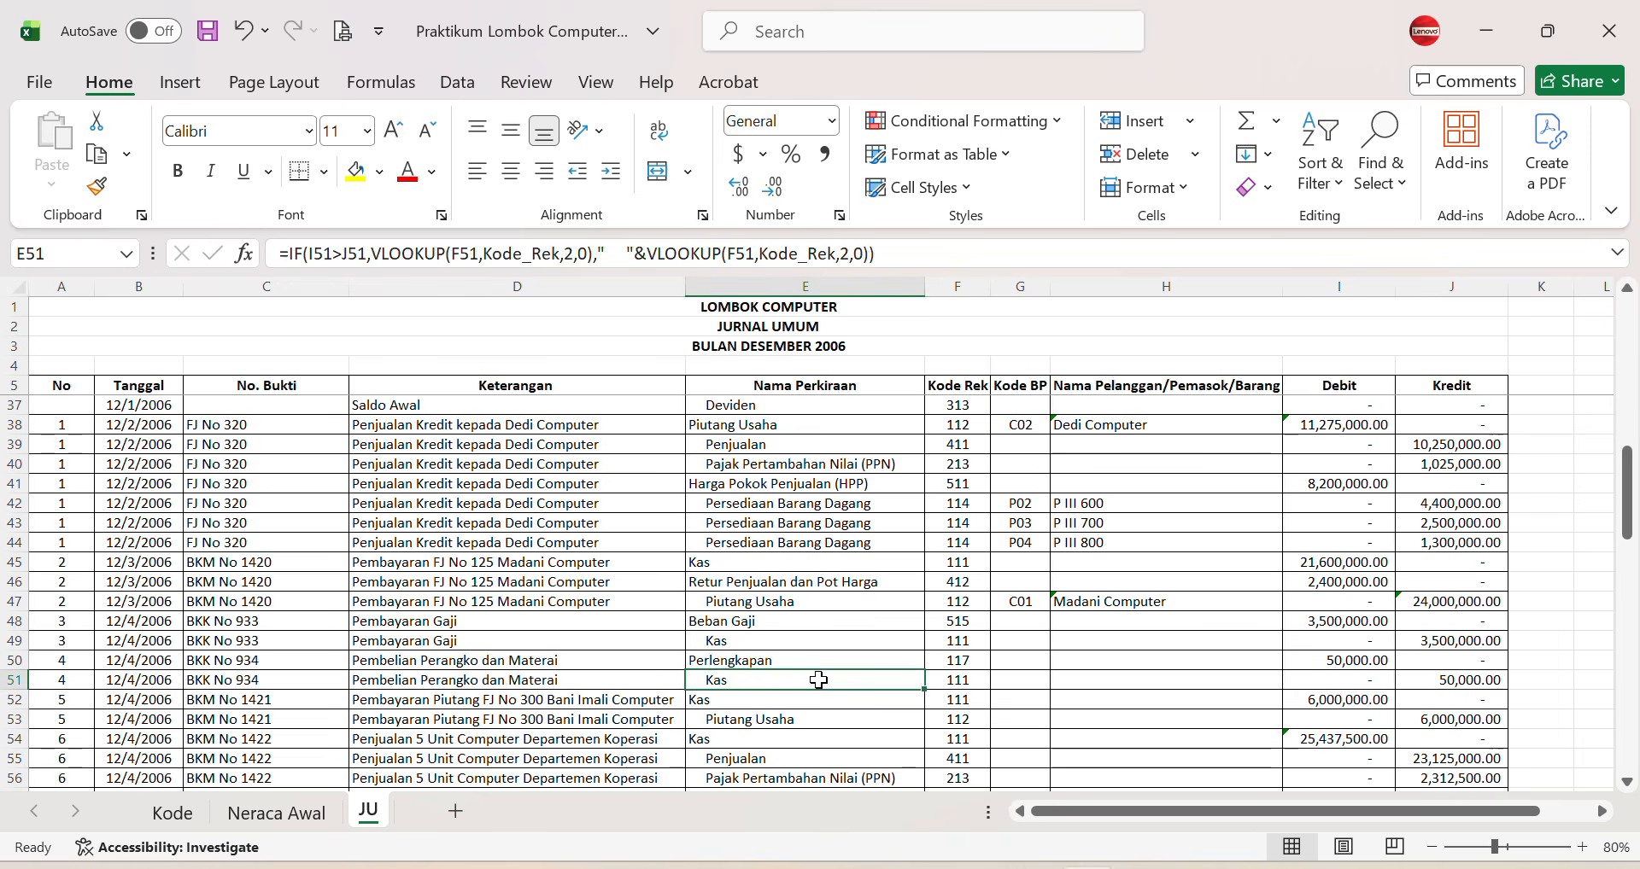
{"action": "left_click", "coordinate": [1455, 681]}
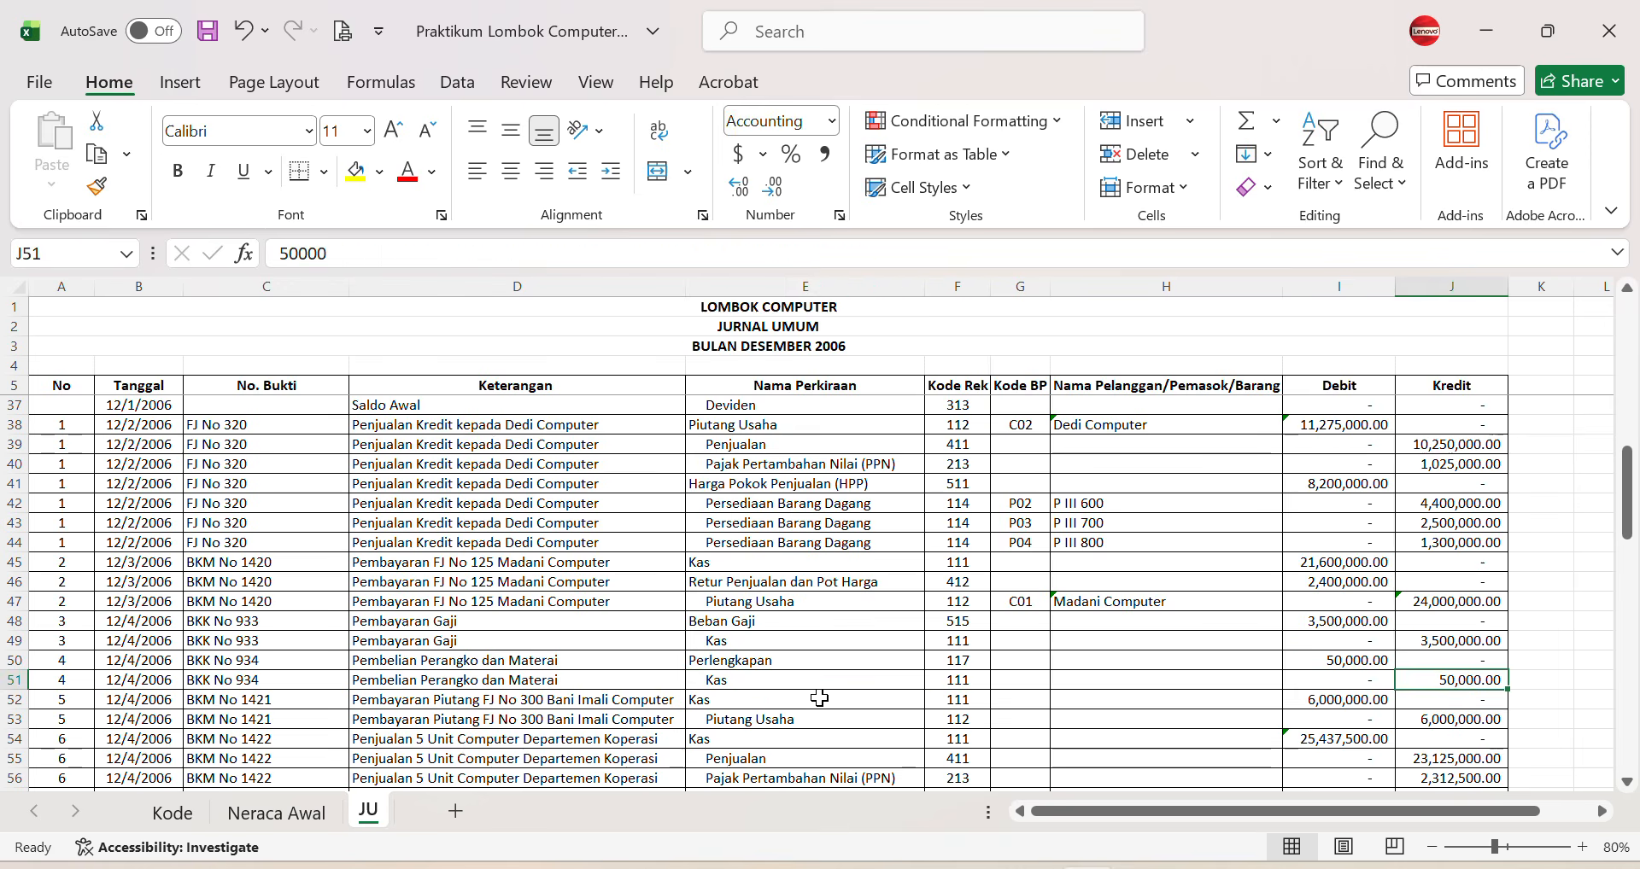
{"action": "left_click", "coordinate": [65, 697]}
{"action": "left_click", "coordinate": [68, 680]}
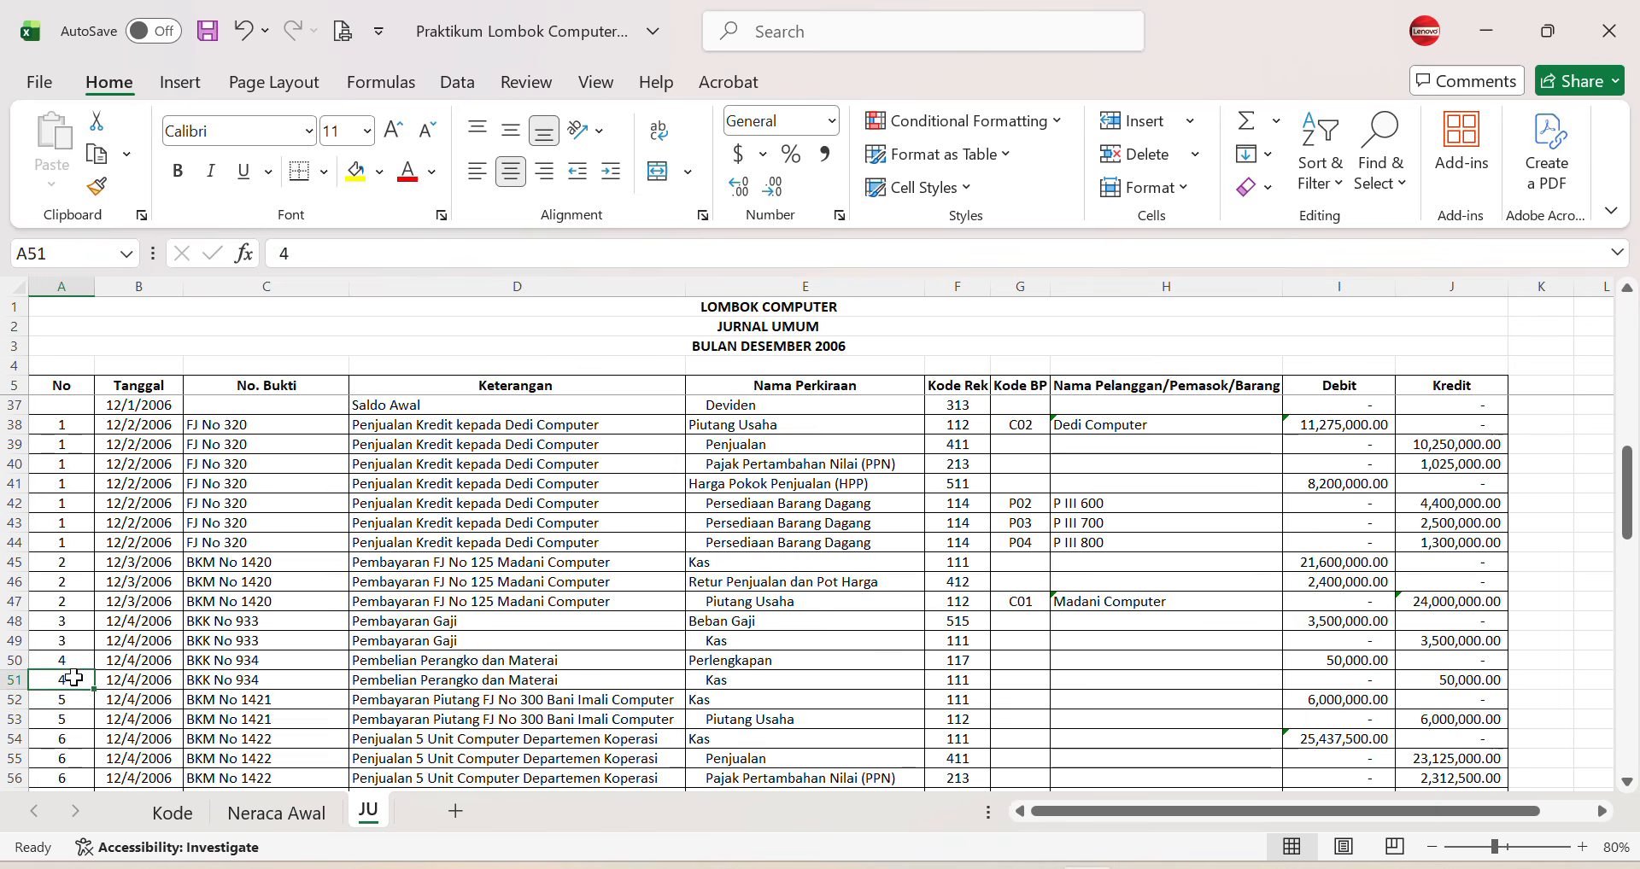
{"action": "scroll", "coordinate": [367, 594], "scroll_direction": "down", "scroll_amount": 3}
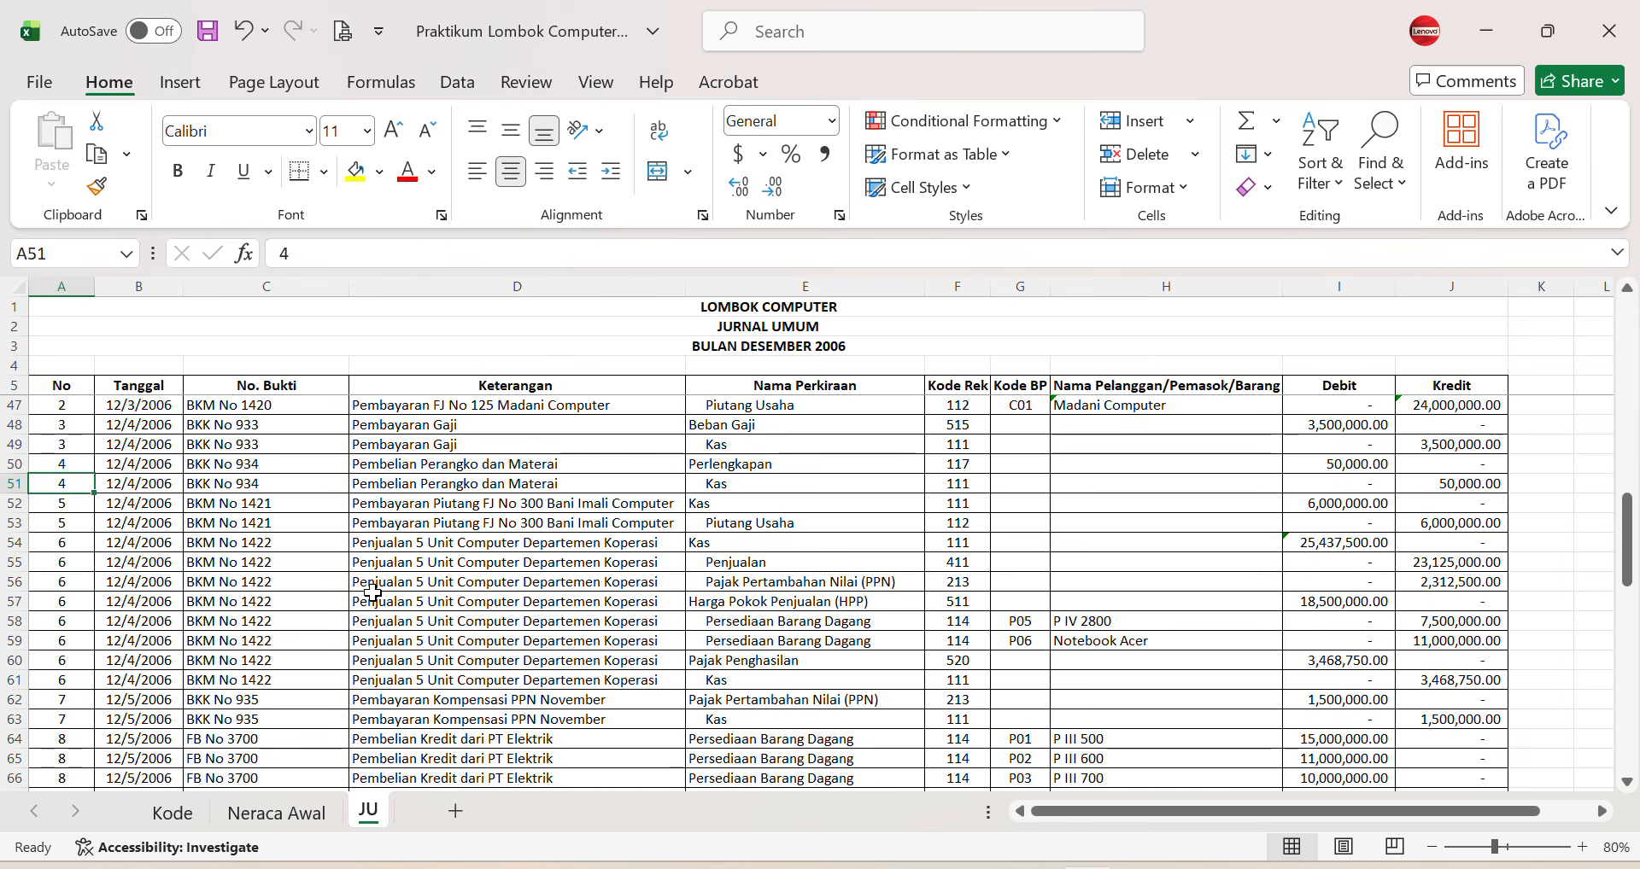